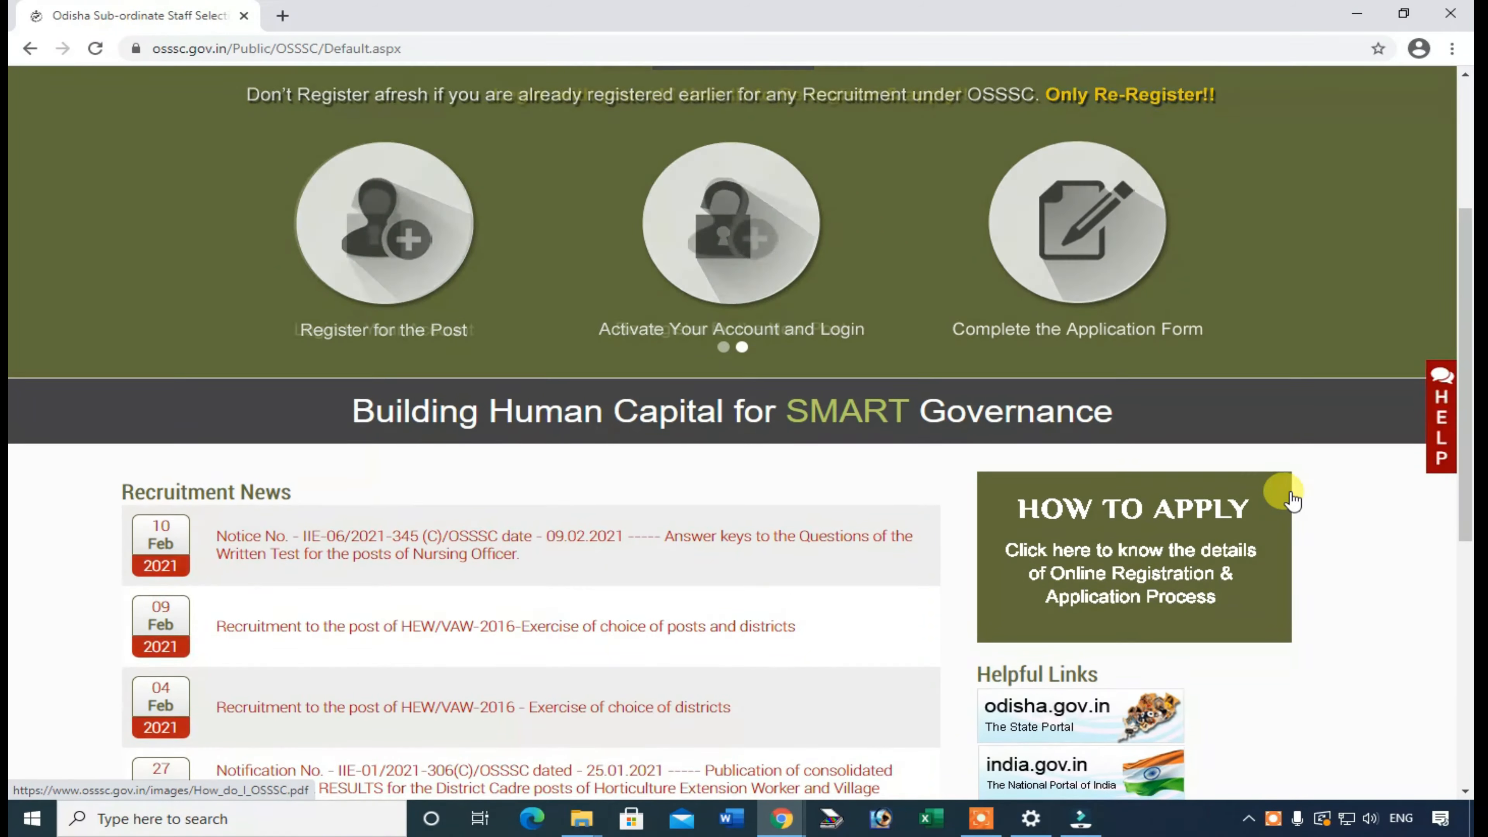
{"action": "scroll", "coordinate": [1269, 501], "scroll_direction": "down", "scroll_amount": 3}
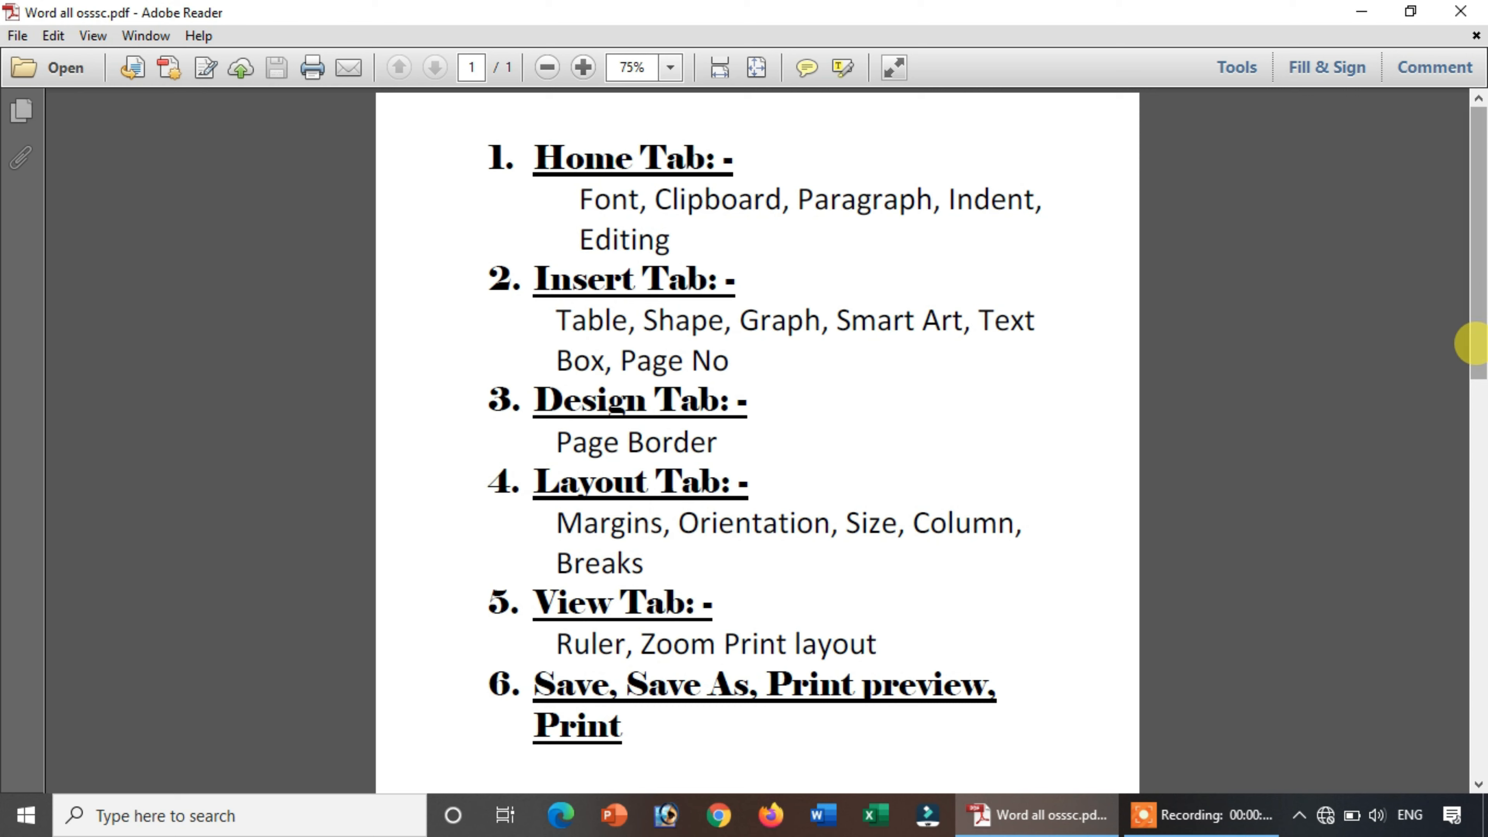
{"action": "left_click_drag", "start_coordinate": [1474, 334], "coordinate": [1465, 366]}
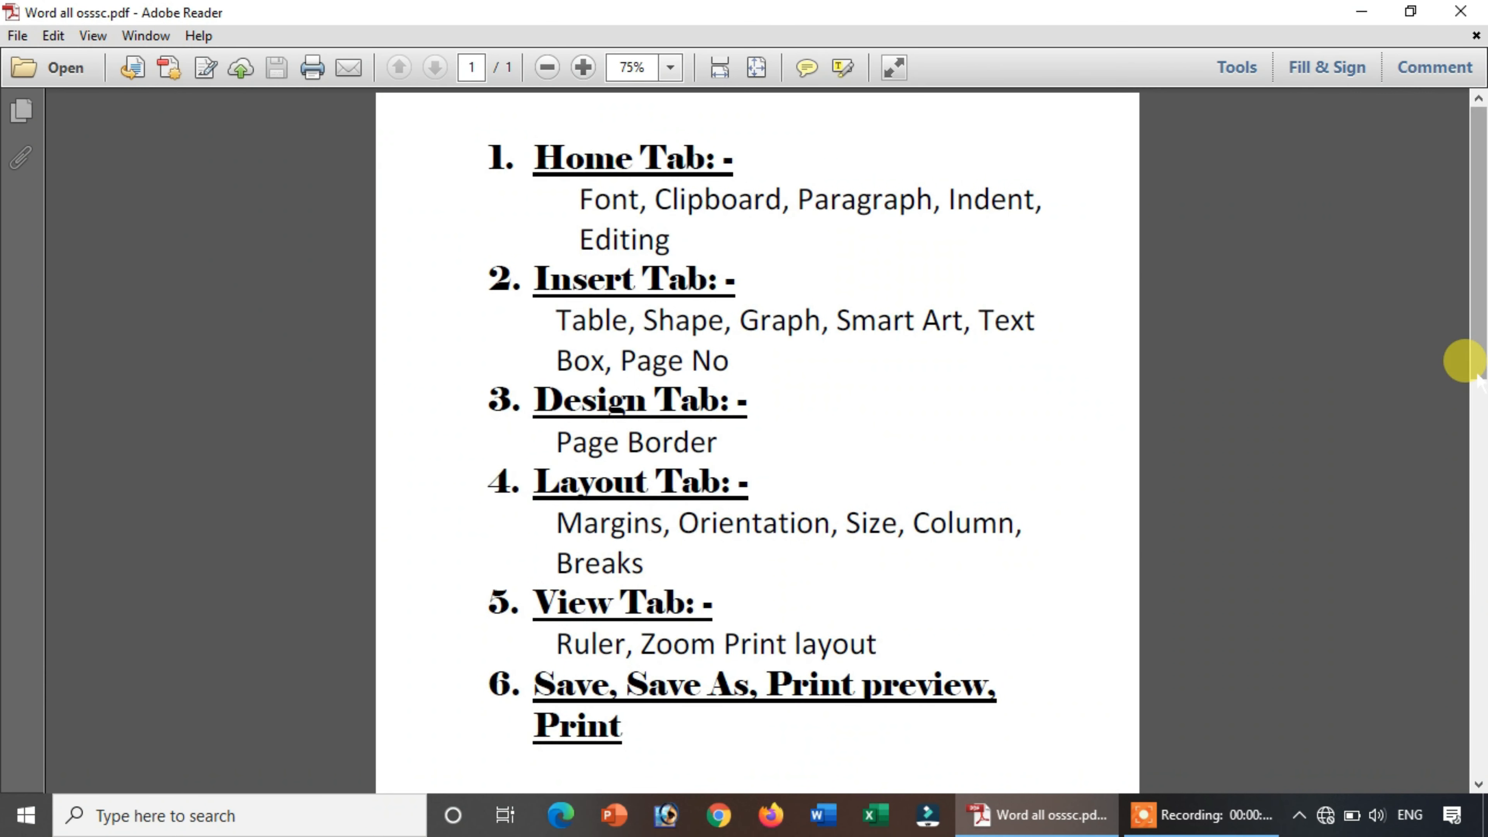
{"action": "mouse_move", "coordinate": [1477, 352]}
{"action": "left_mouse_down"}
{"action": "mouse_move", "coordinate": [1465, 366]}
{"action": "mouse_move", "coordinate": [1465, 326]}
{"action": "left_mouse_up"}
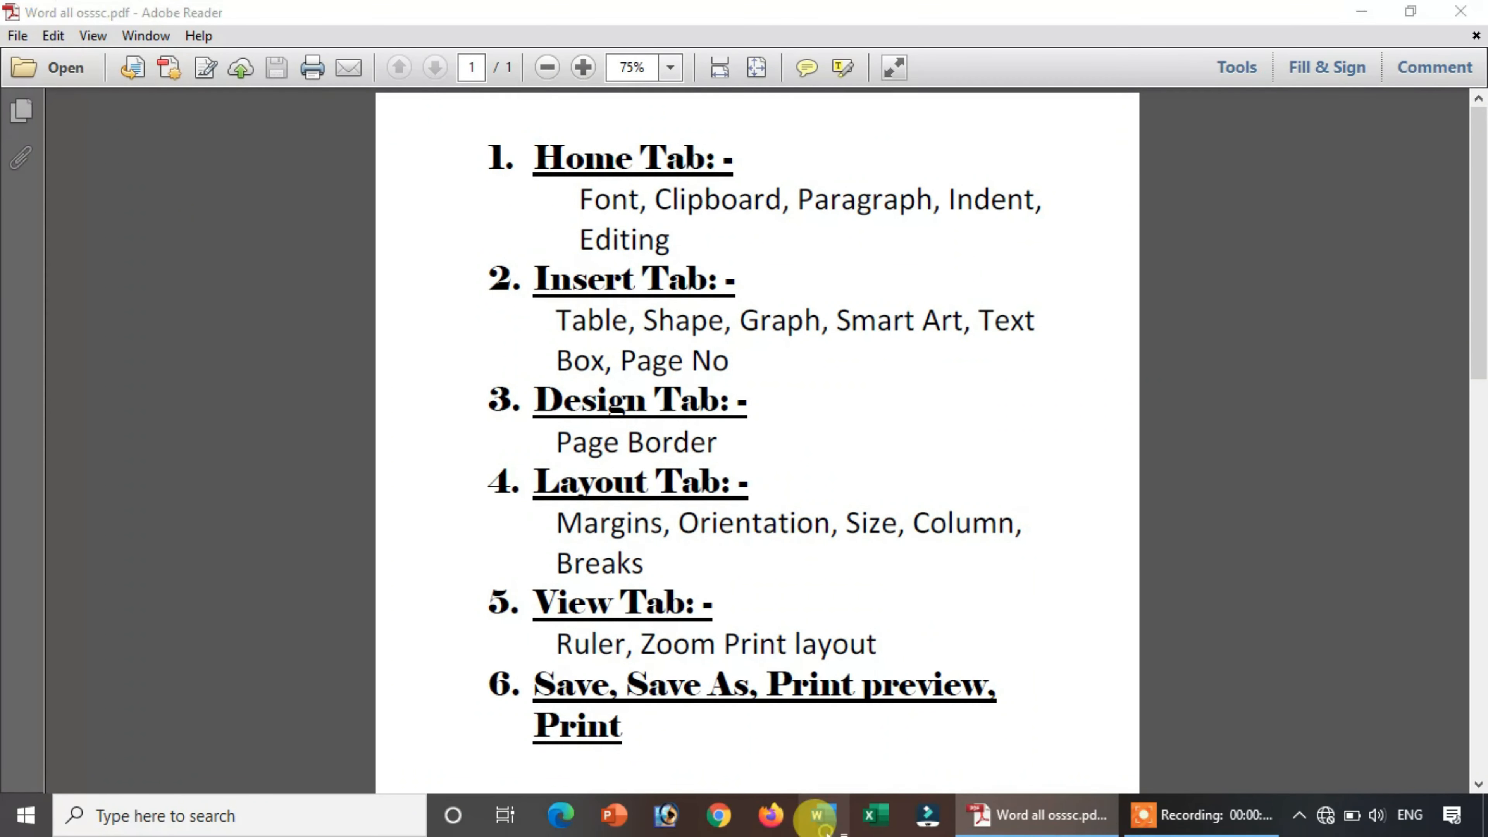
Step: Switch to Word, create a blank document, and check the topic list in Adobe Reader before returning to Word
{"action": "left_click", "coordinate": [818, 823]}
{"action": "left_click", "coordinate": [328, 236]}
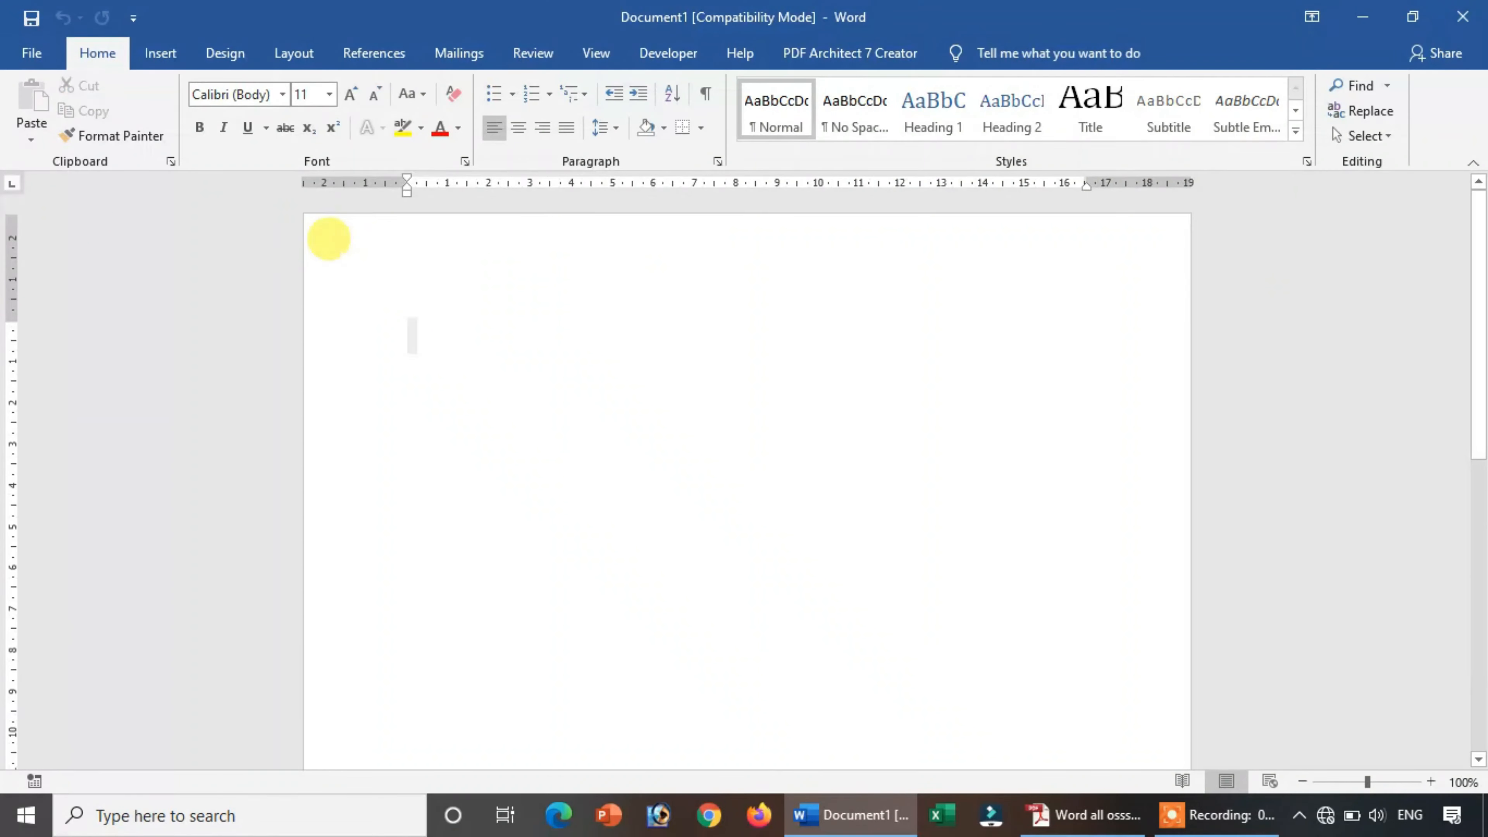
{"action": "left_click", "coordinate": [1045, 821]}
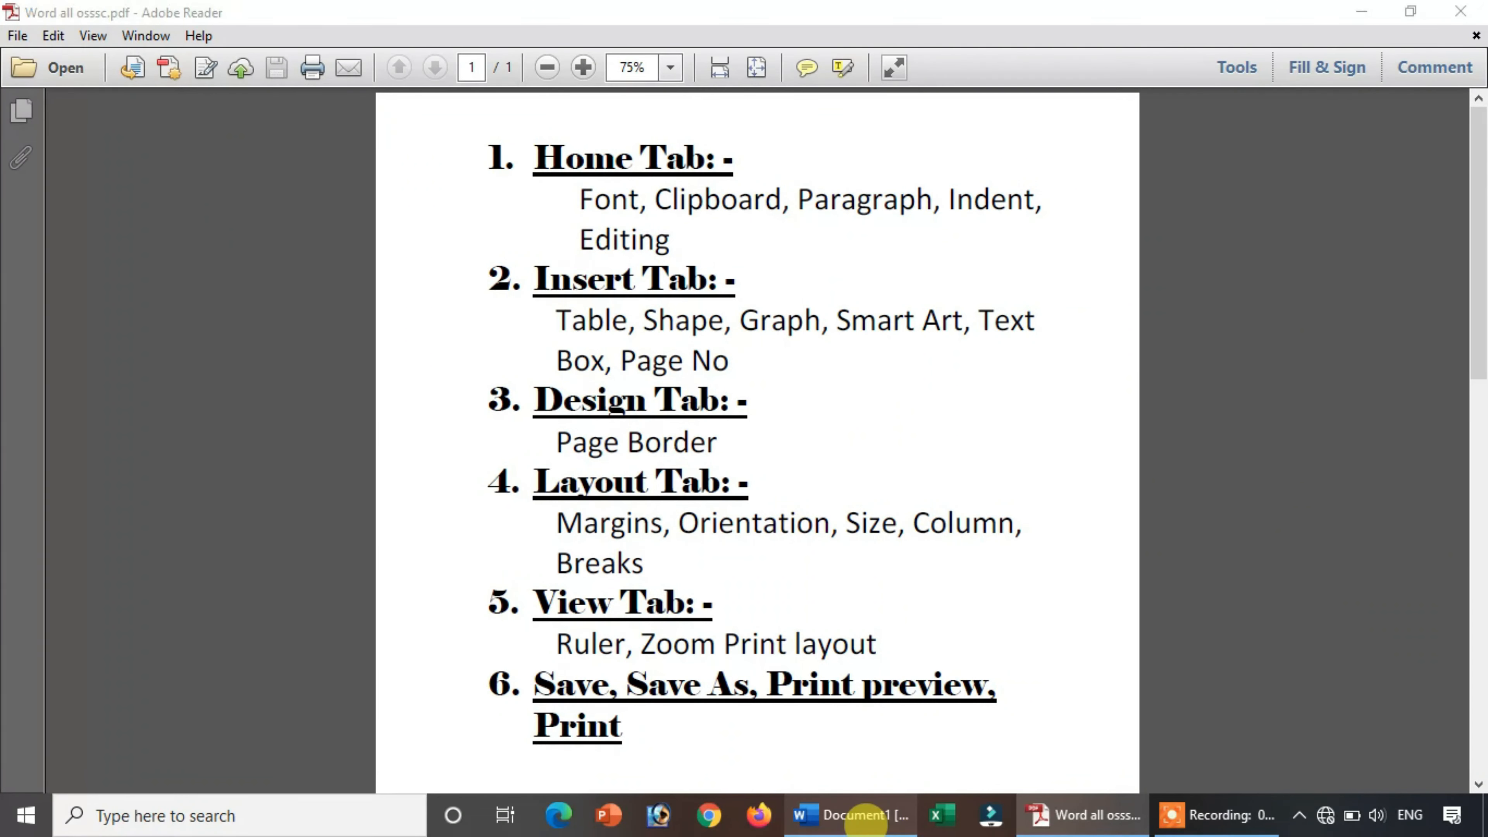
{"action": "left_click", "coordinate": [849, 815]}
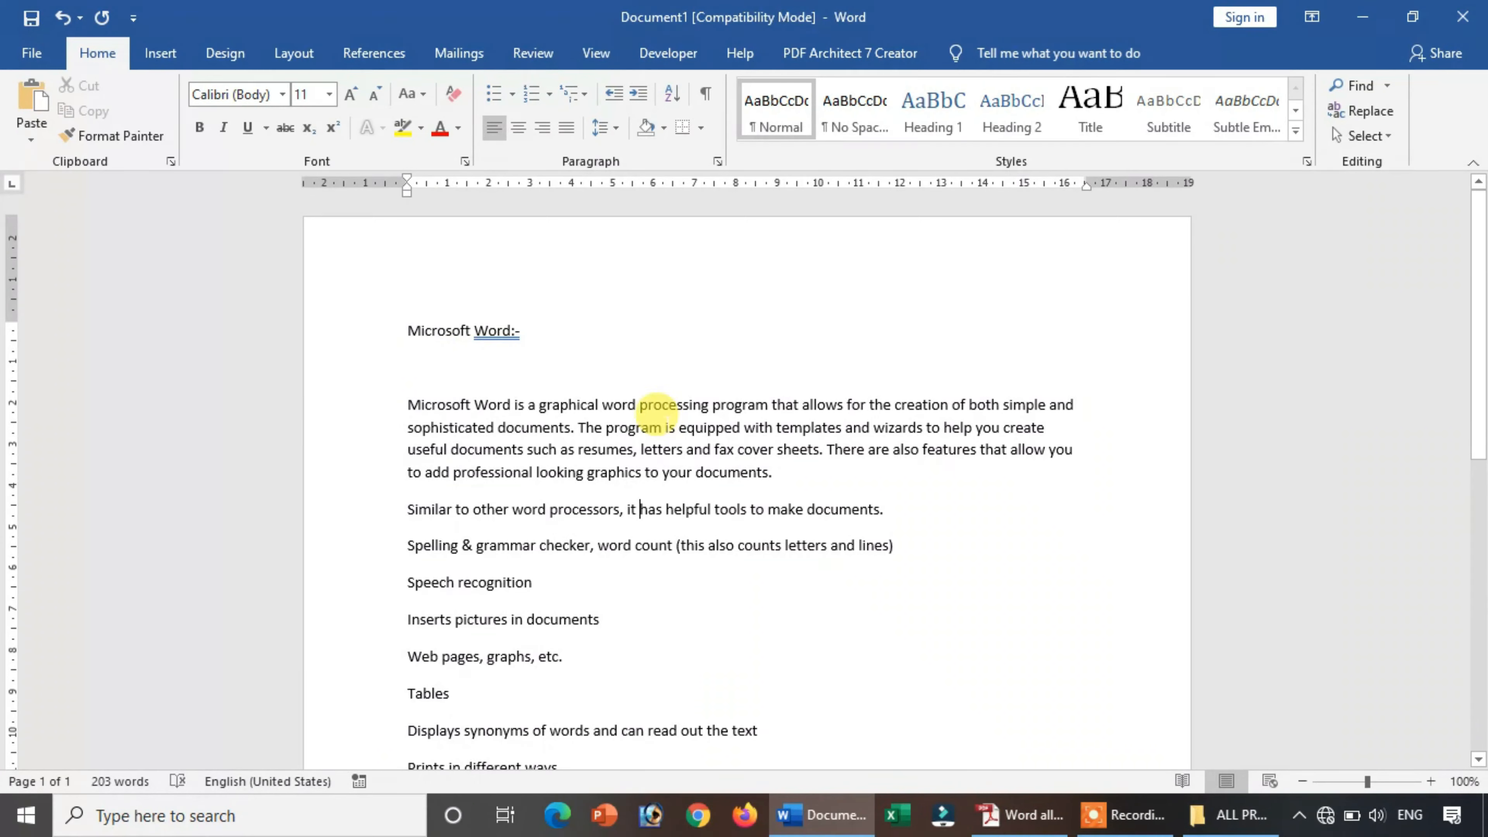
{"action": "left_click_drag", "start_coordinate": [405, 305], "coordinate": [741, 780]}
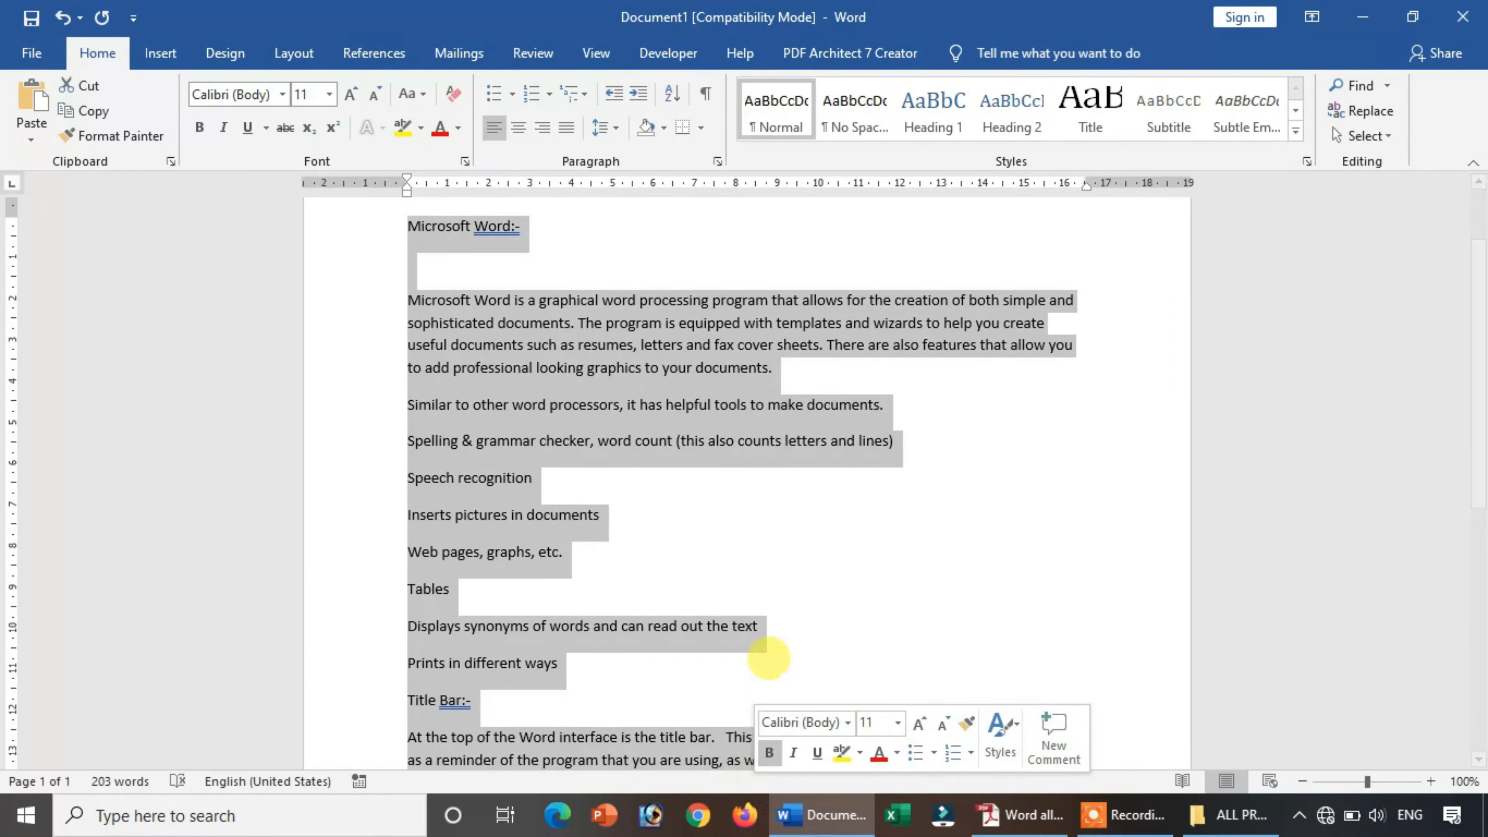
{"action": "left_click", "coordinate": [826, 474]}
{"action": "scroll", "coordinate": [1465, 406], "scroll_direction": "up", "scroll_amount": 3}
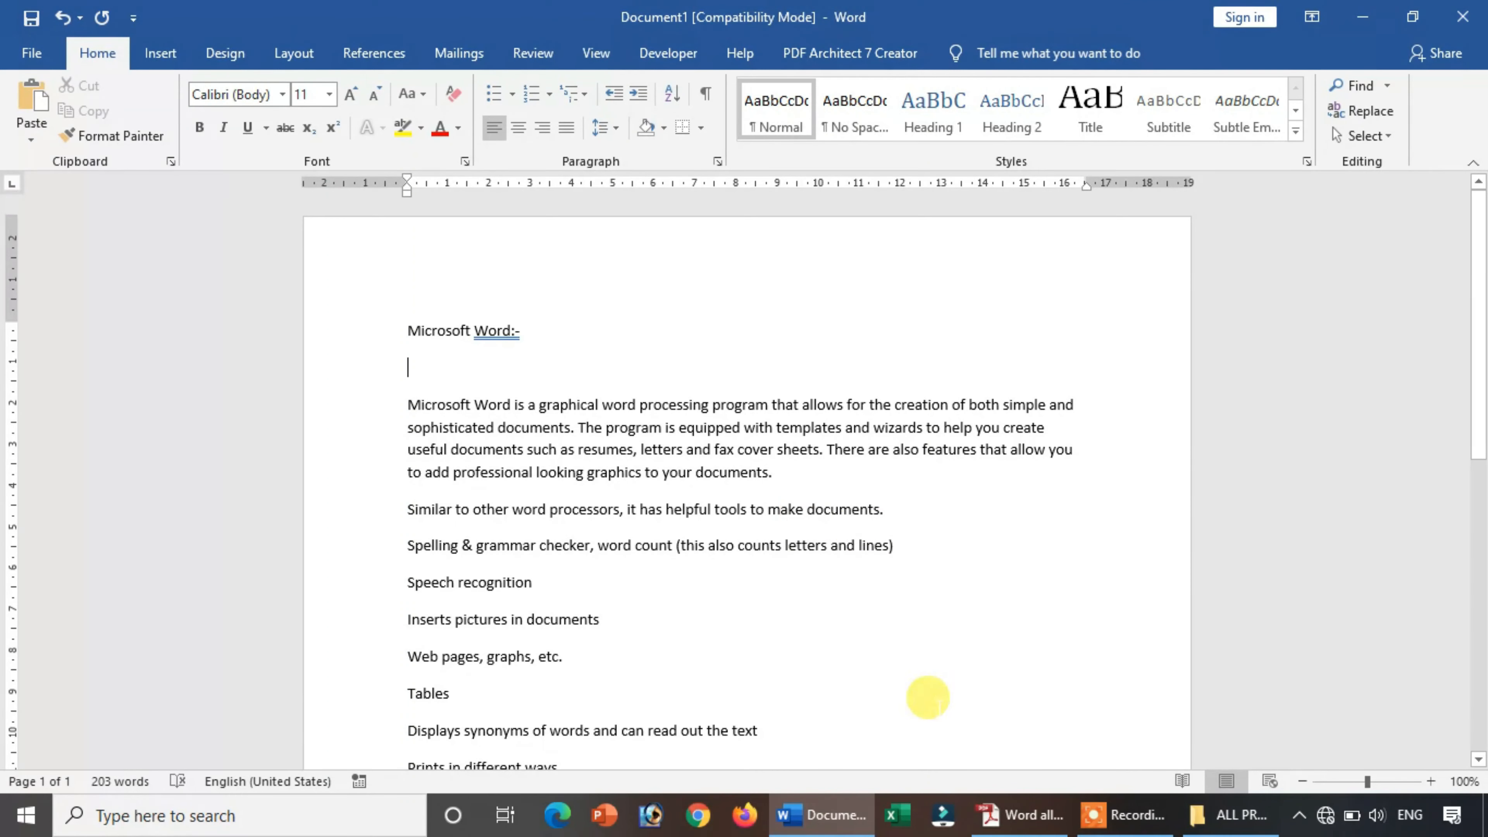
{"action": "left_click", "coordinate": [996, 818]}
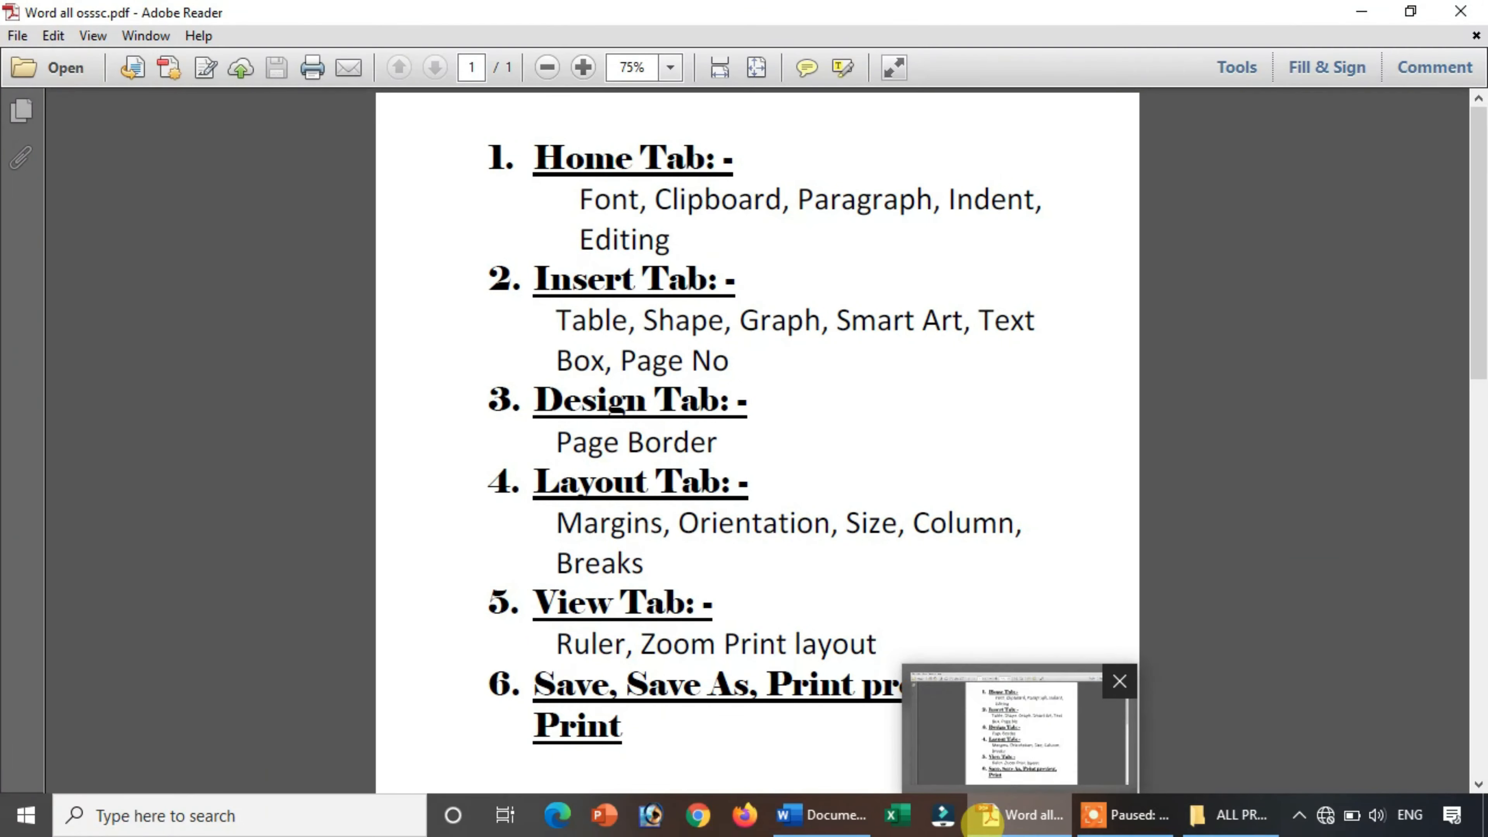
{"action": "left_click", "coordinate": [817, 827]}
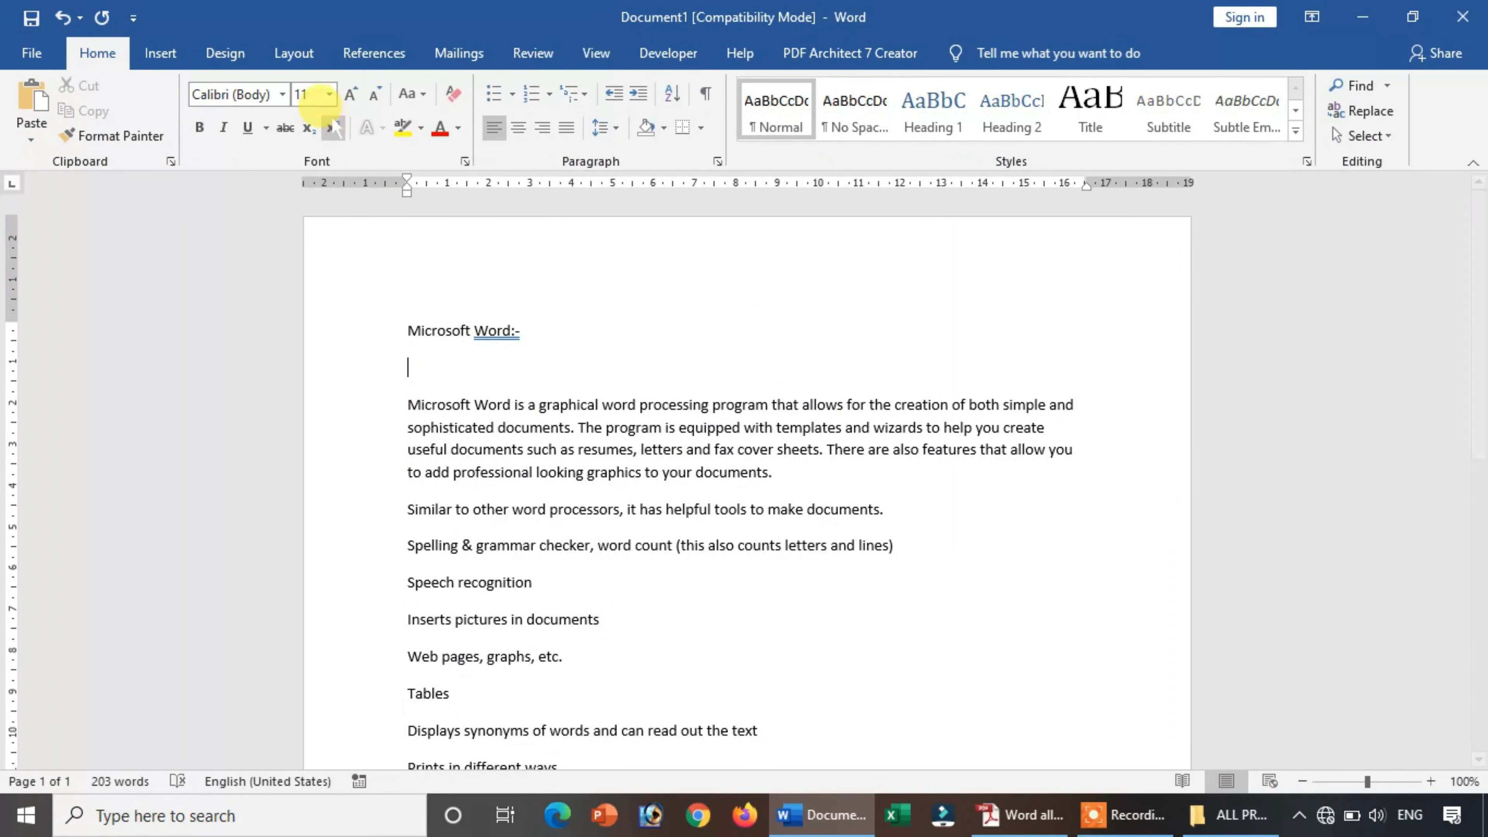
{"action": "left_click", "coordinate": [283, 94]}
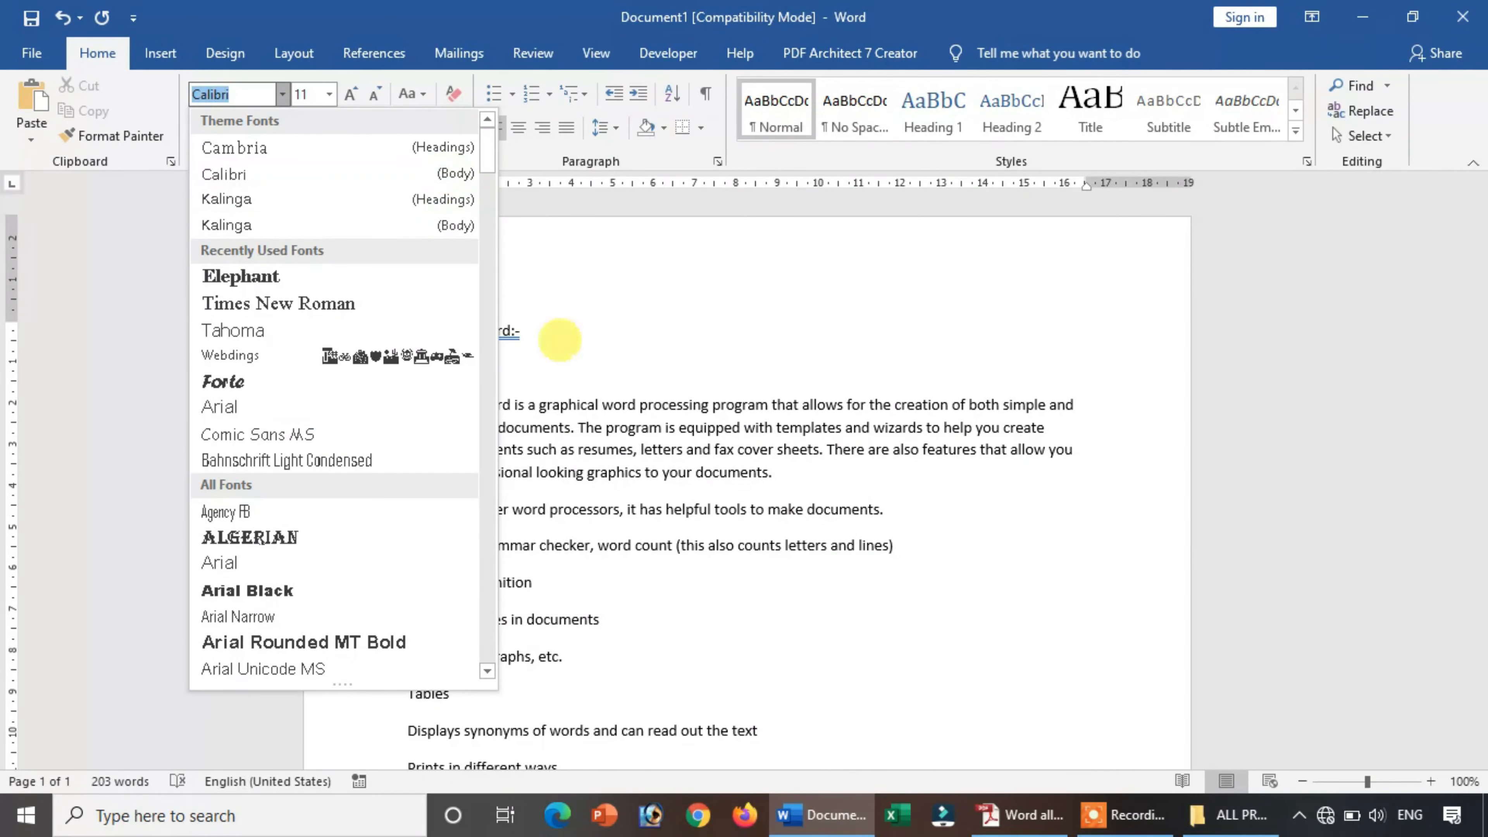
{"action": "left_click", "coordinate": [638, 458]}
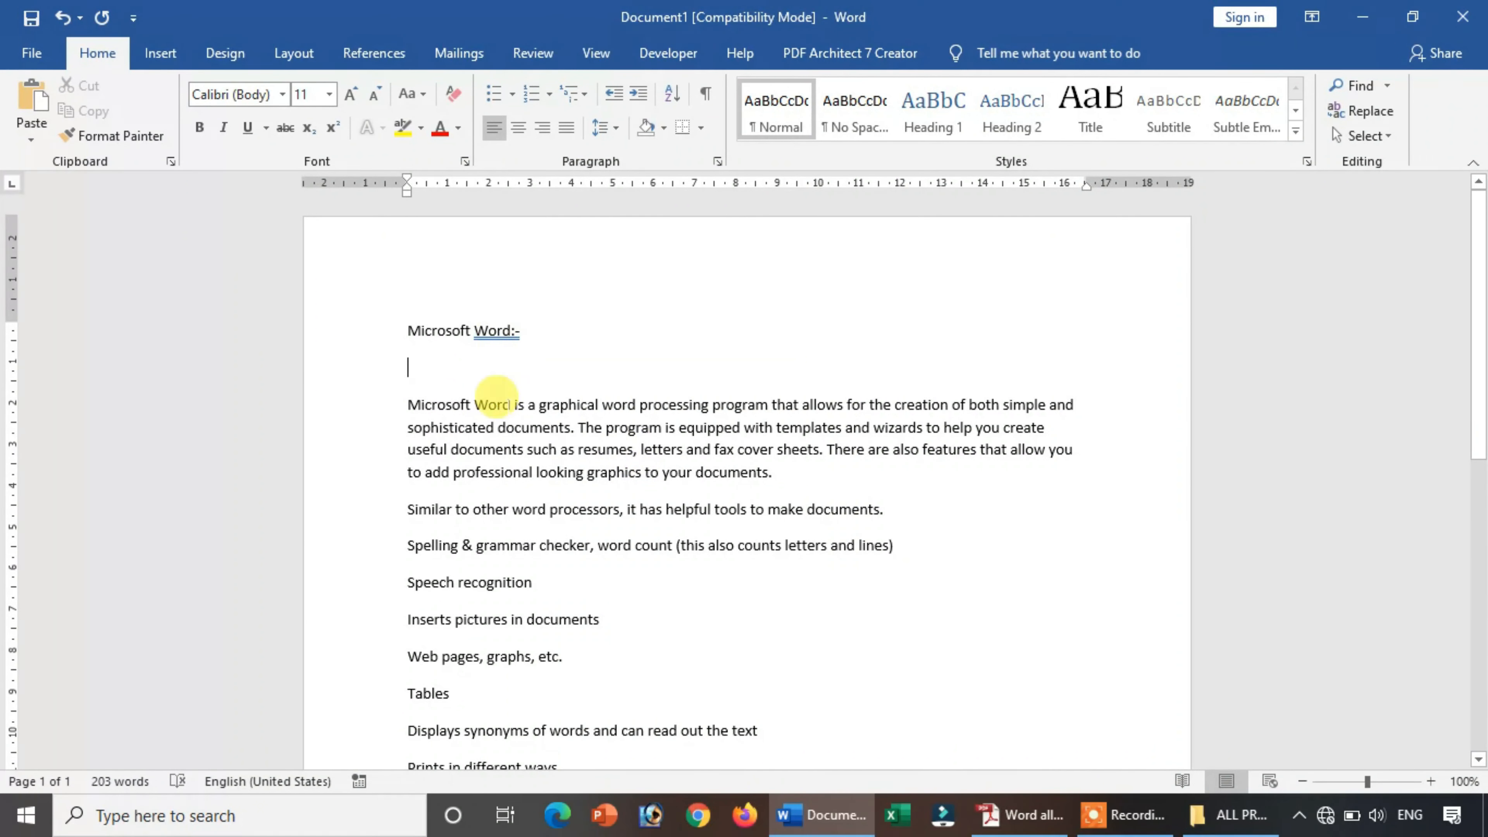
Step: Add the line "Apply font style elephant" above the first body paragraph, leaving blank lines below the heading
{"action": "key", "text": "Return"}
{"action": "key", "text": "Return"}
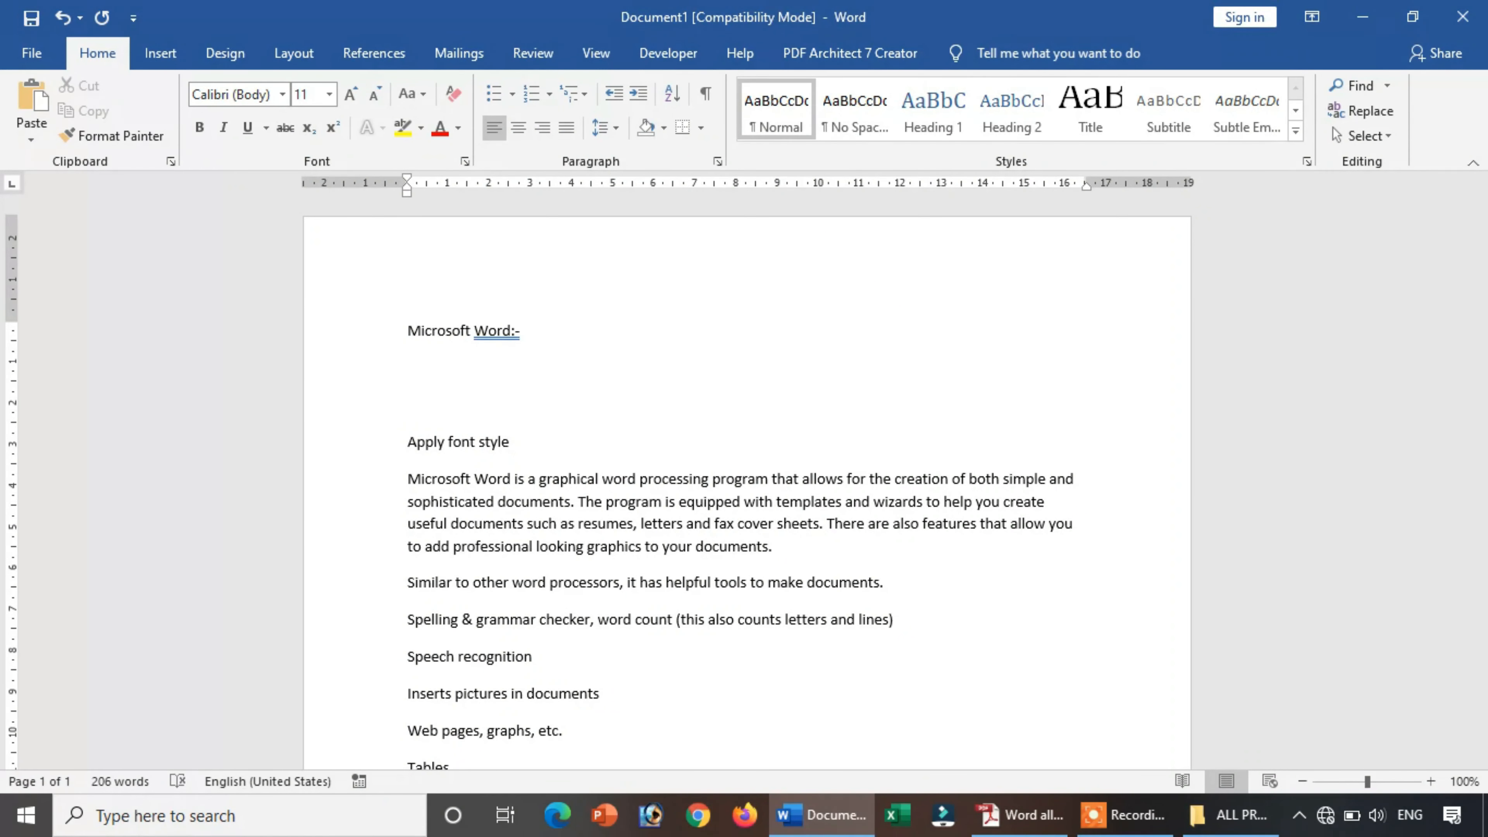
{"action": "left_click", "coordinate": [661, 444]}
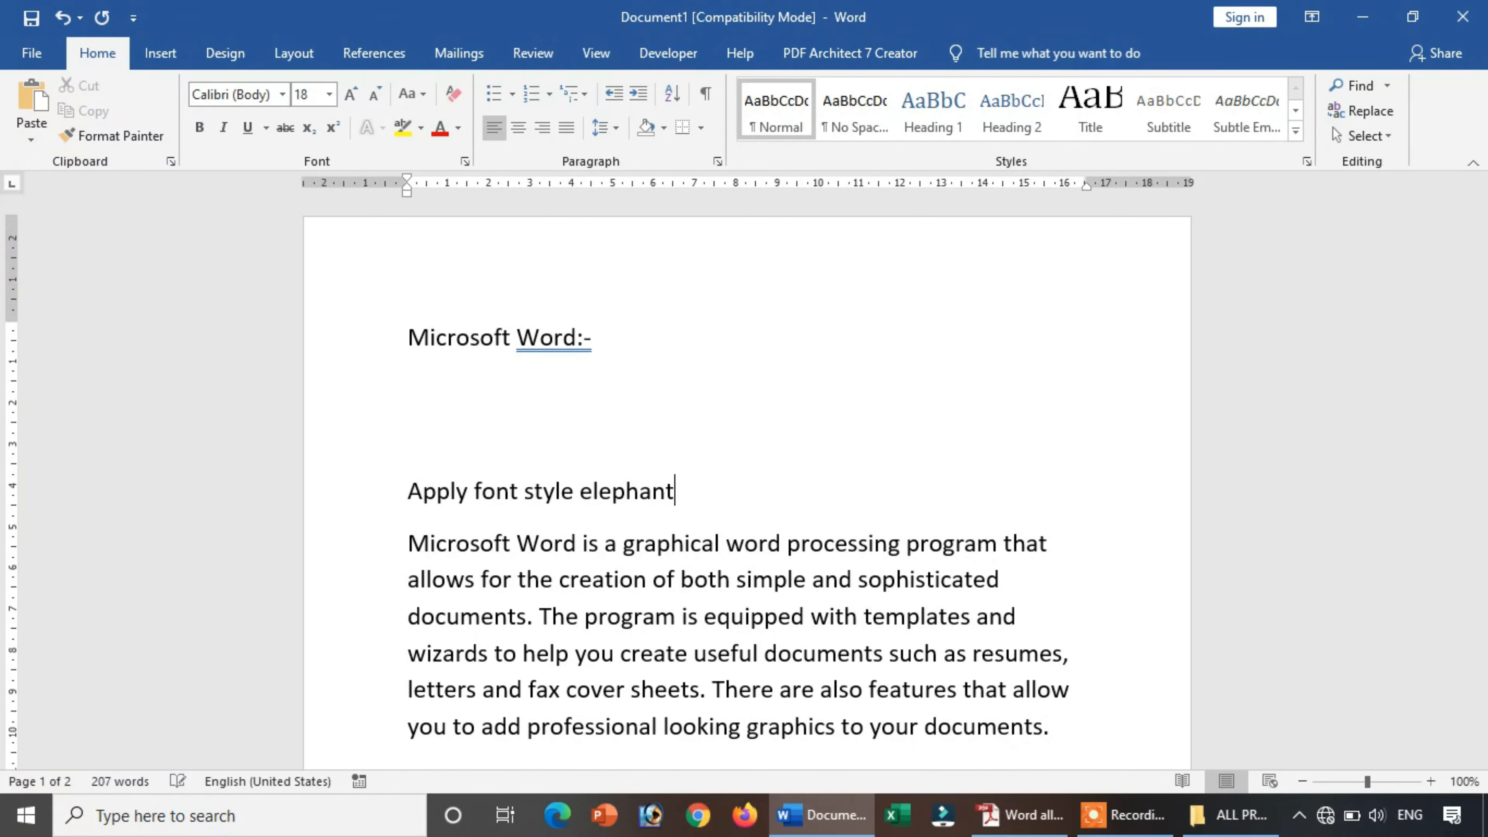
{"action": "type", "text": "elephant"}
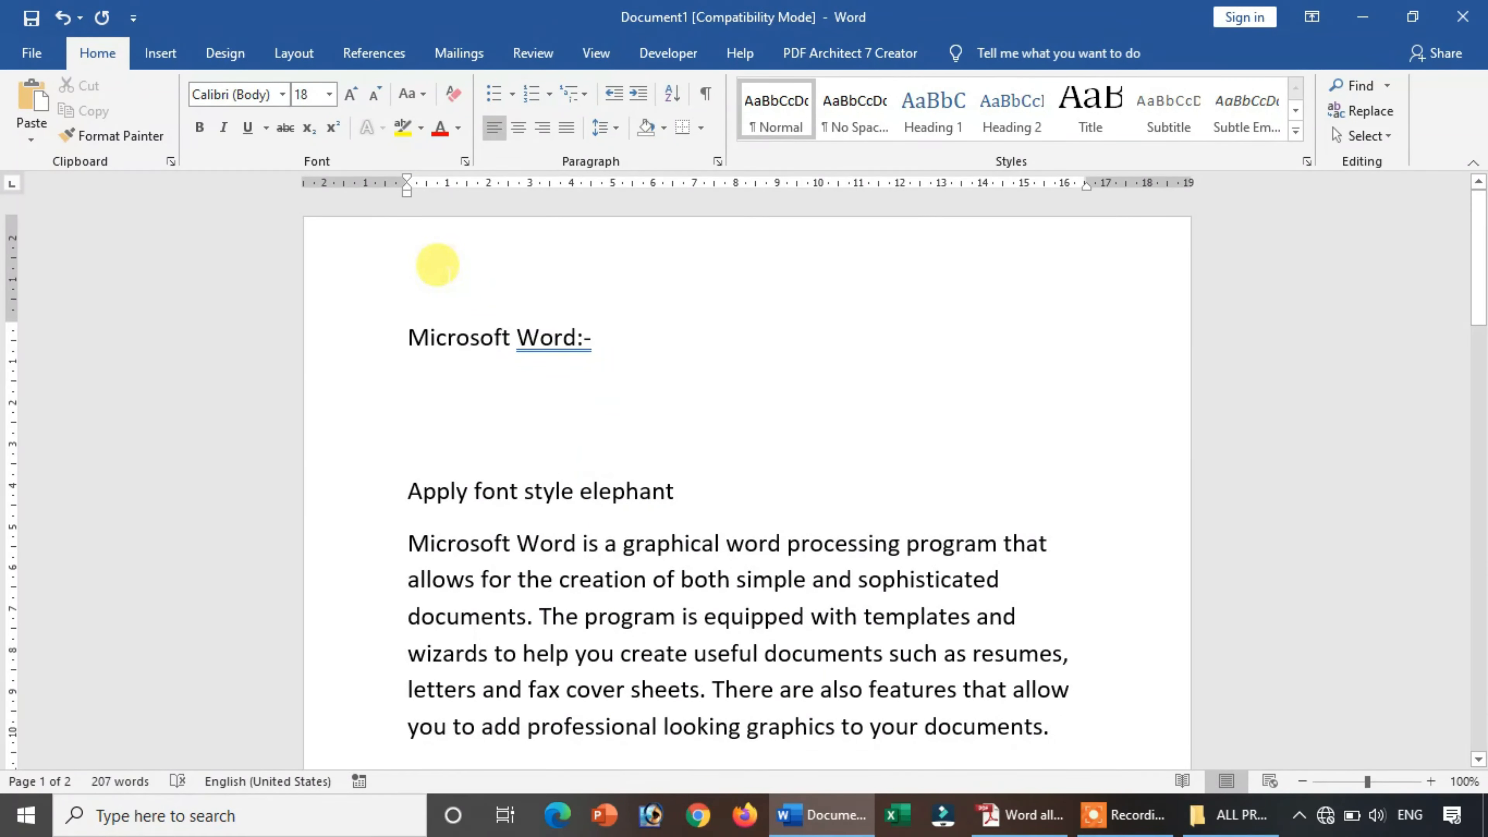
Step: Set the font of the "Microsoft Word:-" heading to Elephant
{"action": "left_click", "coordinate": [282, 95]}
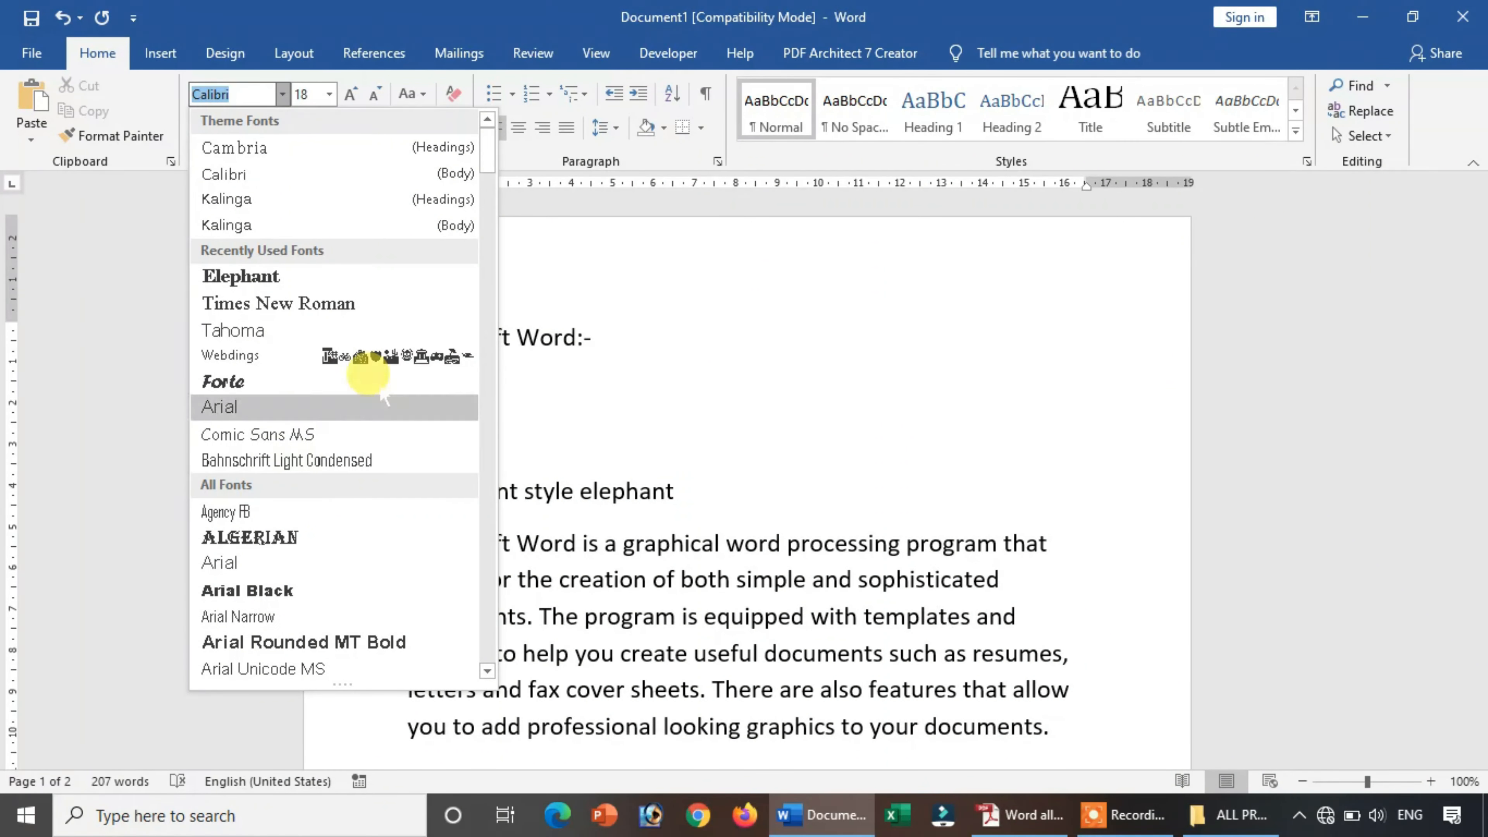
{"action": "left_click", "coordinate": [724, 235]}
{"action": "left_click_drag", "start_coordinate": [602, 346], "coordinate": [377, 329]}
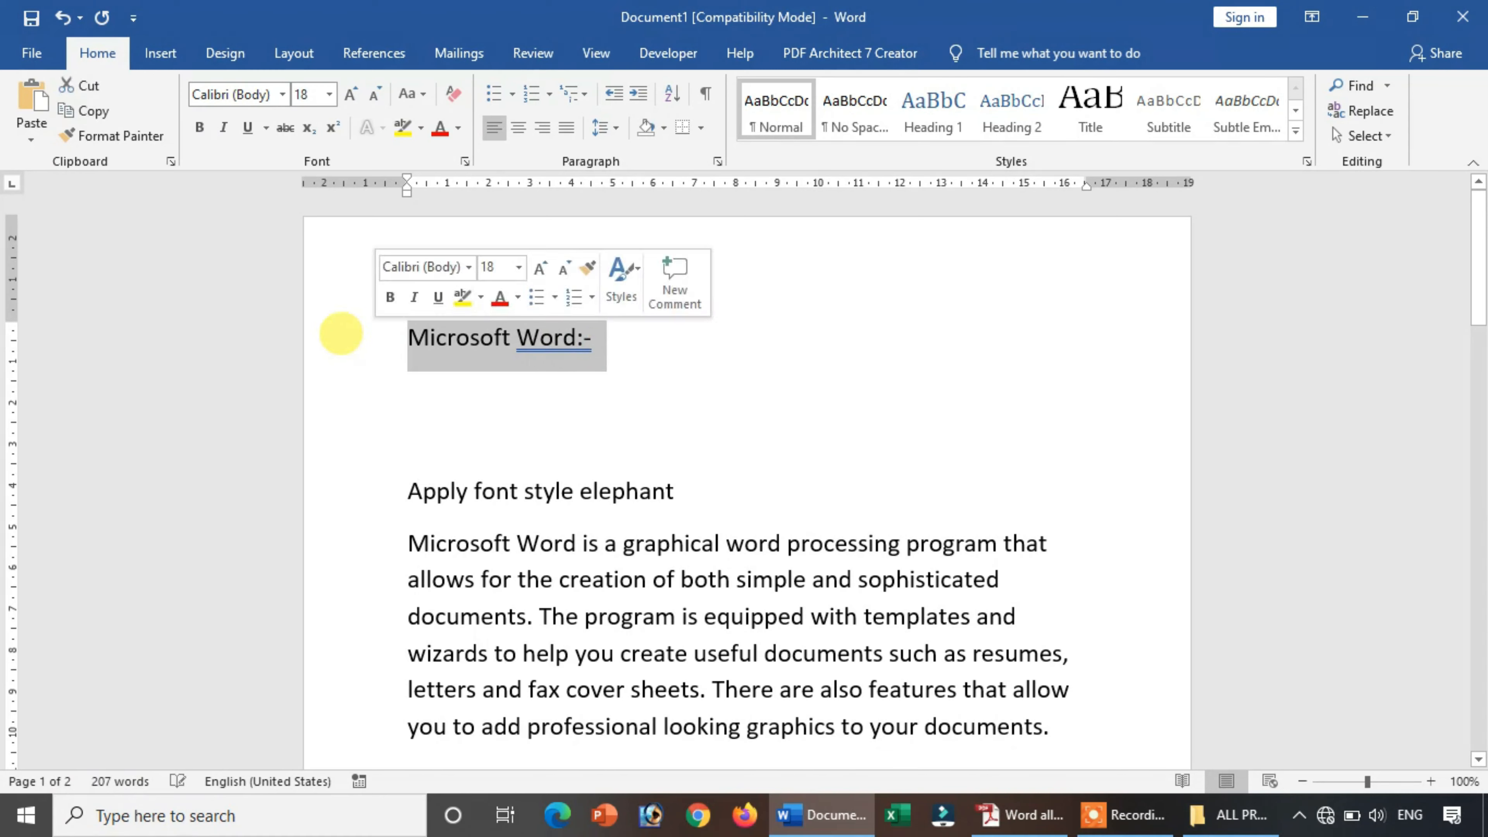
{"action": "left_click", "coordinate": [282, 95]}
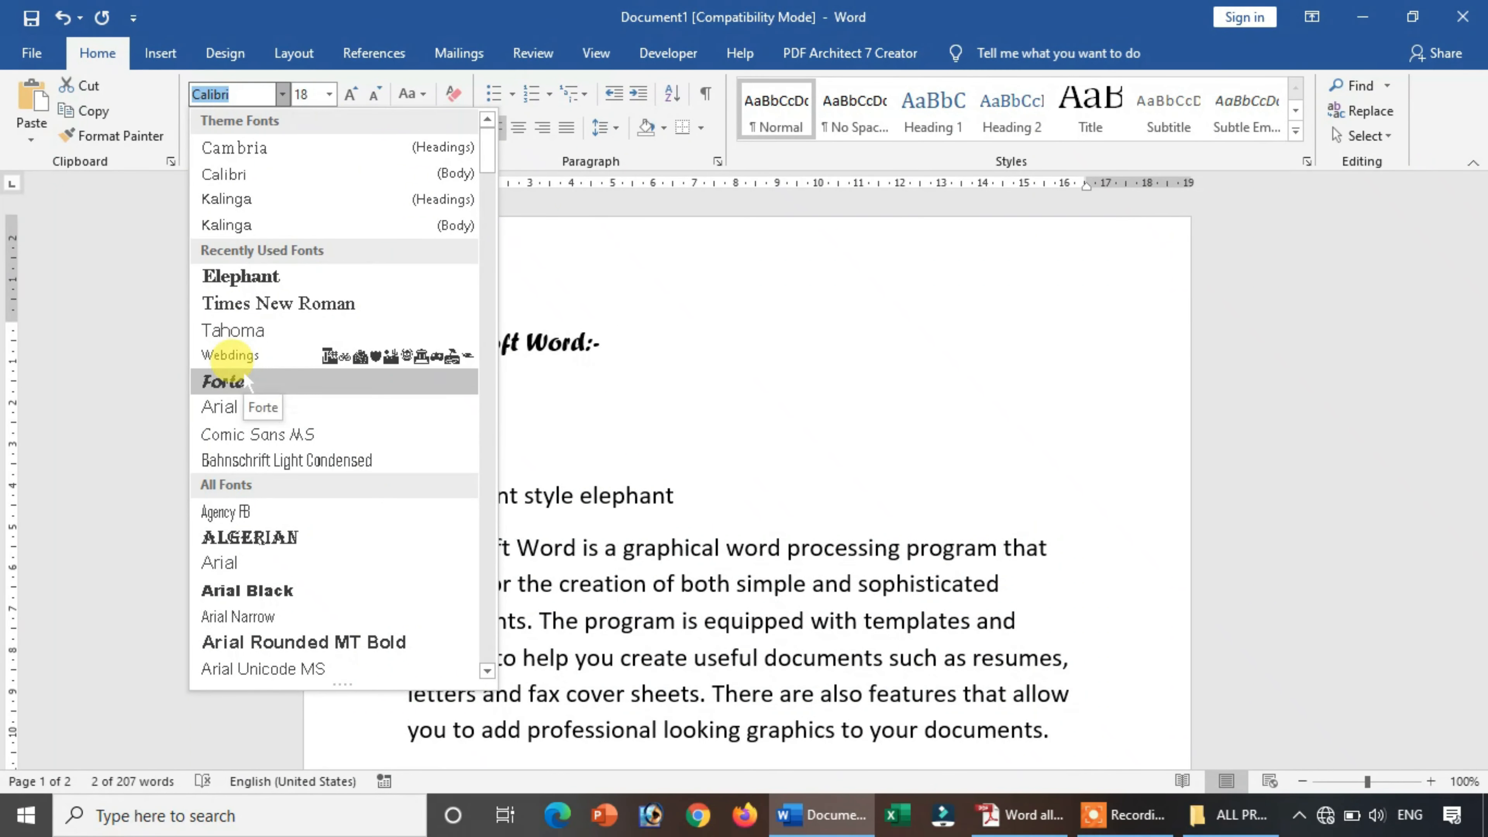
{"action": "left_click", "coordinate": [235, 276]}
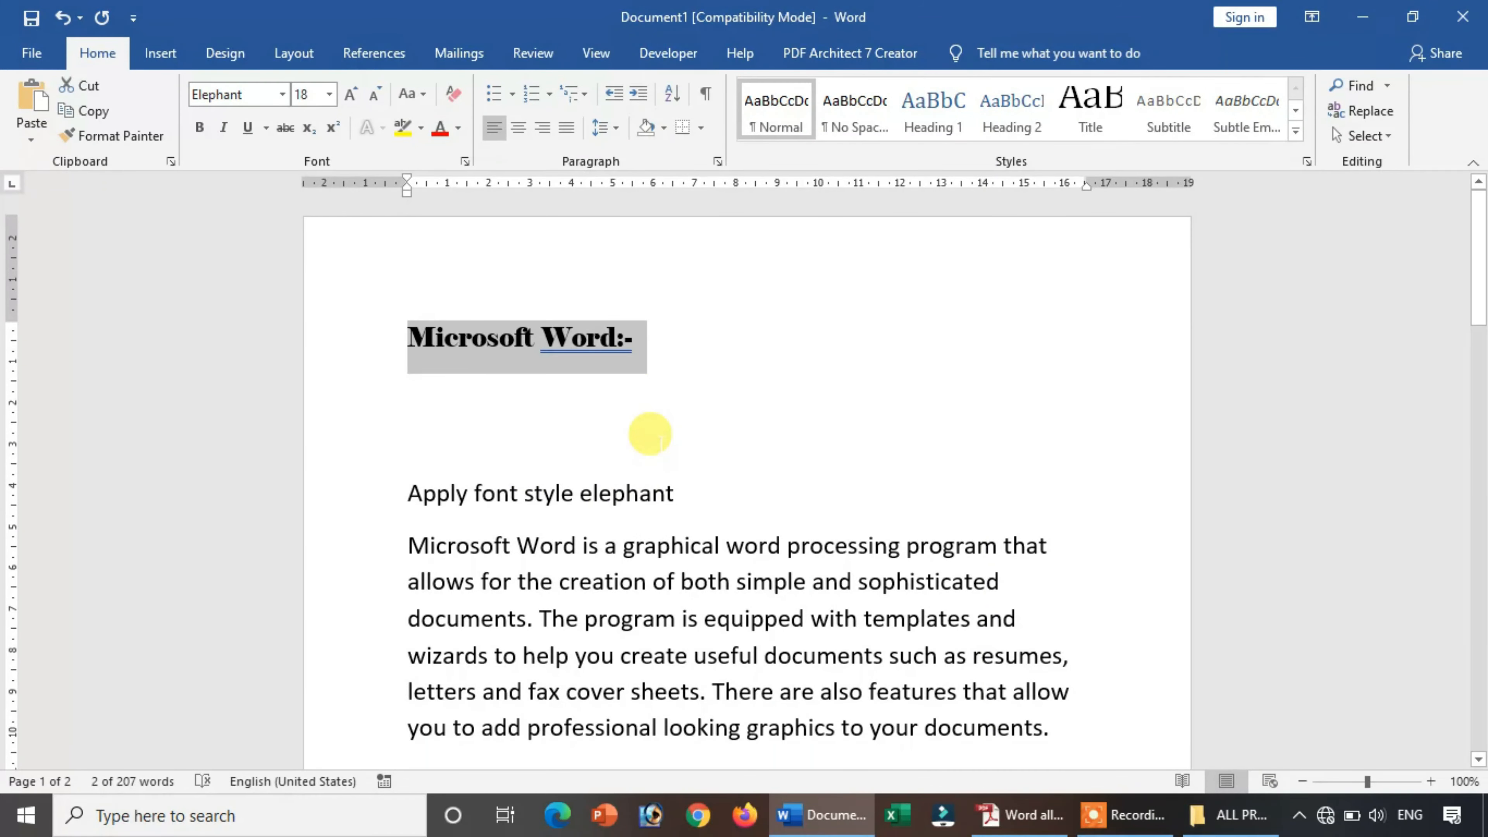
{"action": "left_click", "coordinate": [654, 436]}
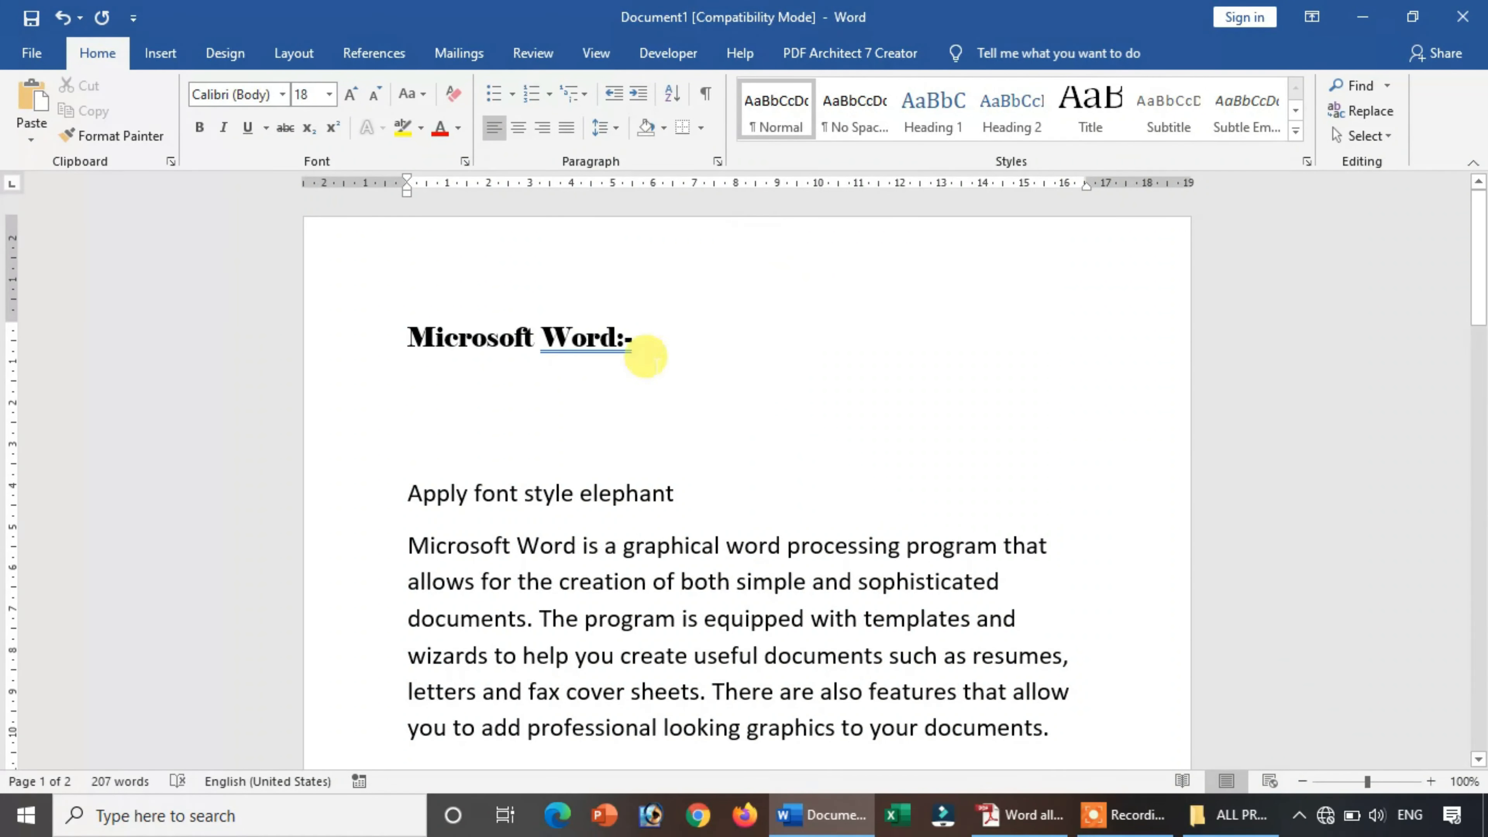
Step: Increase the "Microsoft Word:-" heading's font size to 24 and reduce it to 16
{"action": "left_click_drag", "start_coordinate": [638, 339], "coordinate": [396, 310]}
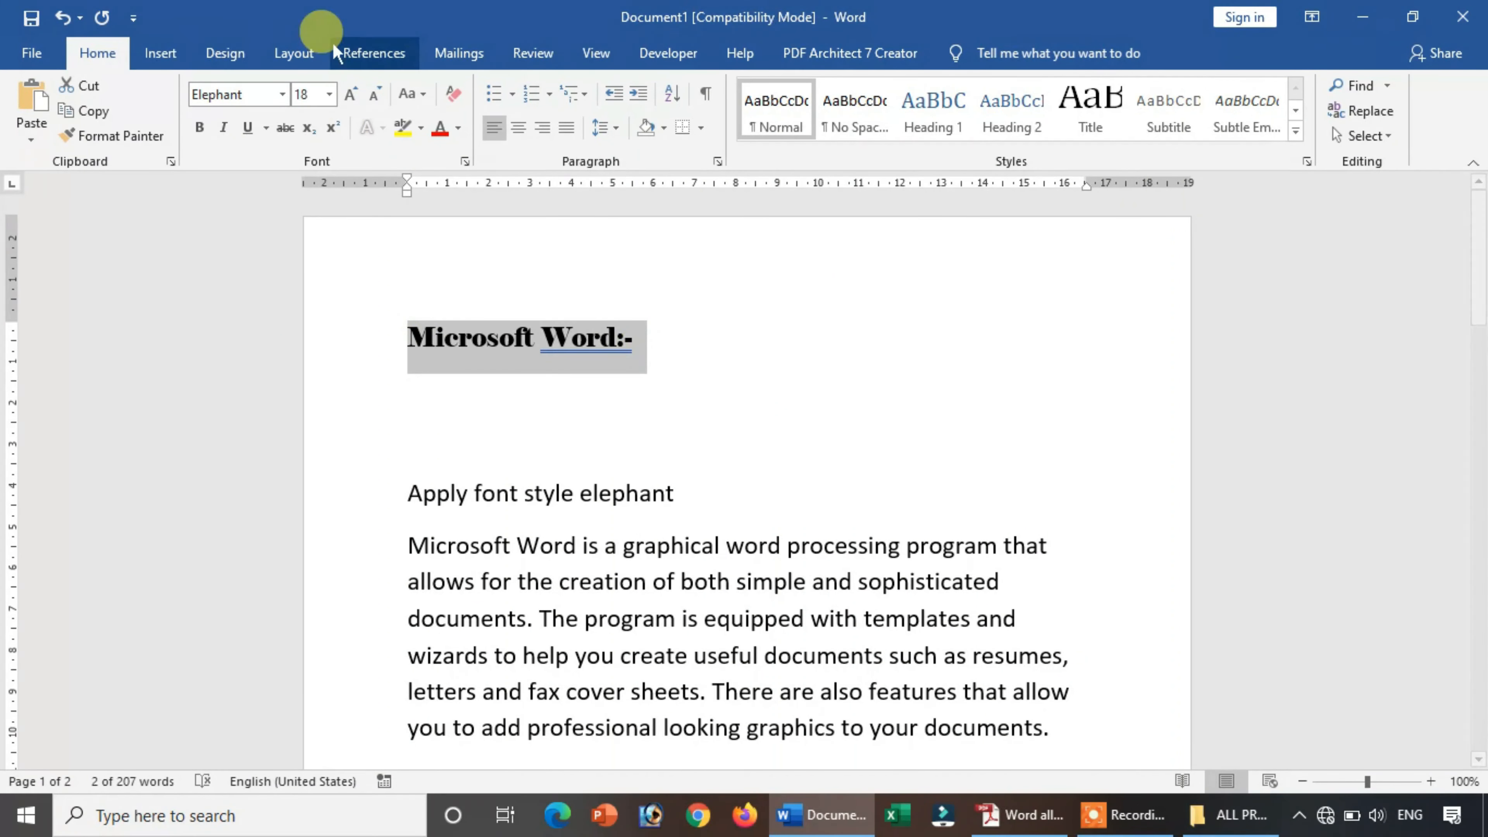
{"action": "left_click", "coordinate": [328, 94]}
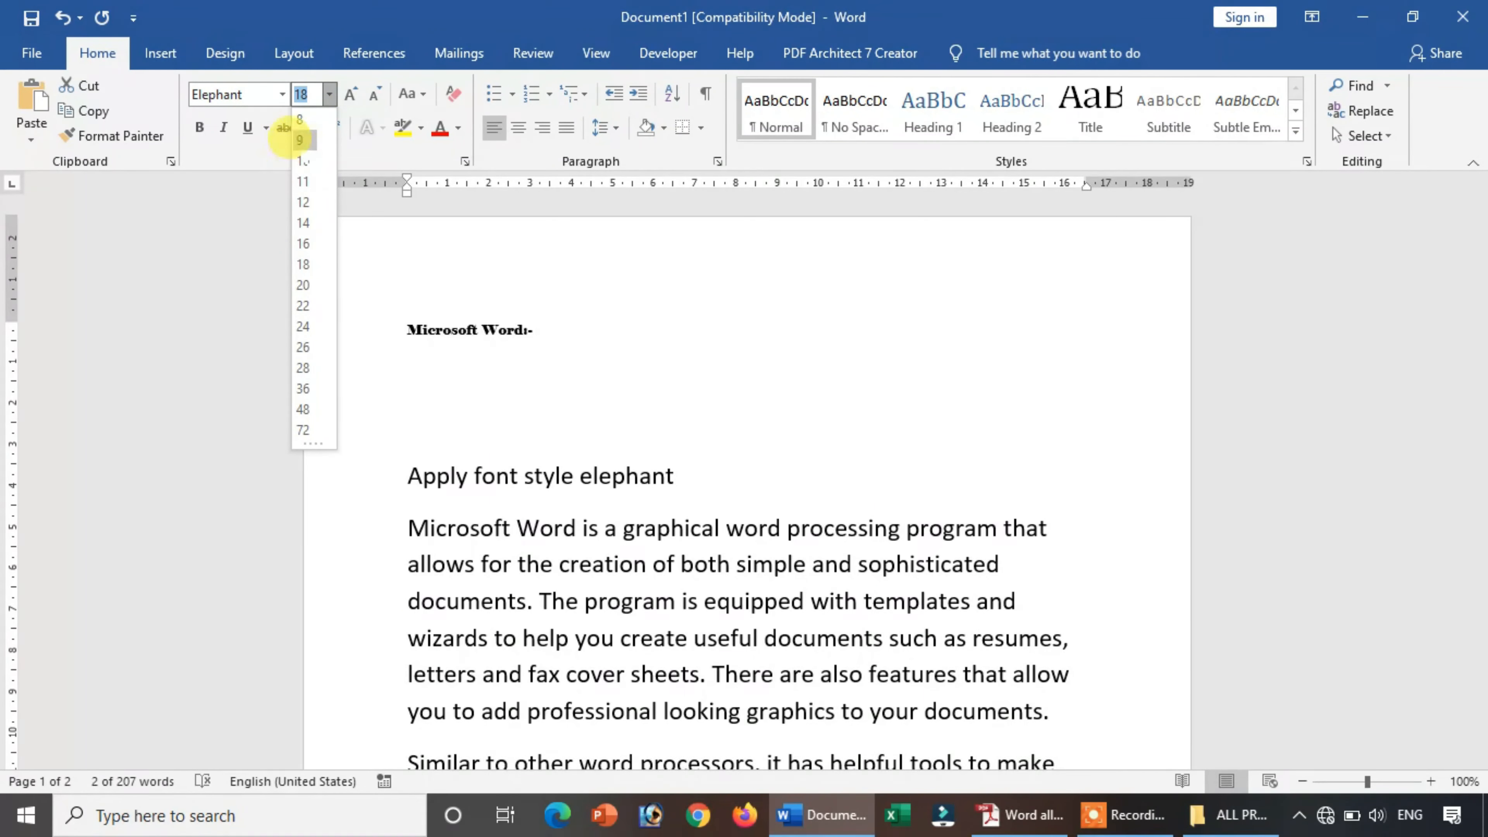
{"action": "key", "text": "Escape"}
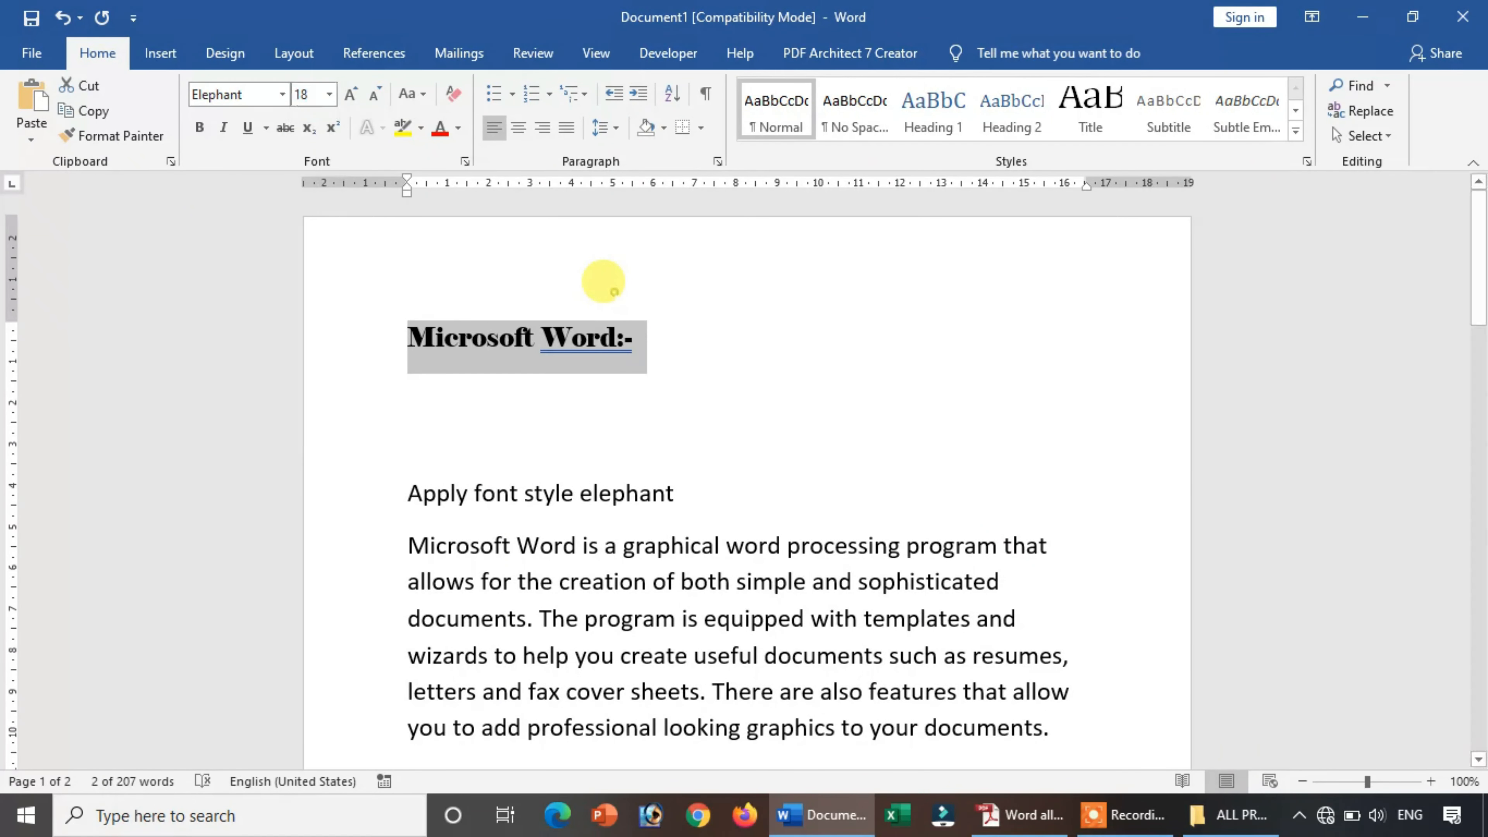
{"action": "left_click", "coordinate": [352, 94]}
{"action": "left_click", "coordinate": [351, 94]}
{"action": "left_click", "coordinate": [351, 94]}
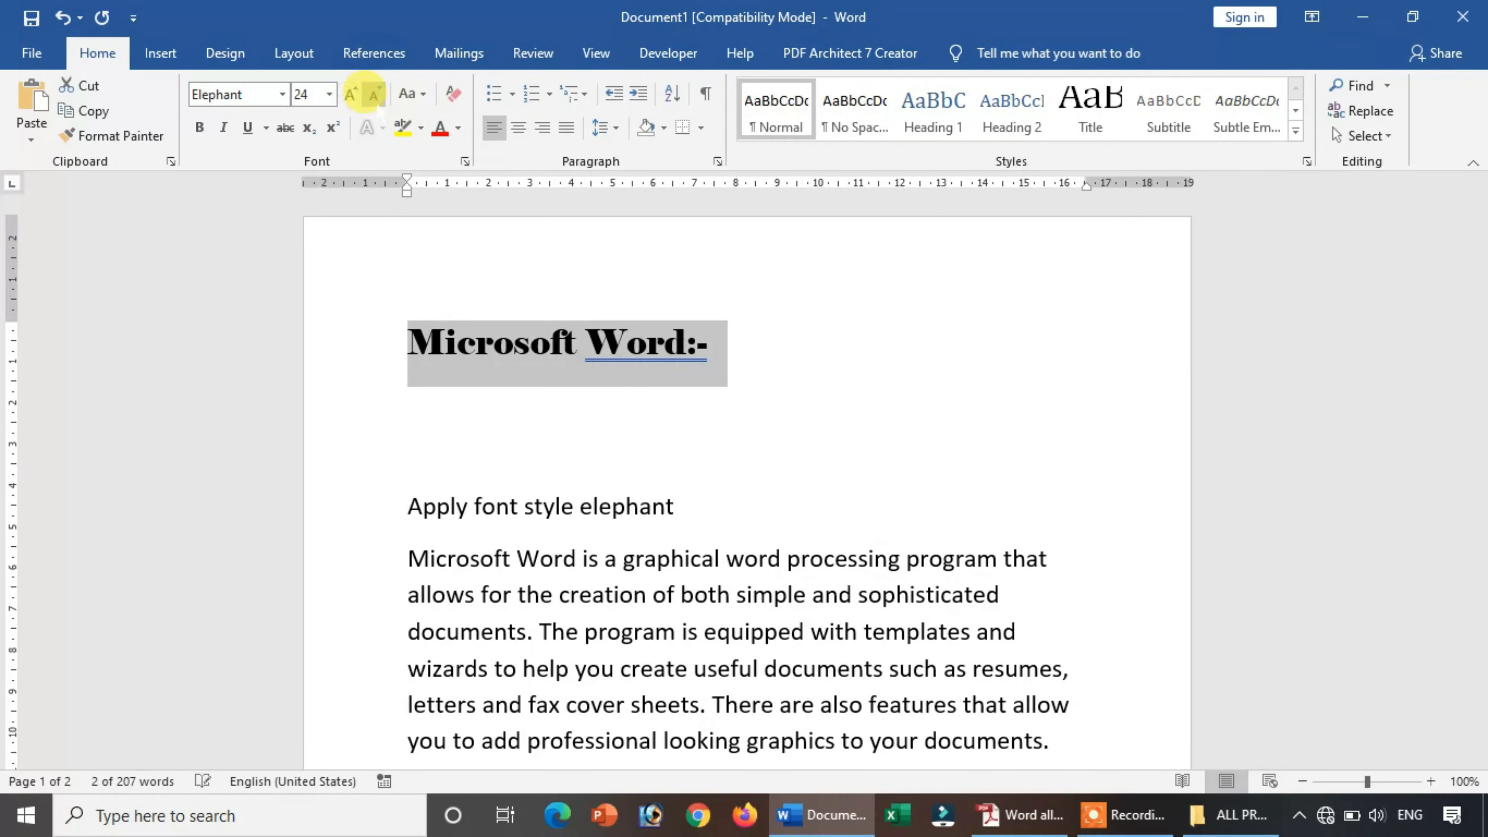
{"action": "left_click", "coordinate": [374, 94]}
{"action": "left_click", "coordinate": [374, 93]}
{"action": "left_click", "coordinate": [374, 93]}
{"action": "left_click", "coordinate": [374, 94]}
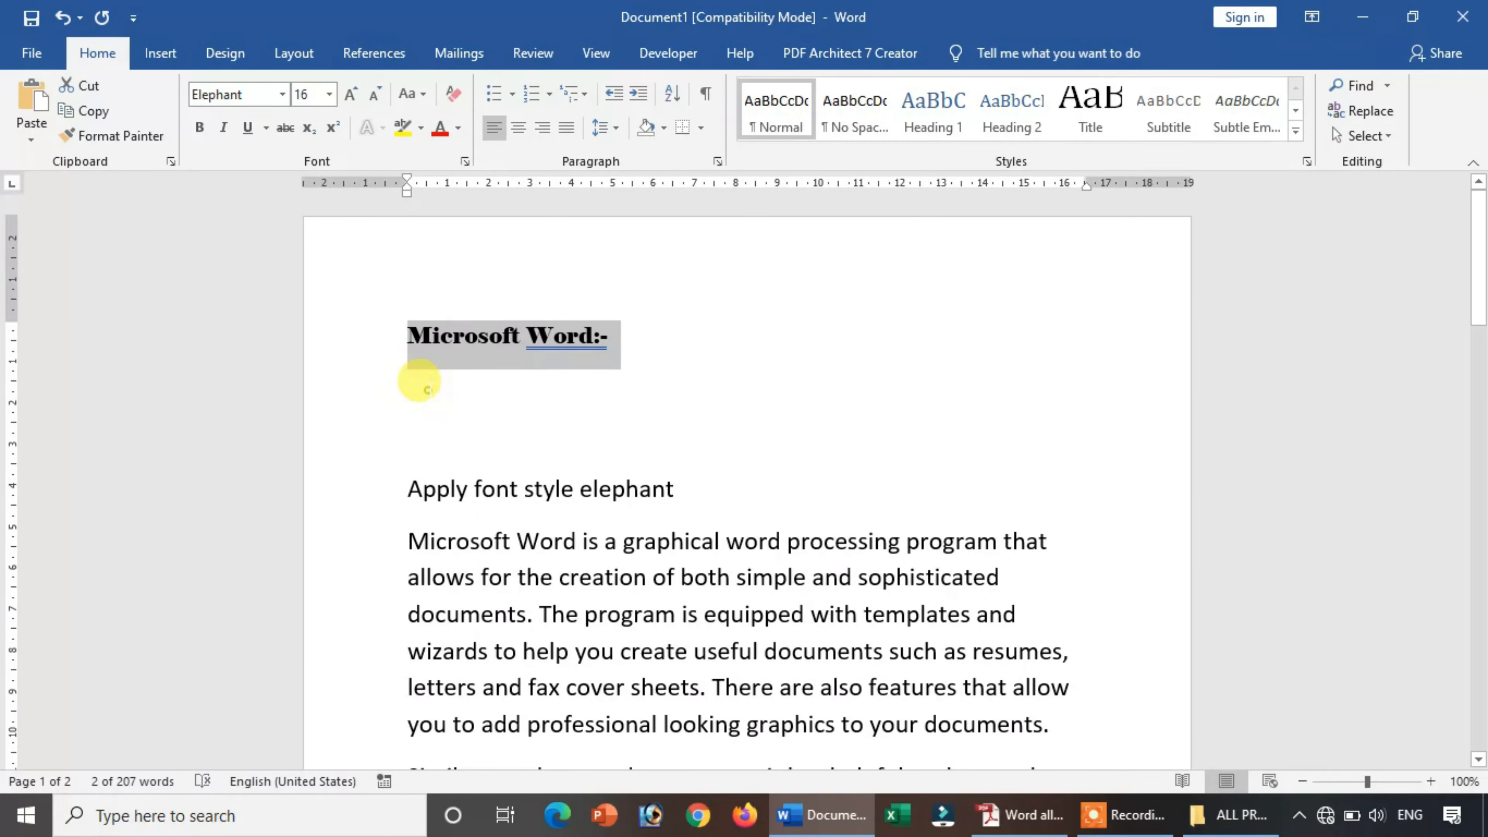
Step: Enter "Ctrl + Shift +>" on the empty line below the heading and start a new line after it
{"action": "left_click", "coordinate": [429, 389]}
{"action": "type", "text": "Ctrl + Shift +>"}
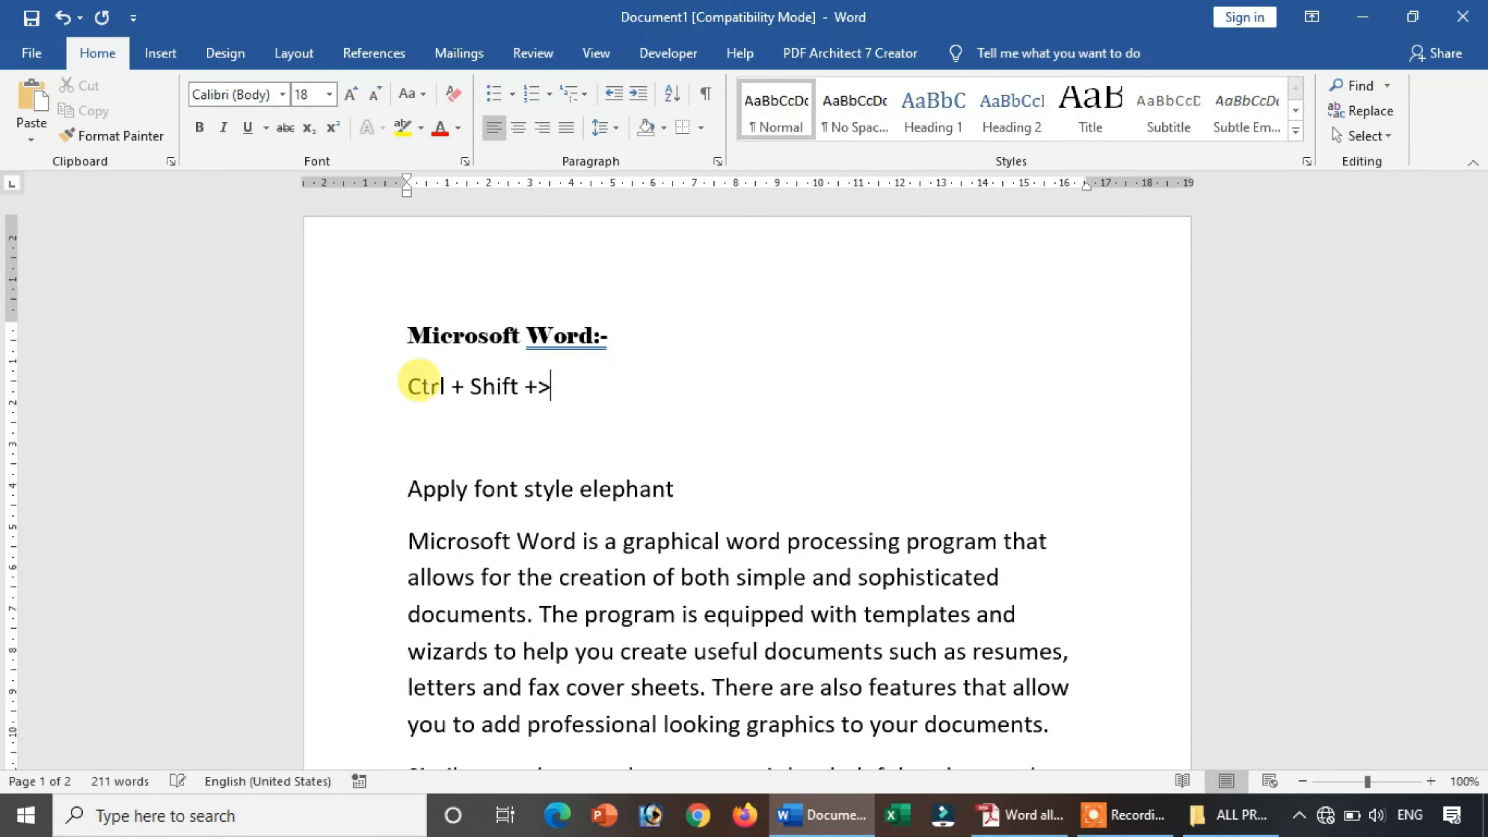
{"action": "key", "text": "Return"}
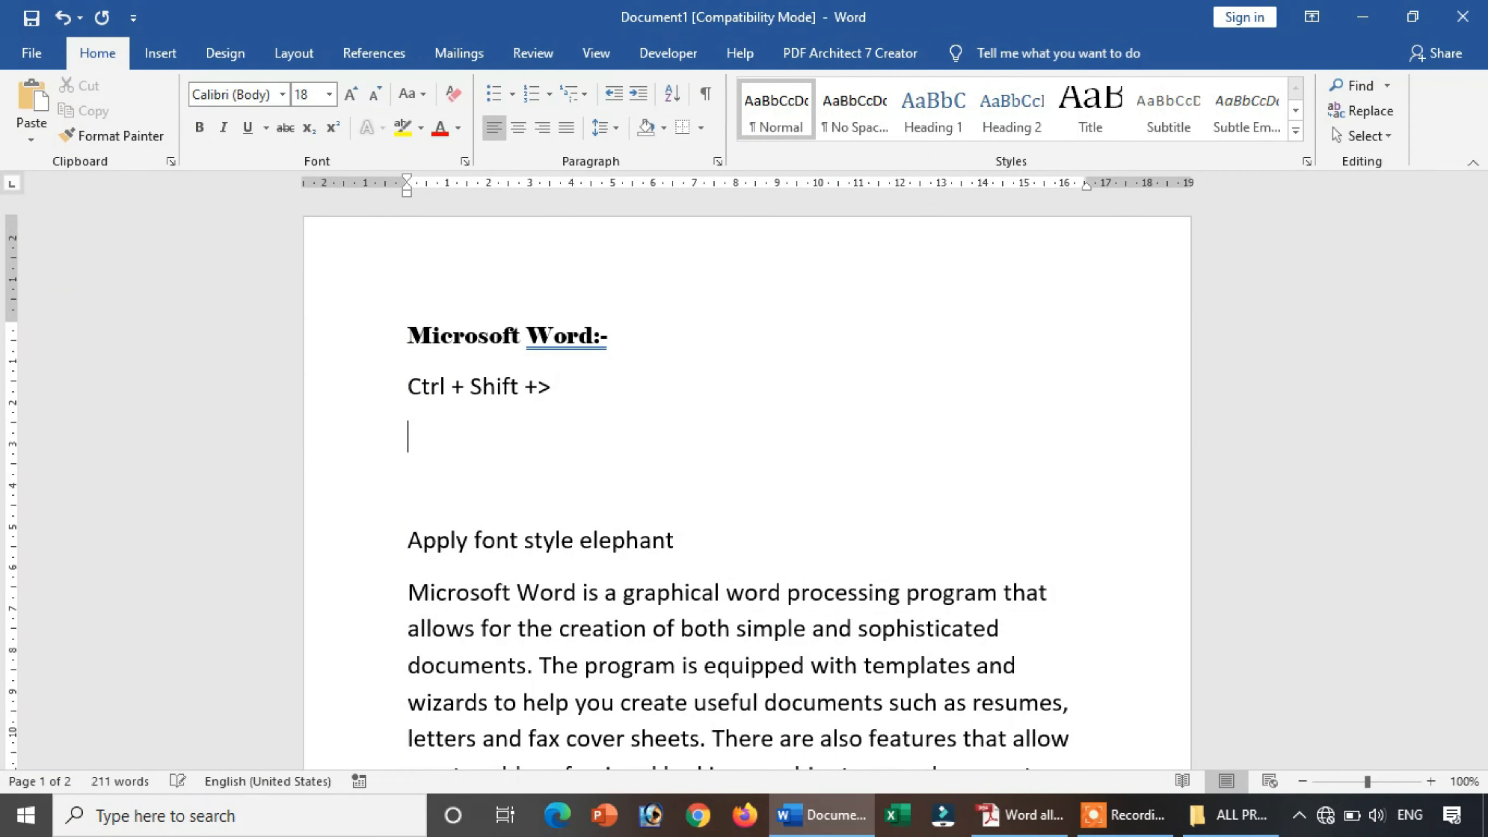
Step: Duplicate the "Ctrl + Shift +>" line directly below and change the copy to "Ctrl + Shift +<"
{"action": "left_click_drag", "start_coordinate": [548, 375], "coordinate": [391, 382]}
{"action": "key", "text": "ctrl+c"}
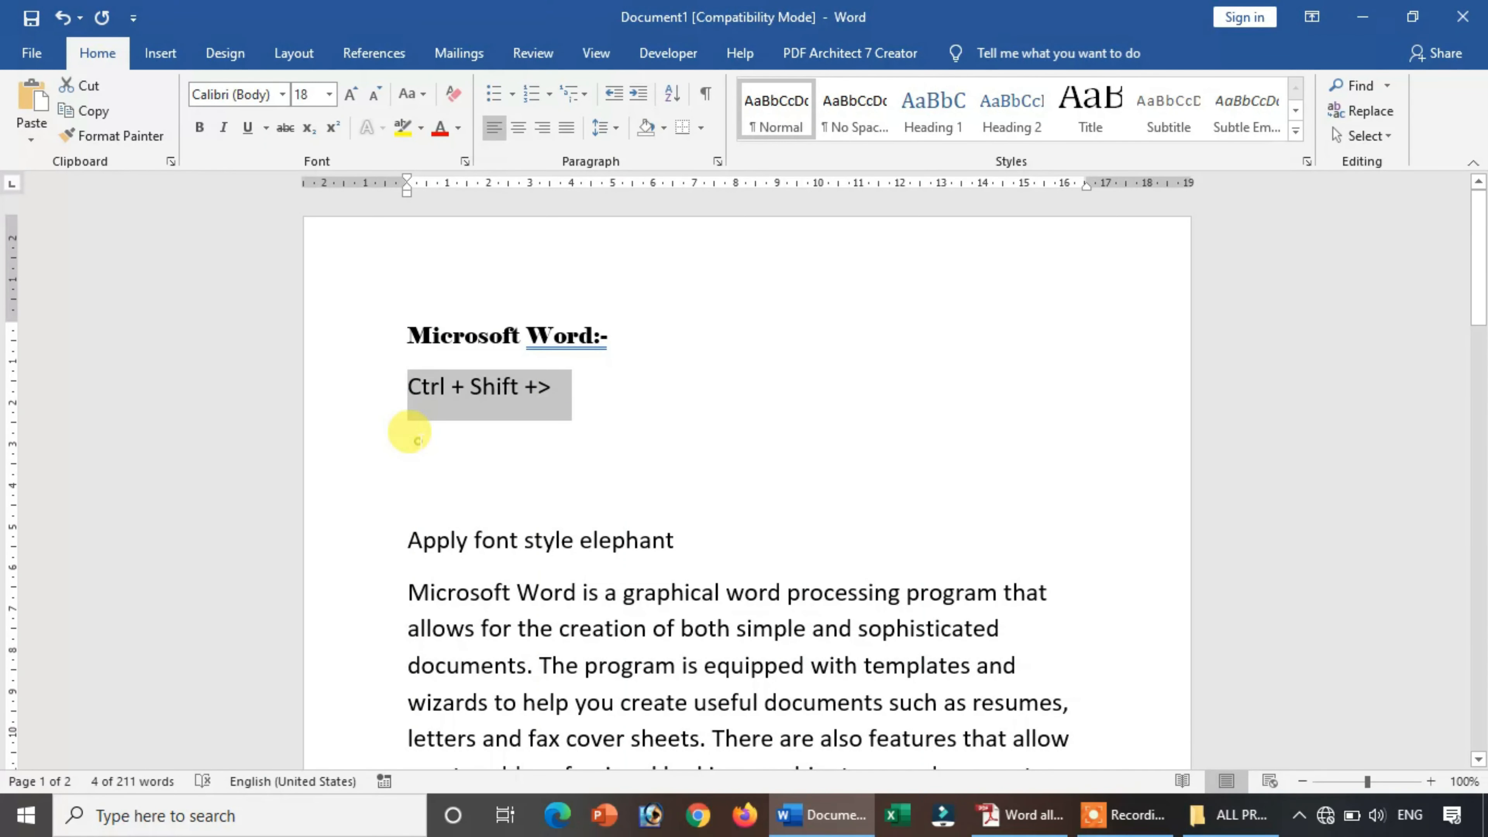
{"action": "left_click", "coordinate": [409, 432]}
{"action": "key", "text": "ctrl+v"}
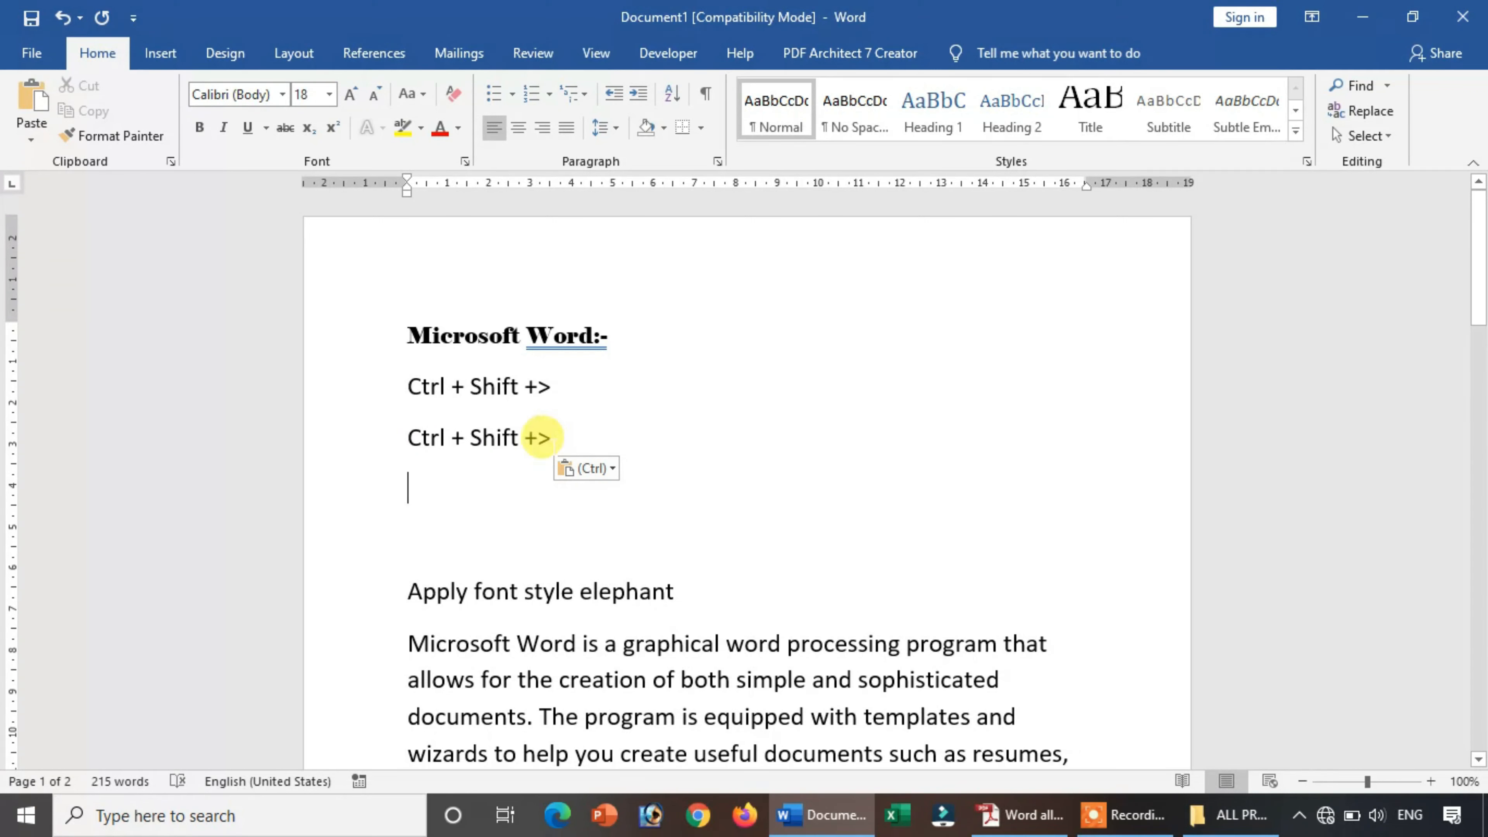
{"action": "key", "text": "Delete"}
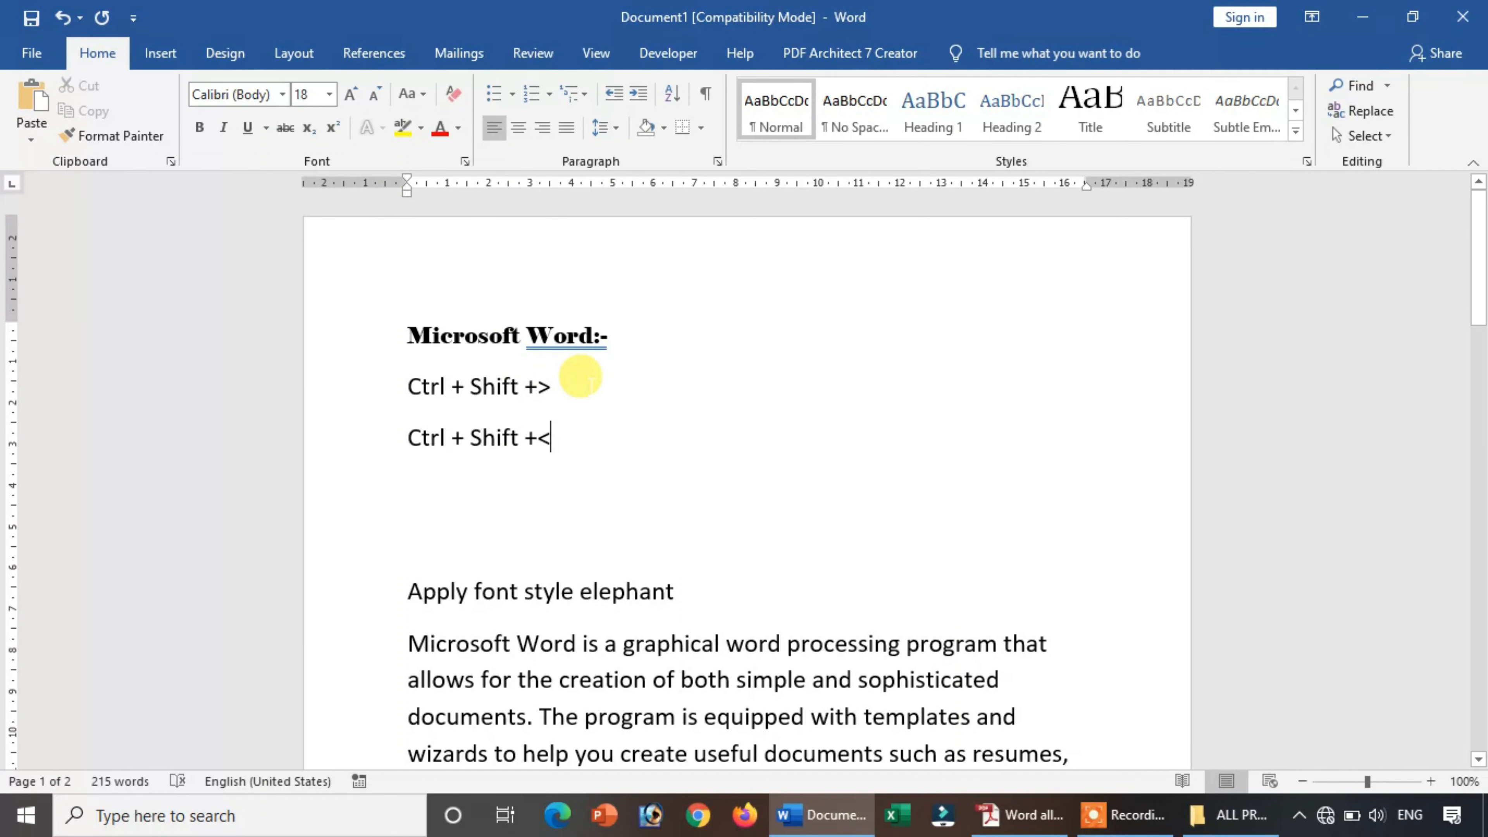
Step: Increase the font size of the two "Ctrl + Shift" lines to 22 and reduce it back to 18
{"action": "left_click_drag", "start_coordinate": [558, 421], "coordinate": [388, 372]}
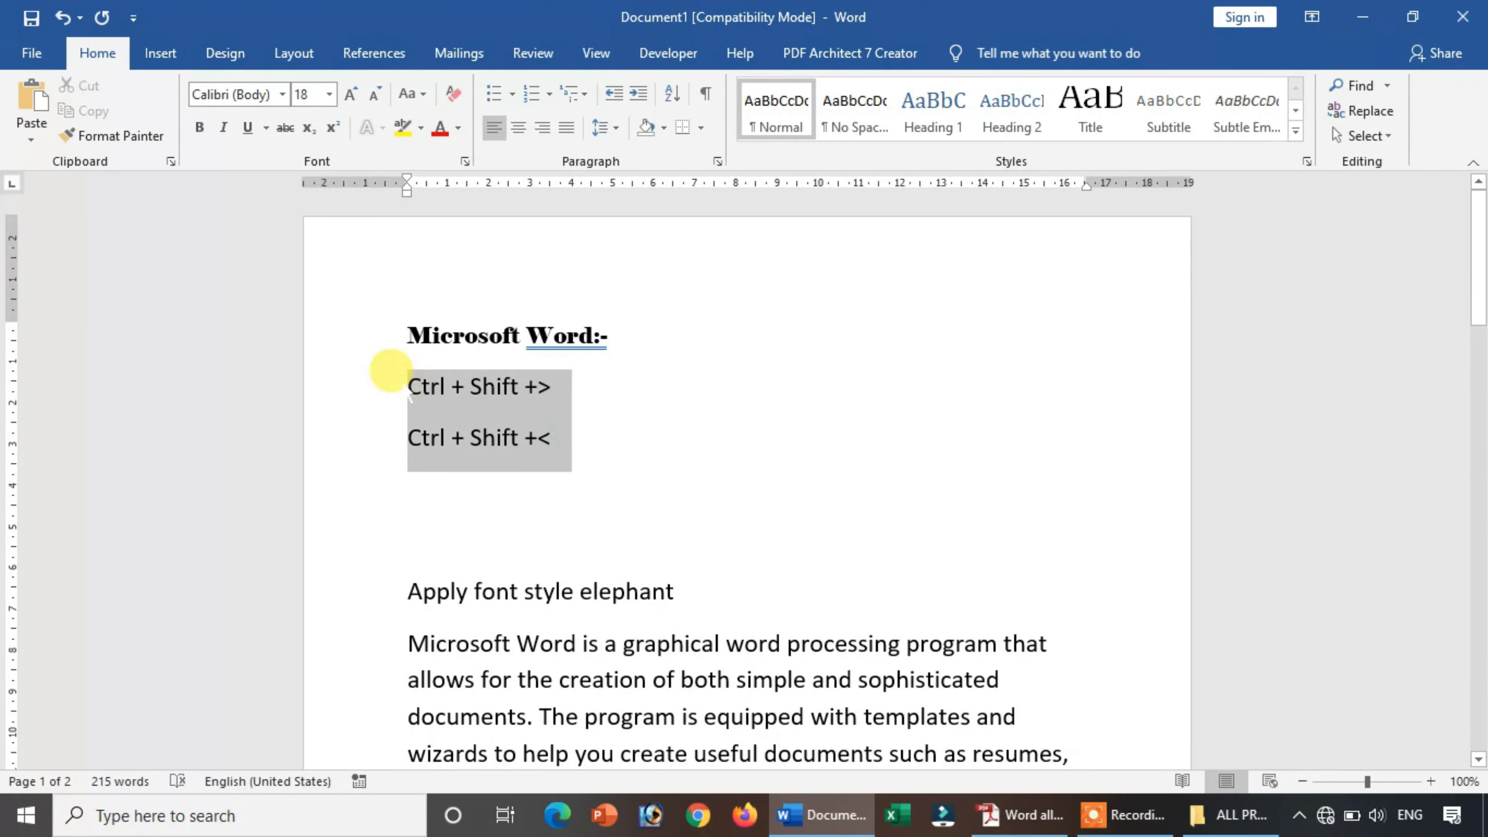
{"action": "left_click", "coordinate": [347, 93]}
{"action": "left_click", "coordinate": [347, 93]}
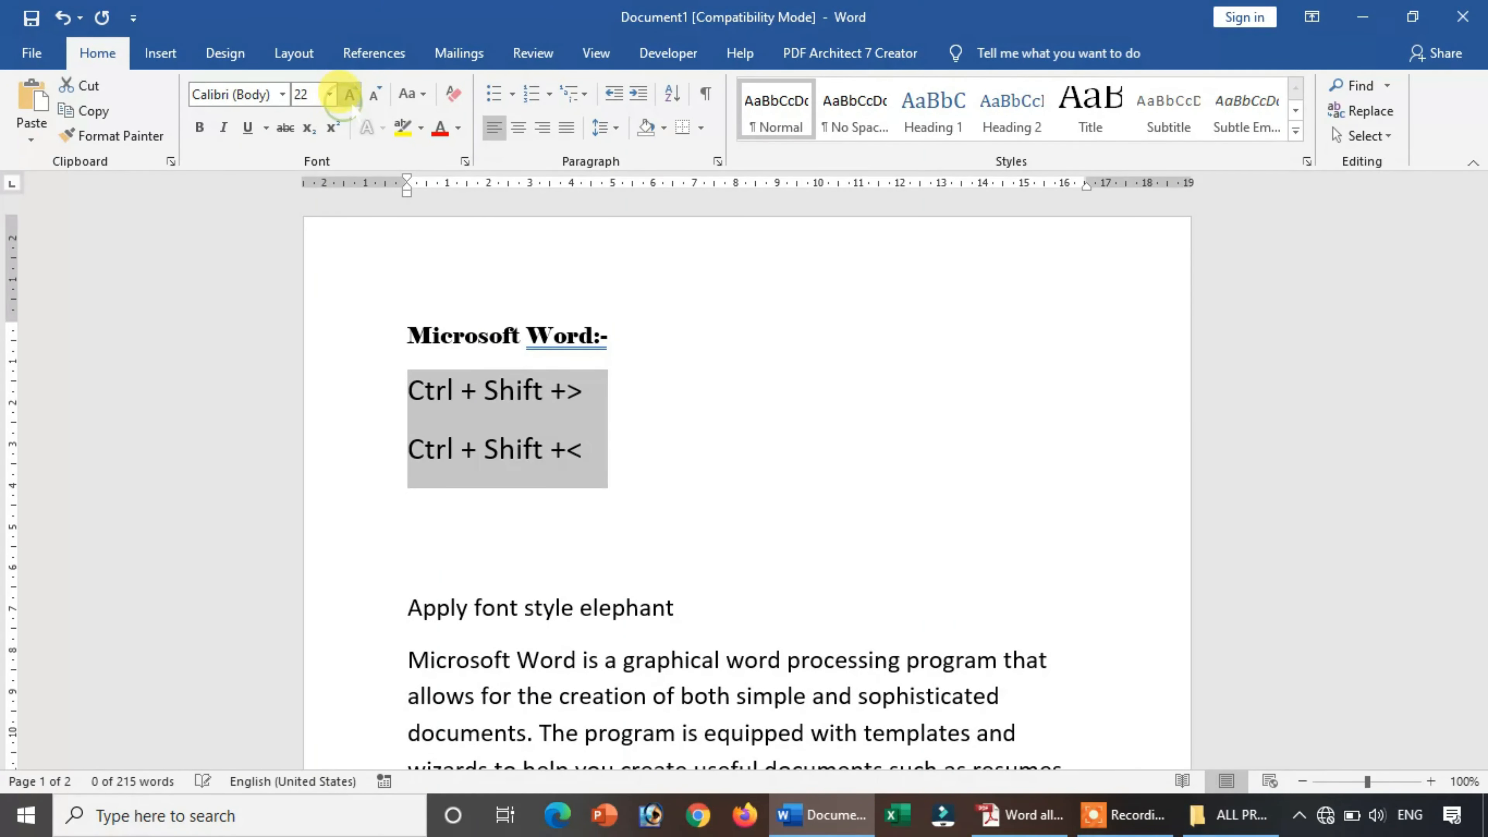
{"action": "left_click", "coordinate": [374, 94]}
{"action": "left_click", "coordinate": [373, 93]}
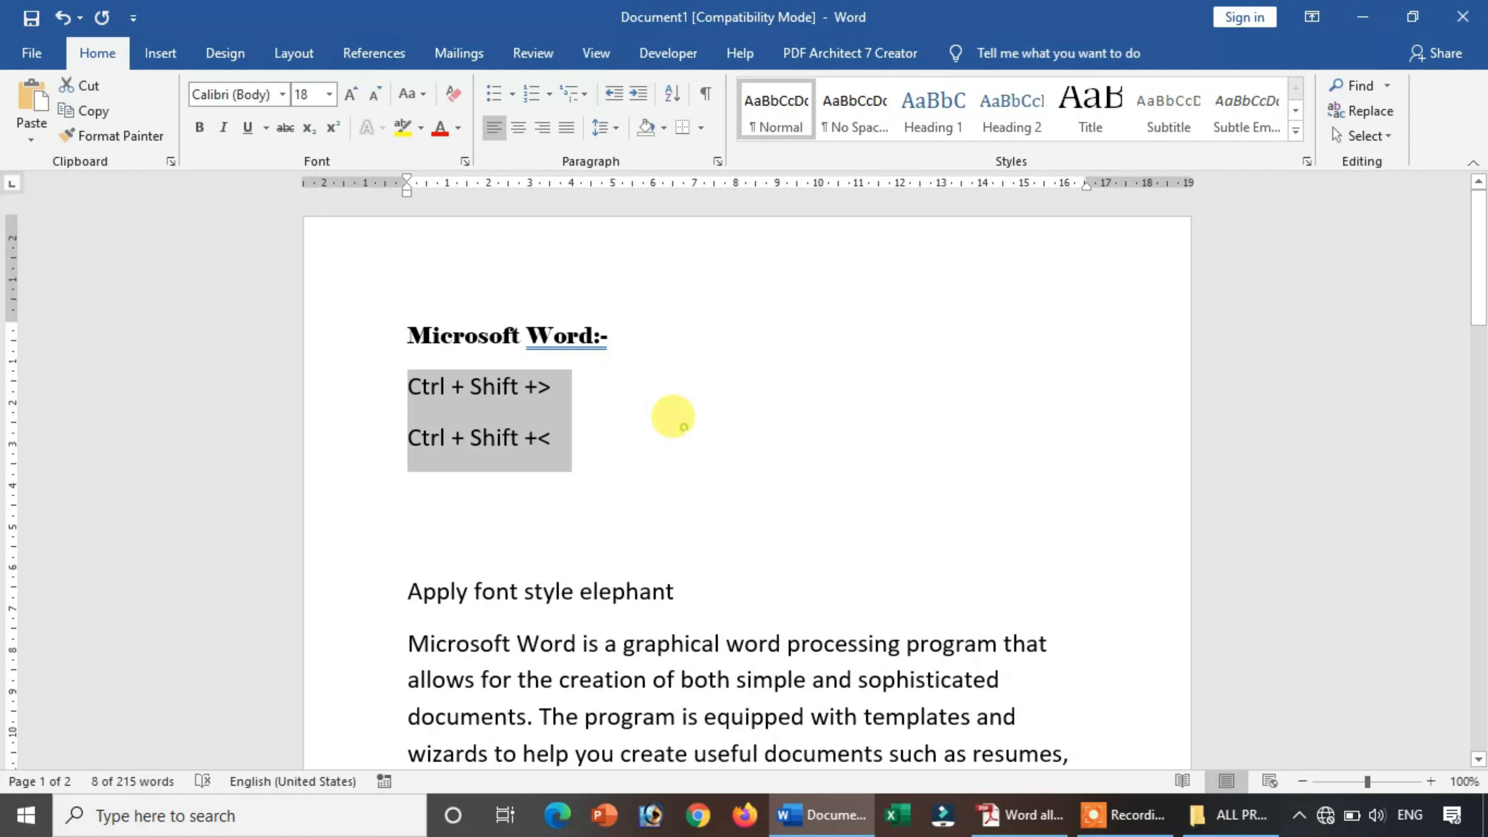
{"action": "left_click", "coordinate": [670, 416]}
{"action": "left_click", "coordinate": [422, 95]}
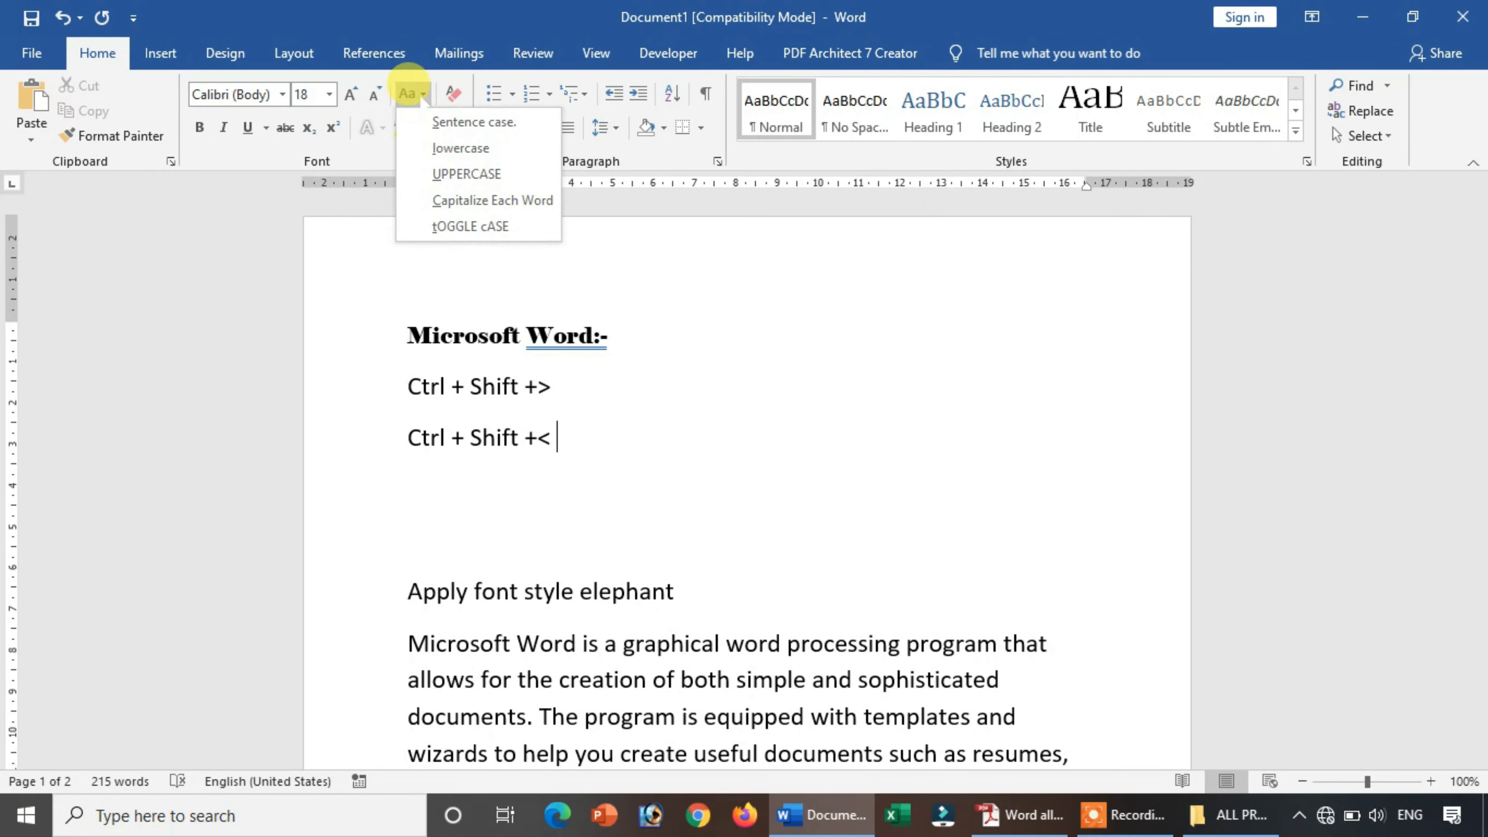
{"action": "left_click", "coordinate": [754, 545]}
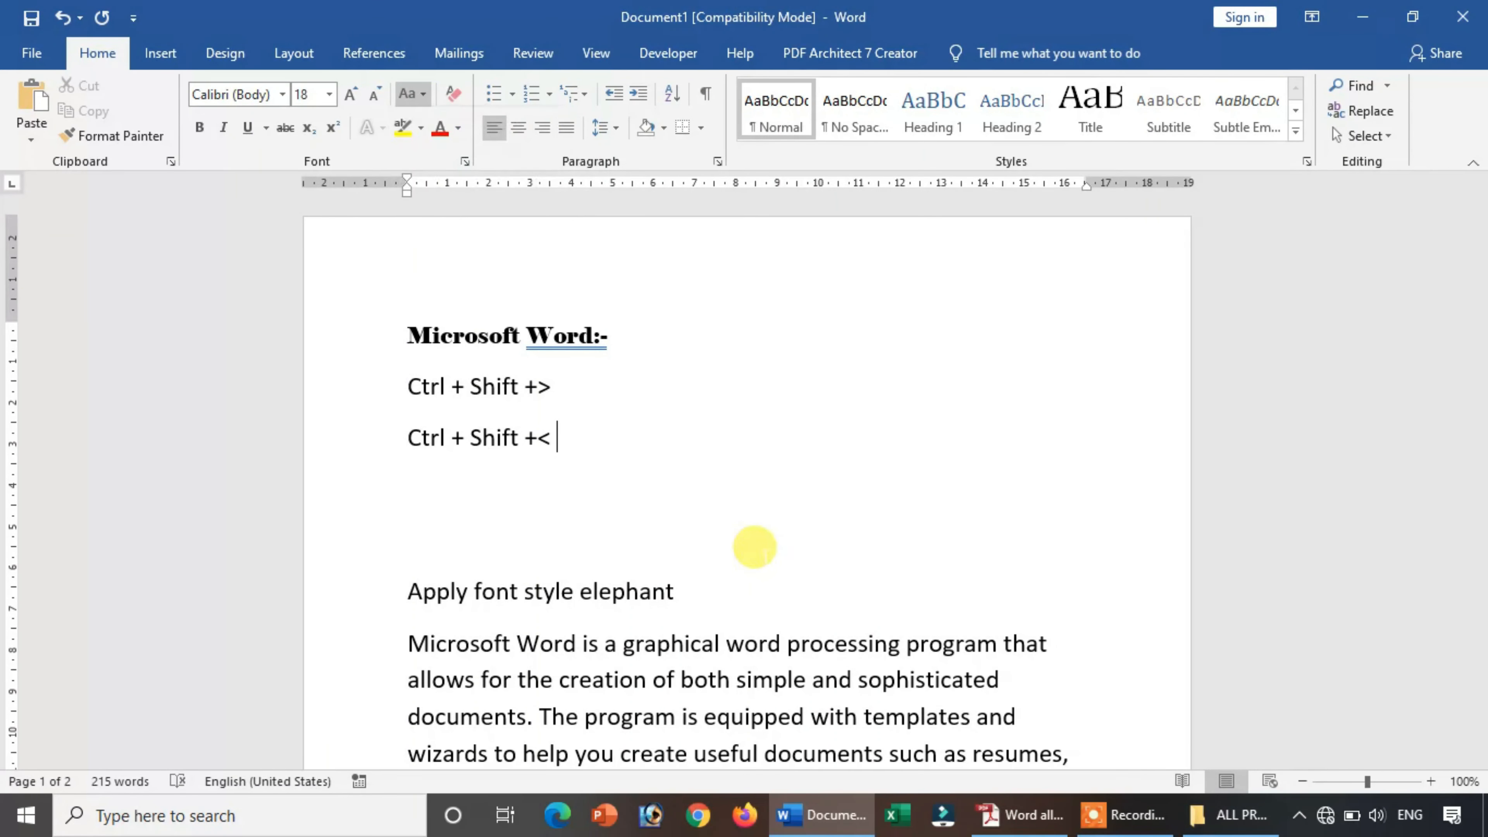
Step: Change the case of the "Apply font style elephant" line to sentence case, to UPPERCASE and finally to lowercase
{"action": "left_click_drag", "start_coordinate": [711, 572], "coordinate": [349, 601]}
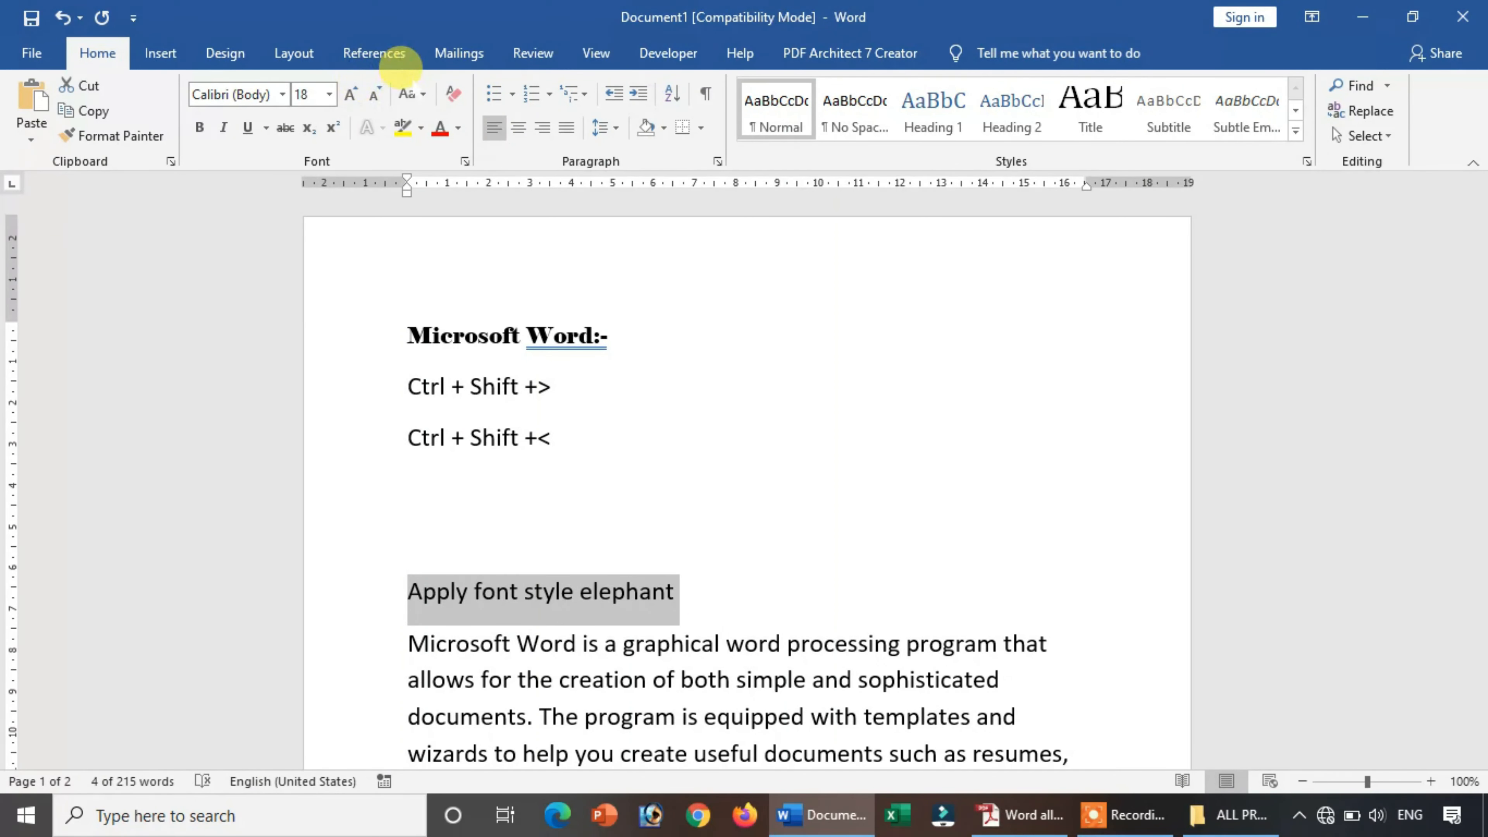
{"action": "left_click", "coordinate": [410, 94]}
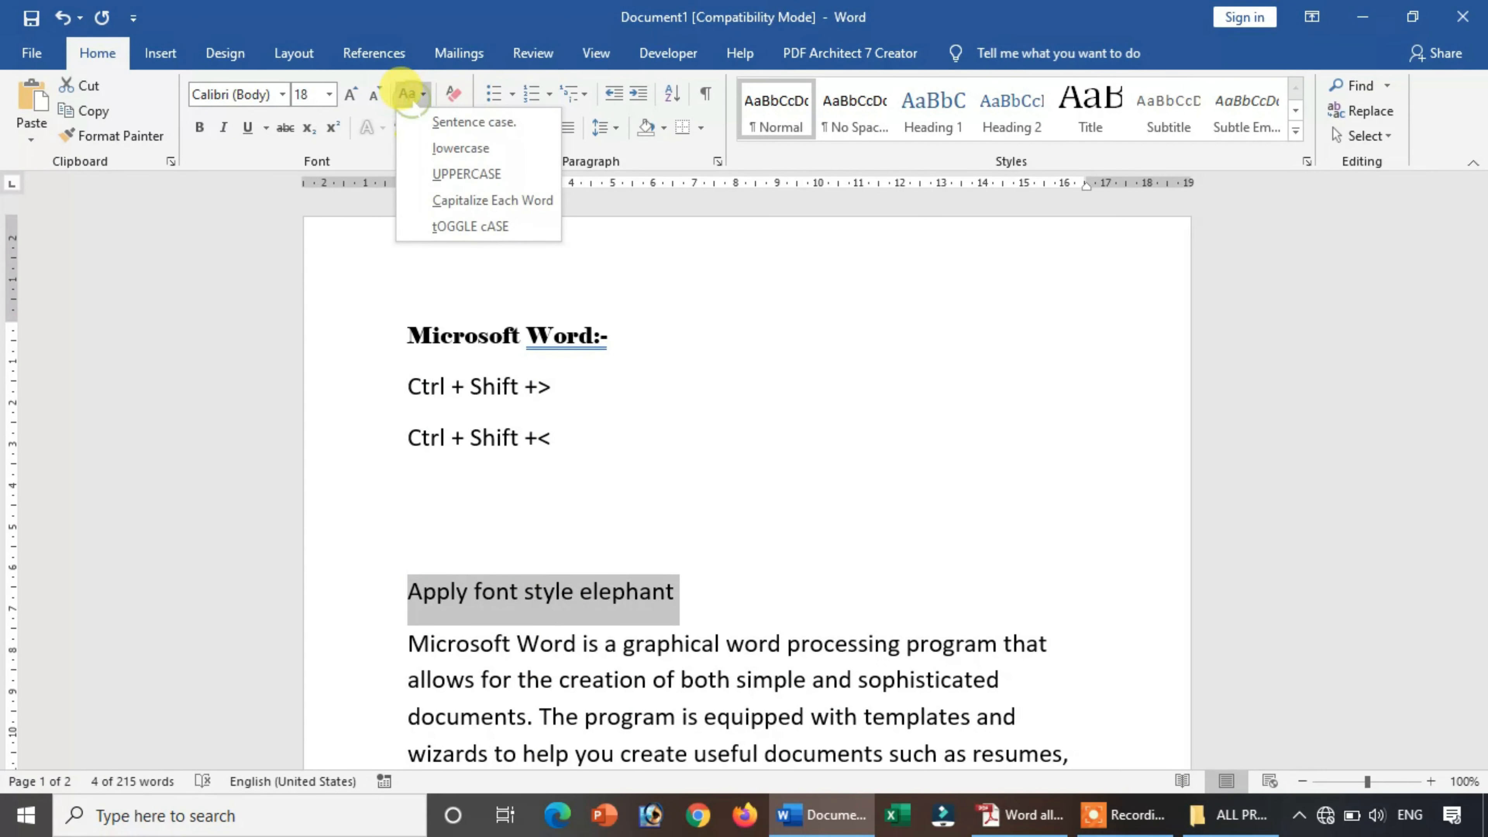
{"action": "left_click", "coordinate": [433, 123]}
{"action": "left_click", "coordinate": [408, 92]}
{"action": "left_click", "coordinate": [439, 172]}
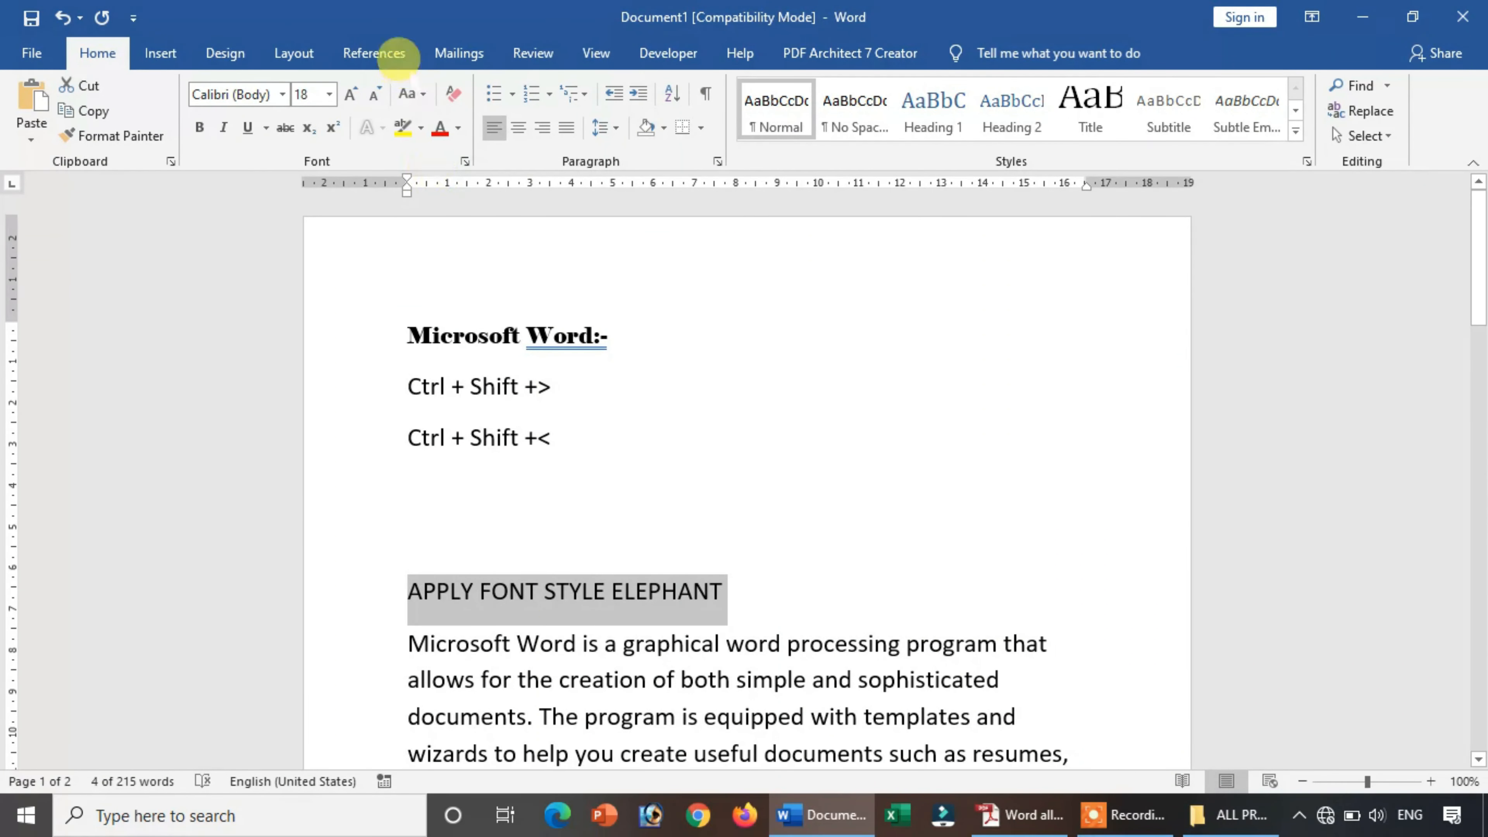
{"action": "left_click", "coordinate": [411, 91]}
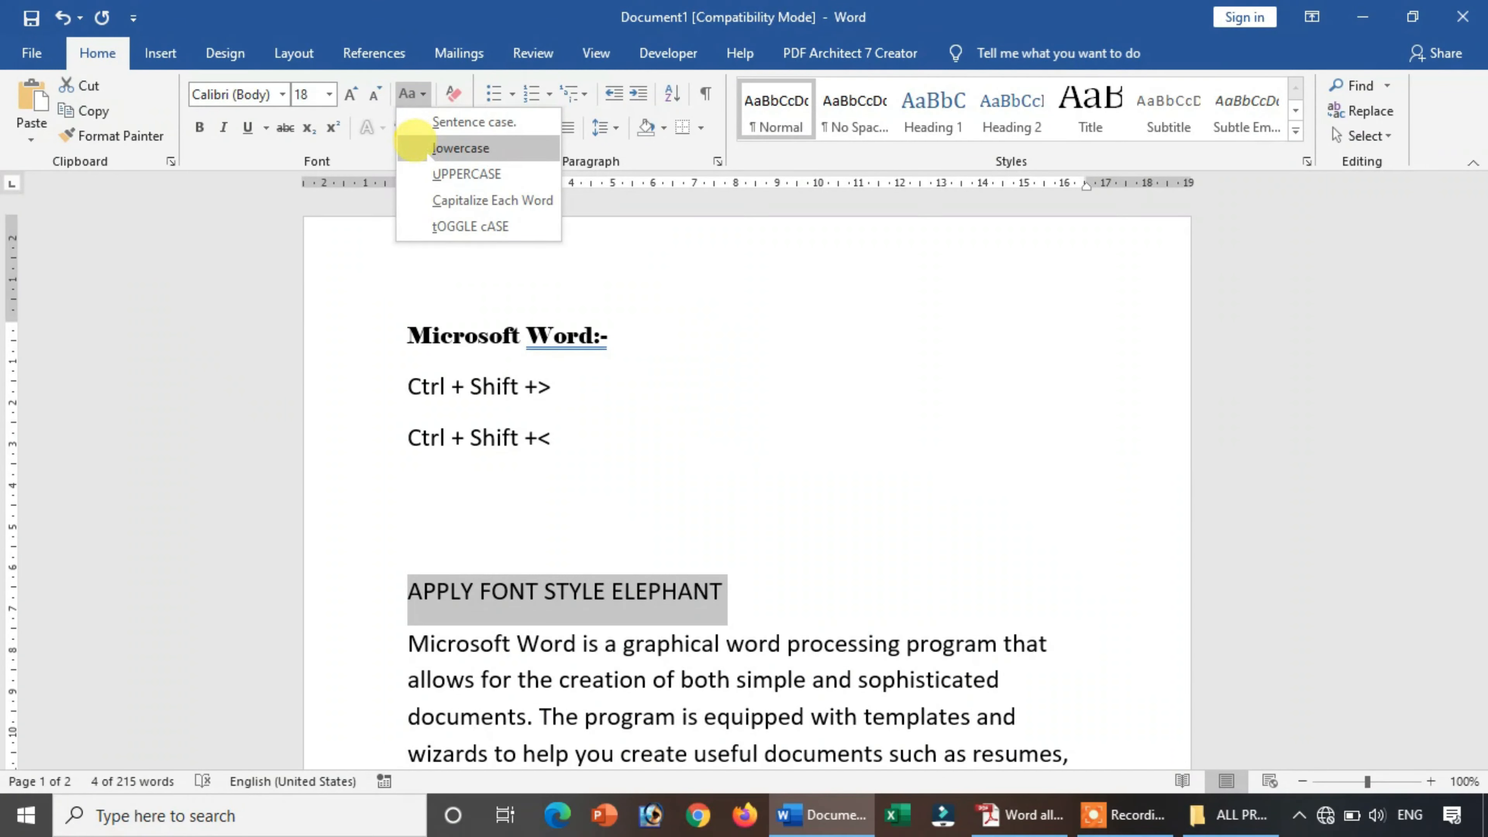
{"action": "left_click", "coordinate": [460, 148]}
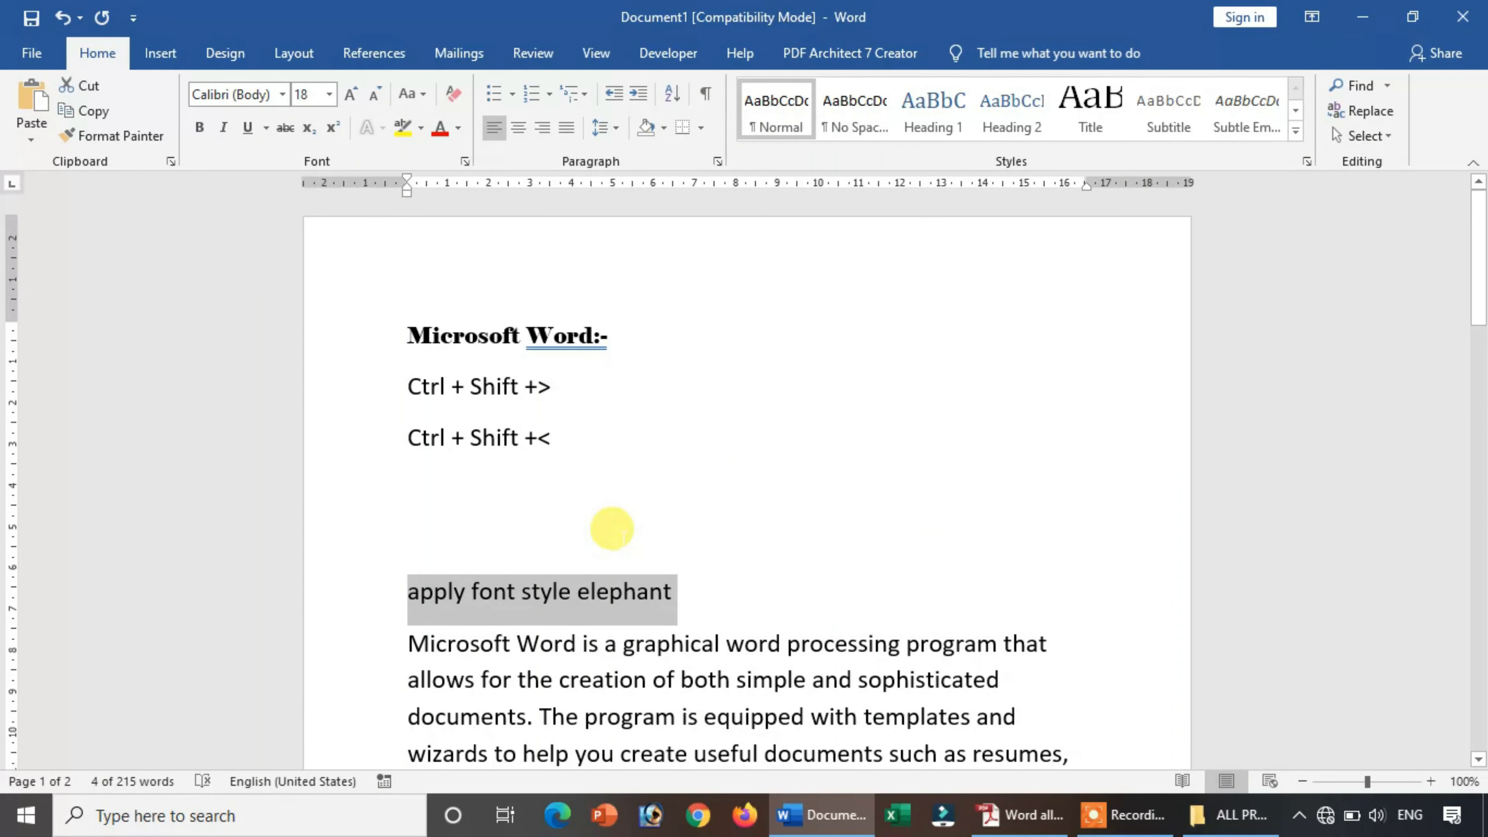
Step: Enter "Shift + F3" on a new line below "apply font style elephant"
{"action": "left_click", "coordinate": [681, 604]}
{"action": "key", "text": "Return"}
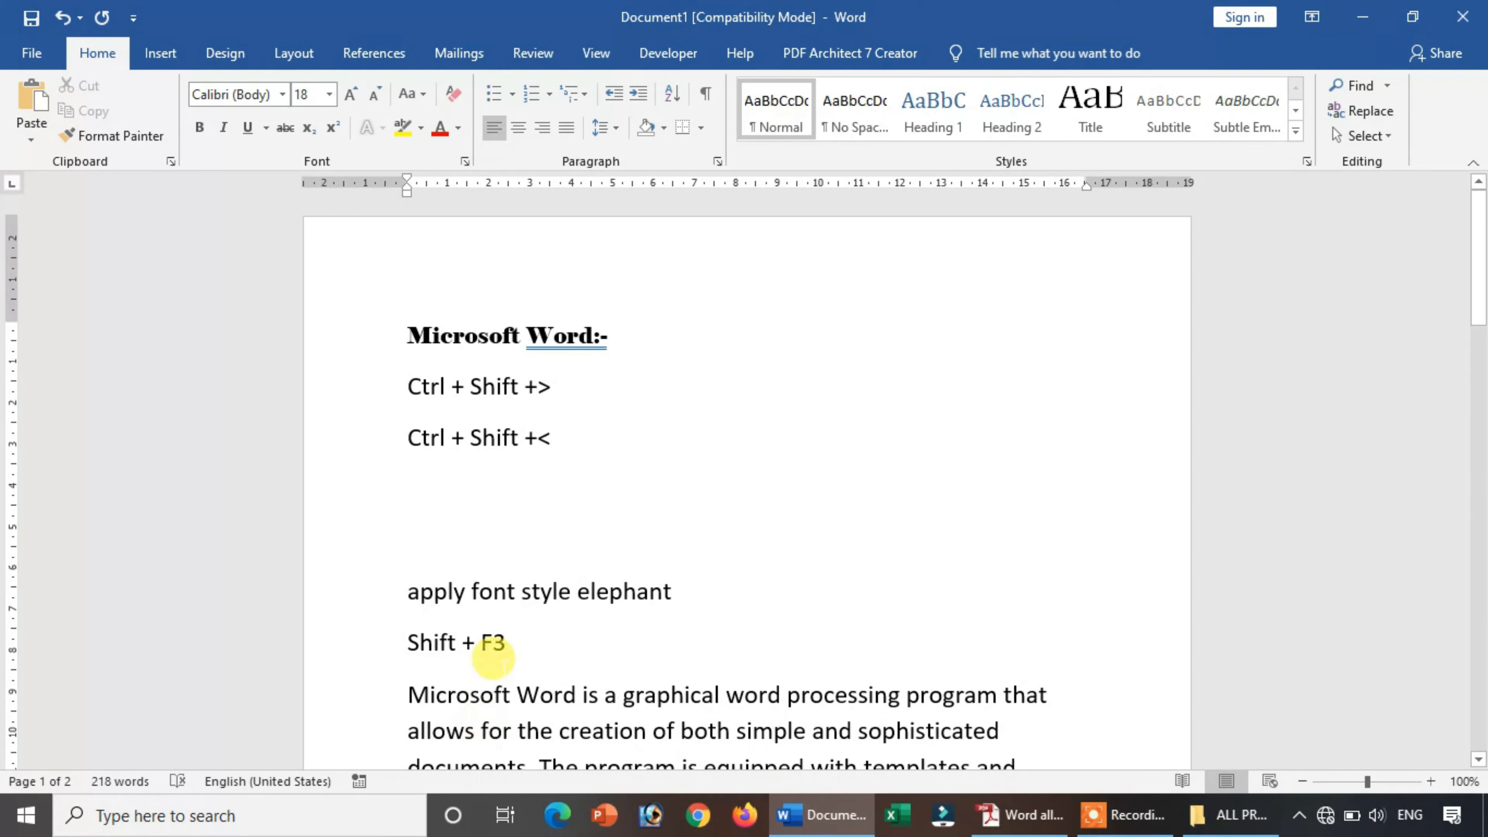
{"action": "left_click", "coordinate": [316, 645]}
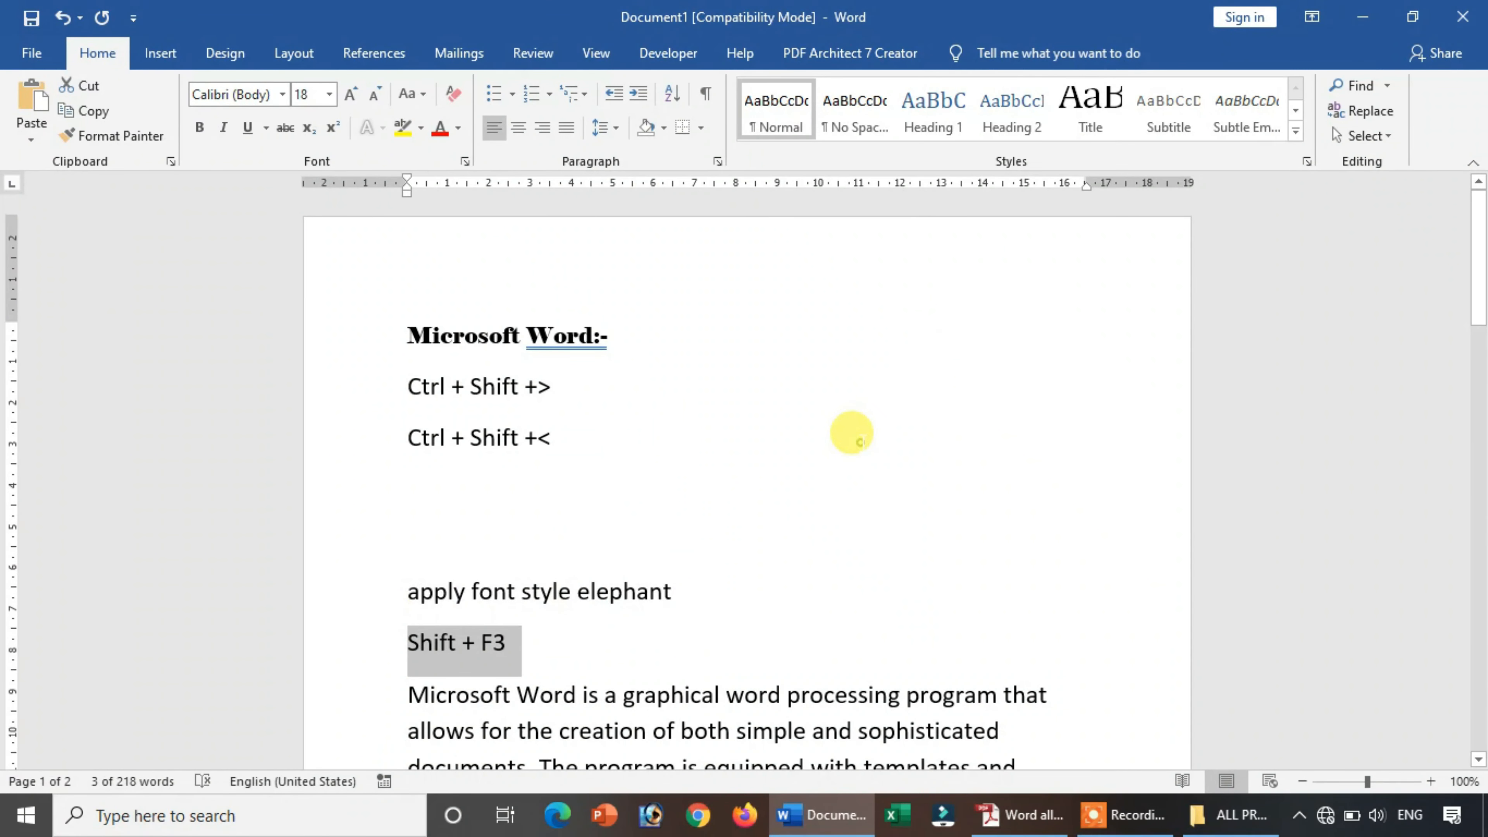
{"action": "left_click", "coordinate": [851, 432]}
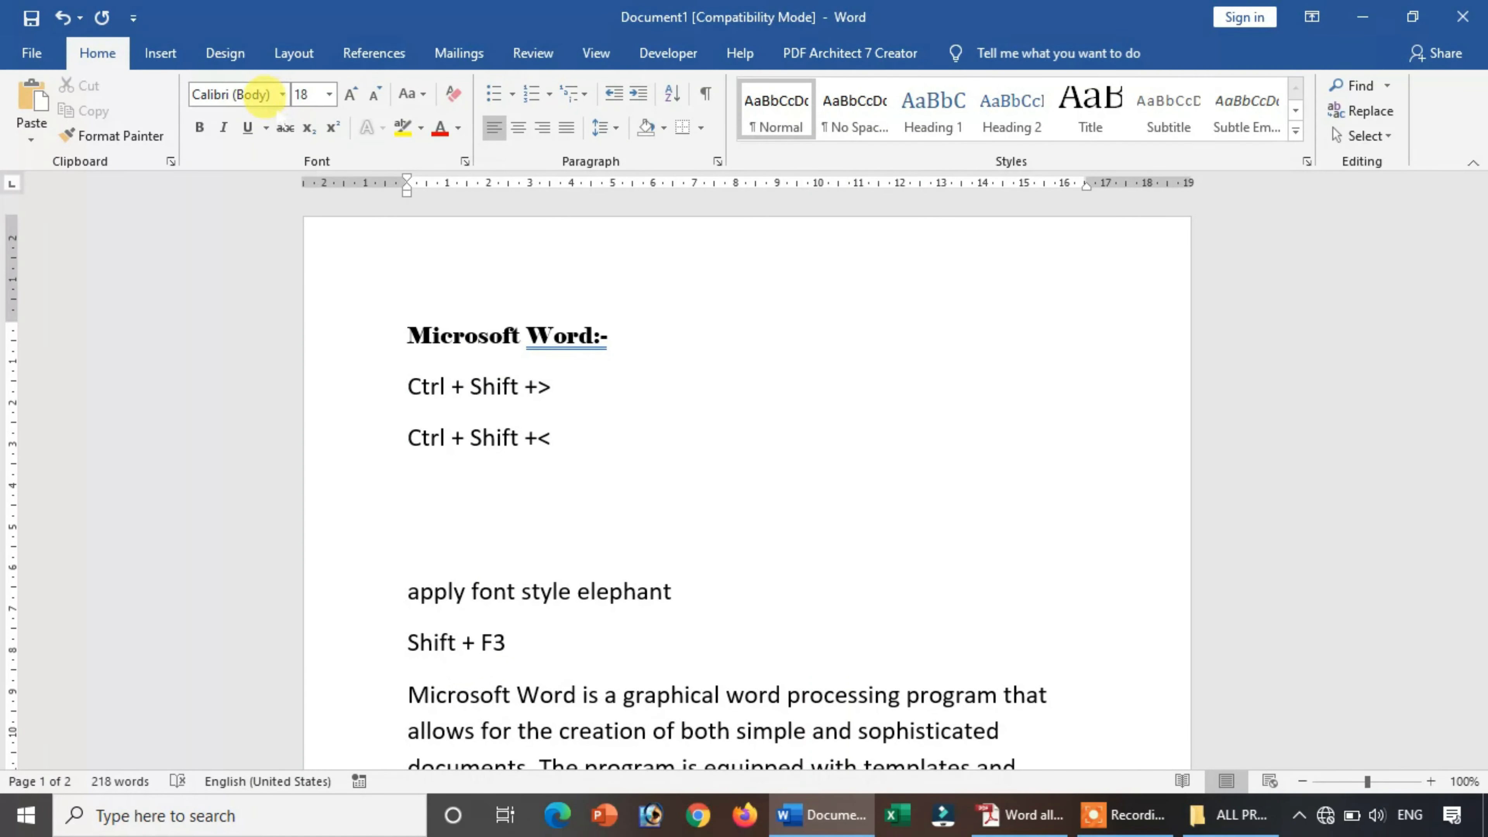
{"action": "left_click", "coordinate": [422, 97]}
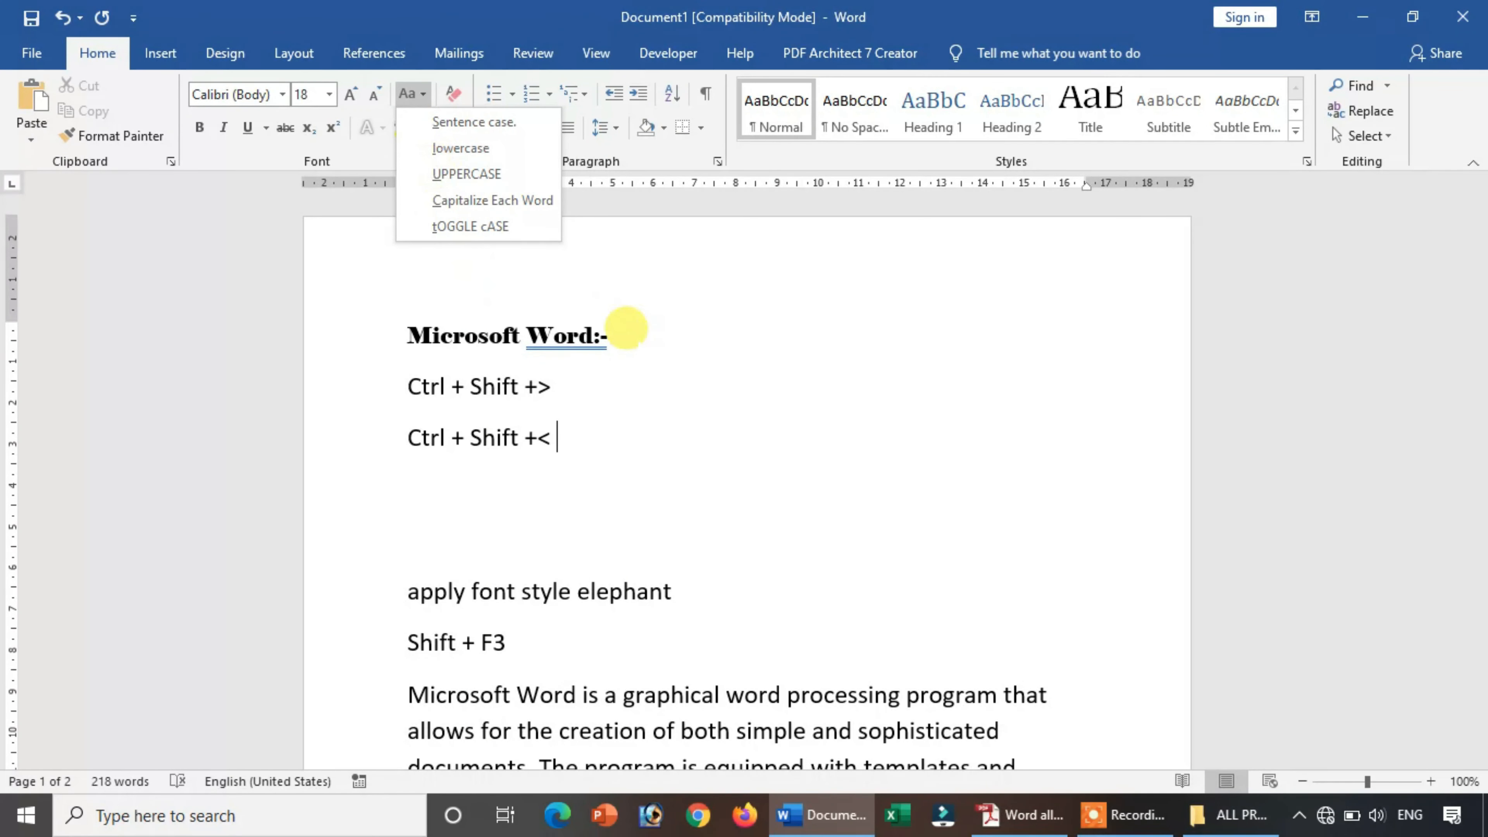
{"action": "left_click", "coordinate": [629, 330]}
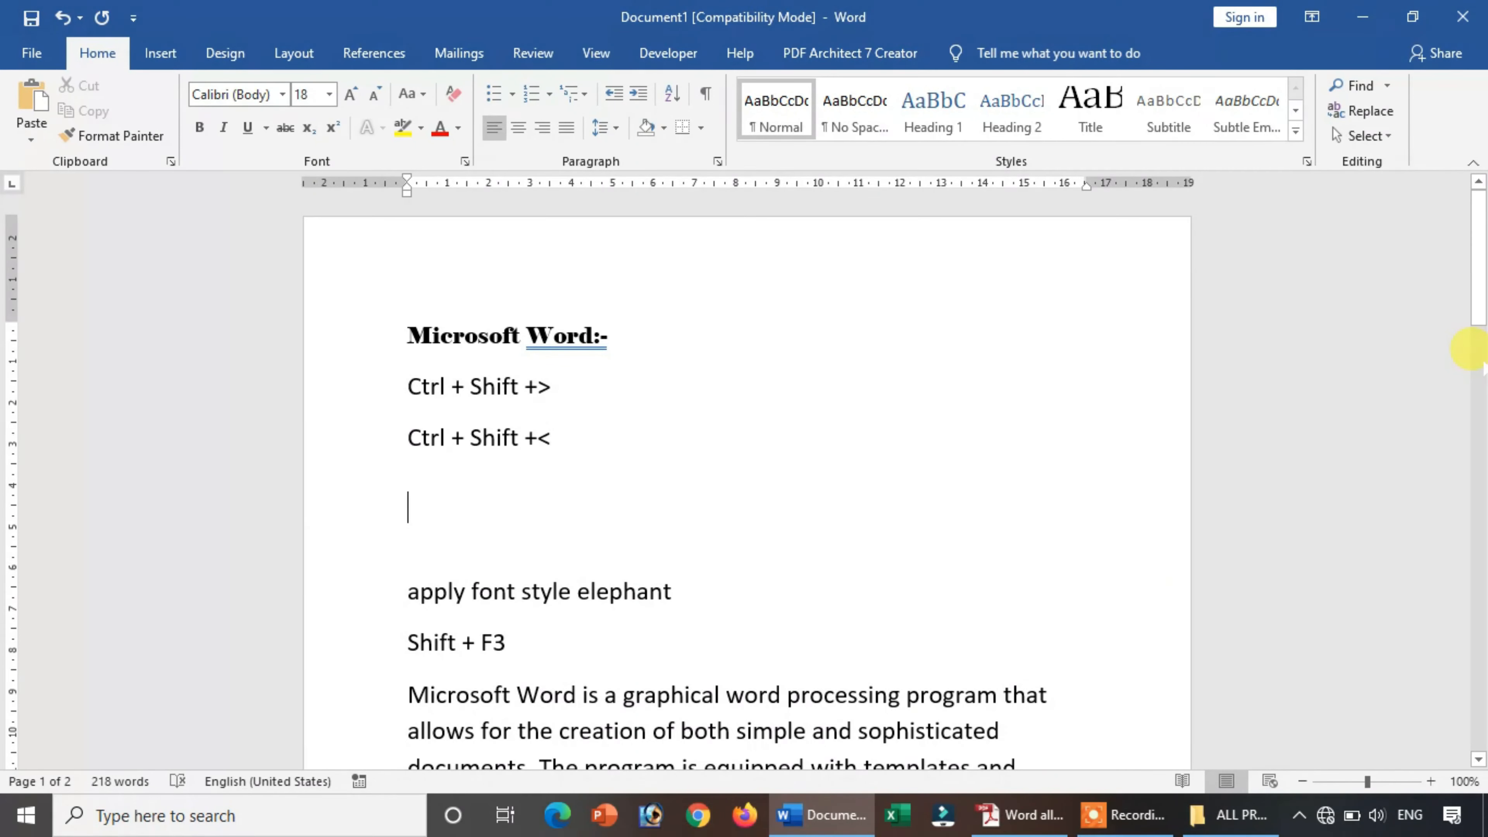
Step: Clear all formatting from "a graphical word processing program" through "The program is" in the opening paragraph, and undo the change
{"action": "scroll", "coordinate": [1471, 349], "scroll_direction": "down", "scroll_amount": 5}
{"action": "left_click_drag", "start_coordinate": [691, 331], "coordinate": [581, 272]}
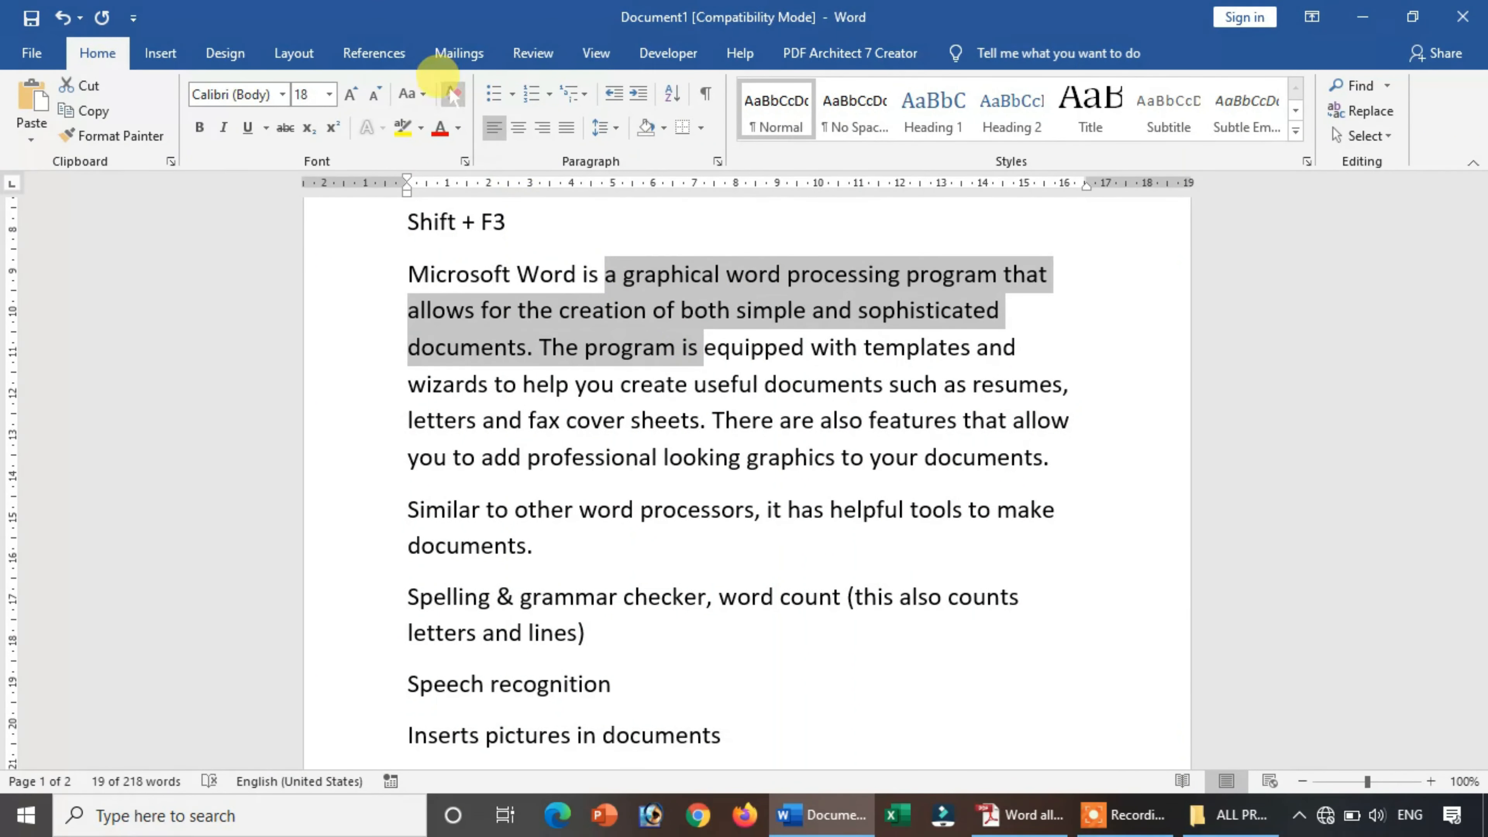
{"action": "left_click", "coordinate": [453, 94]}
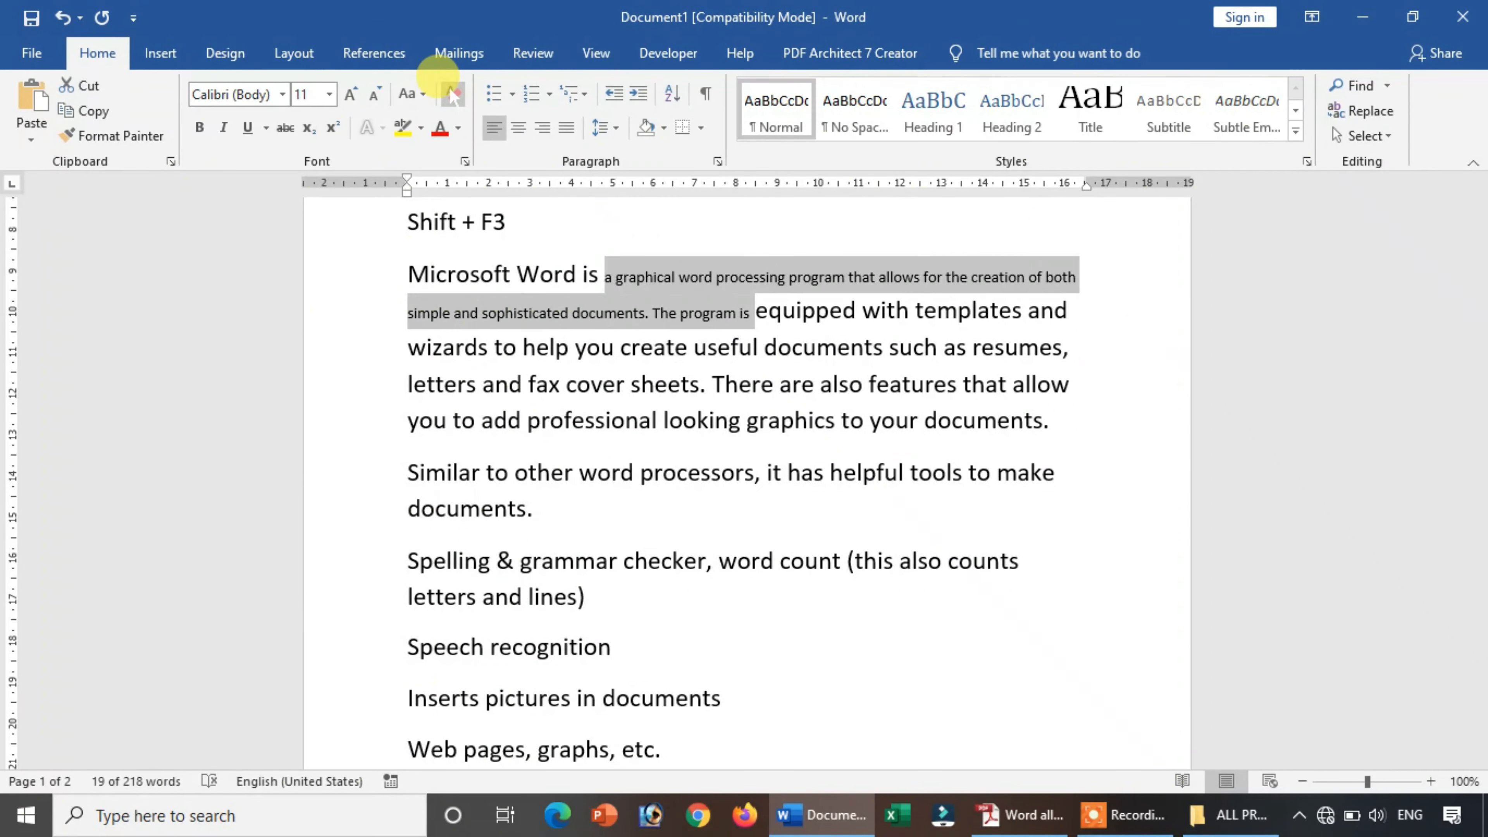
{"action": "key", "text": "ctrl+z"}
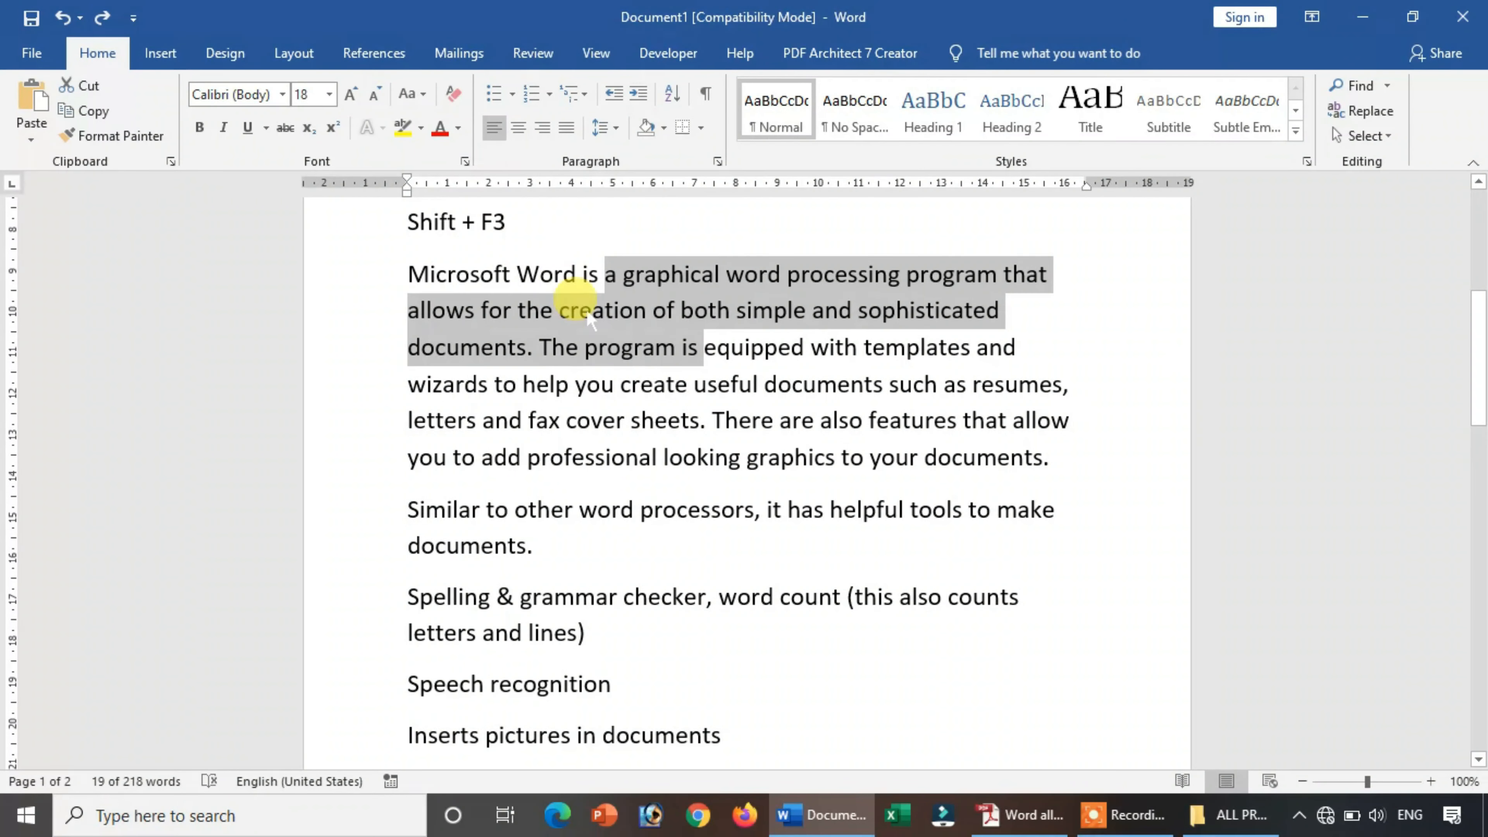
{"action": "left_click", "coordinate": [590, 312]}
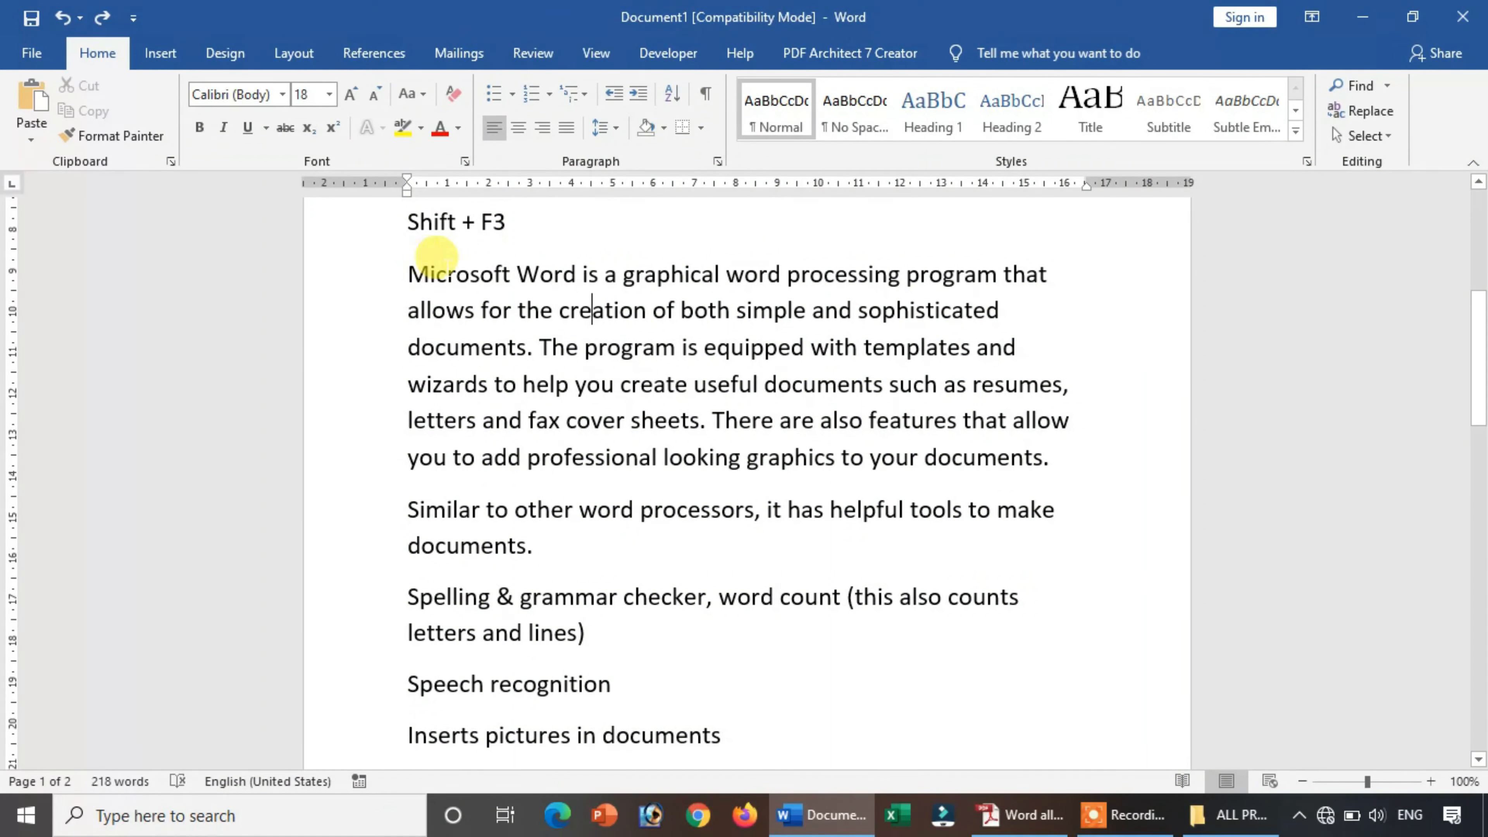
Step: Switch bold and italic on and off for the word "graphical" in the opening paragraph and give it a thick underline
{"action": "left_click_drag", "start_coordinate": [620, 260], "coordinate": [726, 274]}
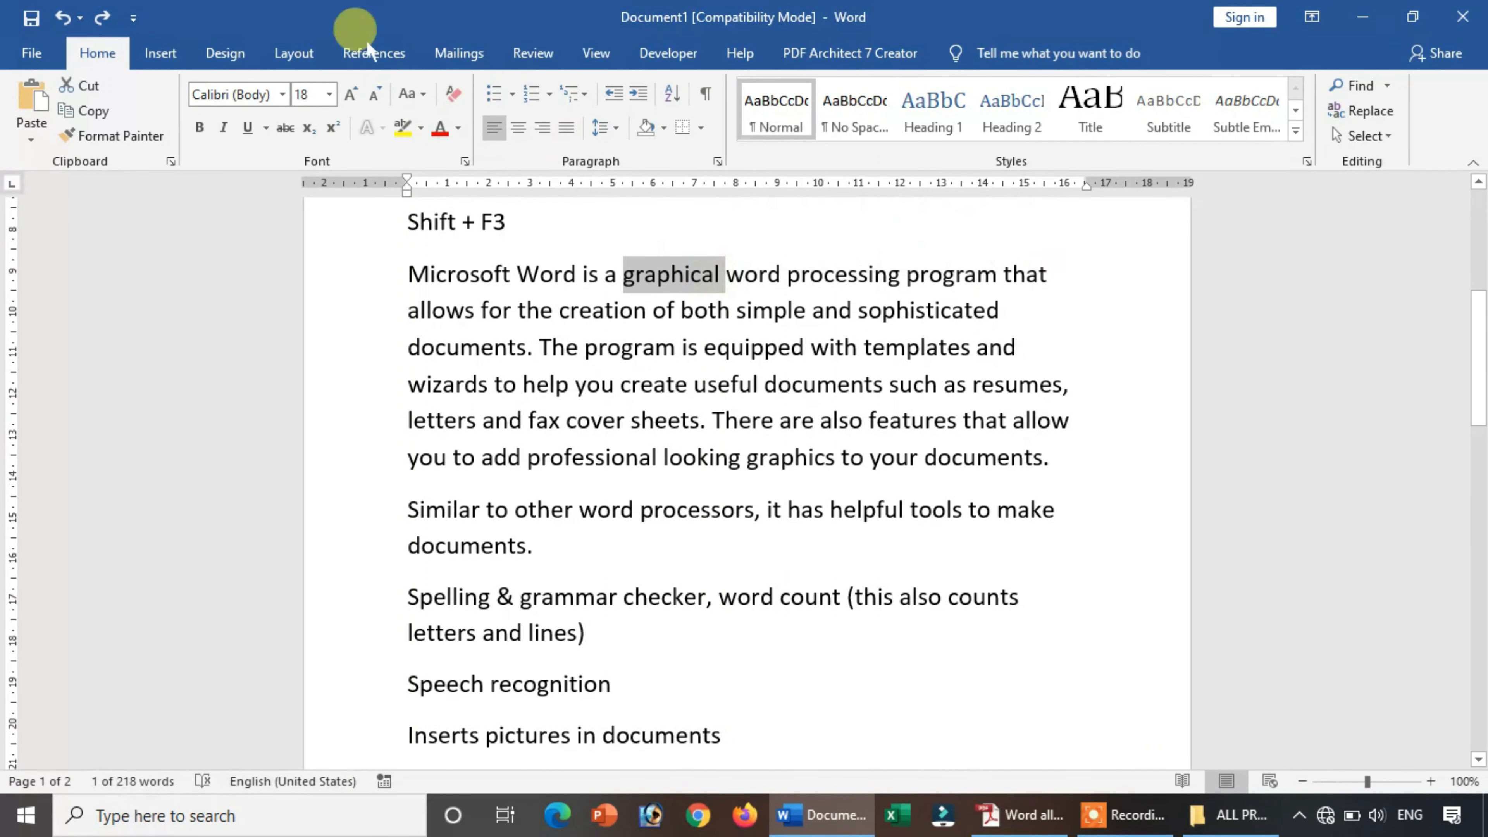
{"action": "left_click", "coordinate": [205, 127]}
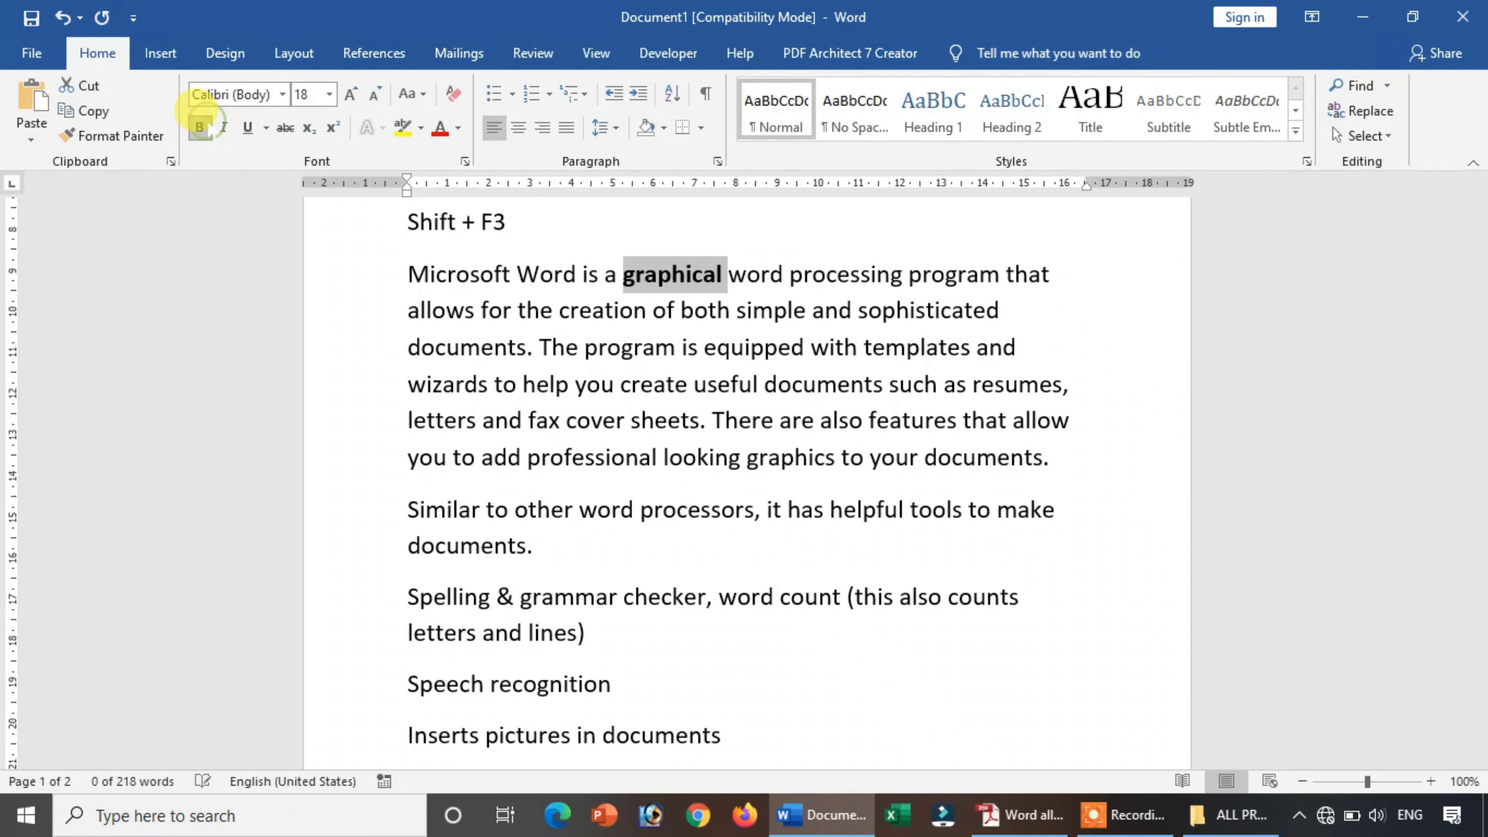
{"action": "left_click", "coordinate": [204, 127]}
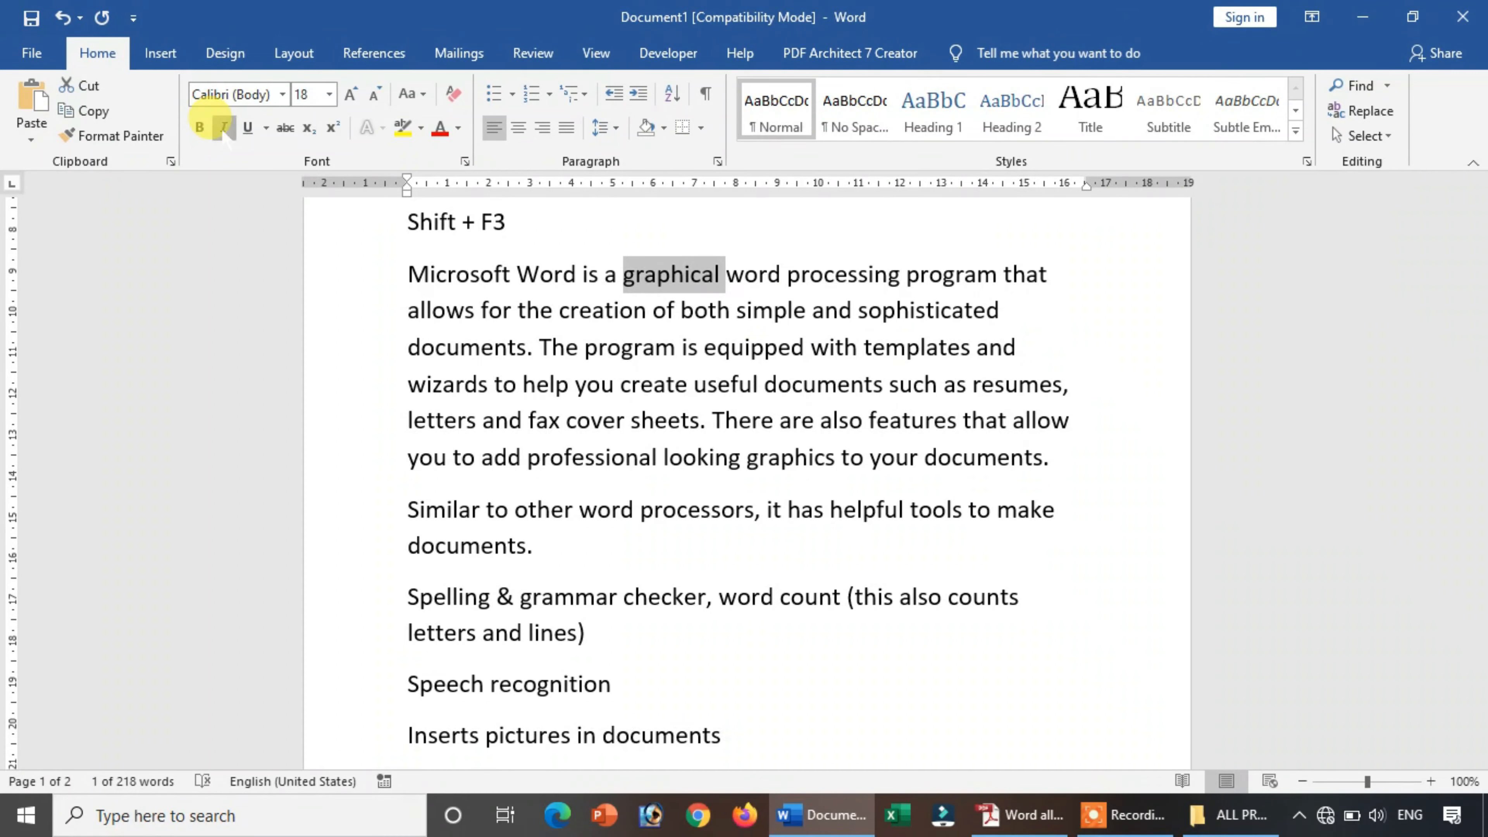
{"action": "left_click", "coordinate": [223, 128]}
{"action": "left_click", "coordinate": [224, 128]}
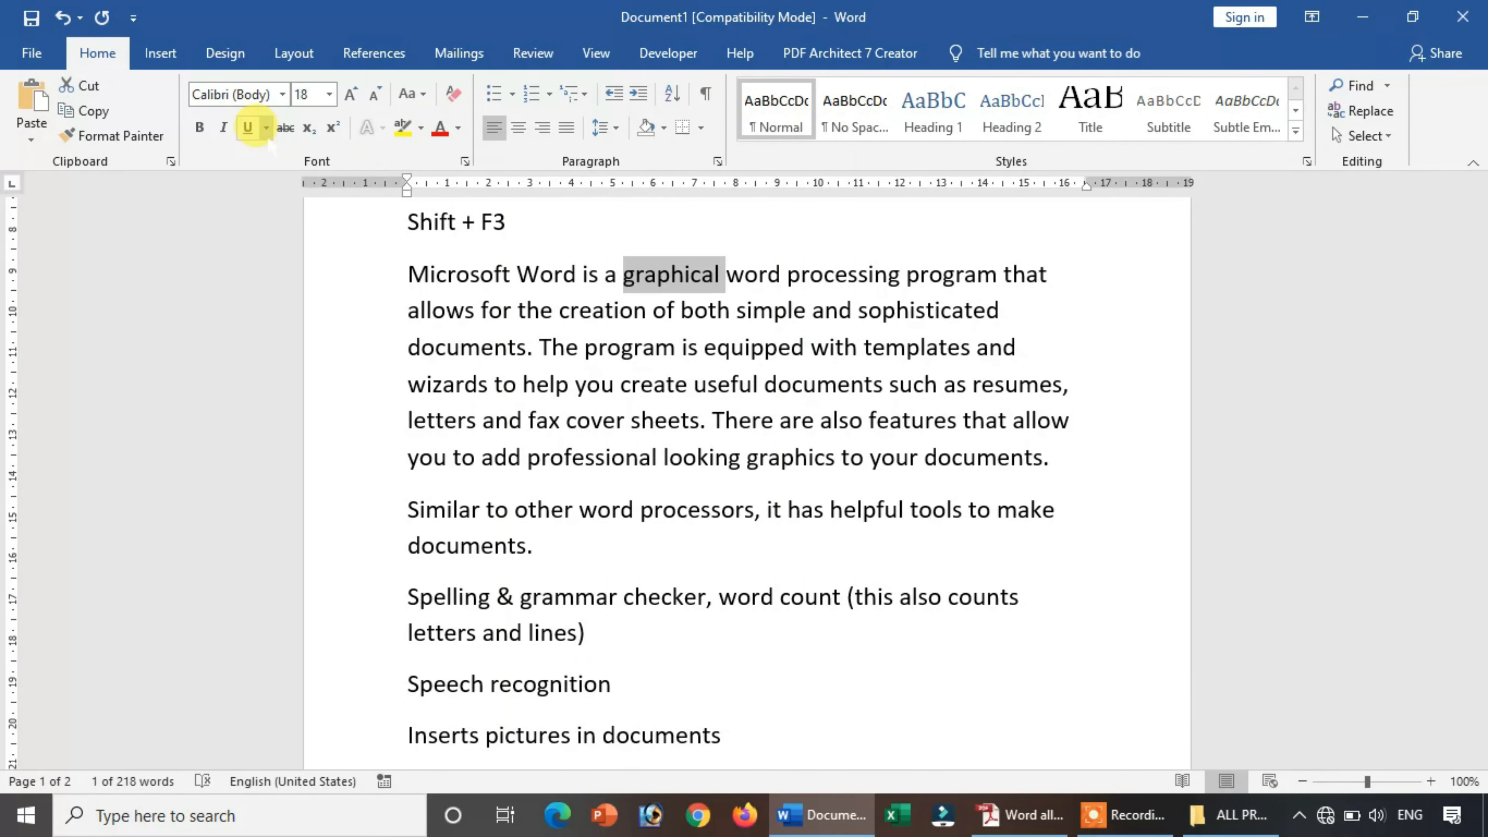
{"action": "left_click", "coordinate": [266, 127]}
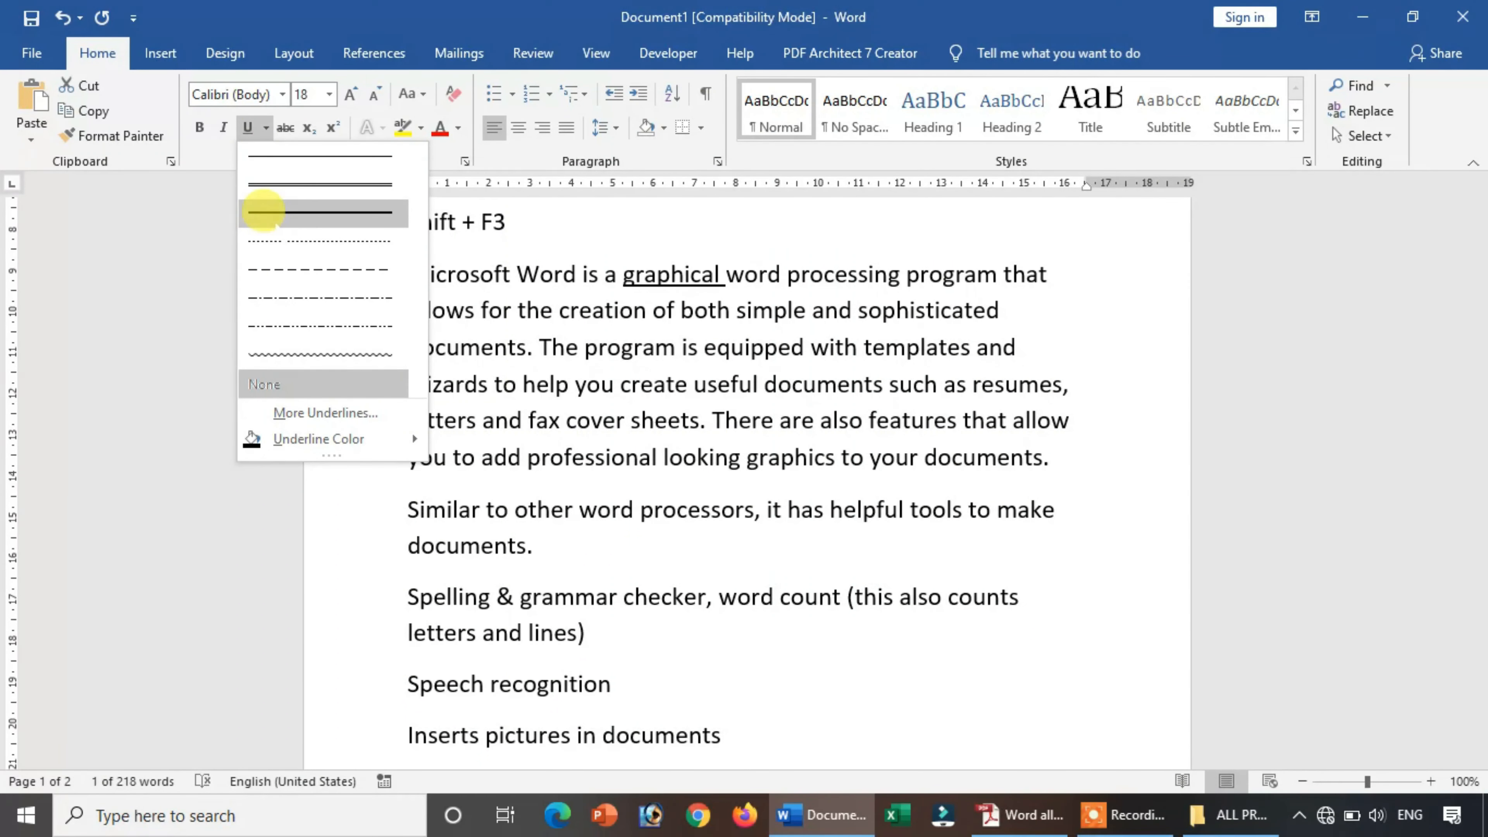
{"action": "left_click", "coordinate": [268, 213]}
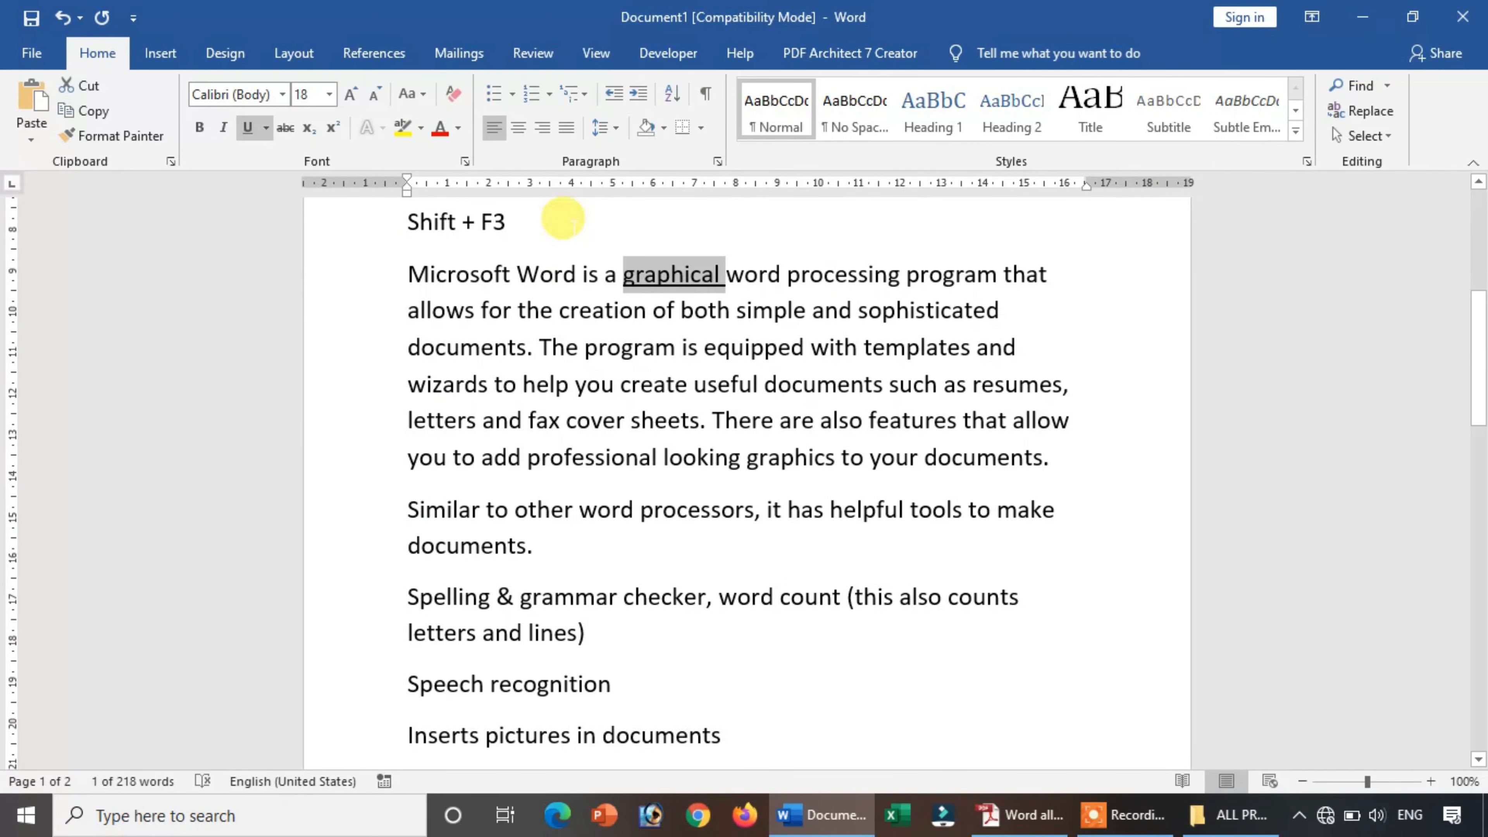
Step: Enter "Ctrl+ B, I, U" on a new line below "Shift + F3"
{"action": "left_click", "coordinate": [562, 221]}
{"action": "key", "text": "Return"}
{"action": "type", "text": "C"}
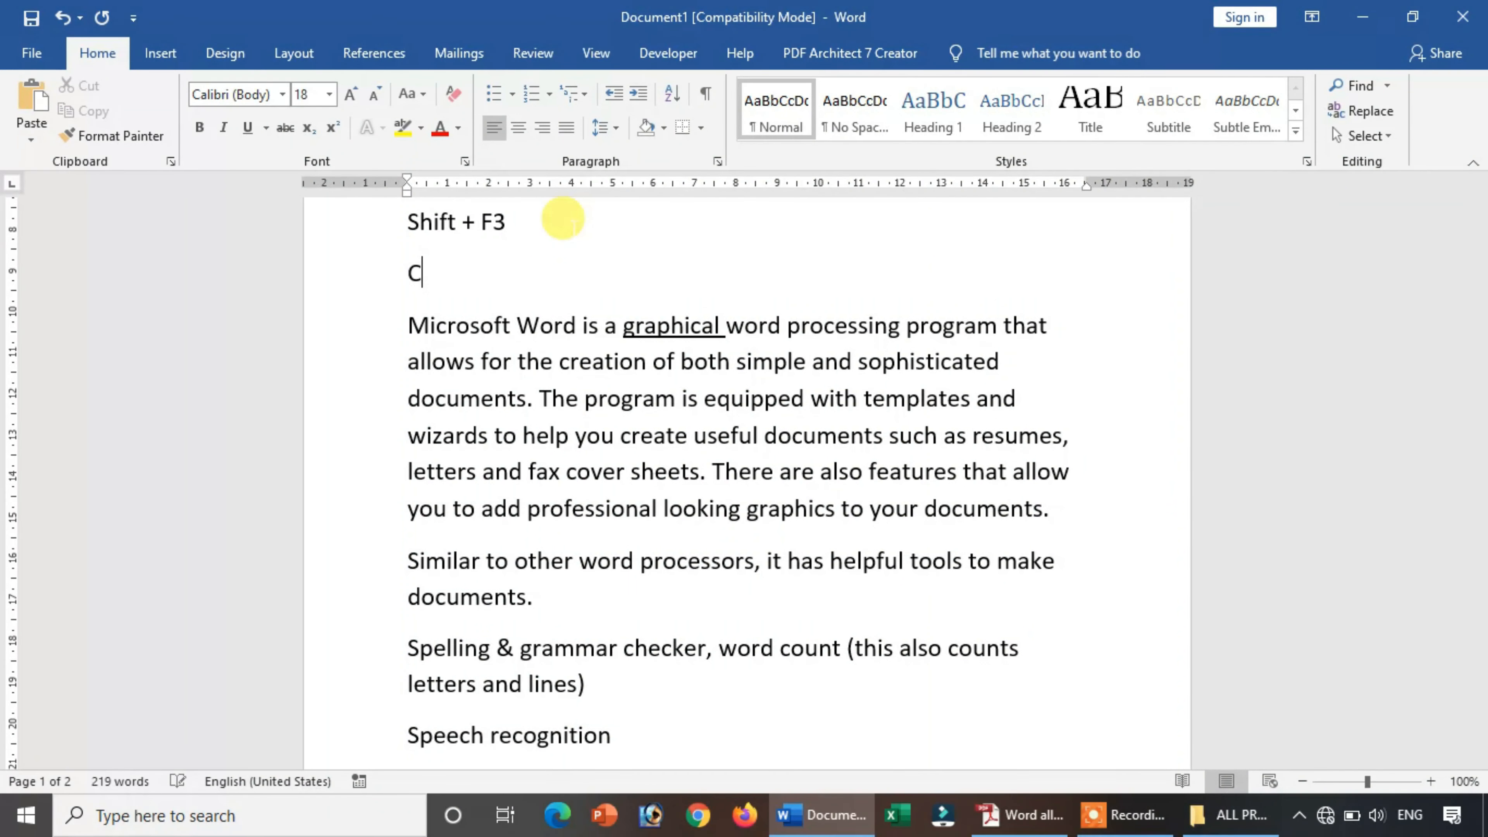
{"action": "type", "text": "trl+ B,"}
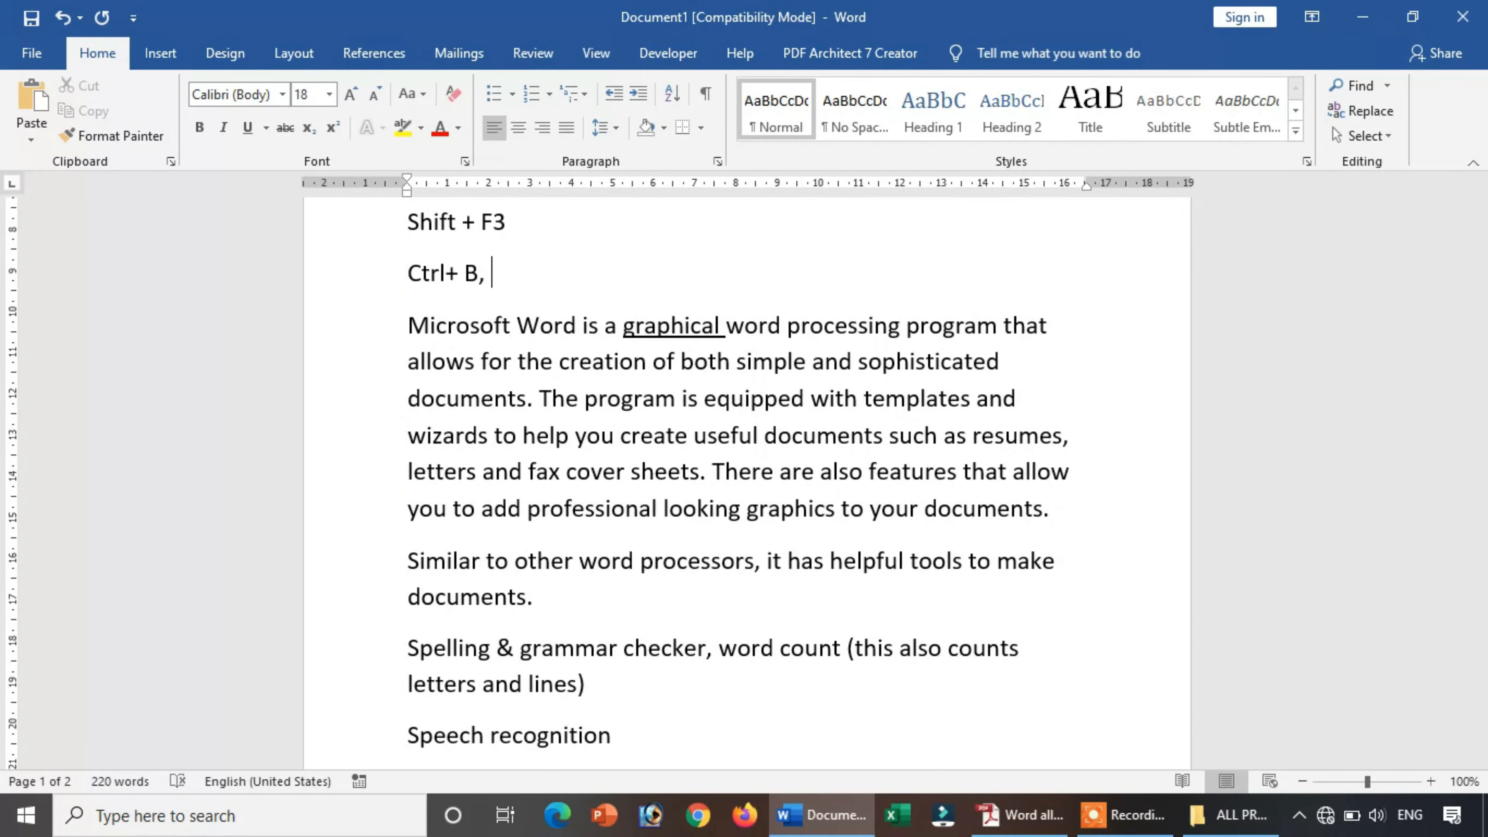
{"action": "type", "text": " , U"}
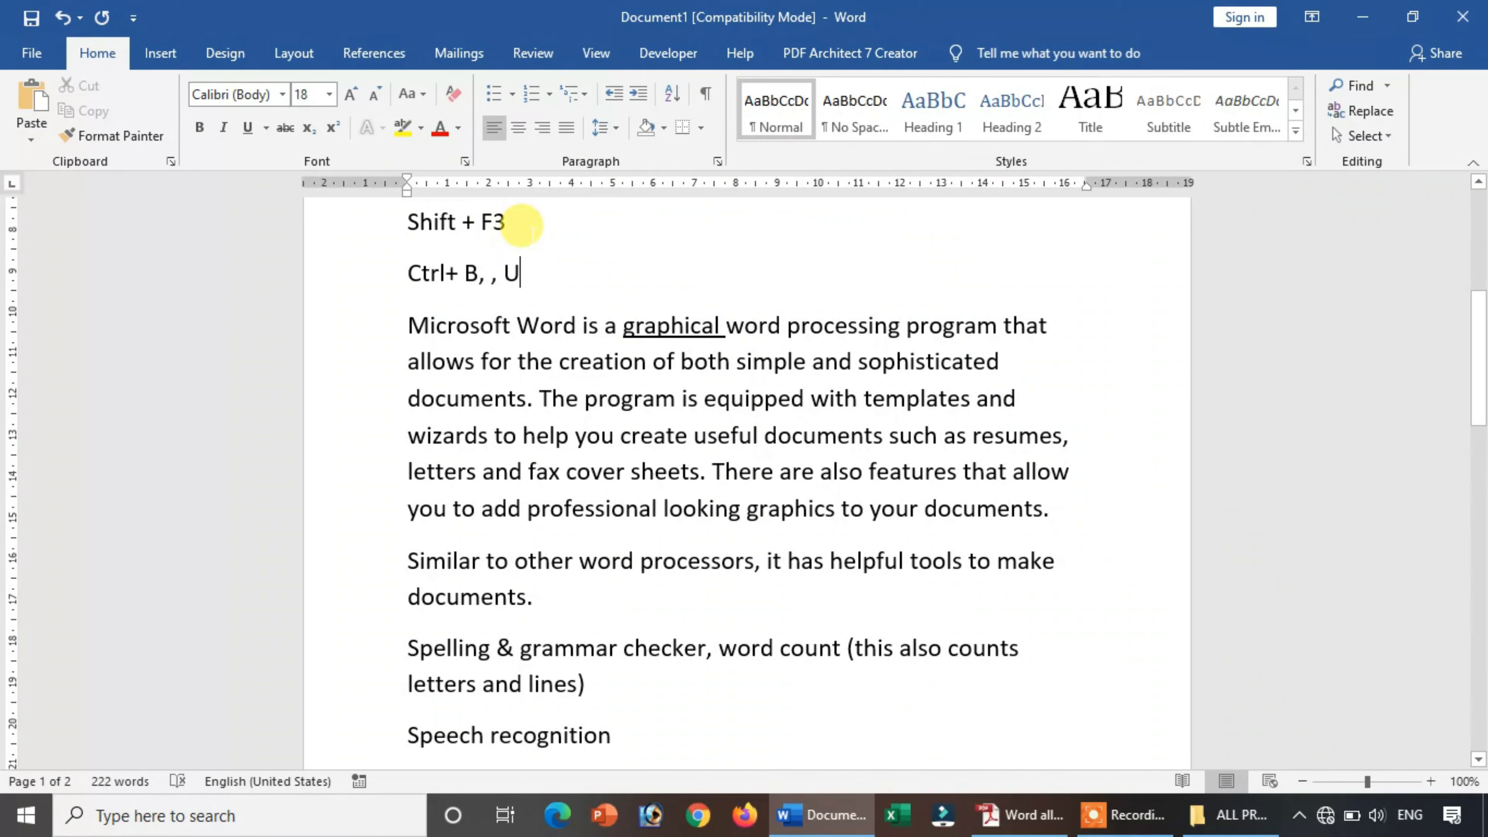
{"action": "type", "text": "I"}
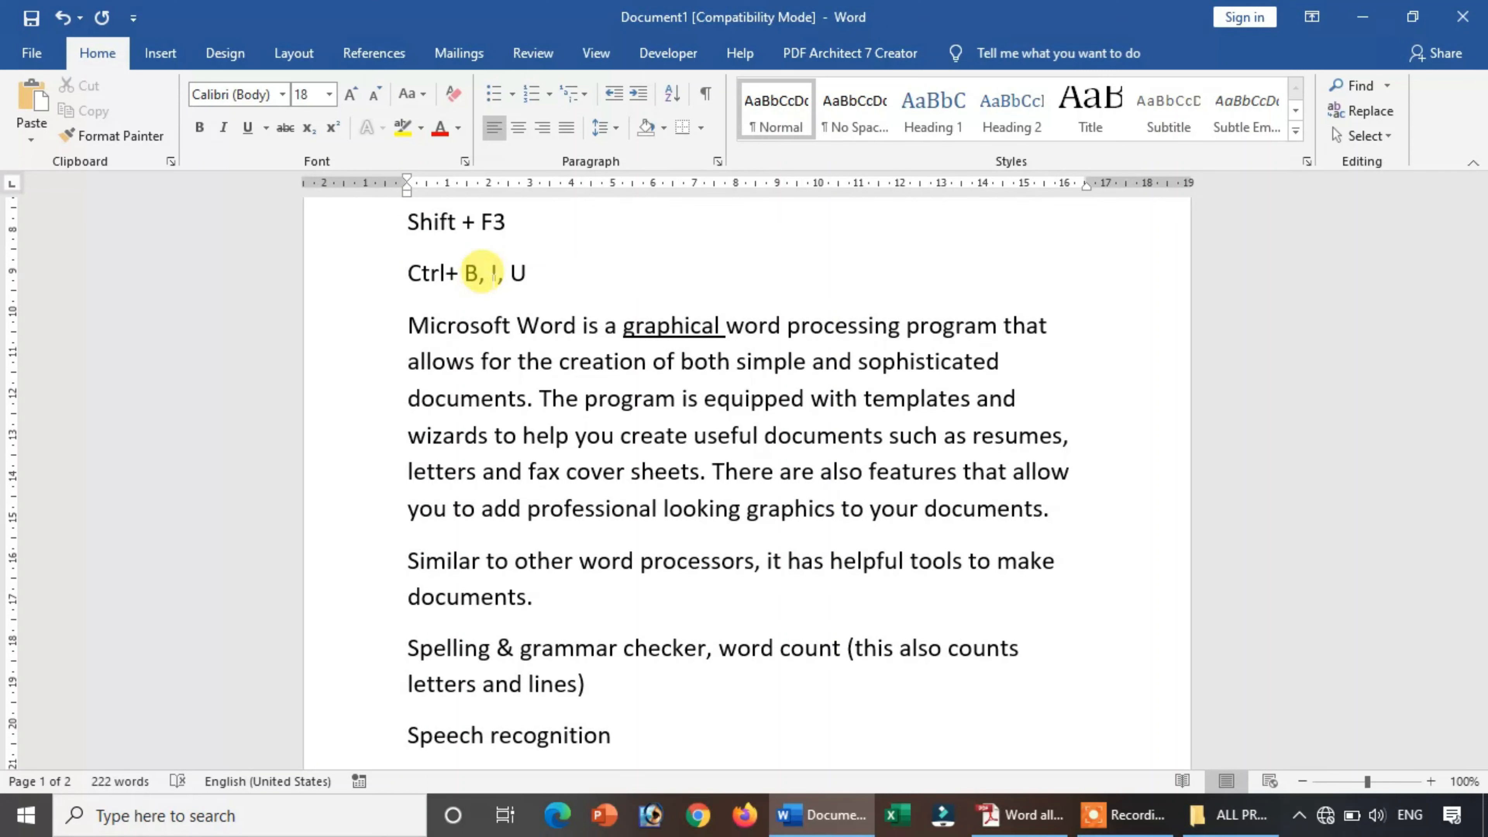
{"action": "triple_click", "coordinate": [566, 271]}
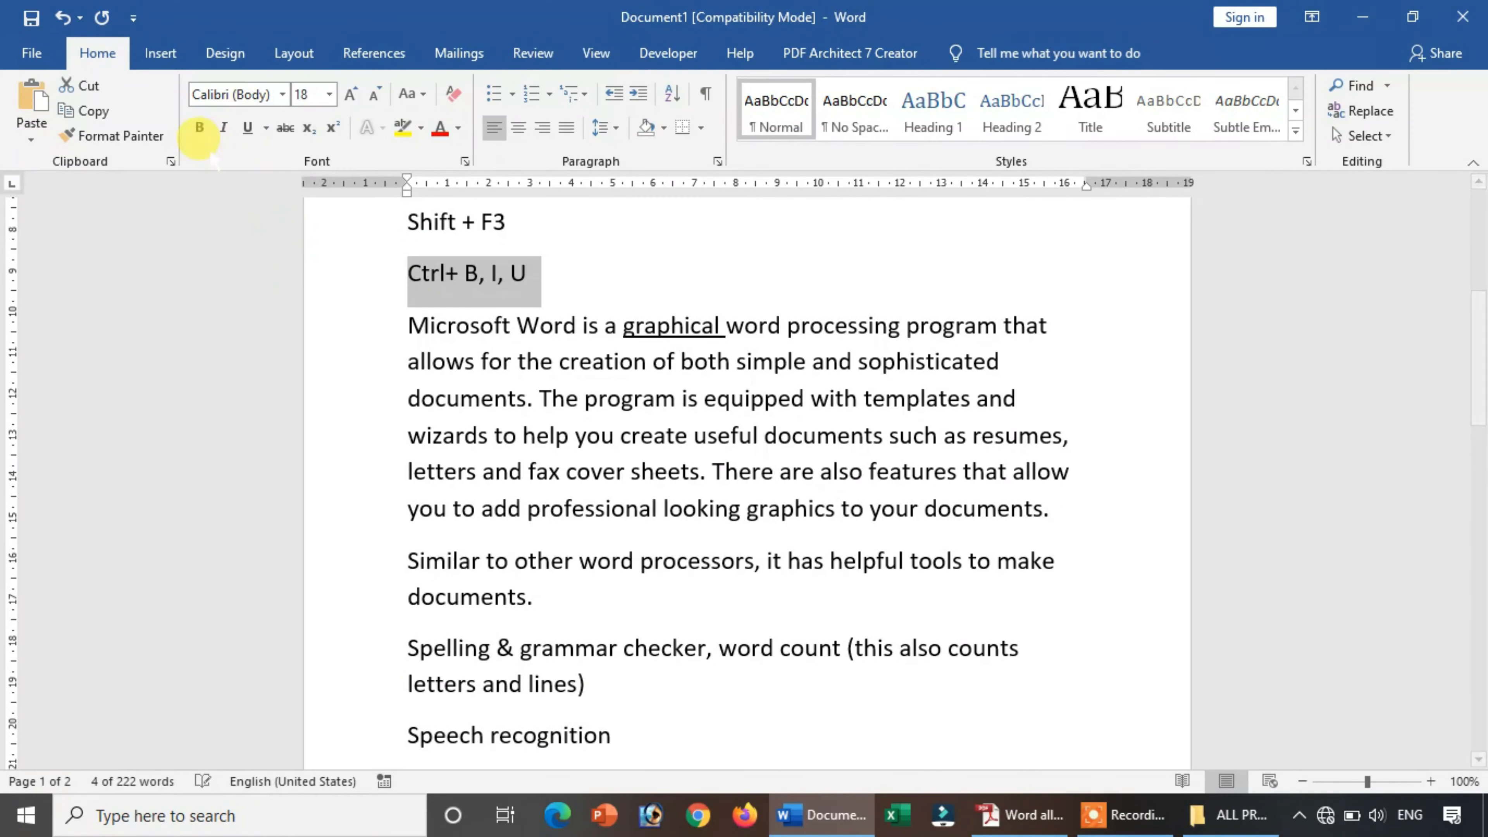
{"action": "left_click", "coordinate": [767, 323]}
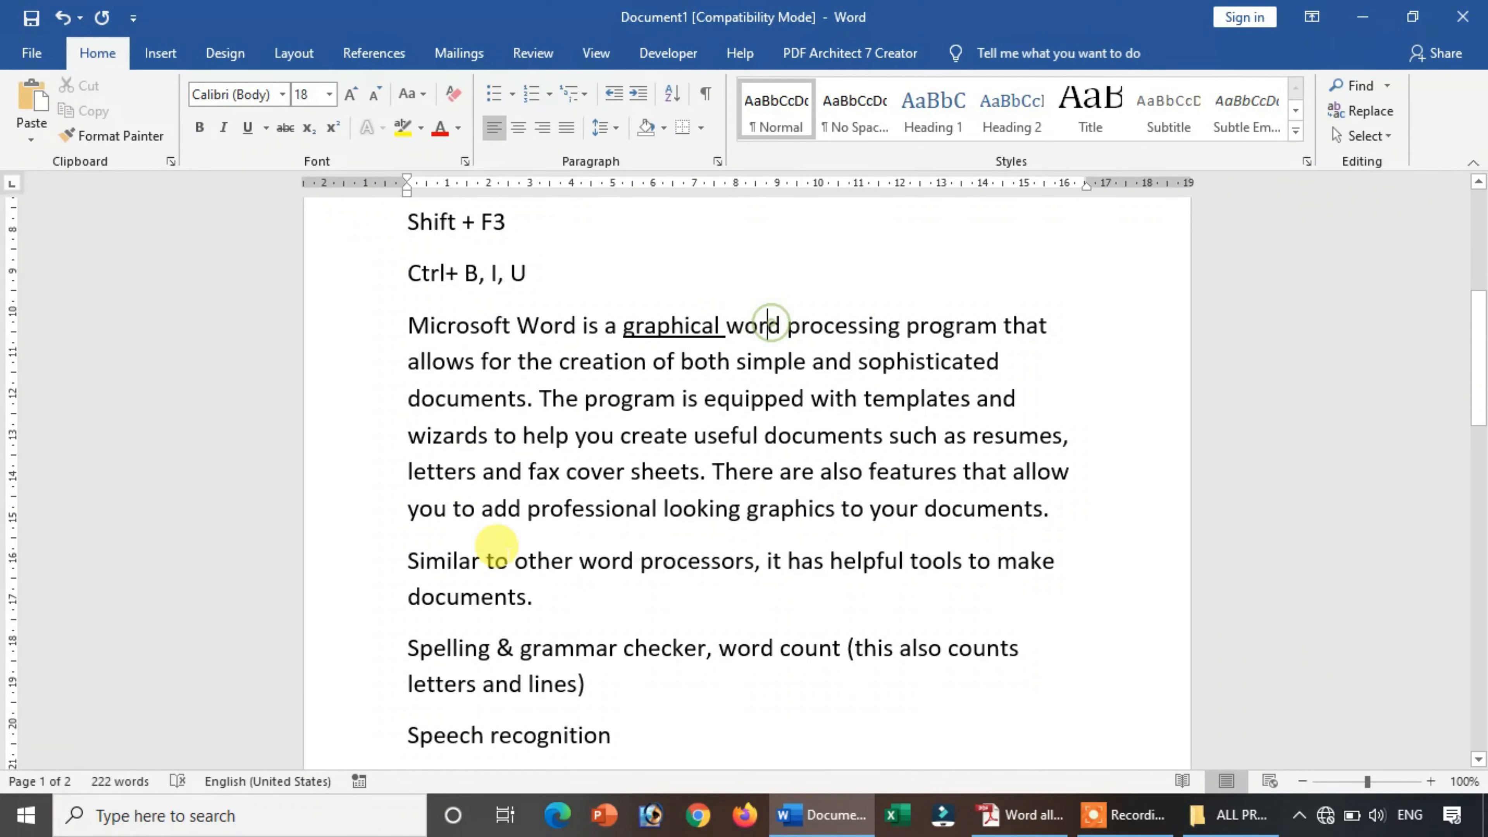
{"action": "left_click_drag", "start_coordinate": [517, 325], "coordinate": [437, 321]}
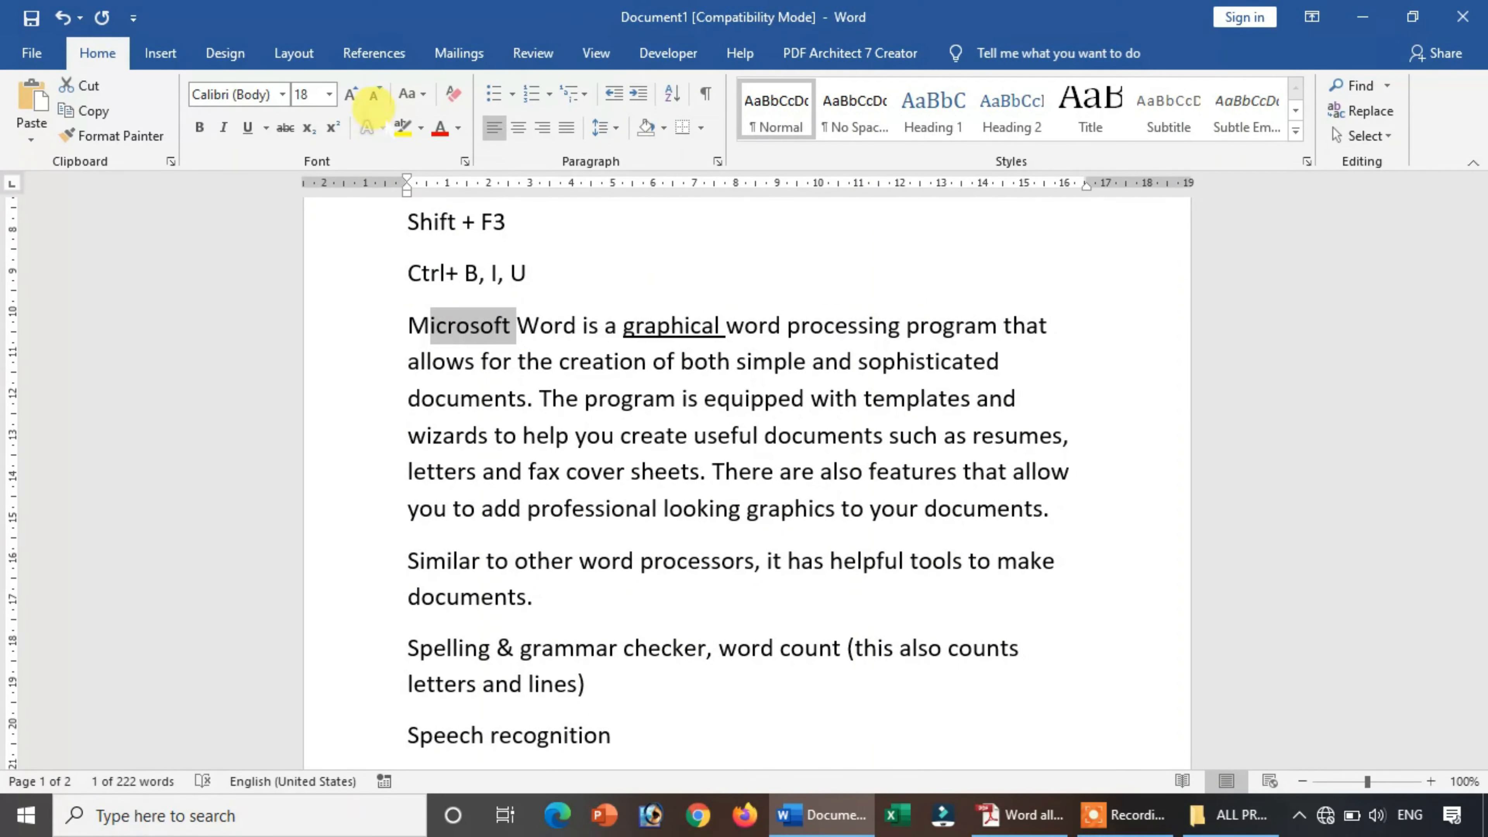
{"action": "left_click", "coordinate": [909, 594]}
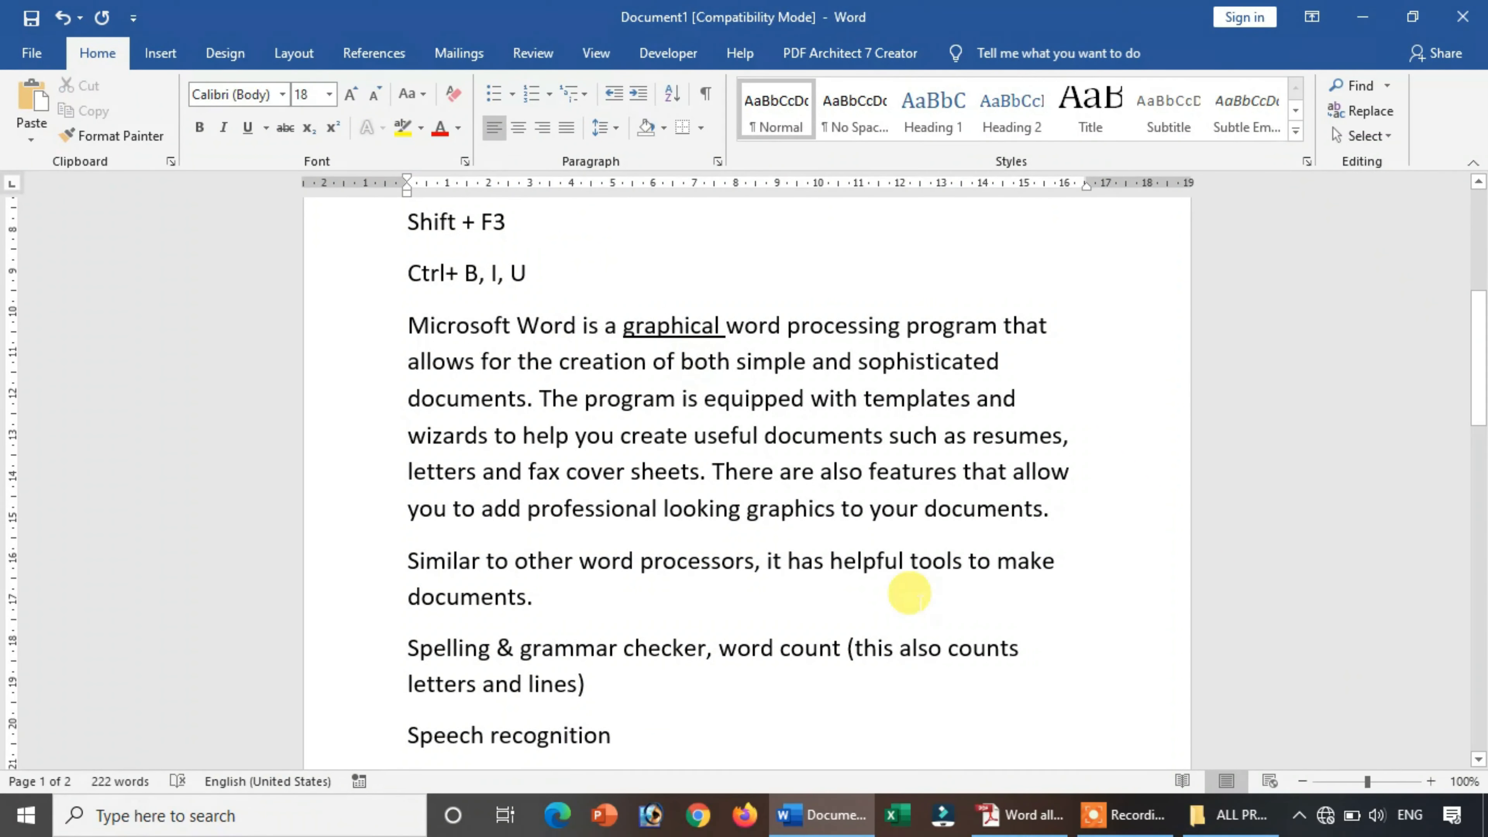
Step: Apply strikethrough to the "apply font style elephant" line and remove it again
{"action": "mouse_move", "coordinate": [1465, 299]}
{"action": "left_mouse_down"}
{"action": "mouse_move", "coordinate": [1471, 229]}
{"action": "mouse_move", "coordinate": [1471, 277]}
{"action": "left_mouse_up"}
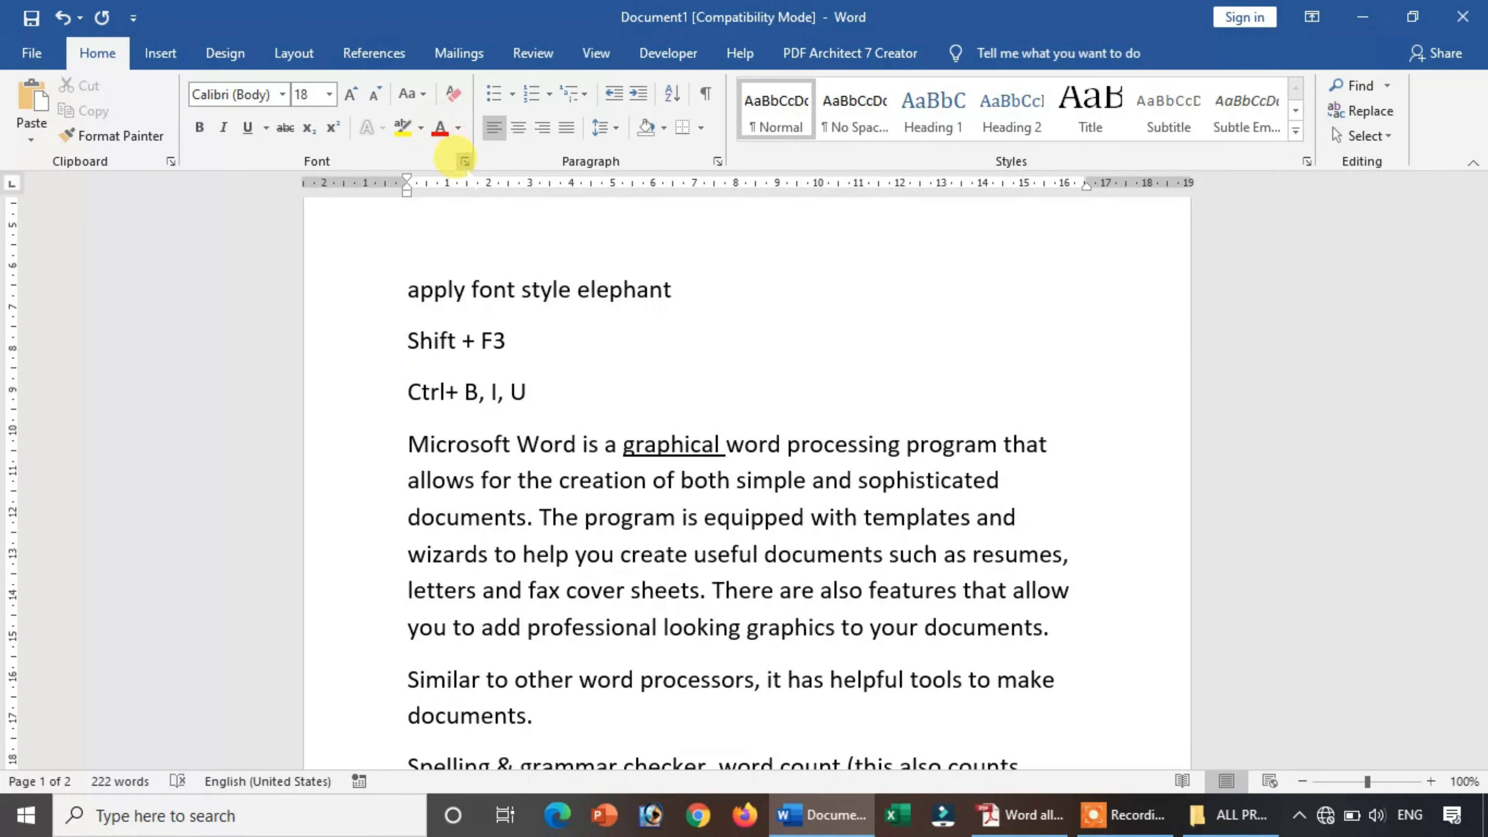
{"action": "left_click_drag", "start_coordinate": [674, 289], "coordinate": [382, 289]}
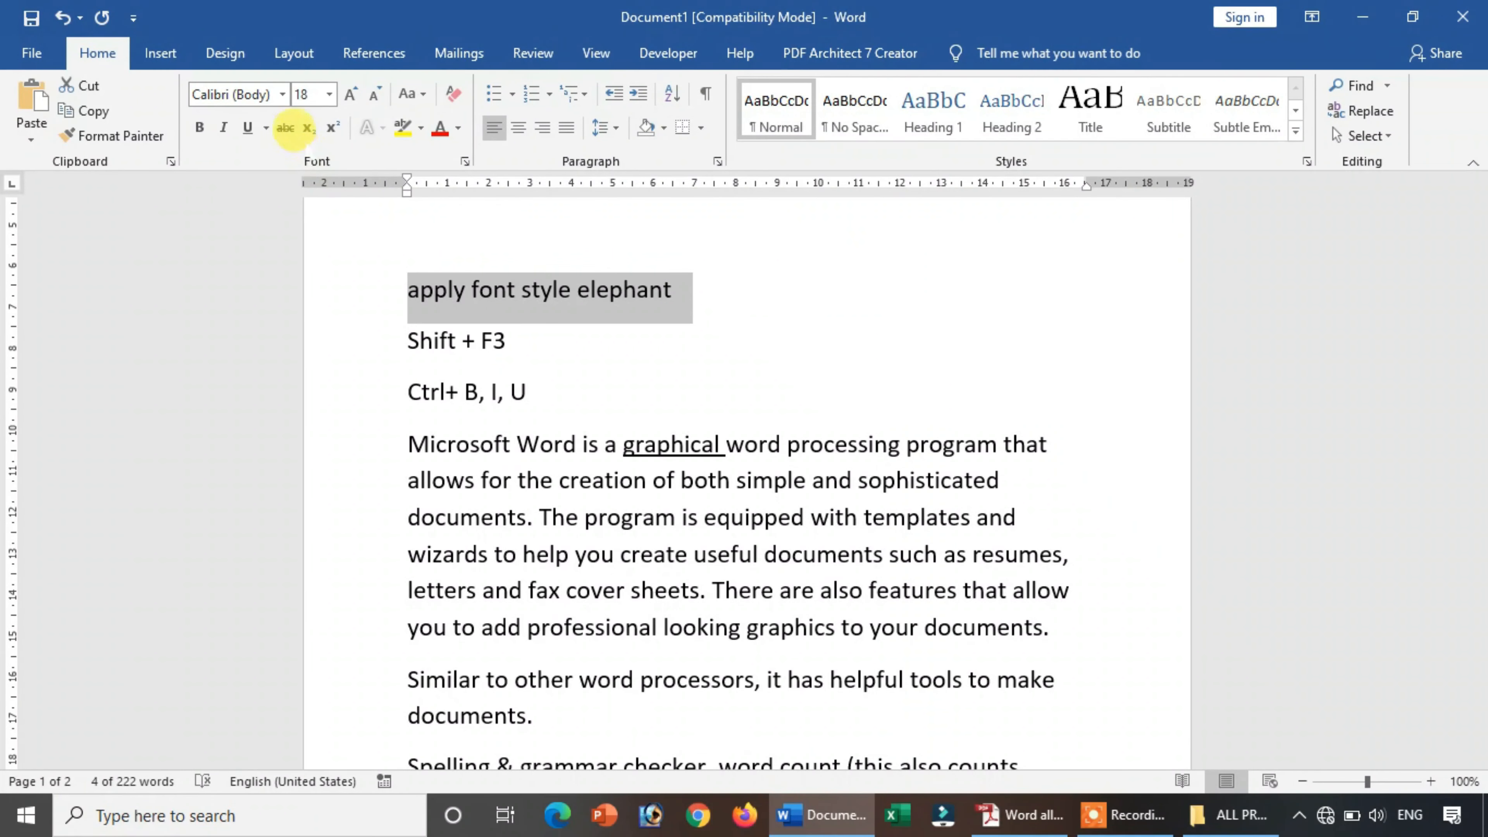
{"action": "left_click", "coordinate": [283, 125]}
{"action": "left_click", "coordinate": [284, 126]}
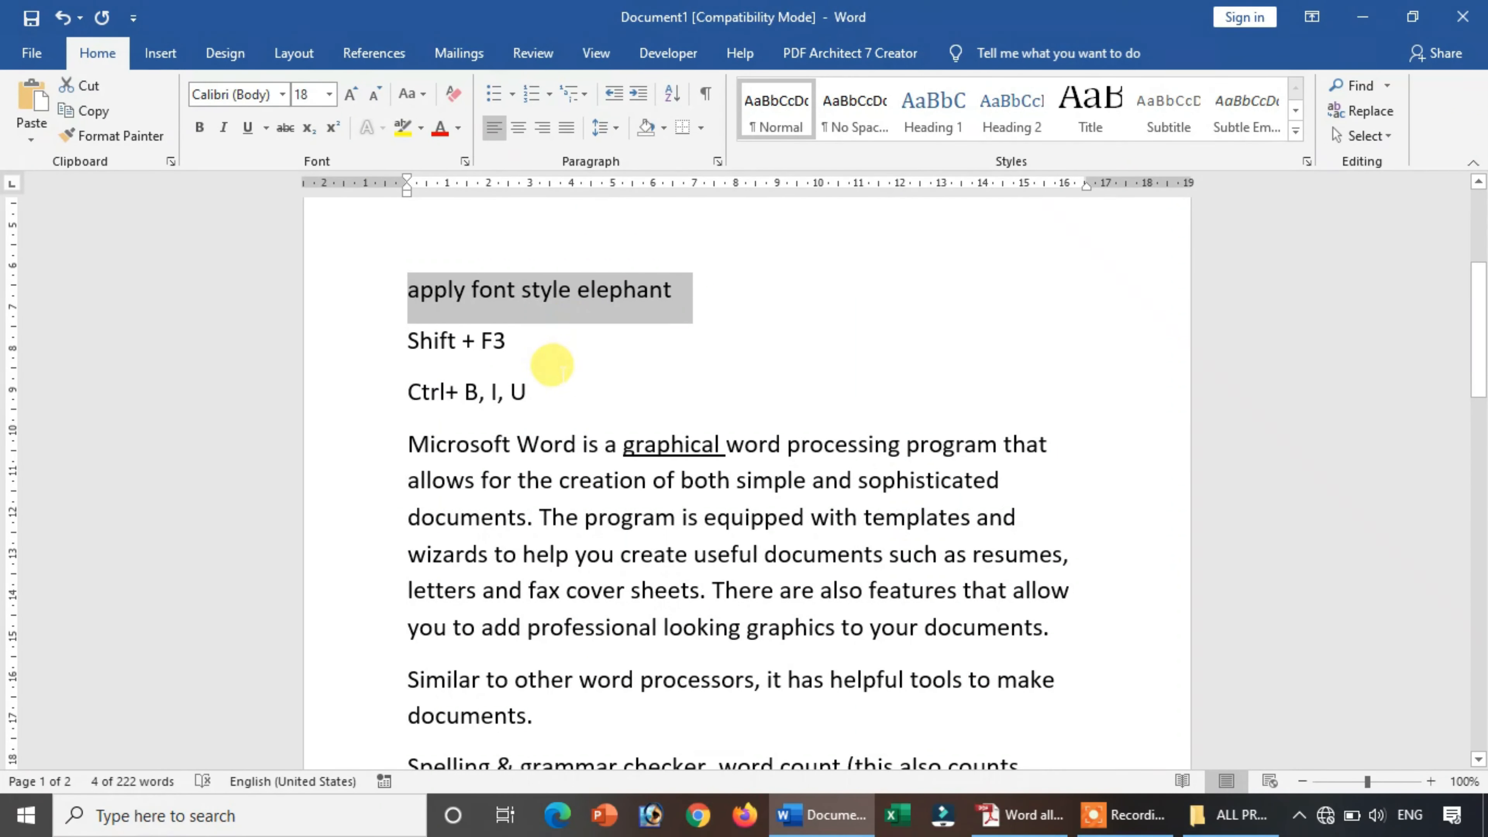
Step: Enter "2nd" with a superscript "nd" on a new line below "Ctrl+ B, I, U"
{"action": "left_click", "coordinate": [542, 394]}
{"action": "key", "text": "Return"}
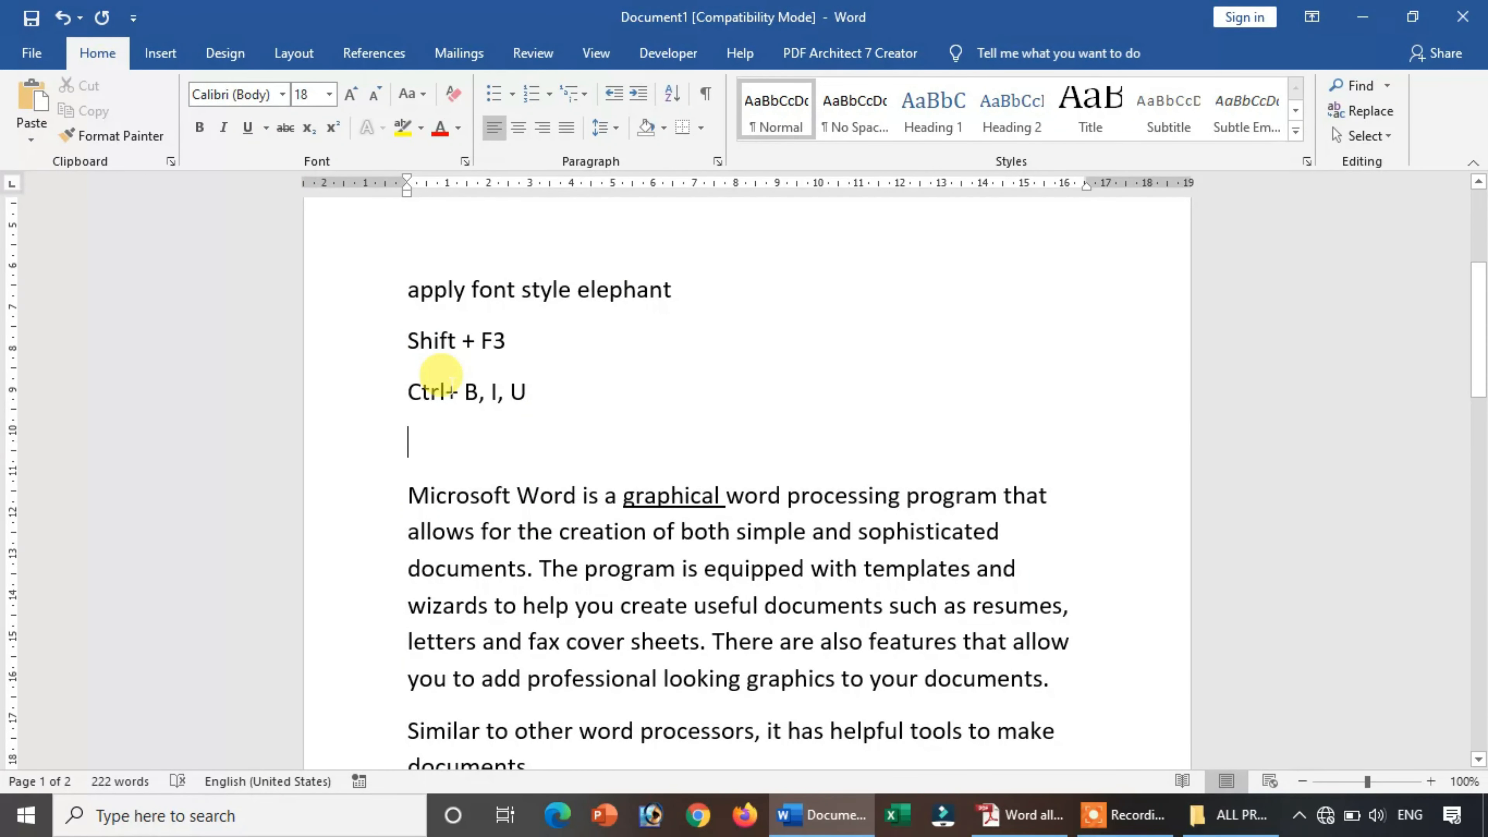
{"action": "type", "text": "2nd"}
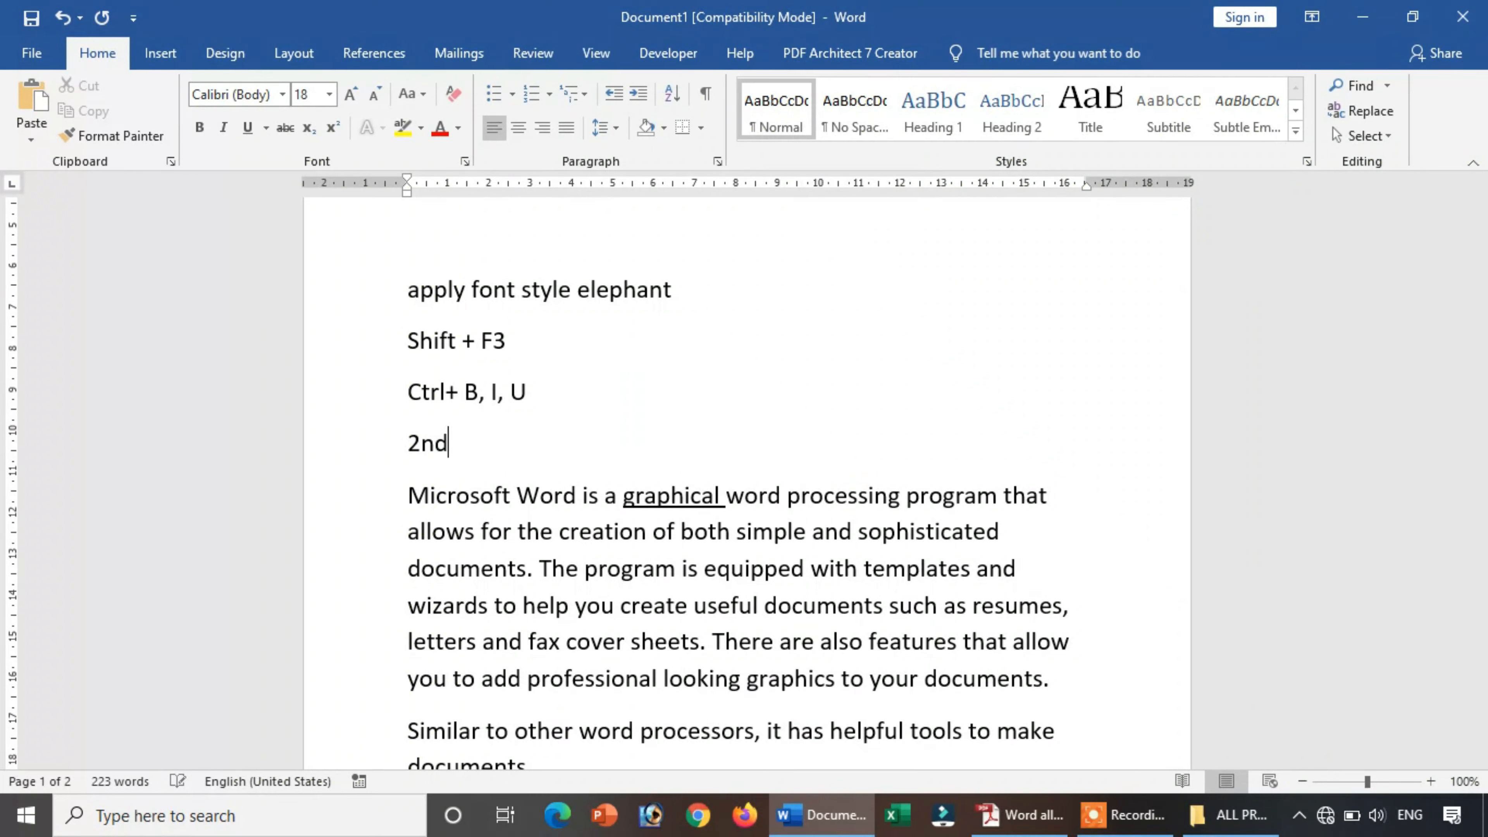
Step: Increase the font size of the "2nd" line to 26
{"action": "left_click_drag", "start_coordinate": [426, 442], "coordinate": [401, 434]}
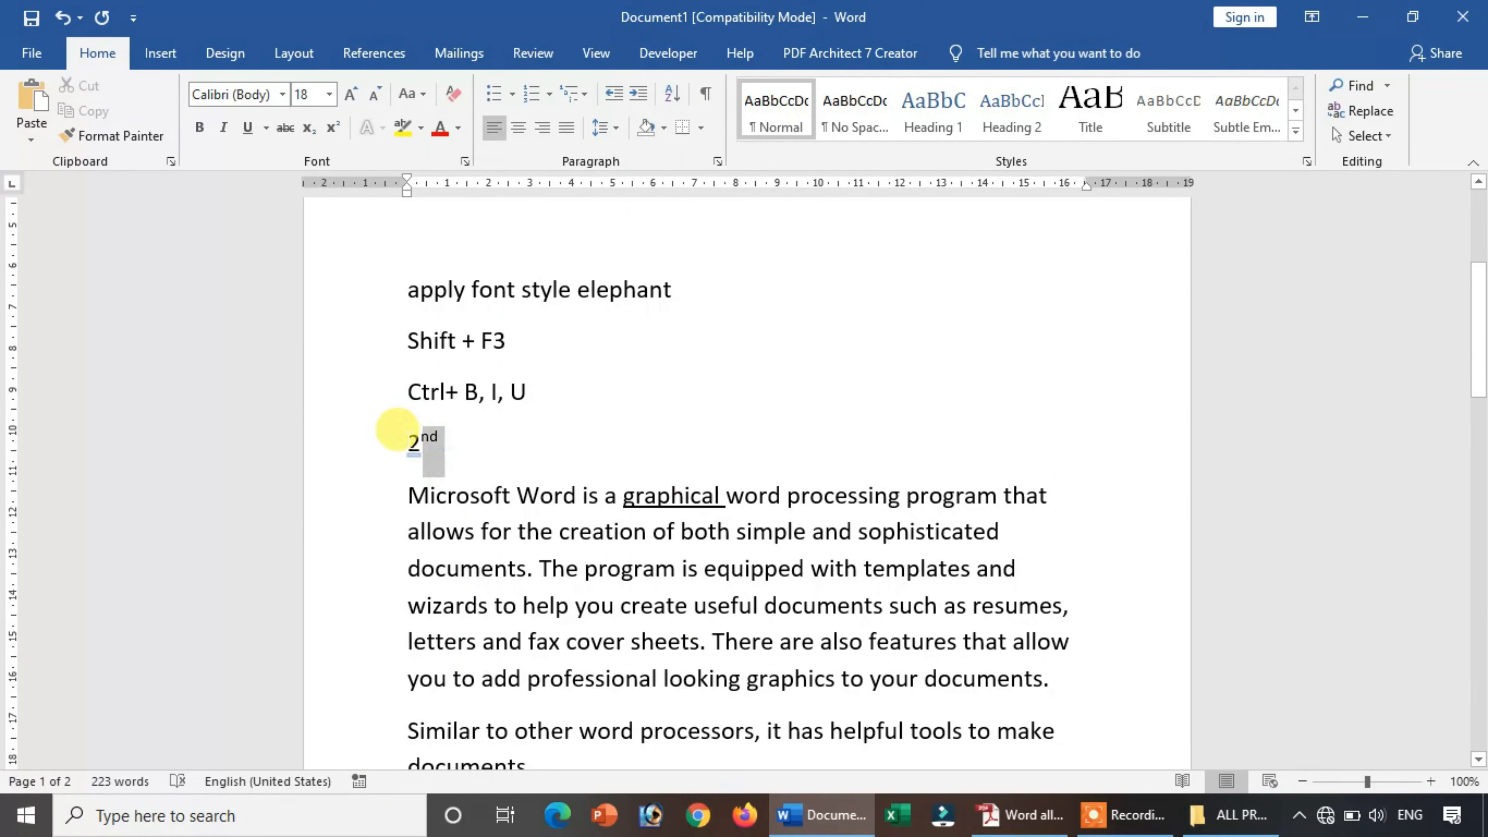
{"action": "key", "text": "ctrl+shift+period"}
{"action": "key", "text": "ctrl+shift+period"}
{"action": "key", "text": "ctrl+shift+period"}
{"action": "key", "text": "ctrl+shift+period"}
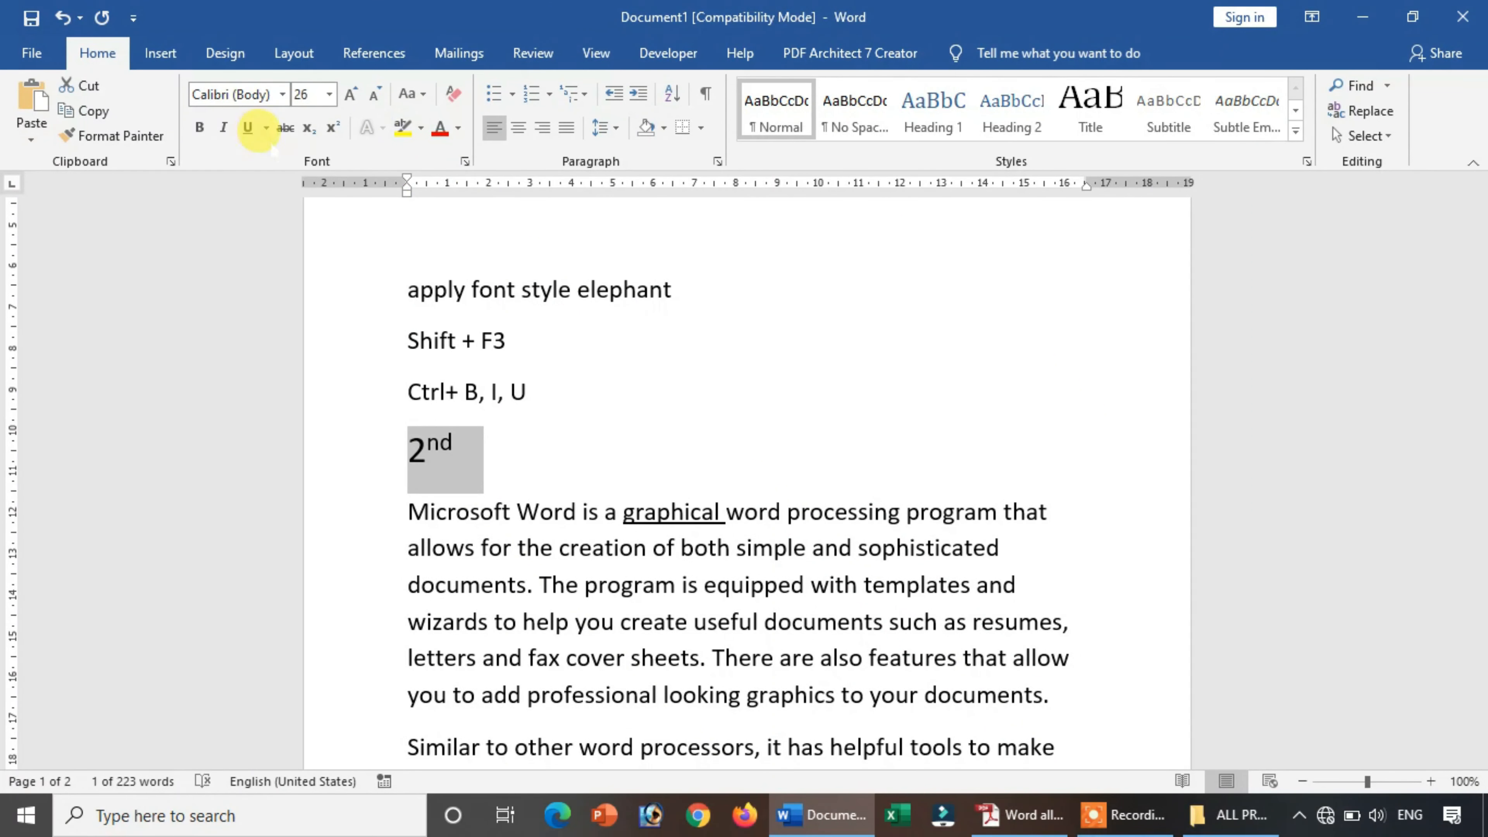
Step: Make the entire "2nd" superscript and enter "(a+b)2" beside it on the same line
{"action": "left_click", "coordinate": [333, 127]}
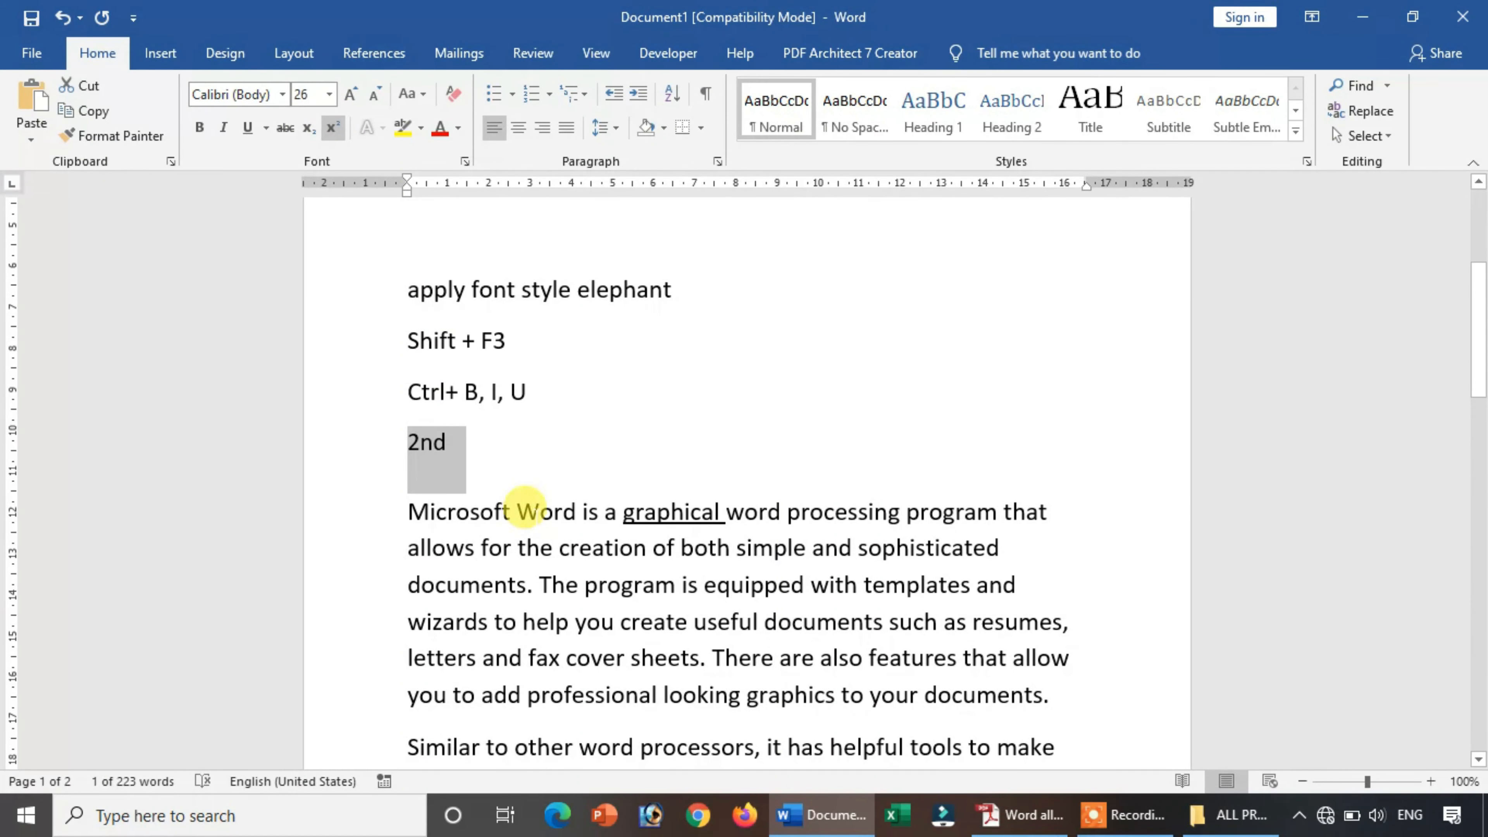
{"action": "left_click", "coordinate": [508, 435]}
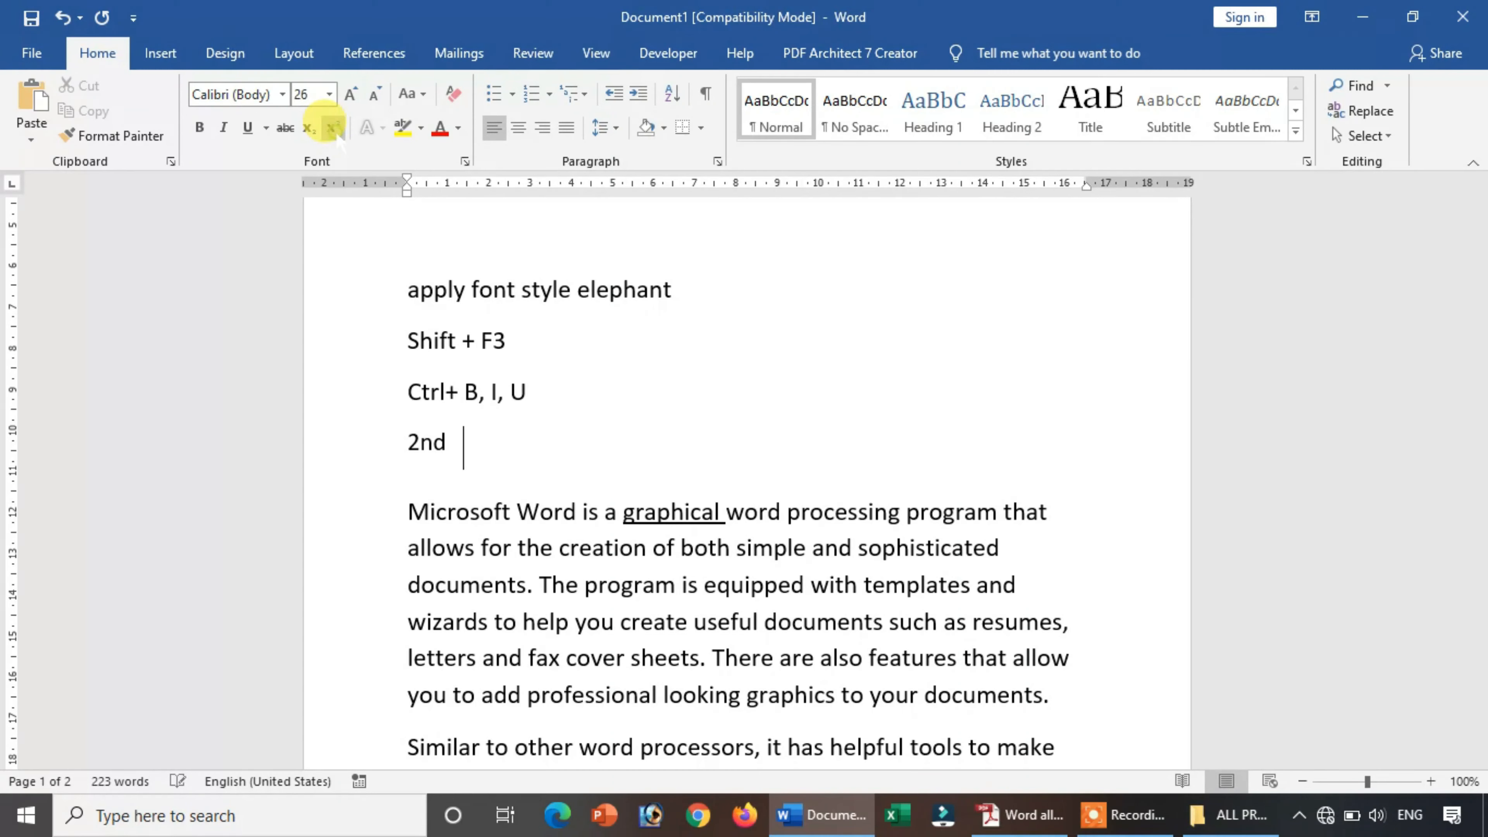
{"action": "type", "text": "(a+"}
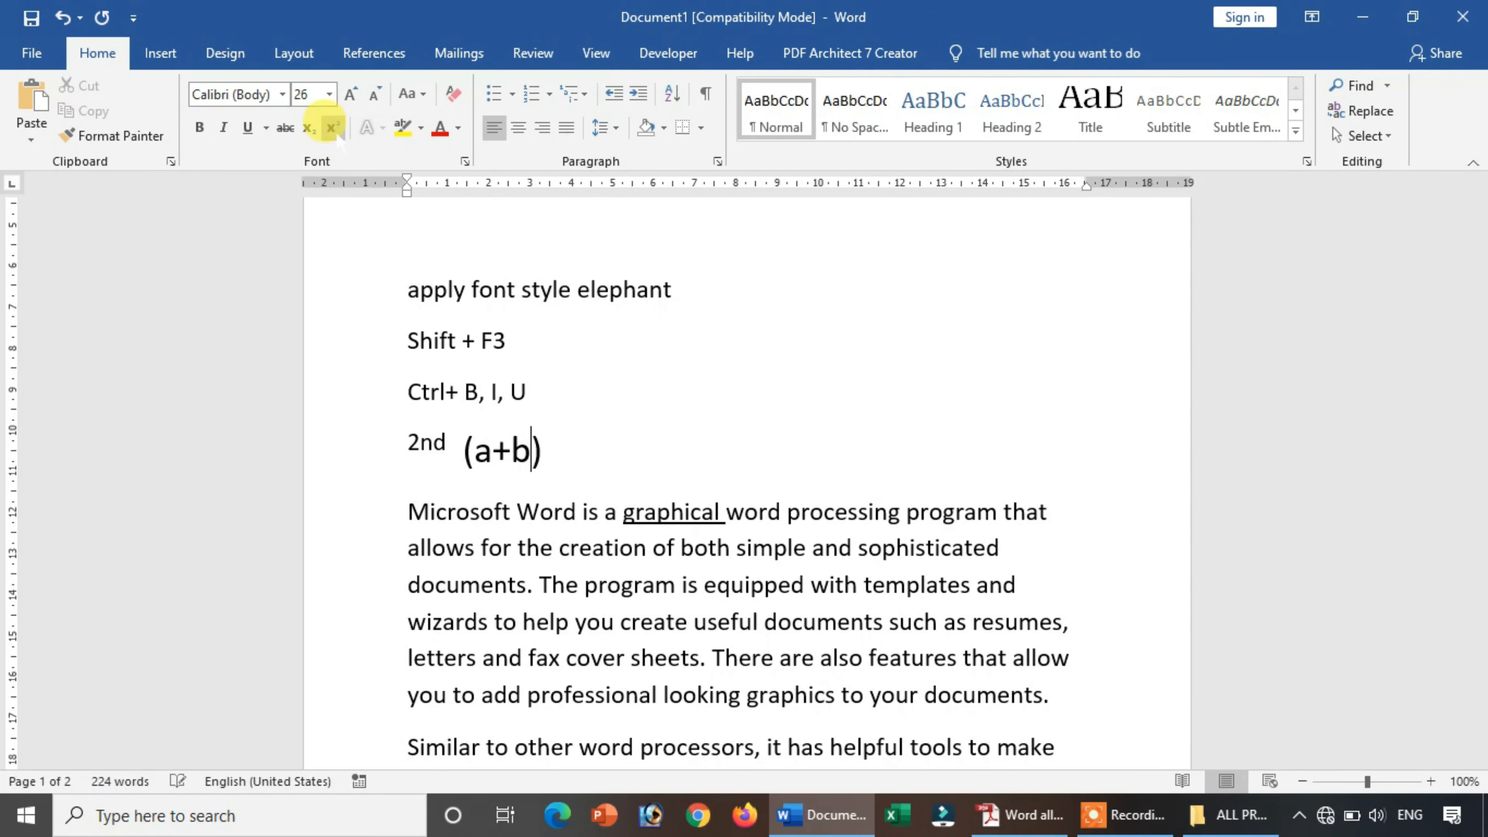
{"action": "type", "text": "b)2"}
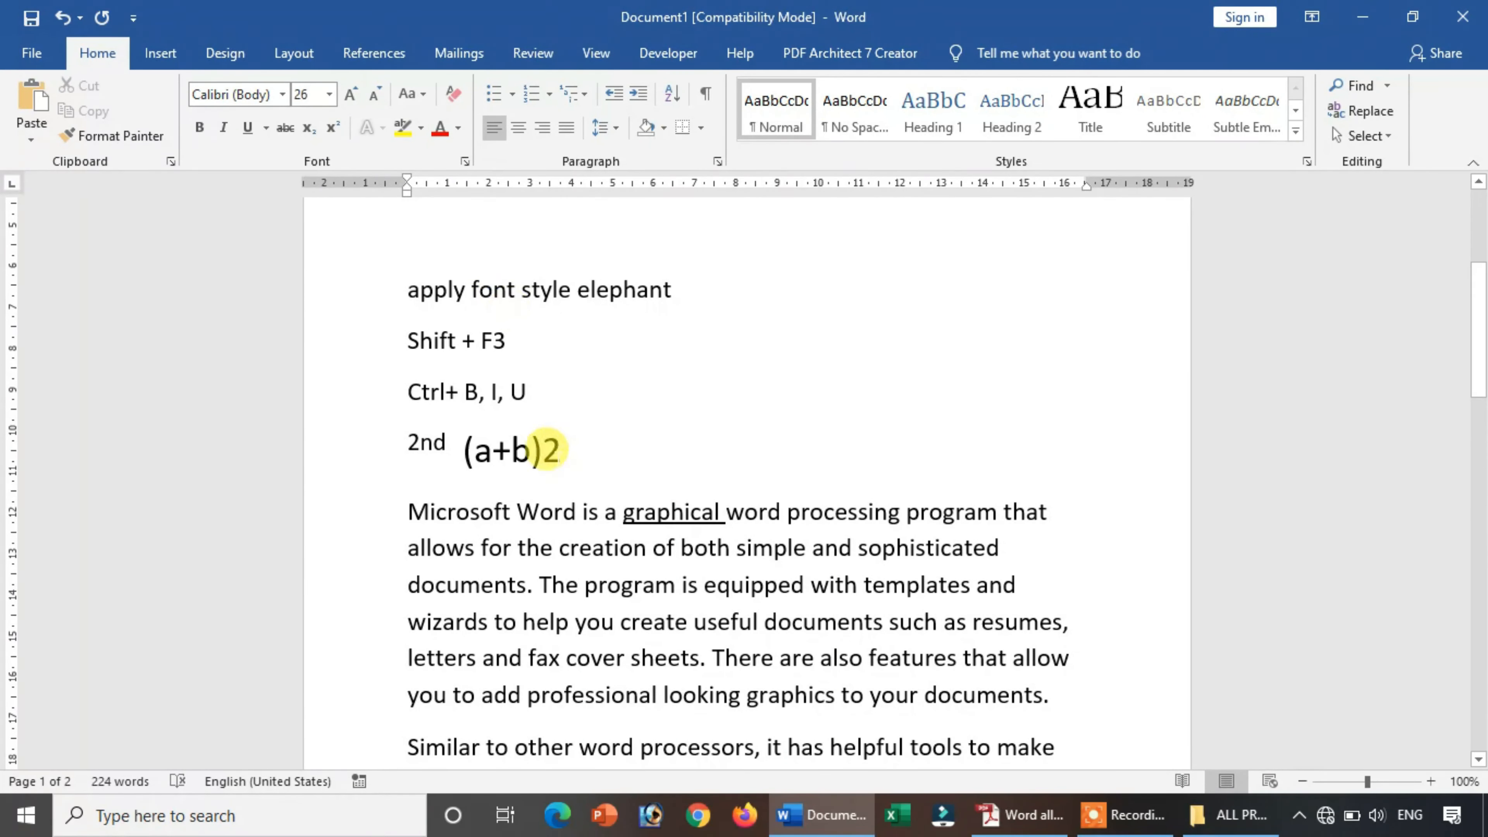
Step: Apply superscript and subscript to the final "2" of "(a+b)2" and return it to normal text
{"action": "left_click_drag", "start_coordinate": [559, 455], "coordinate": [542, 455]}
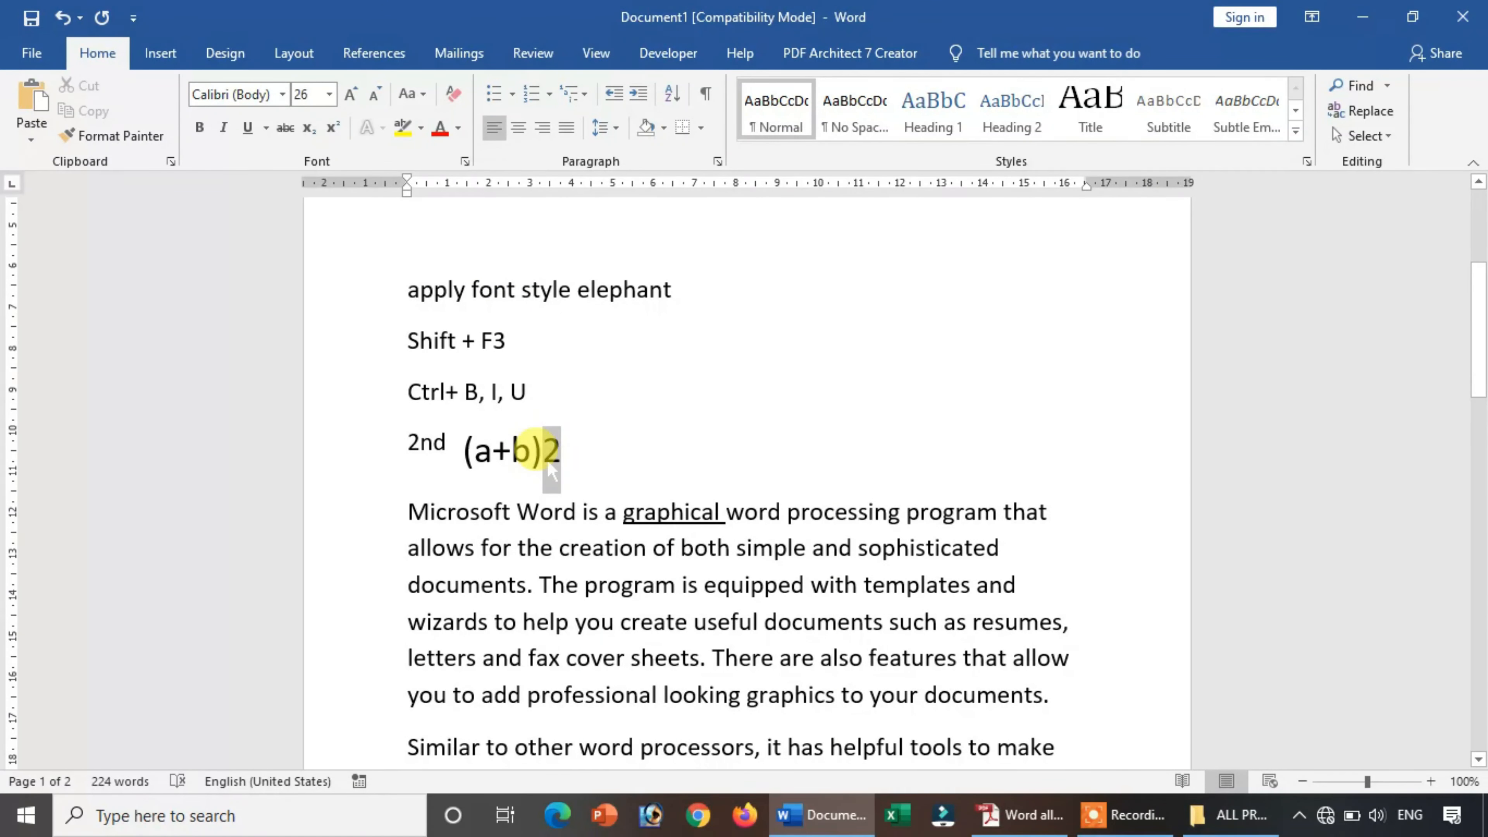
{"action": "left_click", "coordinate": [333, 127]}
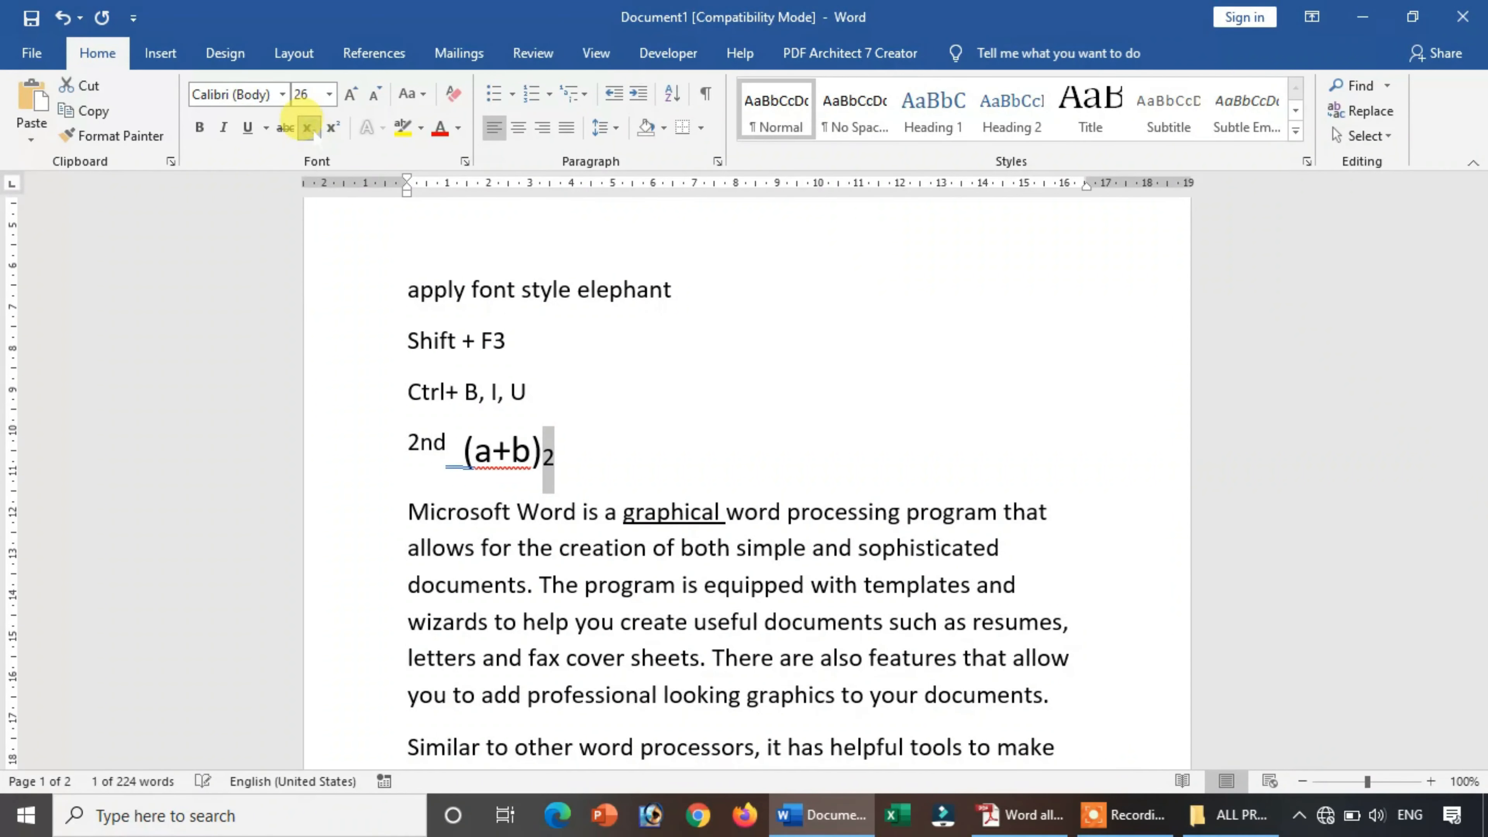
{"action": "left_click", "coordinate": [308, 128]}
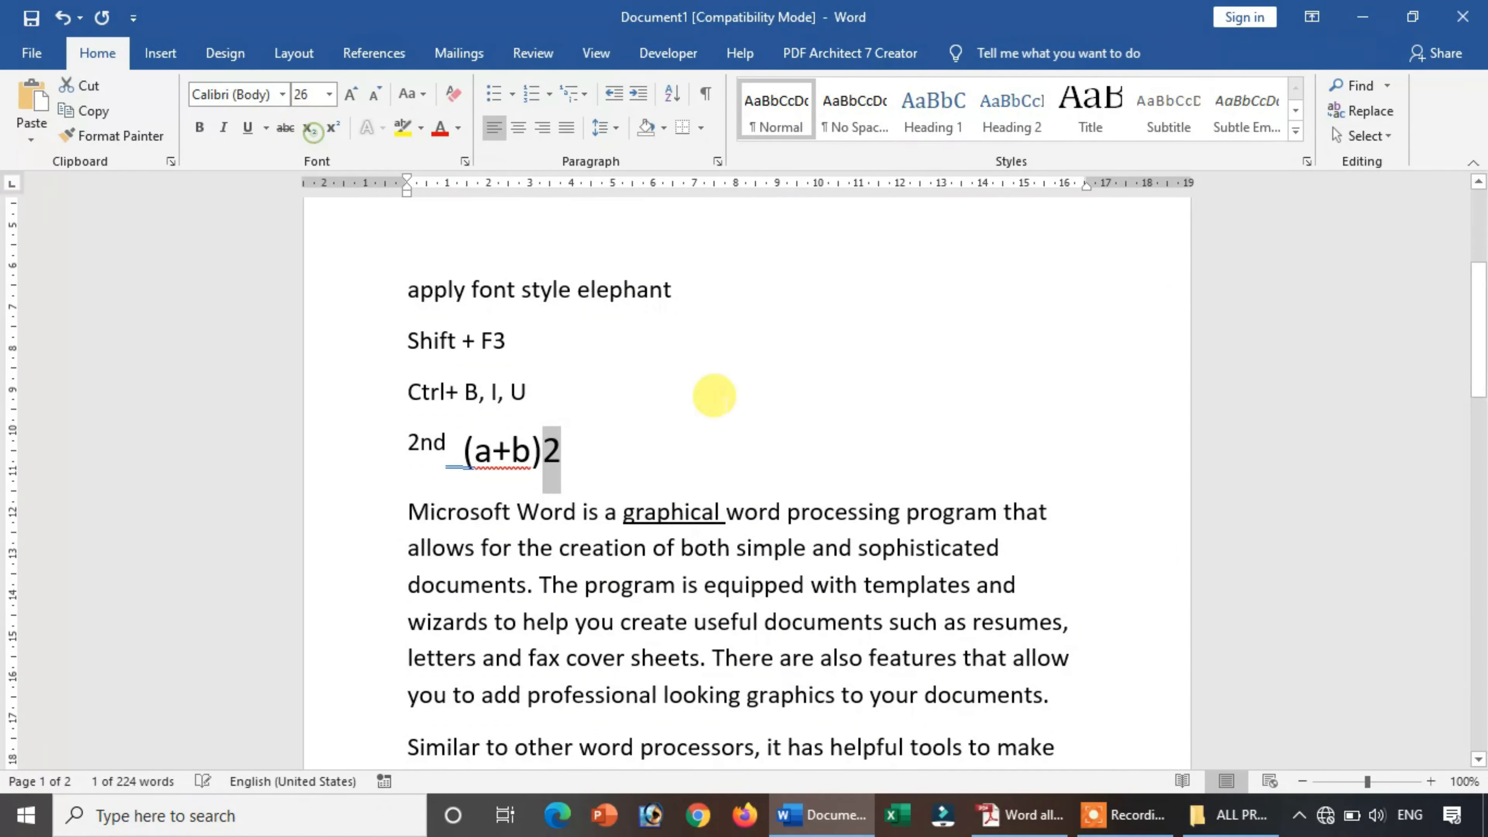
{"action": "left_click_drag", "start_coordinate": [561, 452], "coordinate": [584, 452]}
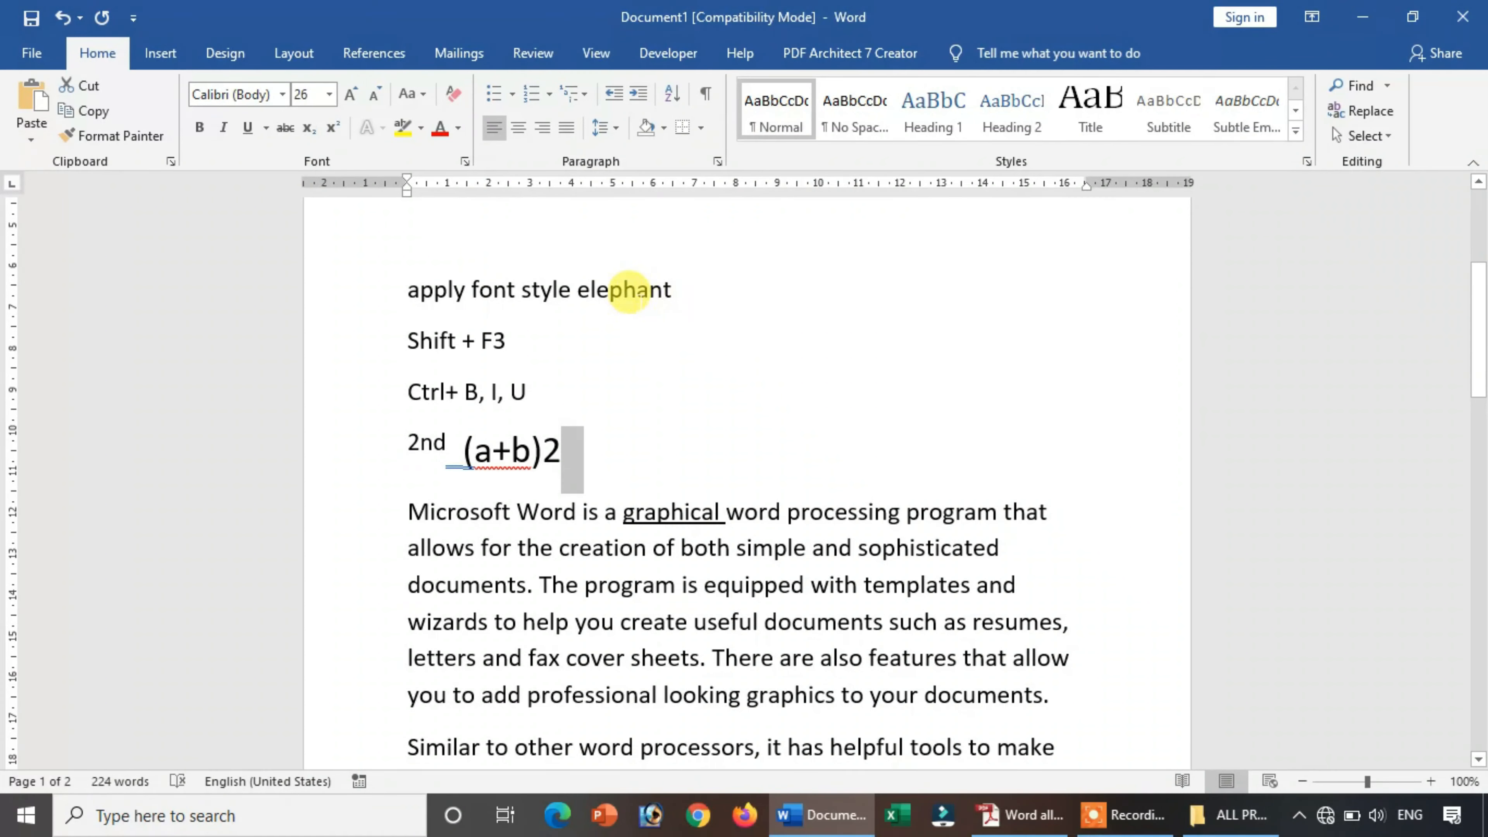
Step: Set the font color of the "apply font style elephant" line to the standard light green
{"action": "left_click_drag", "start_coordinate": [680, 287], "coordinate": [413, 291]}
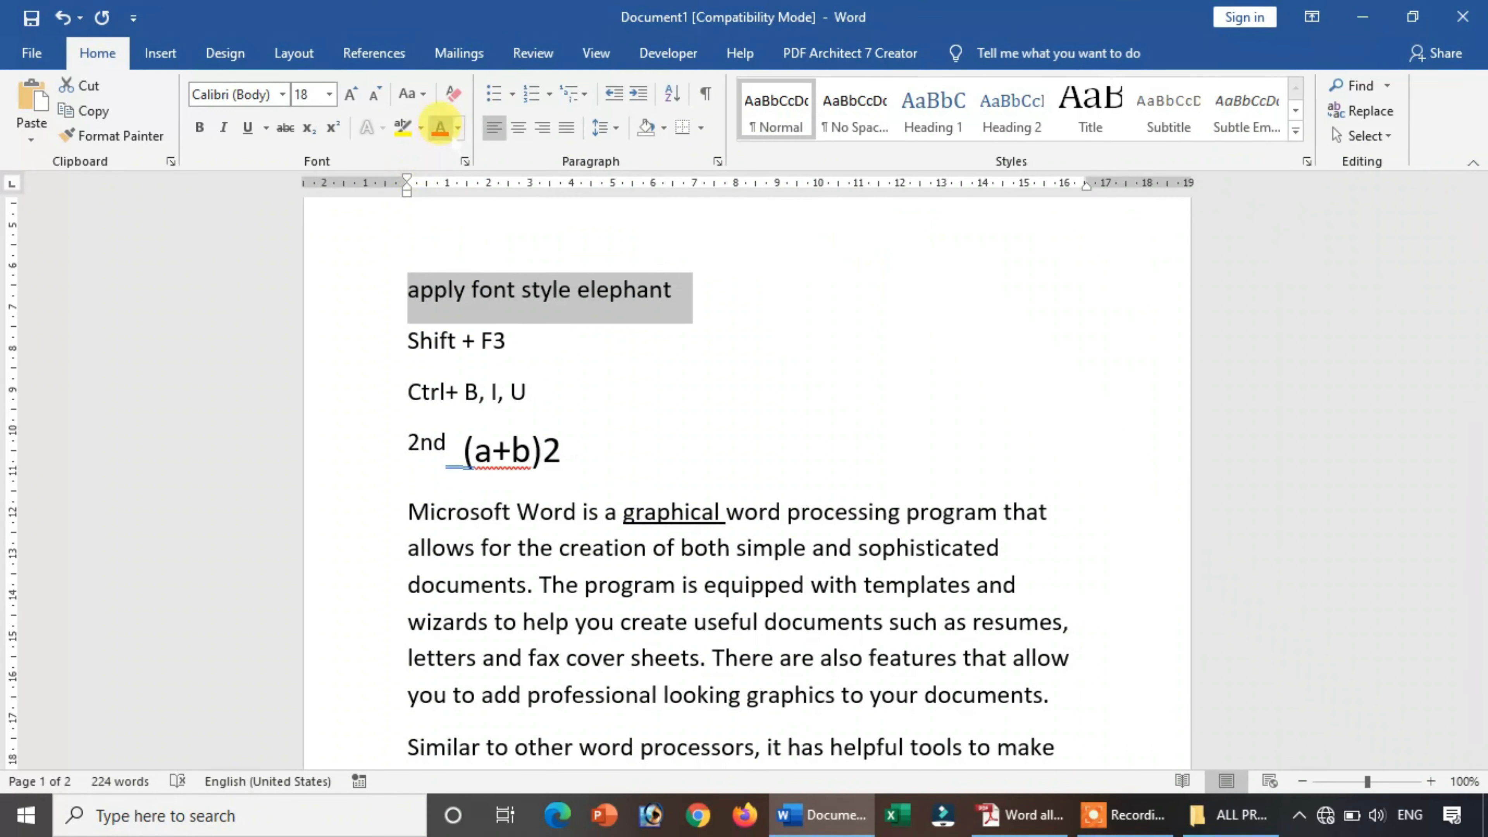
{"action": "left_click", "coordinate": [458, 127]}
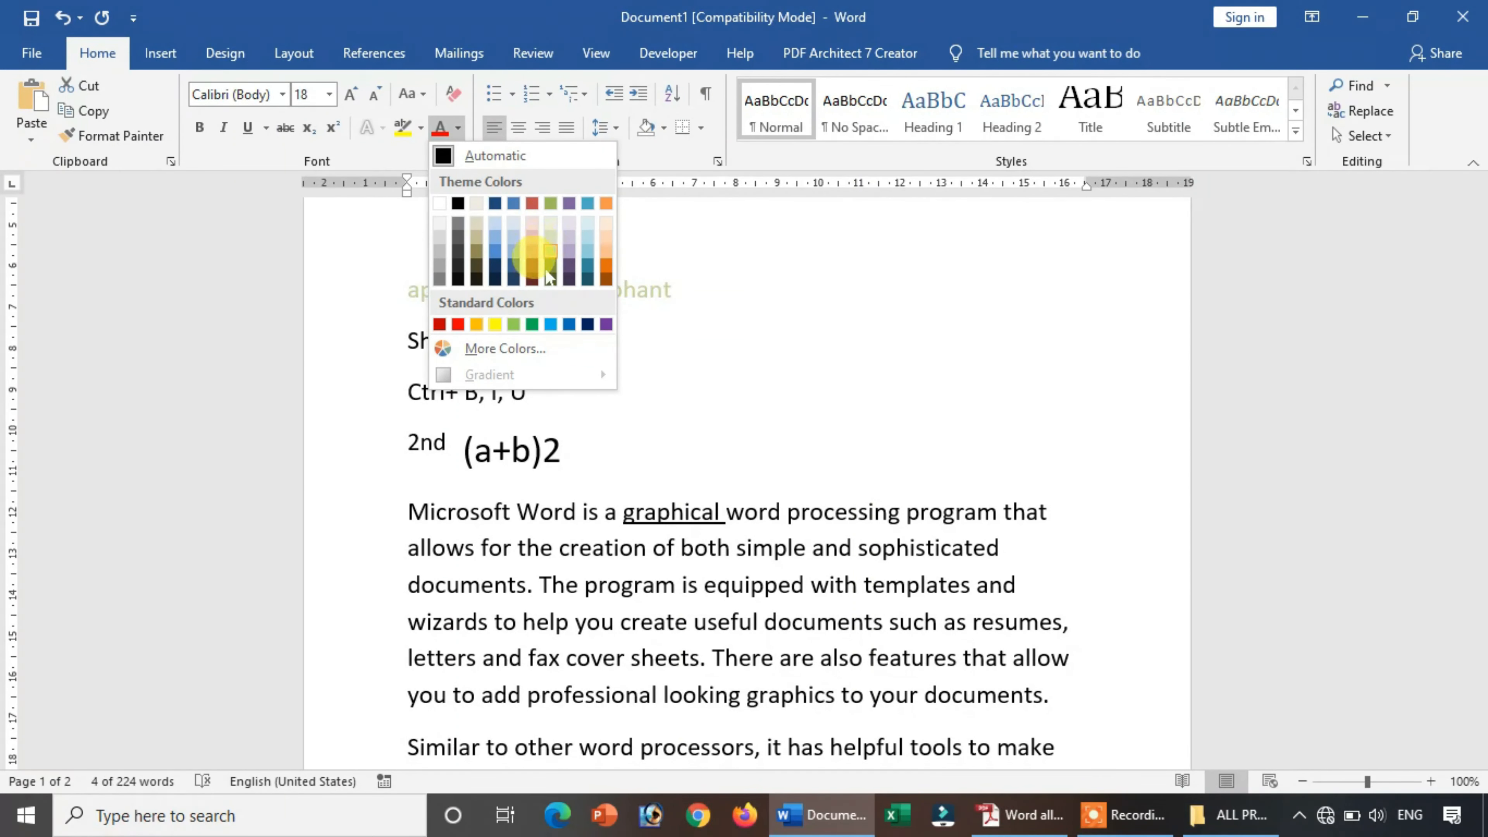
{"action": "left_click", "coordinate": [510, 321]}
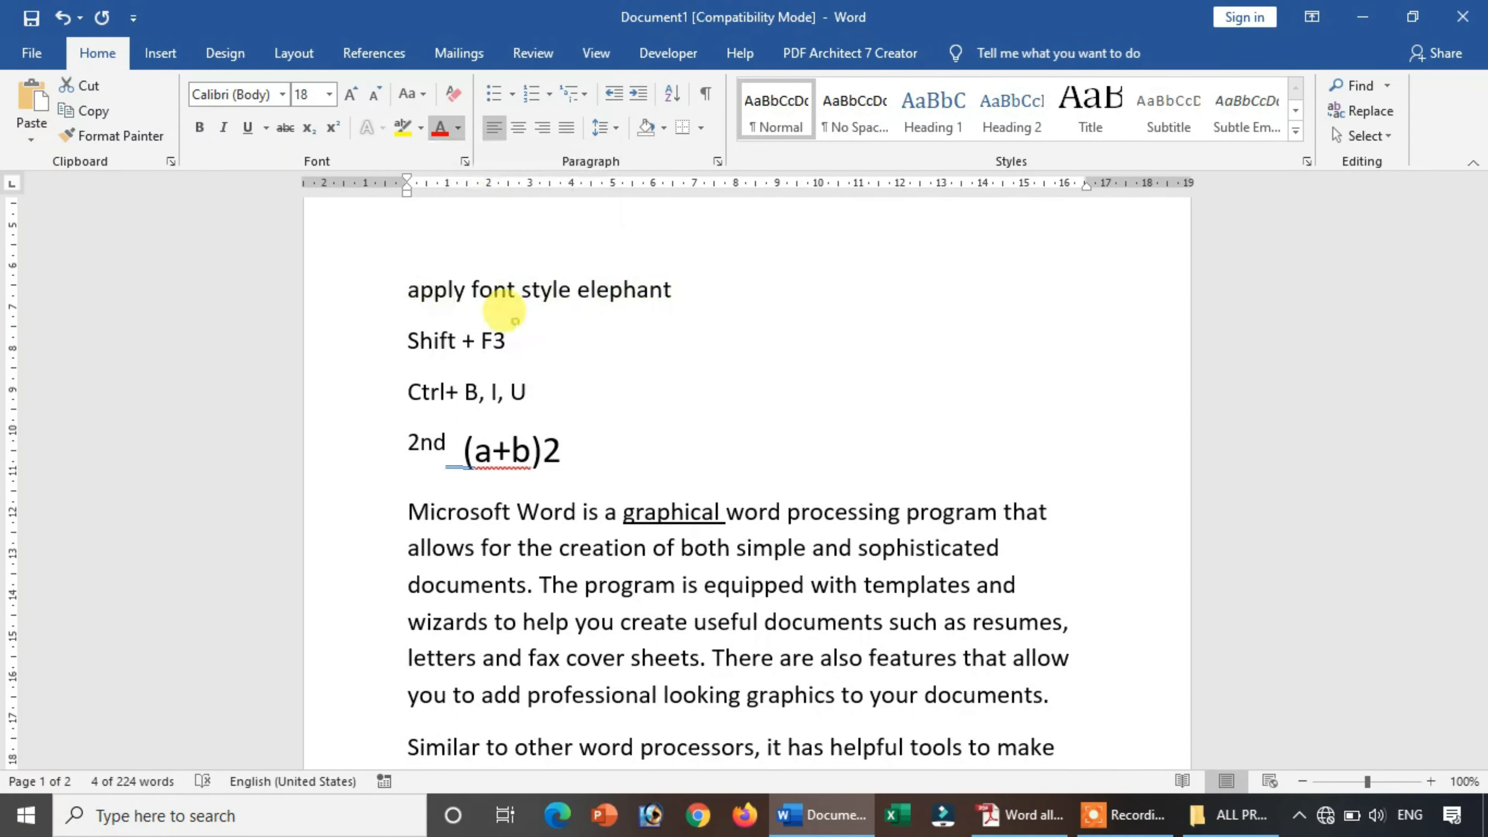
{"action": "left_click", "coordinate": [674, 324]}
Step: Highlight the "apply font style elephant" line in yellow
{"action": "left_click_drag", "start_coordinate": [588, 283], "coordinate": [399, 293]}
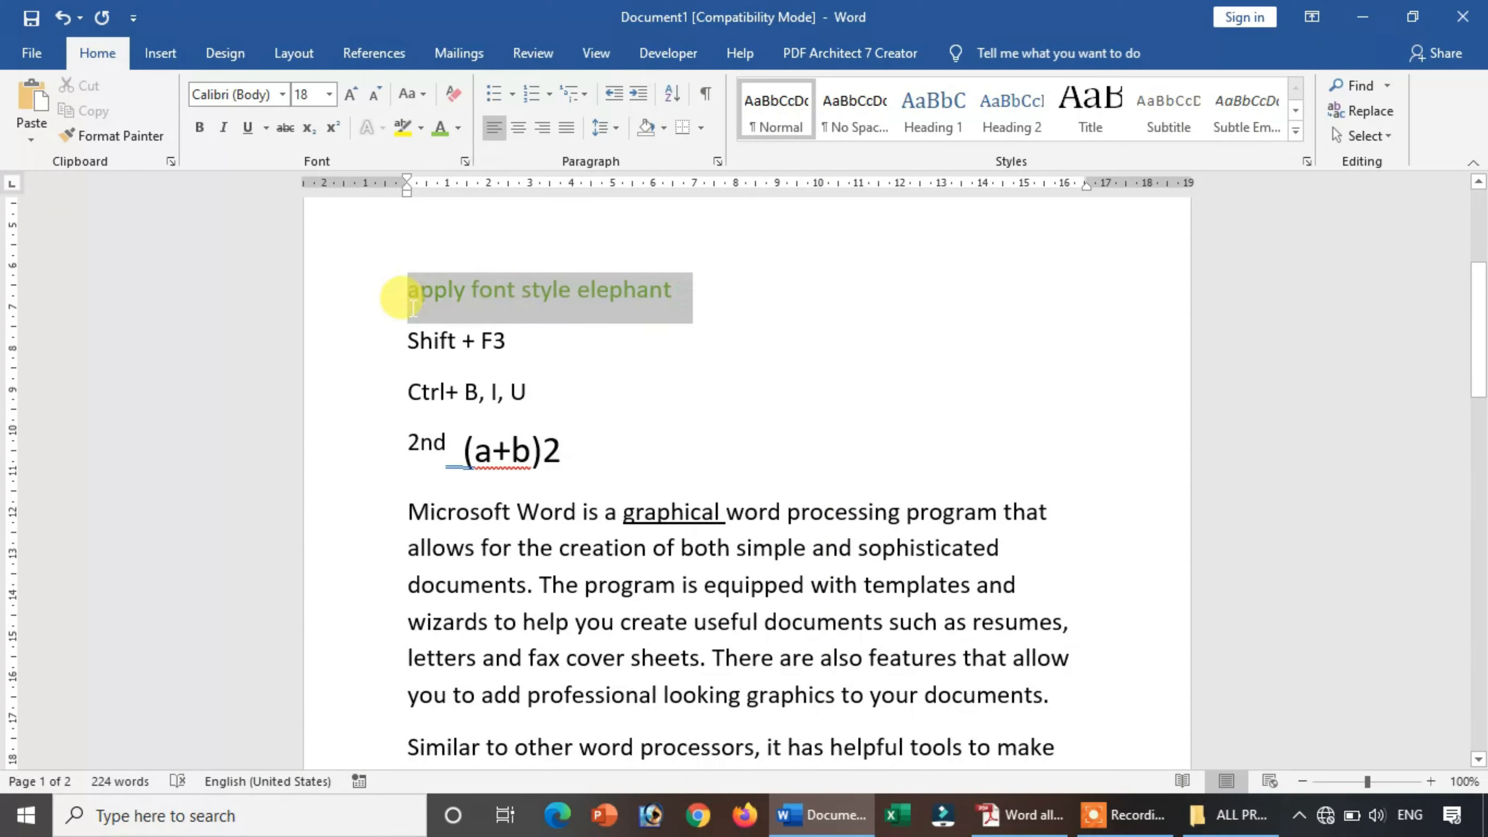
{"action": "left_click", "coordinate": [403, 132]}
{"action": "key", "text": "Left"}
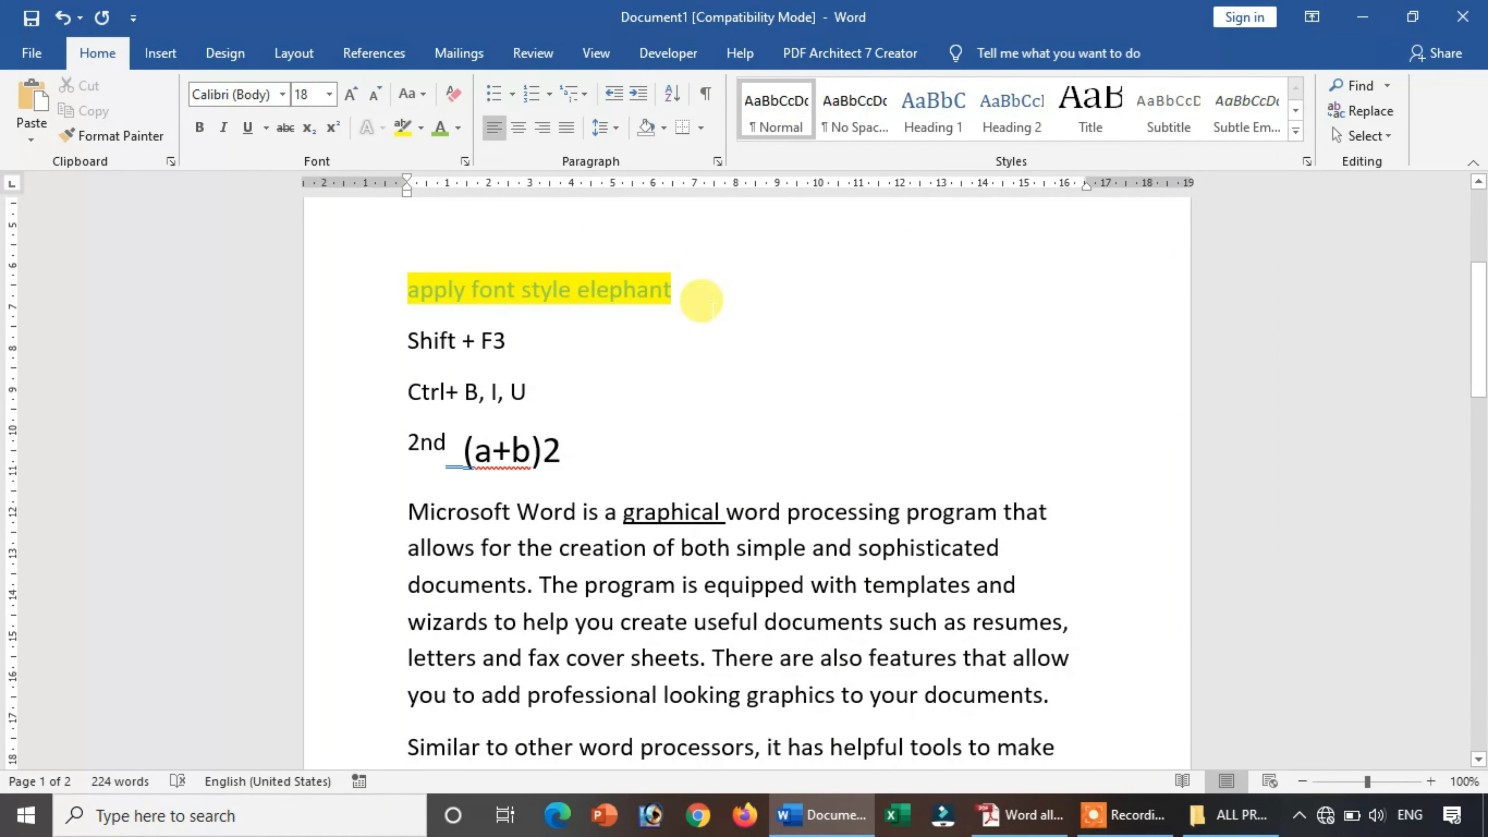
Step: Check the Home Tab topics in Word all osssc.pdf and look over the underline styles in Word
{"action": "left_click_drag", "start_coordinate": [1479, 332], "coordinate": [1465, 266]}
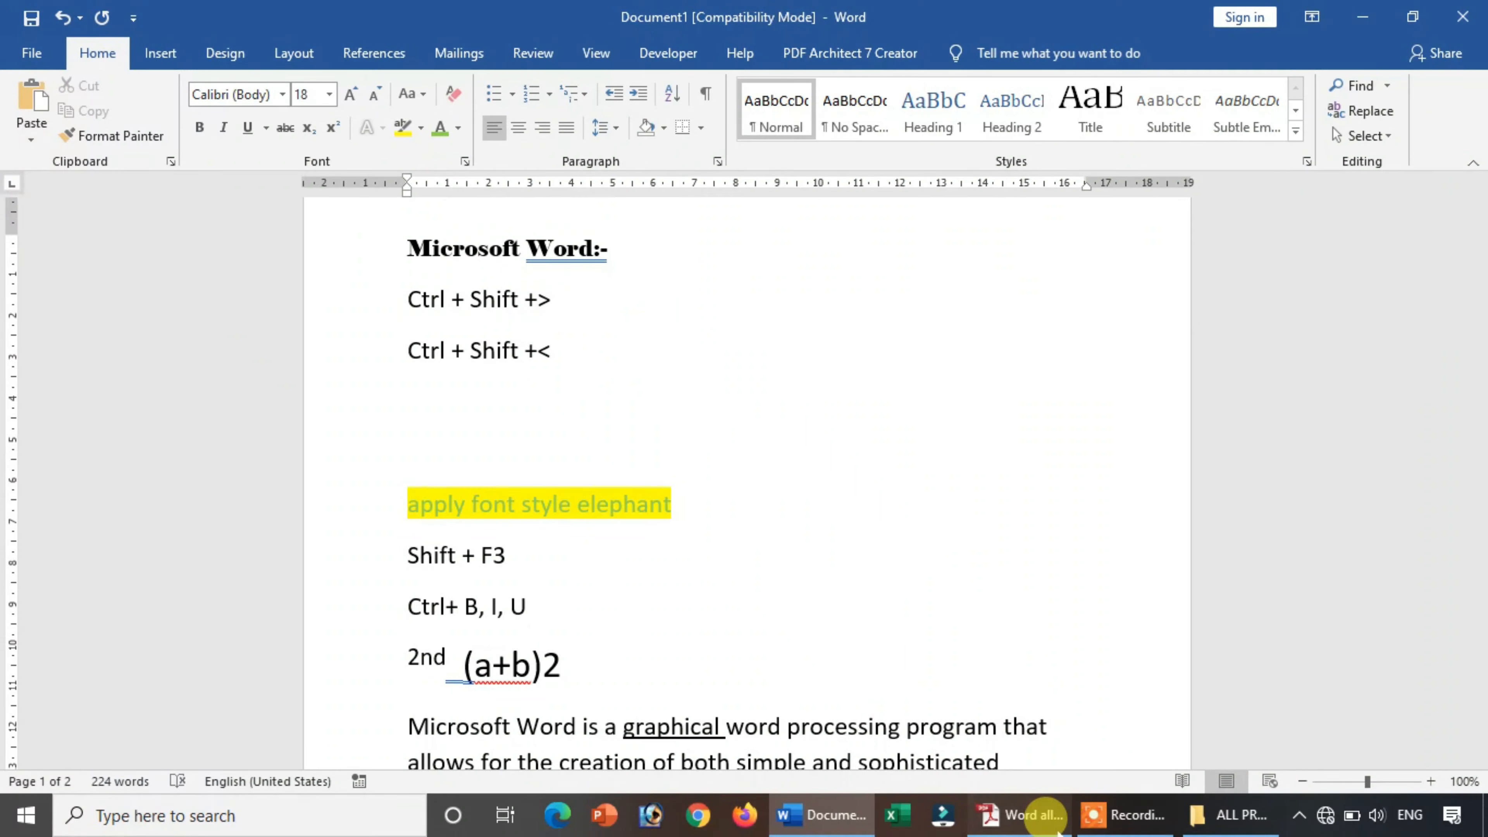
{"action": "left_click", "coordinate": [1047, 816]}
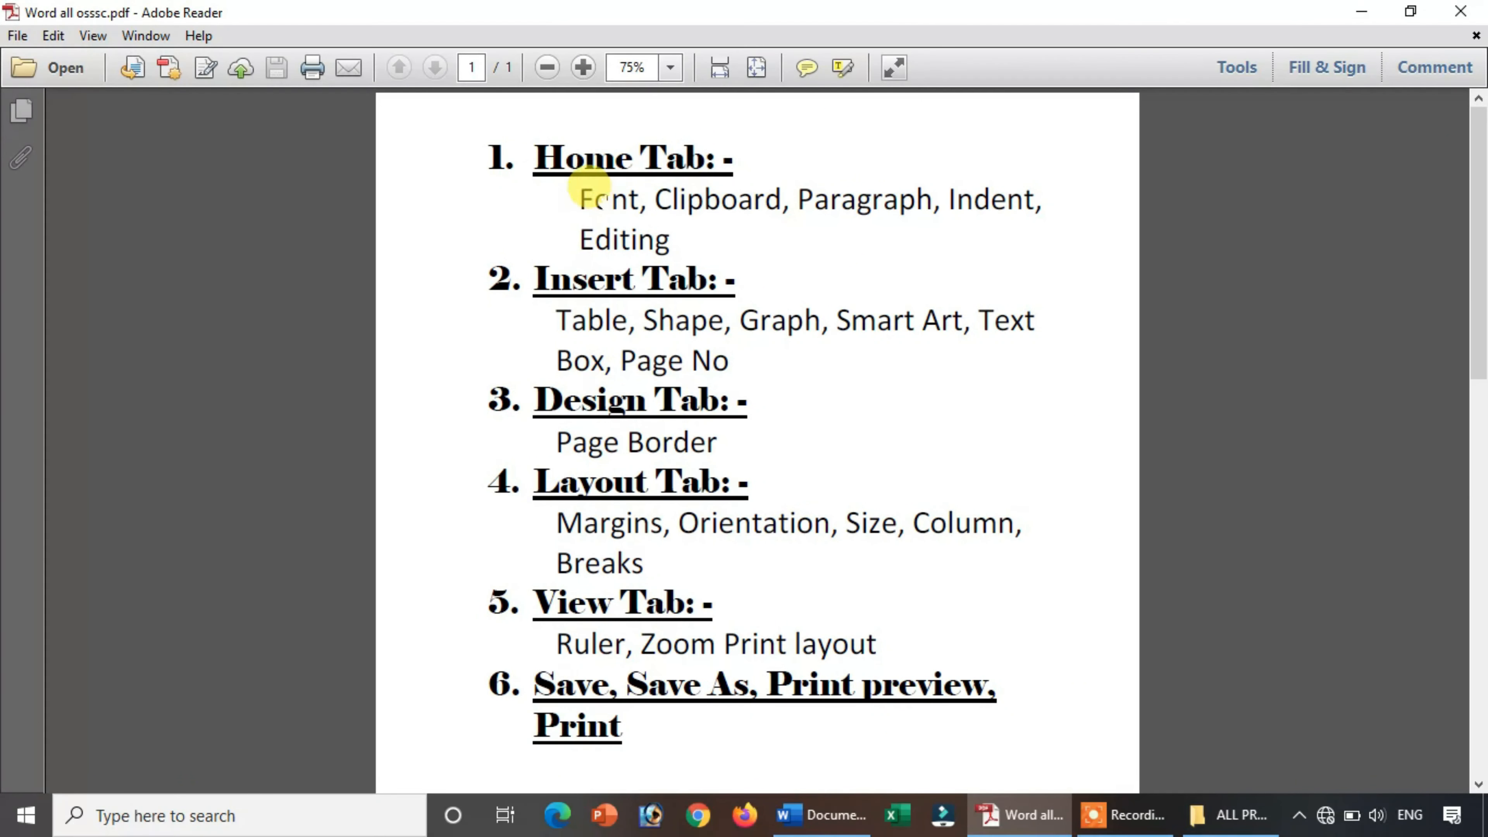
{"action": "left_click", "coordinate": [820, 815]}
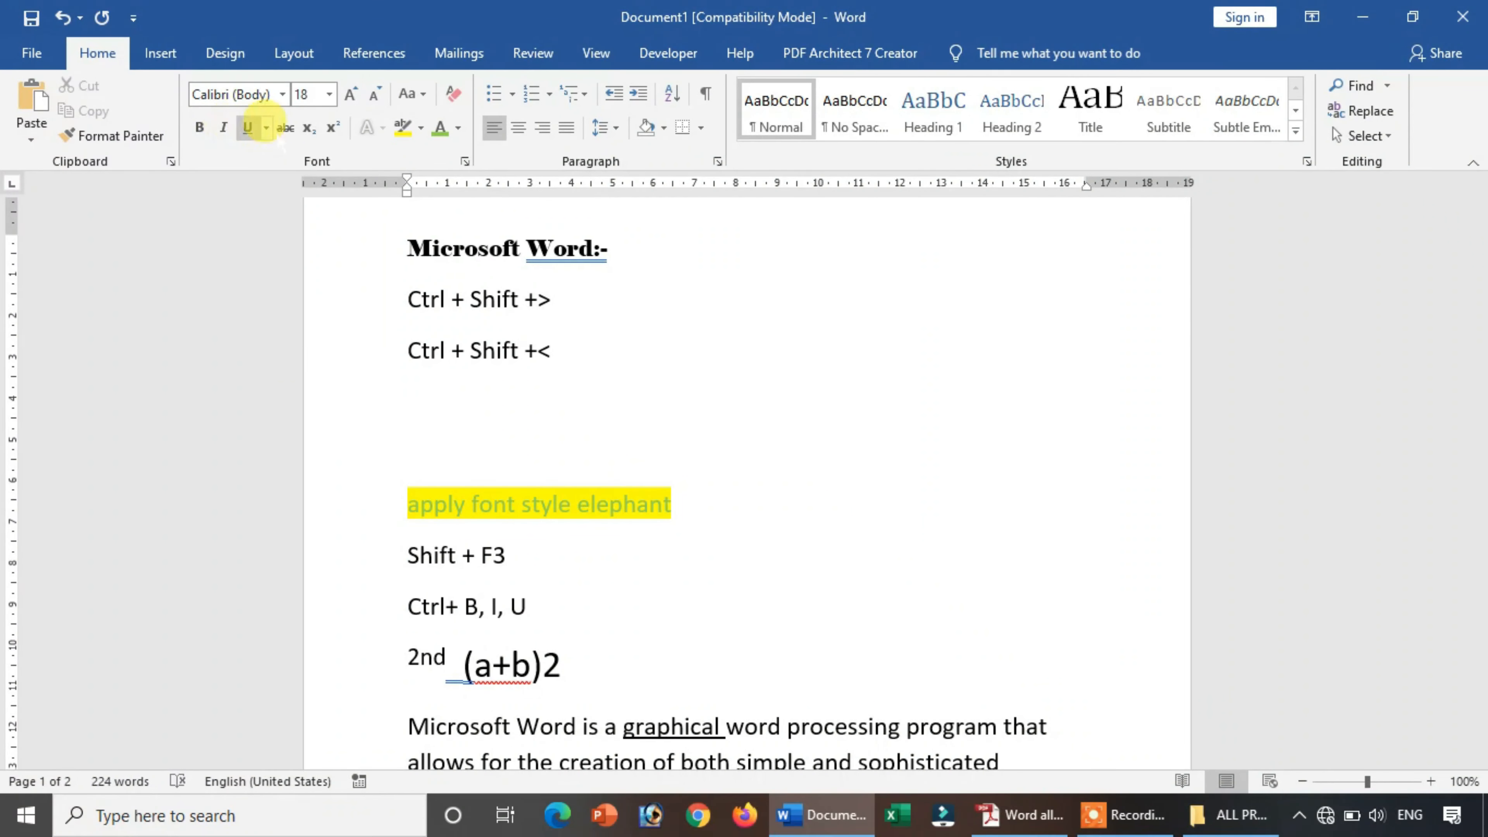
{"action": "left_click", "coordinate": [266, 128]}
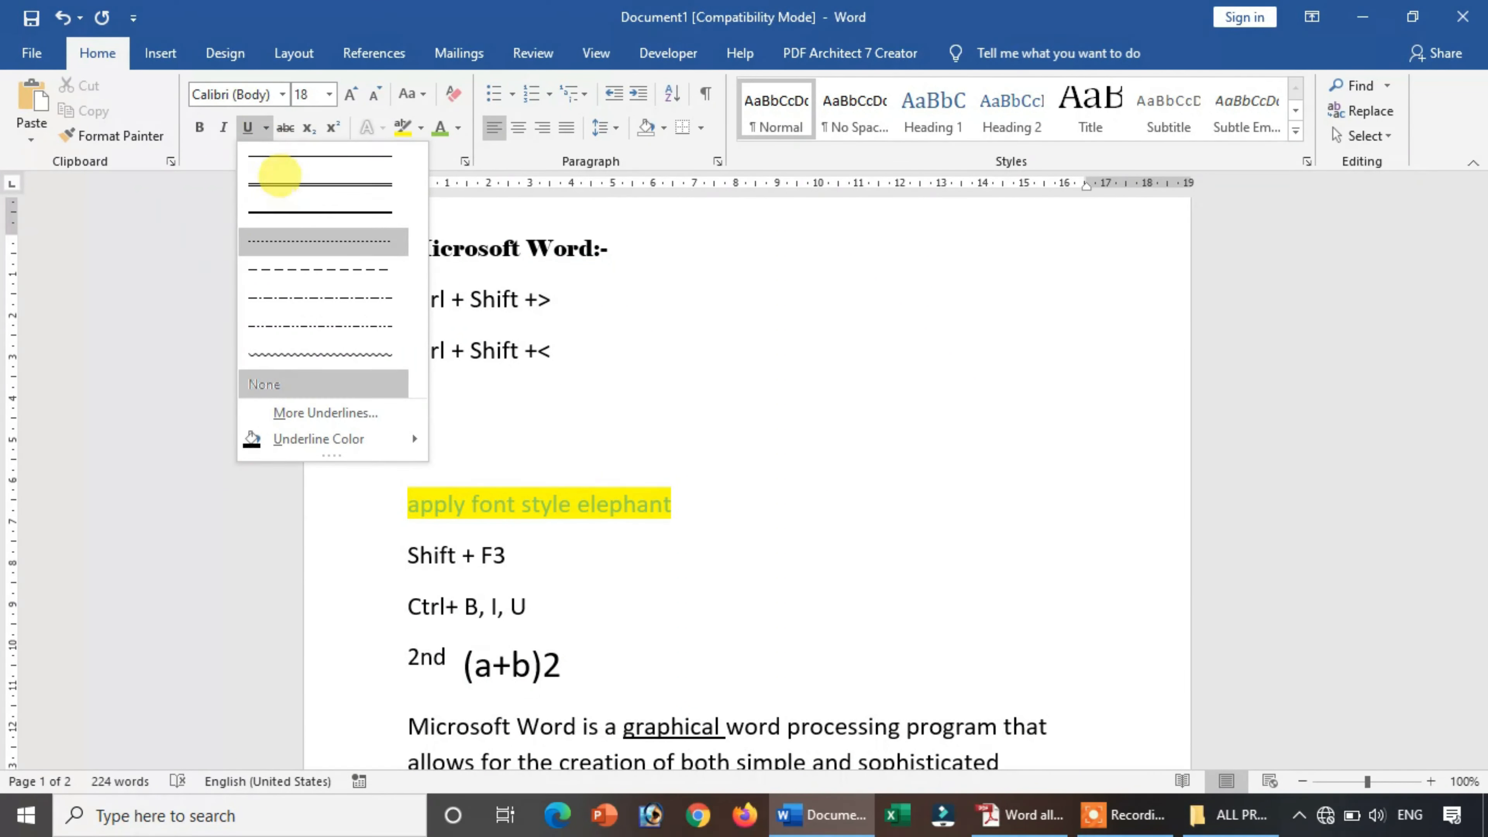
{"action": "left_click", "coordinate": [392, 233]}
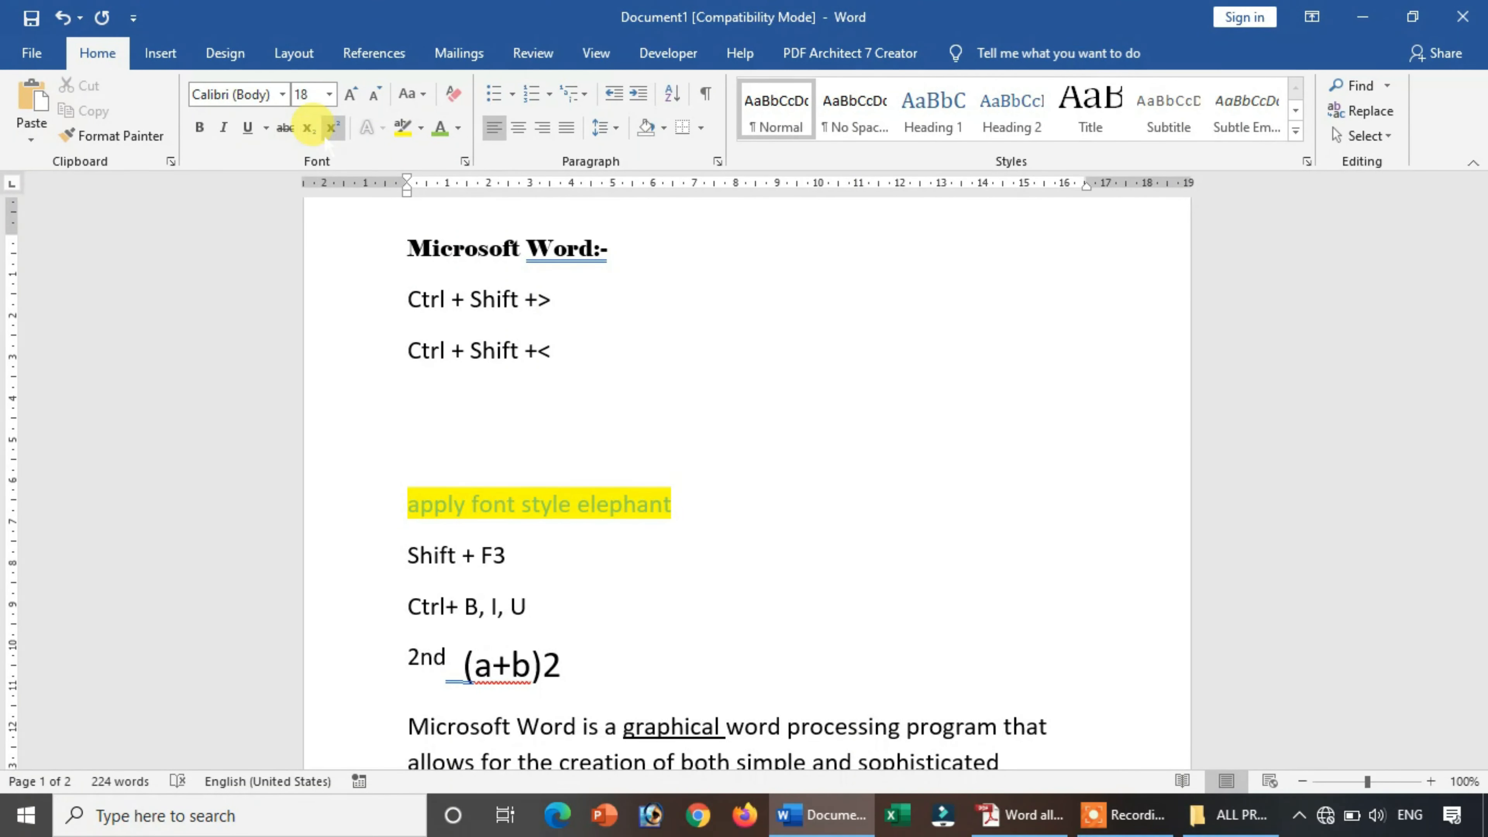
Step: Delete the two blank lines above "apply font style elephant" and consult the topic list in Word all osssc.pdf
{"action": "key", "text": "Delete"}
{"action": "key", "text": "Delete"}
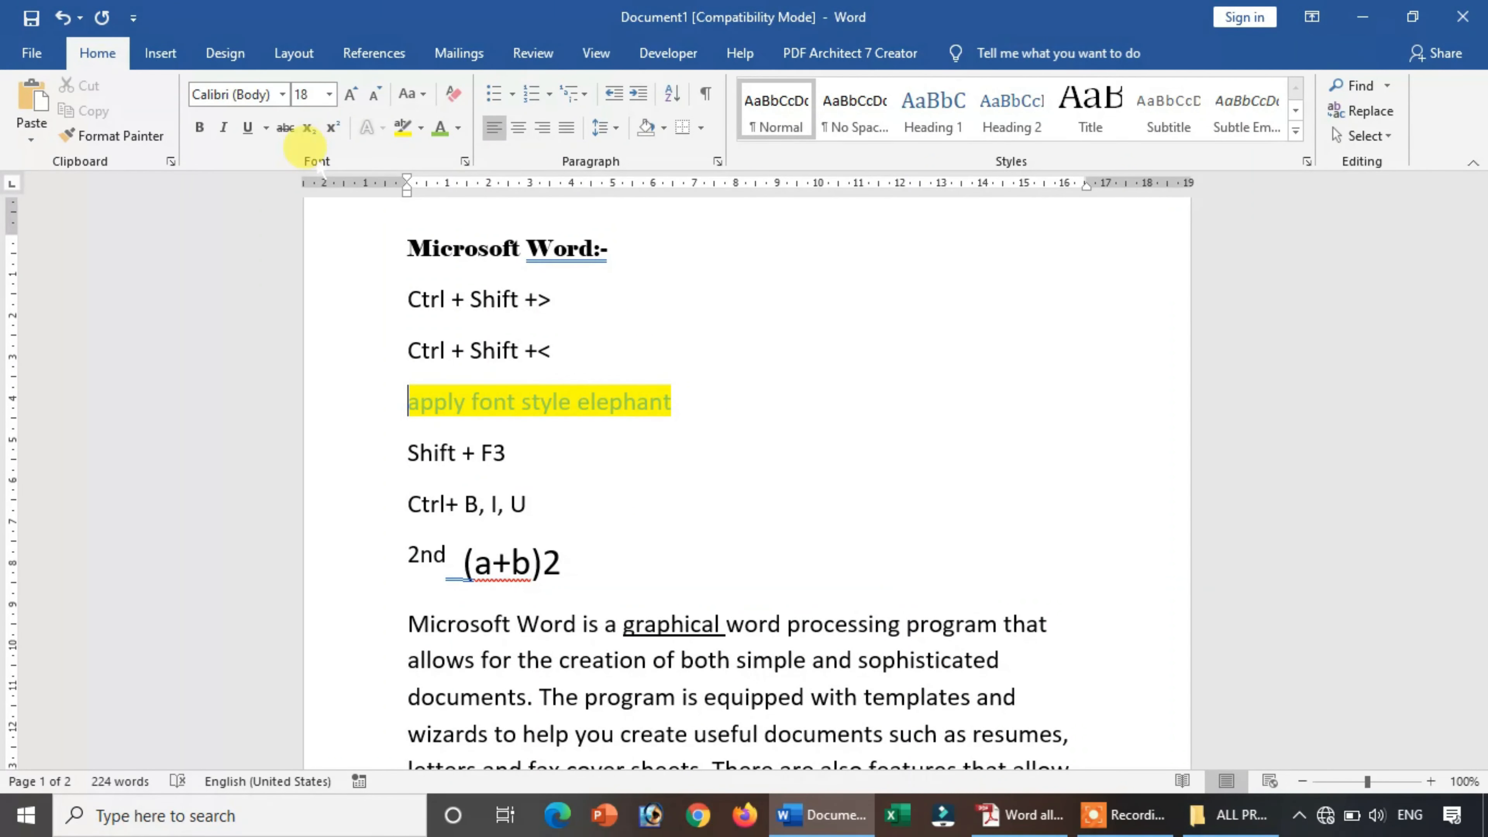
{"action": "left_click", "coordinate": [1011, 815]}
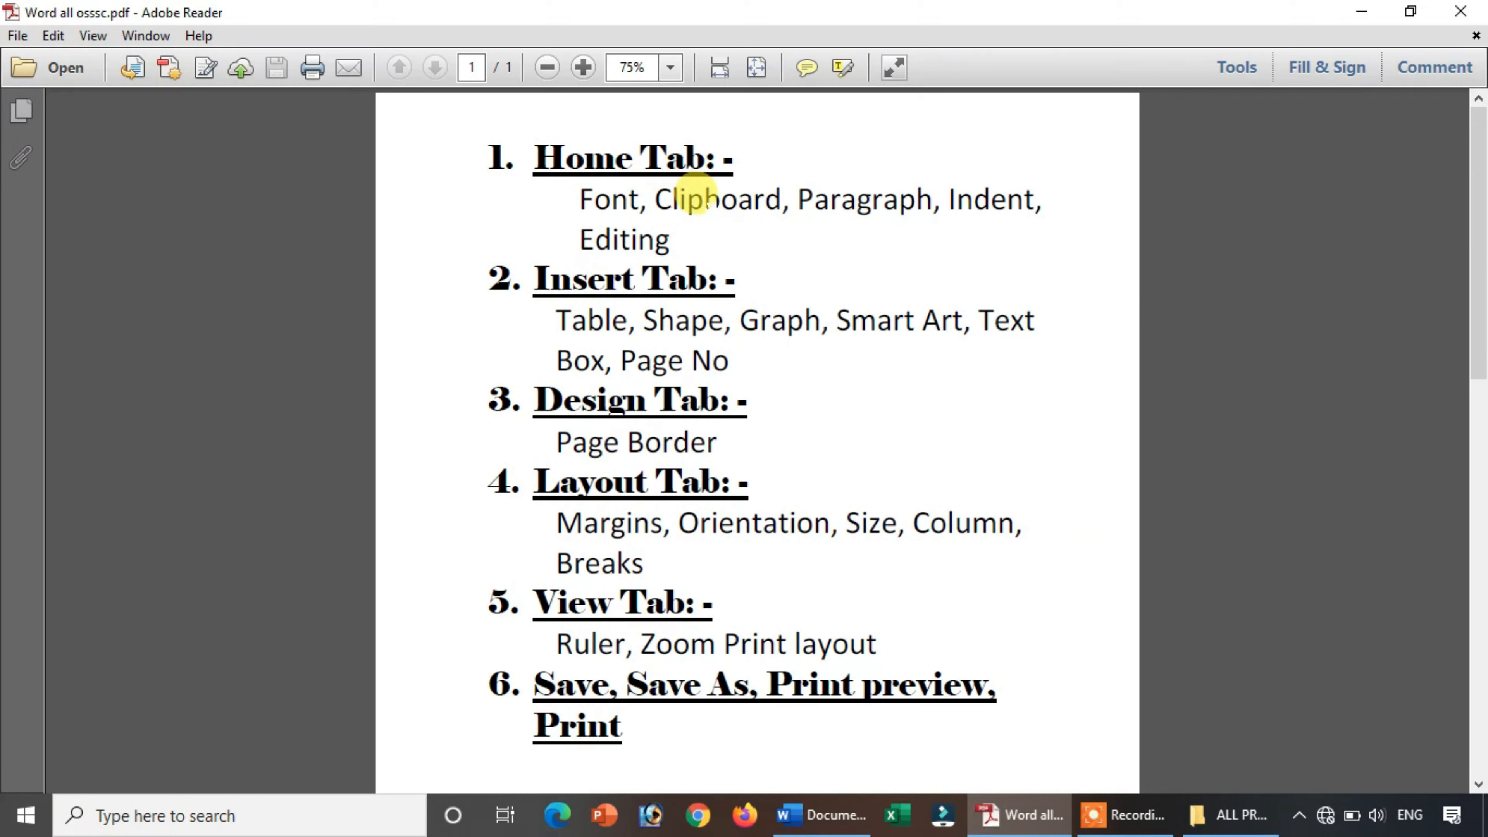
{"action": "left_click", "coordinate": [788, 814]}
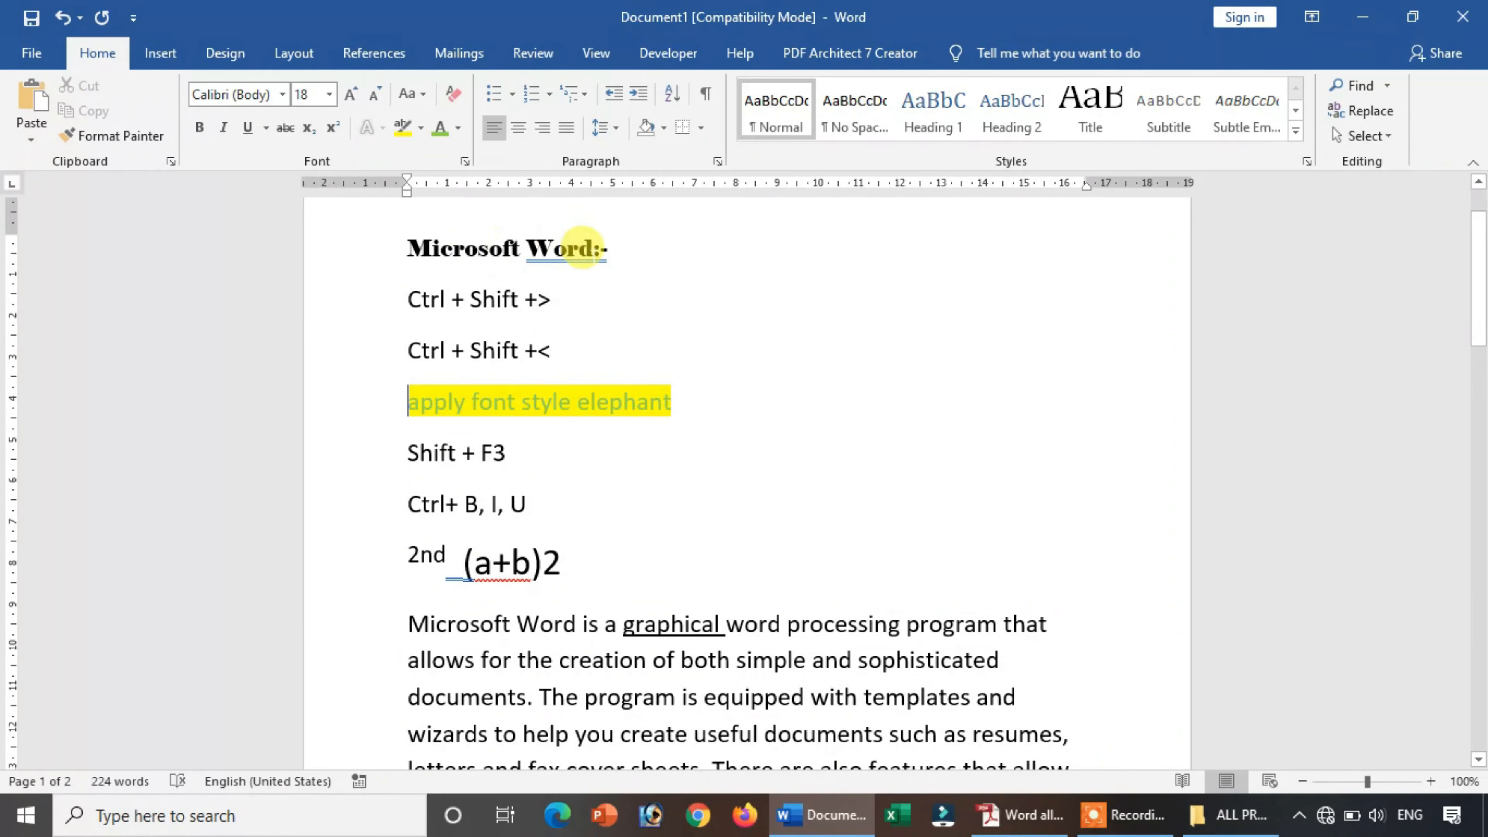
Step: Copy the "Microsoft Word:-" heading and paste it on a new line below "Ctrl + Shift +<"
{"action": "left_click_drag", "start_coordinate": [609, 249], "coordinate": [398, 258]}
{"action": "key", "text": "ctrl+c"}
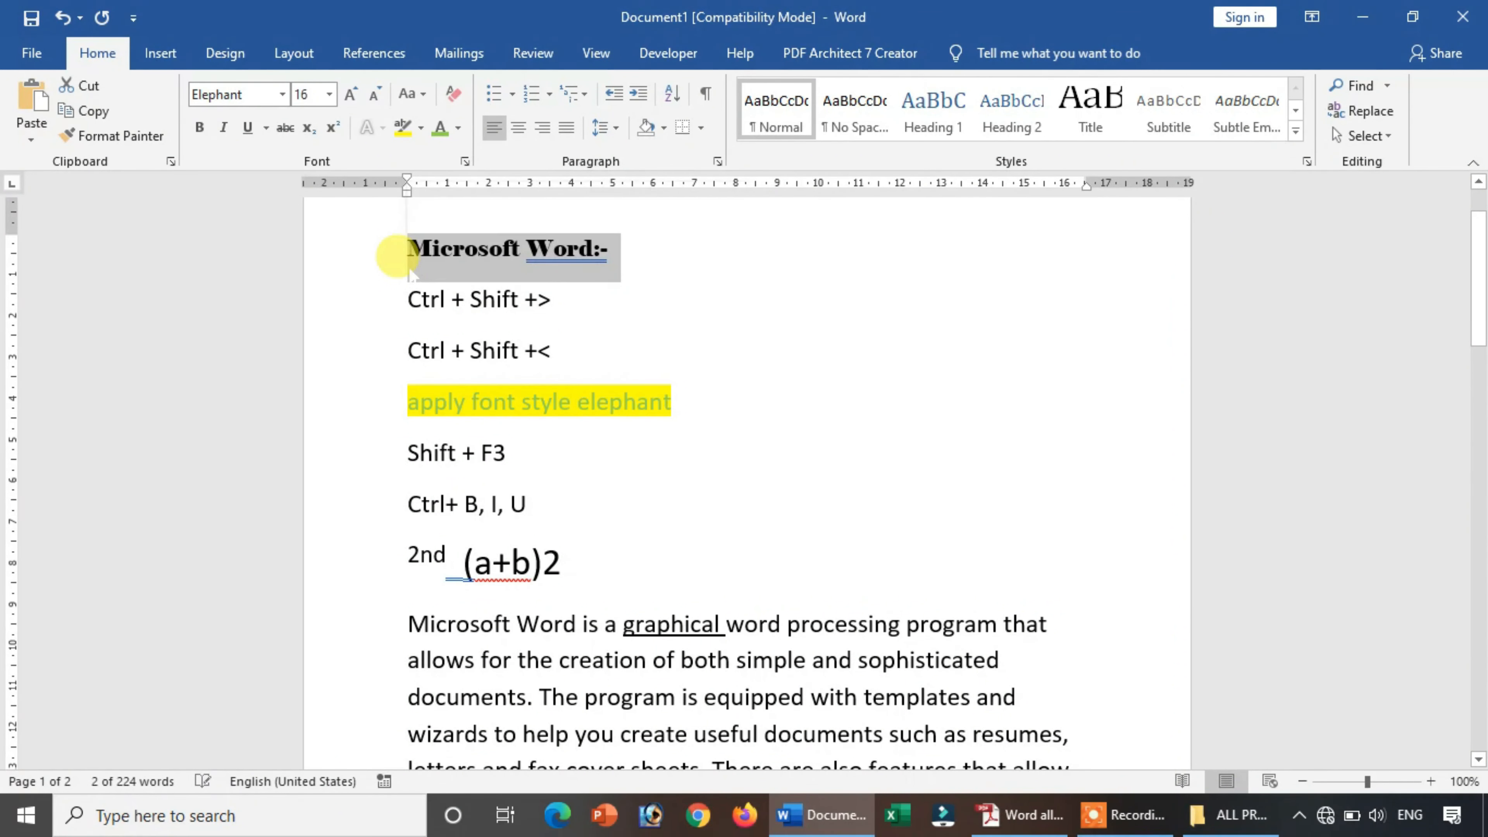
{"action": "left_click", "coordinate": [595, 359]}
{"action": "key", "text": "Return"}
{"action": "key", "text": "ctrl+v"}
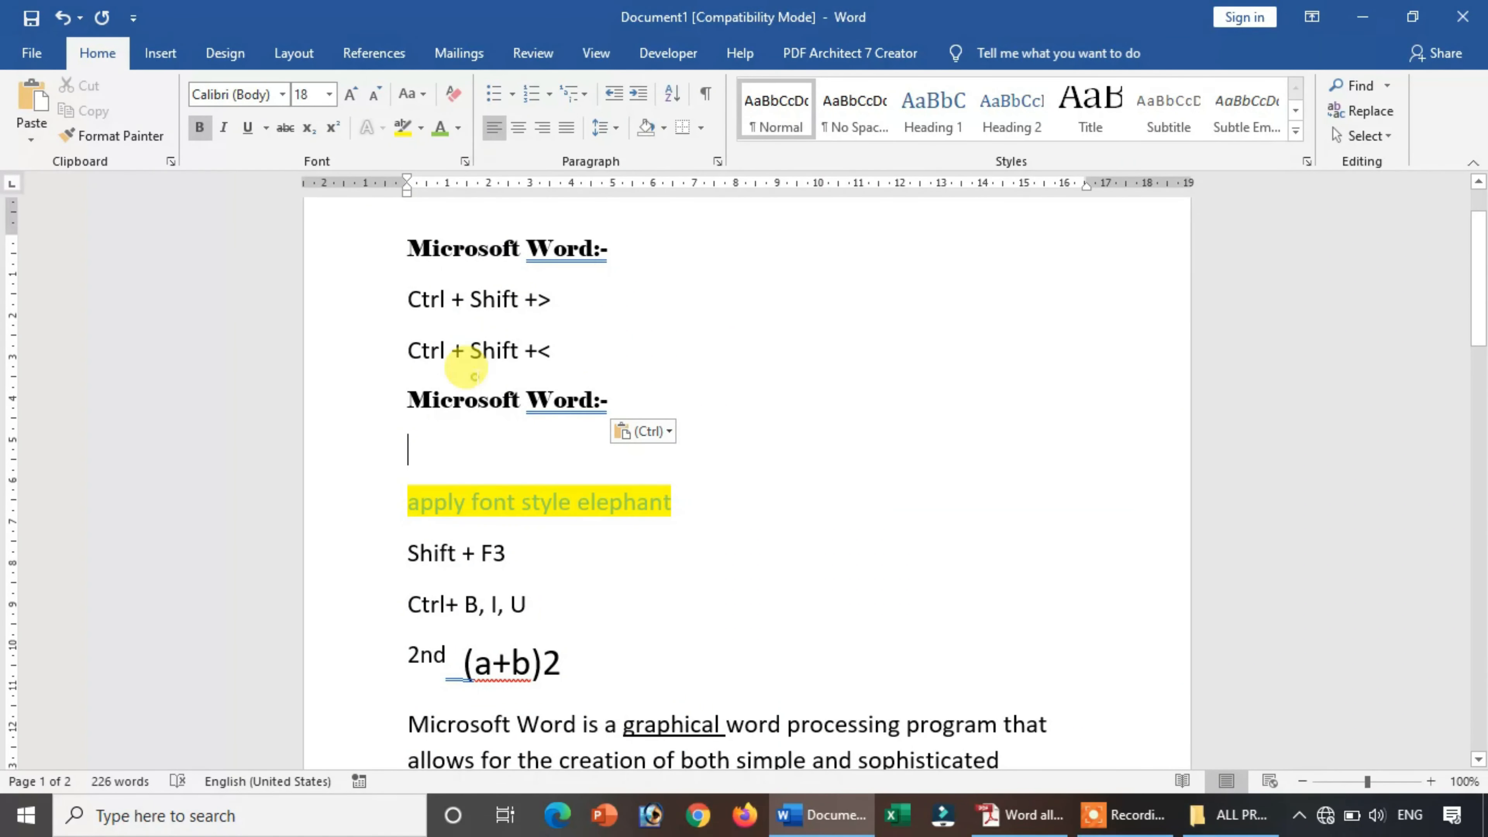
Step: Replace "Ctrl + Shift +<" and the pasted heading with "Ctrl + C" and "Ctrl+V" on separate lines
{"action": "left_click_drag", "start_coordinate": [471, 352], "coordinate": [608, 401]}
{"action": "type", "text": "Ct"}
{"action": "type", "text": "lr+c"}
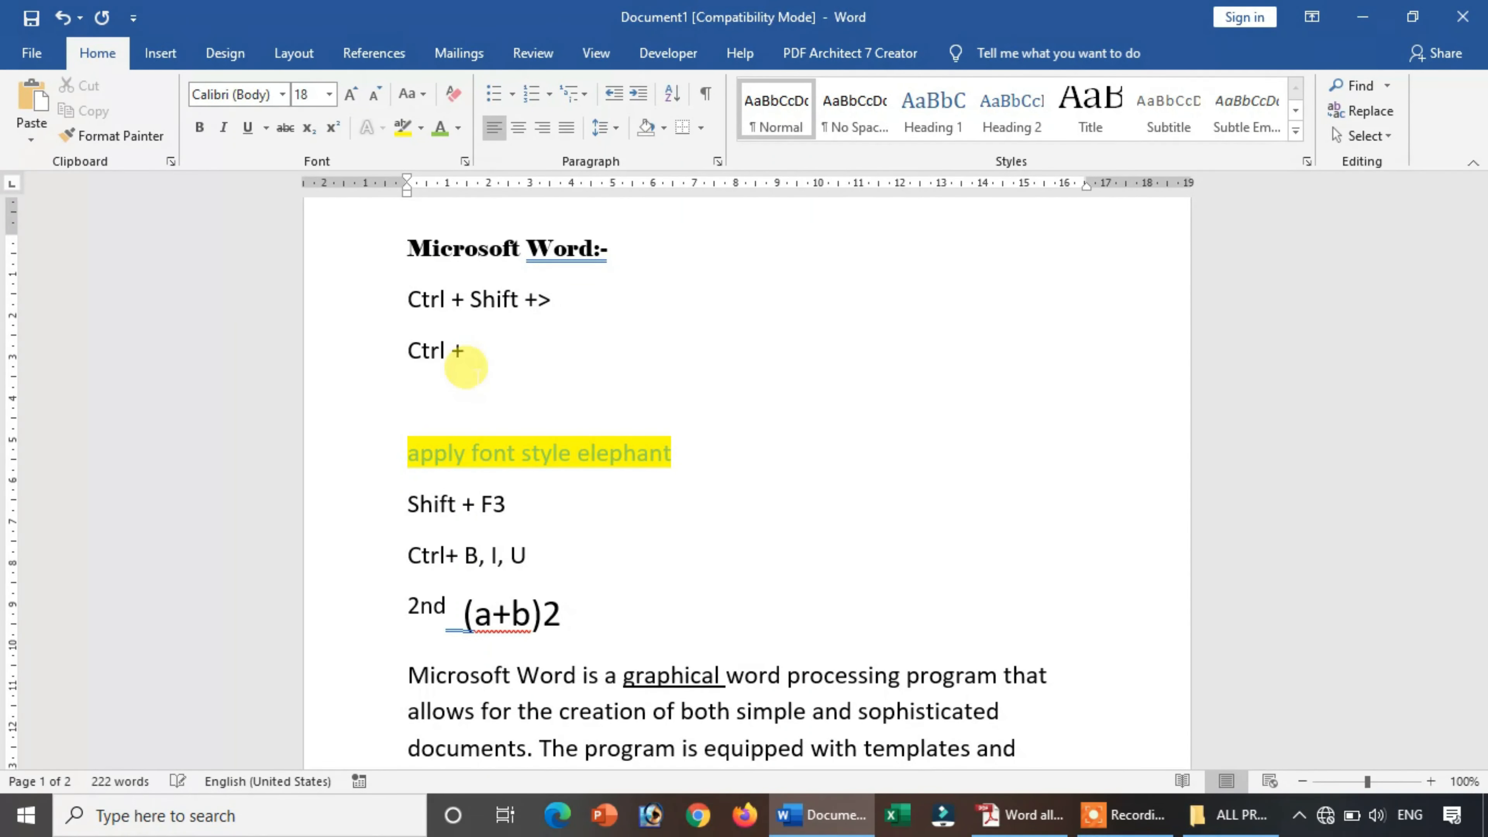
{"action": "type", "text": " C"}
{"action": "key", "text": "Return"}
{"action": "type", "text": "Ctrl="}
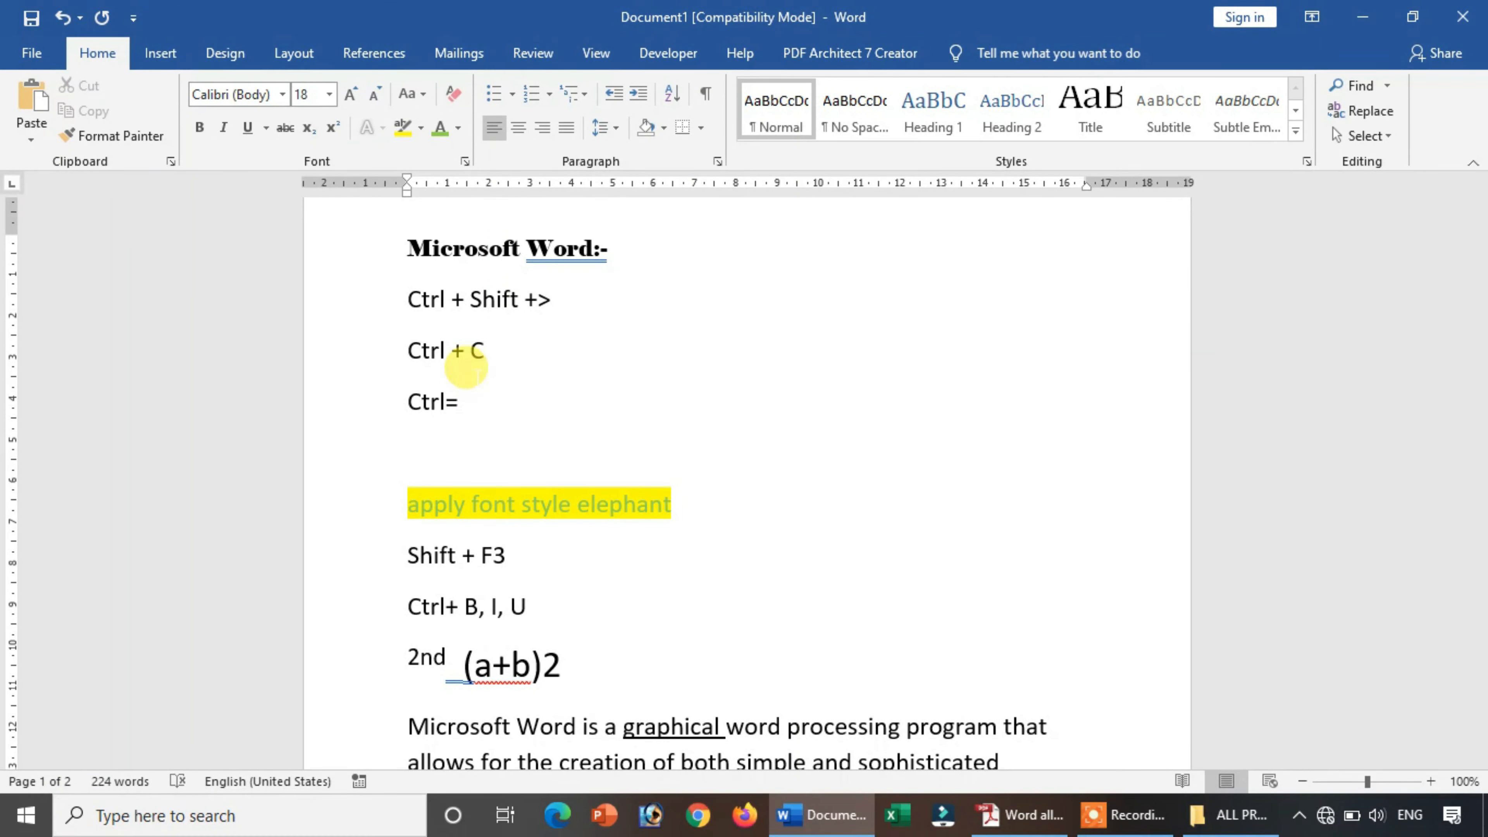
{"action": "key", "text": "BackSpace"}
{"action": "type", "text": "+V"}
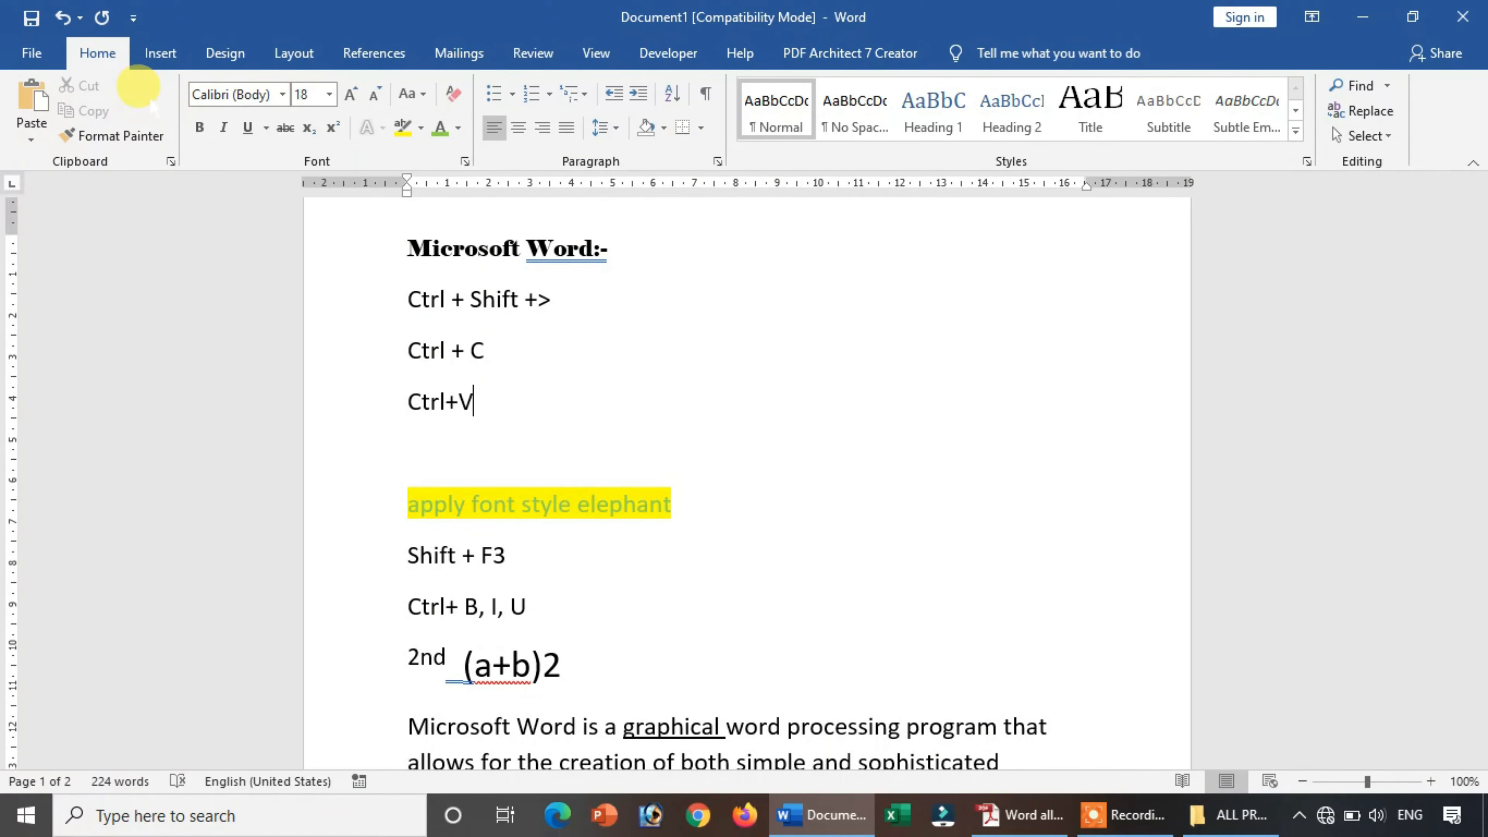
Step: Cut "Microsoft Word" from the heading and paste it back in the same place
{"action": "left_click_drag", "start_coordinate": [559, 240], "coordinate": [410, 244]}
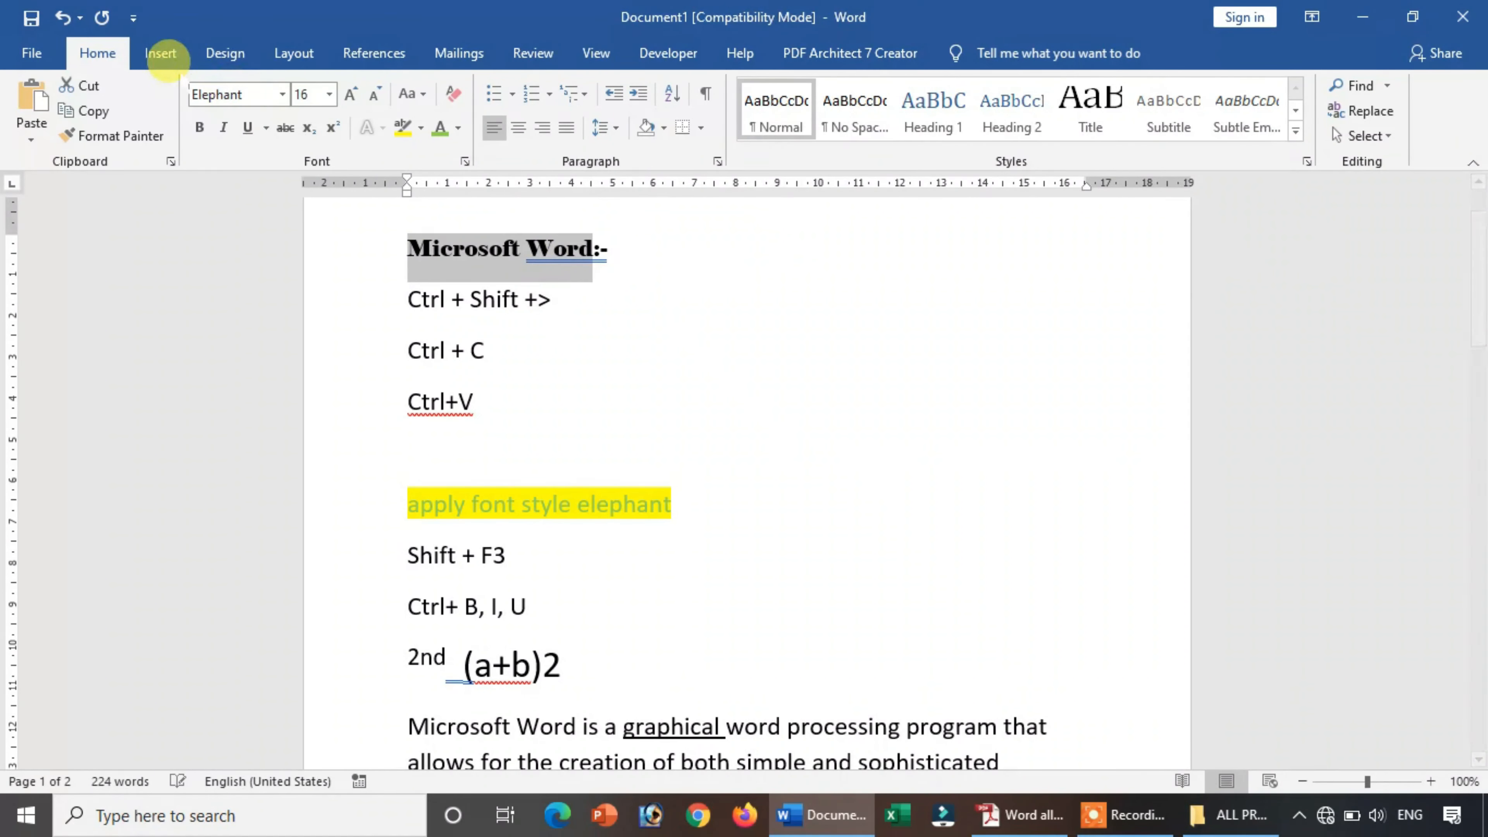
{"action": "left_click", "coordinate": [80, 83]}
{"action": "key", "text": "ctrl+v"}
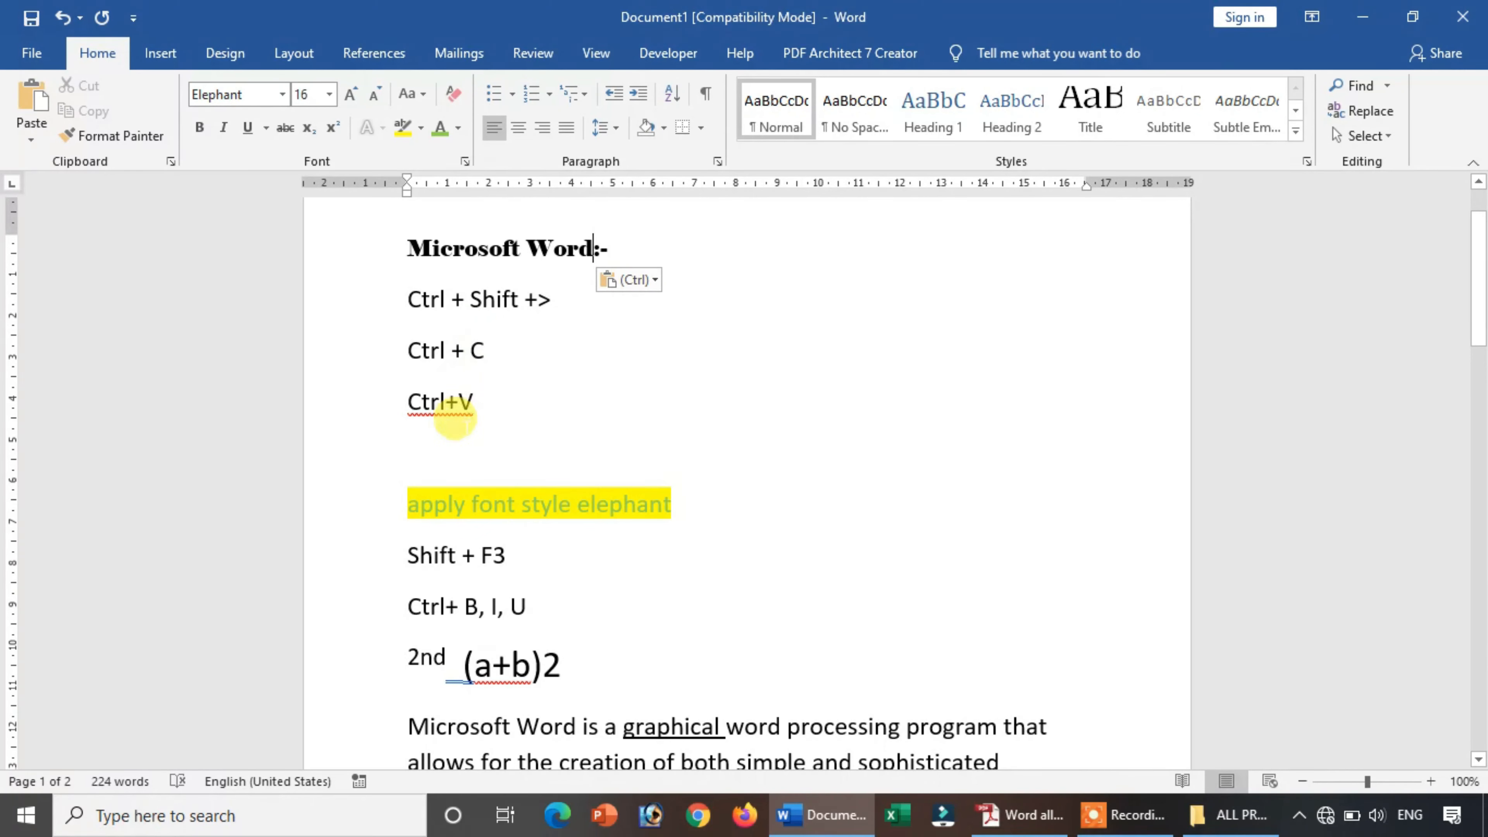
Step: Copy the formatting of "elephant" onto the "Ctrl+ B, I, U" line with Format Painter
{"action": "left_click", "coordinate": [442, 434]}
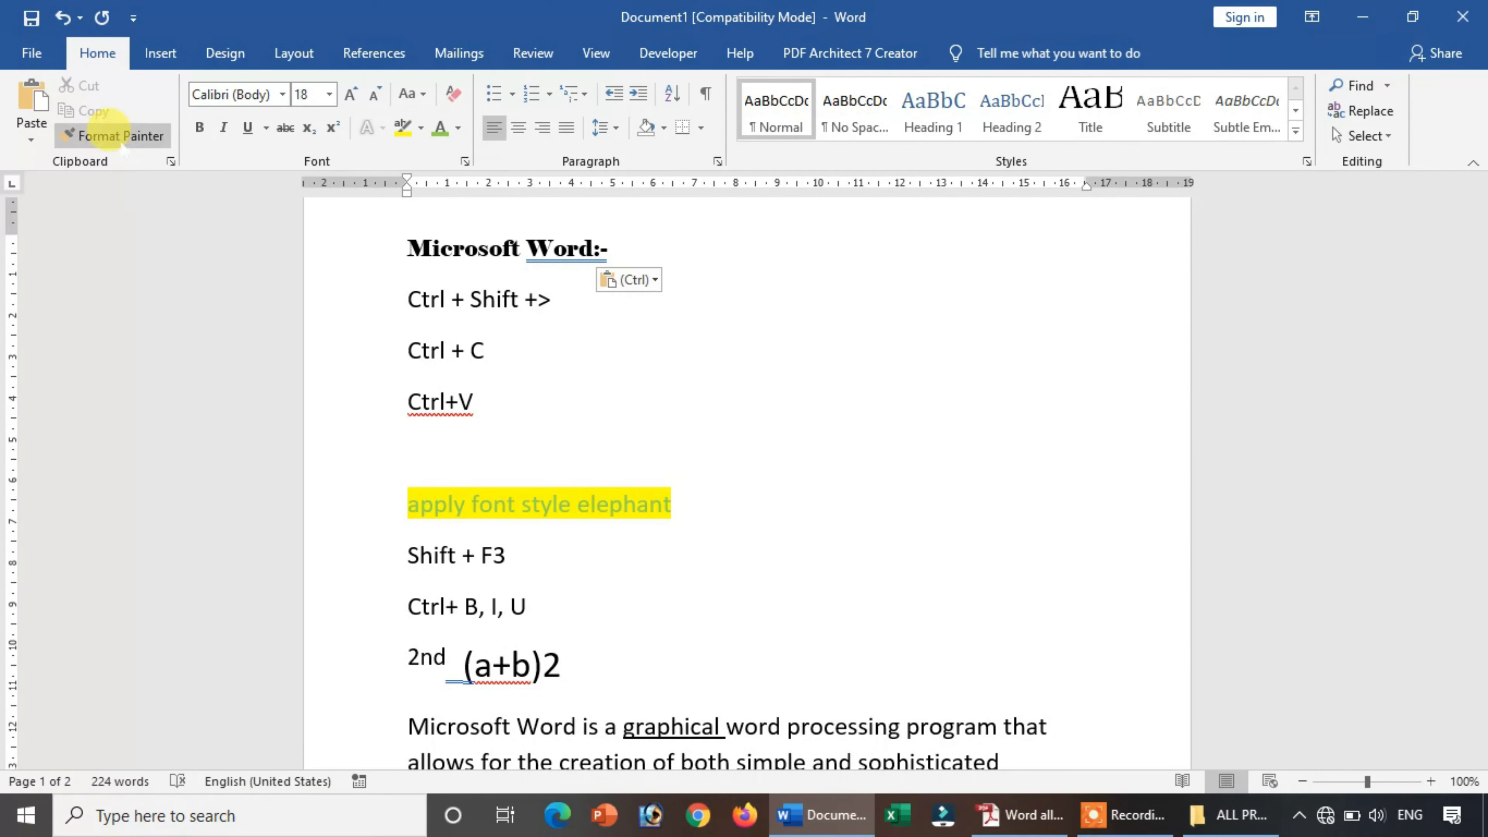
{"action": "left_click_drag", "start_coordinate": [659, 502], "coordinate": [573, 499]}
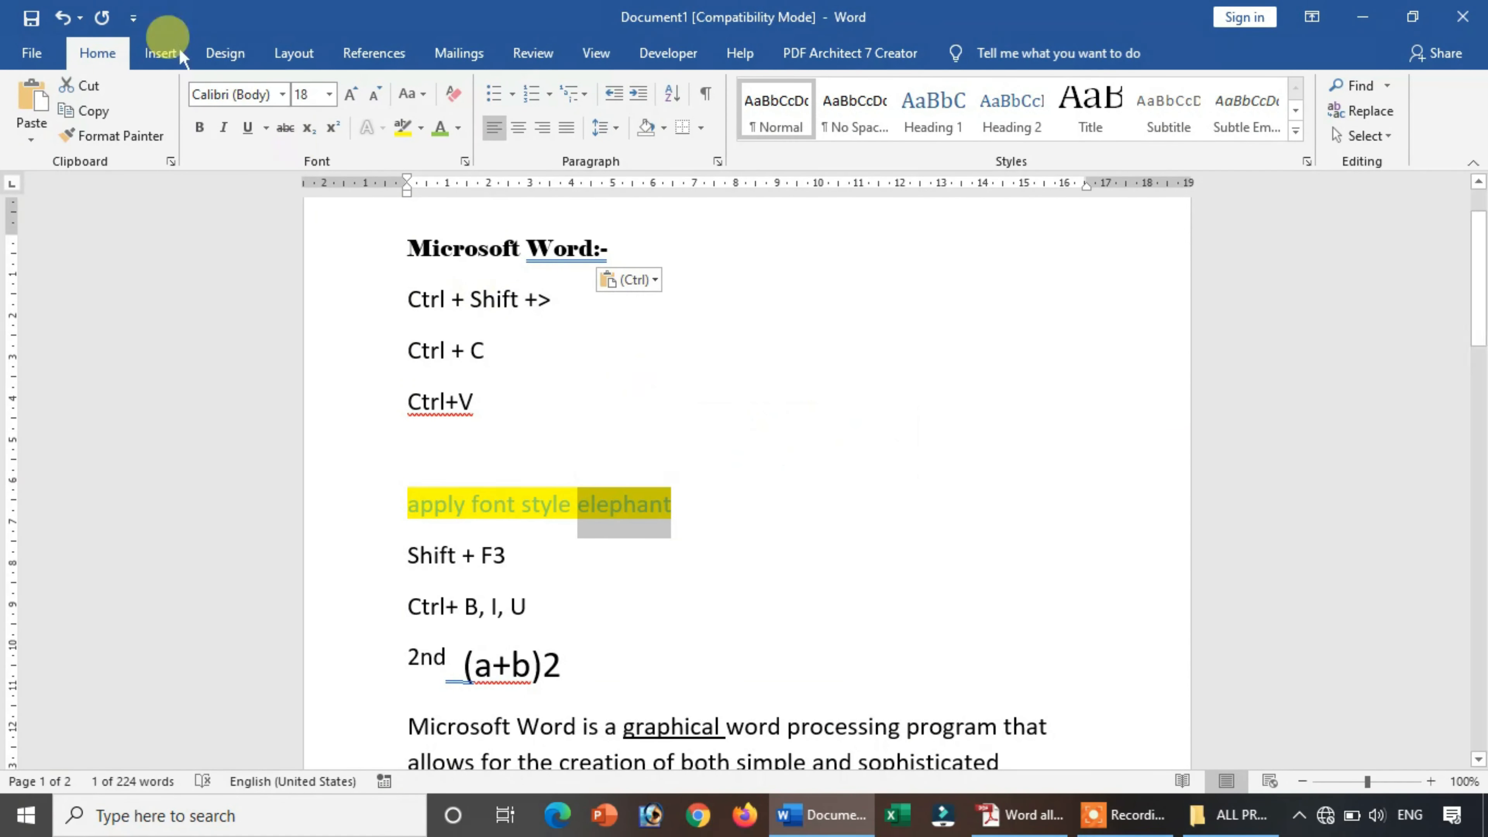
{"action": "left_click", "coordinate": [102, 136]}
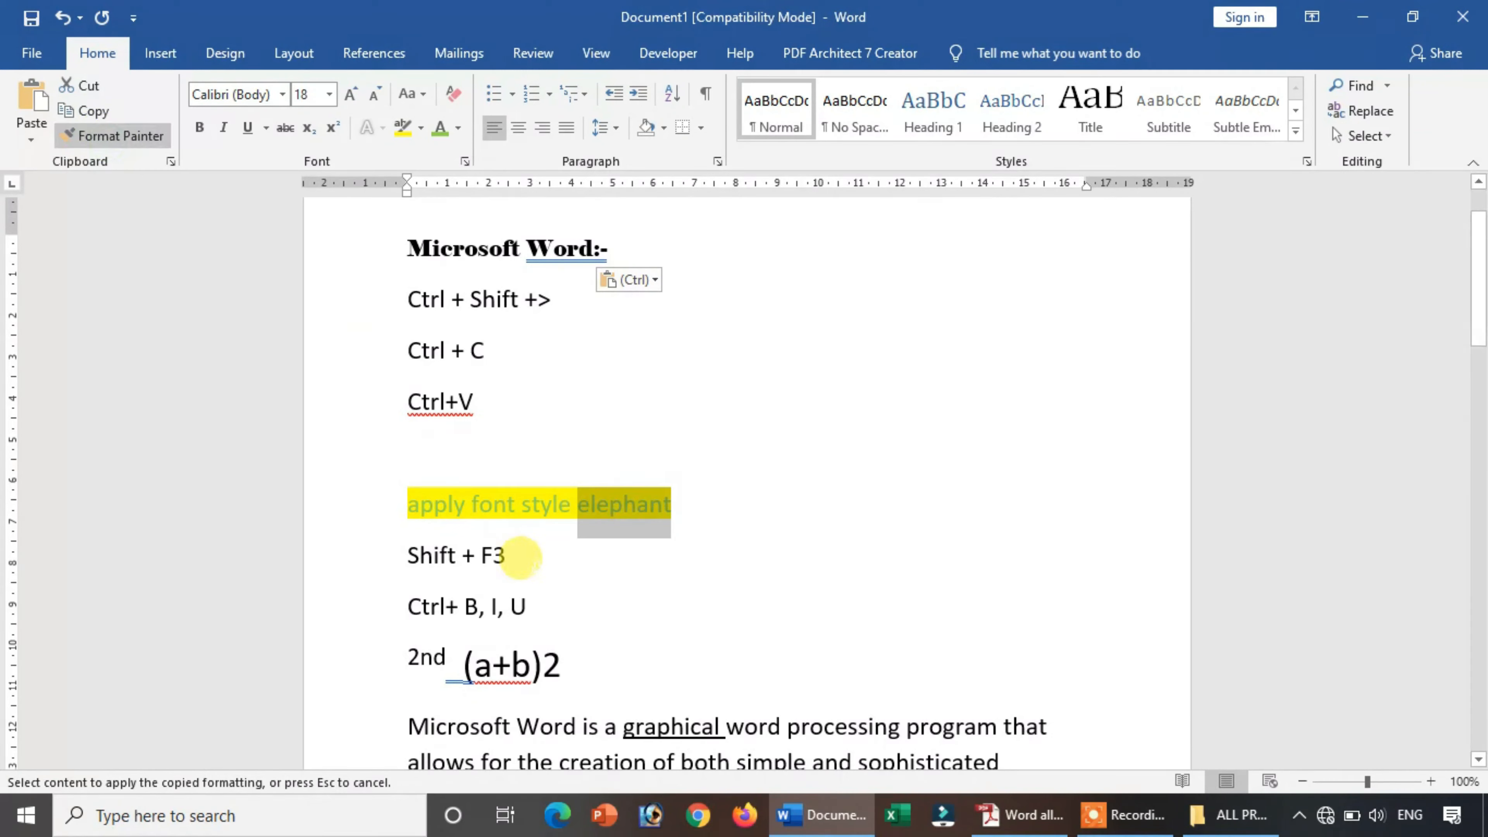
{"action": "mouse_move", "coordinate": [526, 607]}
{"action": "left_mouse_down"}
{"action": "mouse_move", "coordinate": [374, 623]}
{"action": "mouse_move", "coordinate": [384, 607]}
{"action": "left_mouse_up"}
{"action": "left_click", "coordinate": [913, 472]}
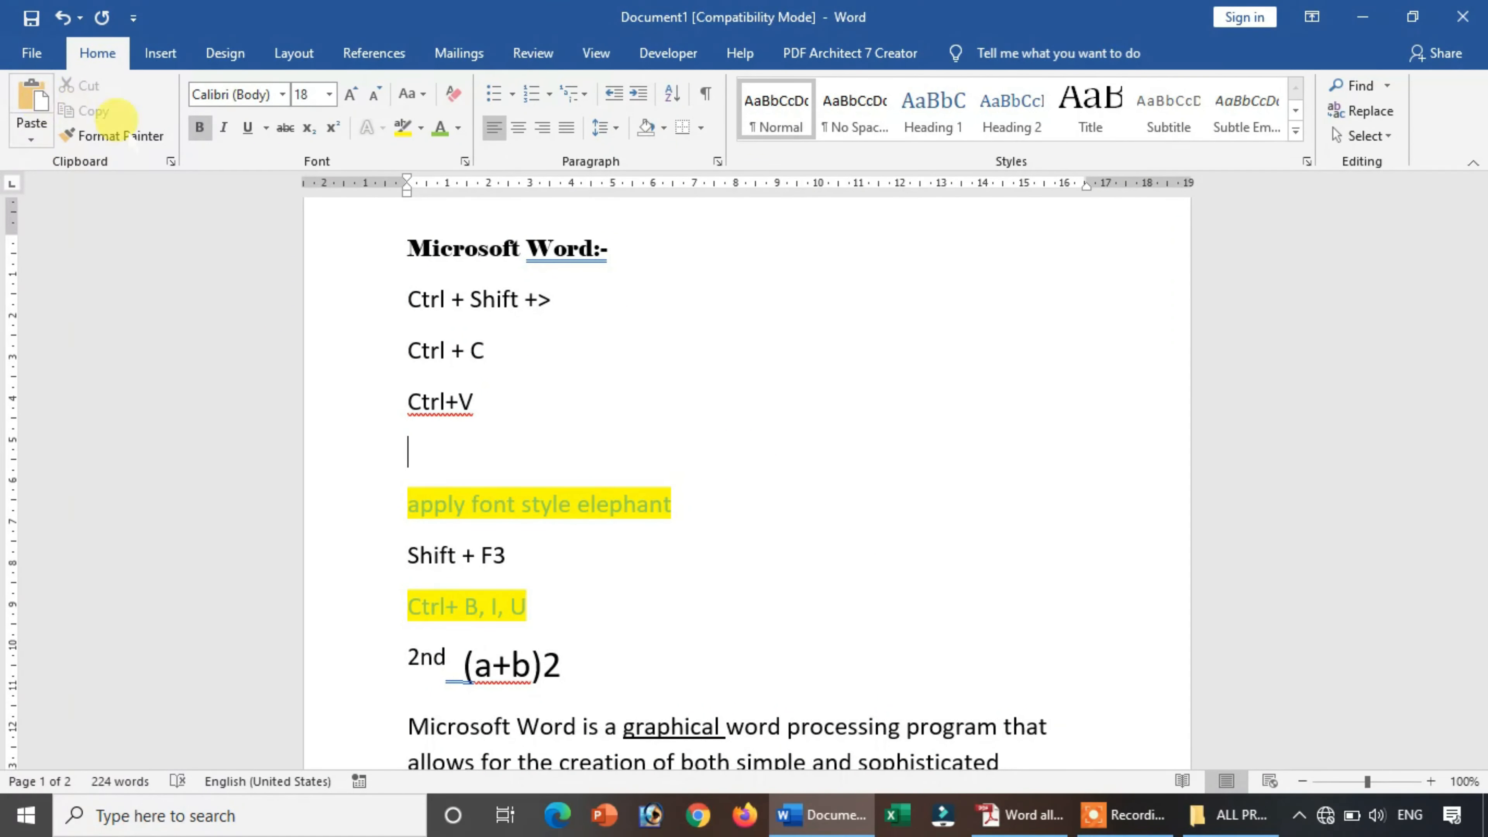
Step: Review the remaining Home Tab topics in Word all osssc.pdf and return to the Word document
{"action": "left_click", "coordinate": [612, 406]}
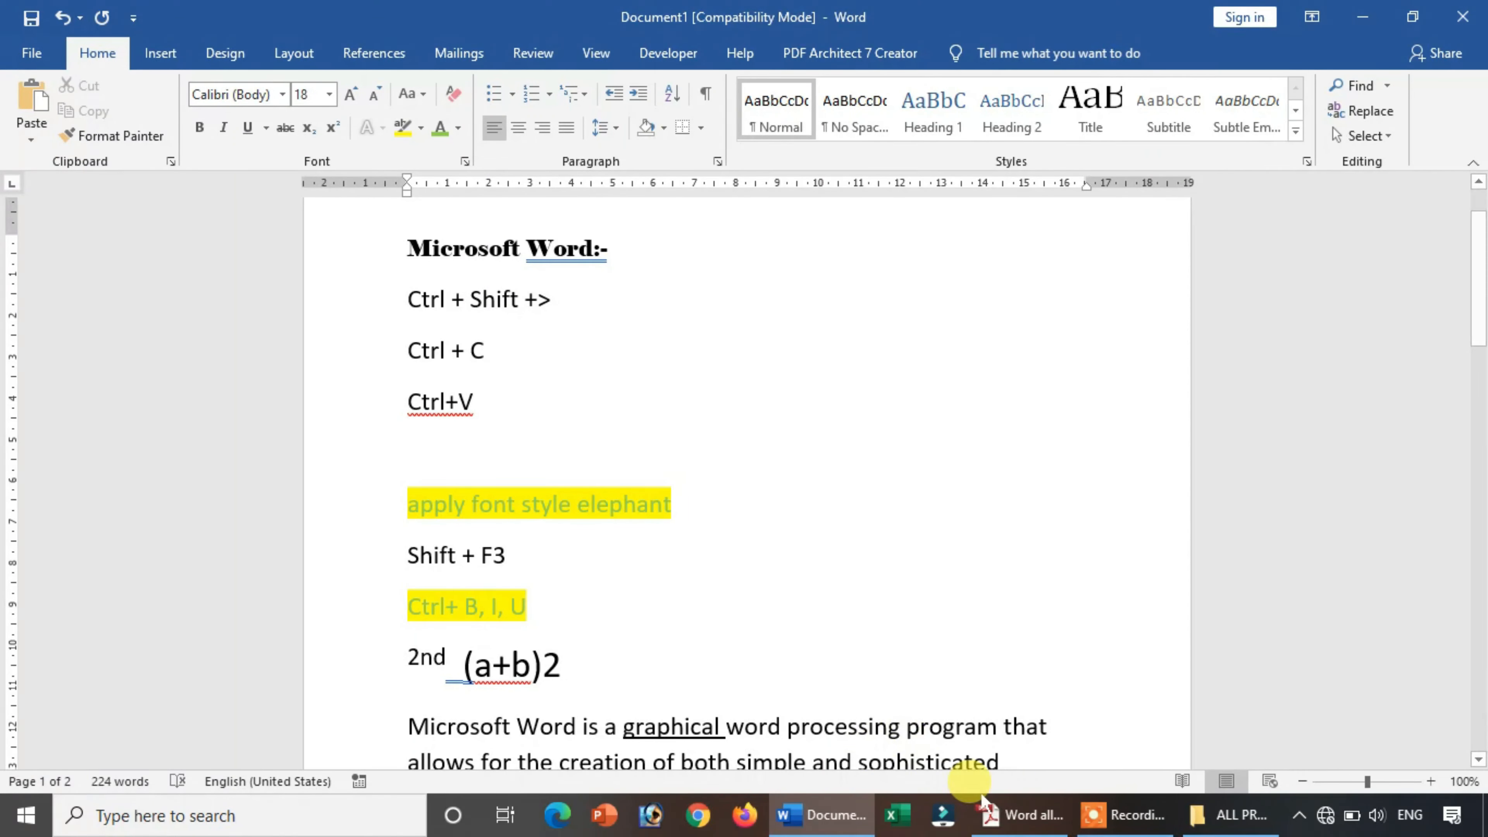
{"action": "left_click", "coordinate": [1019, 816]}
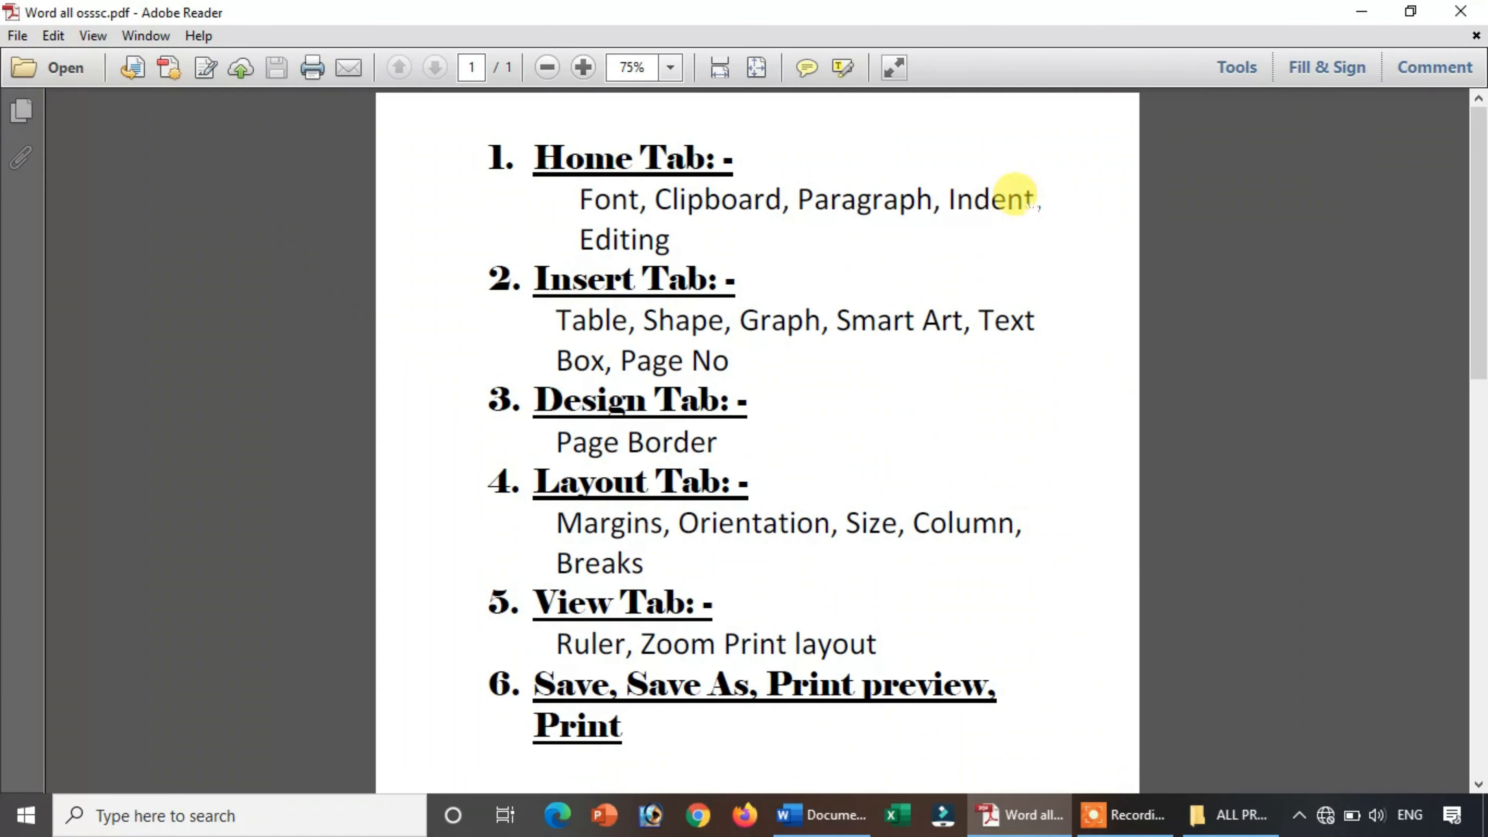
{"action": "left_click", "coordinate": [817, 815]}
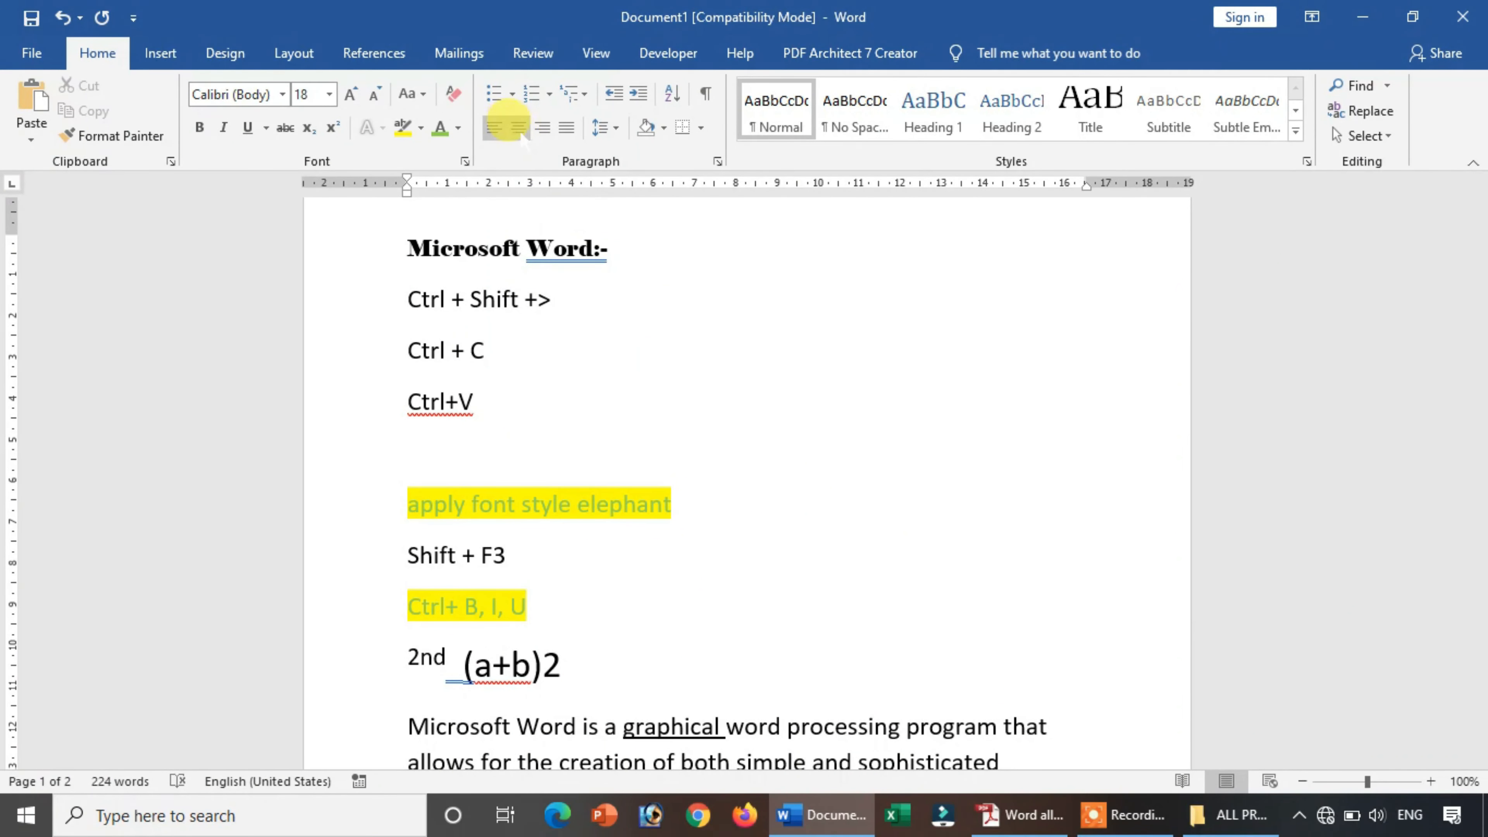
Step: Align the "Microsoft Word:-" heading to the centre, to the right, and finally justify it
{"action": "left_click_drag", "start_coordinate": [485, 350], "coordinate": [524, 136]}
{"action": "left_click", "coordinate": [502, 424]}
{"action": "triple_click", "coordinate": [501, 424]}
{"action": "left_click", "coordinate": [501, 424]}
{"action": "left_click", "coordinate": [519, 129]}
{"action": "left_click", "coordinate": [542, 128]}
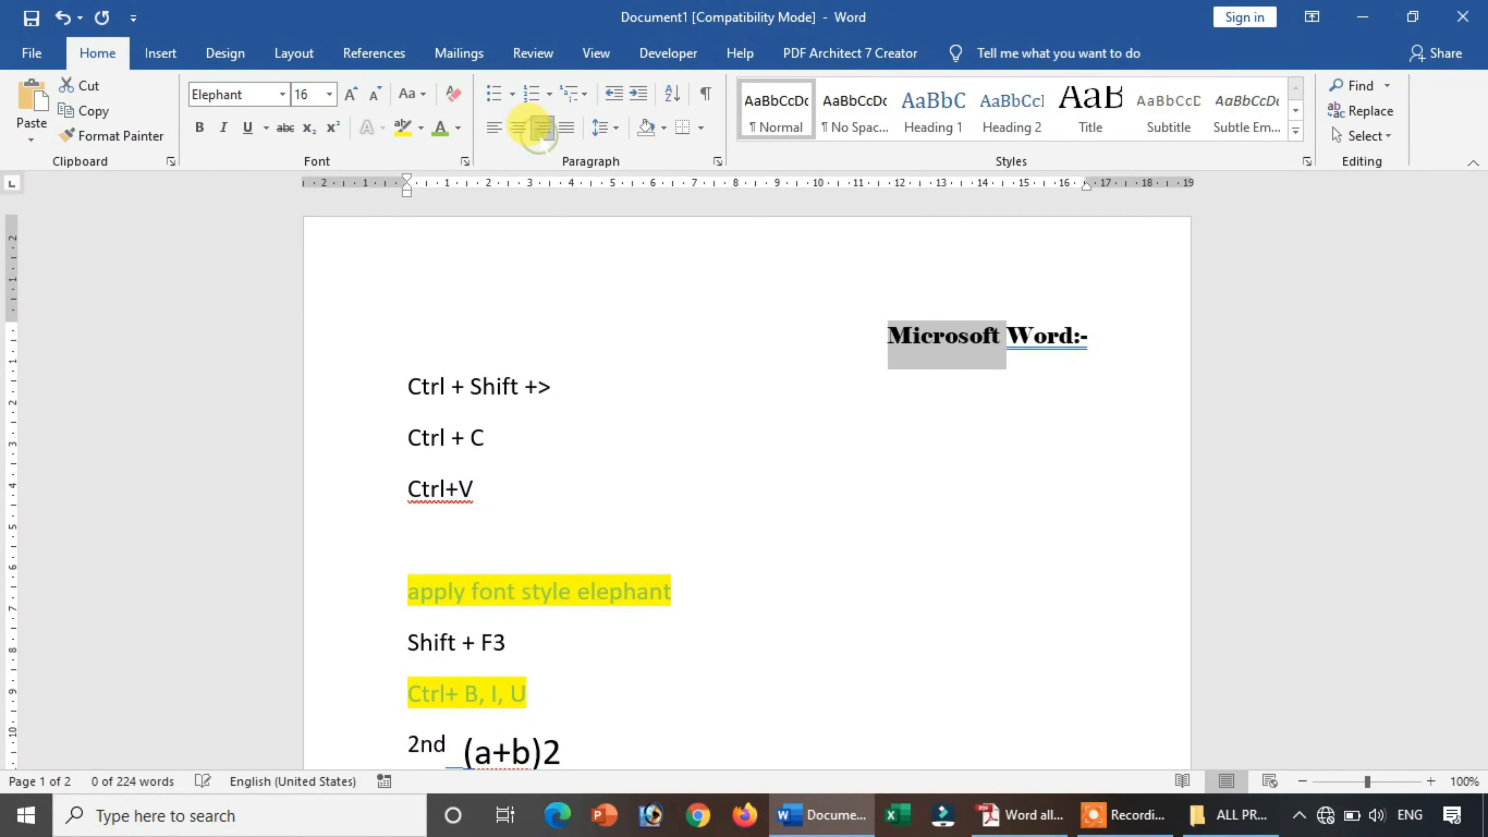
{"action": "left_click", "coordinate": [562, 129]}
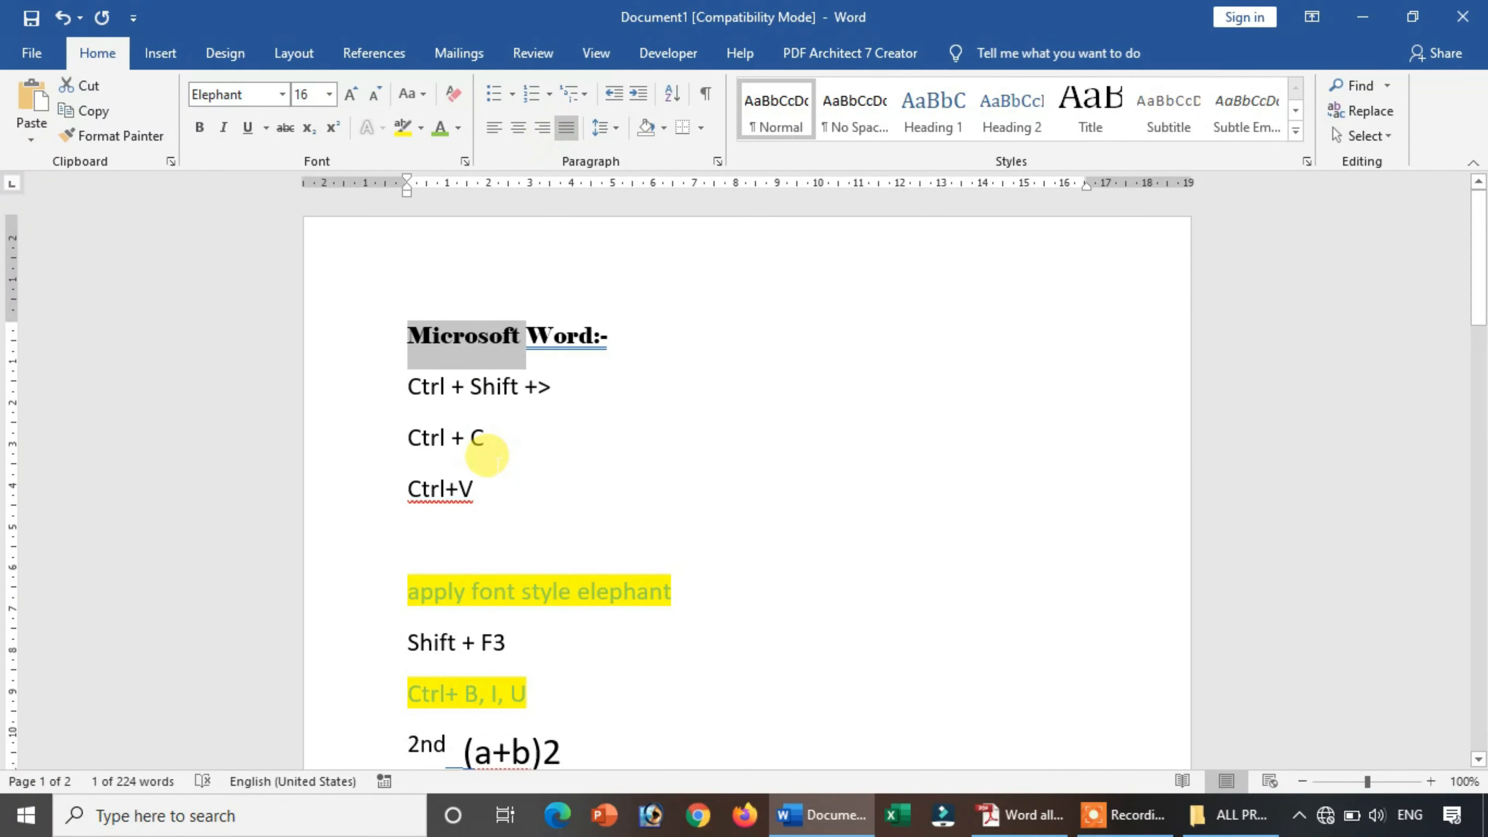
Step: Align the first four lines, from "Microsoft Word:-" to "Ctrl+V", to the right, centre, and finally left
{"action": "left_click", "coordinate": [477, 488]}
{"action": "left_click_drag", "start_coordinate": [472, 478], "coordinate": [376, 332]}
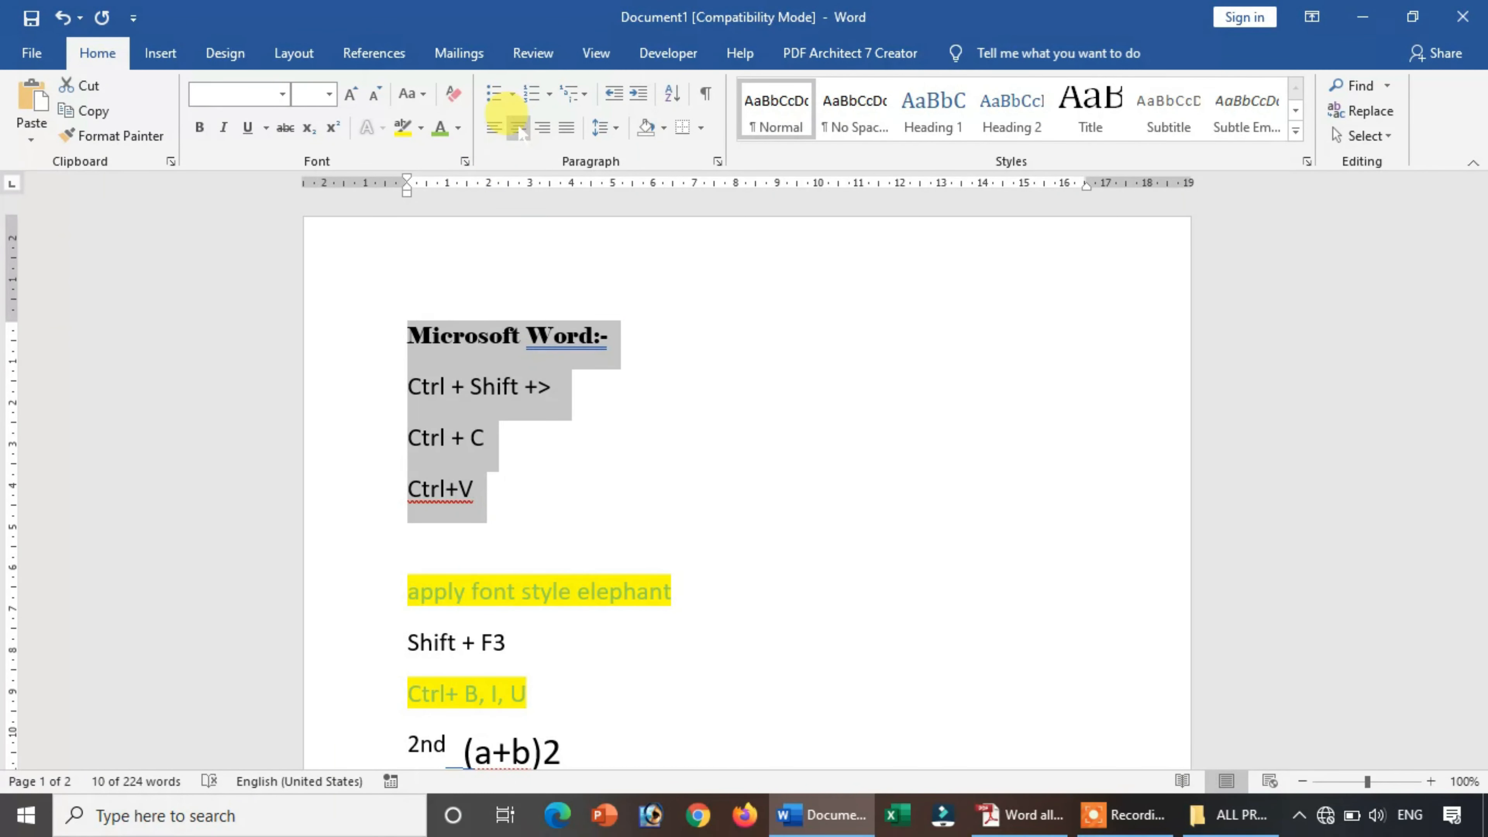
{"action": "left_click", "coordinate": [542, 127]}
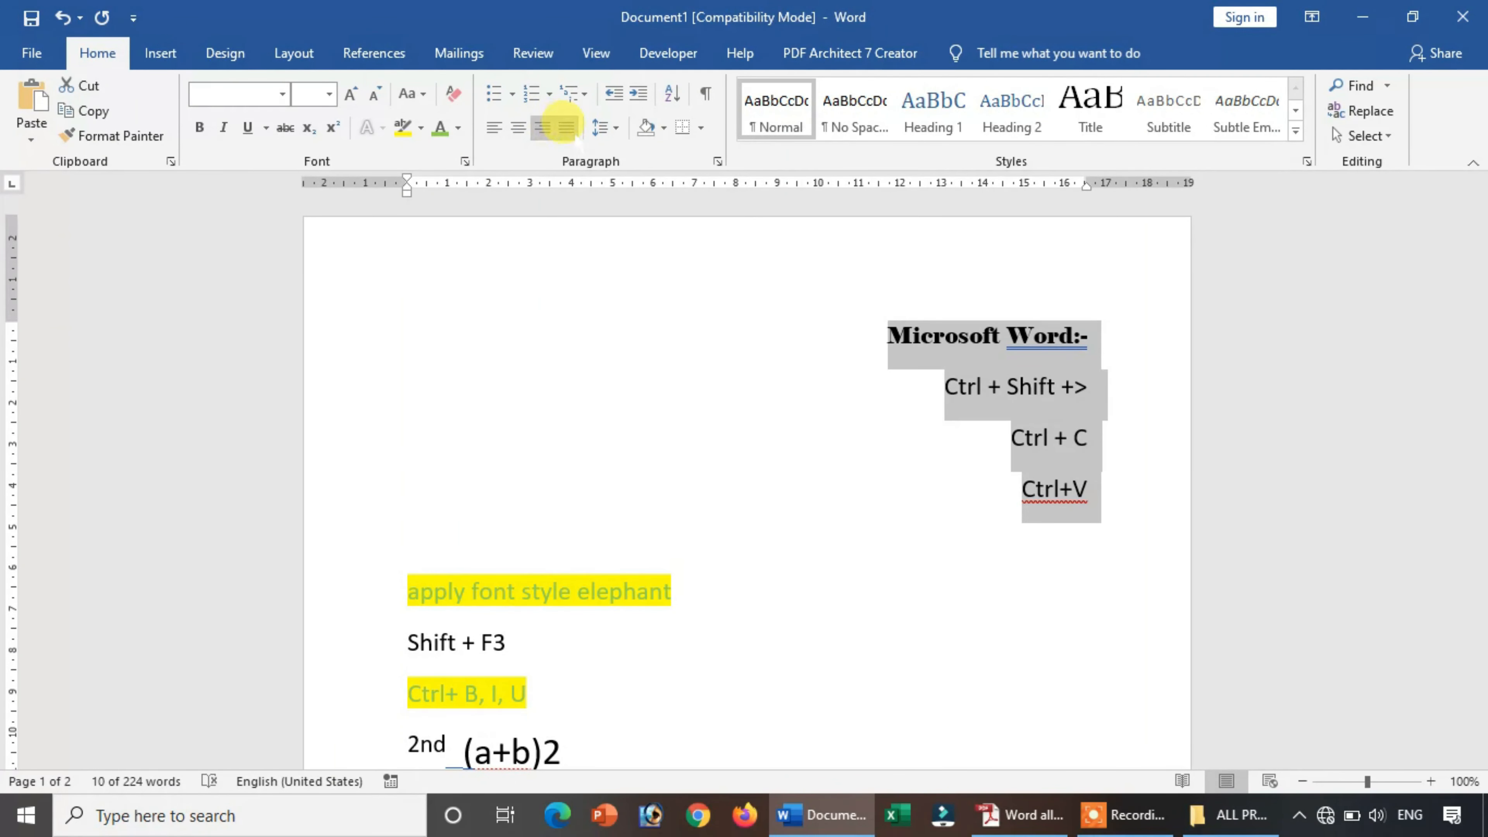
{"action": "left_click", "coordinate": [518, 128]}
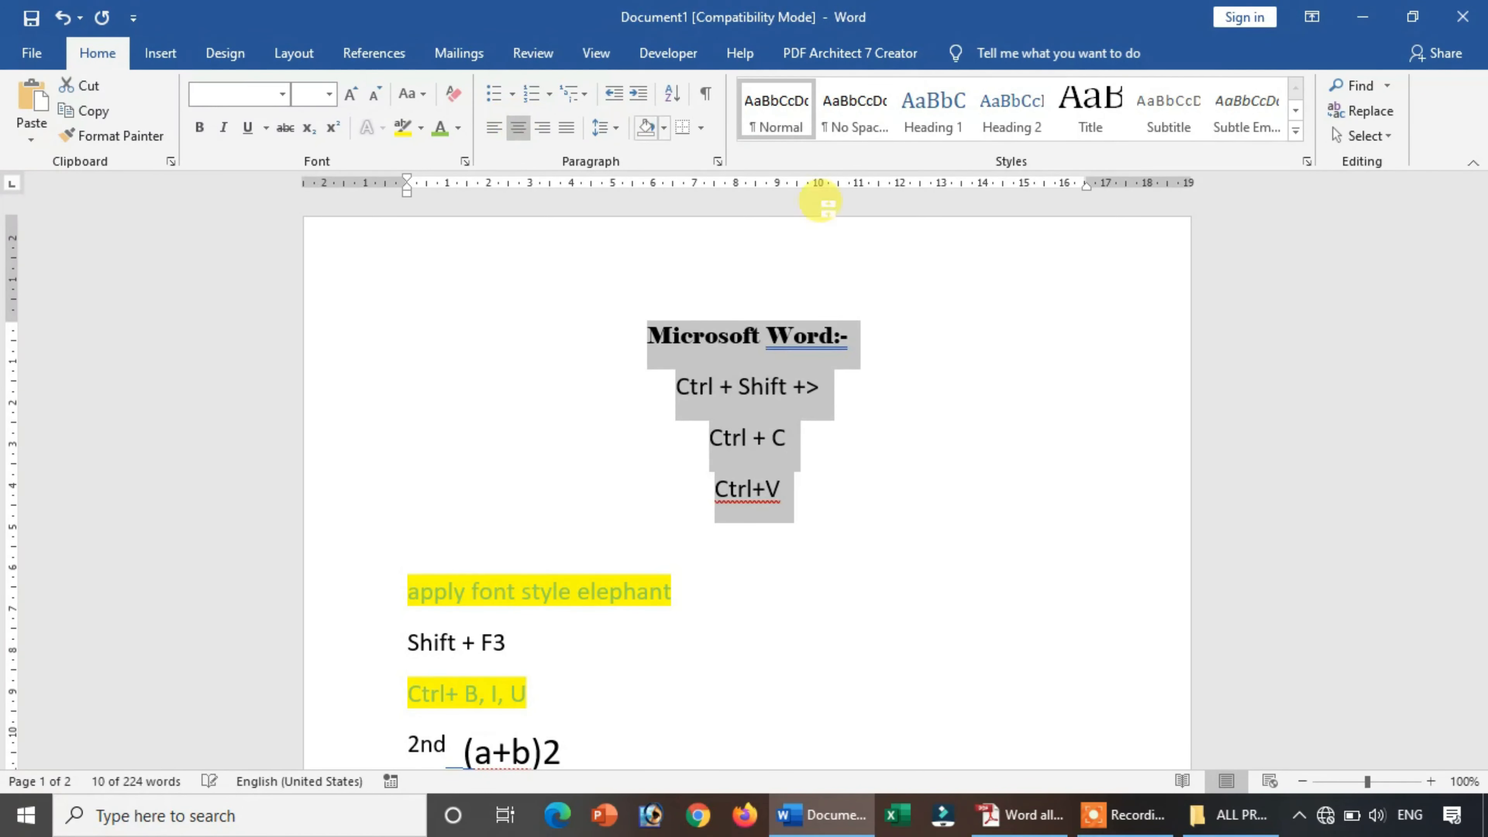
{"action": "left_click", "coordinate": [492, 127]}
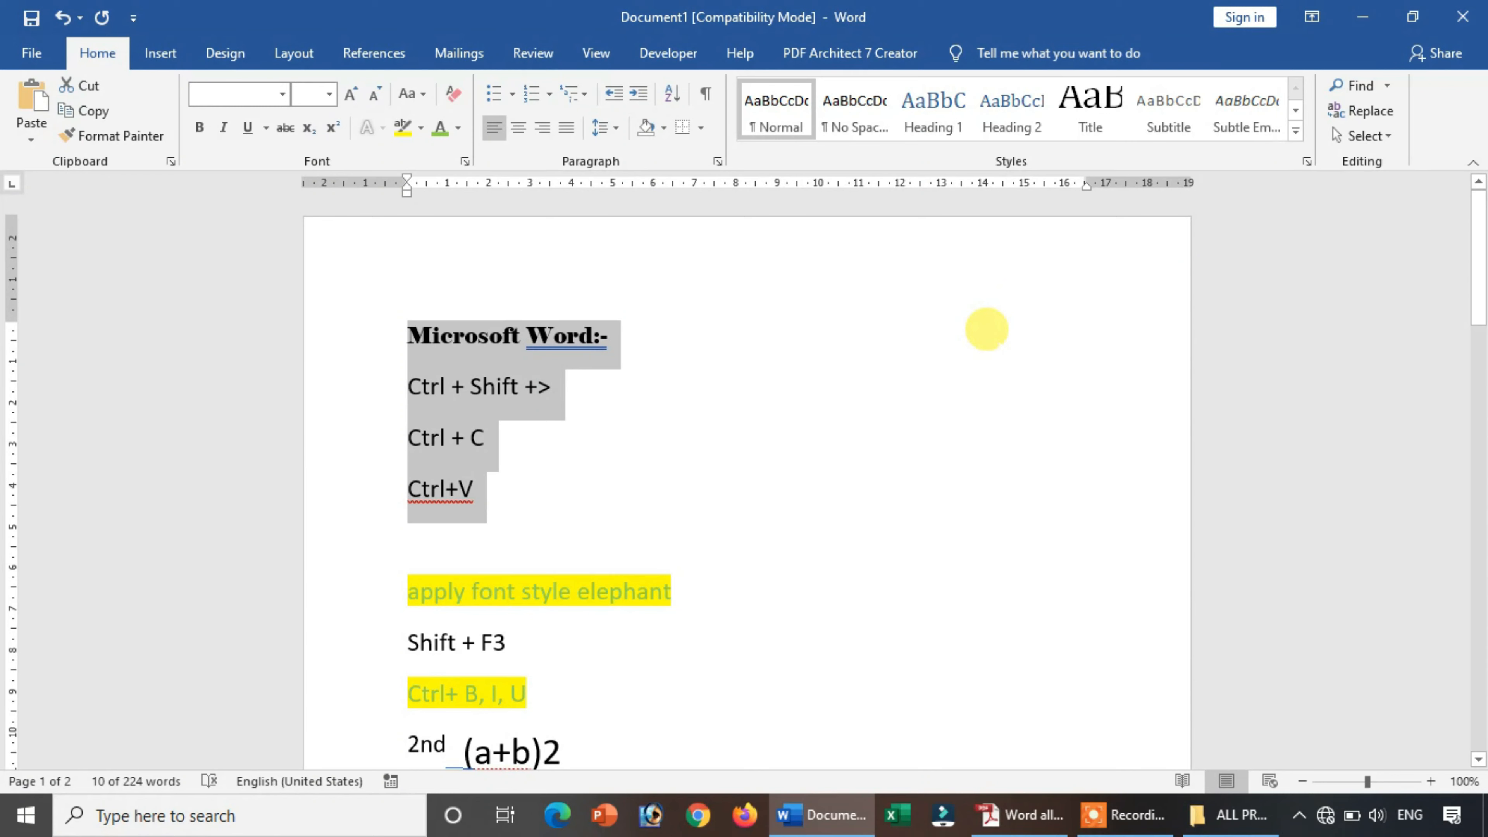
Step: Justify all the text in the document
{"action": "key", "text": "ctrl+a"}
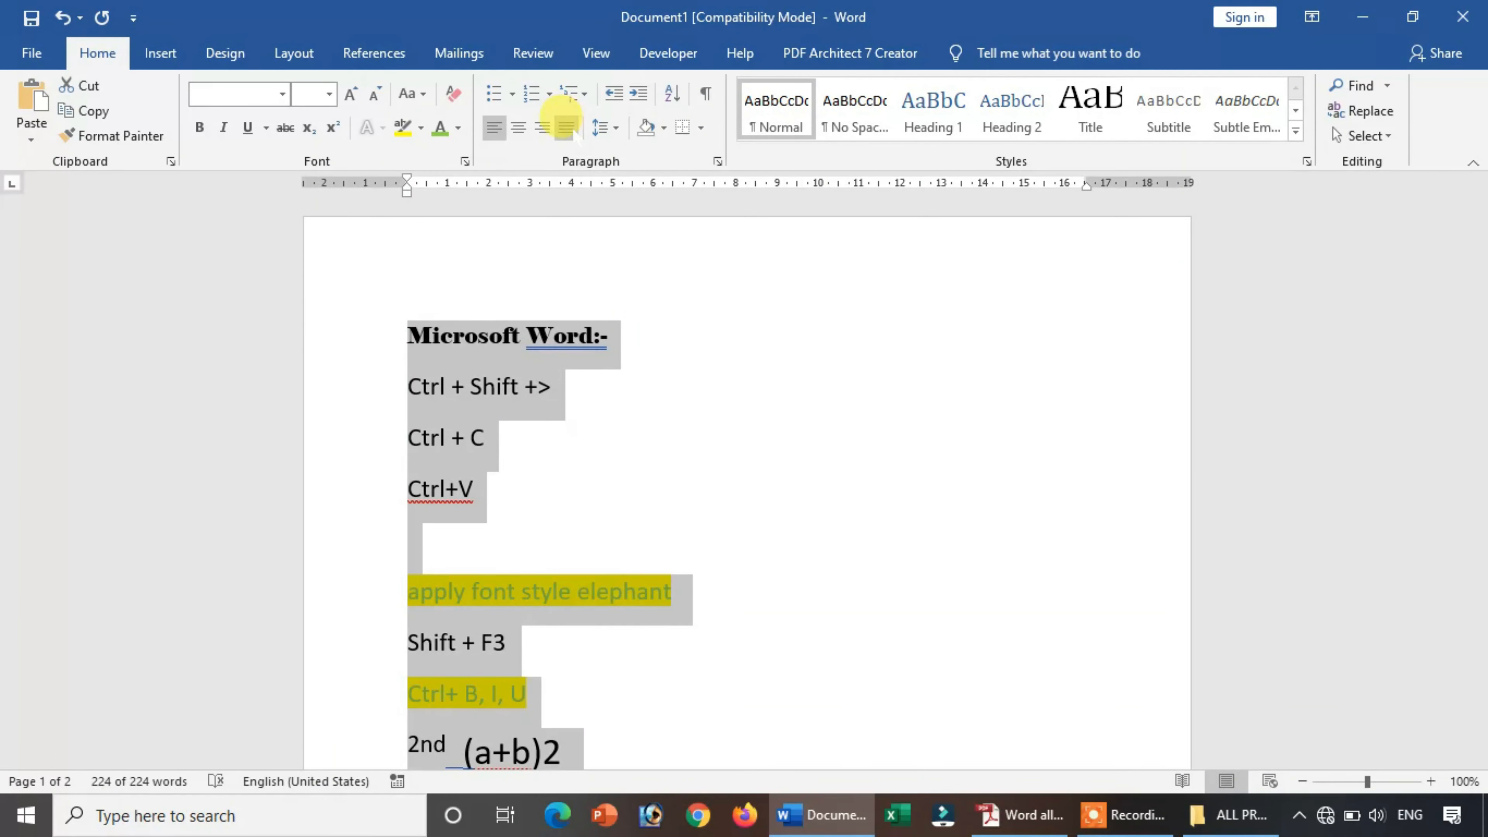
{"action": "left_click_drag", "start_coordinate": [1462, 271], "coordinate": [1479, 408]}
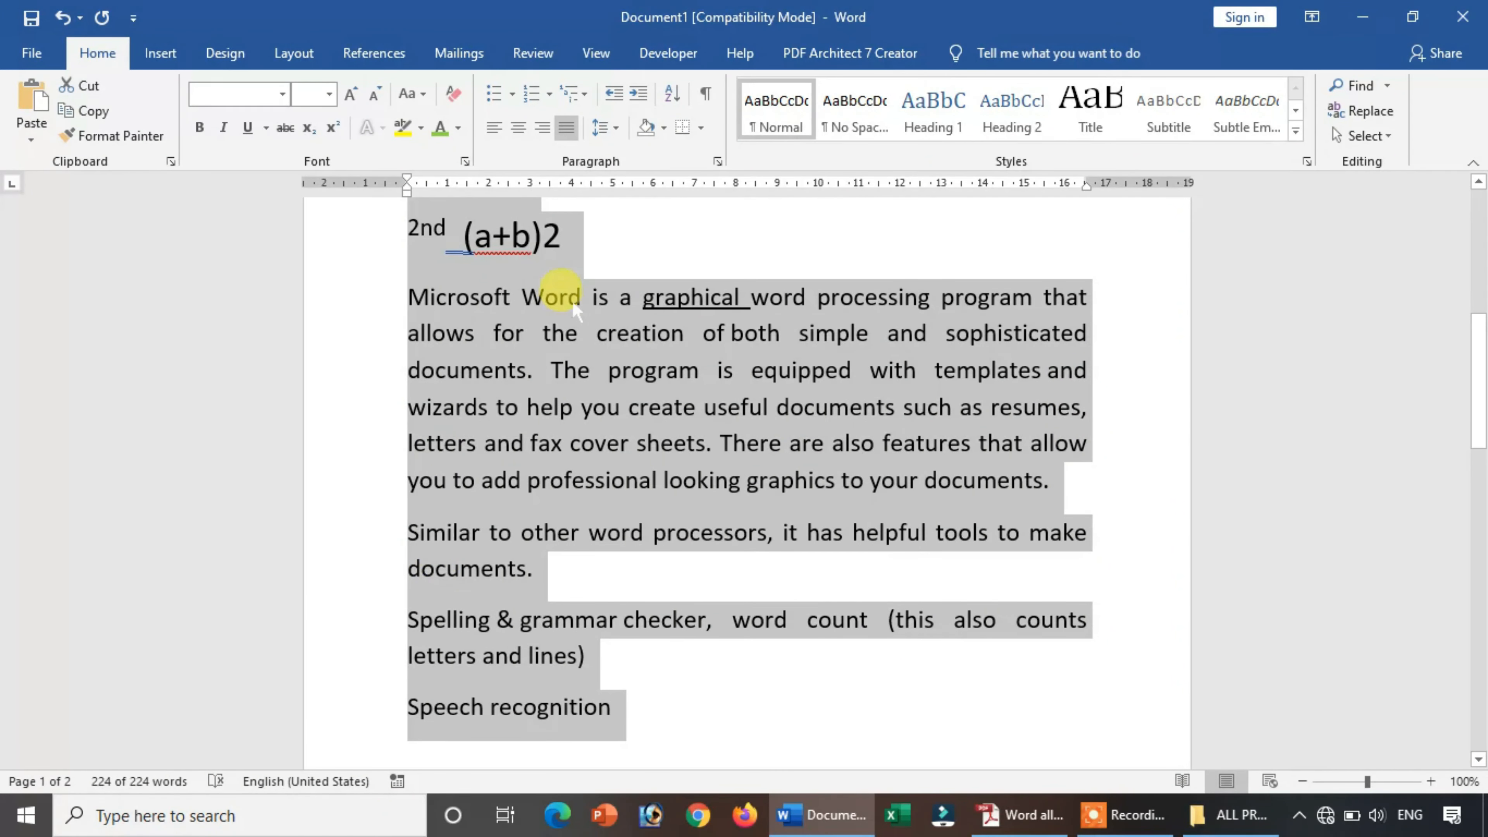
Step: Add the line "Ctrl +L,R,J,E" below the "2nd (a+b)2" line
{"action": "left_click", "coordinate": [579, 237]}
{"action": "key", "text": "Return"}
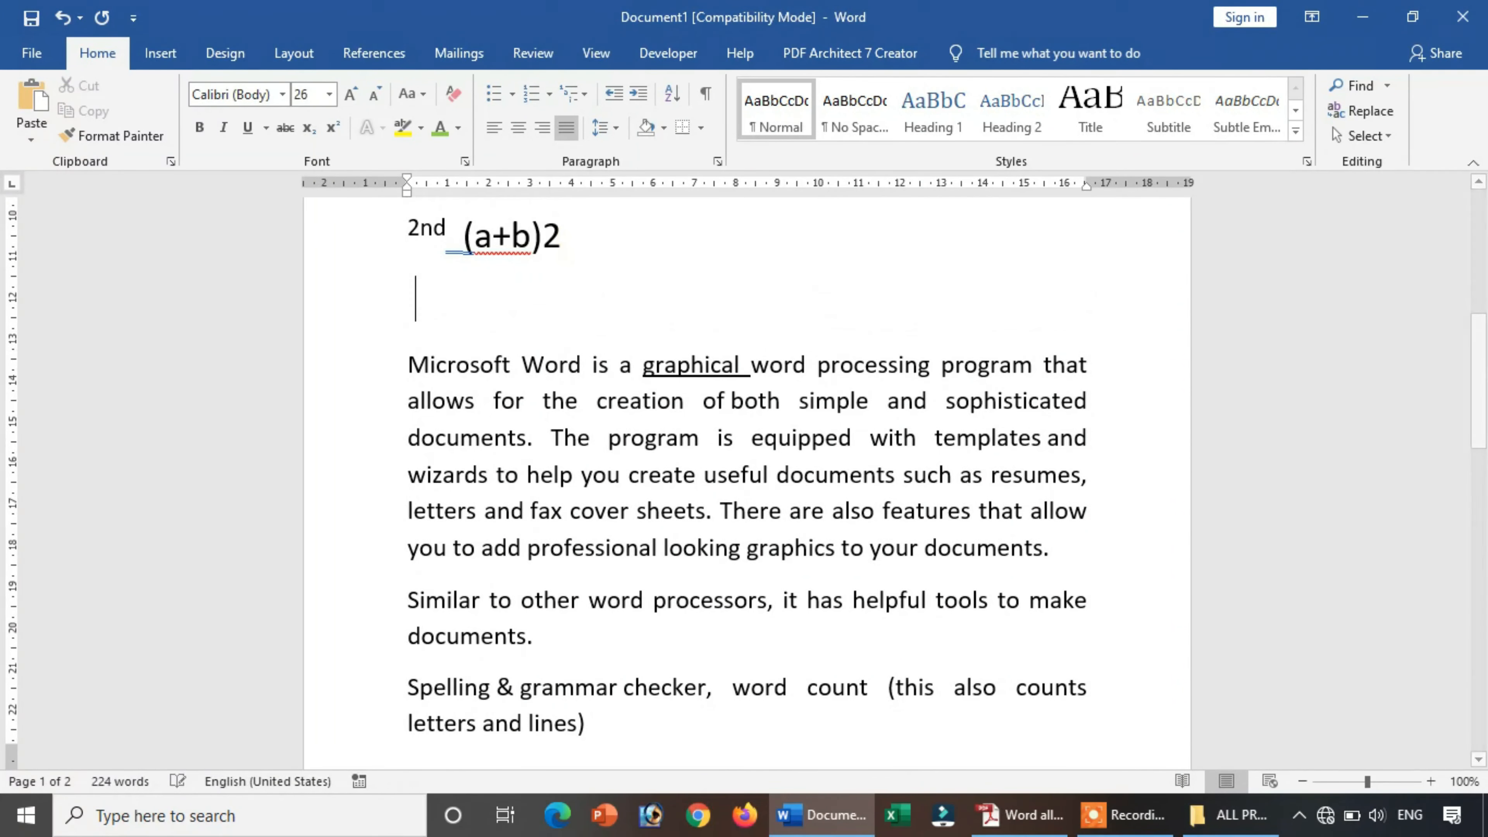
{"action": "type", "text": "Ctrl"}
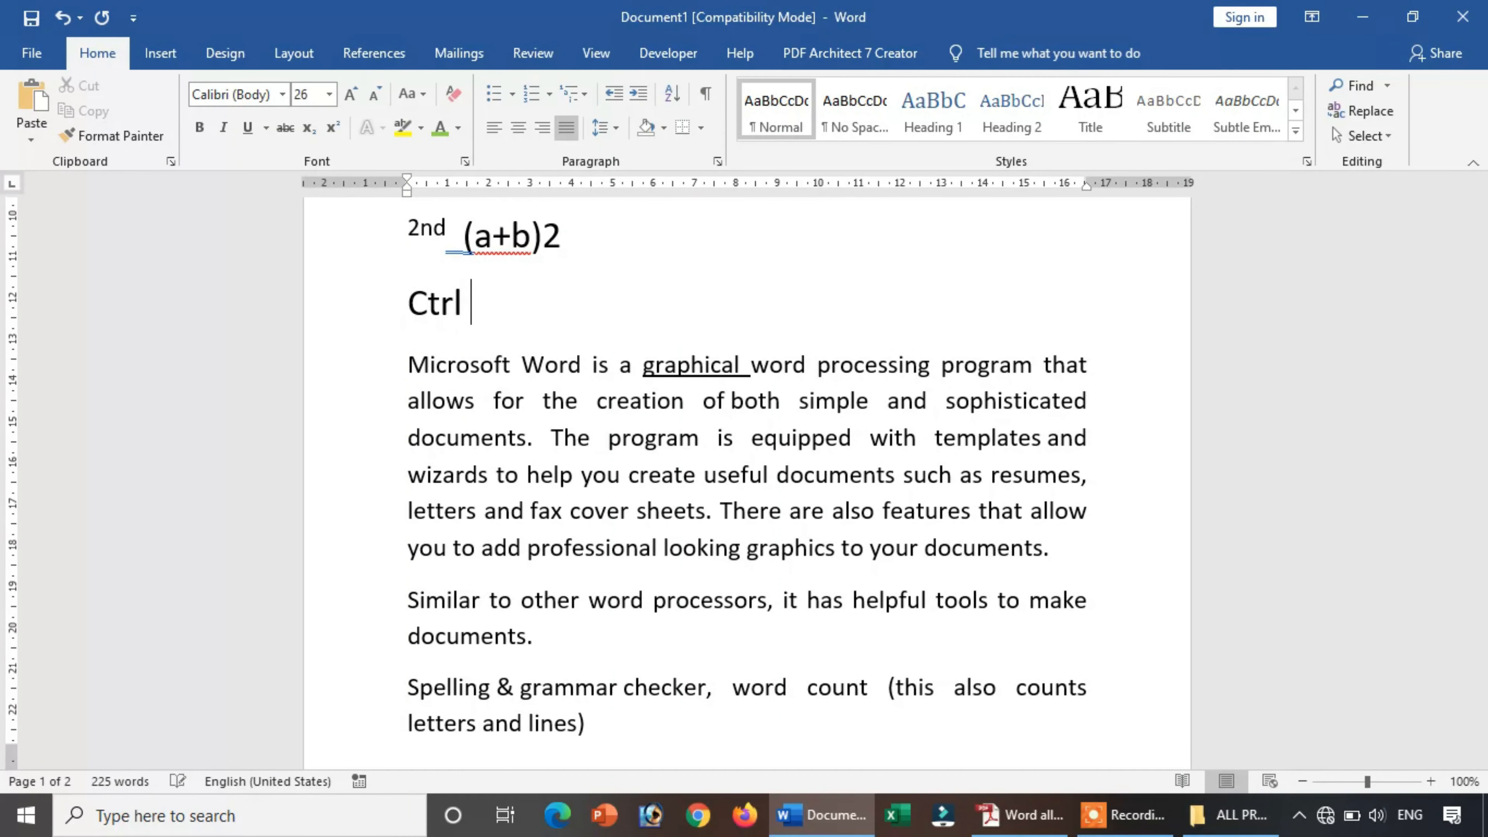
{"action": "type", "text": " +"}
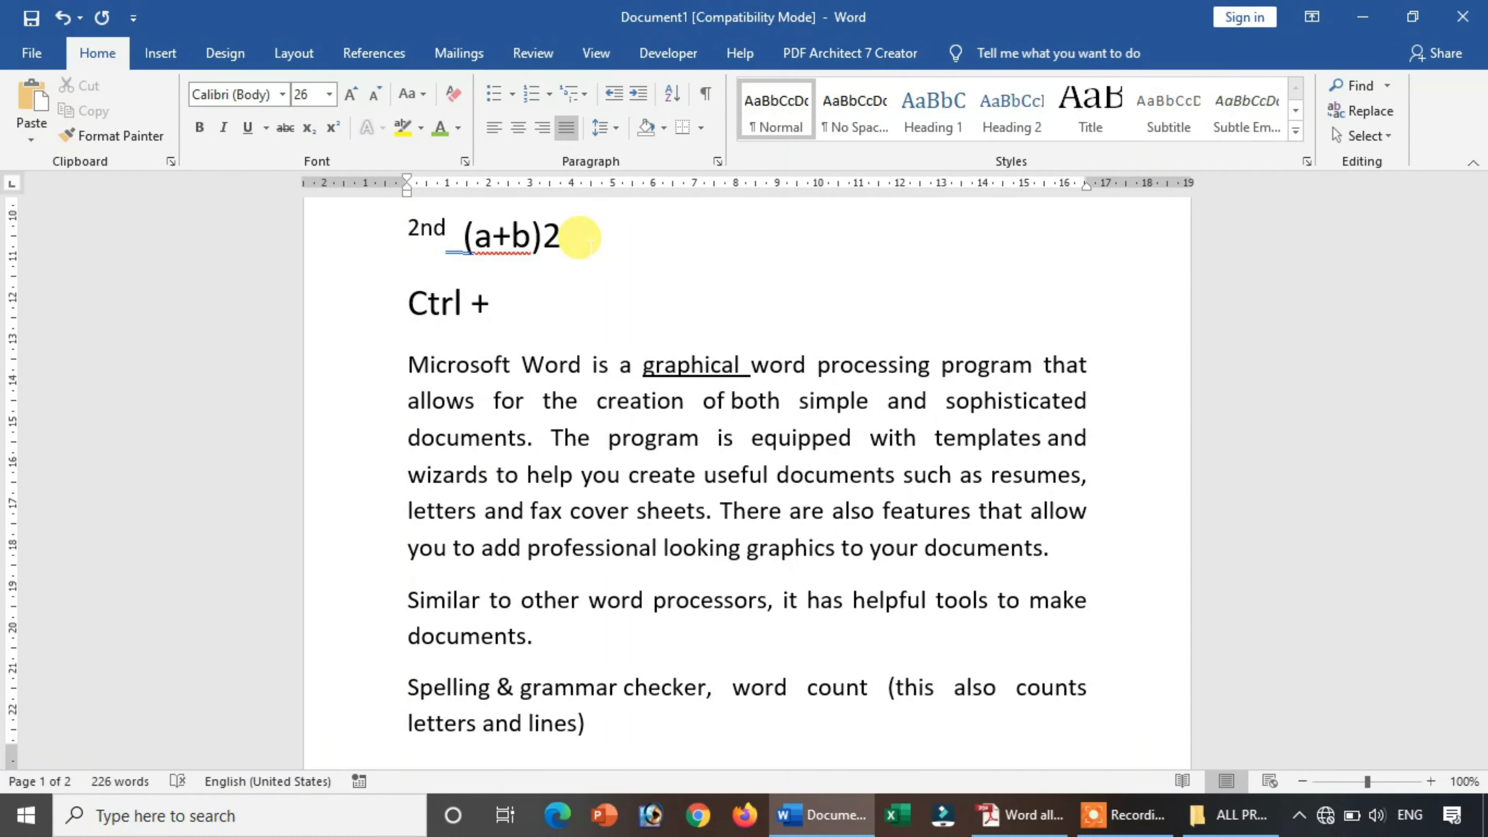
{"action": "type", "text": "L,R,J,E"}
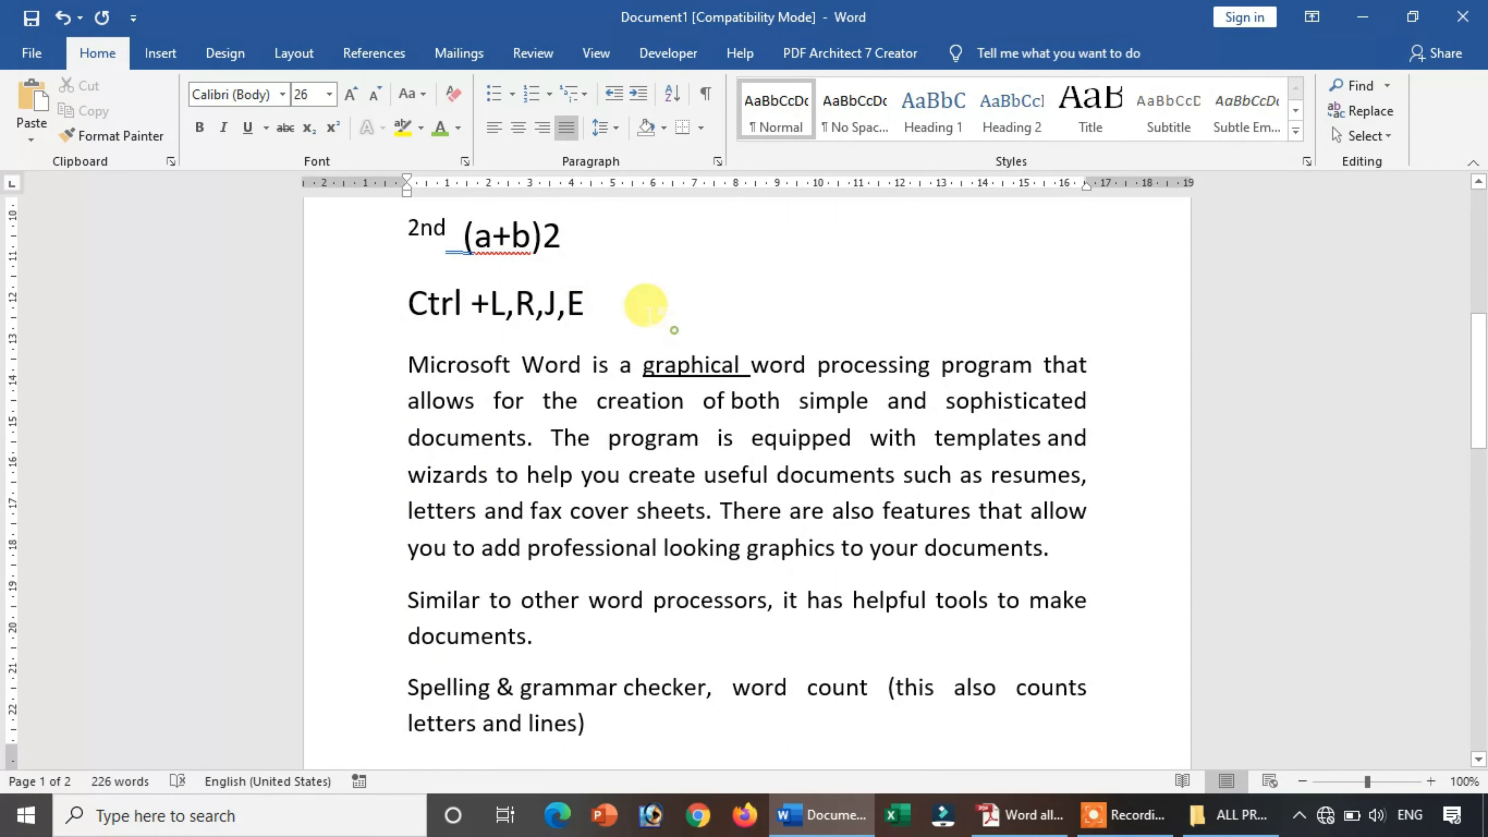
{"action": "left_click_drag", "start_coordinate": [651, 309], "coordinate": [392, 293]}
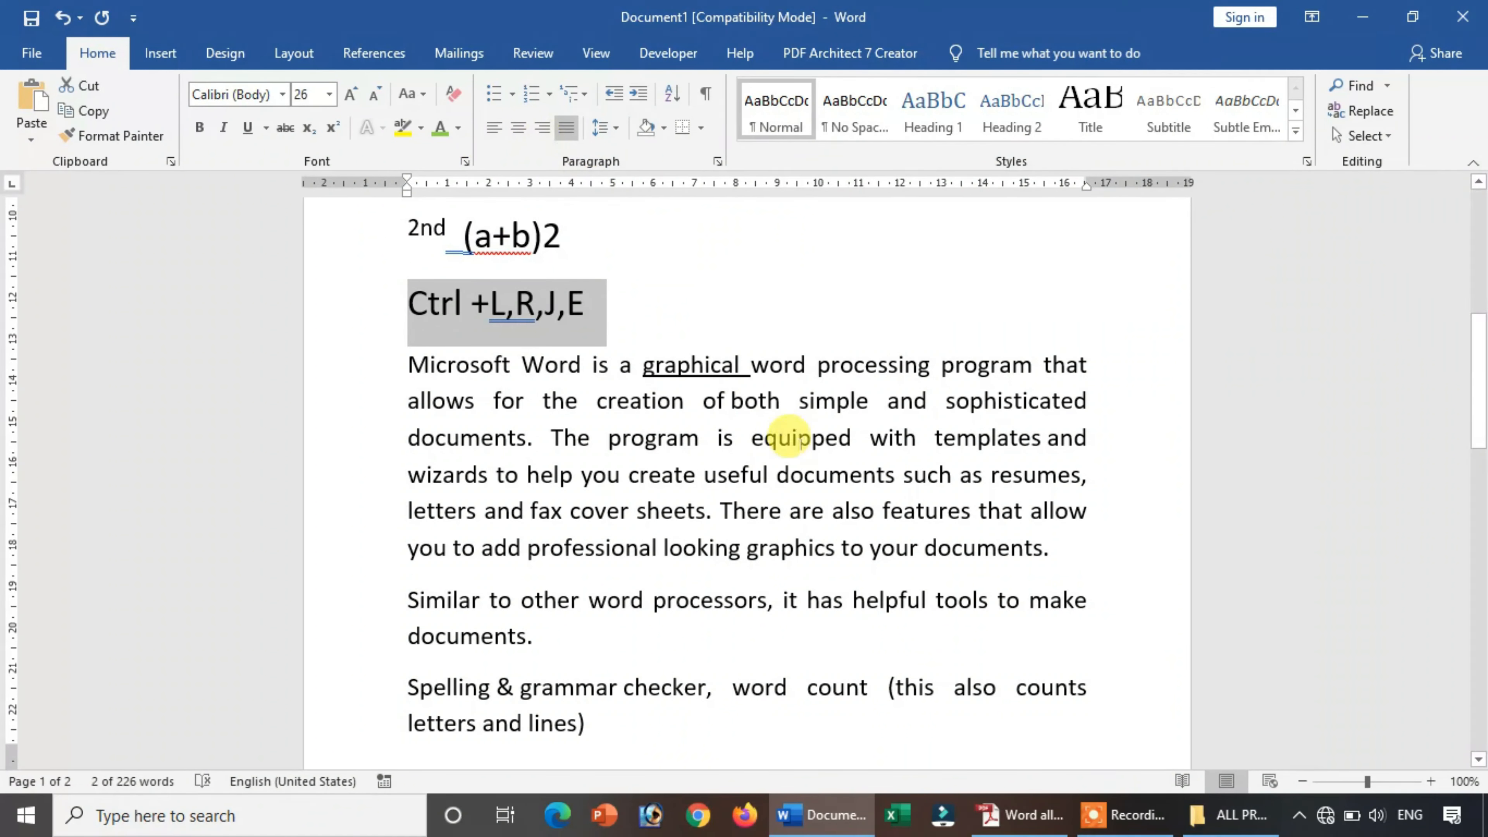
{"action": "left_click", "coordinate": [688, 245]}
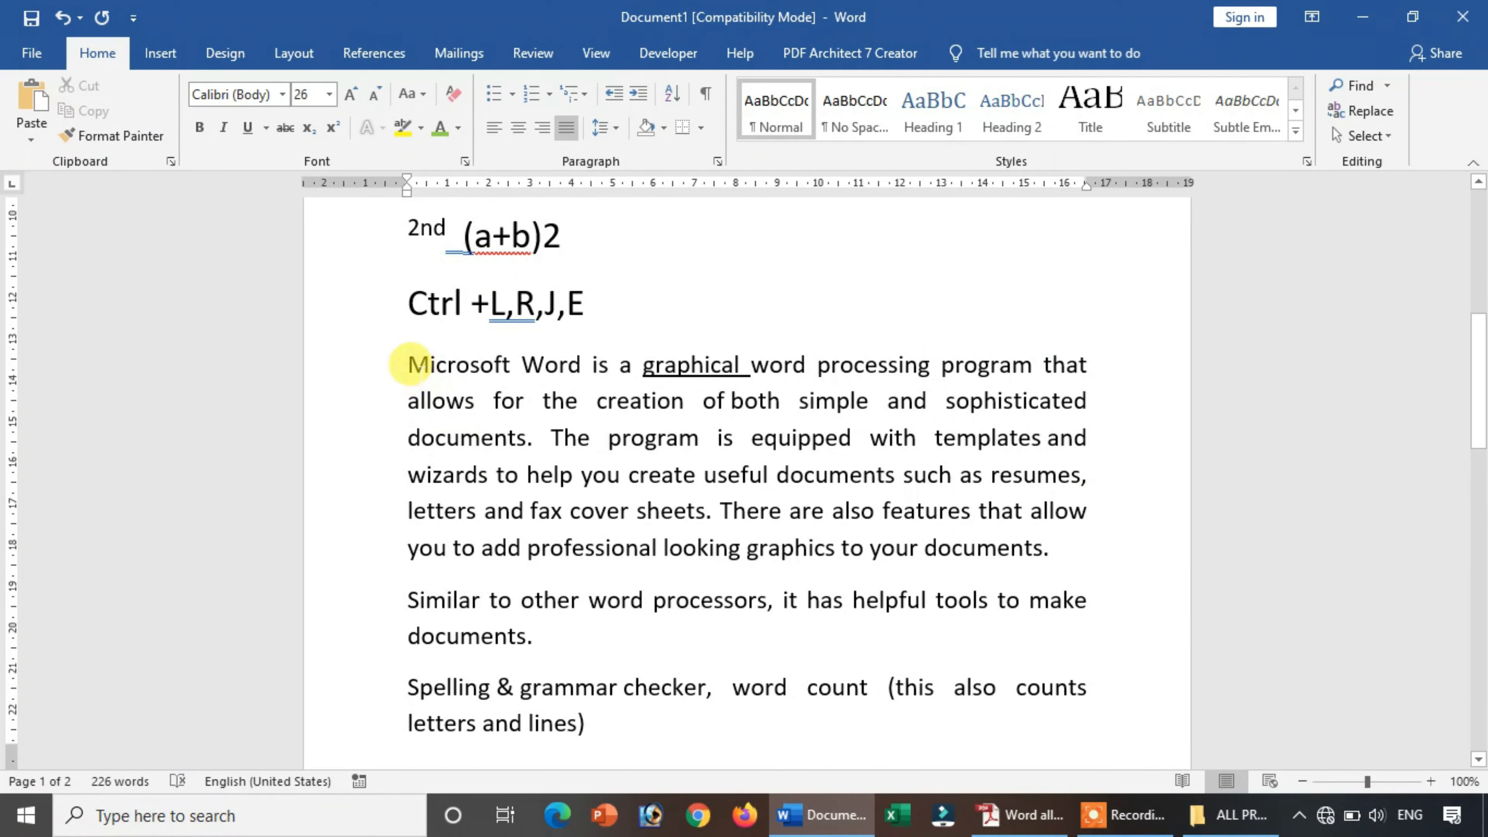
Step: Set the line spacing of the "Microsoft Word is a graphical" and "Similar to other word processors" paragraphs to 2.0
{"action": "left_click_drag", "start_coordinate": [410, 364], "coordinate": [1008, 595]}
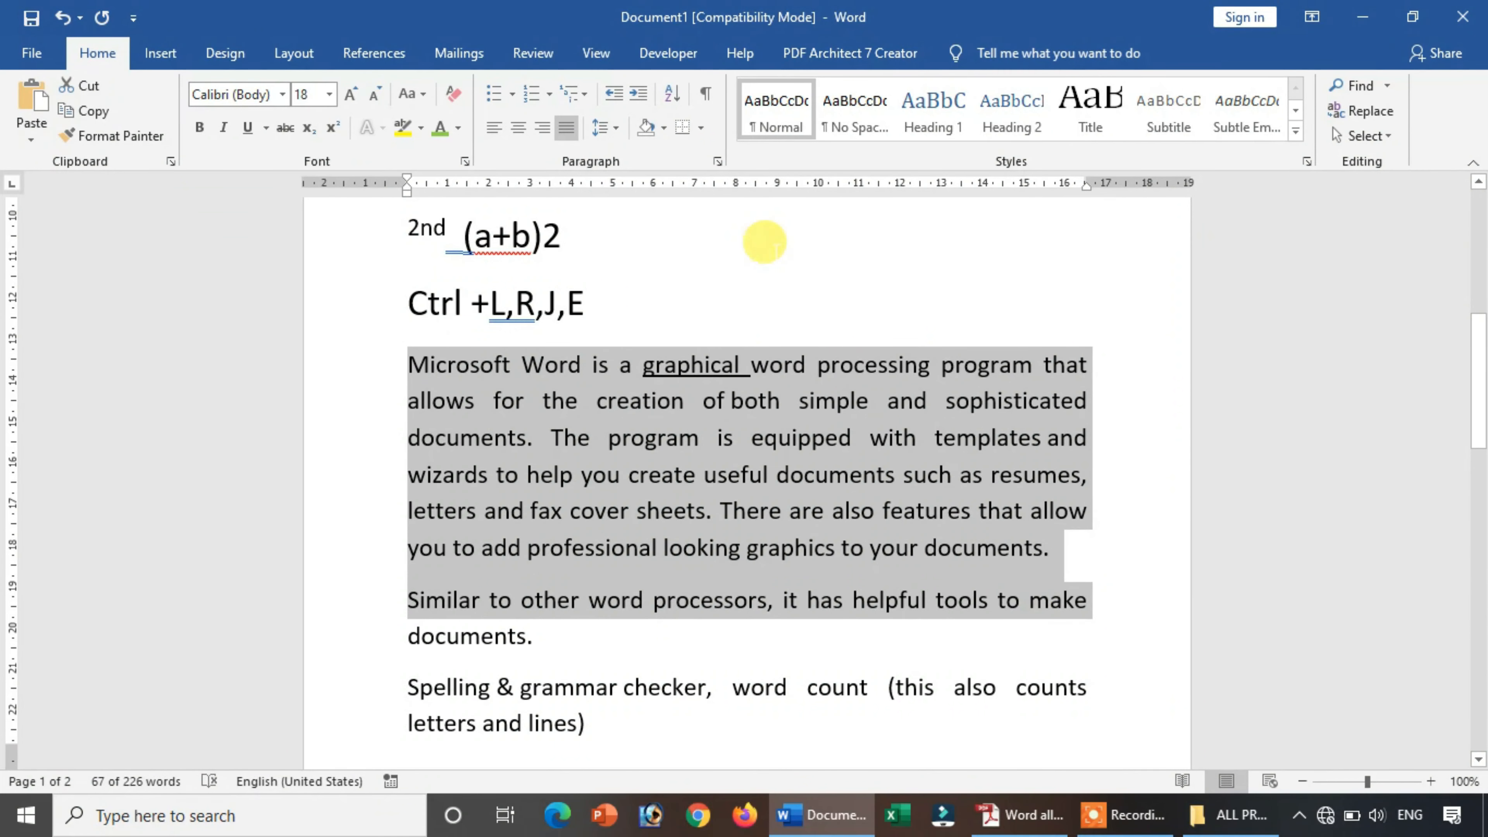
{"action": "left_click", "coordinate": [603, 128]}
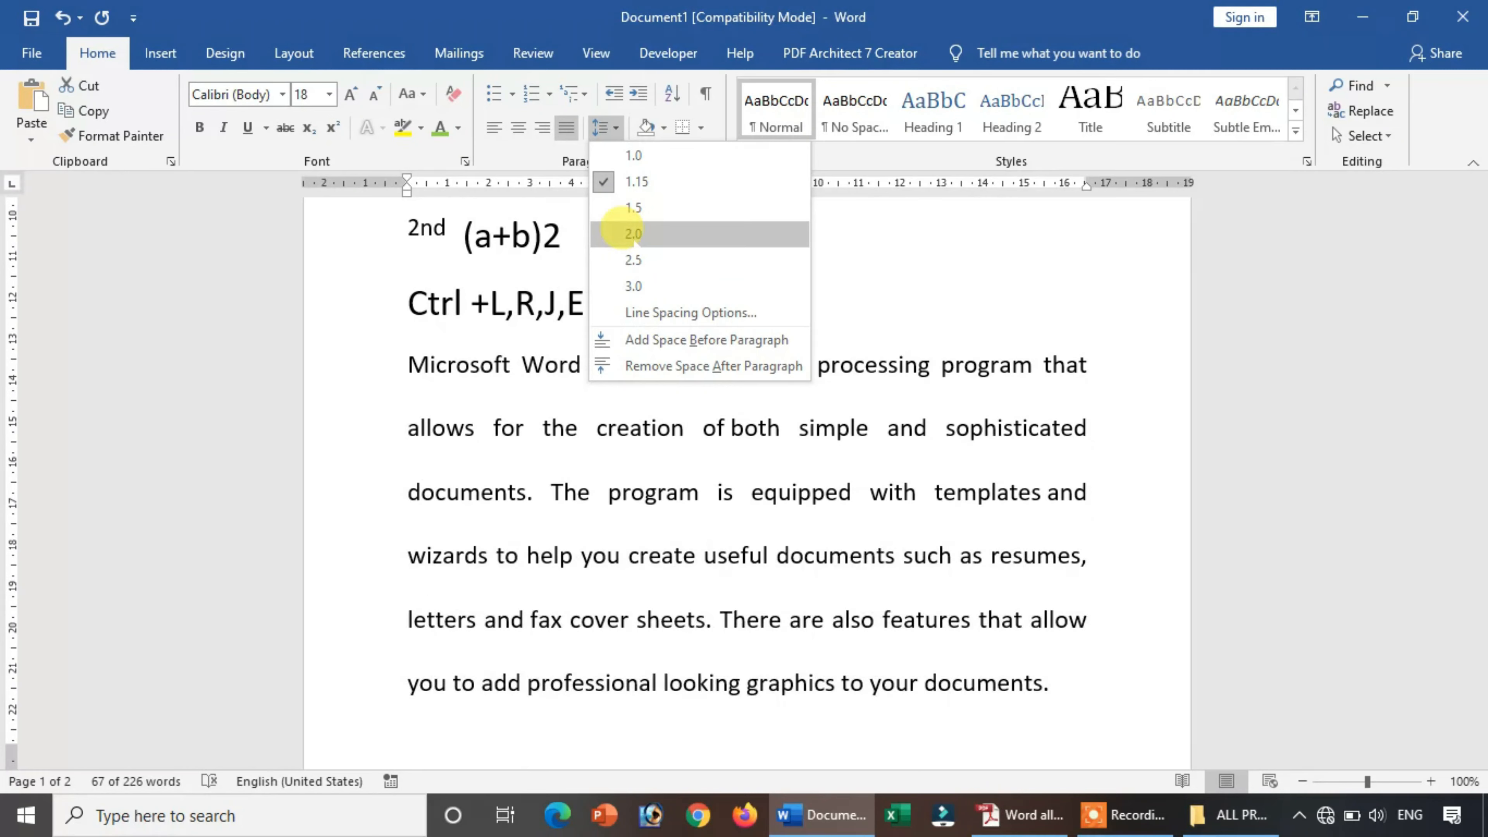
{"action": "left_click", "coordinate": [632, 234]}
{"action": "left_click", "coordinate": [631, 238]}
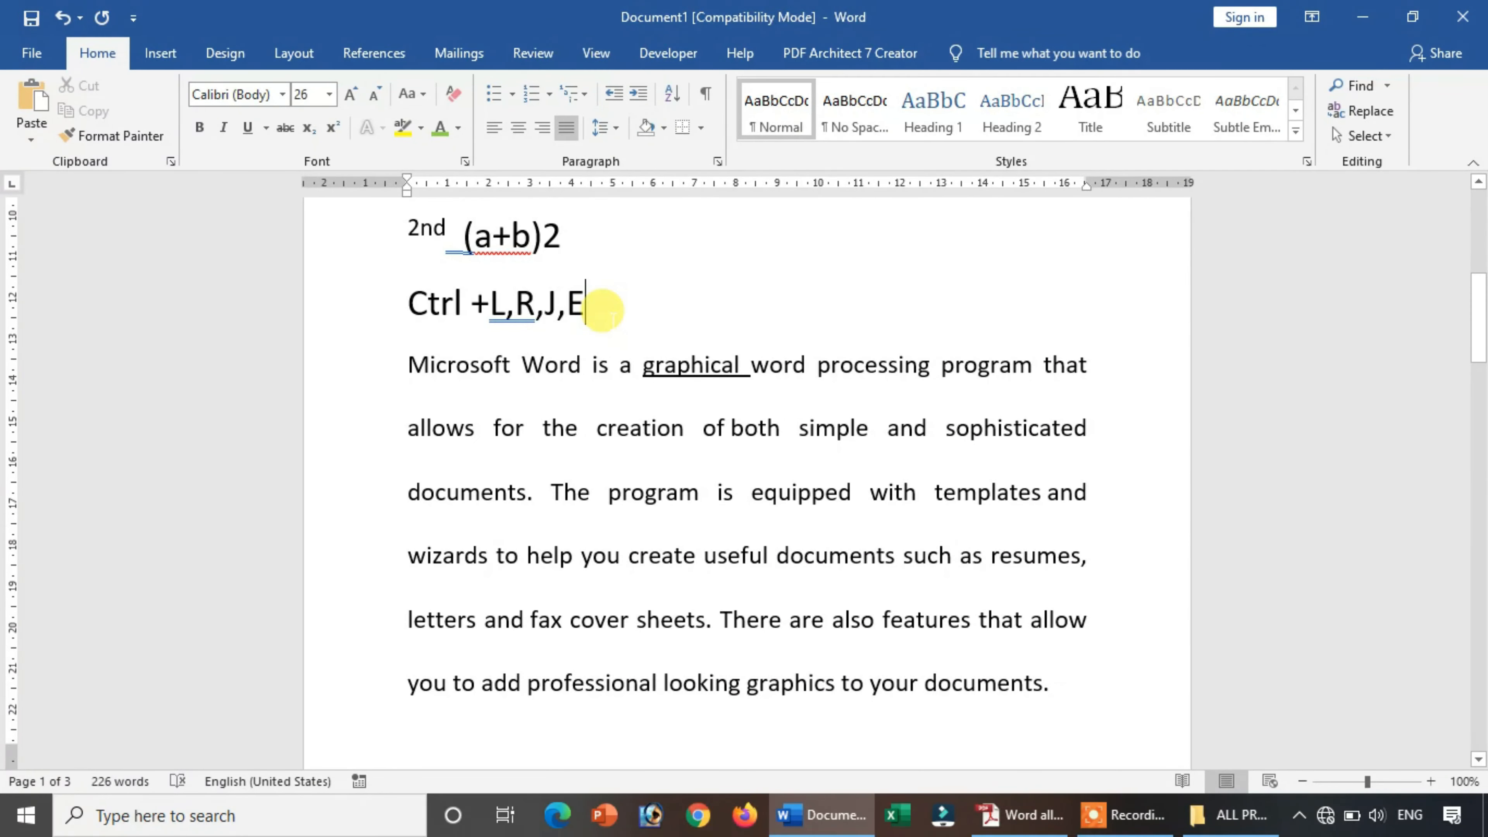
Step: Add the line "Apply line spacing in paragraph 2.0" below "Ctrl +L,R,J,E", with the spelling of "paragraph" corrected
{"action": "key", "text": "Return"}
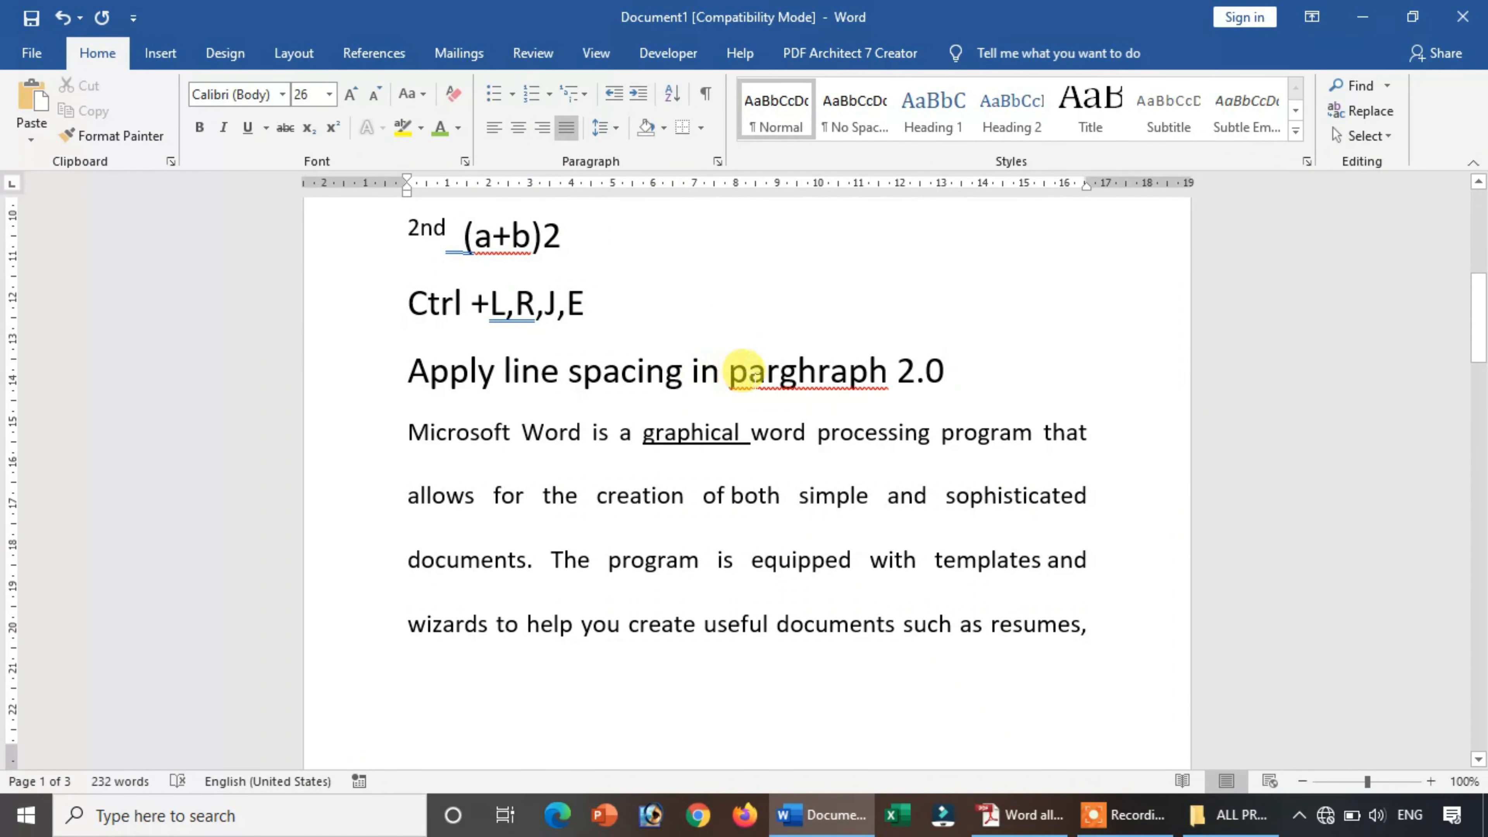
{"action": "left_click", "coordinate": [769, 364]}
{"action": "type", "text": "a"}
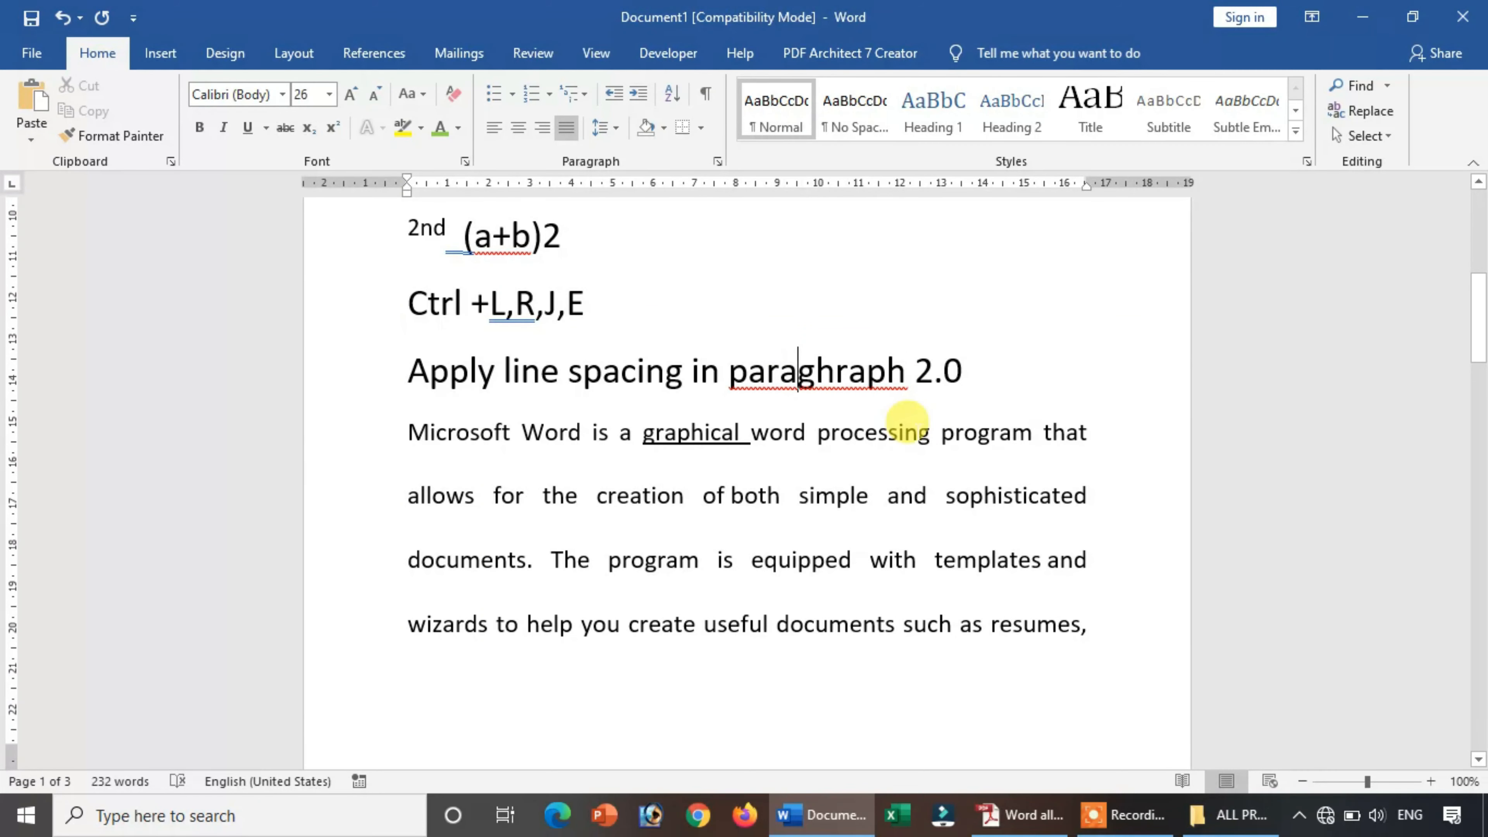
{"action": "key", "text": "BackSpace"}
Step: Set the line spacing of the "Apply line spacing" line and the paragraph below it to 1.15
{"action": "left_click", "coordinate": [1092, 657]}
{"action": "left_click_drag", "start_coordinate": [991, 542], "coordinate": [319, 368]}
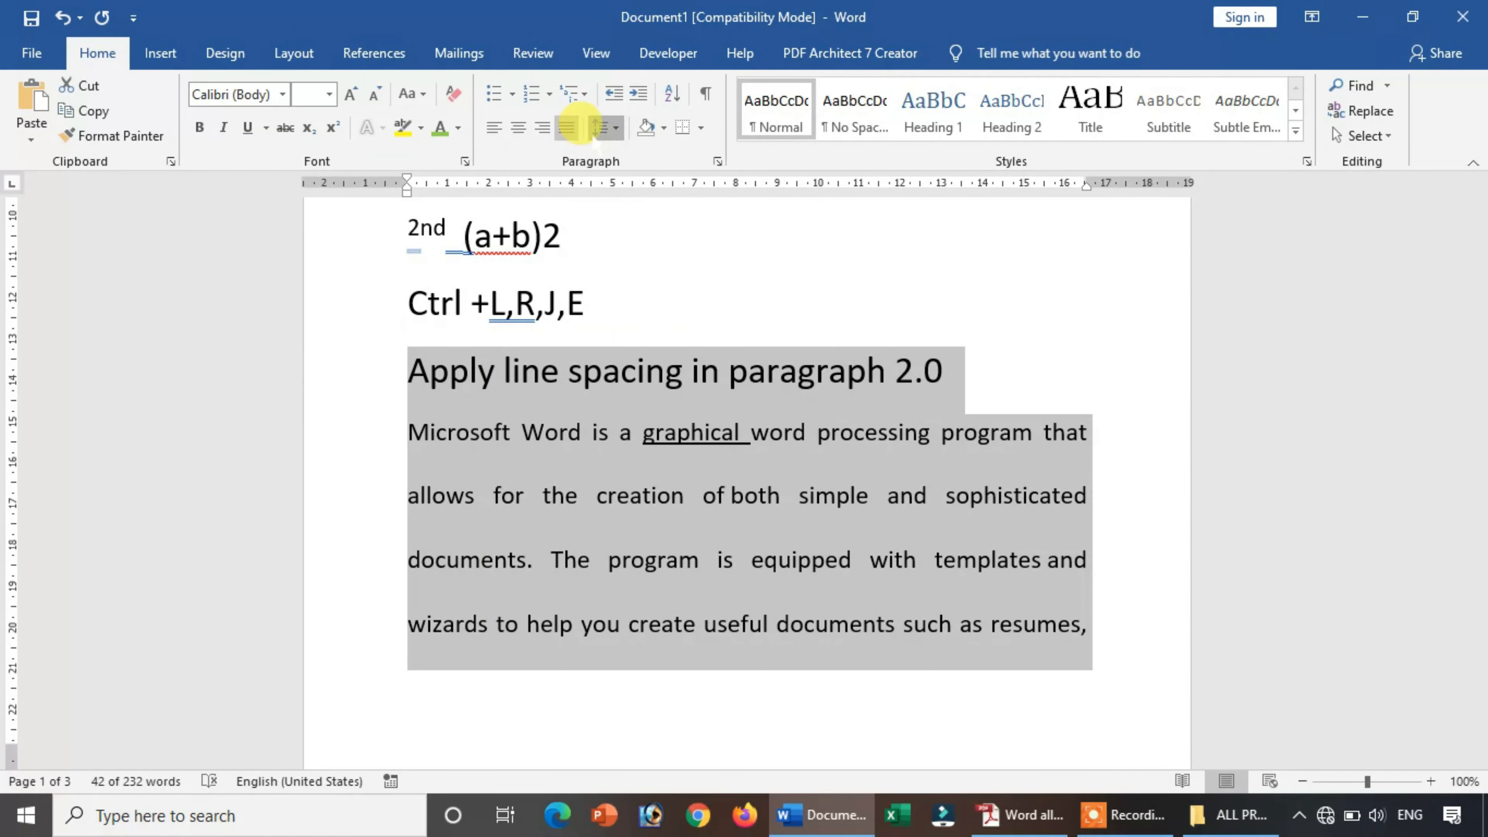
{"action": "left_click", "coordinate": [598, 128]}
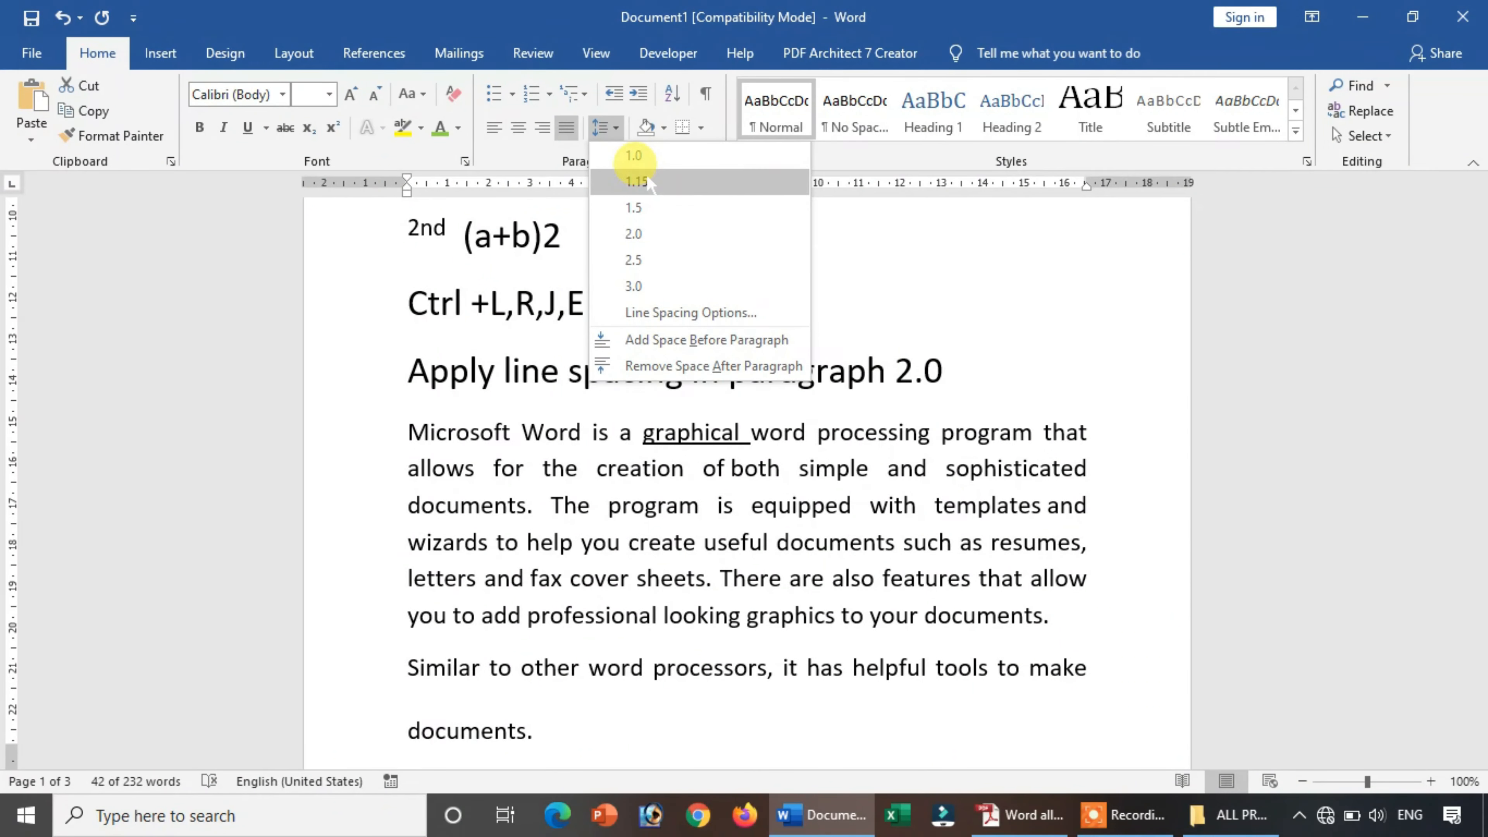
{"action": "left_click", "coordinate": [637, 182]}
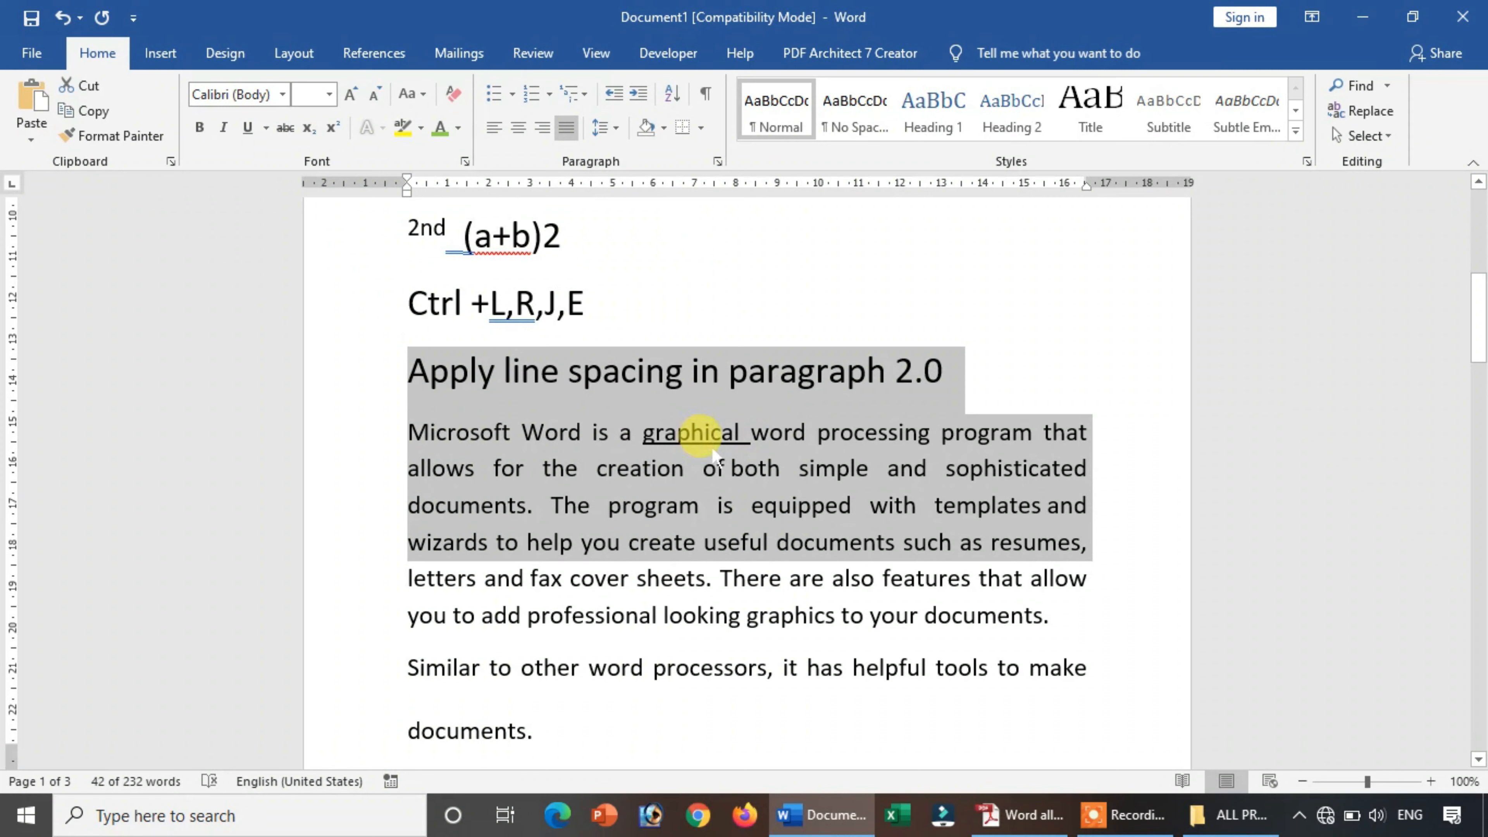
{"action": "left_click", "coordinate": [793, 572]}
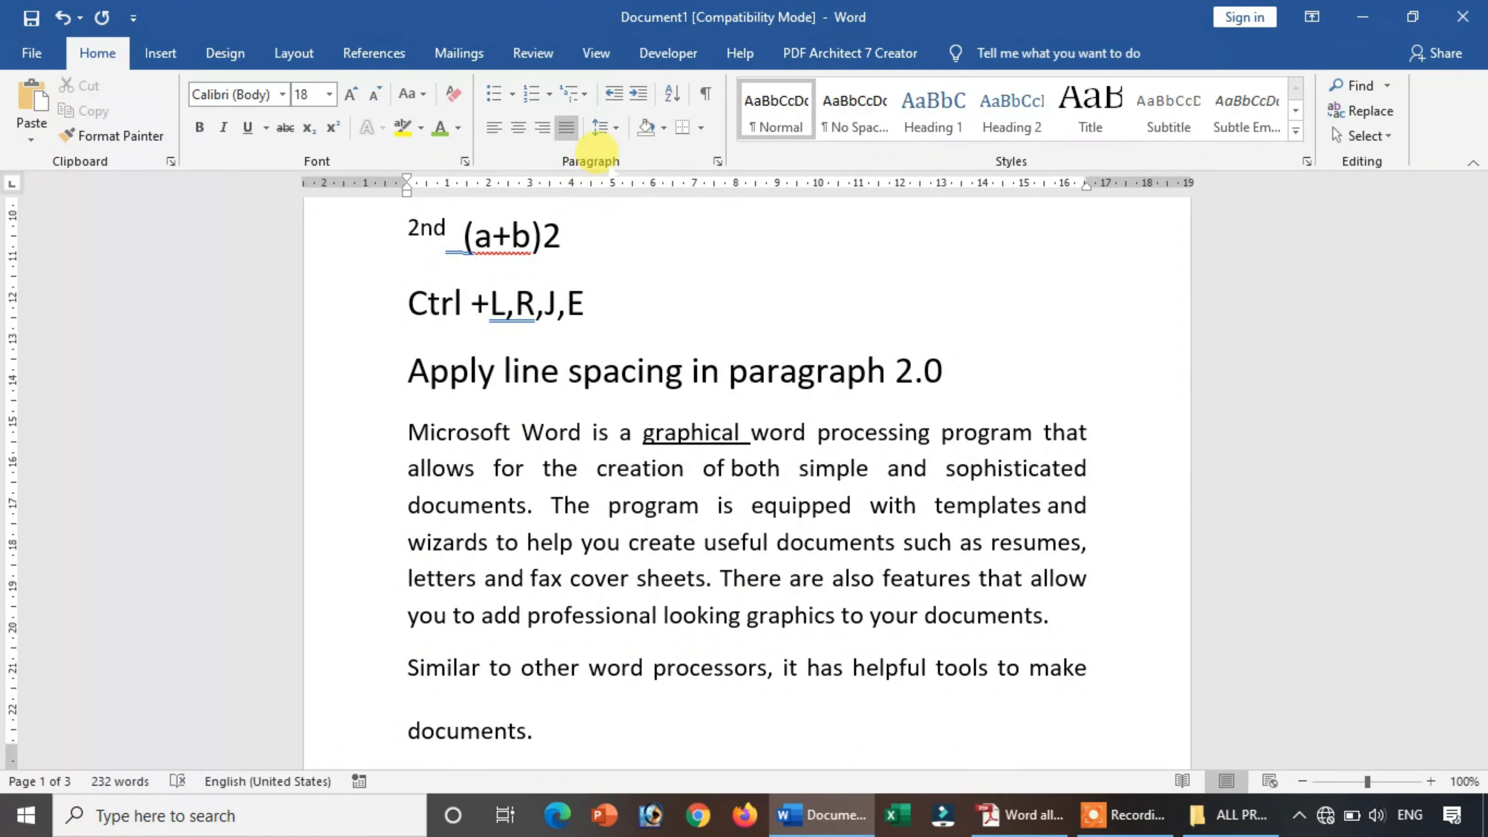
Step: Check the Home Tab topics in Word all osssc.pdf, return to the Word document and look at the bullet options
{"action": "left_click", "coordinate": [1014, 821]}
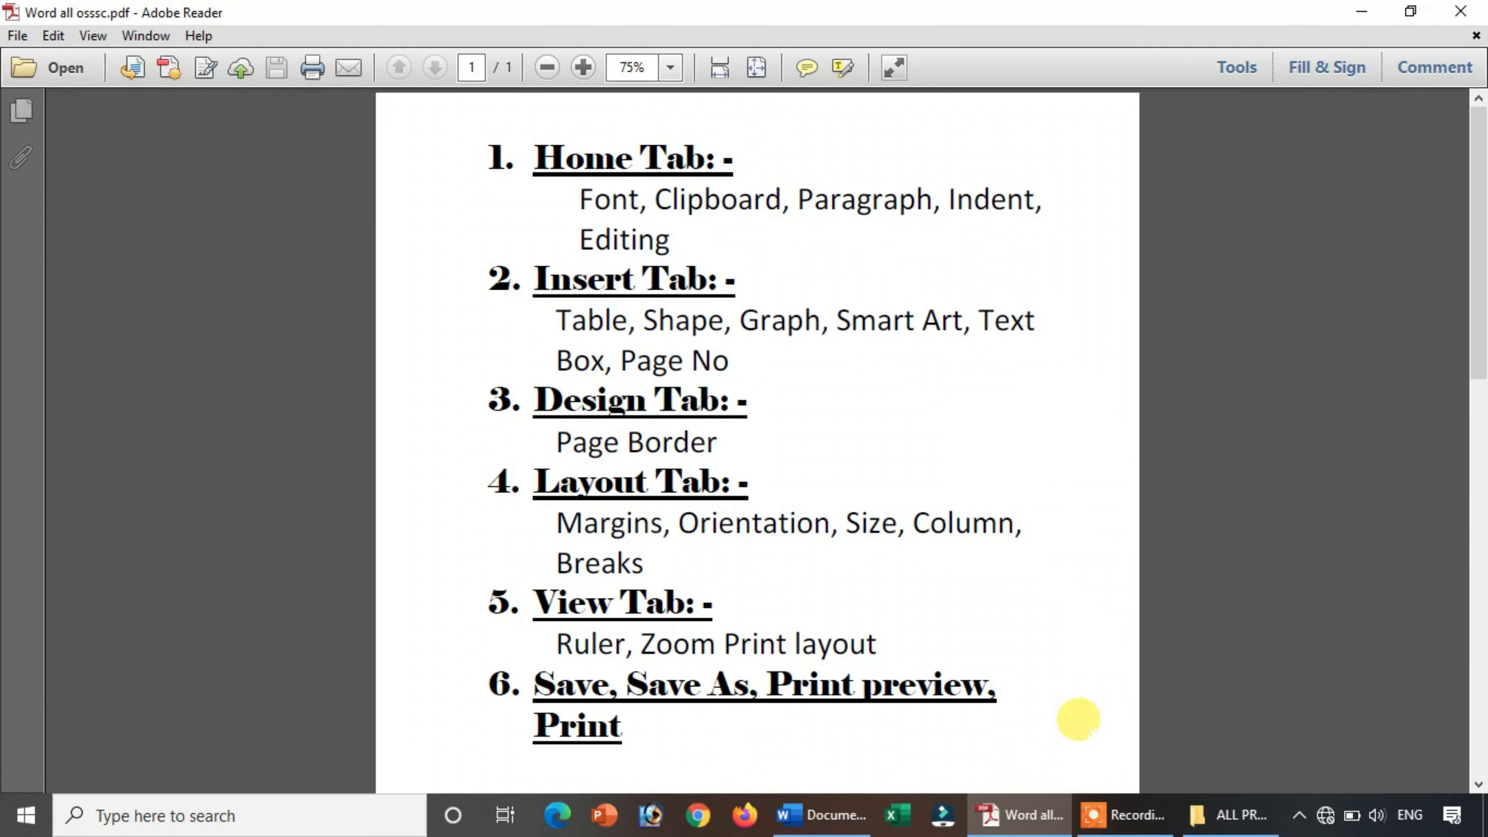
{"action": "left_click", "coordinate": [843, 821]}
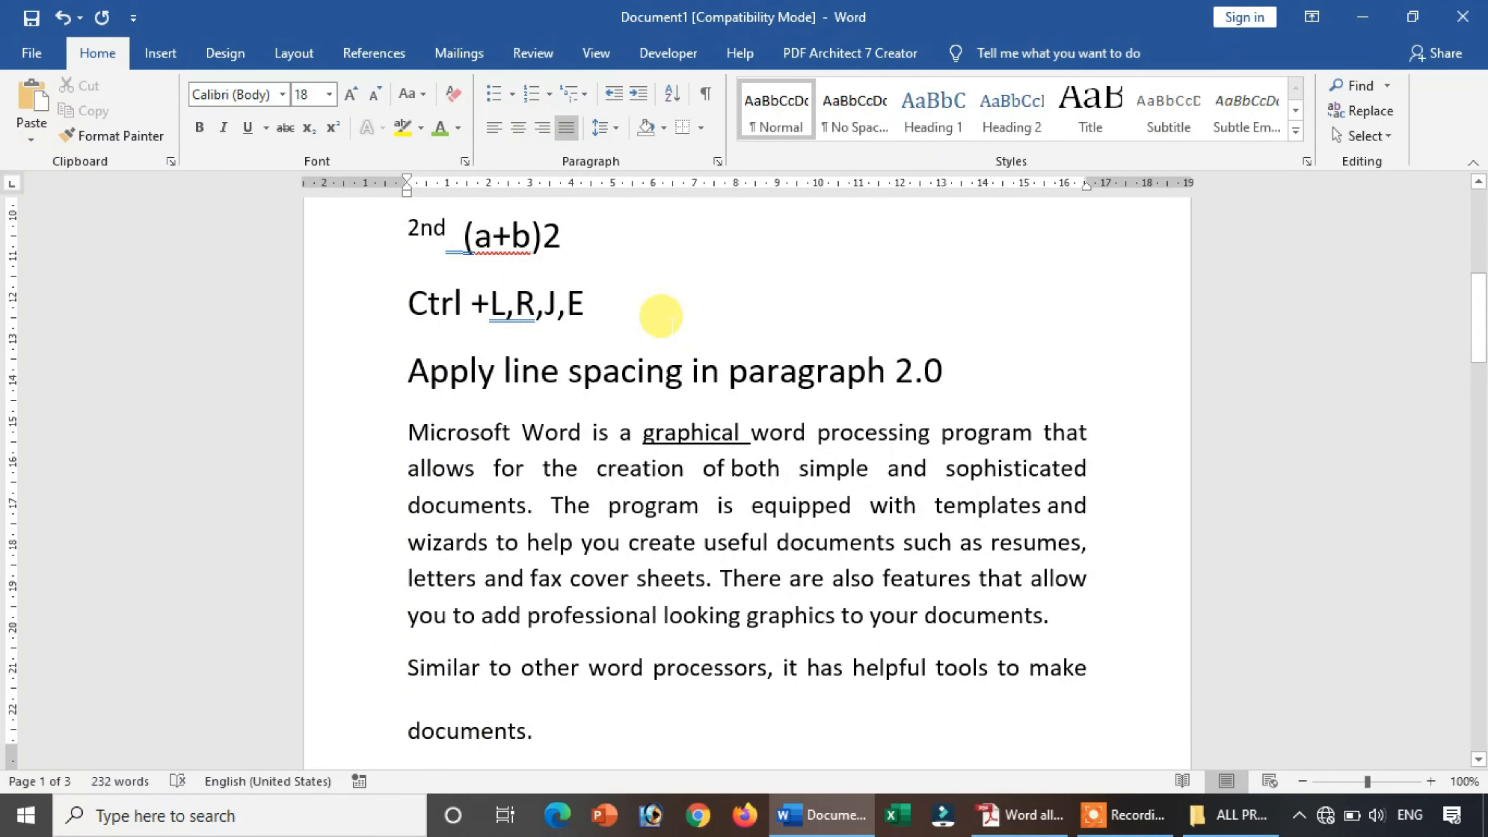
{"action": "left_click", "coordinate": [654, 325]}
{"action": "left_click", "coordinate": [511, 94]}
{"action": "left_click", "coordinate": [835, 433]}
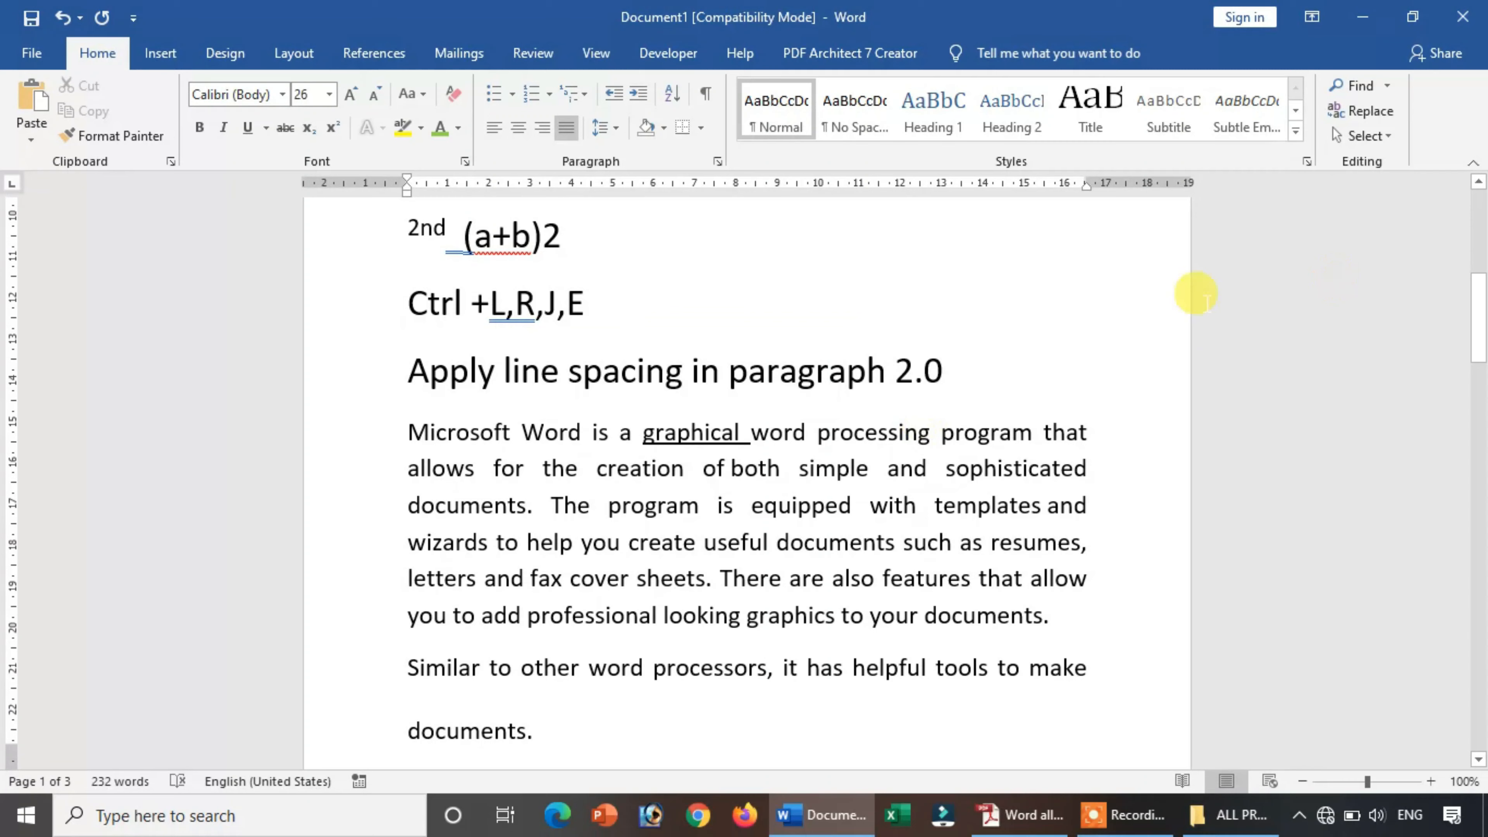
Step: Apply check mark bullets to the first four lines, from "Microsoft Word:-" to "Ctrl+V"
{"action": "left_click_drag", "start_coordinate": [1471, 305], "coordinate": [1472, 159]}
{"action": "left_click_drag", "start_coordinate": [518, 501], "coordinate": [404, 332]}
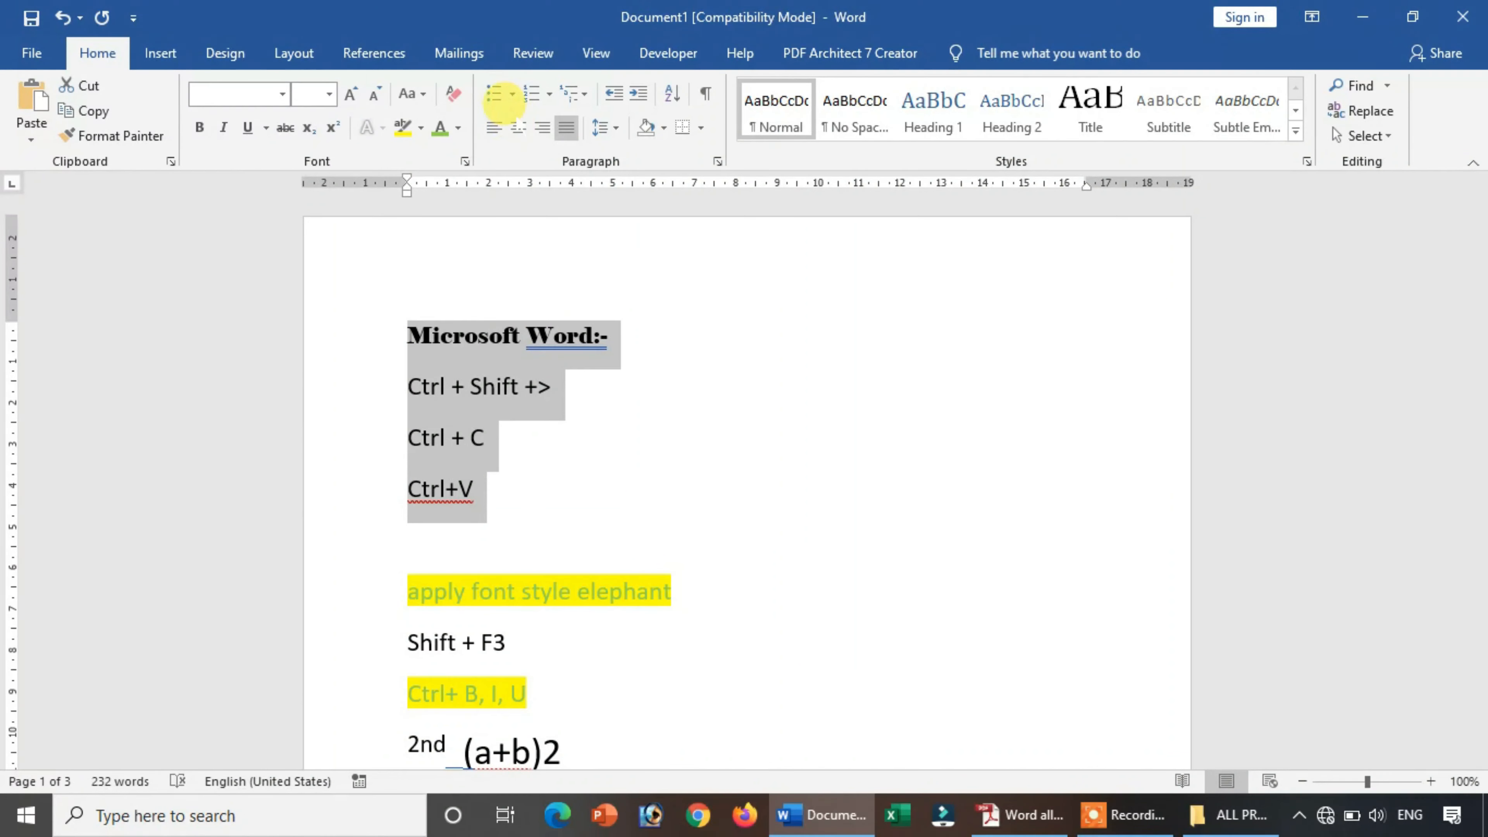
{"action": "left_click", "coordinate": [512, 94]}
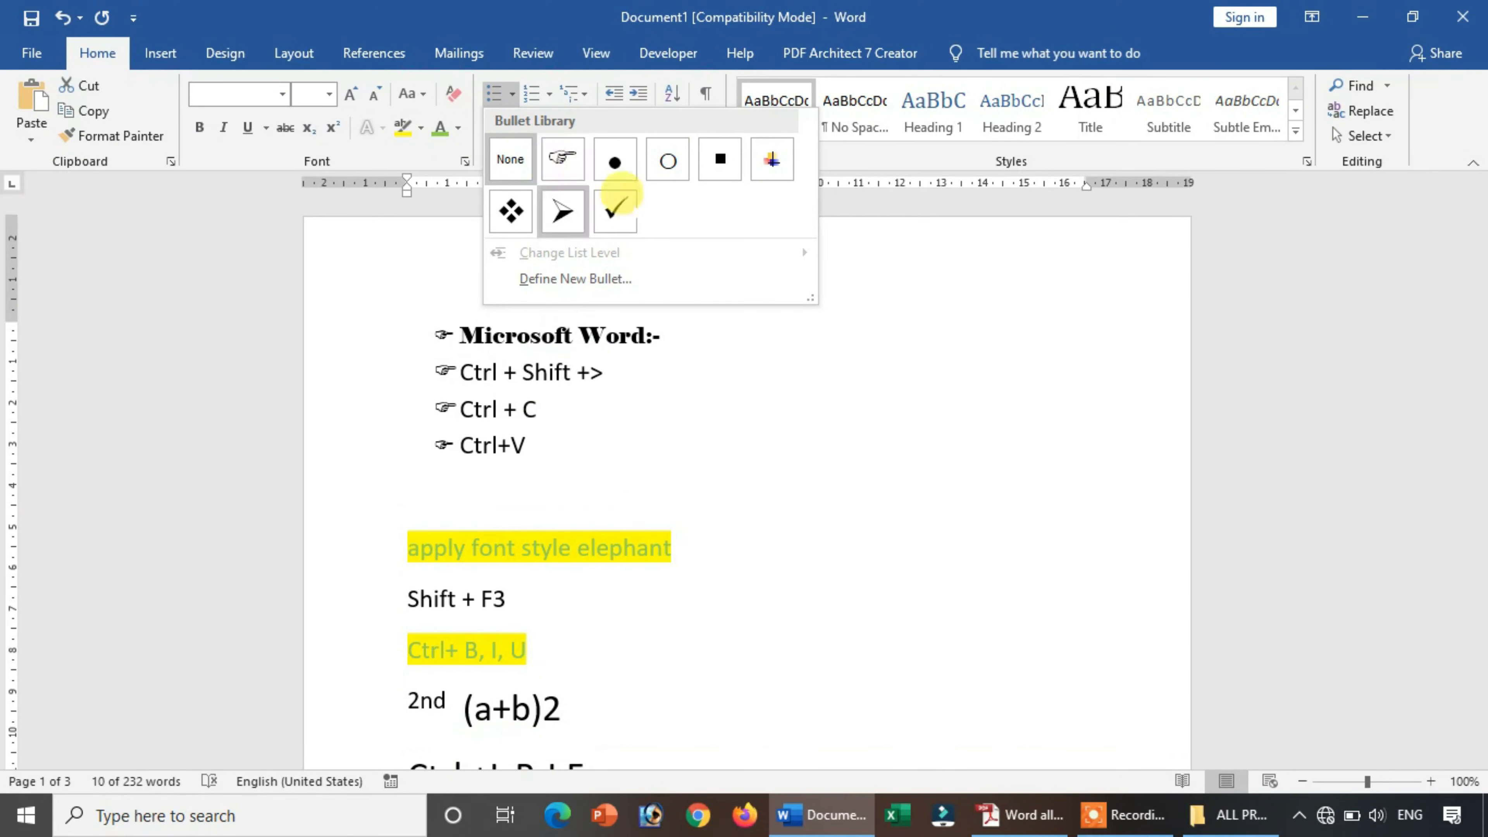
{"action": "left_click", "coordinate": [612, 208]}
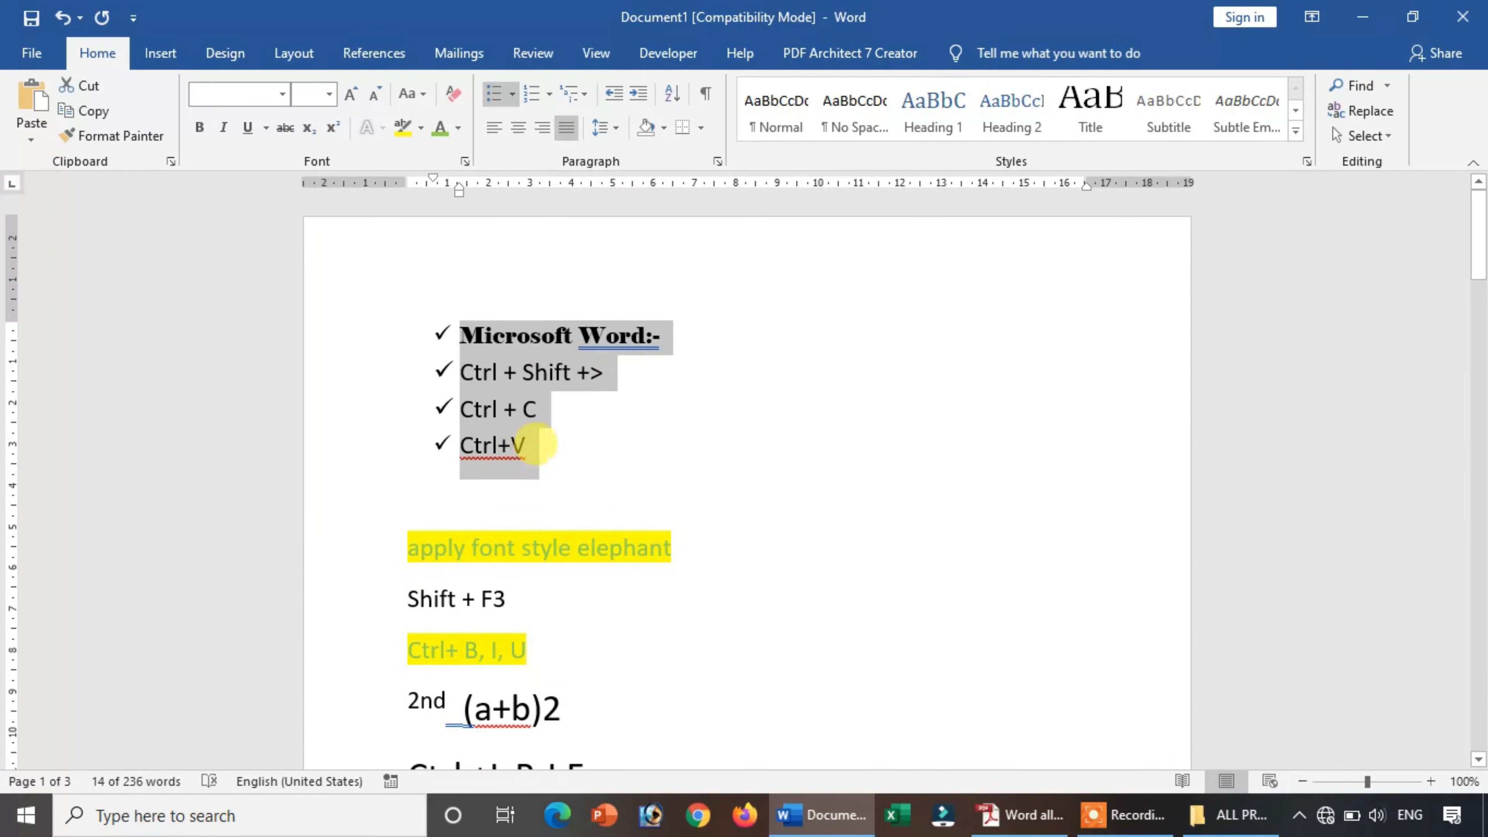
Step: Add the bulleted items "Gskdgs" and "Sdgksd" and an empty bullet after "Ctrl+V"
{"action": "left_click", "coordinate": [534, 444]}
{"action": "key", "text": "Return"}
{"action": "type", "text": "gskdgs"}
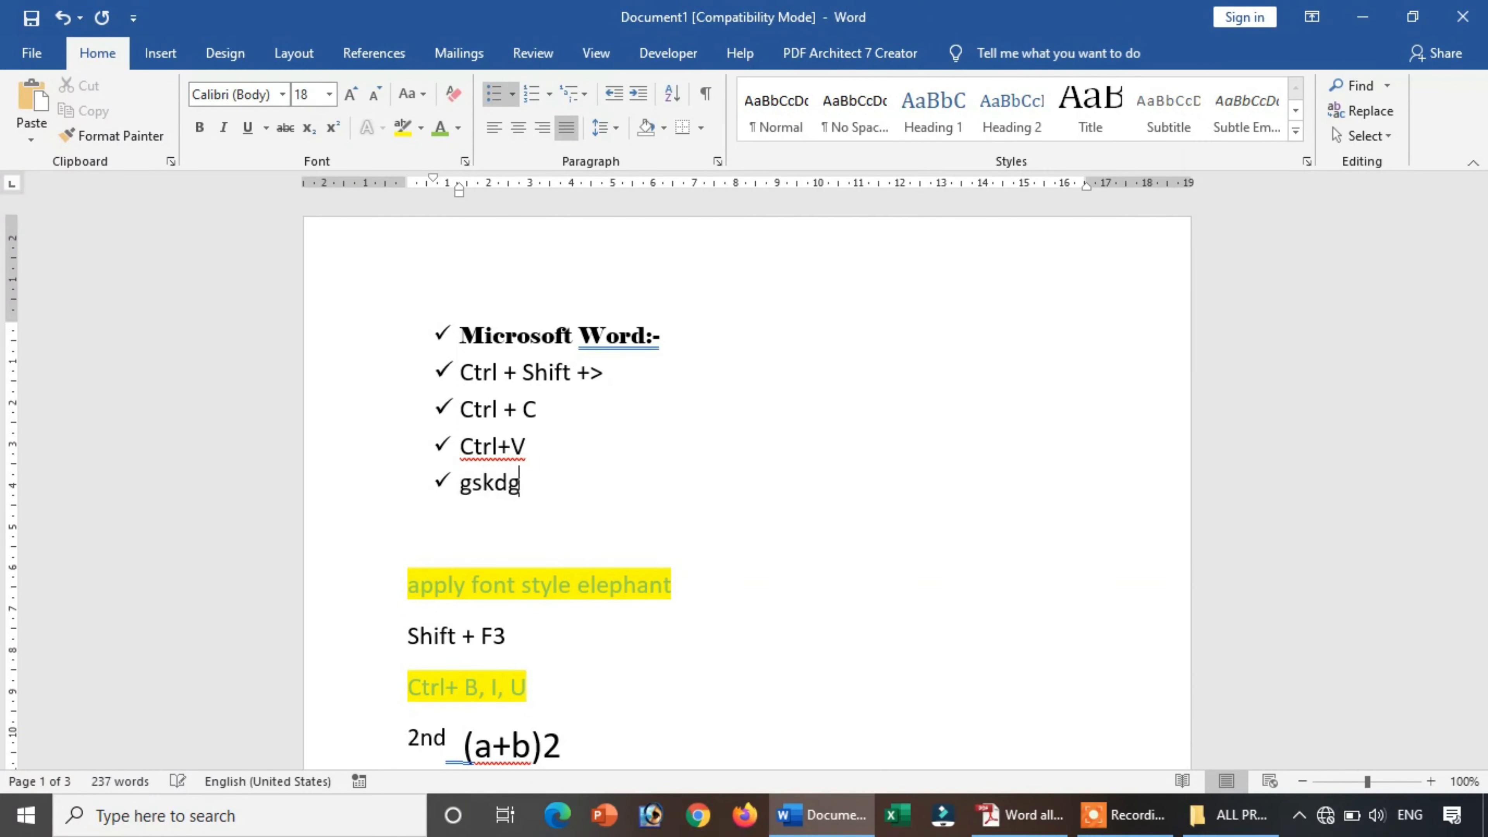
{"action": "key", "text": "Return"}
{"action": "type", "text": "sdgksd"}
{"action": "key", "text": "Return"}
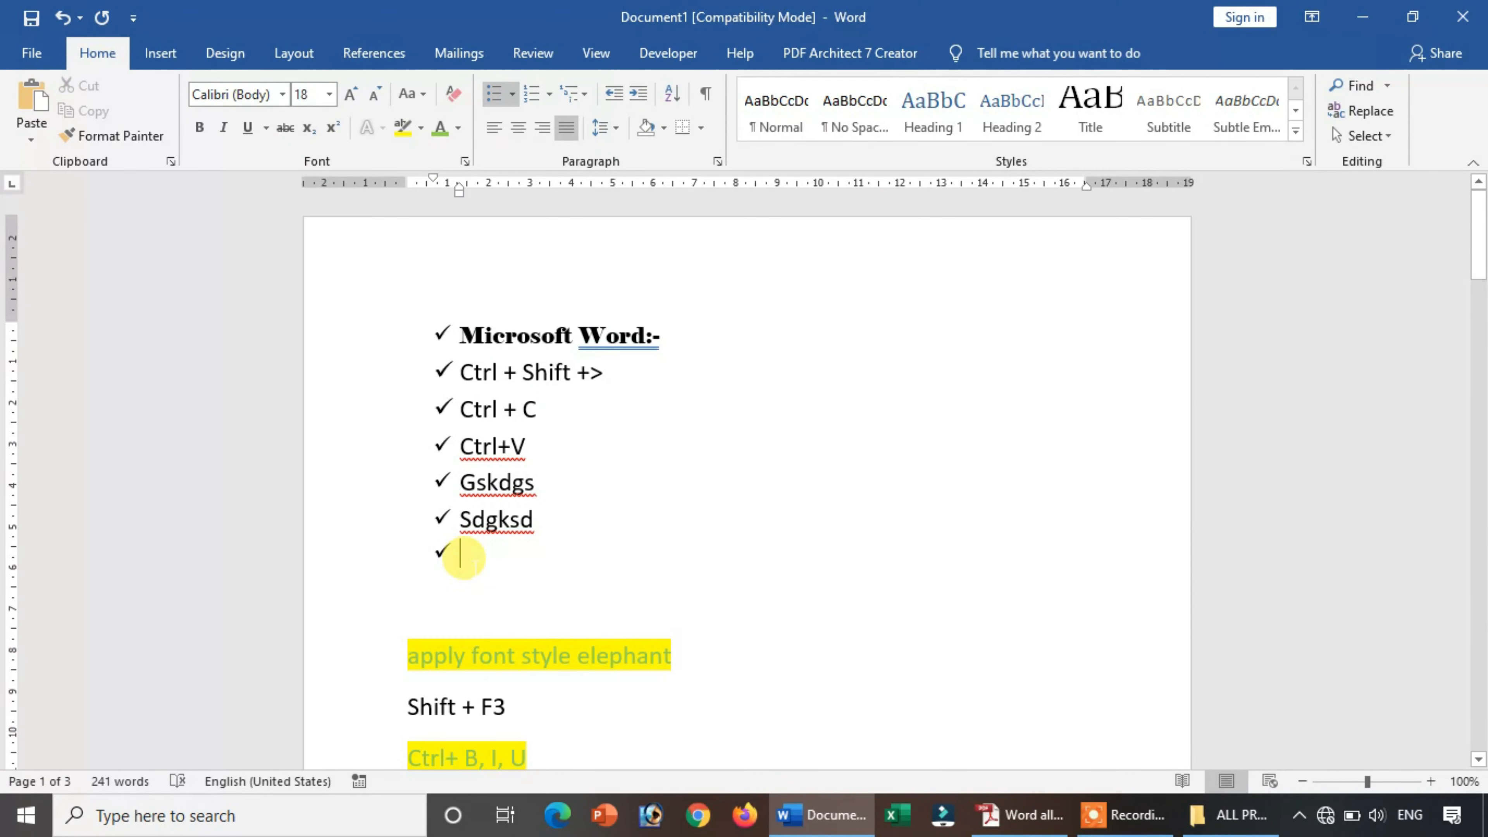
Step: Change the bullets of the lines from "Microsoft Word:-" to "Sdgksd" to solid round dots
{"action": "left_click_drag", "start_coordinate": [463, 557], "coordinate": [339, 320]}
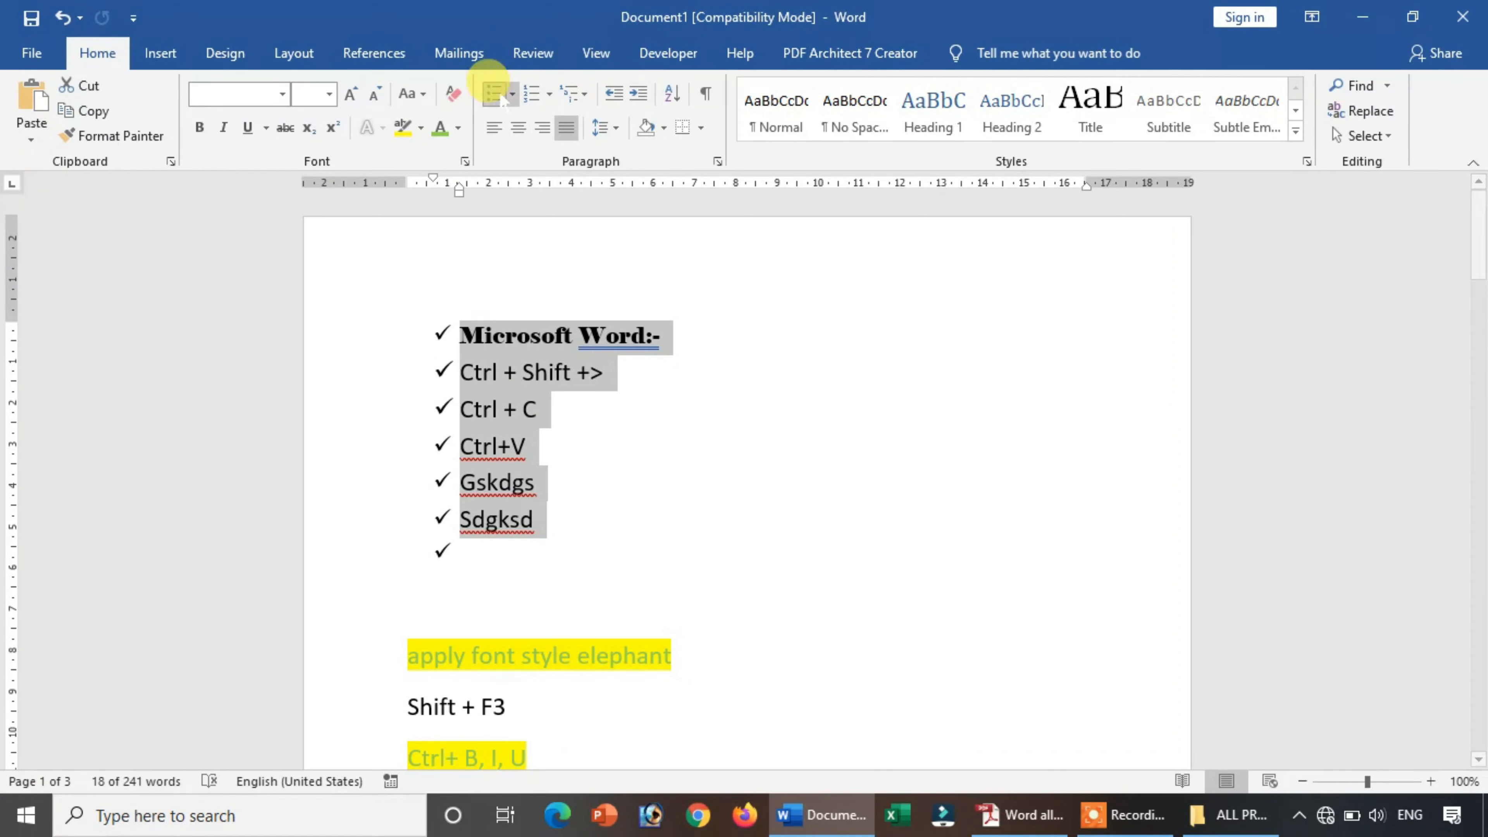
{"action": "left_click", "coordinate": [513, 94]}
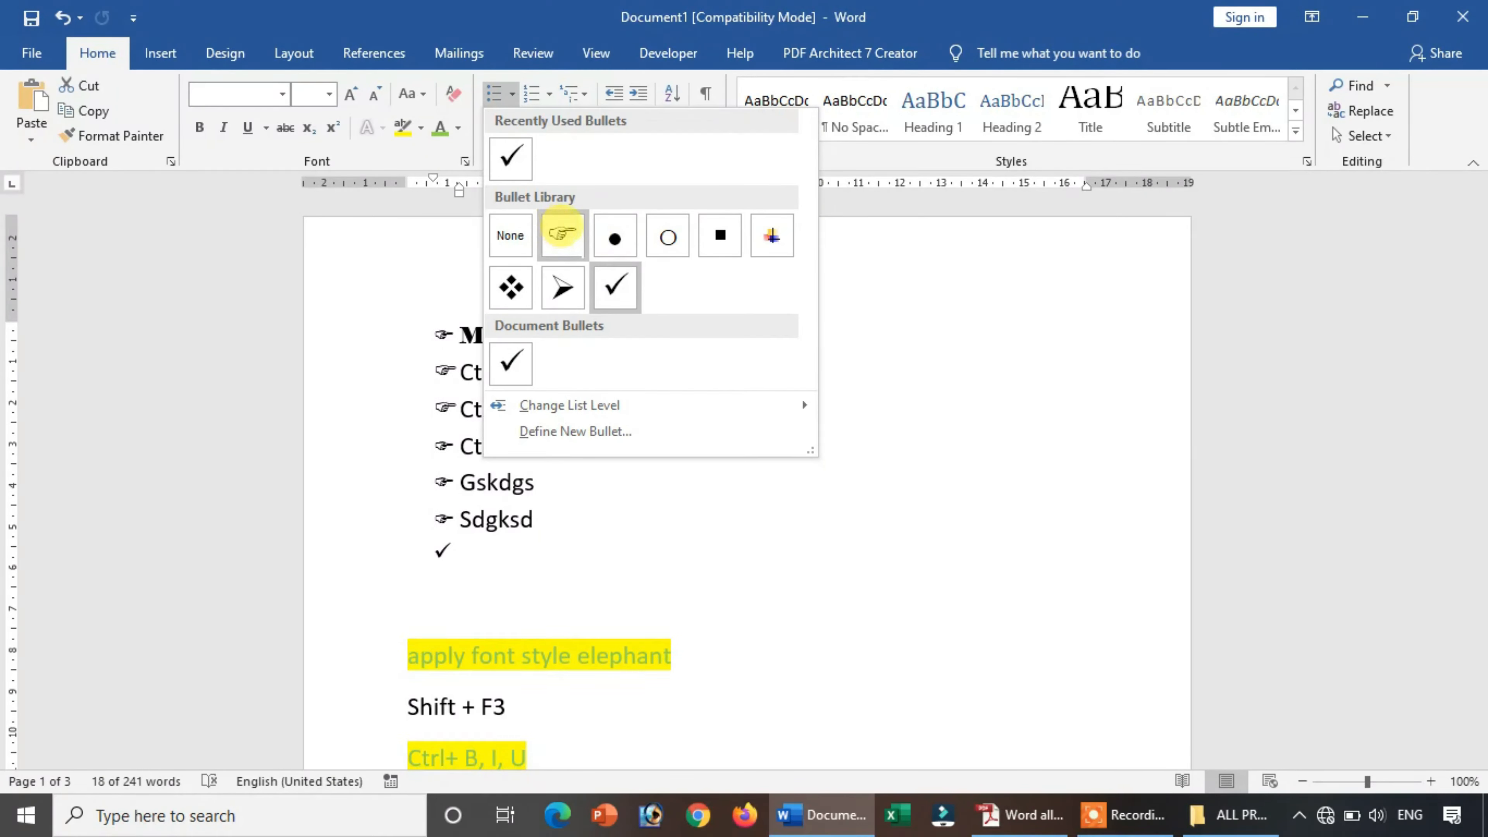
{"action": "left_click", "coordinate": [604, 240]}
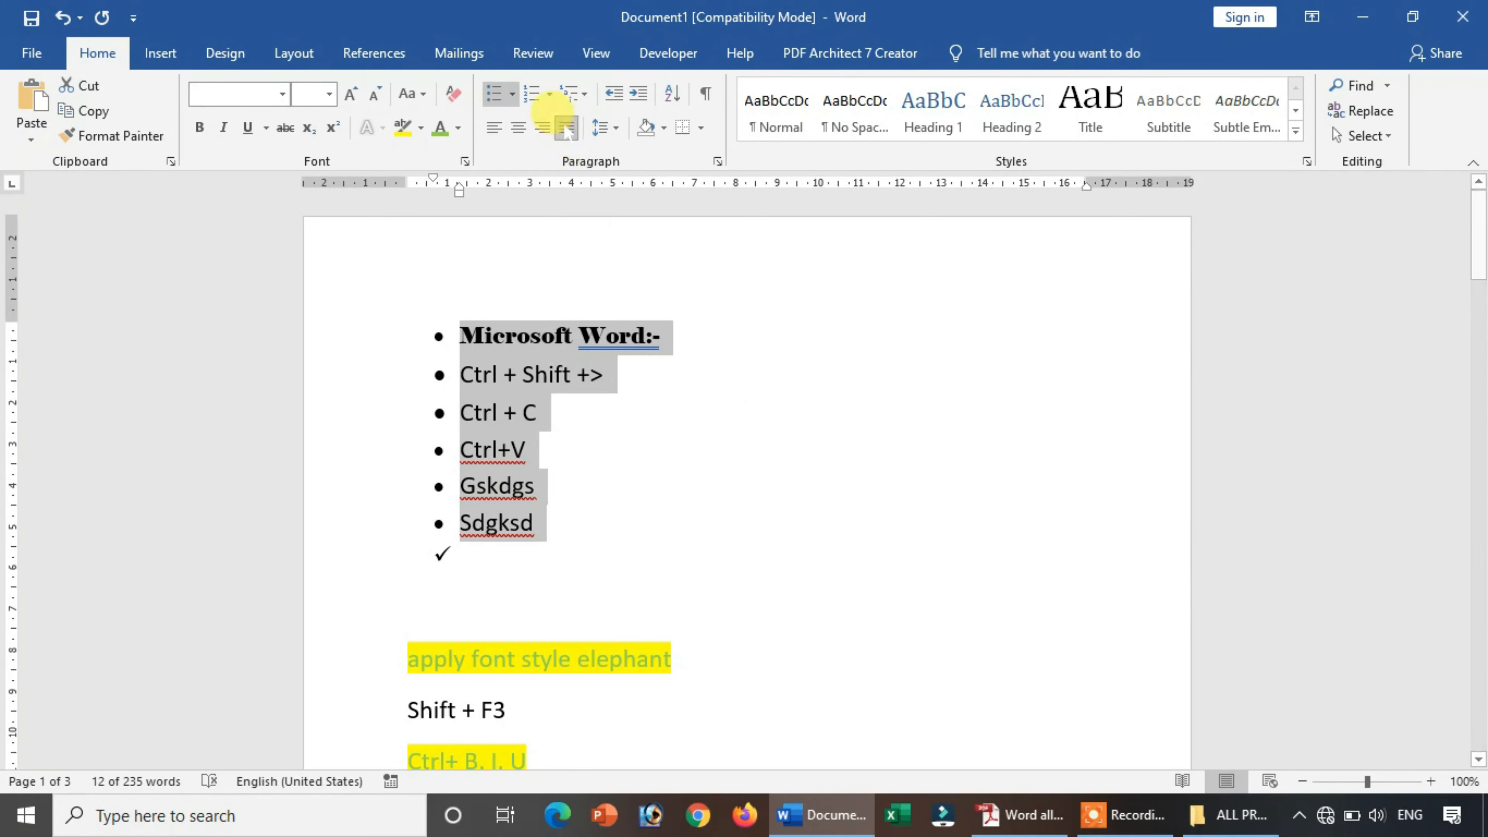
{"action": "left_click", "coordinate": [511, 91]}
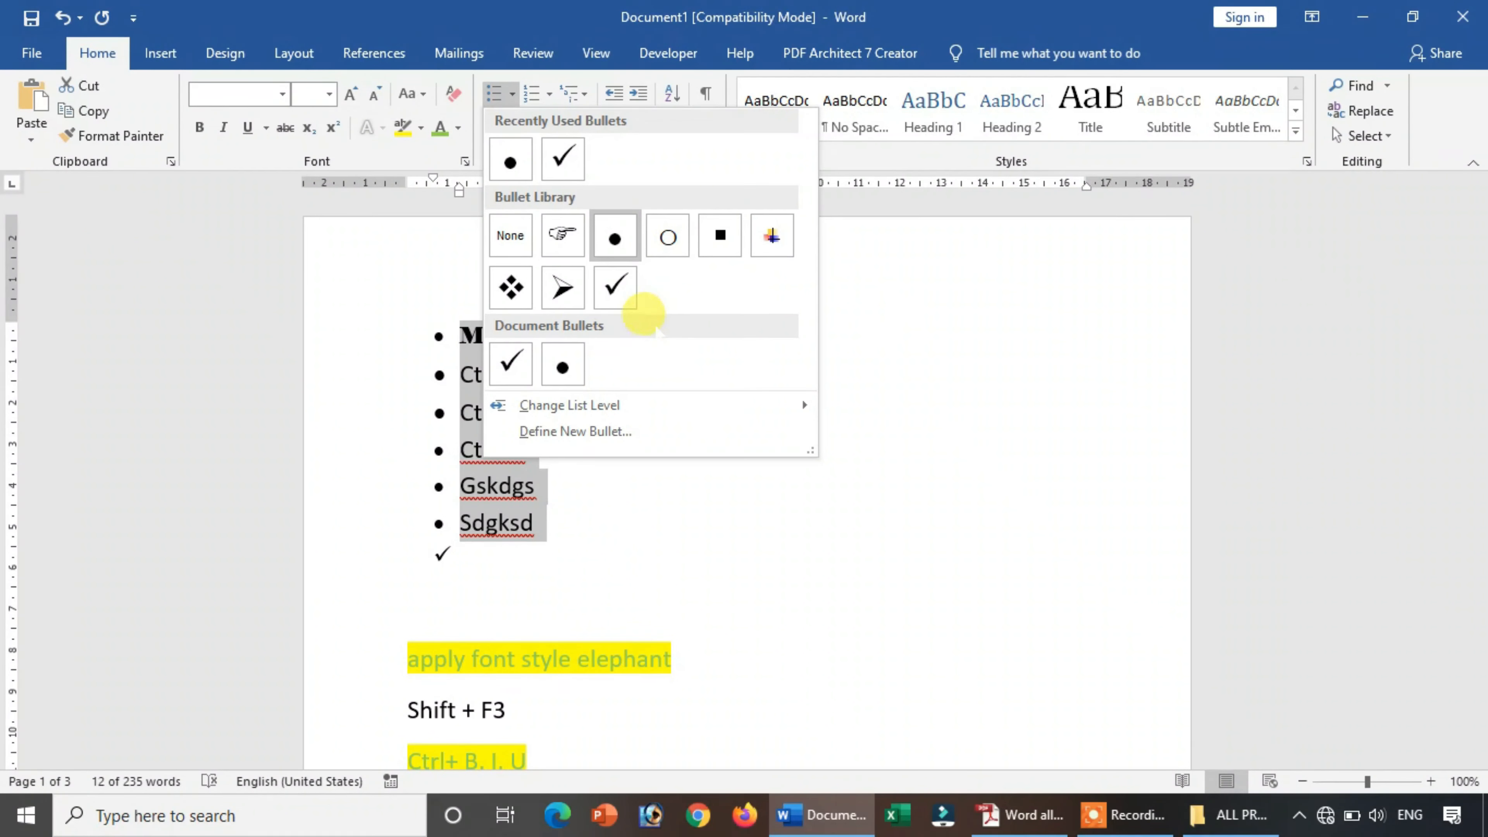
{"action": "left_click", "coordinate": [571, 431]}
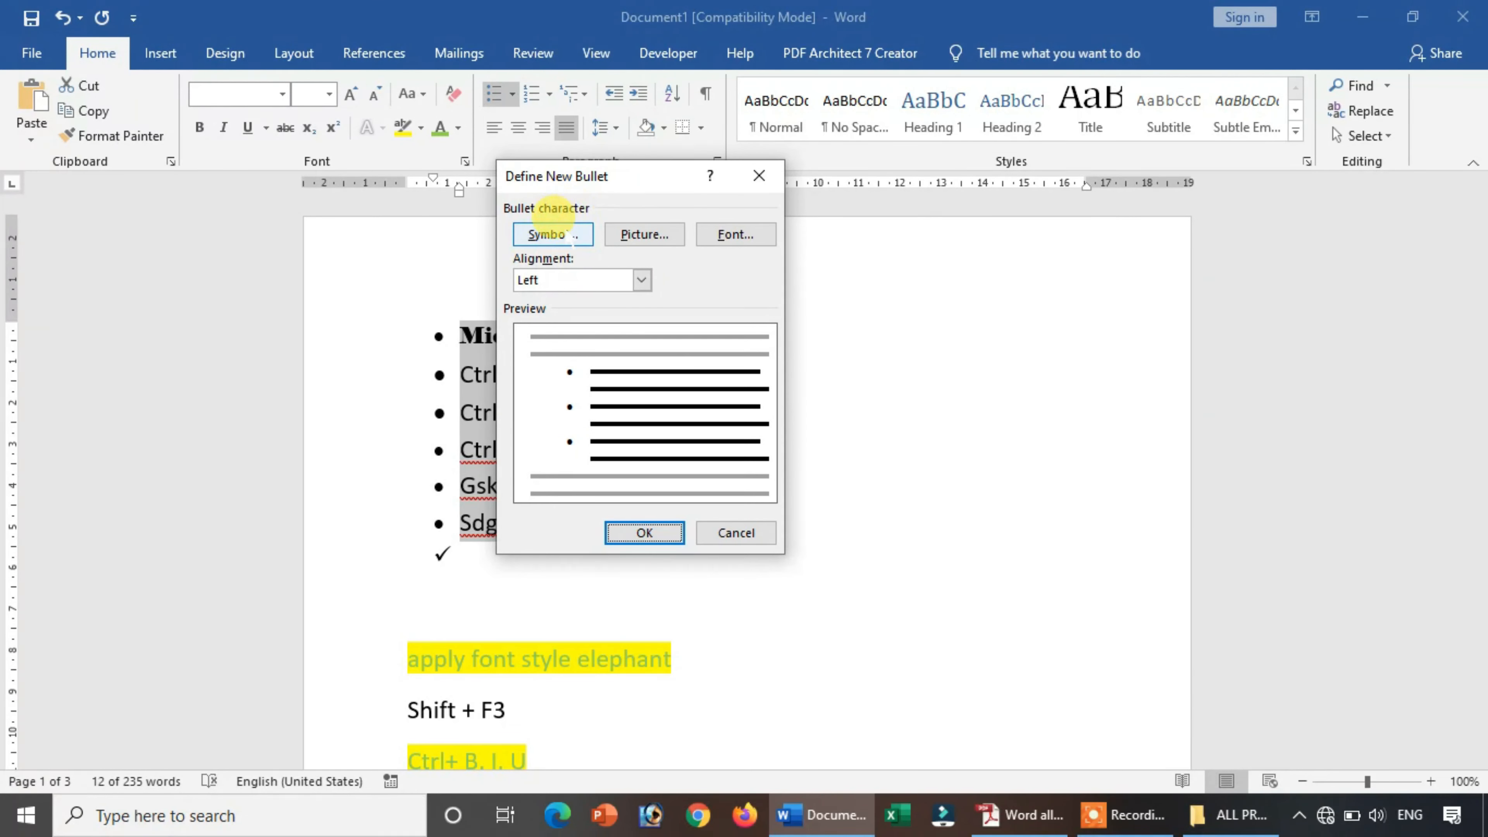
{"action": "left_click", "coordinate": [759, 175]}
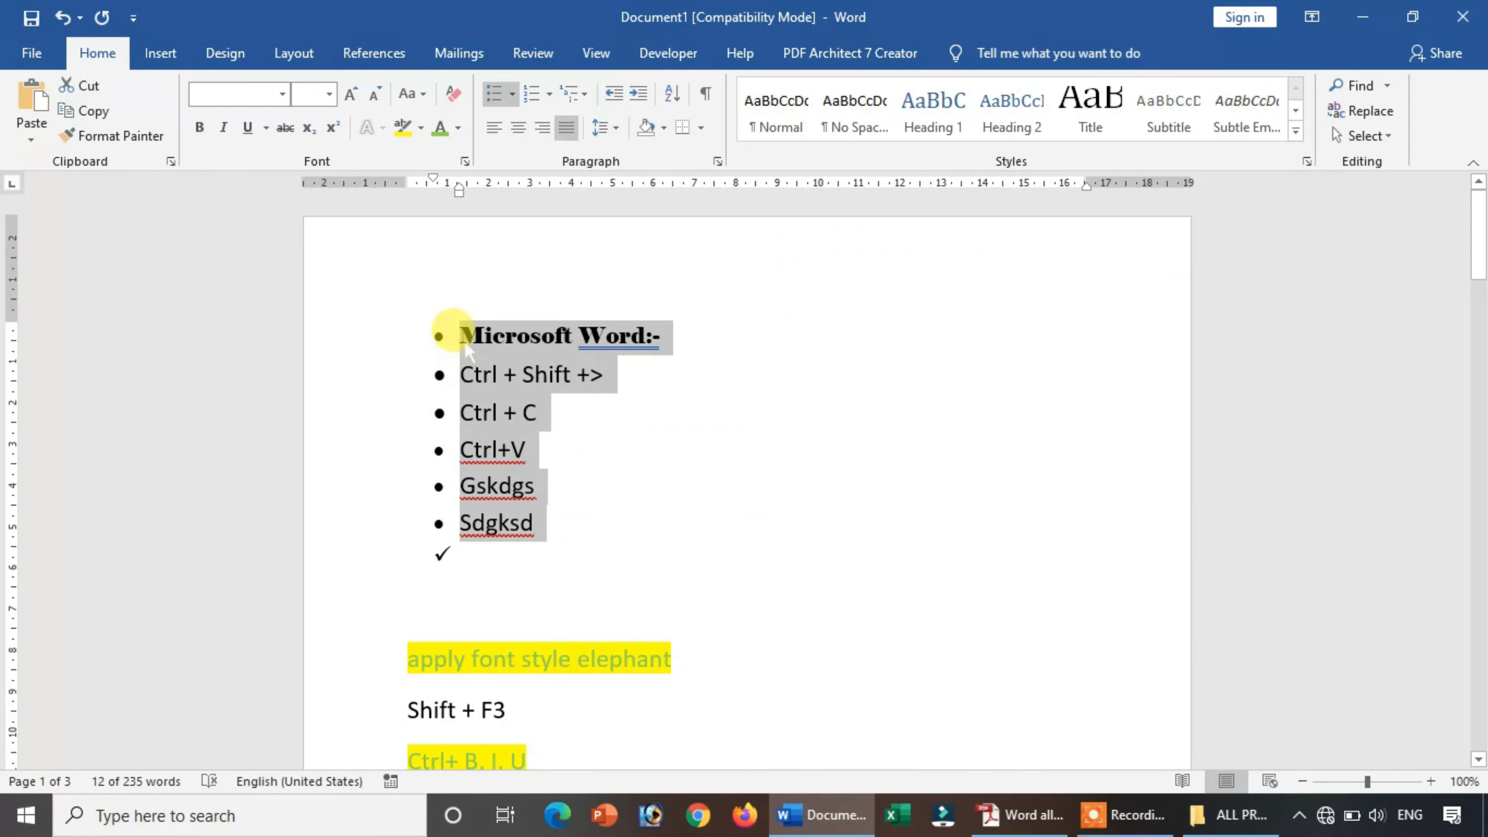
Step: Start defining a new bullet for the selected list lines and open the symbol choices for its character
{"action": "left_click", "coordinate": [512, 92]}
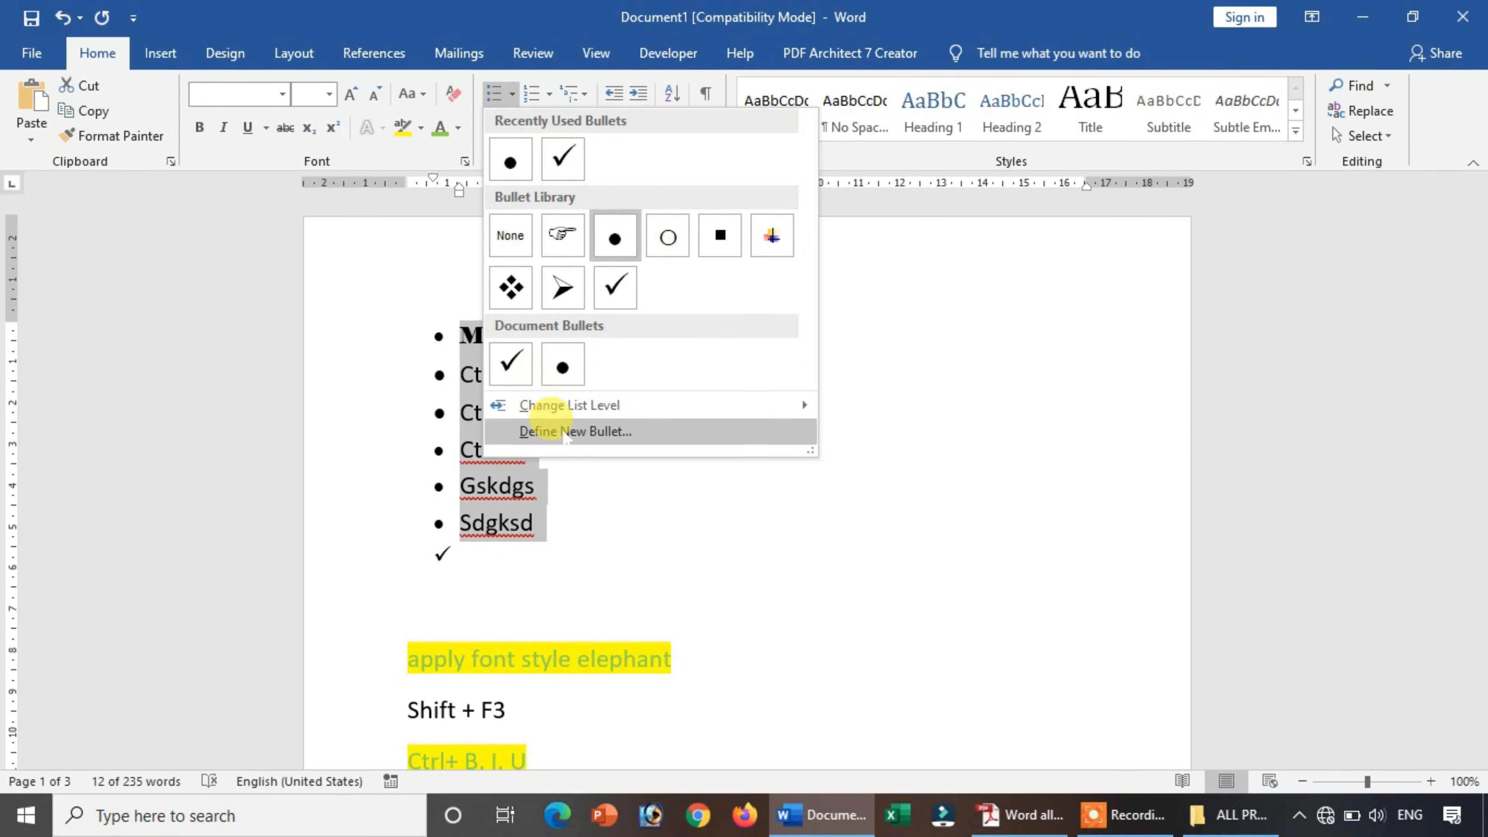
{"action": "left_click", "coordinate": [554, 428]}
{"action": "left_click_drag", "start_coordinate": [610, 176], "coordinate": [752, 187]}
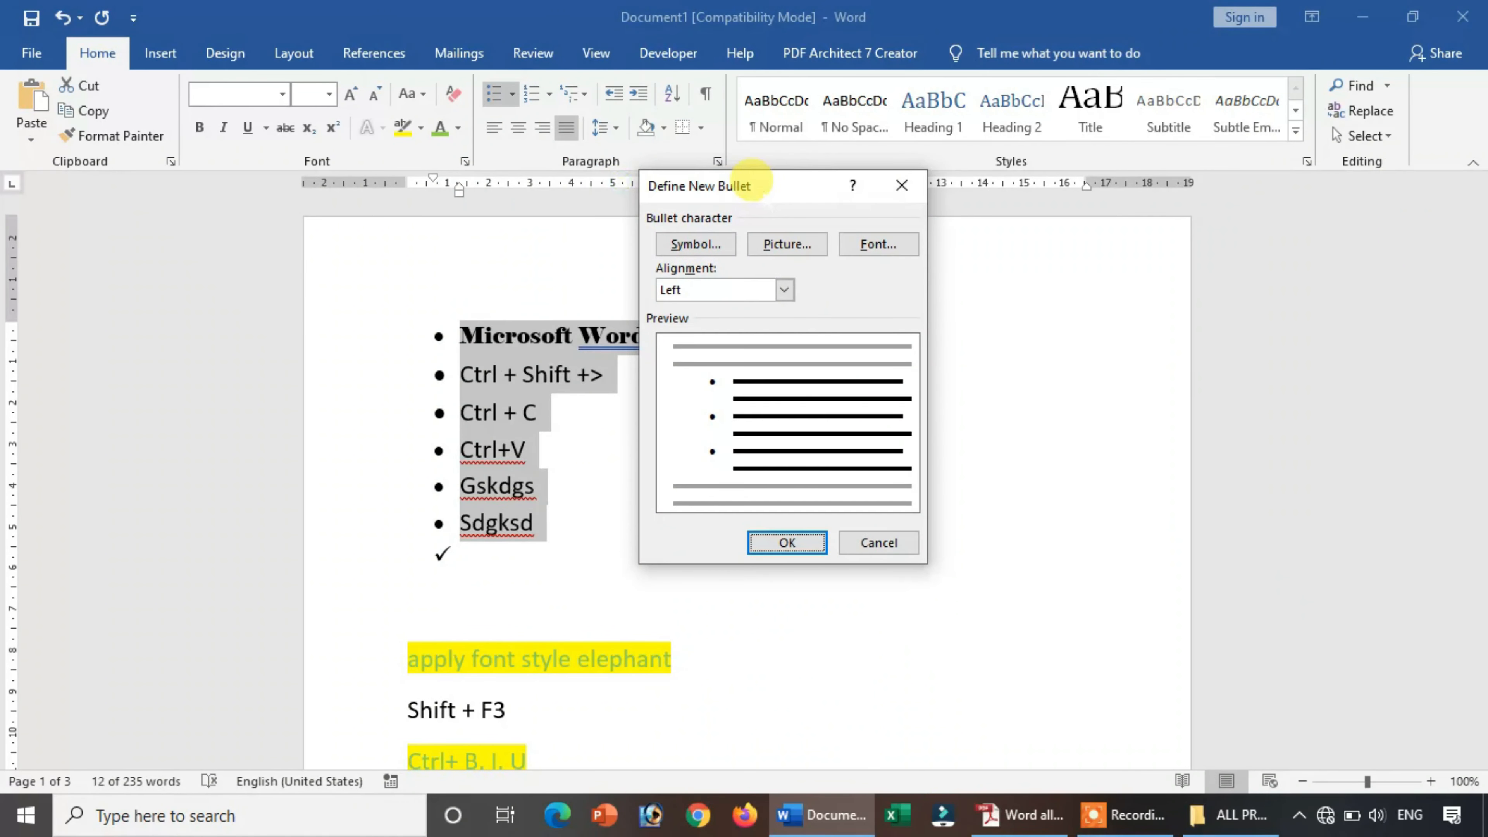
{"action": "left_click", "coordinate": [700, 244]}
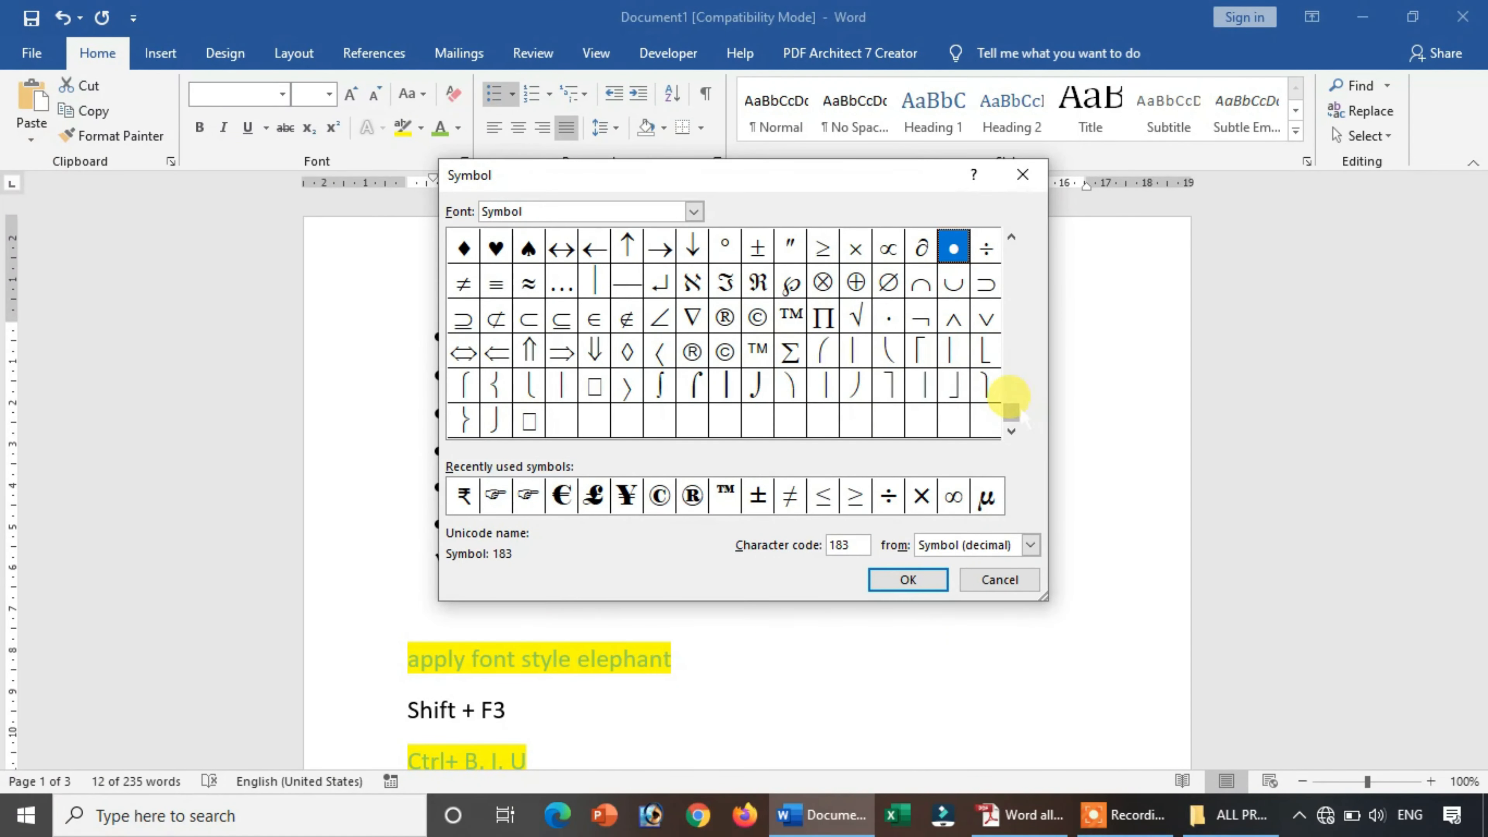
{"action": "left_click_drag", "start_coordinate": [1007, 405], "coordinate": [985, 233]}
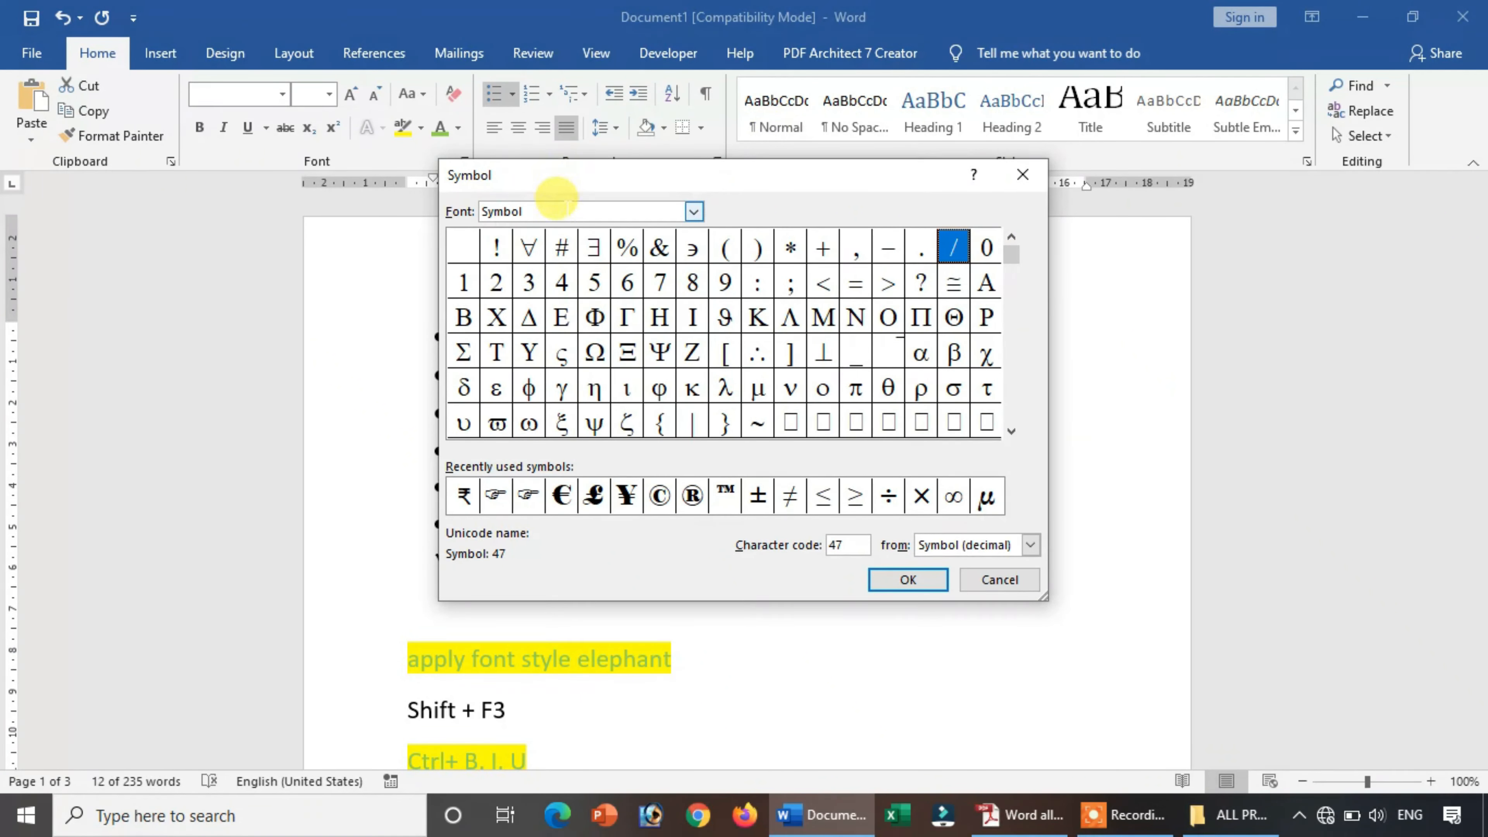
Step: Switch the symbol font to Webdings and look through its characters
{"action": "left_click", "coordinate": [693, 211]}
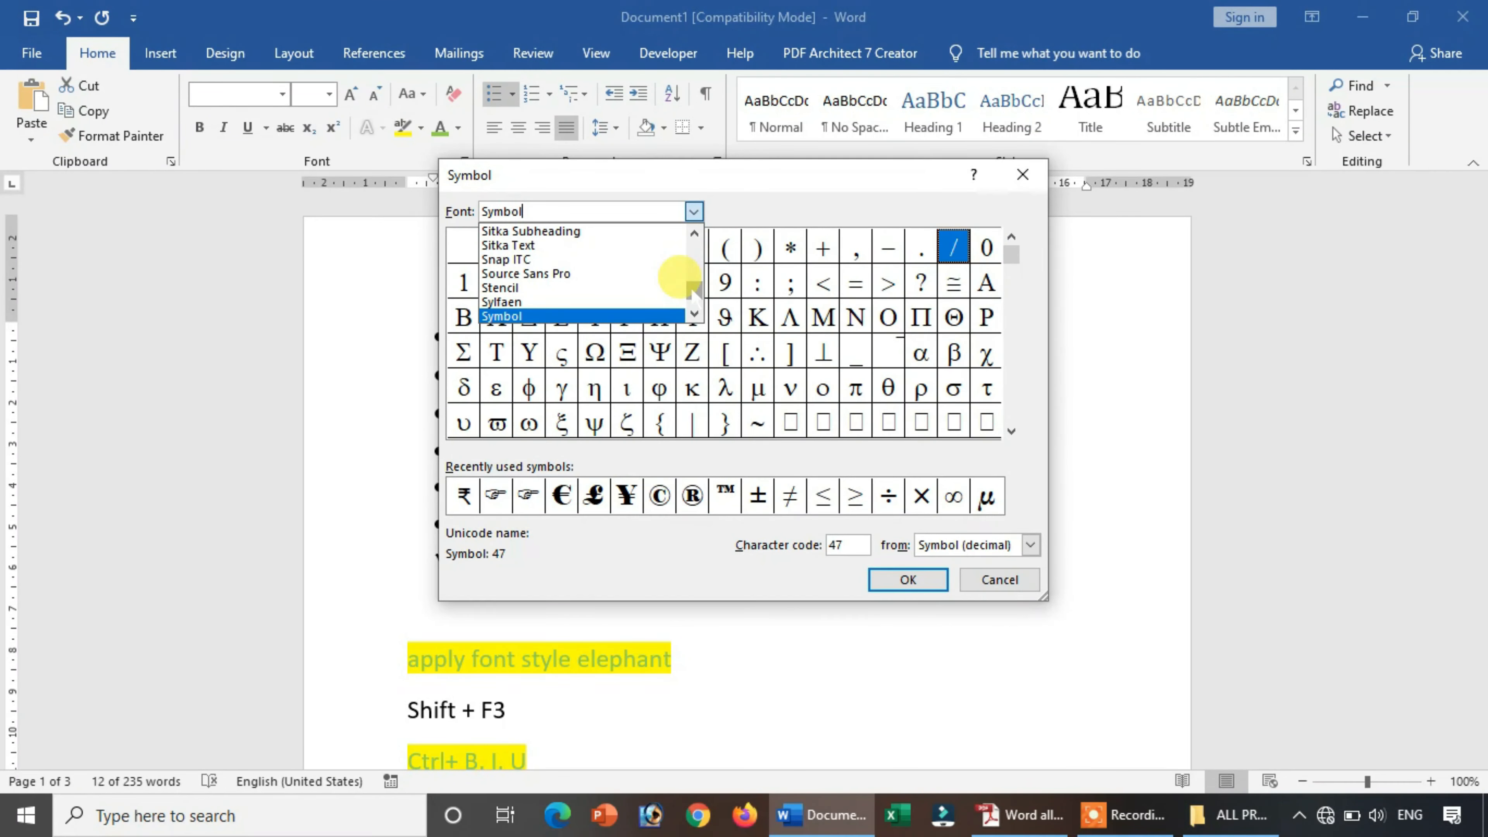
{"action": "left_click_drag", "start_coordinate": [693, 288], "coordinate": [693, 306]}
{"action": "left_click", "coordinate": [694, 234]}
{"action": "left_click", "coordinate": [694, 234]}
{"action": "left_click", "coordinate": [694, 235]}
{"action": "left_click", "coordinate": [694, 234]}
{"action": "left_click", "coordinate": [694, 234]}
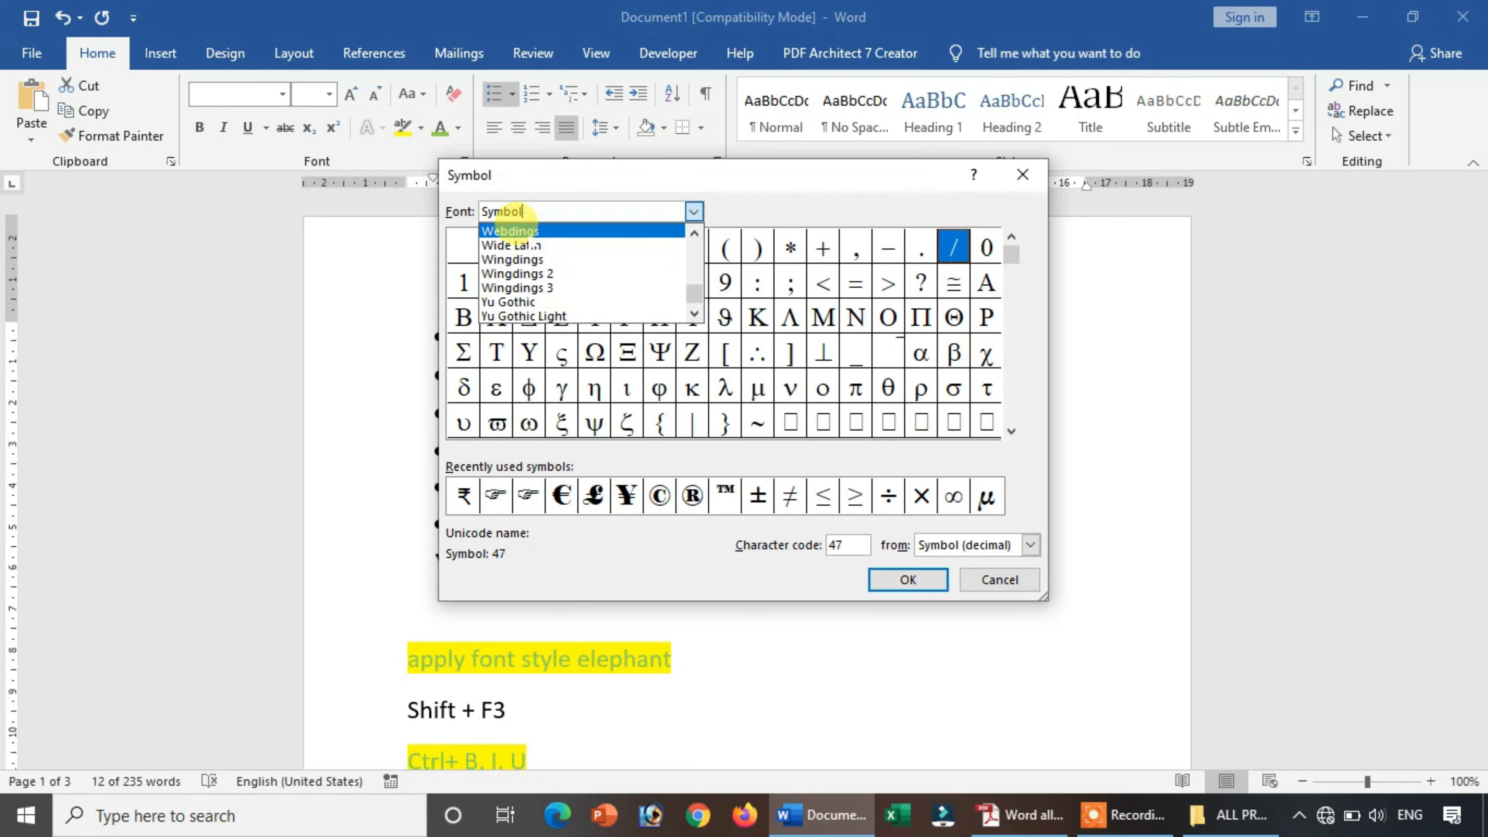
{"action": "left_click", "coordinate": [520, 230]}
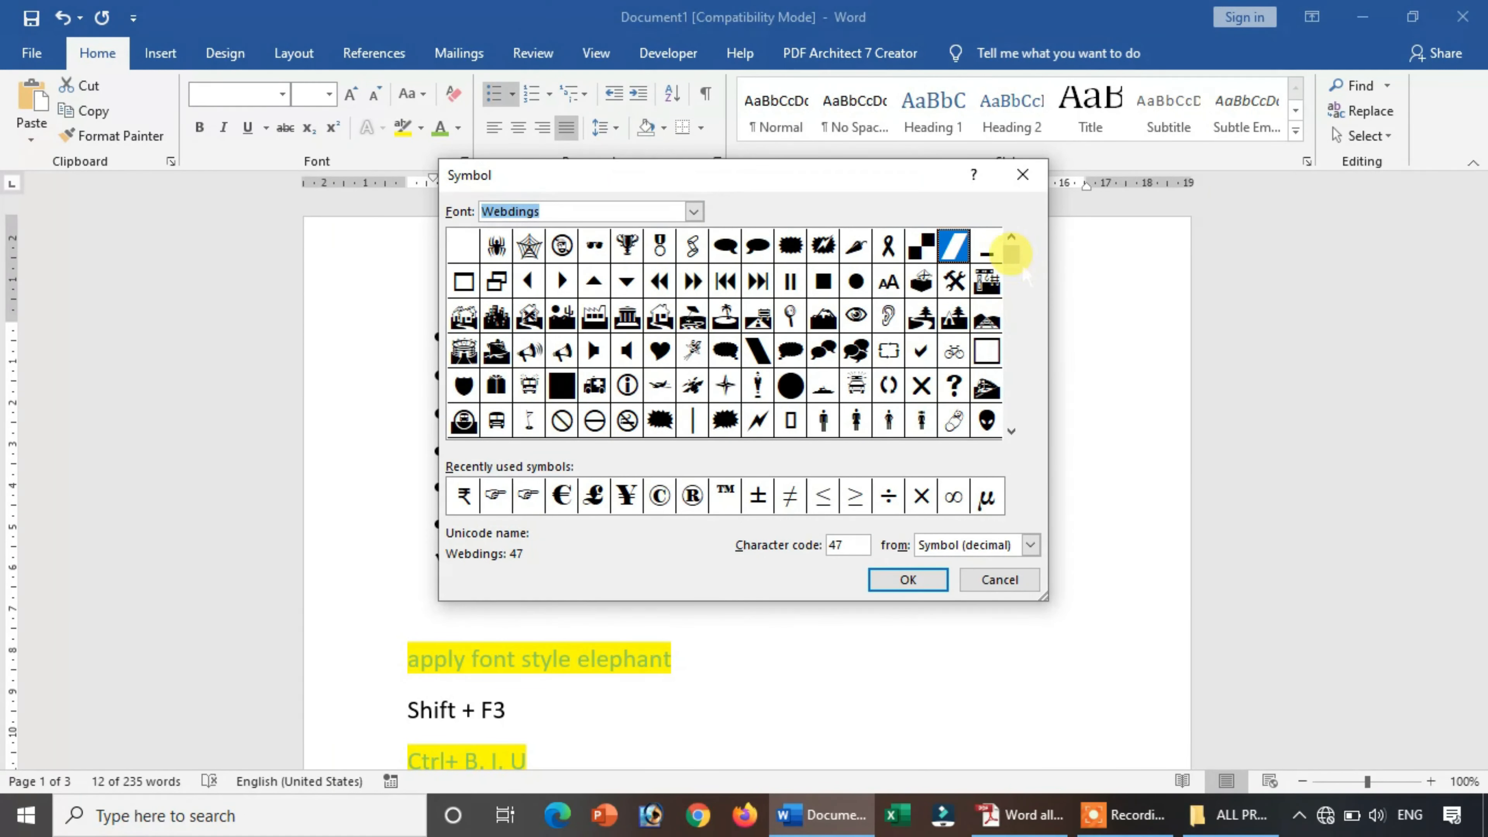
{"action": "left_click_drag", "start_coordinate": [1015, 274], "coordinate": [1018, 339]}
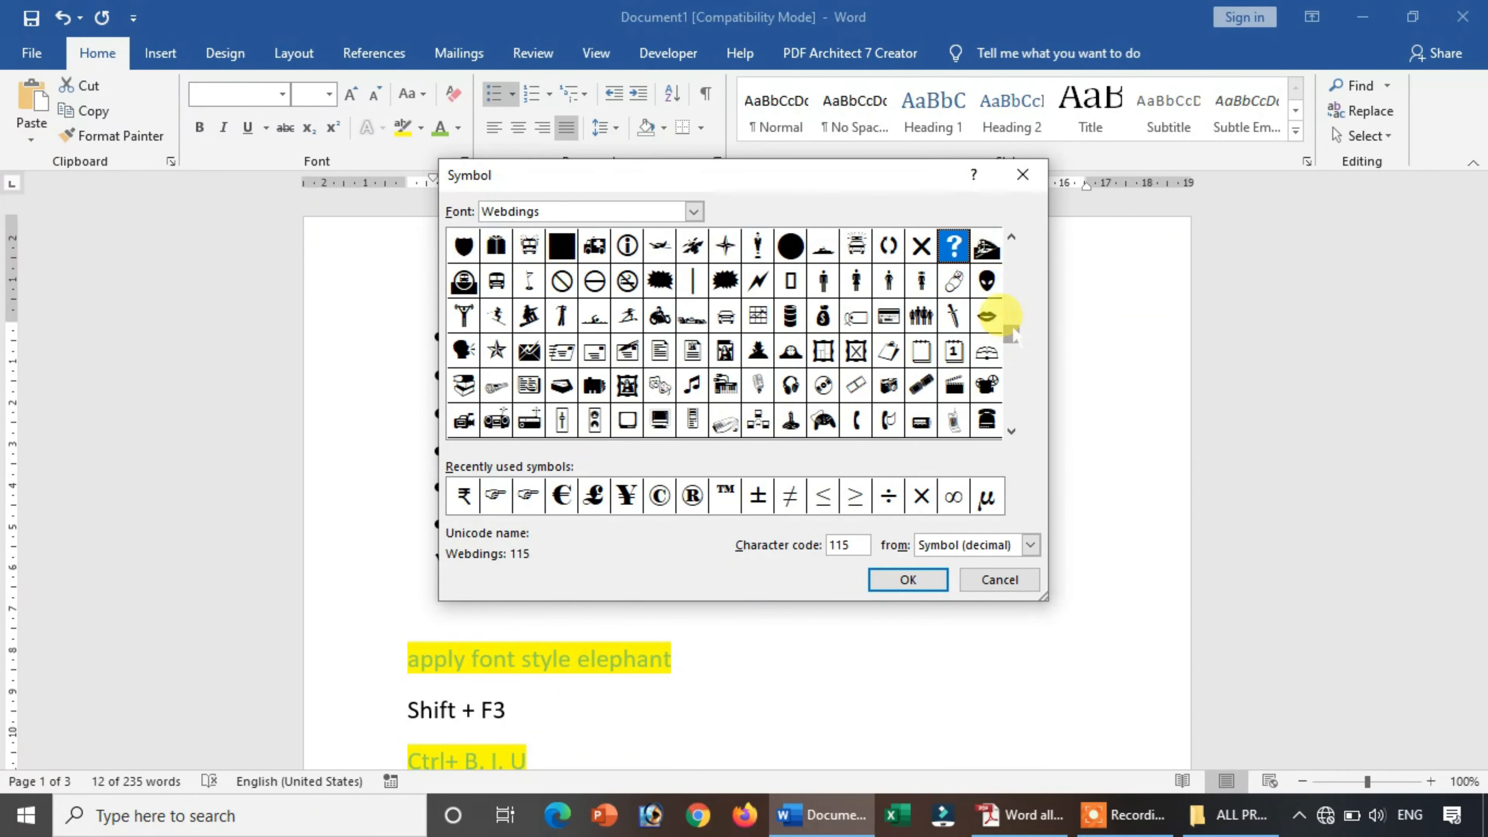
Step: Set the bullet symbol font to Wingdings and look through its characters
{"action": "left_click", "coordinate": [693, 211]}
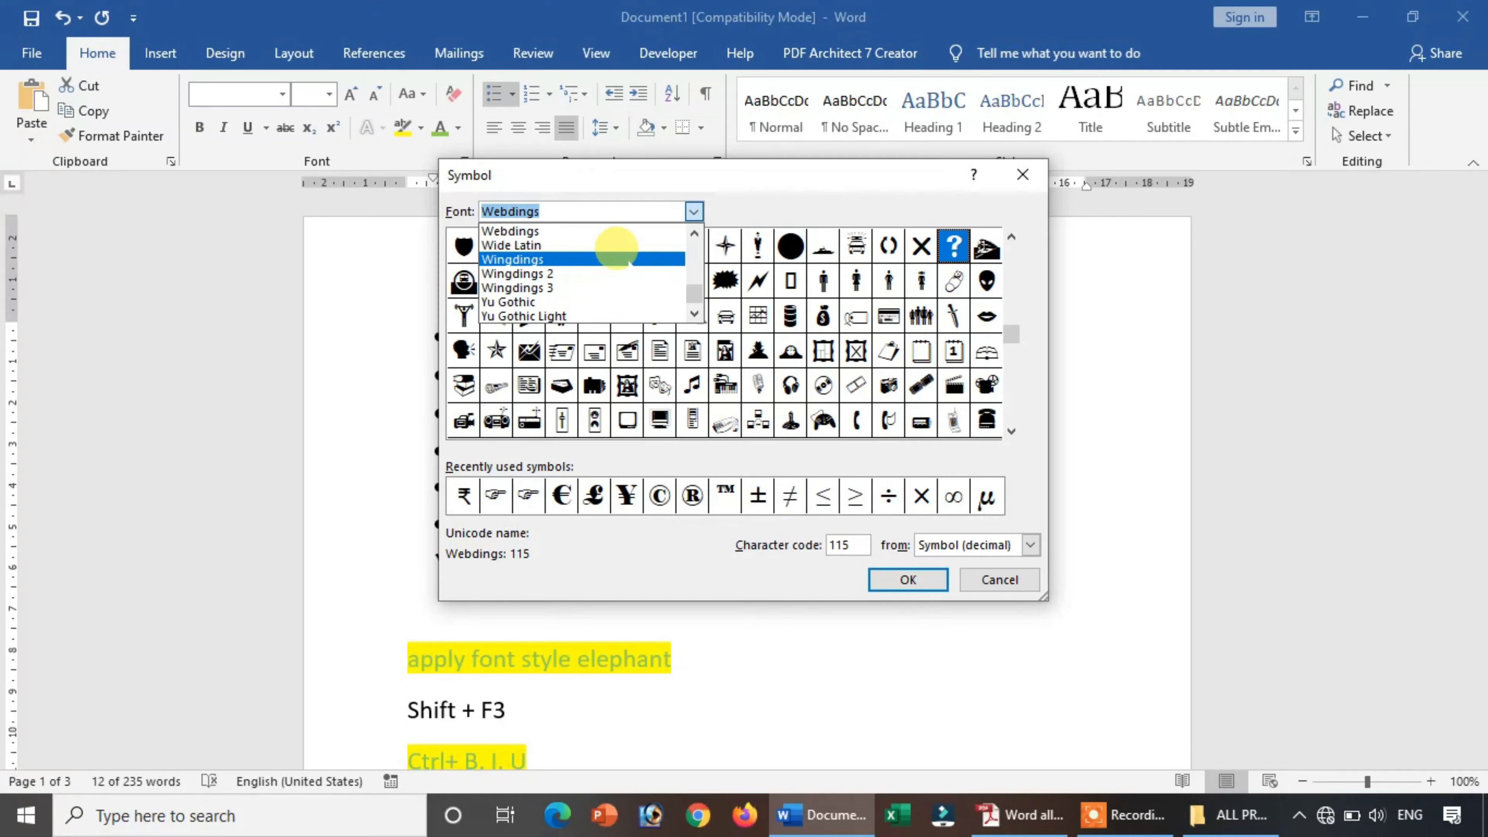
{"action": "left_click", "coordinate": [619, 260]}
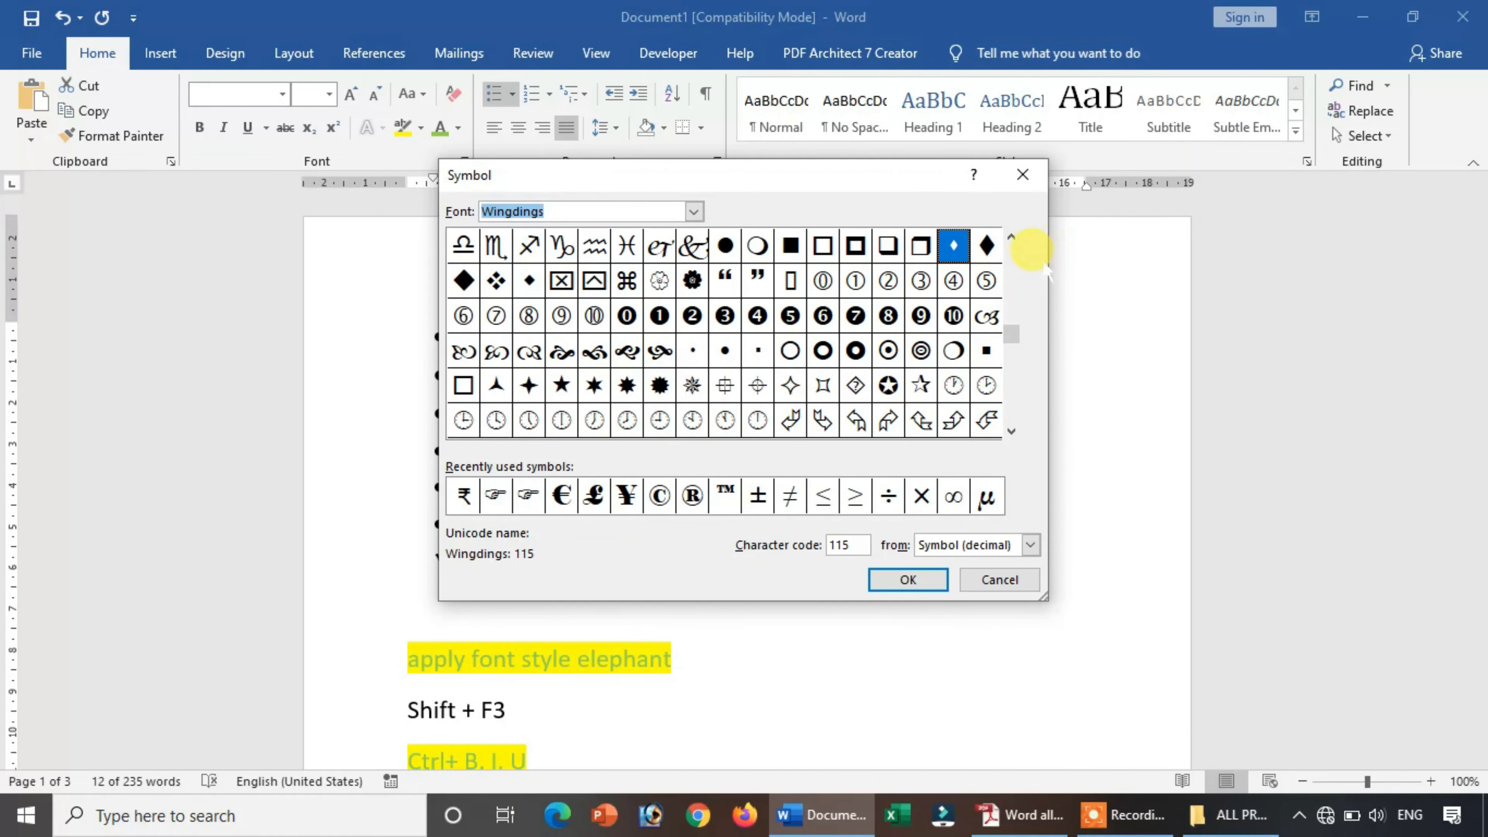
{"action": "left_click_drag", "start_coordinate": [1014, 328], "coordinate": [1015, 249]}
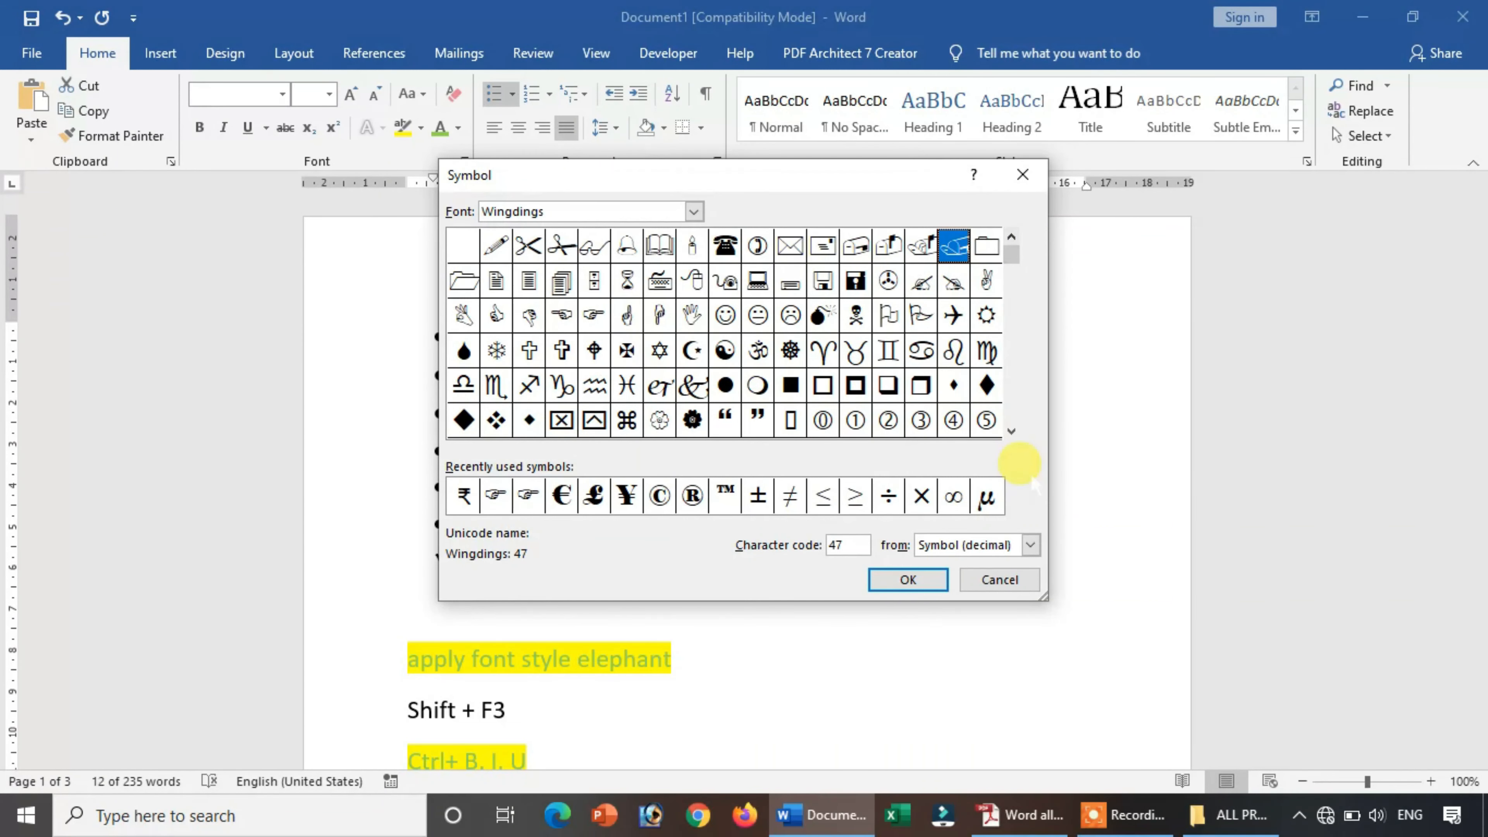
{"action": "left_click", "coordinate": [1012, 431]}
{"action": "left_click", "coordinate": [1011, 431]}
{"action": "left_click", "coordinate": [1011, 431]}
{"action": "left_click", "coordinate": [1011, 432]}
{"action": "left_click", "coordinate": [1012, 431]}
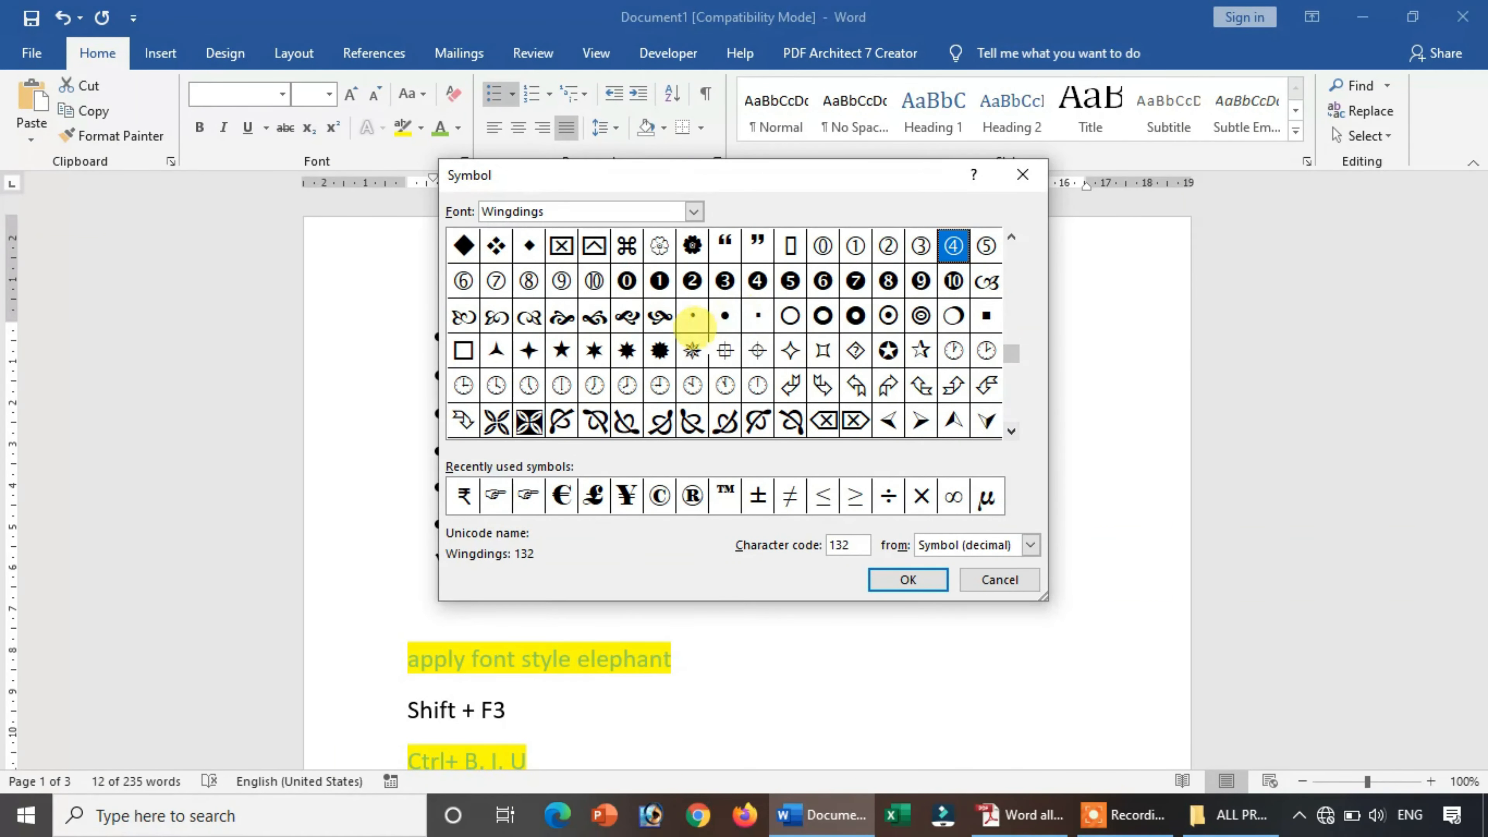
Step: Apply the Wingdings star, character code 173, as the list's bullet and remove the empty check mark bullet after "Sdgksd"
{"action": "left_click", "coordinate": [626, 351]}
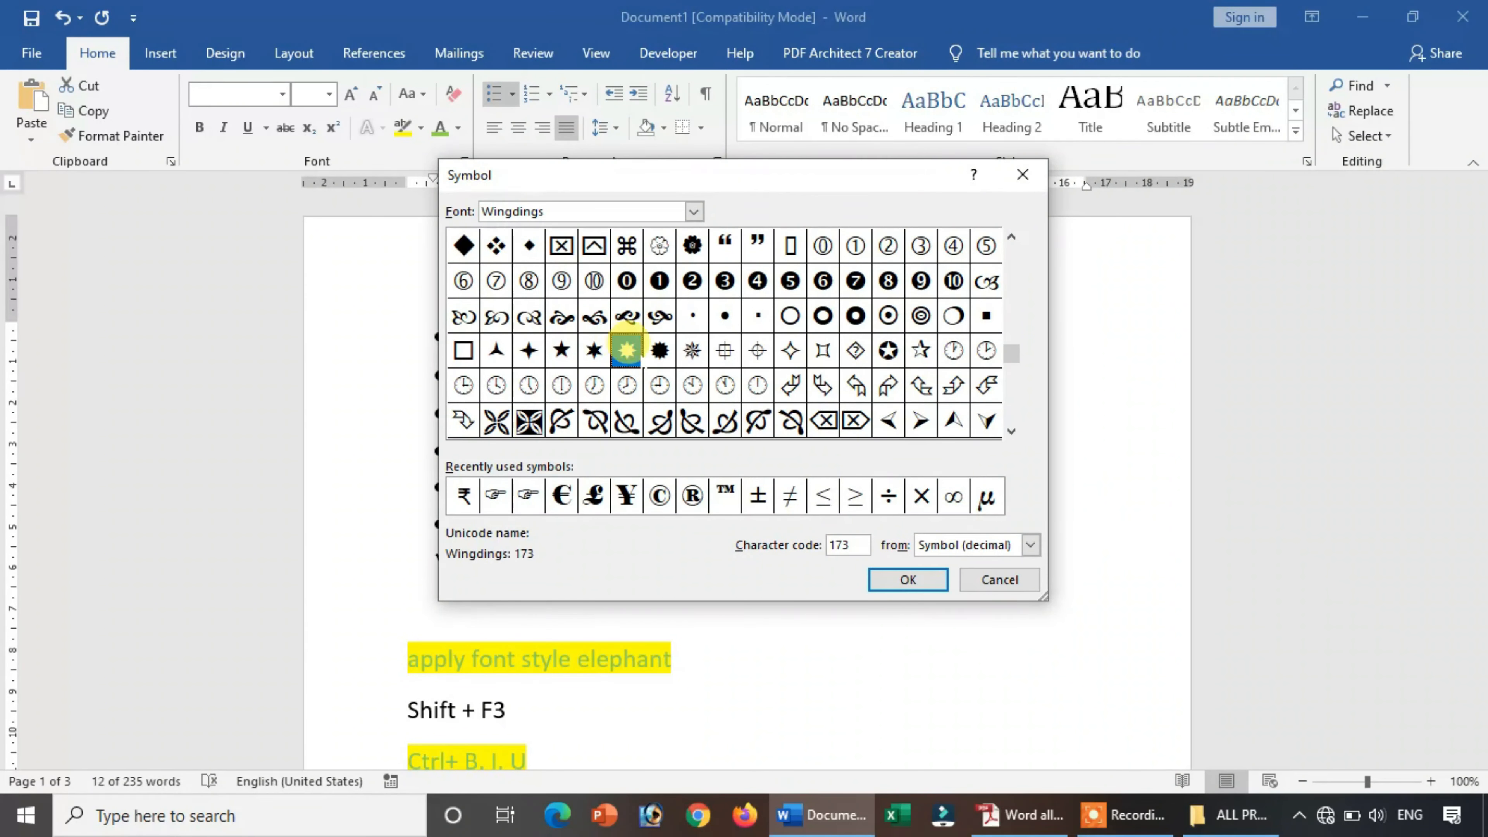
{"action": "left_click", "coordinate": [907, 577]}
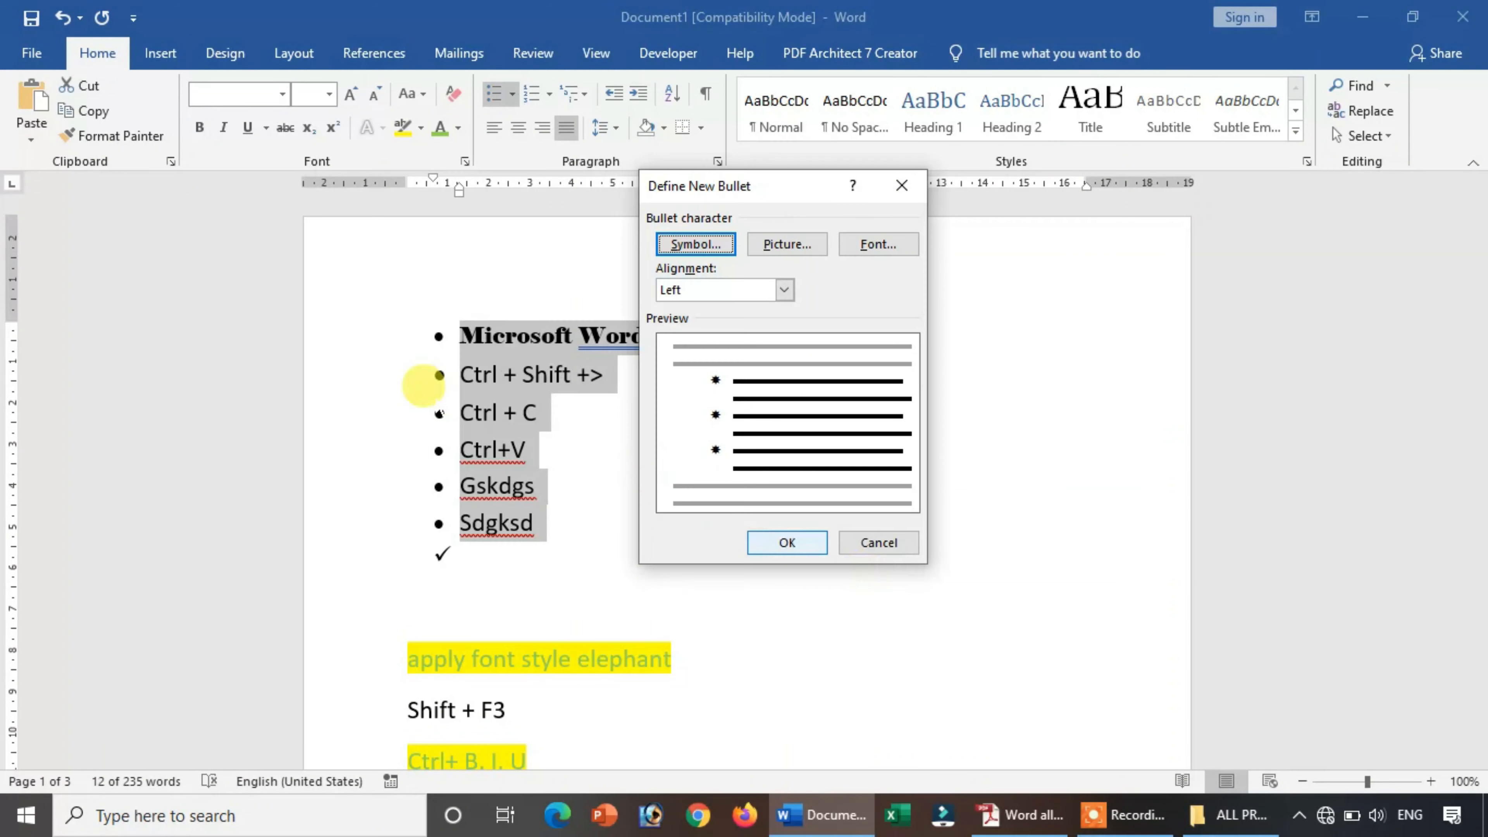
{"action": "left_click", "coordinate": [772, 542]}
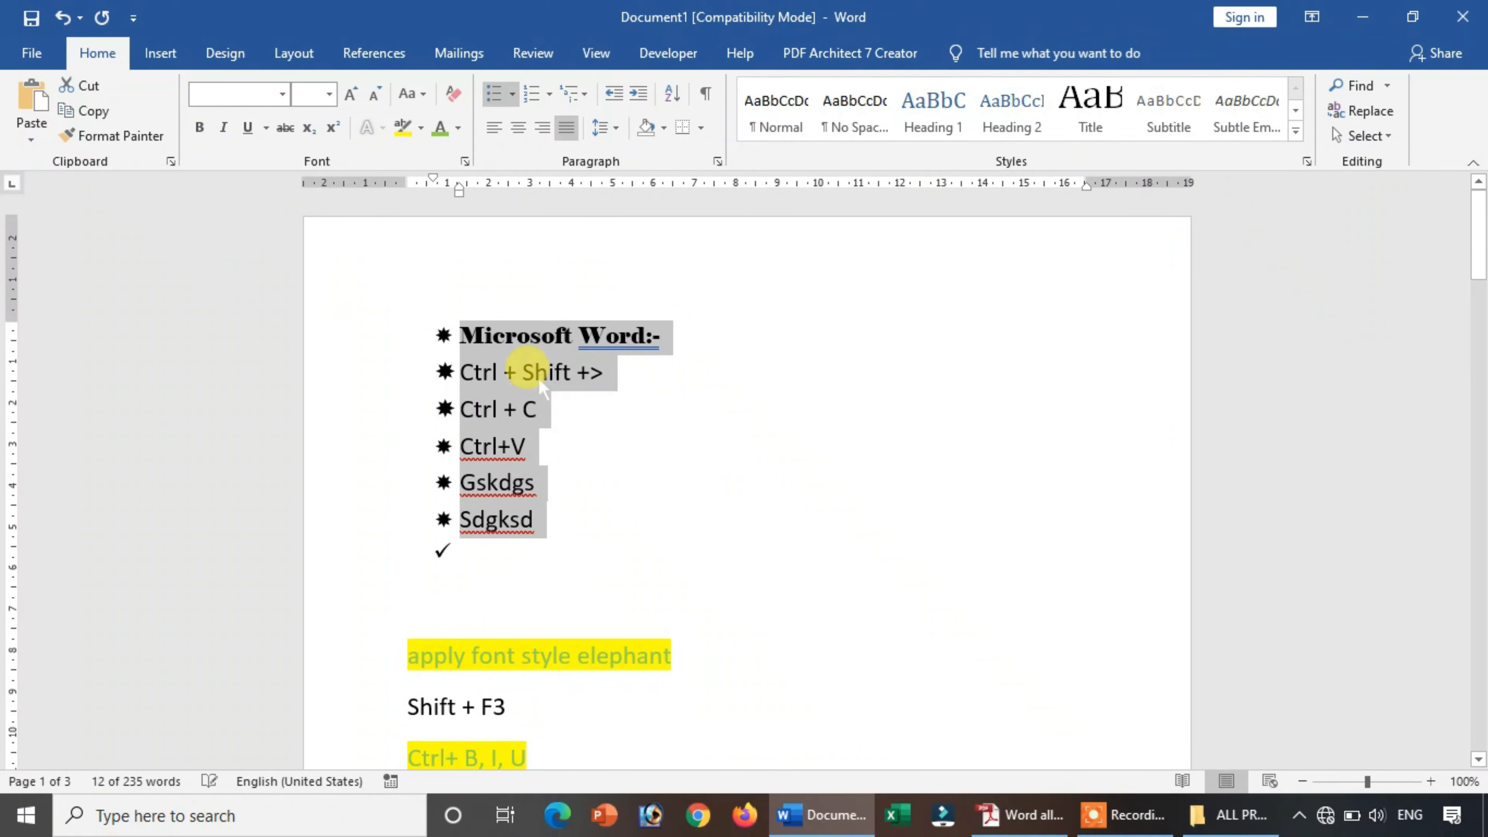
{"action": "left_click", "coordinate": [472, 546]}
{"action": "key", "text": "BackSpace"}
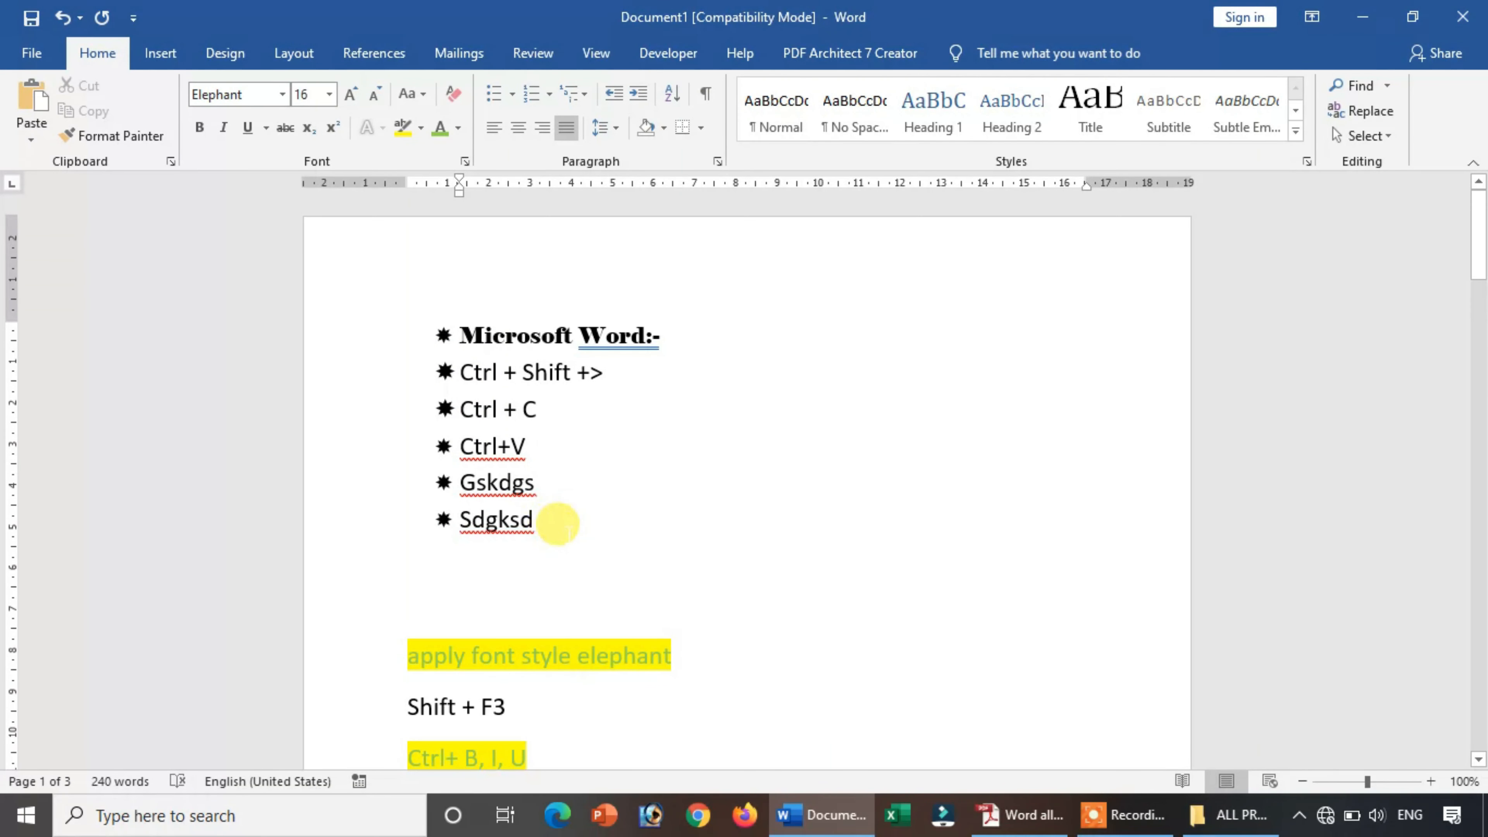
Step: Define the Wingdings smiley face, character code 74, as the bullet for "Microsoft Word:-" through "Sdgksd" and check the bullet library
{"action": "left_click_drag", "start_coordinate": [565, 527], "coordinate": [416, 336]}
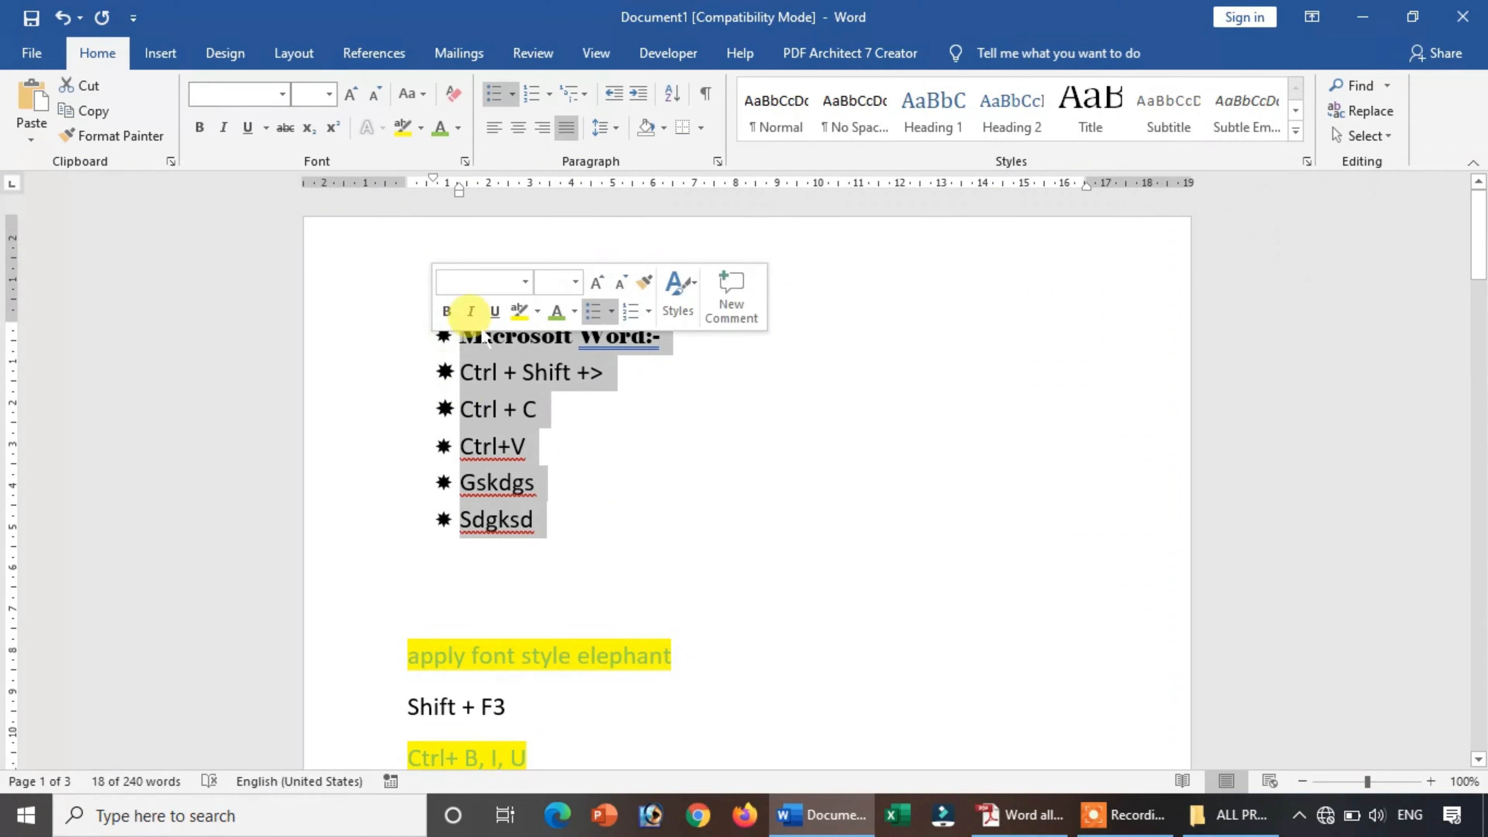
{"action": "left_click", "coordinate": [511, 94]}
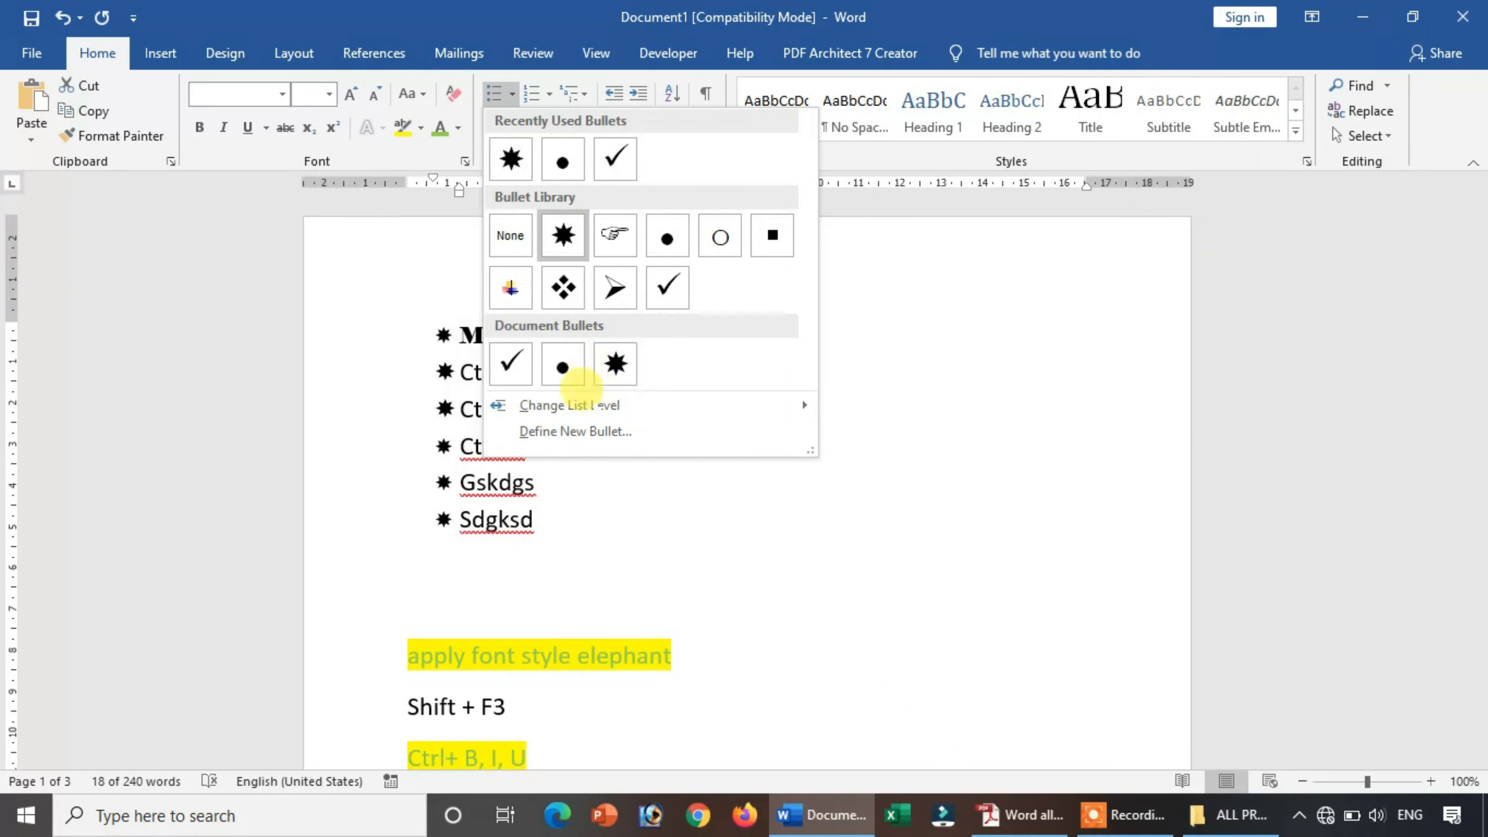
{"action": "left_click", "coordinate": [586, 431]}
{"action": "left_click", "coordinate": [697, 242]}
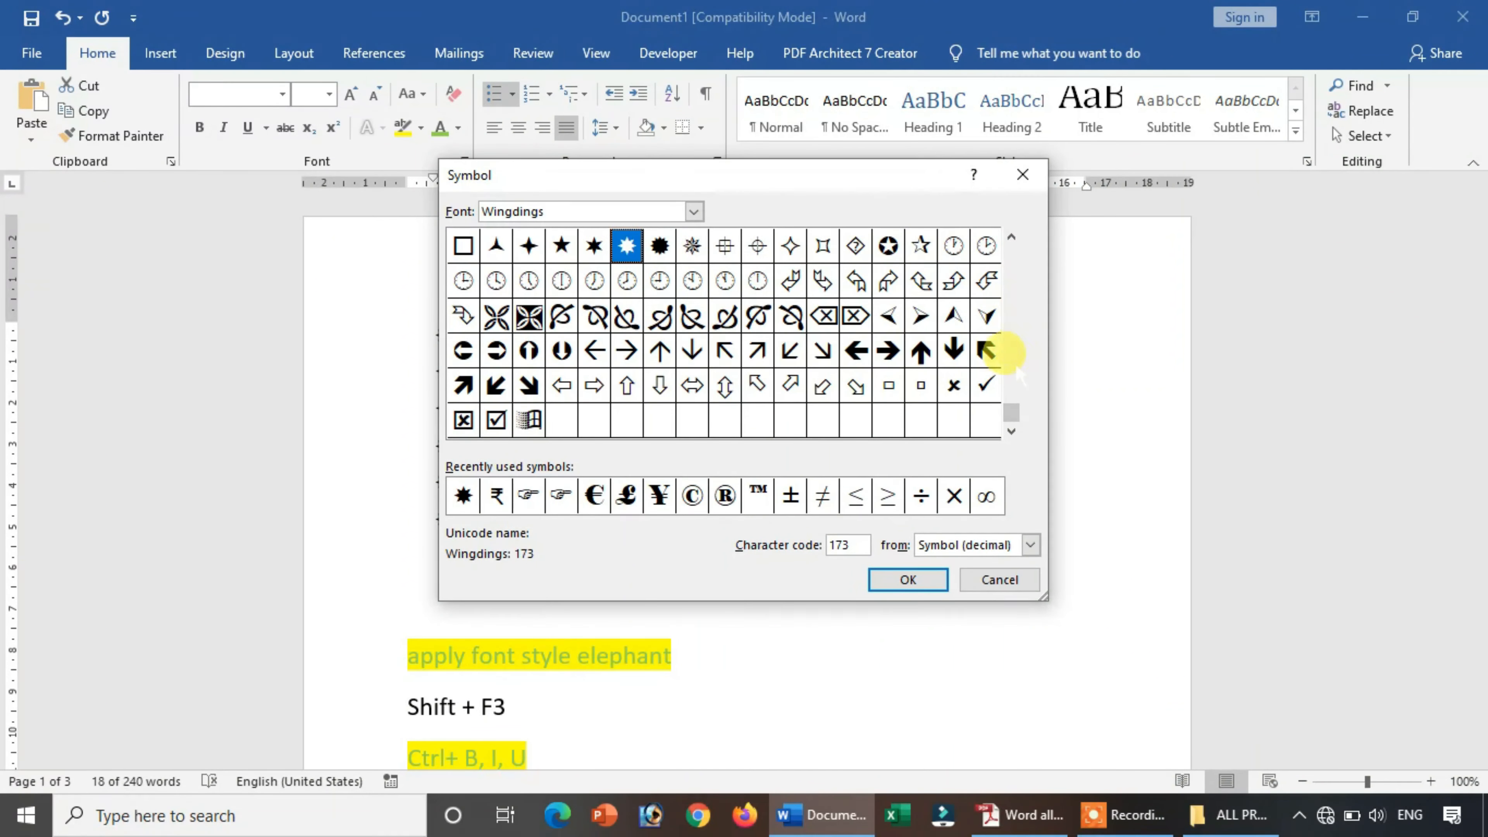
{"action": "scroll", "coordinate": [1005, 405], "scroll_direction": "up", "scroll_amount": 1}
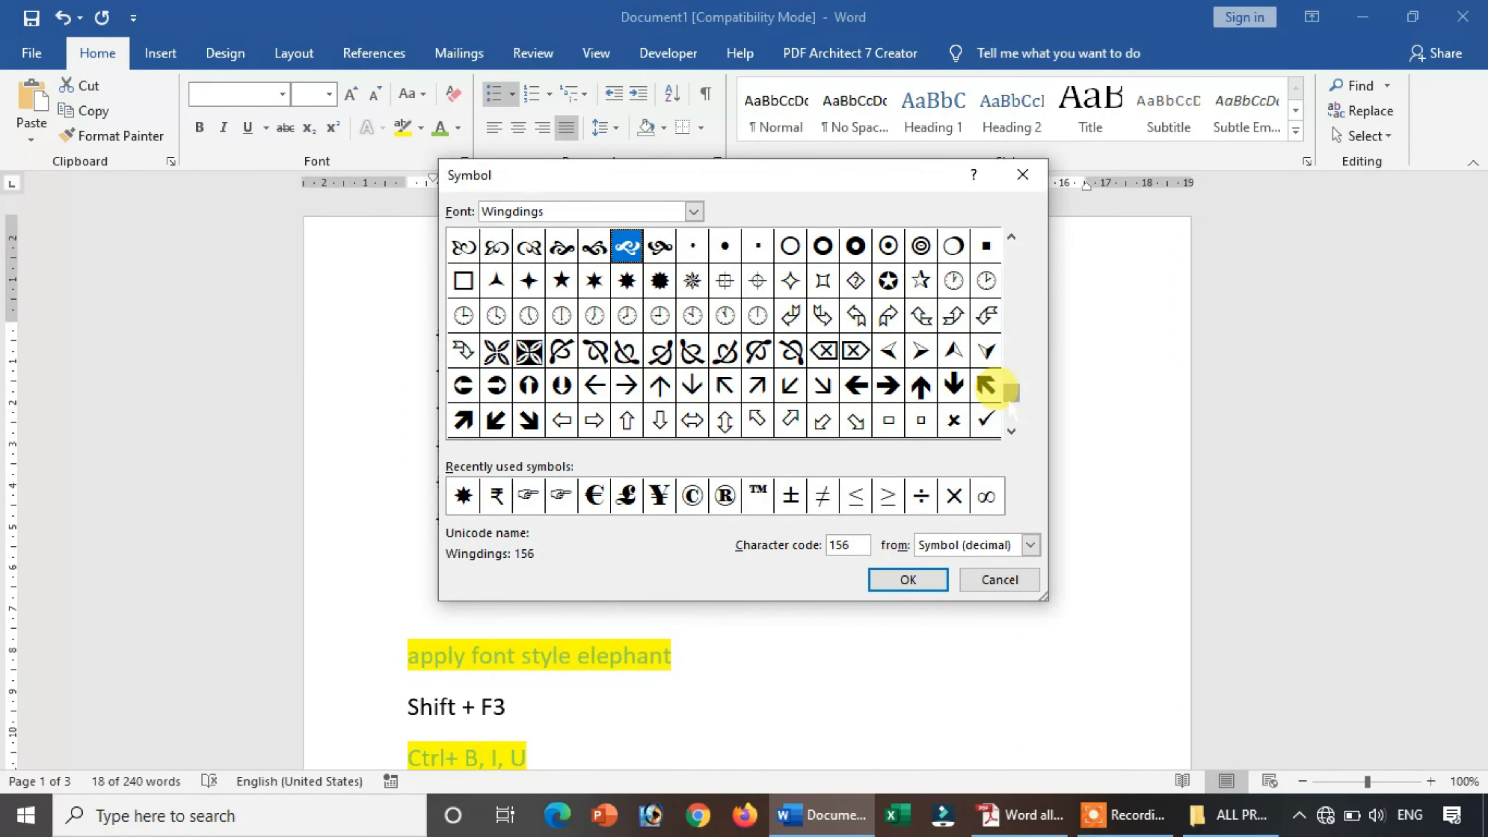
{"action": "left_click_drag", "start_coordinate": [1012, 404], "coordinate": [1013, 242]}
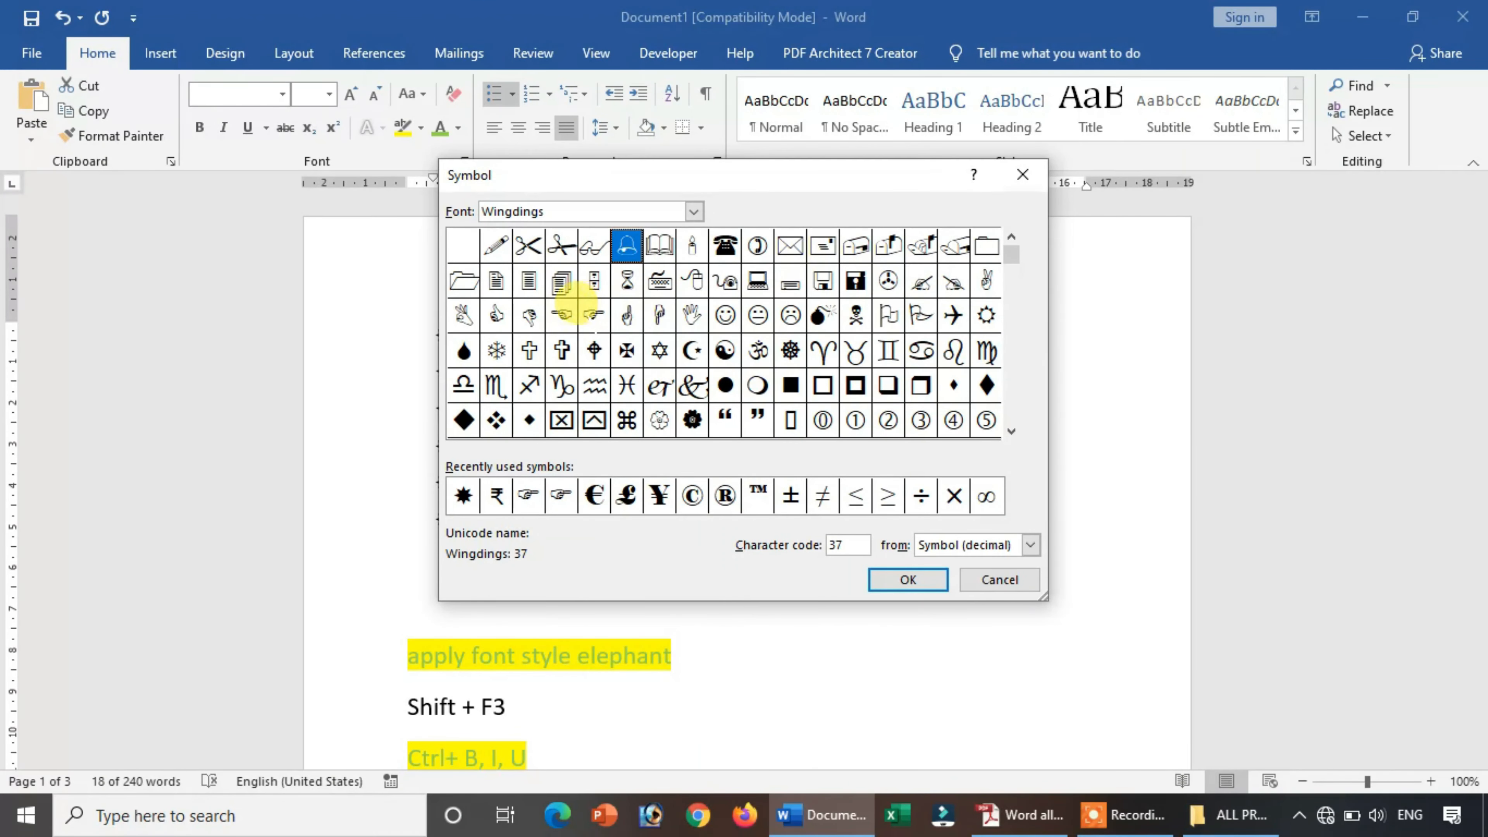
{"action": "left_click", "coordinate": [726, 315]}
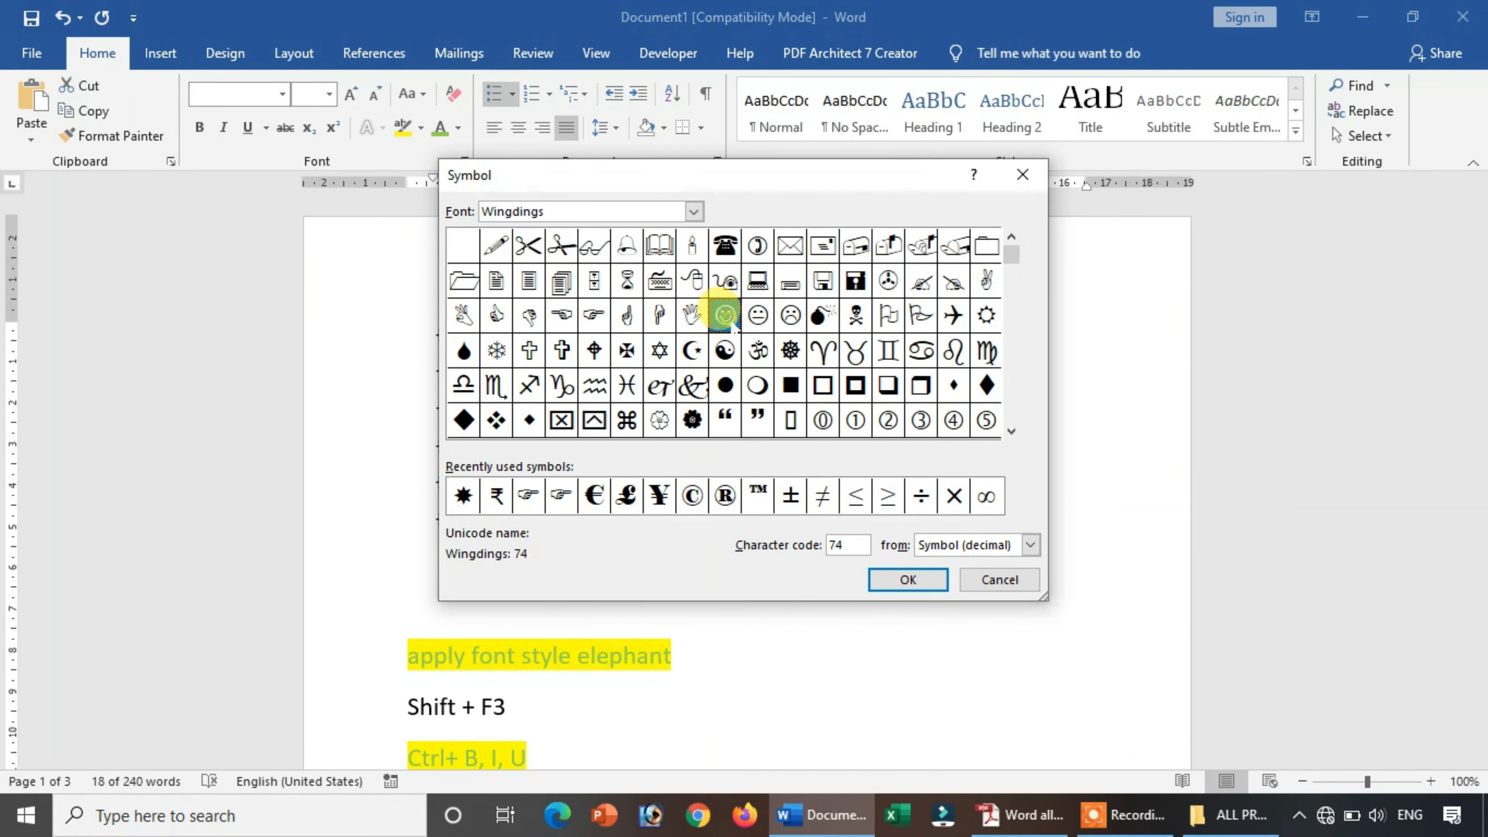
{"action": "left_click", "coordinate": [887, 579]}
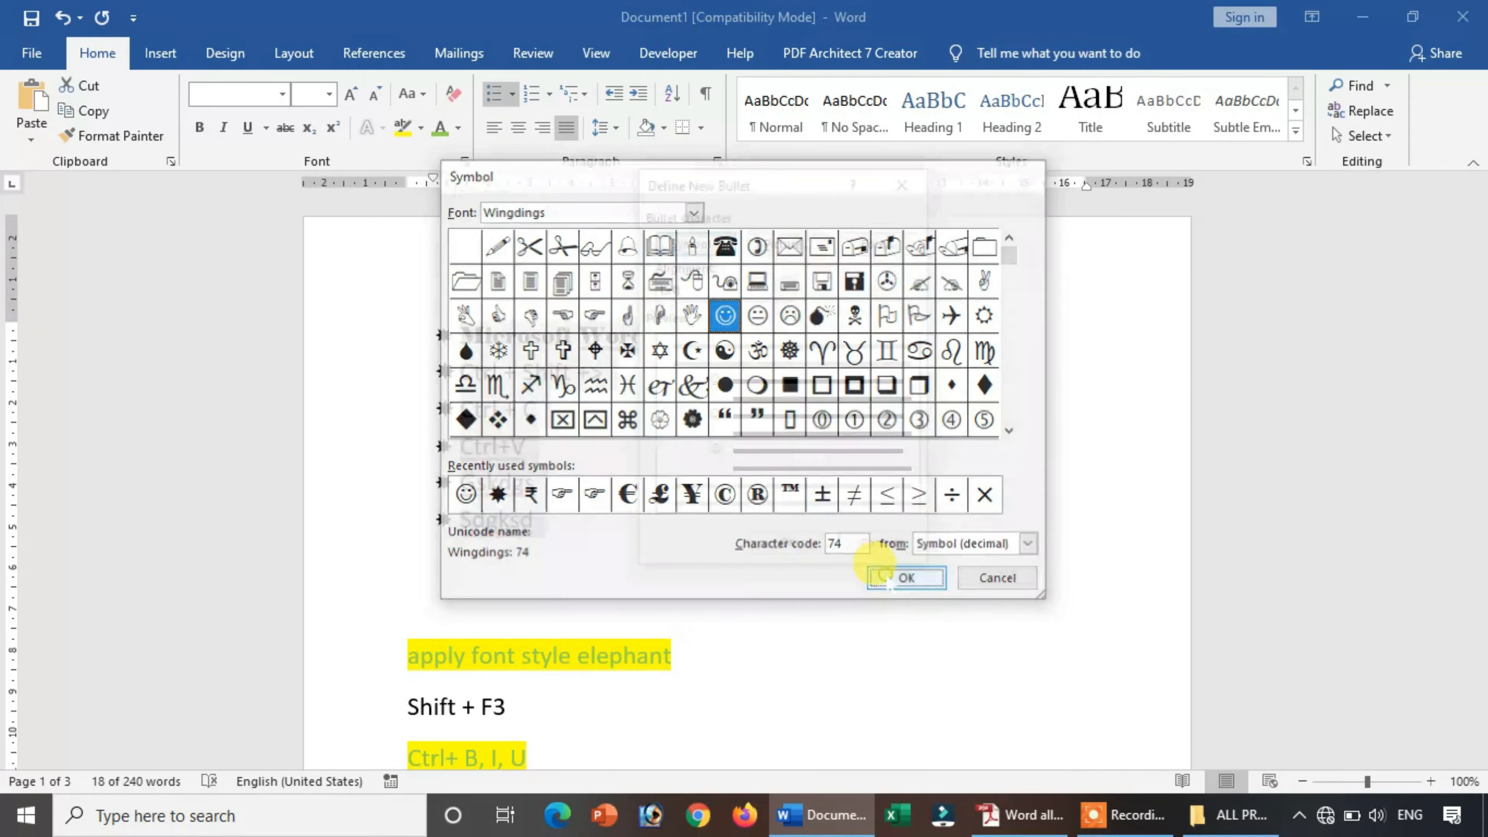
{"action": "left_click", "coordinate": [773, 533]}
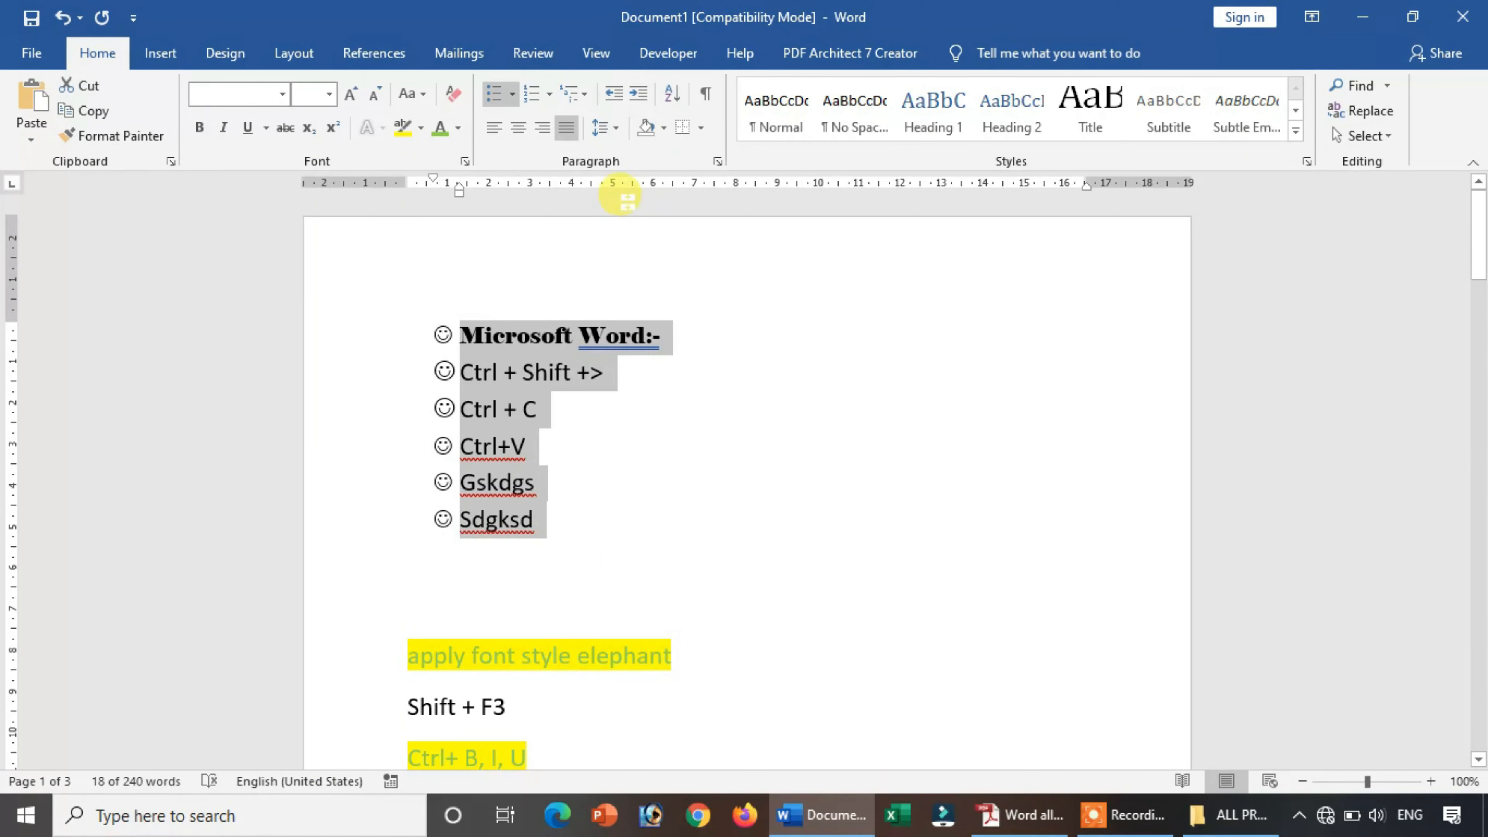
{"action": "left_click", "coordinate": [512, 94]}
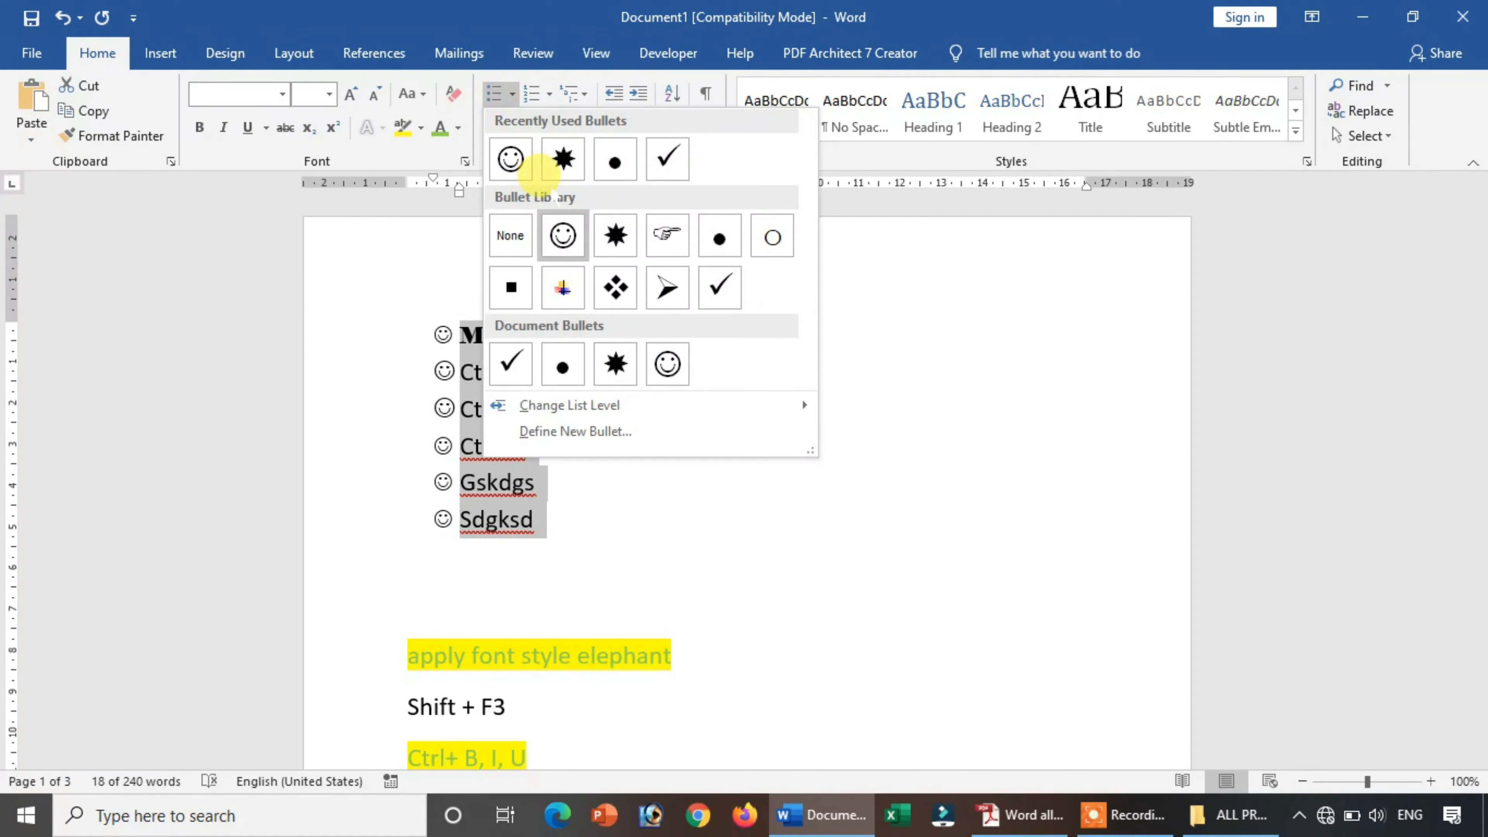
{"action": "left_click", "coordinate": [655, 520]}
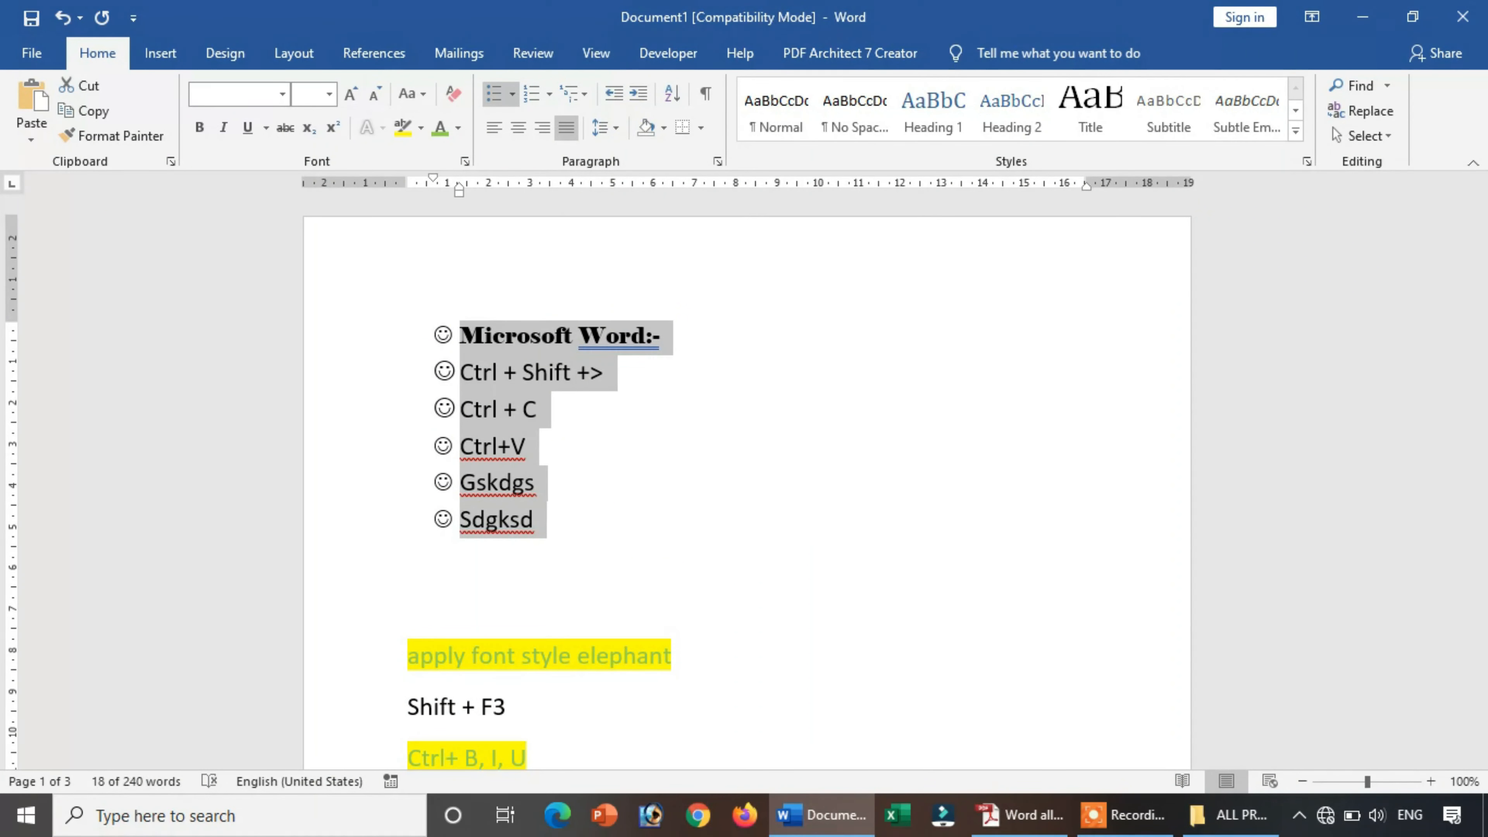
Step: Number the lines from "Microsoft Word:-" to "Sdgksd" with a new number format in the 1, 2, 3 style
{"action": "left_click", "coordinate": [549, 93]}
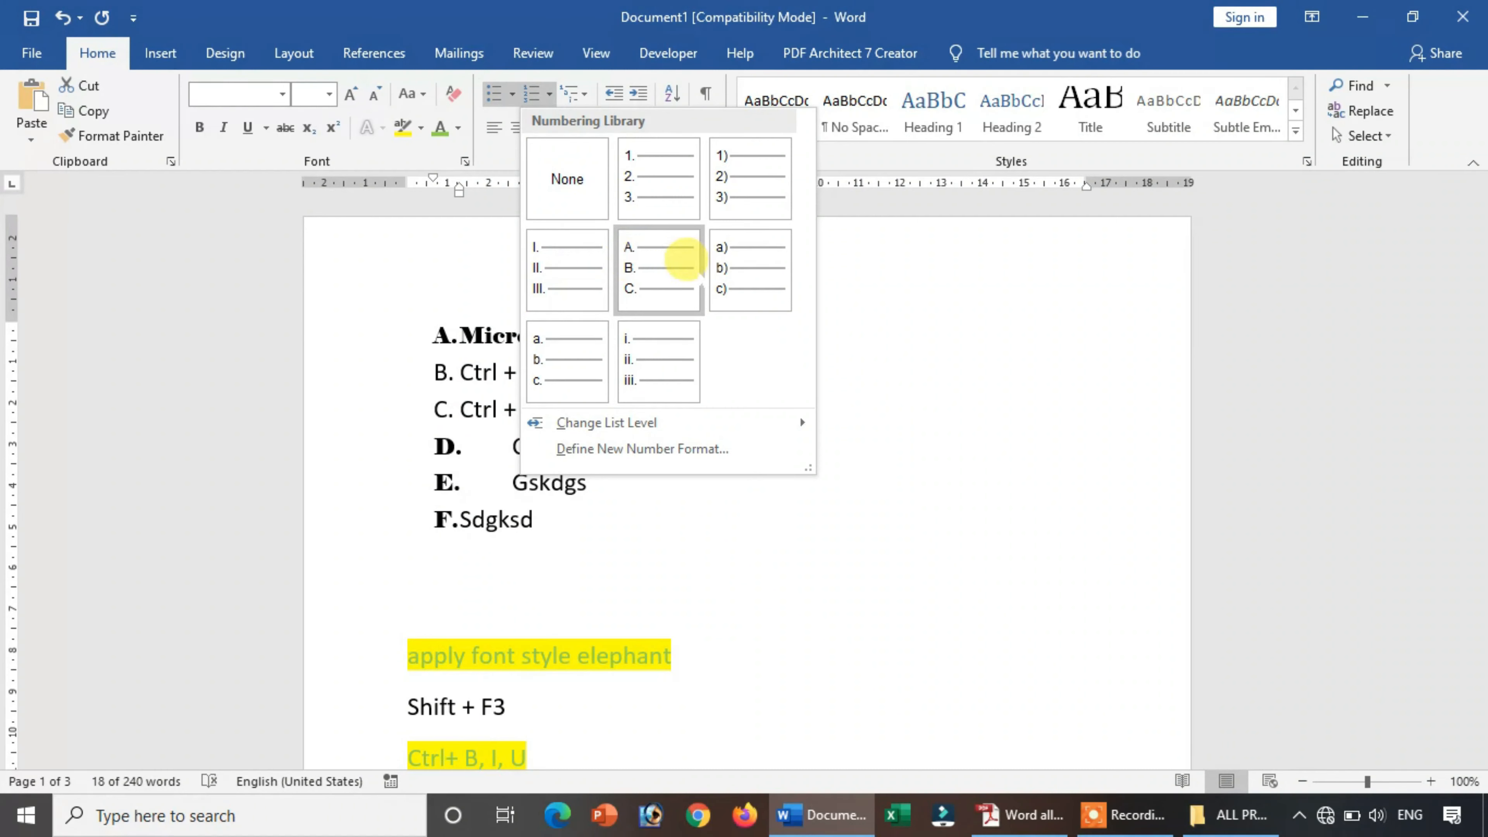
{"action": "left_click", "coordinate": [590, 449]}
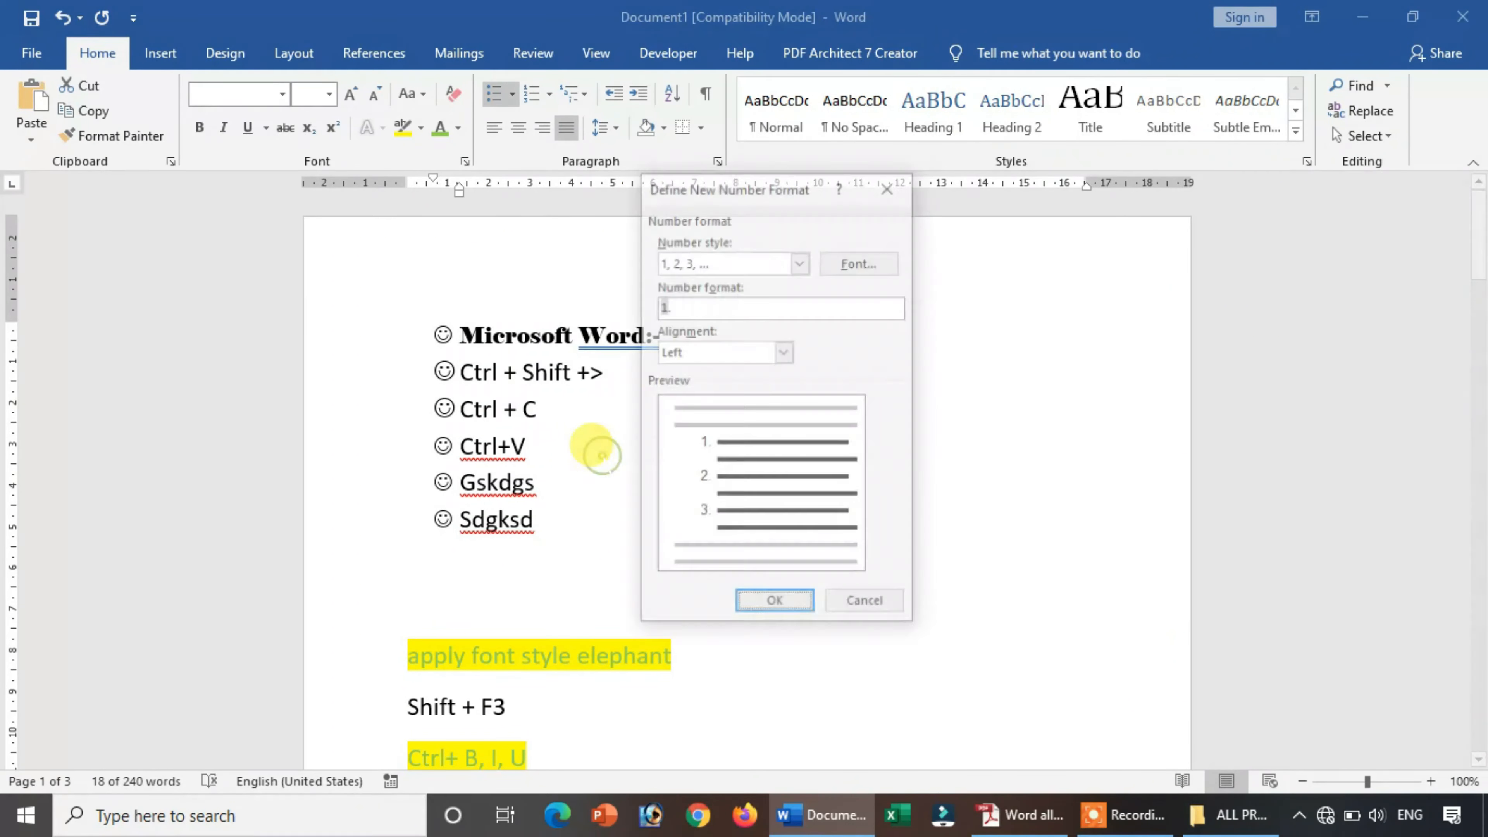
{"action": "left_click", "coordinate": [802, 262]}
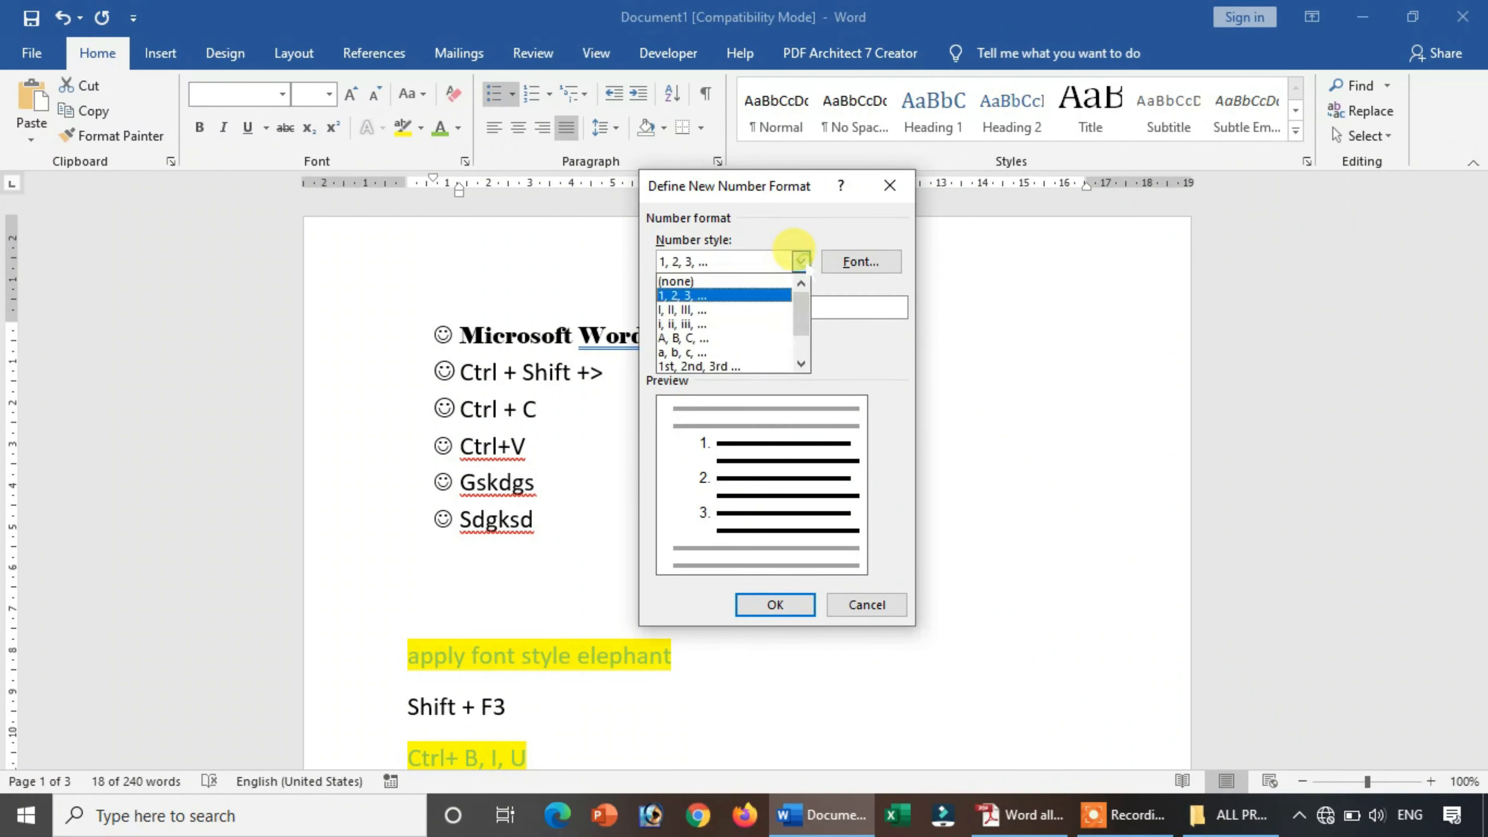
{"action": "left_click_drag", "start_coordinate": [801, 319], "coordinate": [800, 370]}
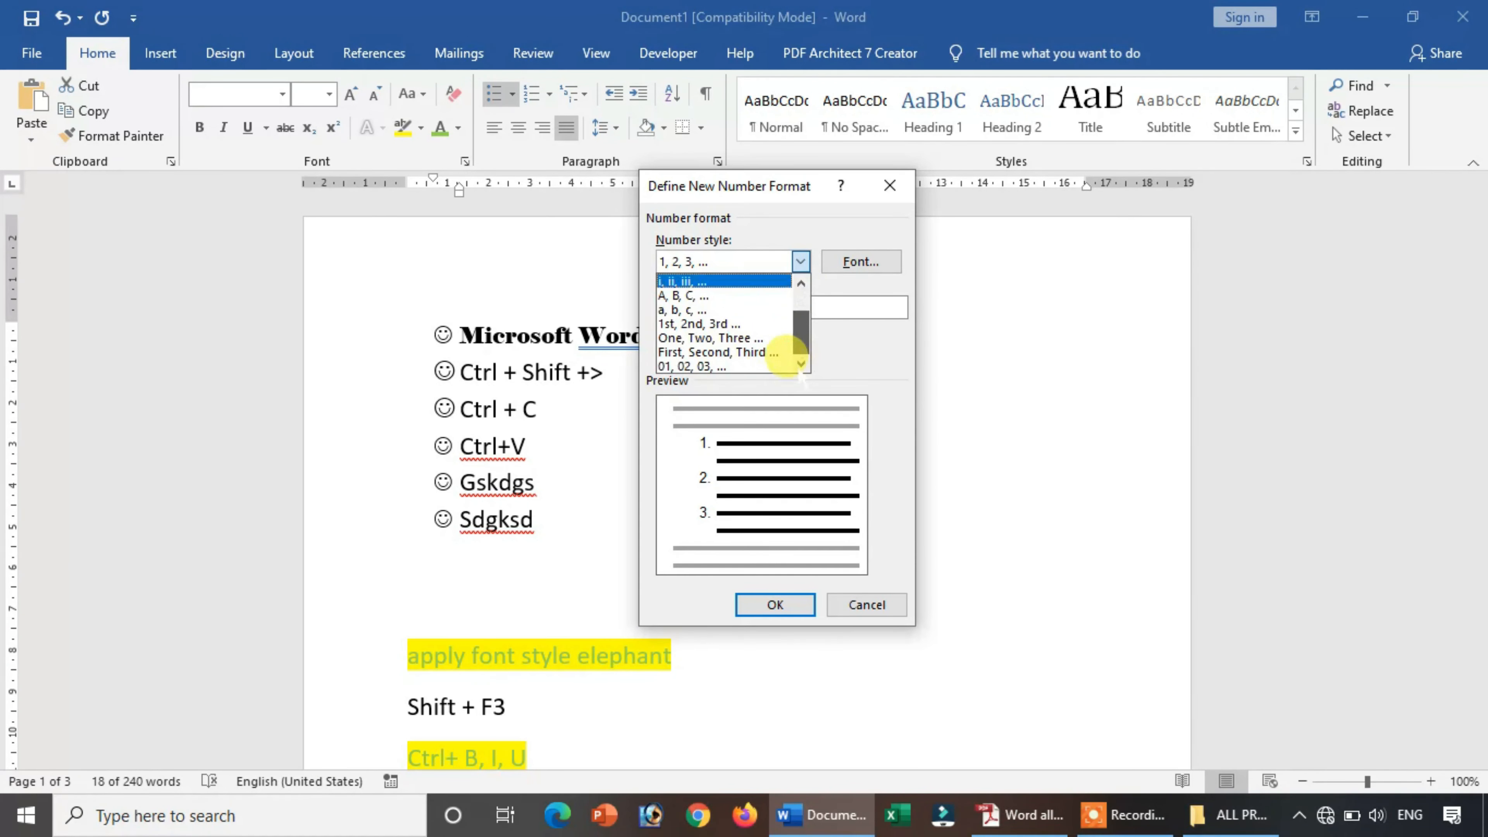
{"action": "left_click", "coordinate": [801, 298]}
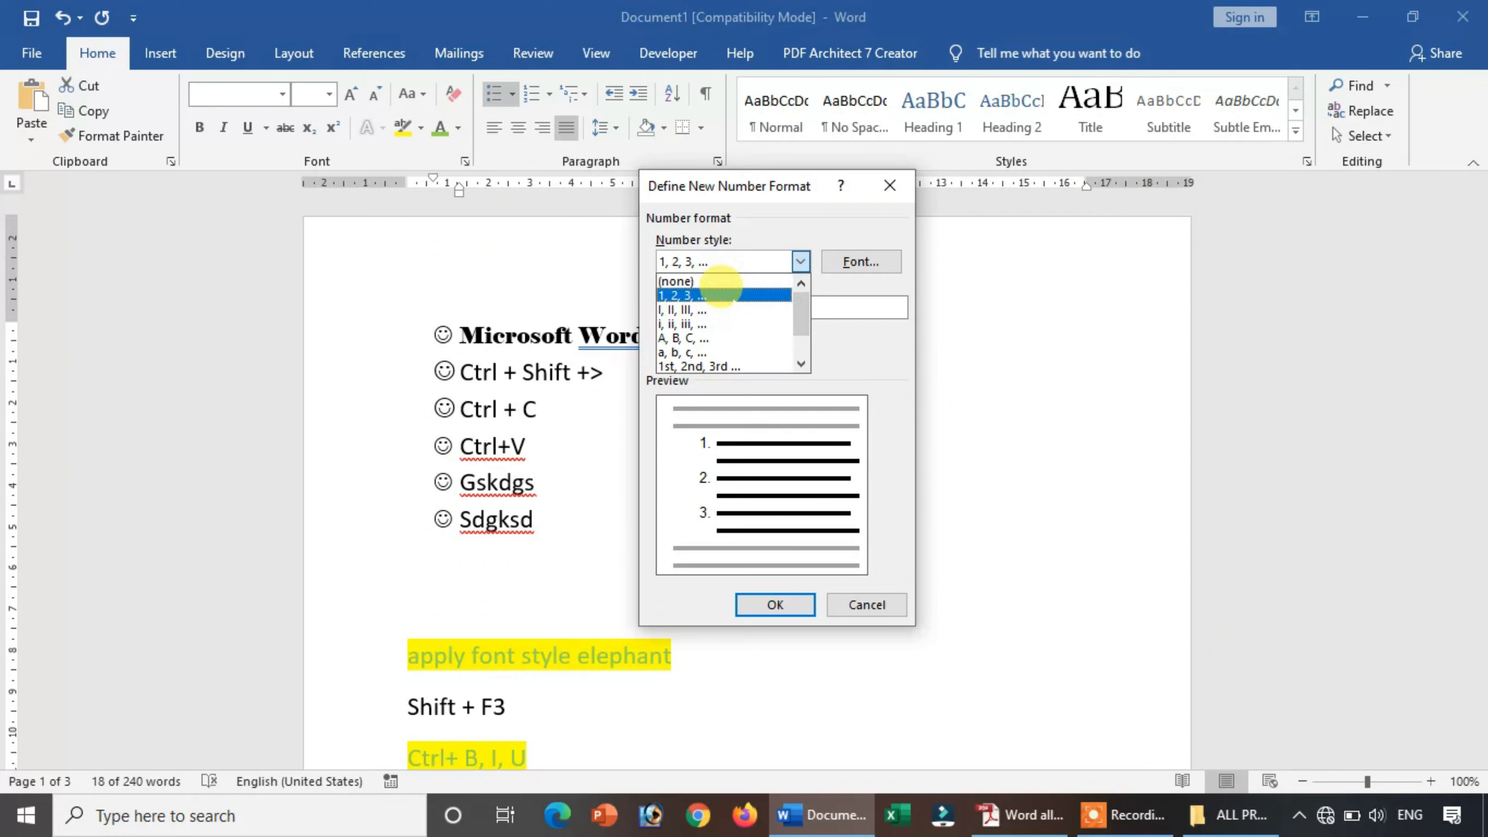
{"action": "left_click", "coordinate": [703, 295]}
{"action": "left_click", "coordinate": [766, 607]}
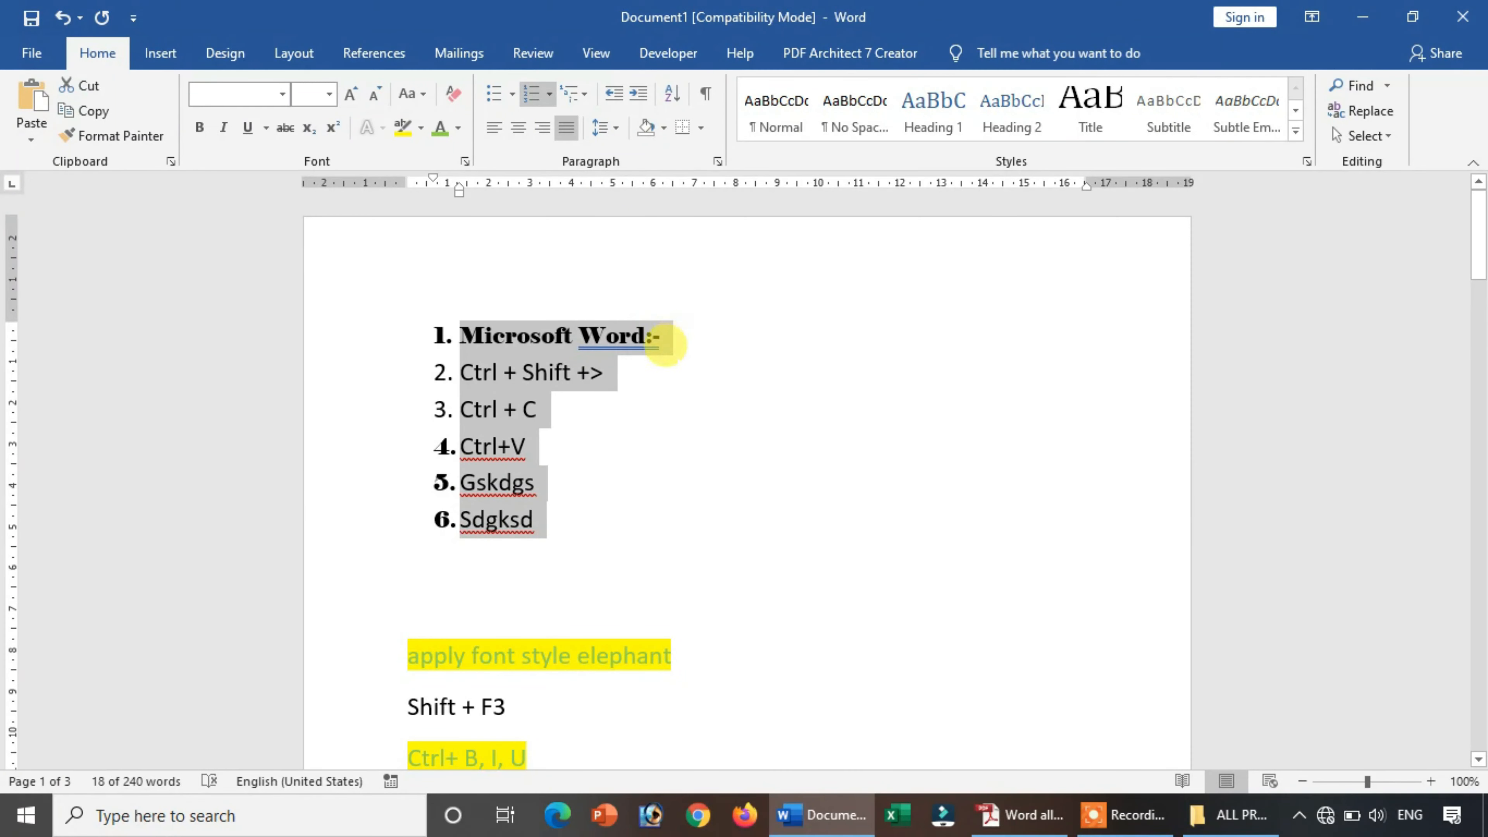
Step: Add the second-level sub-bullets "Dgdjlkgsd", "Sdgsdhs" and "dhs" beneath the numbered line "Ctrl + Shift +>"
{"action": "left_click", "coordinate": [650, 372]}
{"action": "key", "text": "Return"}
{"action": "key", "text": "Tab"}
{"action": "key", "text": "Tab"}
{"action": "type", "text": "dgdjlkgsd"}
{"action": "key", "text": "Return"}
{"action": "type", "text": "sdgsdhs"}
{"action": "key", "text": "Return"}
{"action": "type", "text": "dhs"}
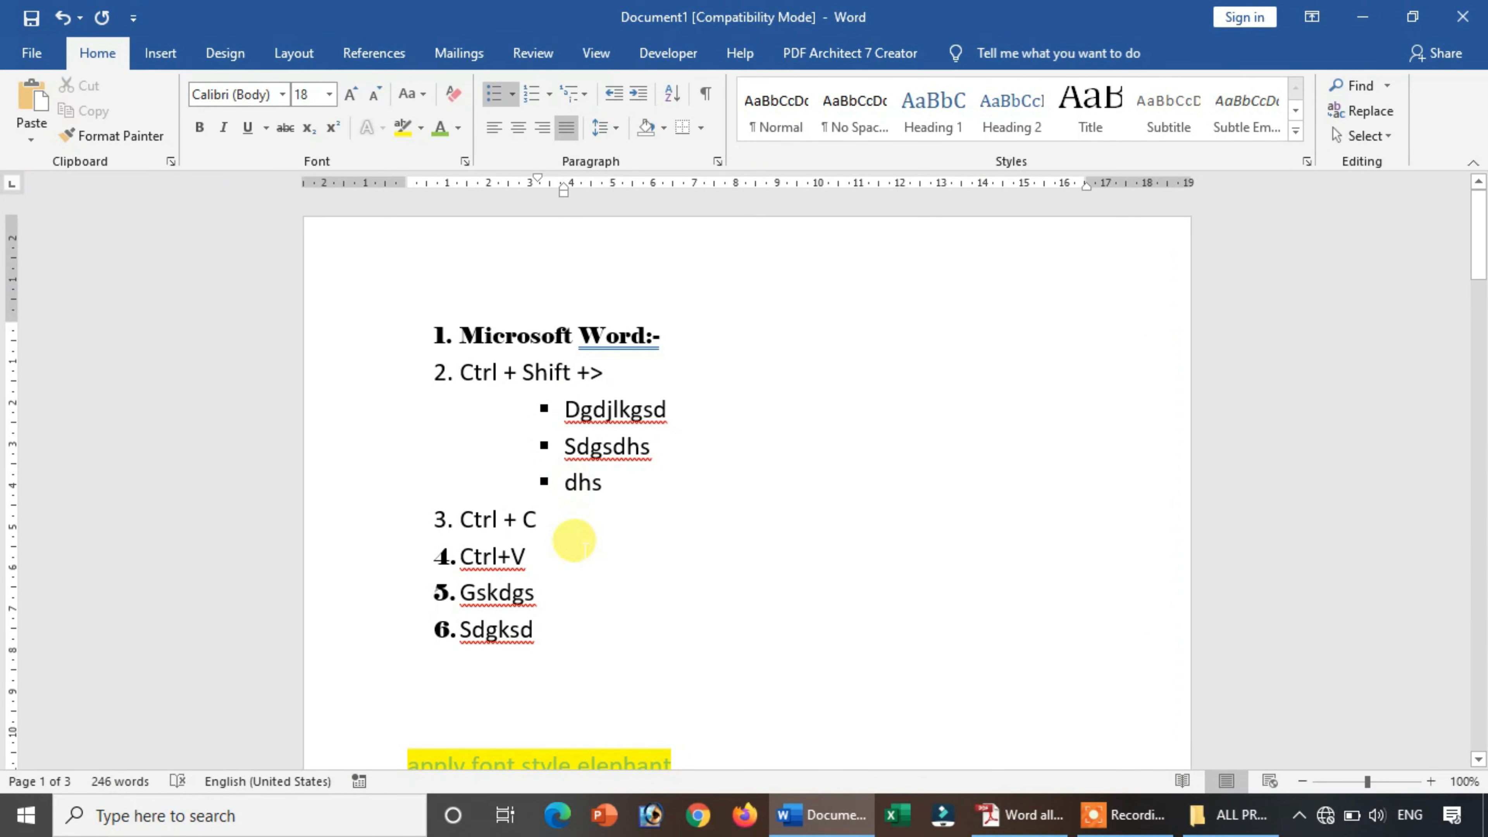
Step: Remove the numbering from "Microsoft Word:-" through "Sdgksd" and apply the star bullet to these lines instead
{"action": "left_click_drag", "start_coordinate": [532, 642], "coordinate": [621, 64]}
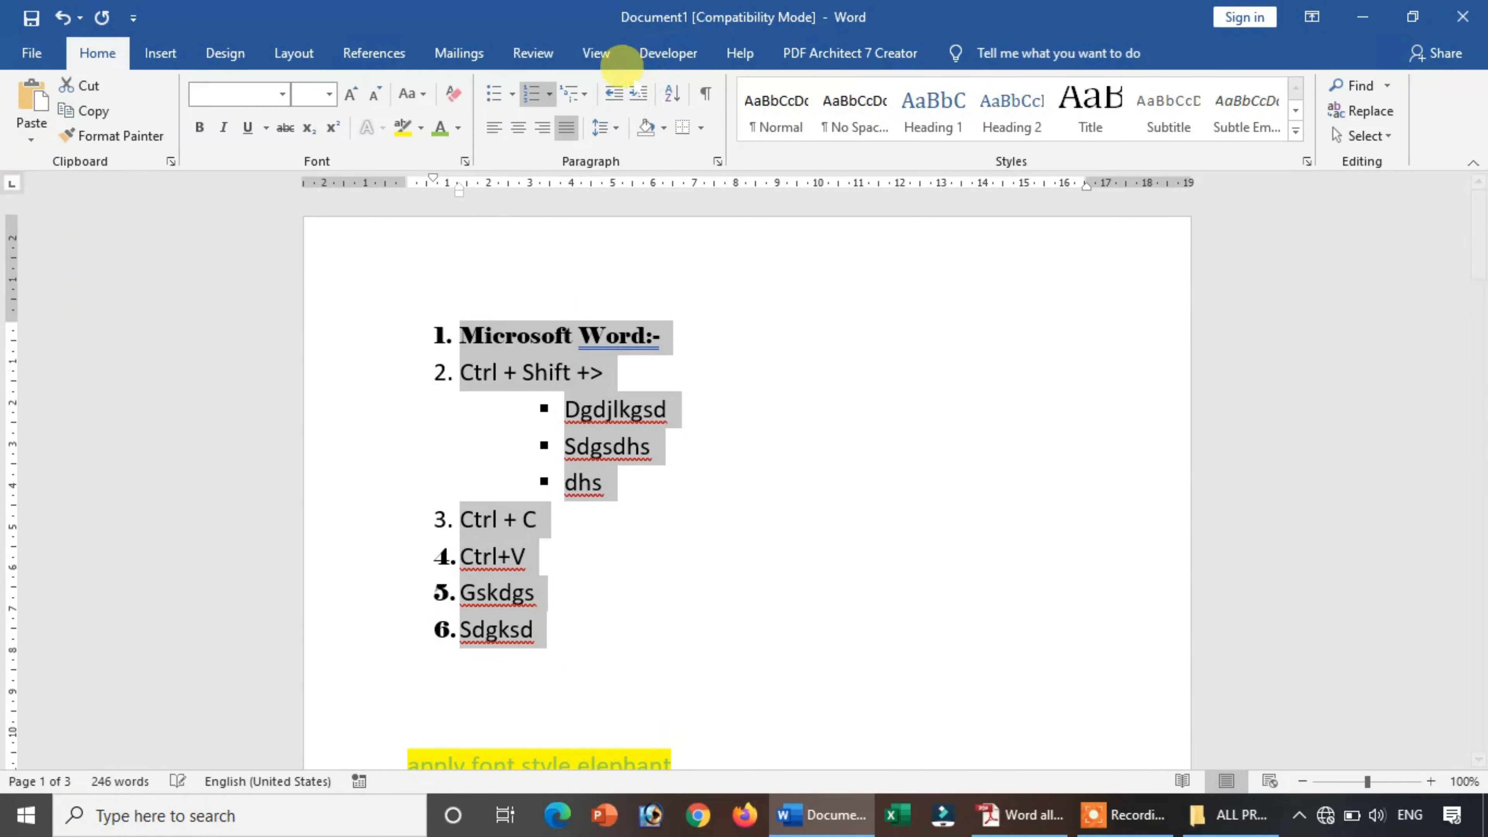
{"action": "left_click", "coordinate": [550, 95]}
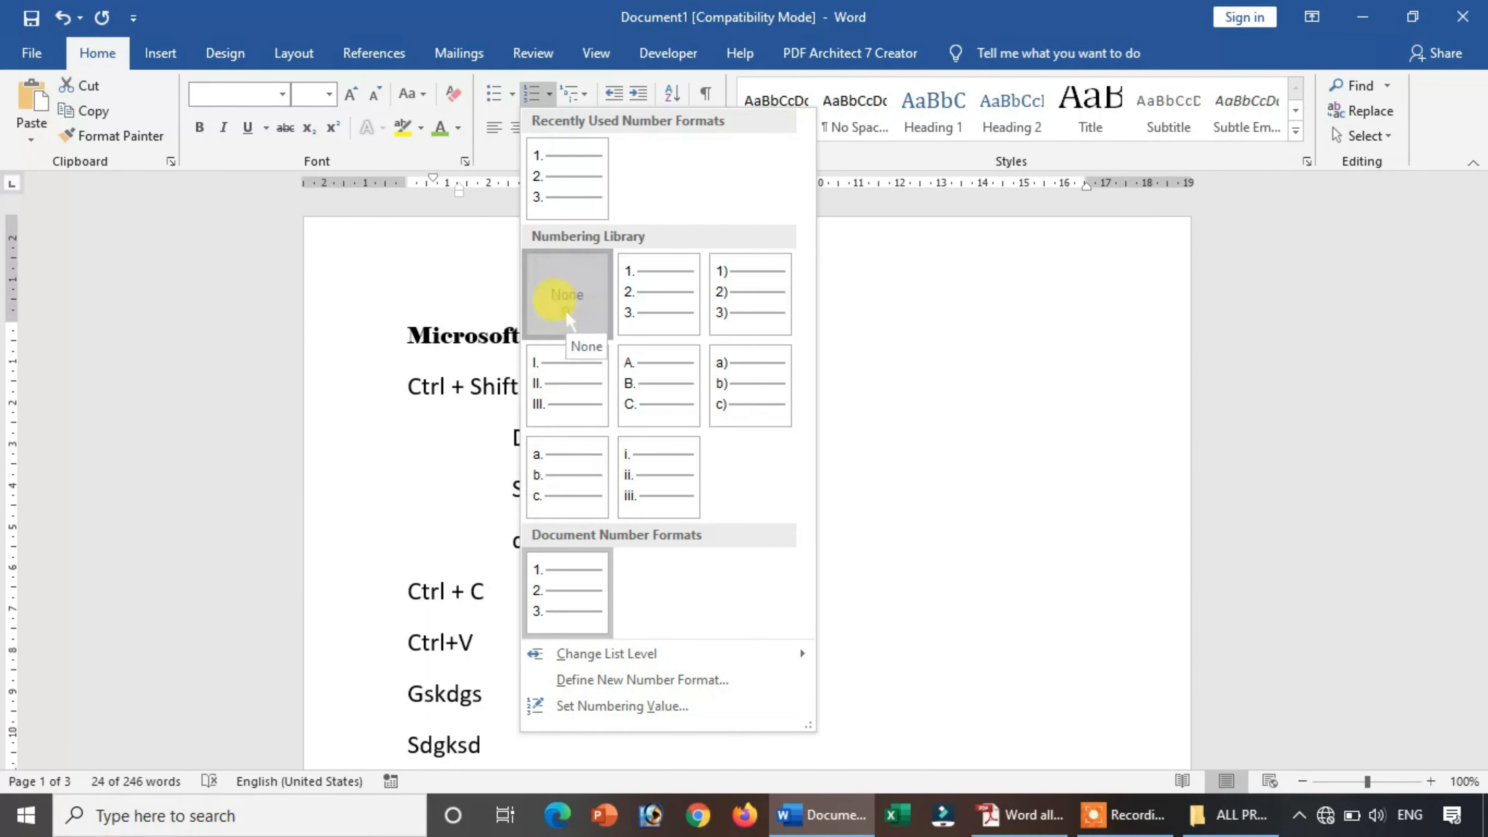
{"action": "left_click", "coordinate": [566, 298]}
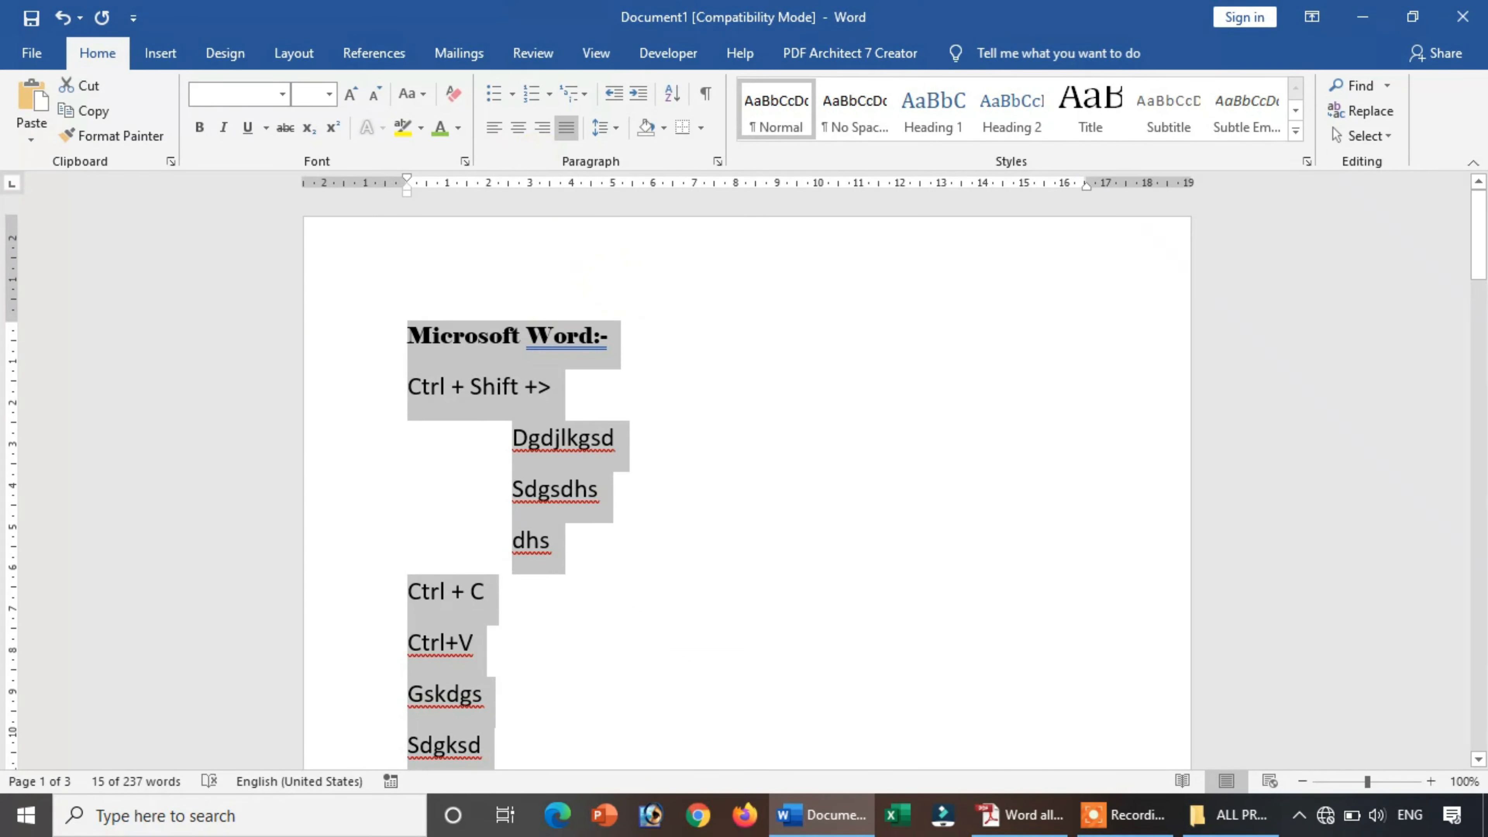
{"action": "left_click", "coordinate": [511, 94]}
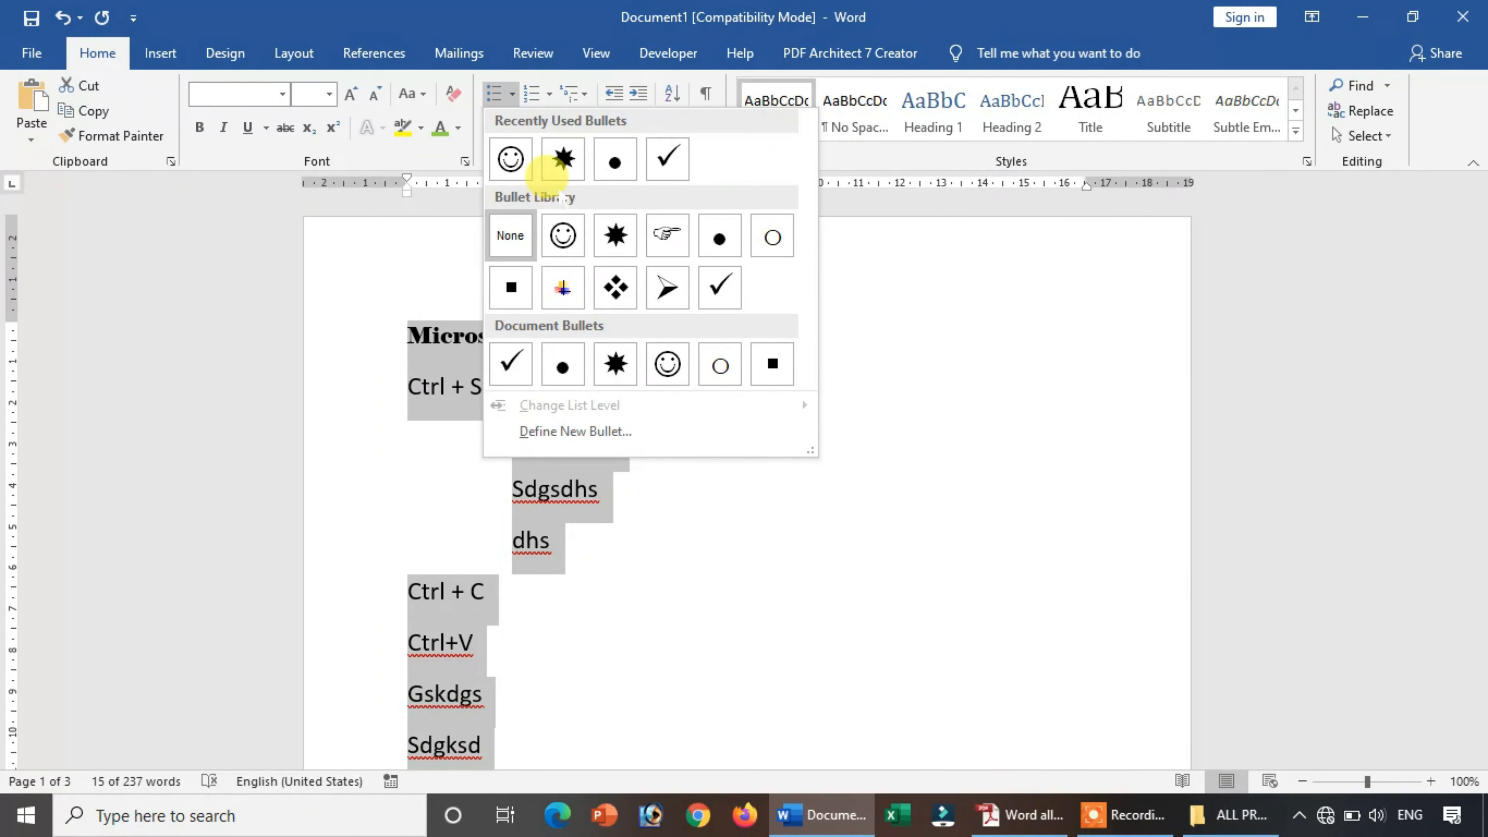
{"action": "left_click", "coordinate": [555, 157]}
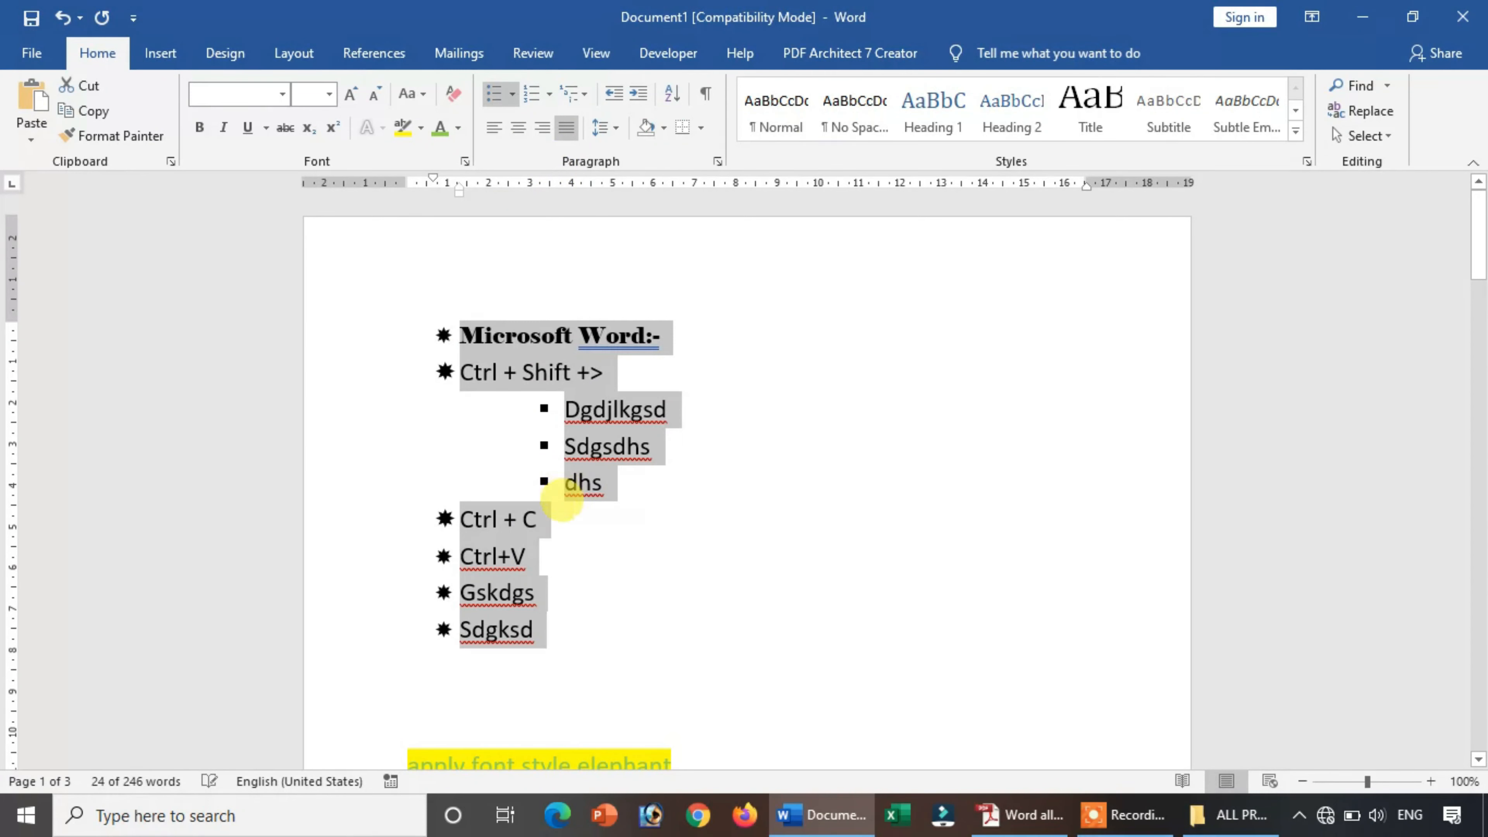
Step: Add the square sub-bullets "Gfg", "Fg" and "Fd" beneath "Ctrl + C", leaving an empty bullet after them
{"action": "left_click", "coordinate": [560, 512]}
{"action": "key", "text": "Return"}
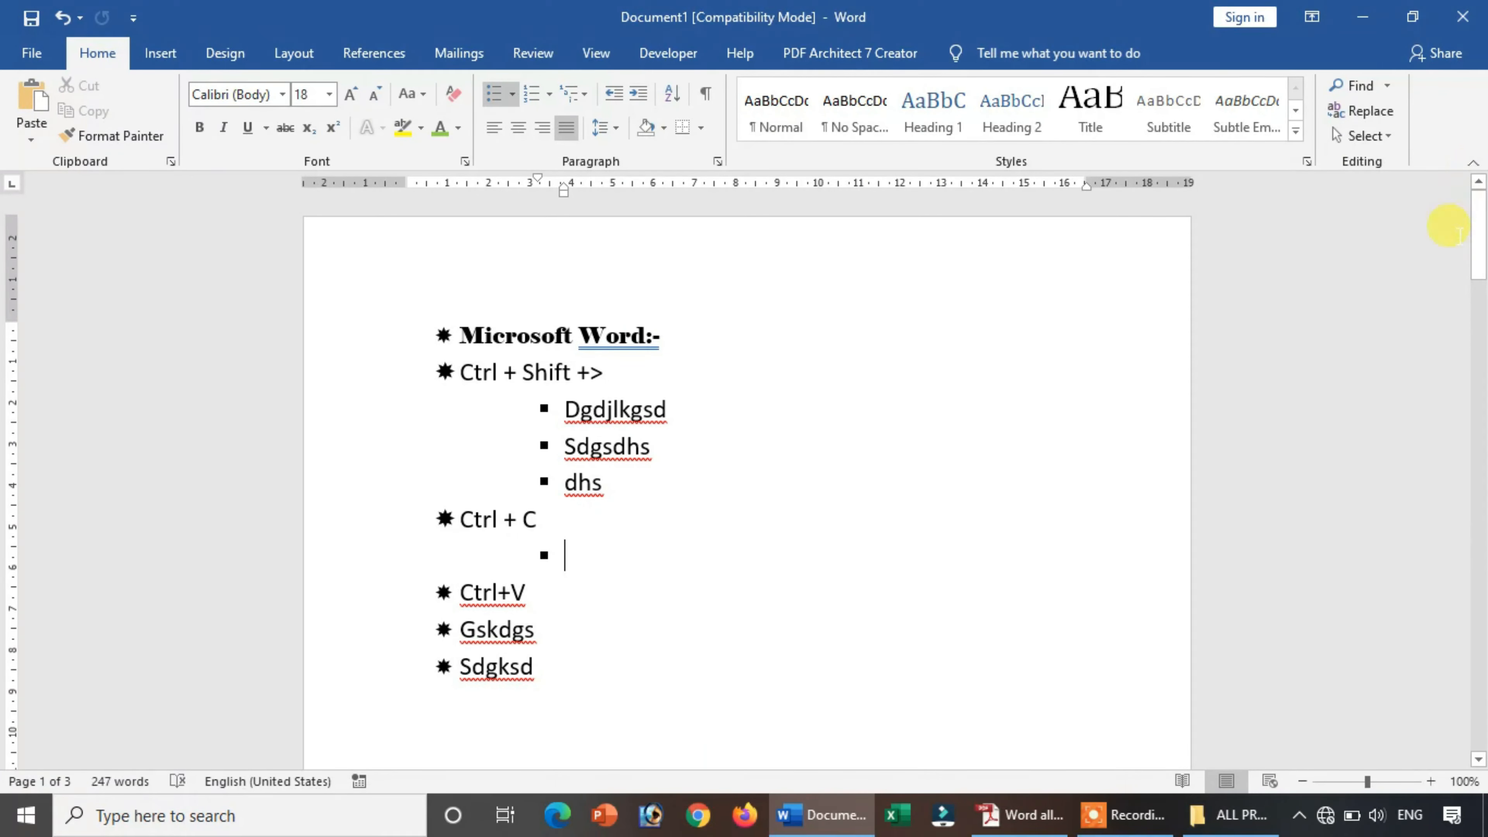
{"action": "mouse_move", "coordinate": [1462, 212]}
{"action": "left_mouse_down"}
{"action": "mouse_move", "coordinate": [1469, 283]}
{"action": "mouse_move", "coordinate": [1465, 219]}
{"action": "left_mouse_up"}
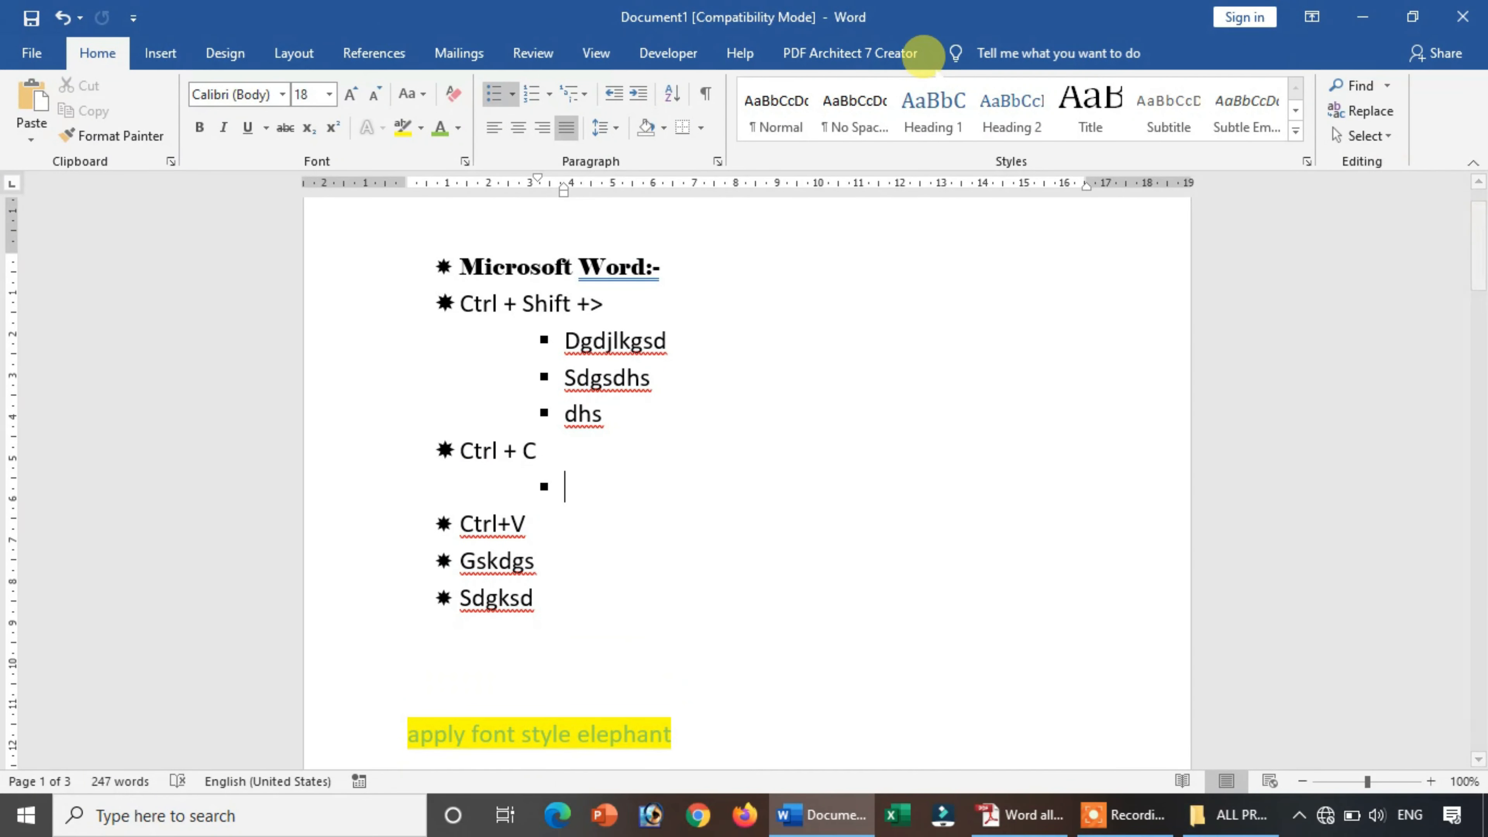
{"action": "left_click", "coordinate": [512, 93]}
{"action": "left_click", "coordinate": [519, 91]}
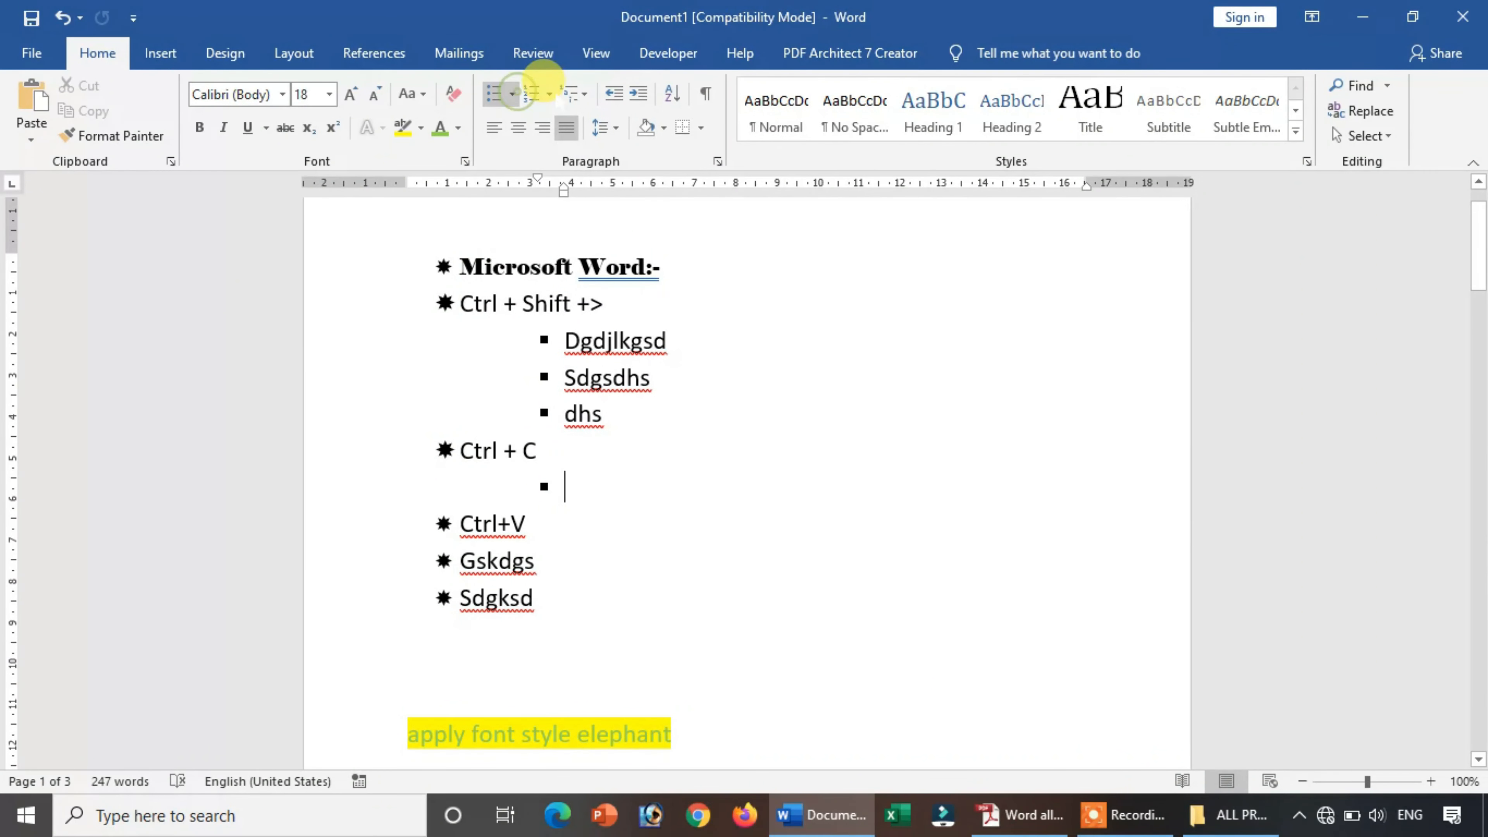
{"action": "left_click", "coordinate": [551, 94]}
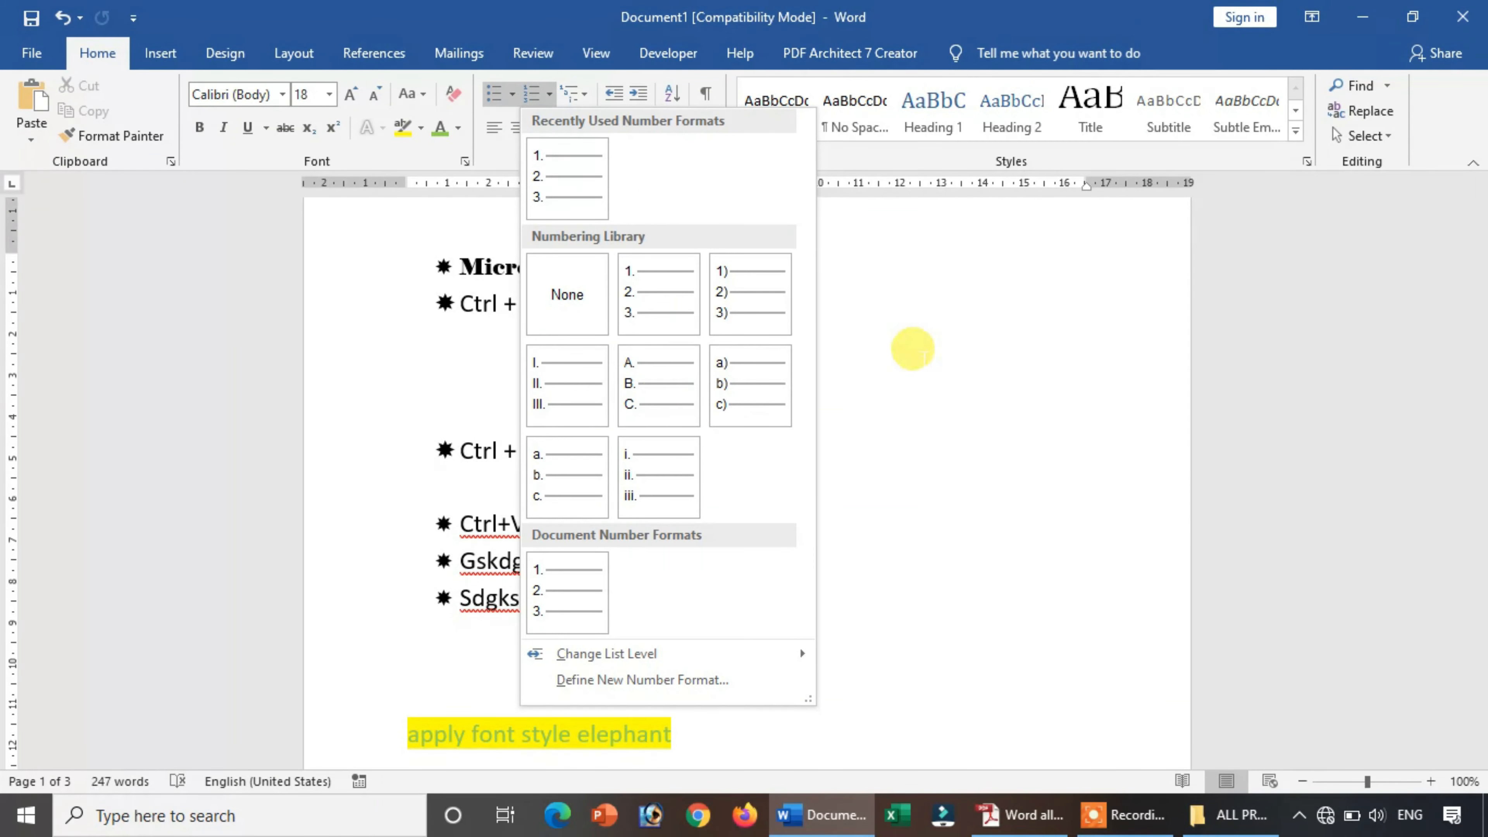
{"action": "left_click", "coordinate": [921, 357]}
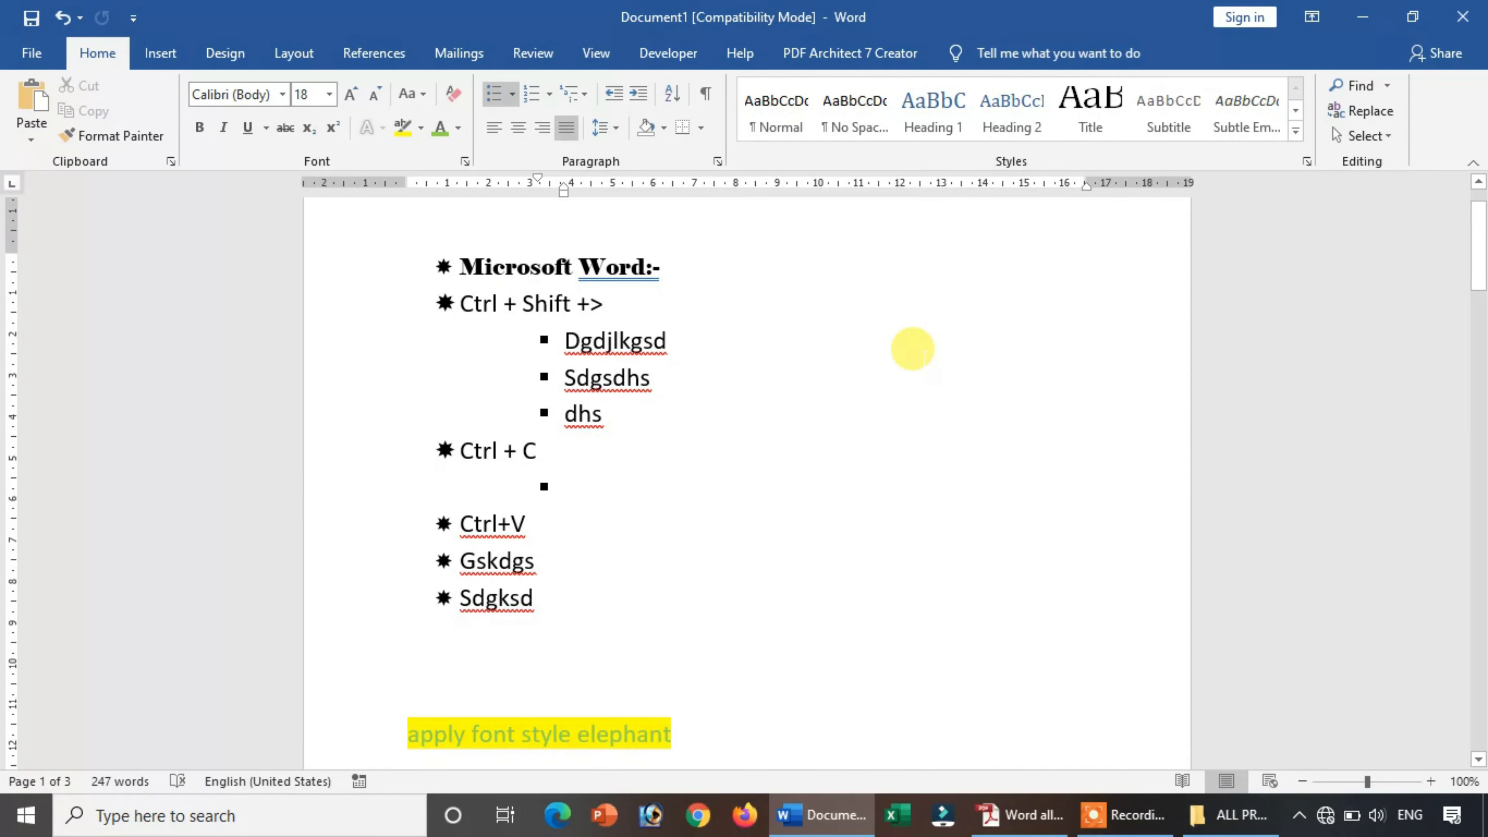
{"action": "type", "text": "gfg"}
{"action": "key", "text": "Return"}
{"action": "type", "text": "fg"}
{"action": "key", "text": "Return"}
{"action": "type", "text": "fd"}
{"action": "key", "text": "Return"}
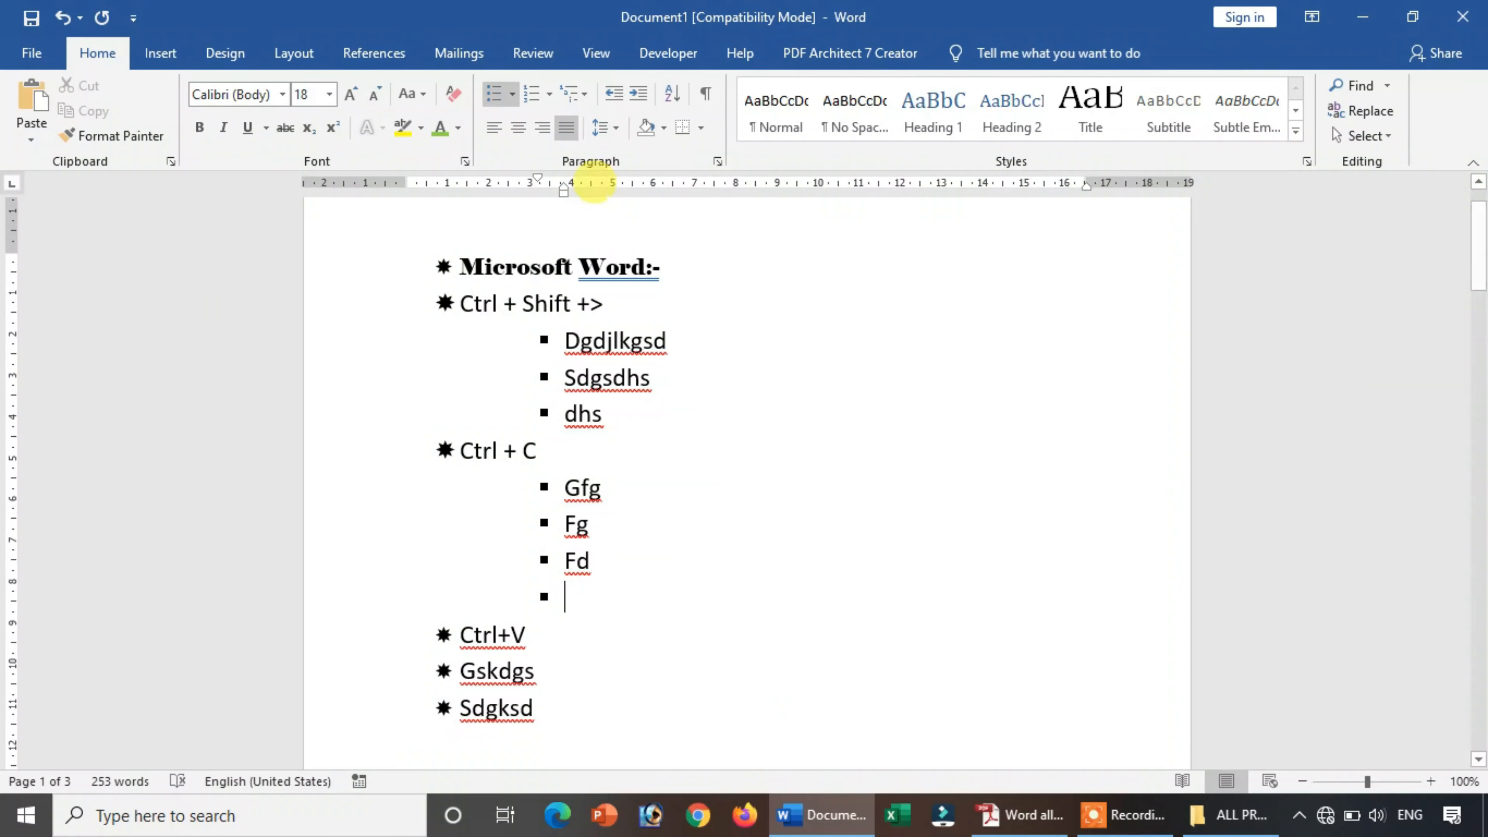
Step: Promote the empty bullet after "Fd" to the top list level and move its first-line indent to the hanging indent's position
{"action": "left_click", "coordinate": [616, 97]}
{"action": "left_click", "coordinate": [616, 96]}
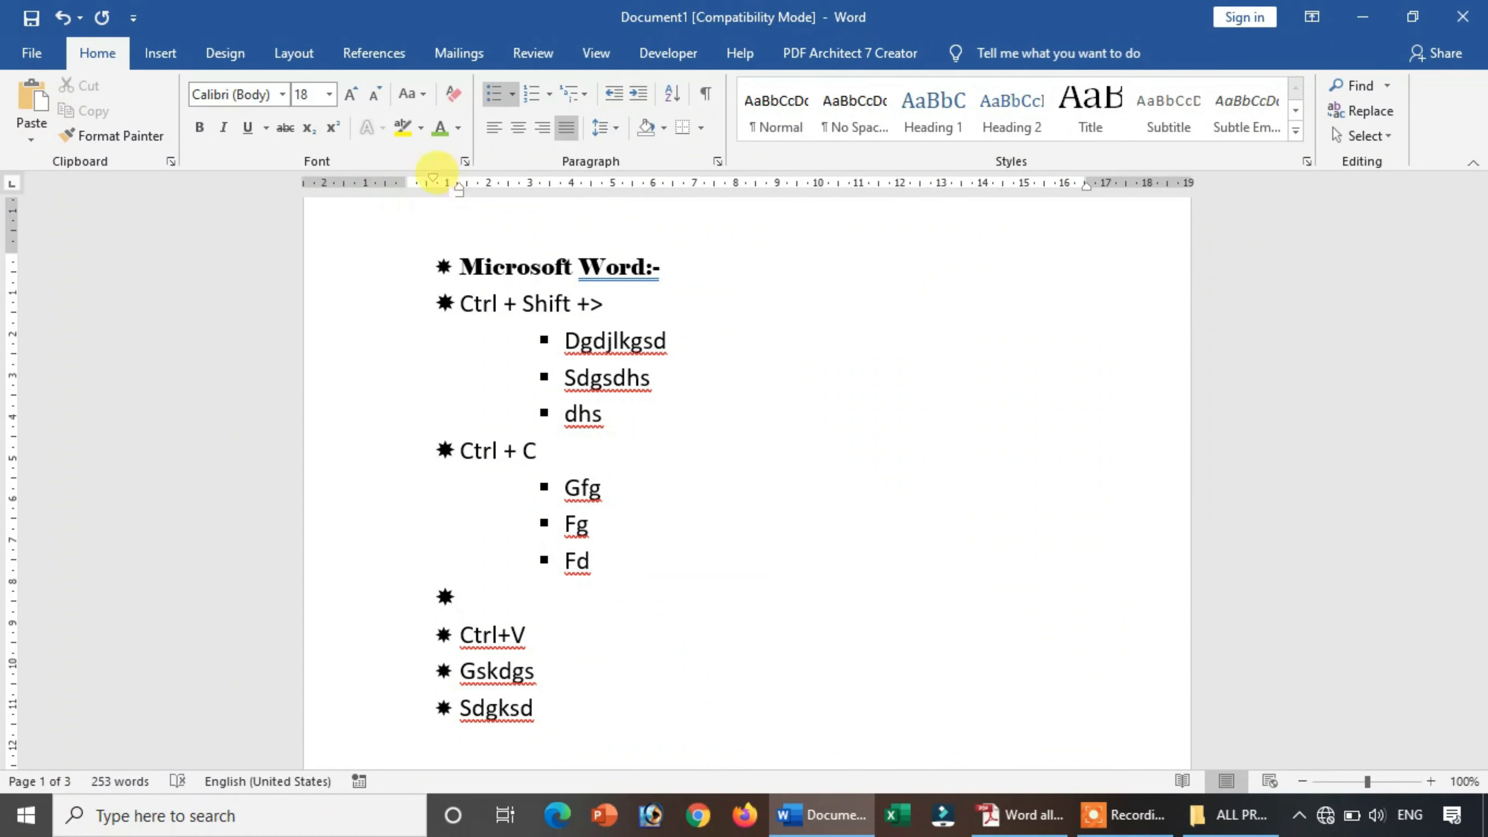
{"action": "left_click_drag", "start_coordinate": [434, 178], "coordinate": [458, 179]}
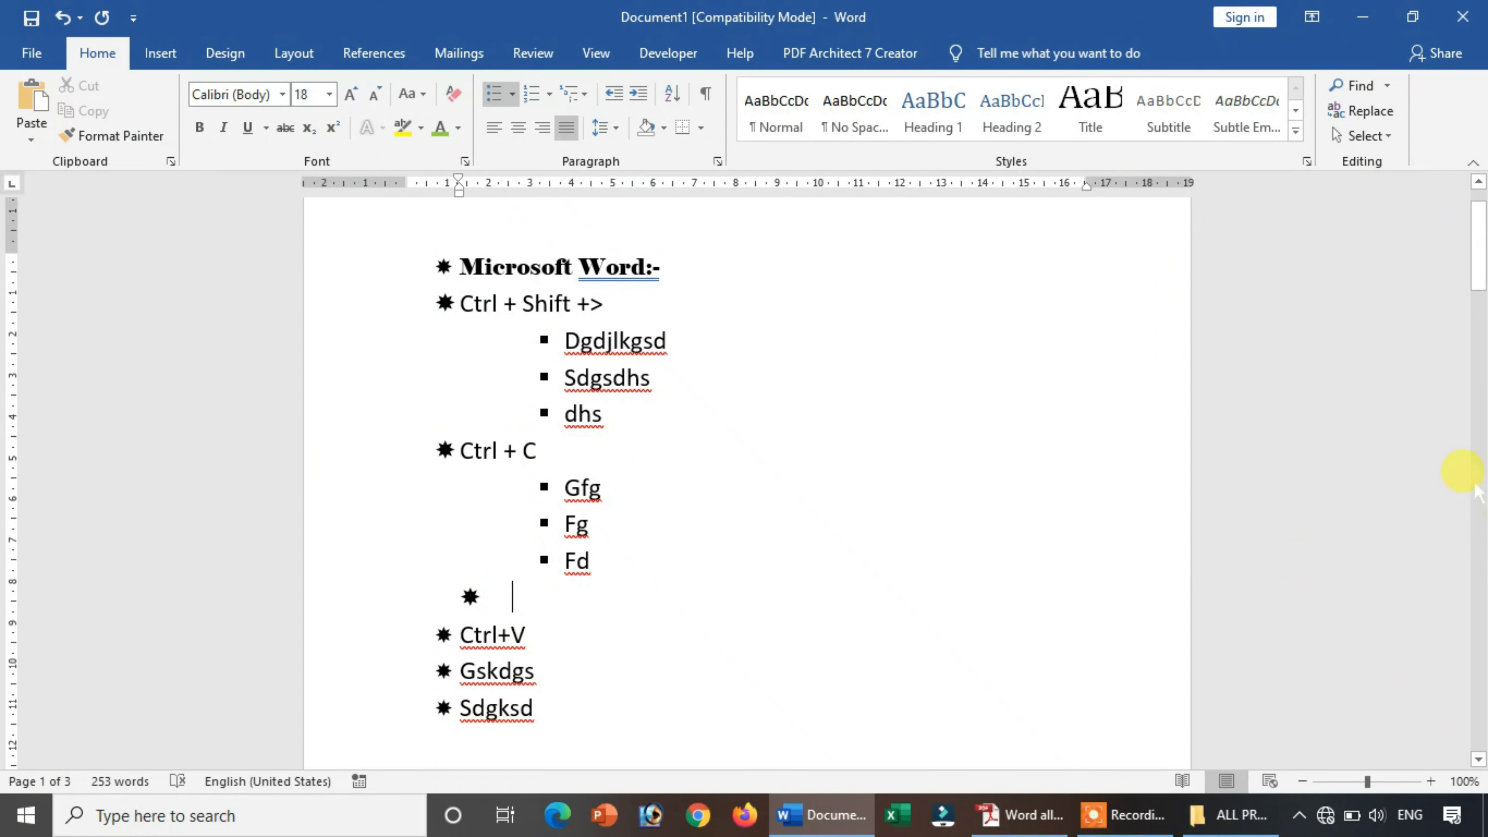
Step: Add the unindented lines "Kdghkdsgjds" and "Dgdssd" below the Status Bar paragraph at the document's end, after a blank line
{"action": "left_click_drag", "start_coordinate": [1475, 245], "coordinate": [1463, 648]}
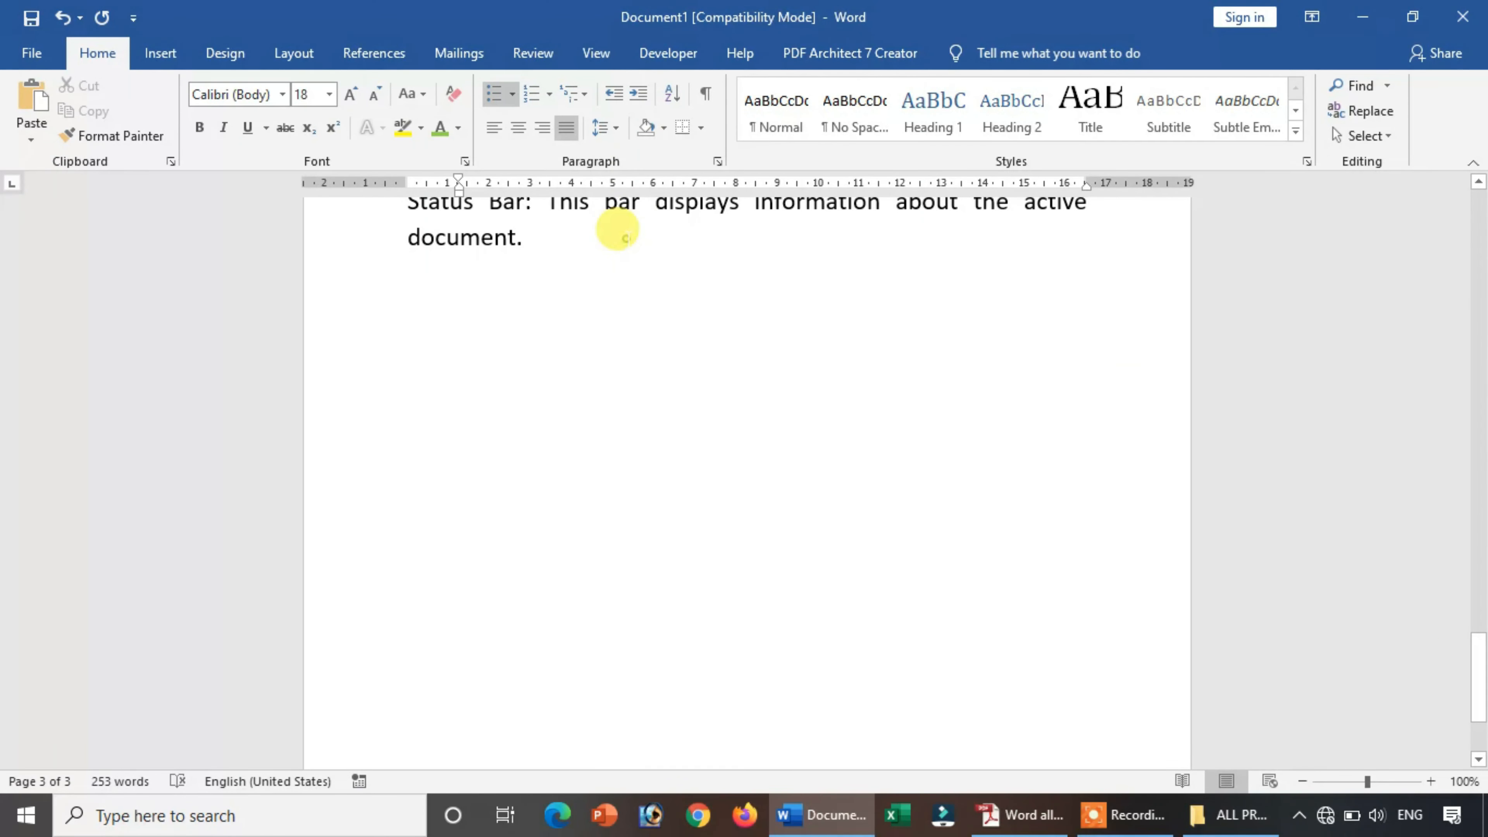
{"action": "left_click", "coordinate": [618, 229]}
{"action": "key", "text": "Return"}
{"action": "key", "text": "Return"}
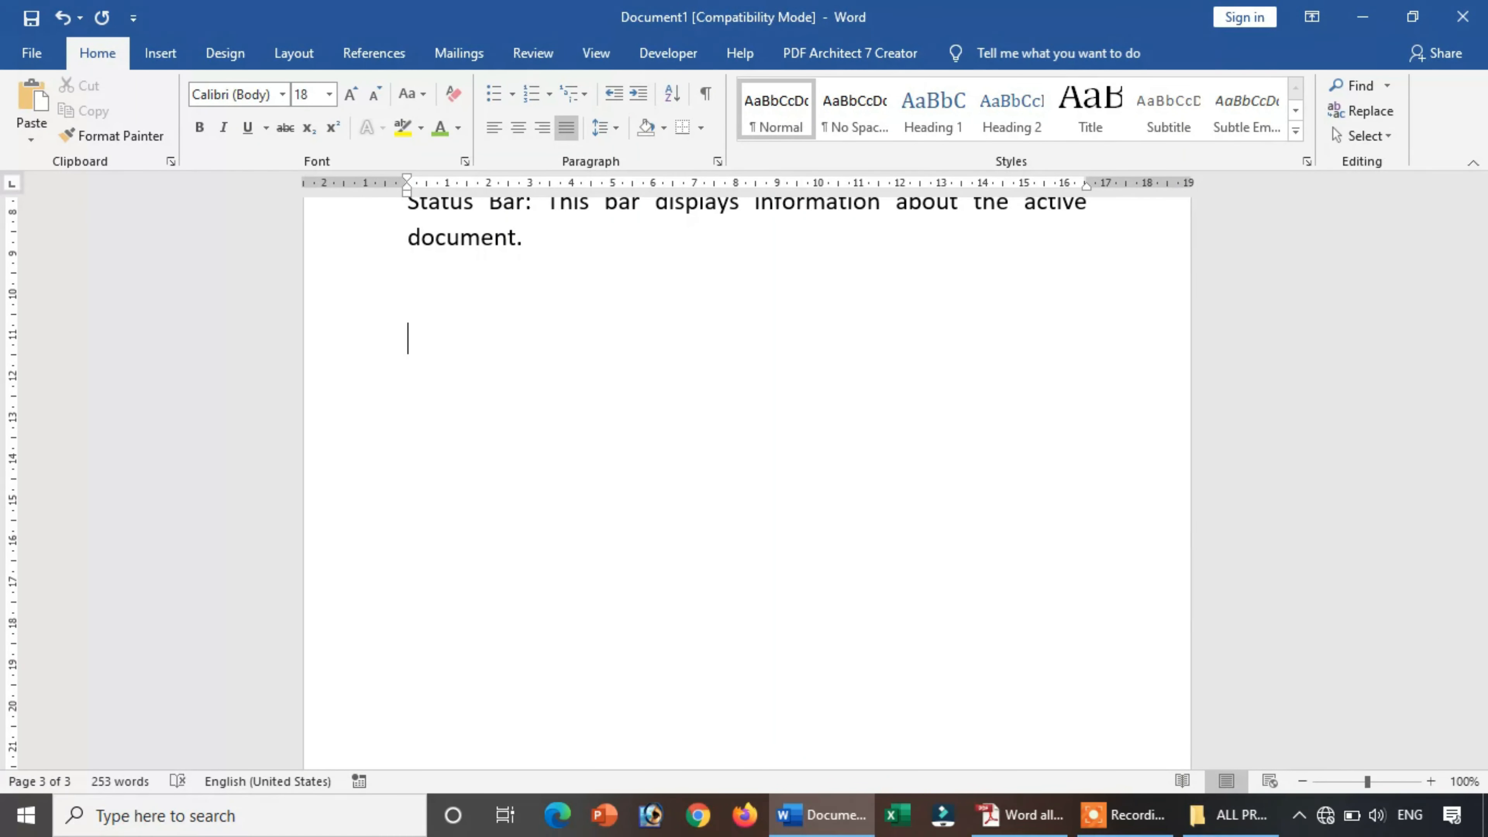
{"action": "type", "text": "kdghkdsgjds"}
{"action": "key", "text": "Return"}
{"action": "type", "text": "dgdssd"}
{"action": "key", "text": "Return"}
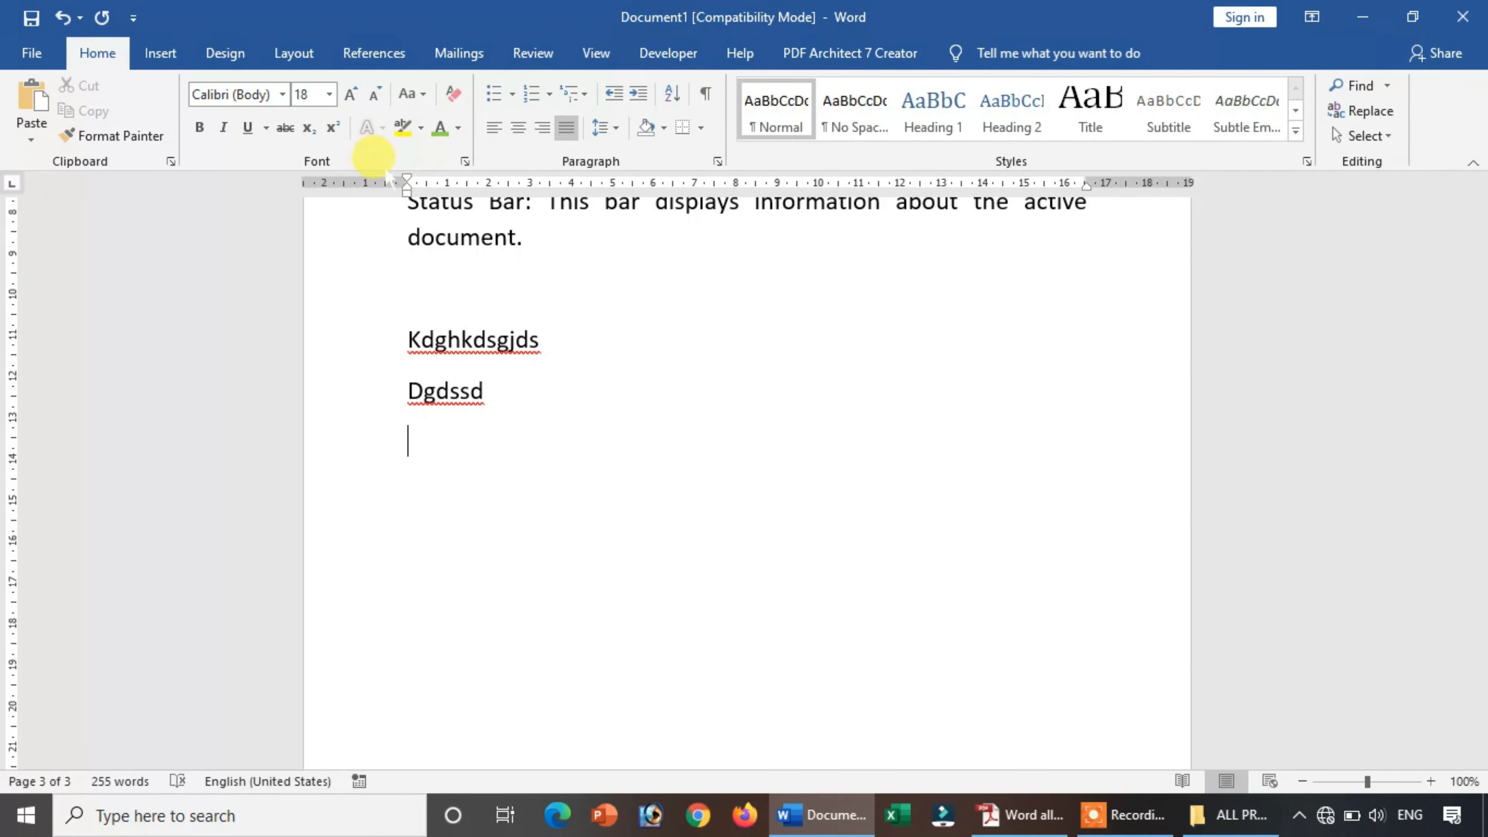
Step: Increase the indent by three levels and enter the lines "Dgsdlkgsdg", "Sdgsdgsdg", "Sdgsdksd" and "Sdgsd" below "Dgdssd"
{"action": "left_click", "coordinate": [648, 103]}
{"action": "type", "text": "dgsdlkgsdg"}
{"action": "key", "text": "Return"}
{"action": "type", "text": "sdgsdgsdg"}
{"action": "key", "text": "Return"}
{"action": "type", "text": "sdgsdksd"}
{"action": "key", "text": "Return"}
{"action": "type", "text": "sdgsd"}
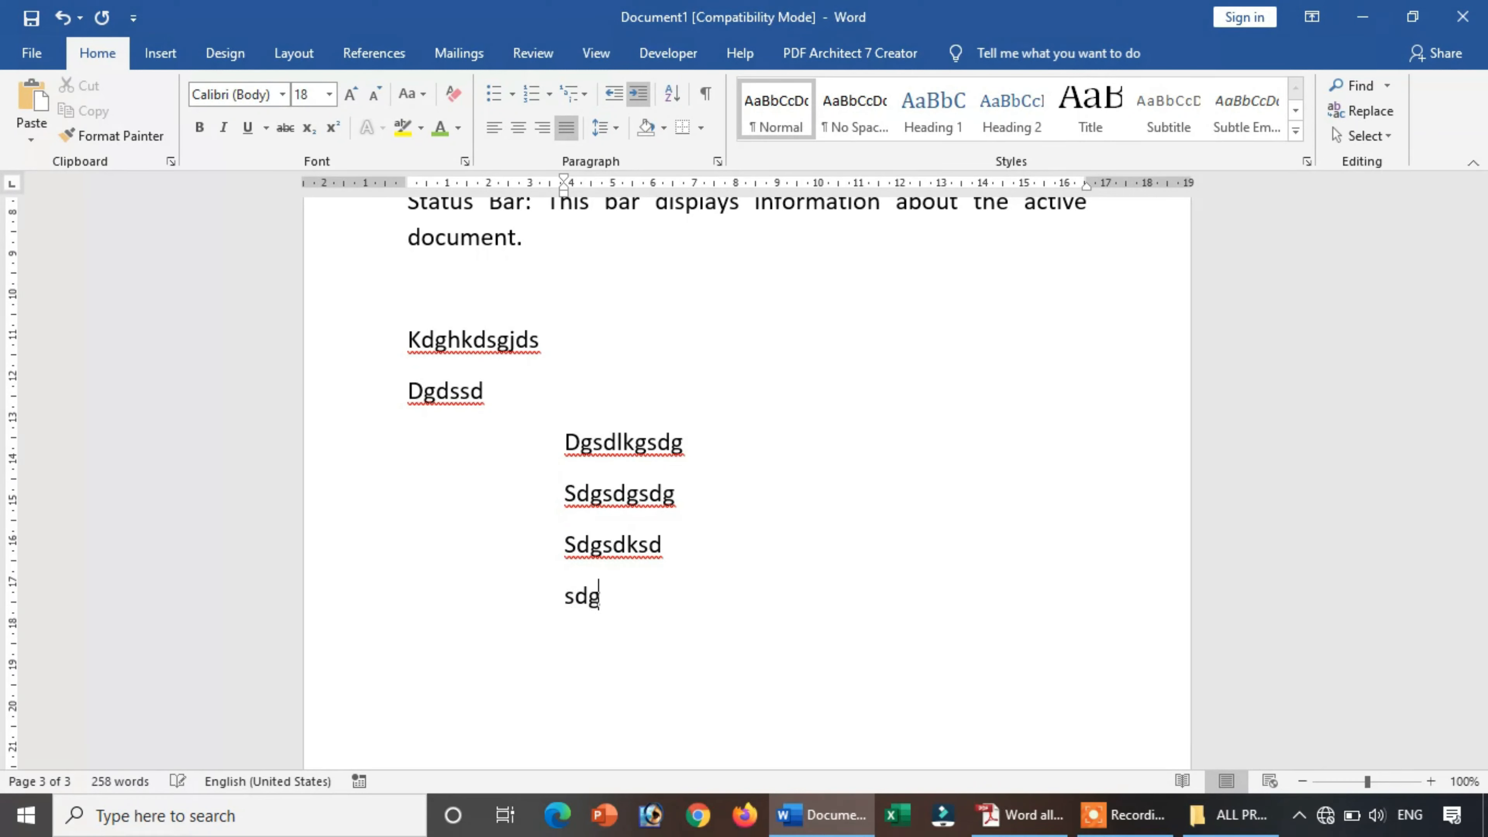
Step: Indent the "Sdgsd" line two more levels and add the lines "Sds", "Dg" and "Sd" at that indent
{"action": "left_click", "coordinate": [638, 94]}
{"action": "left_click", "coordinate": [639, 94]}
{"action": "type", "text": "sd"}
{"action": "key", "text": "Return"}
{"action": "type", "text": "sd"}
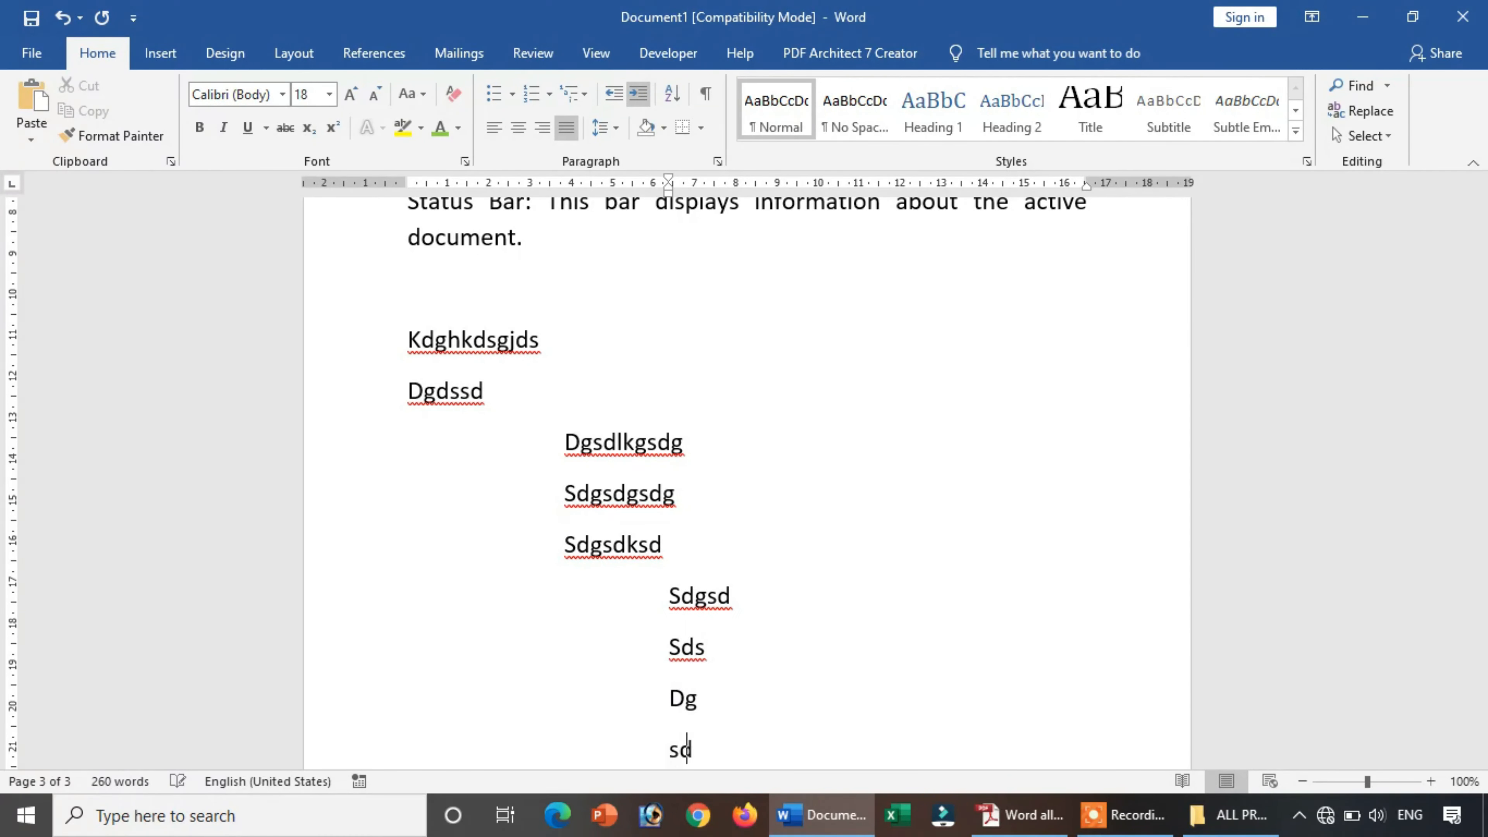
{"action": "key", "text": "Return"}
{"action": "type", "text": "g"}
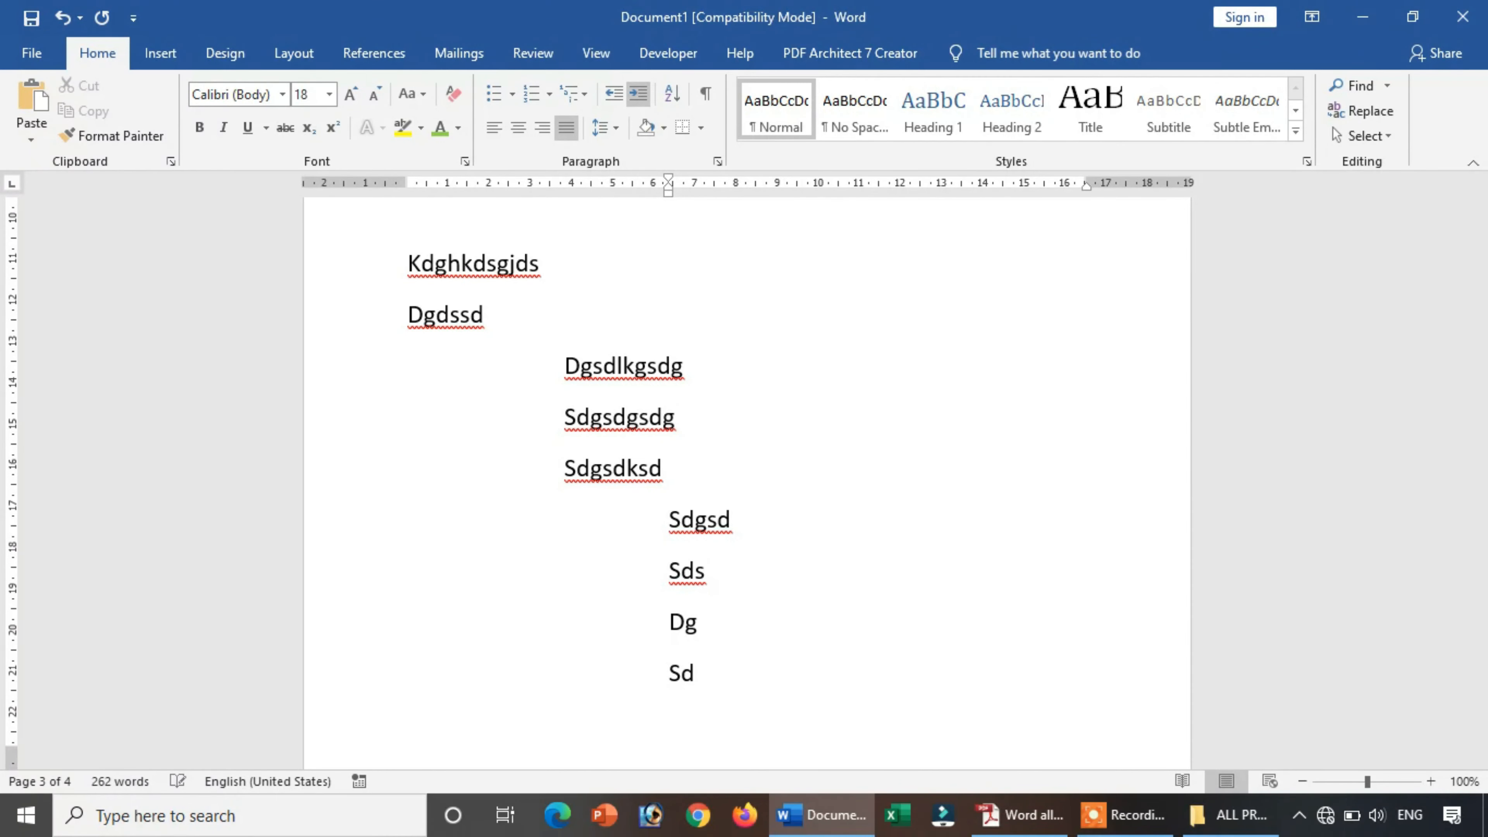
Step: Decrease the indent by four levels and enter the lines "Sdgkjldg", "Sd", "G" and "Sd"
{"action": "left_click", "coordinate": [613, 94]}
{"action": "type", "text": "ldg"}
{"action": "key", "text": "Return"}
{"action": "type", "text": "sd"}
{"action": "key", "text": "Return"}
{"action": "type", "text": "g"}
{"action": "key", "text": "Return"}
{"action": "type", "text": "sd"}
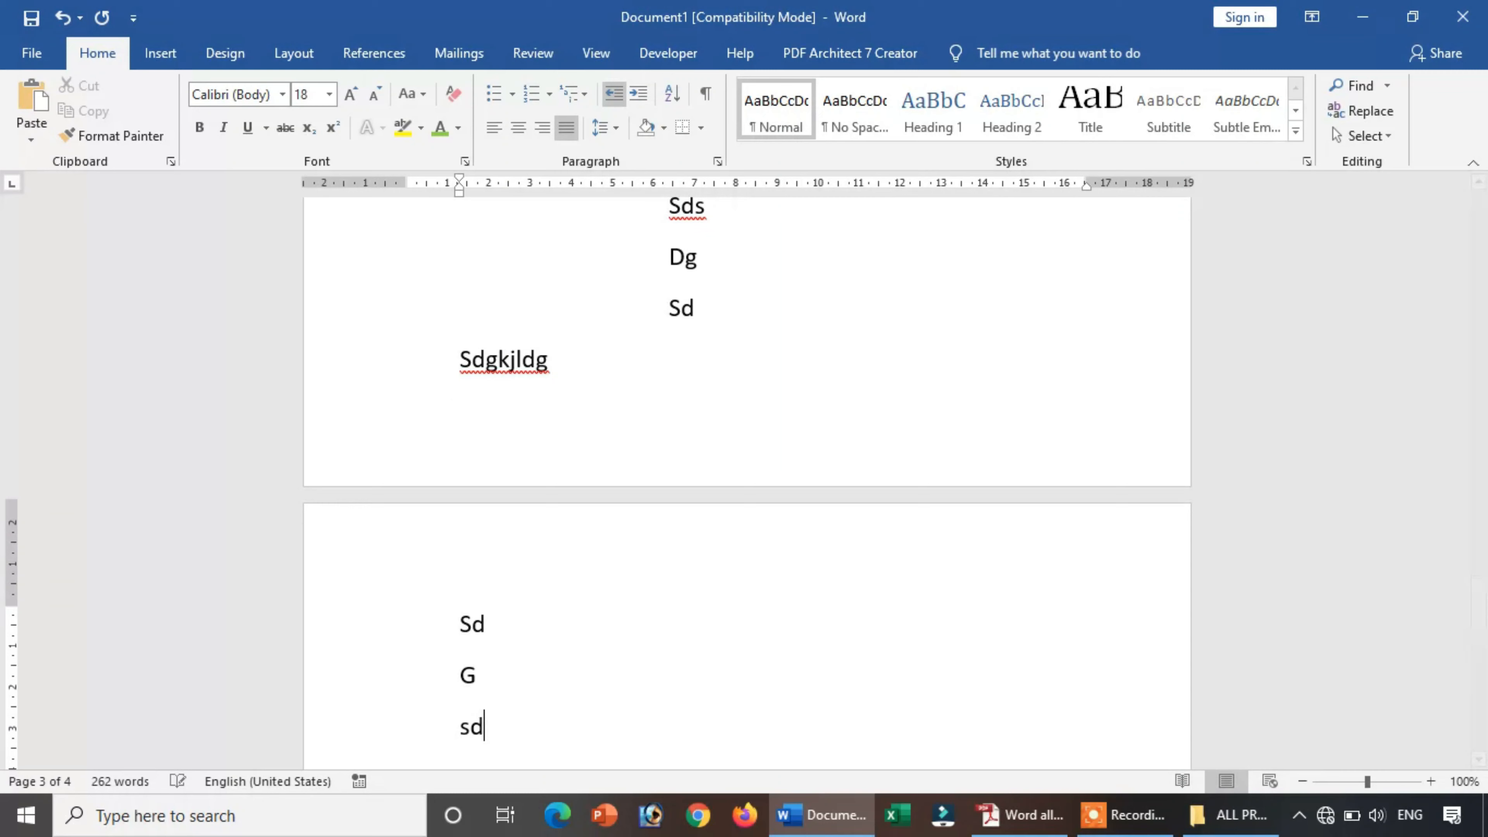
{"action": "key", "text": "Return"}
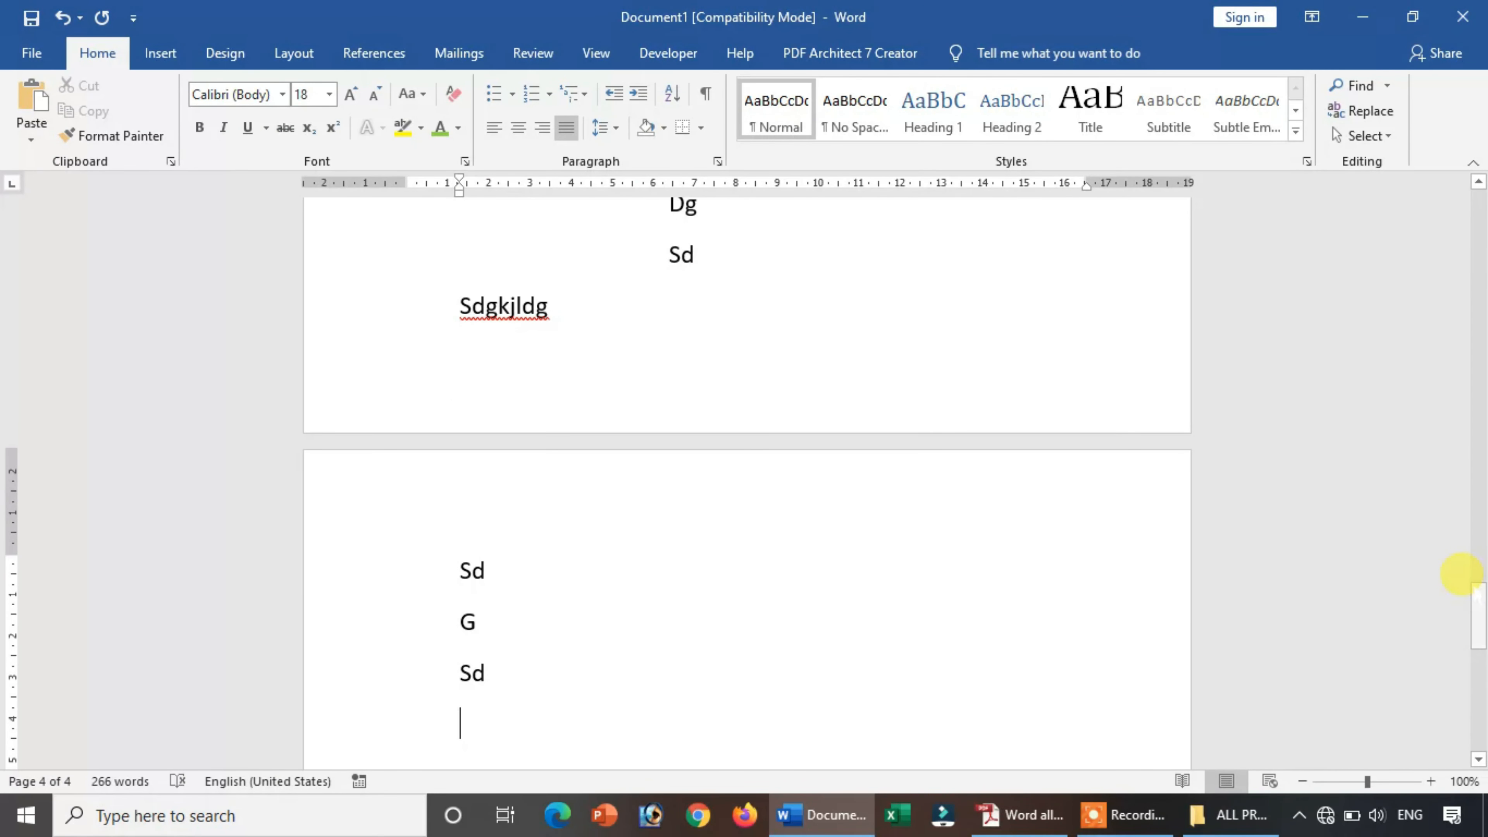
Step: Switch to "Word all osssc.pdf" in Adobe Reader, check the Home Tab topics, and return to the Word document
{"action": "left_click_drag", "start_coordinate": [1468, 607], "coordinate": [1474, 638]}
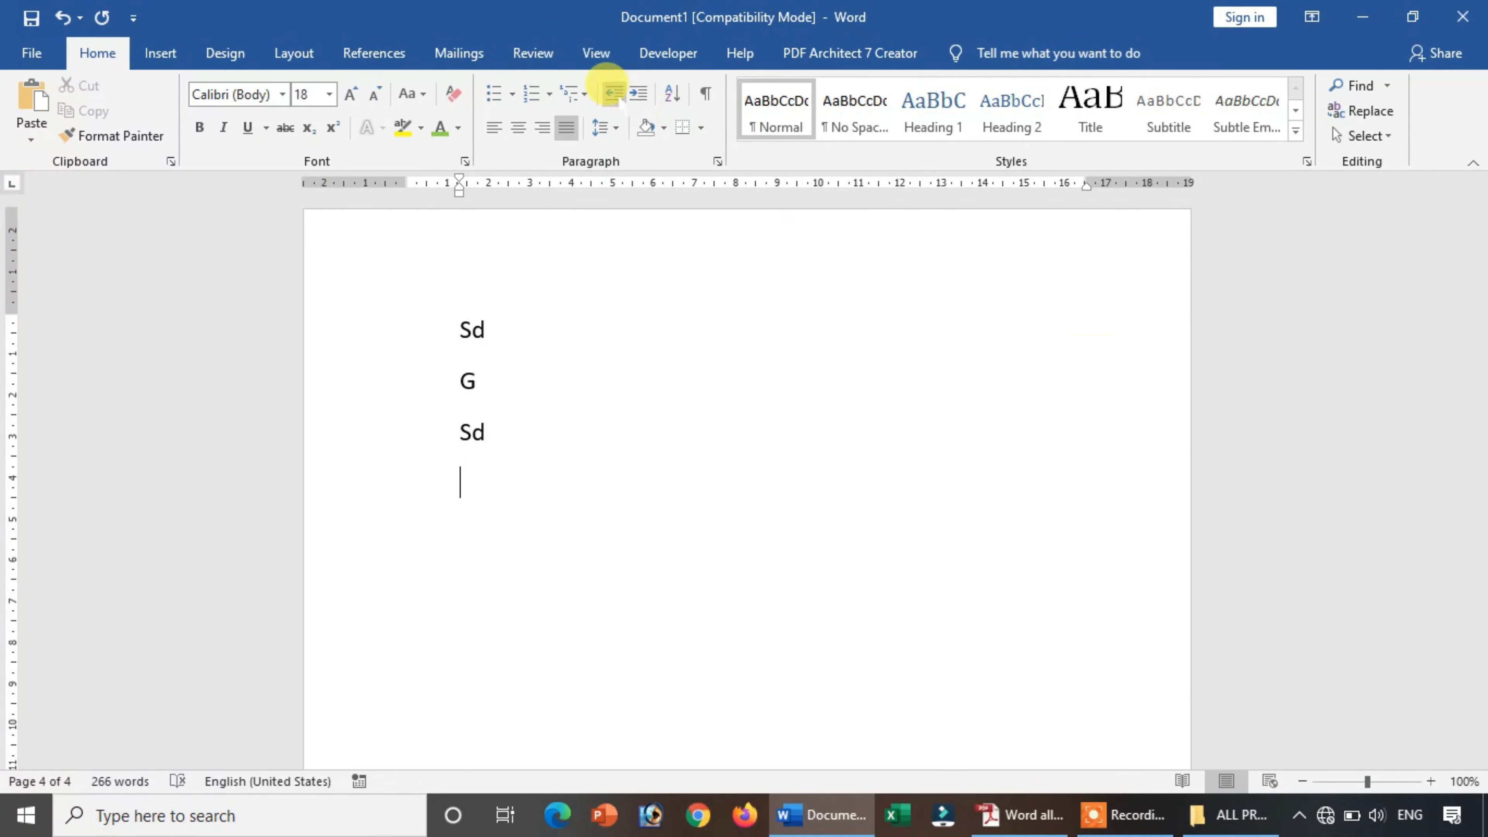
{"action": "left_click", "coordinate": [1019, 815]}
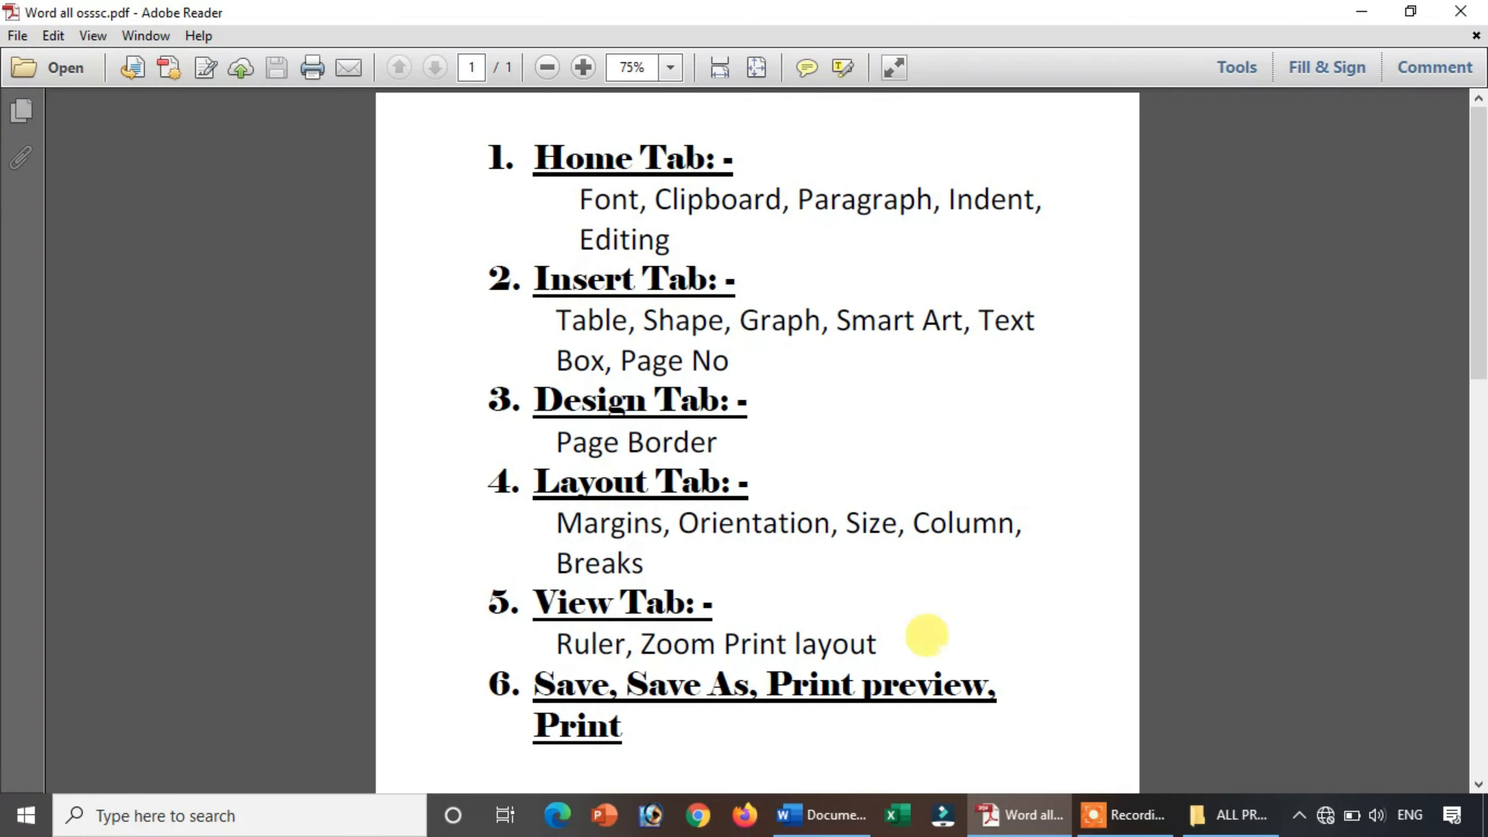
{"action": "left_click", "coordinate": [820, 818]}
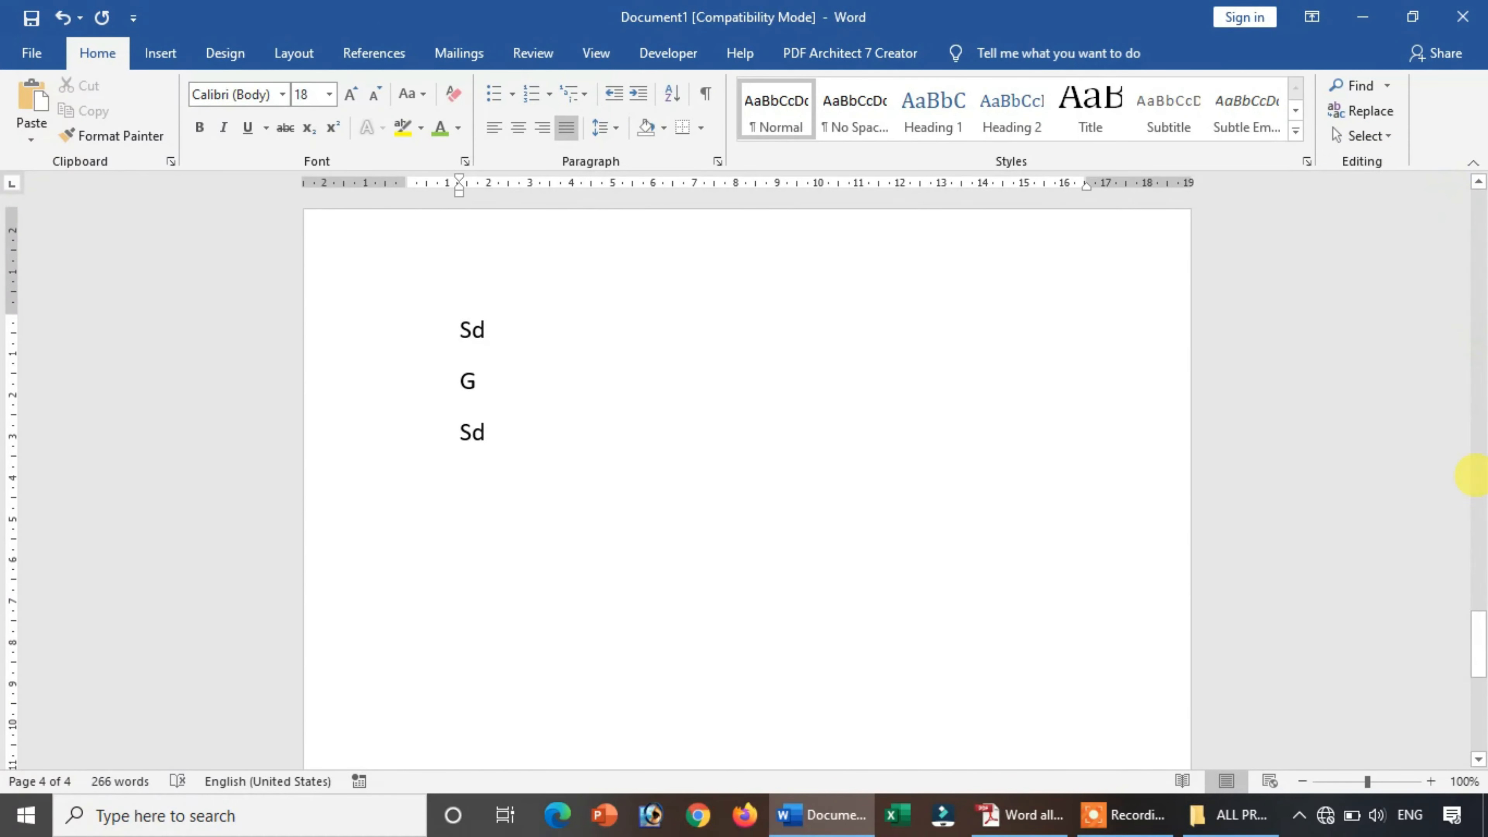
Step: Open Find at the start of the document to view its Navigation search pane, and close the pane
{"action": "left_click_drag", "start_coordinate": [1470, 610], "coordinate": [1475, 120]}
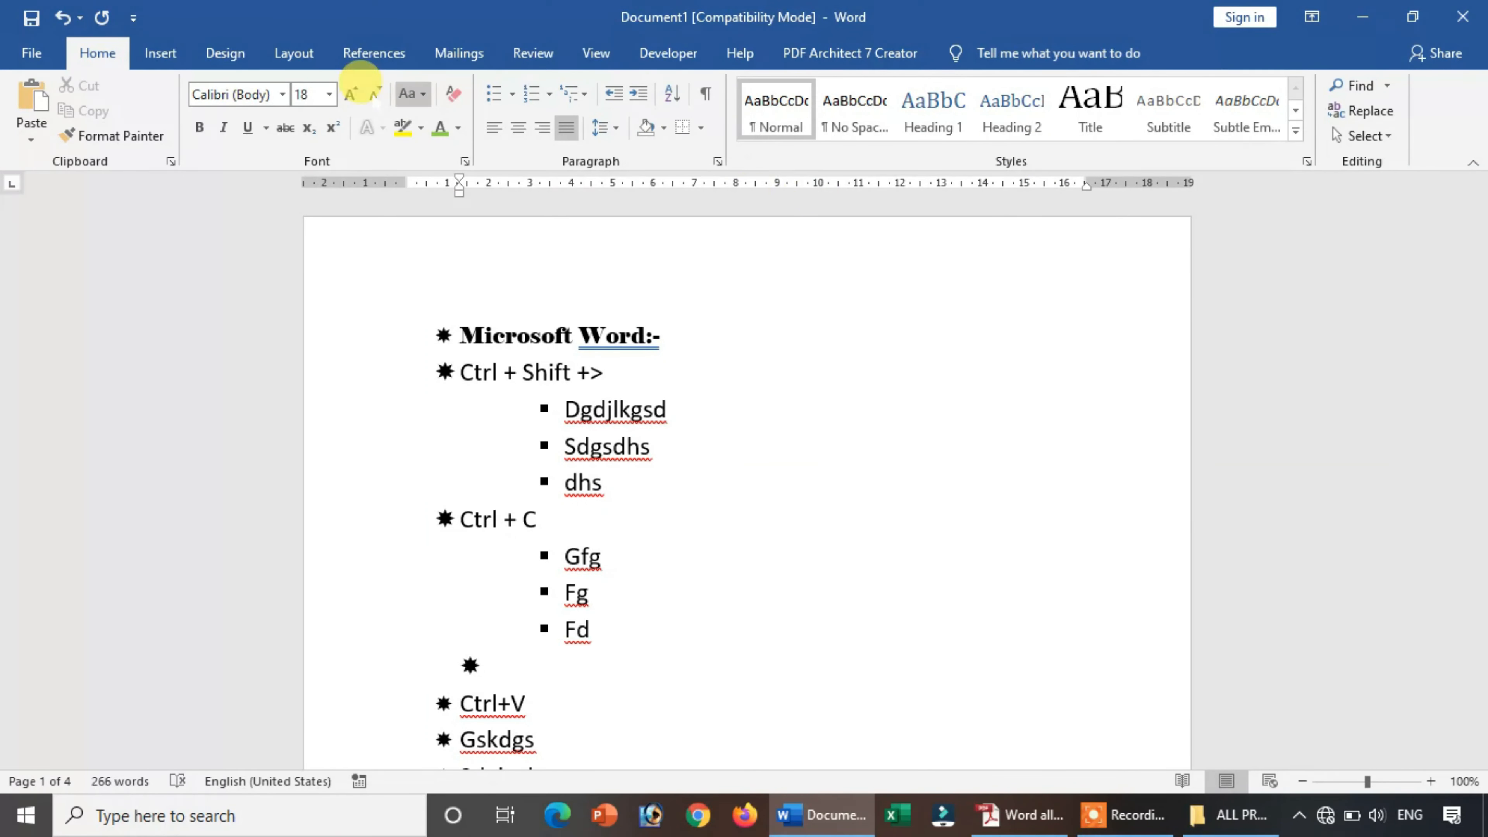
{"action": "left_click", "coordinate": [1388, 87]}
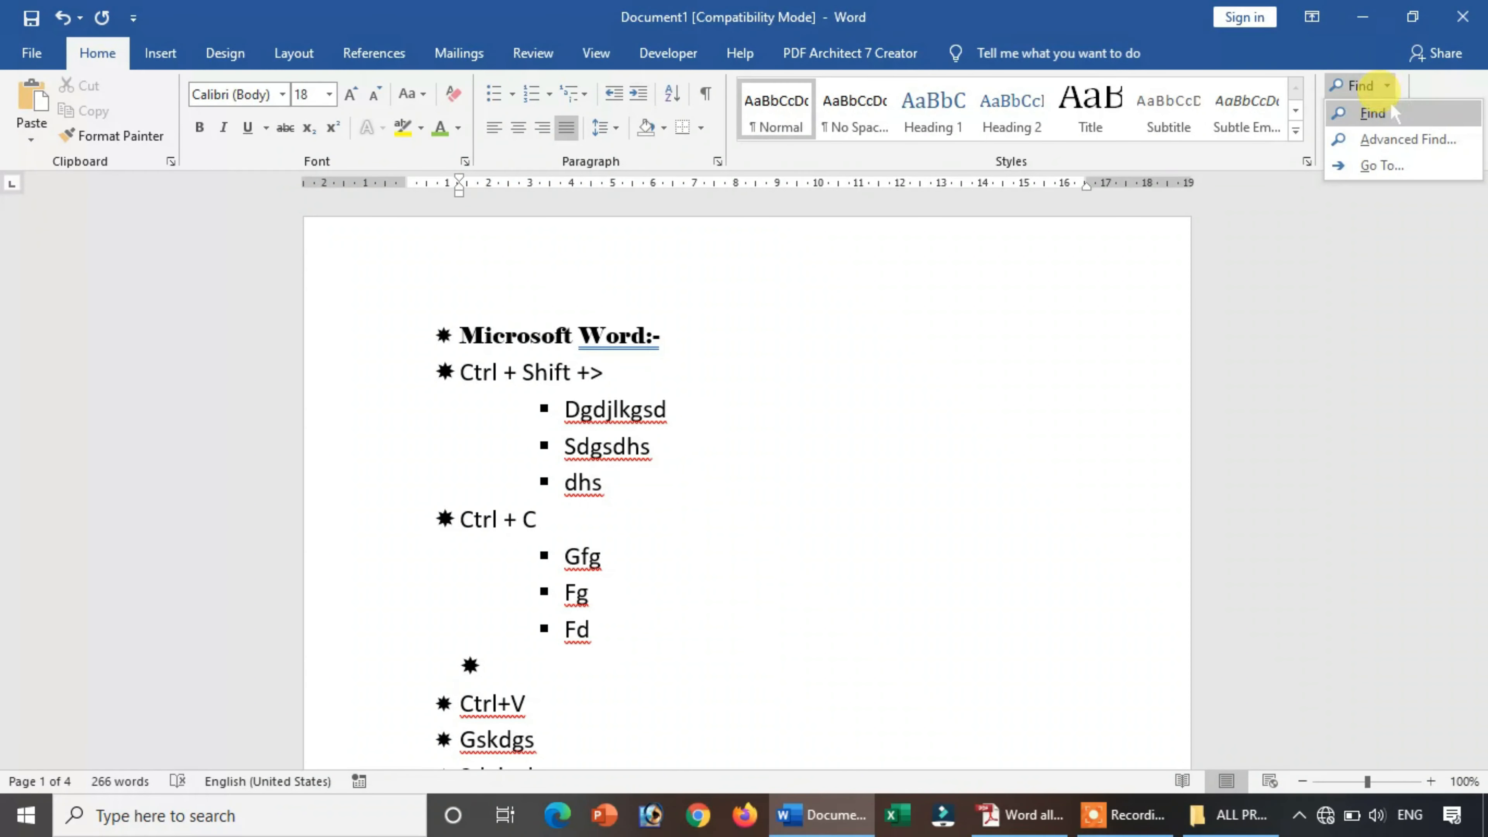
{"action": "left_click", "coordinate": [1372, 112]}
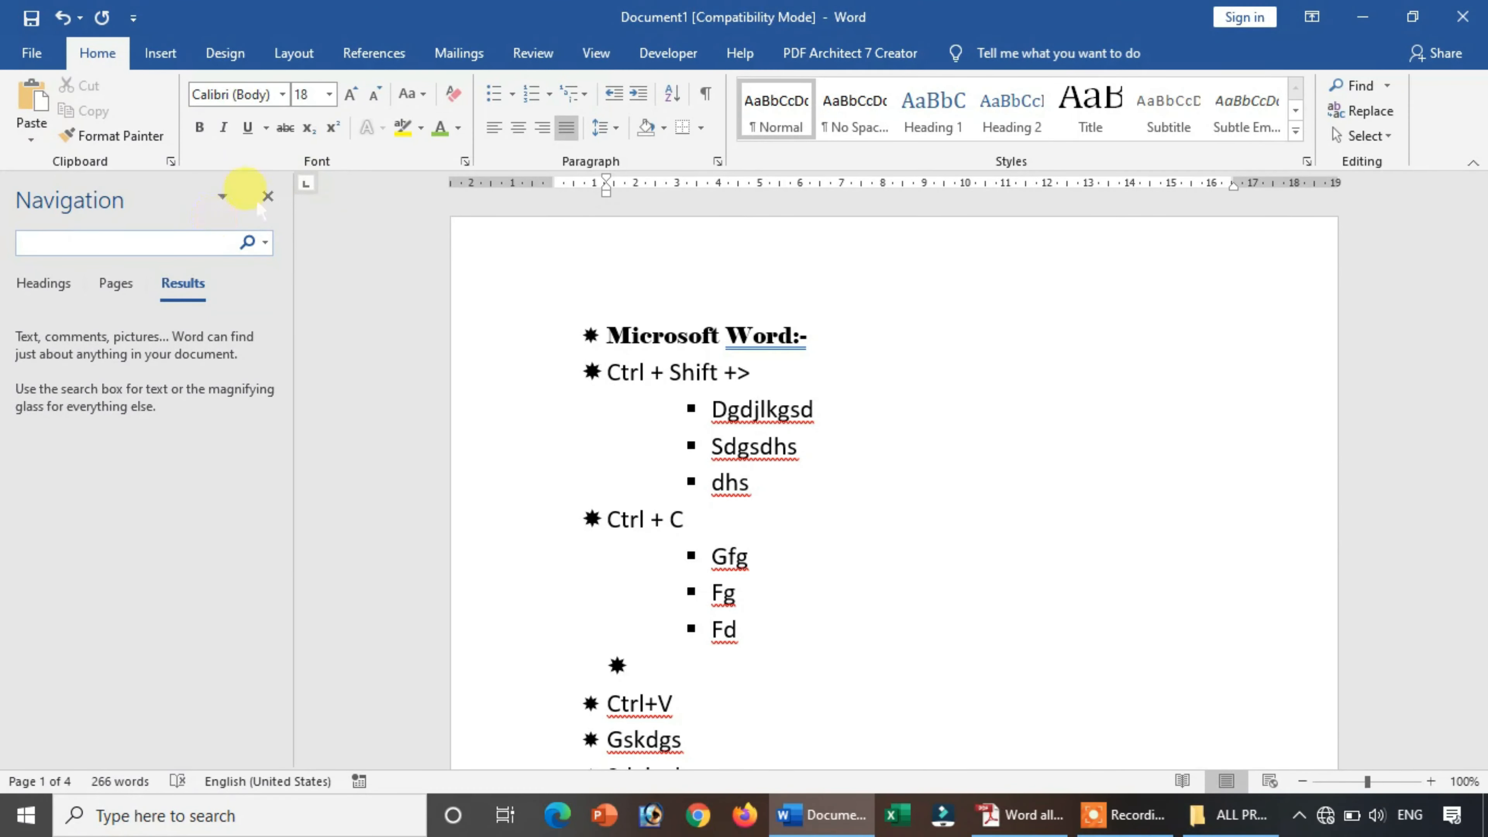
{"action": "left_click", "coordinate": [268, 197]}
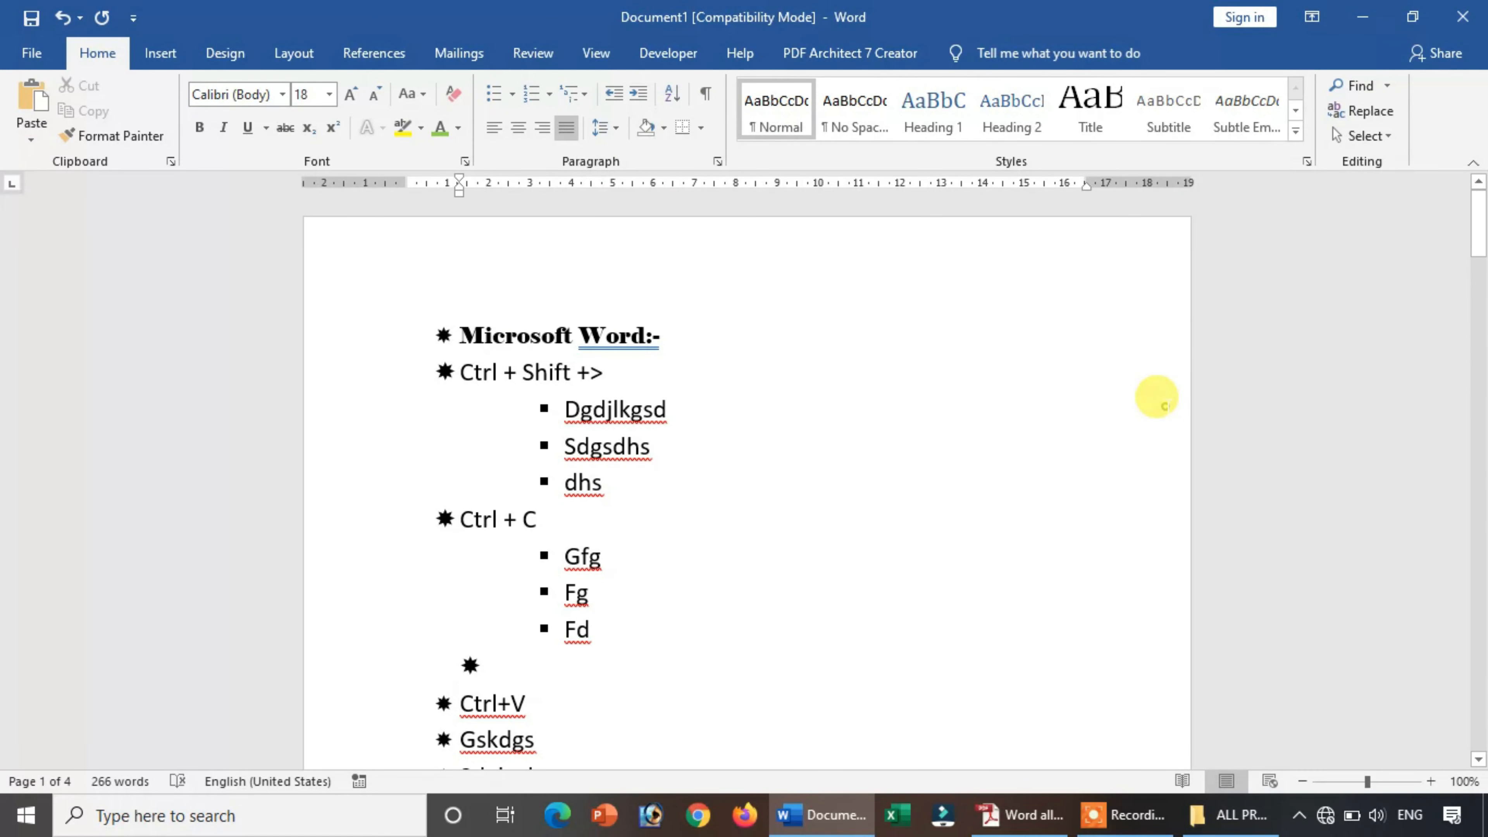
Step: Replace the "f" in the sub-bullet "Gfg" with "hhh" using Find and Replace, and close the dialog
{"action": "key", "text": "ctrl+h"}
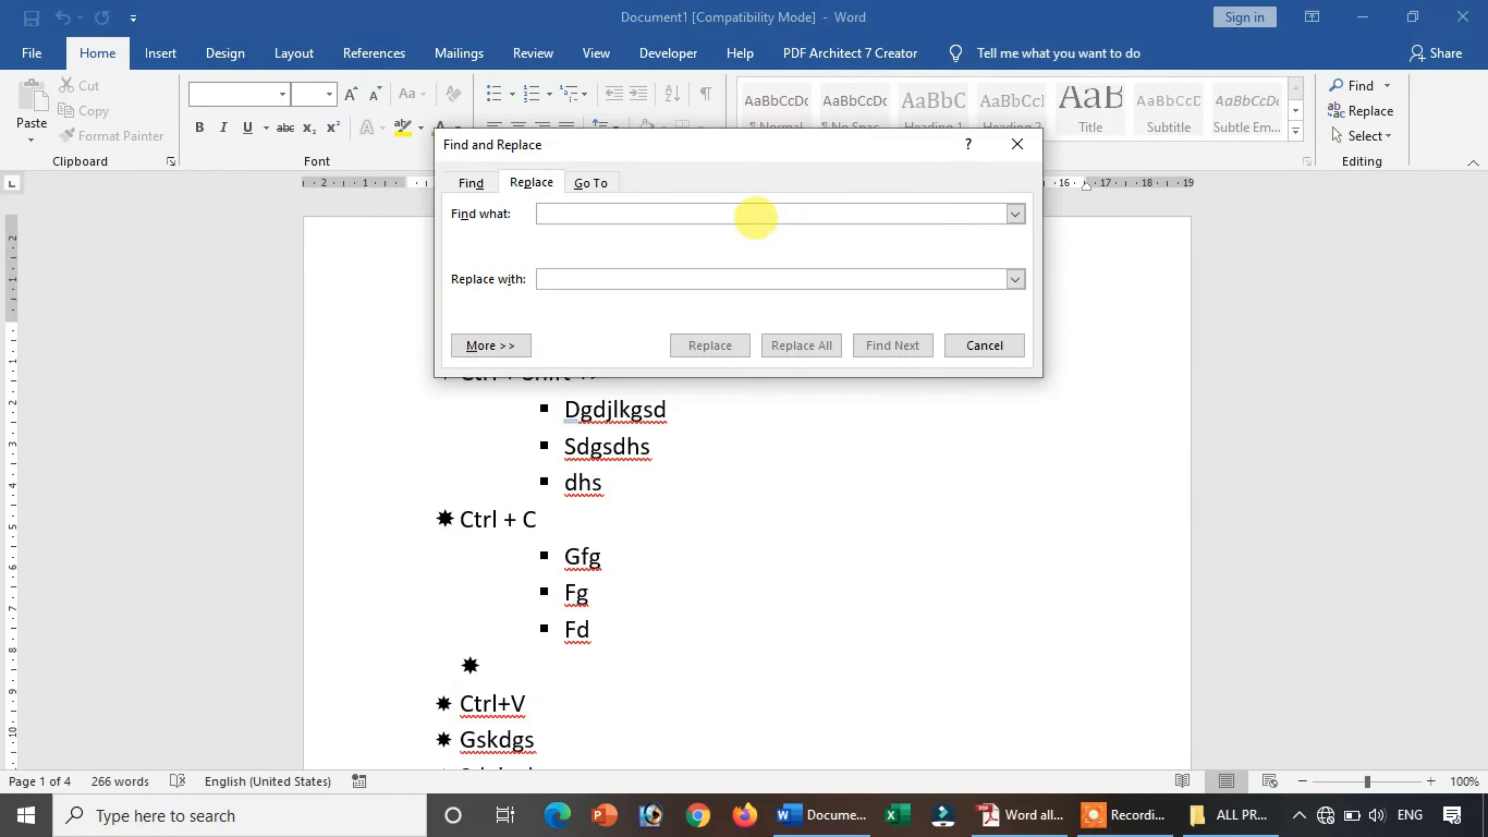
{"action": "left_click_drag", "start_coordinate": [764, 139], "coordinate": [803, 281]}
{"action": "left_click", "coordinate": [510, 325]}
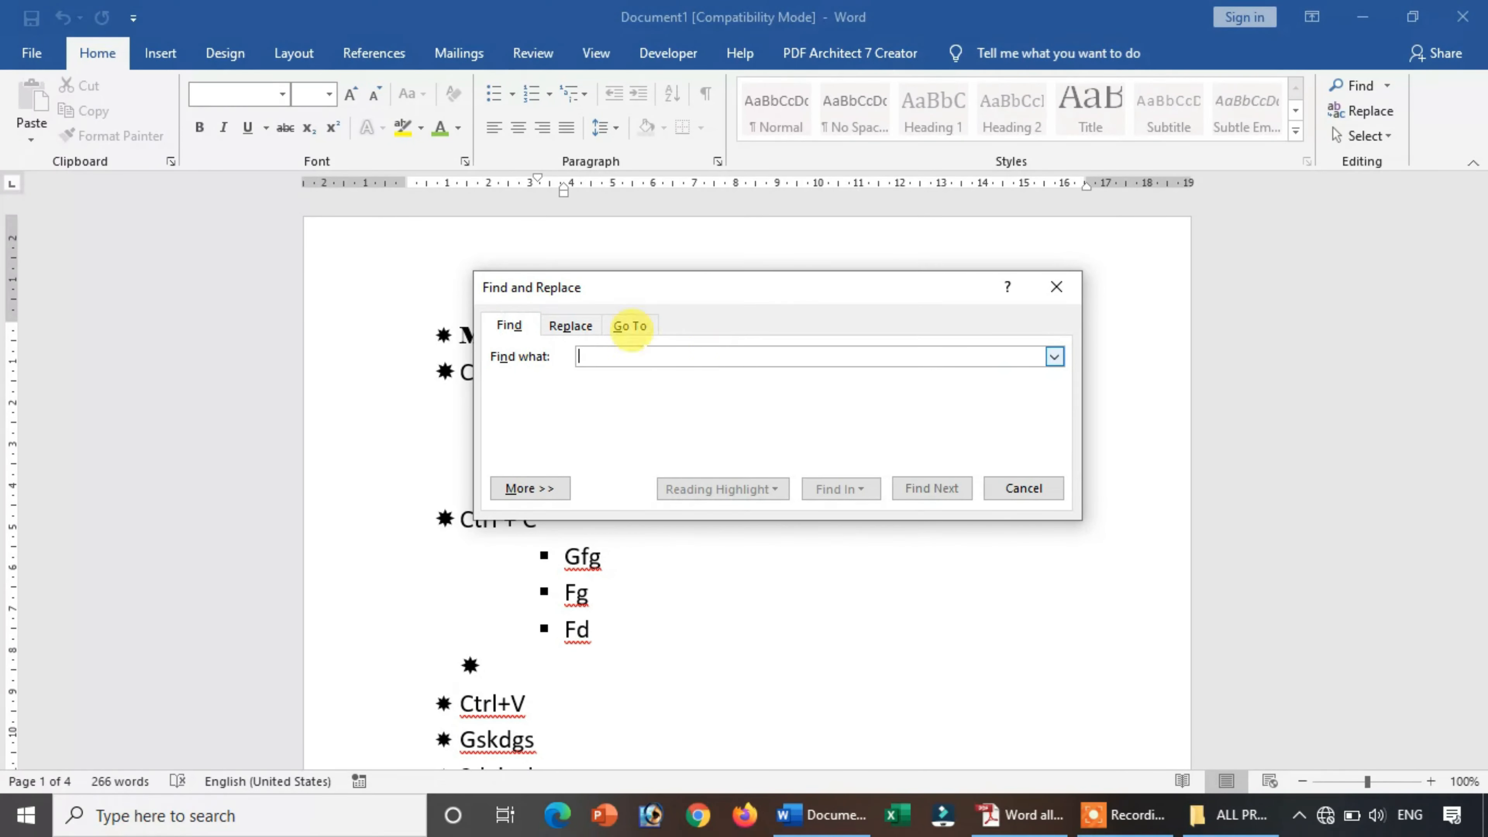
{"action": "left_click", "coordinate": [572, 323]}
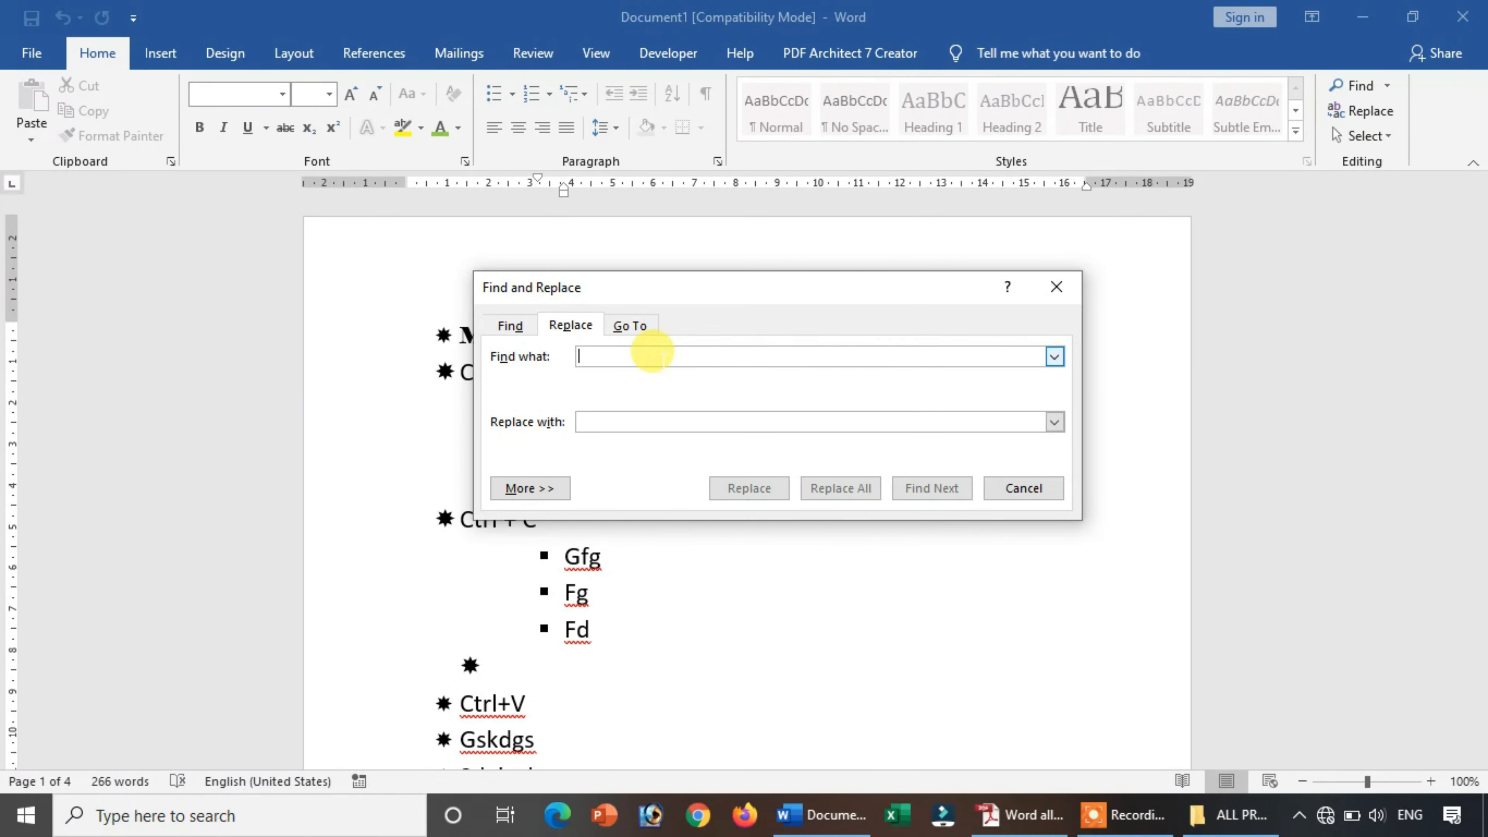
{"action": "type", "text": "f"}
{"action": "key", "text": "Return"}
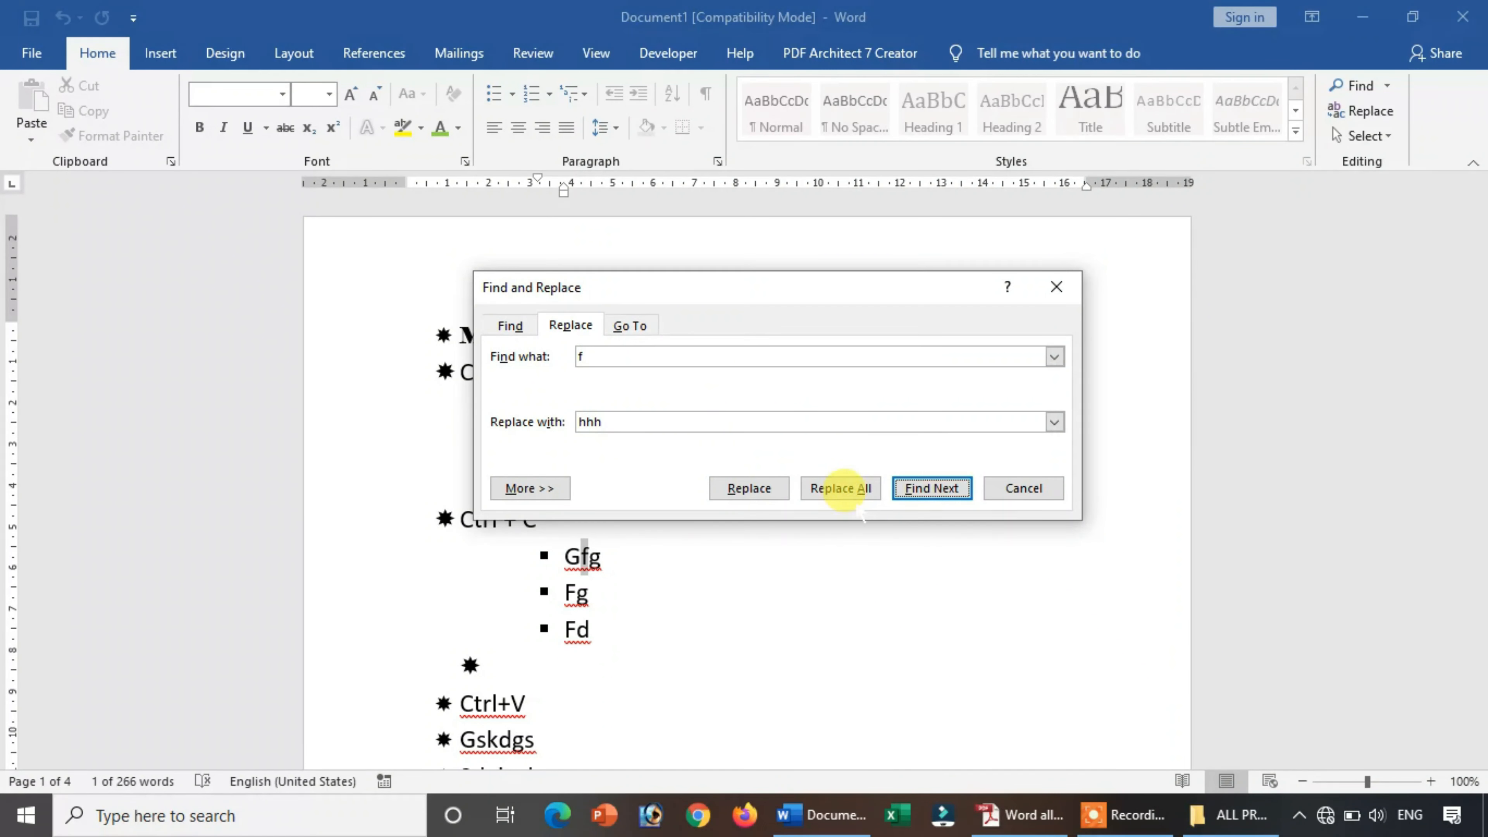
{"action": "left_click", "coordinate": [750, 488]}
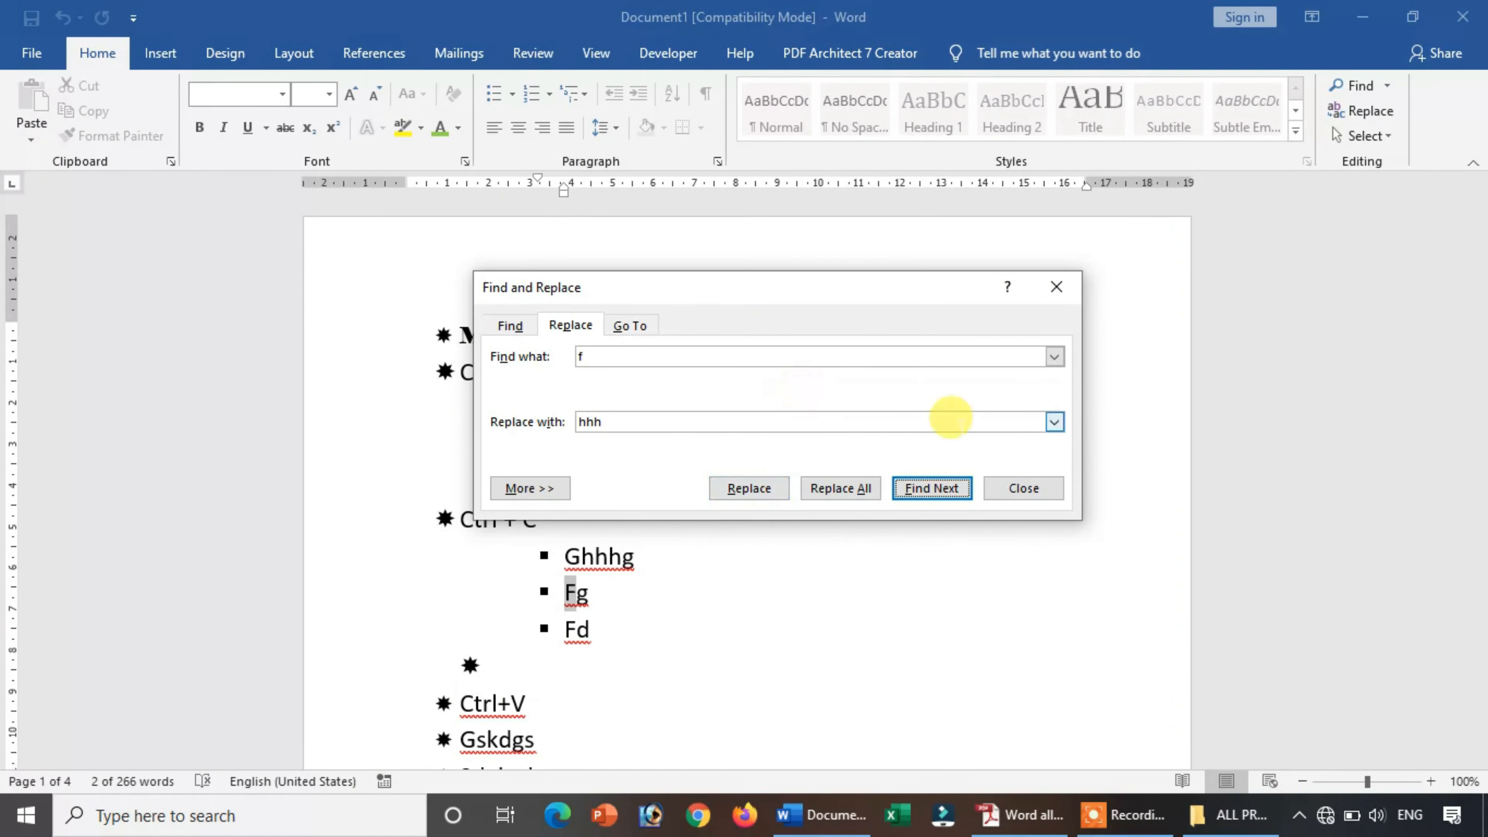
{"action": "left_click", "coordinate": [1055, 288]}
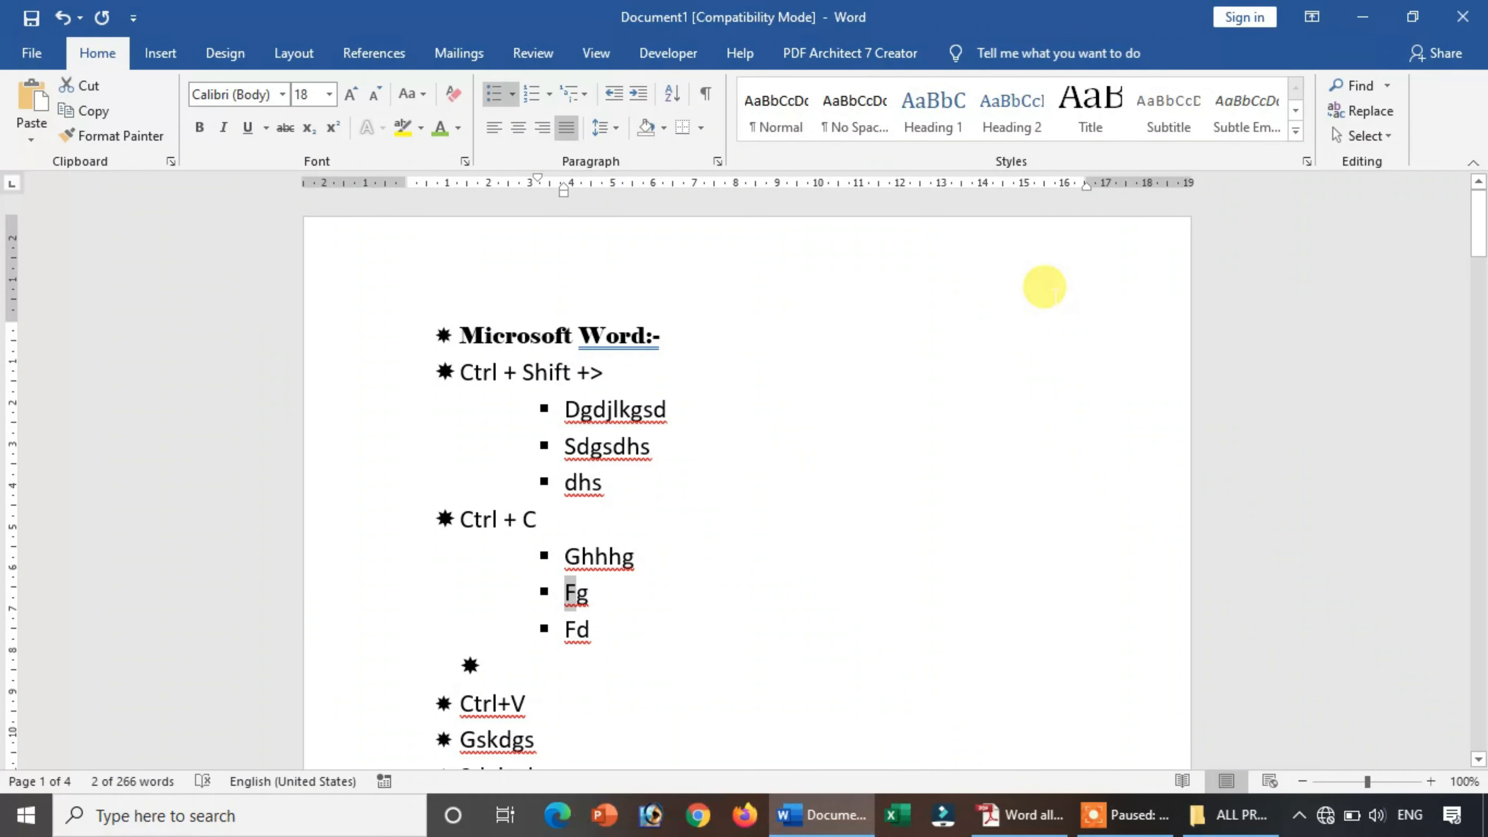
{"action": "mouse_move", "coordinate": [1473, 210]}
{"action": "left_mouse_down"}
{"action": "mouse_move", "coordinate": [1474, 234]}
{"action": "mouse_move", "coordinate": [1474, 205]}
{"action": "left_mouse_up"}
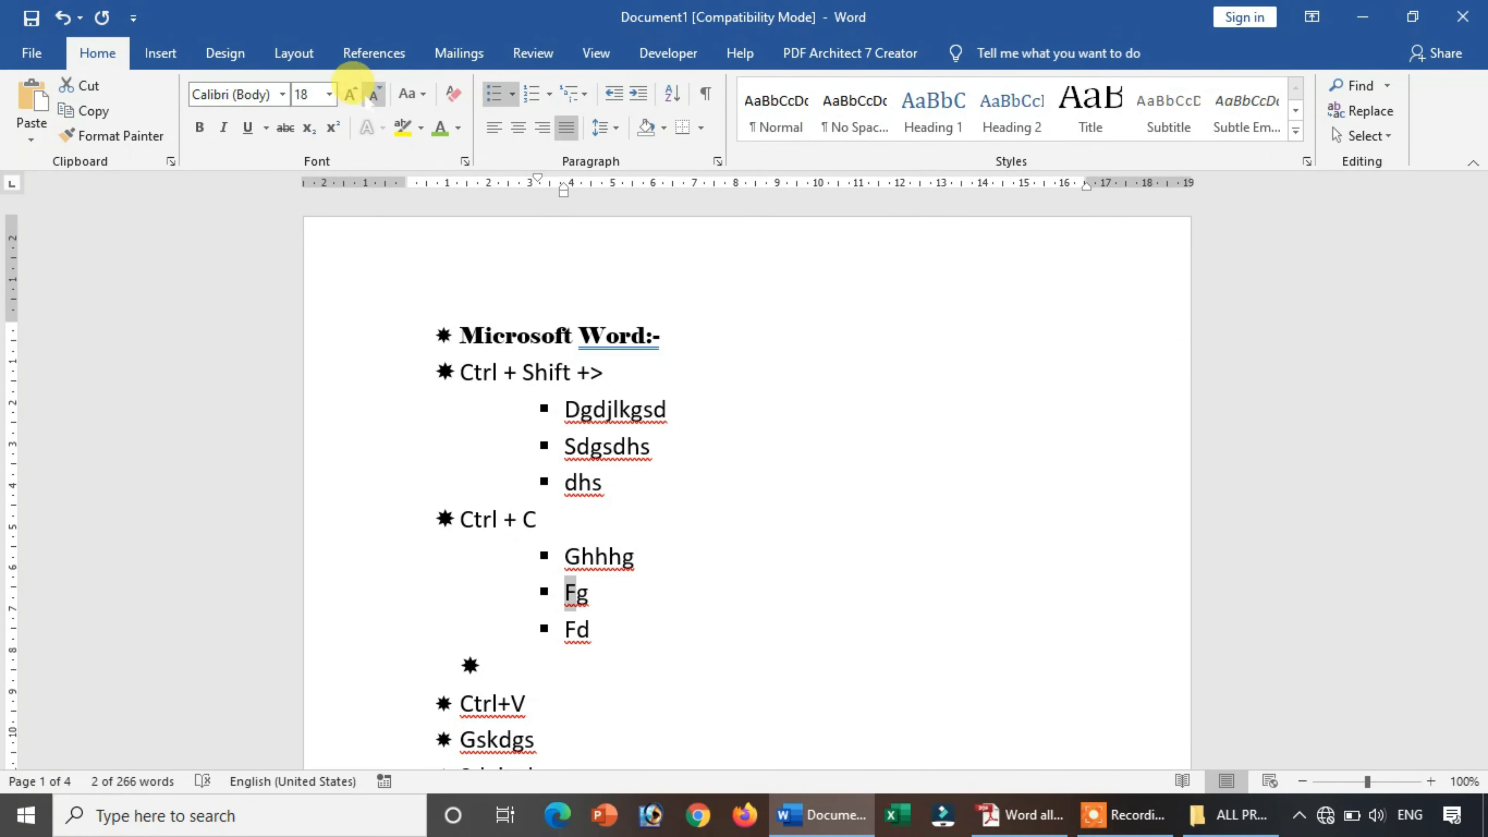
{"action": "left_click", "coordinate": [417, 94]}
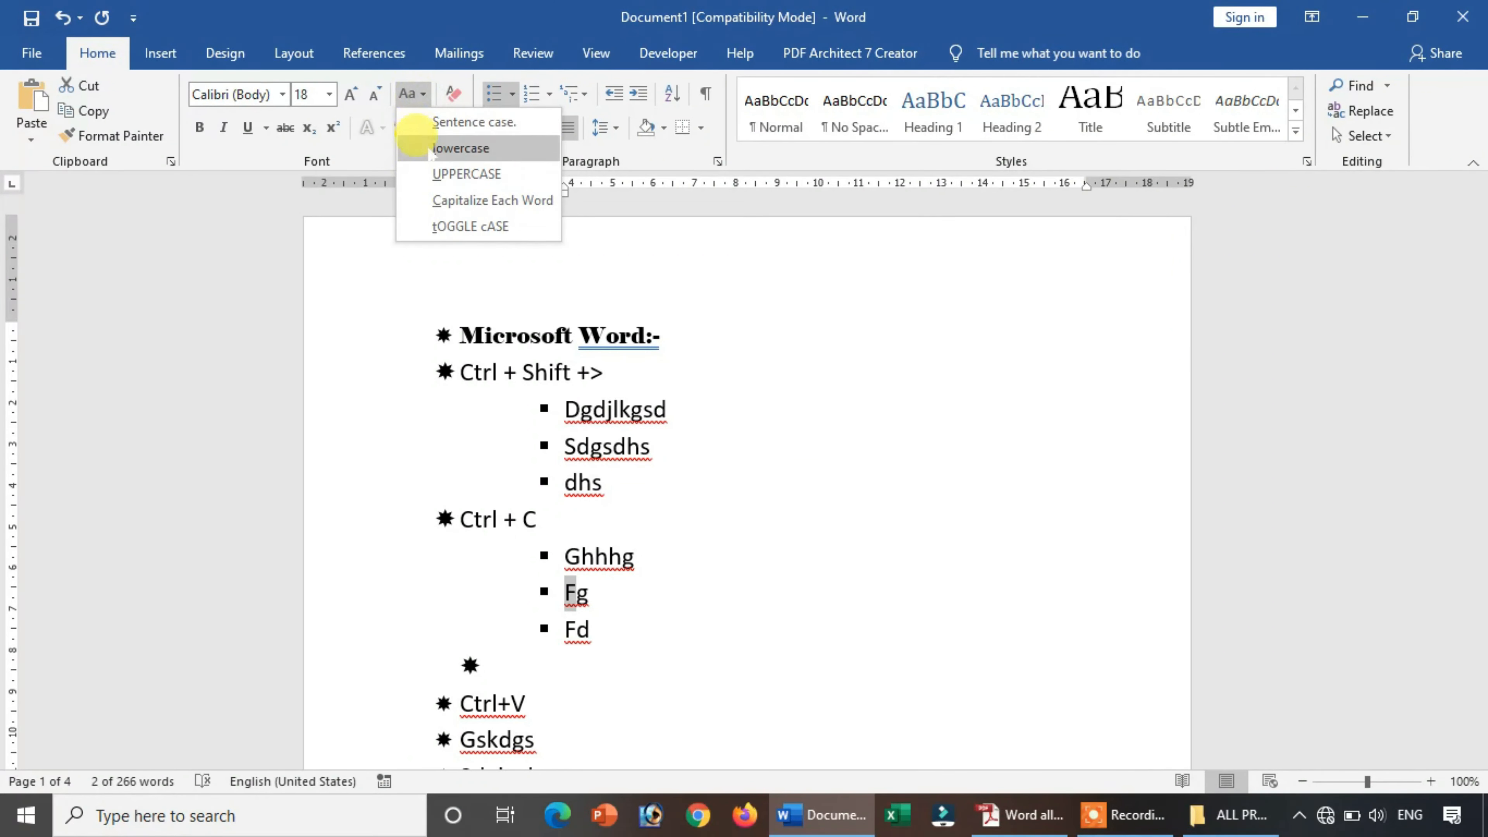
{"action": "left_click", "coordinate": [417, 93]}
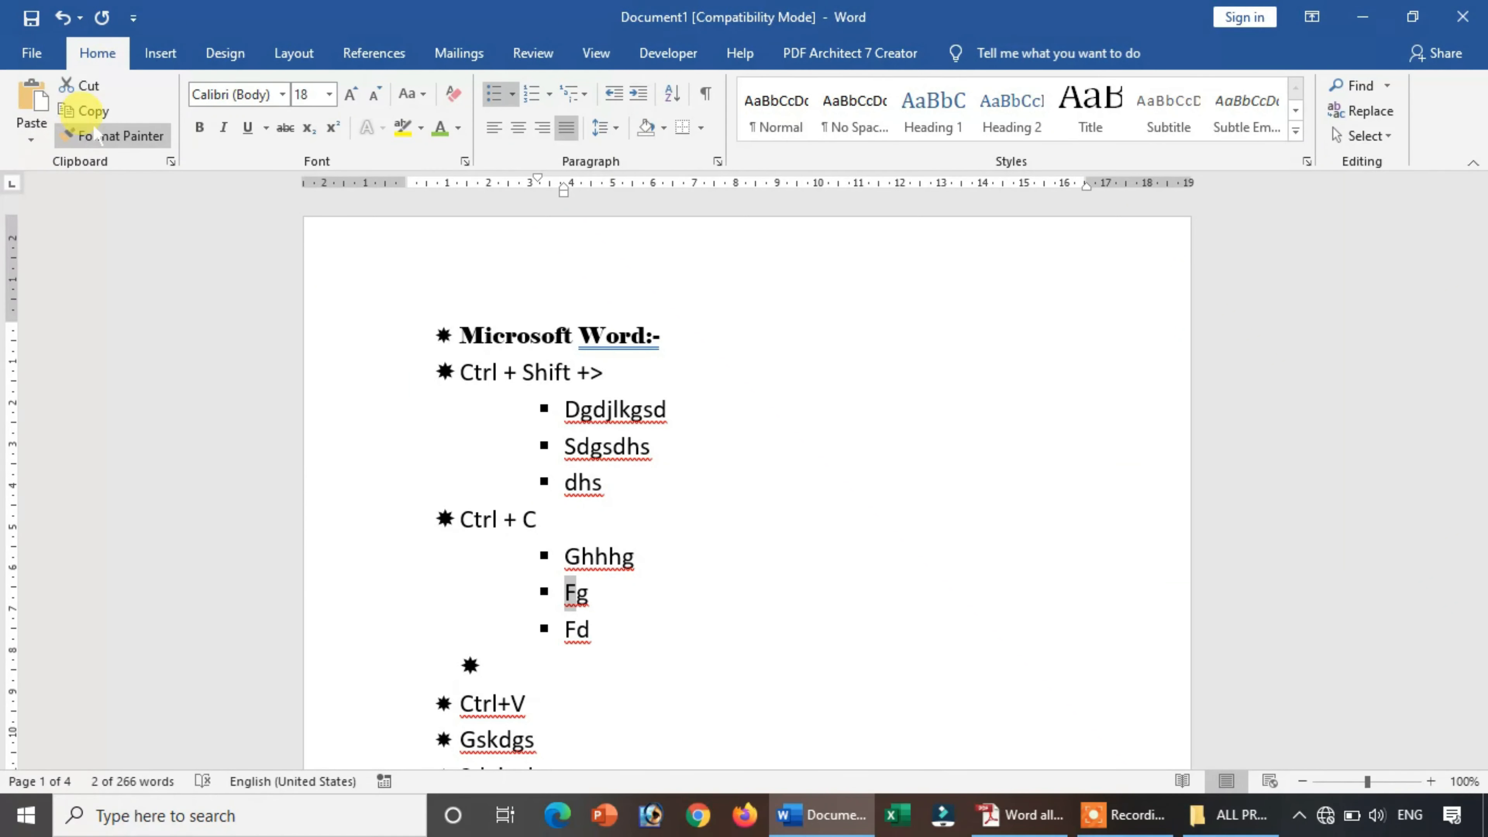
Step: Left-align the sub-bullet "Ghhhg" under "Ctrl + C", and briefly view the line spacing and bullet options without applying any
{"action": "left_click", "coordinate": [731, 560]}
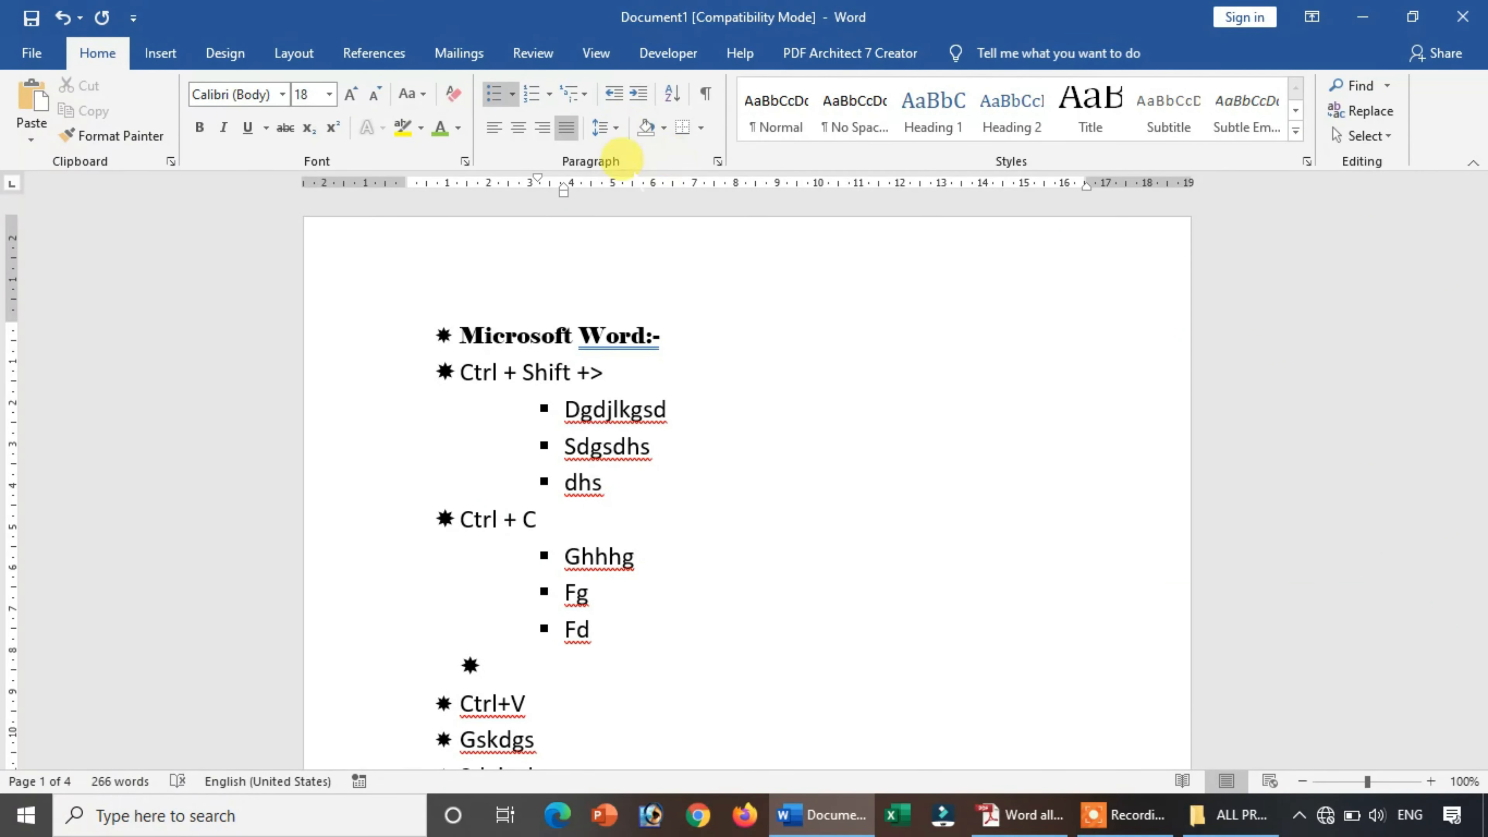
{"action": "left_click", "coordinate": [500, 130]}
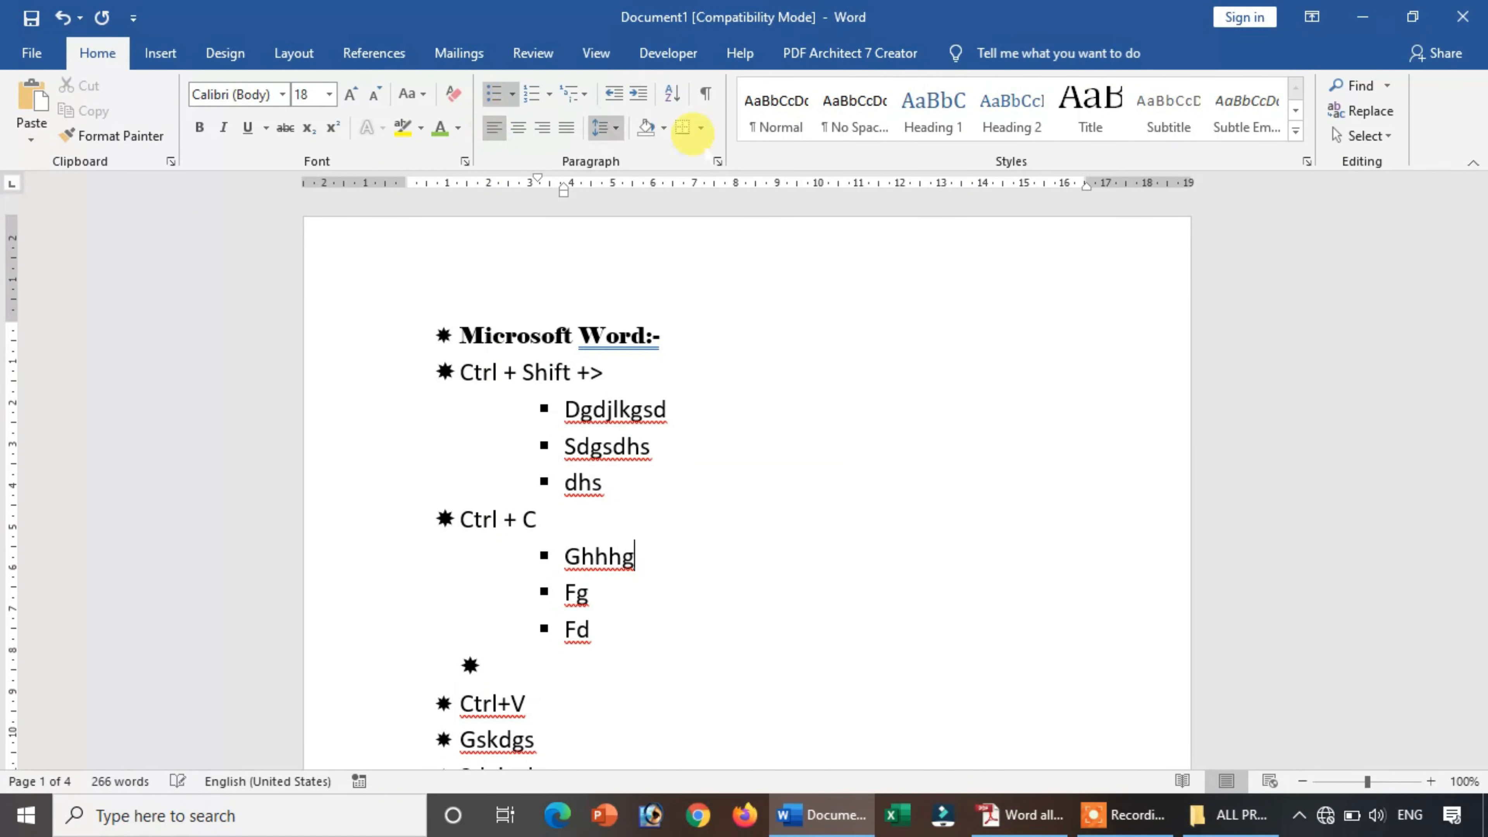
{"action": "left_click", "coordinate": [603, 131]}
{"action": "left_click", "coordinate": [601, 128]}
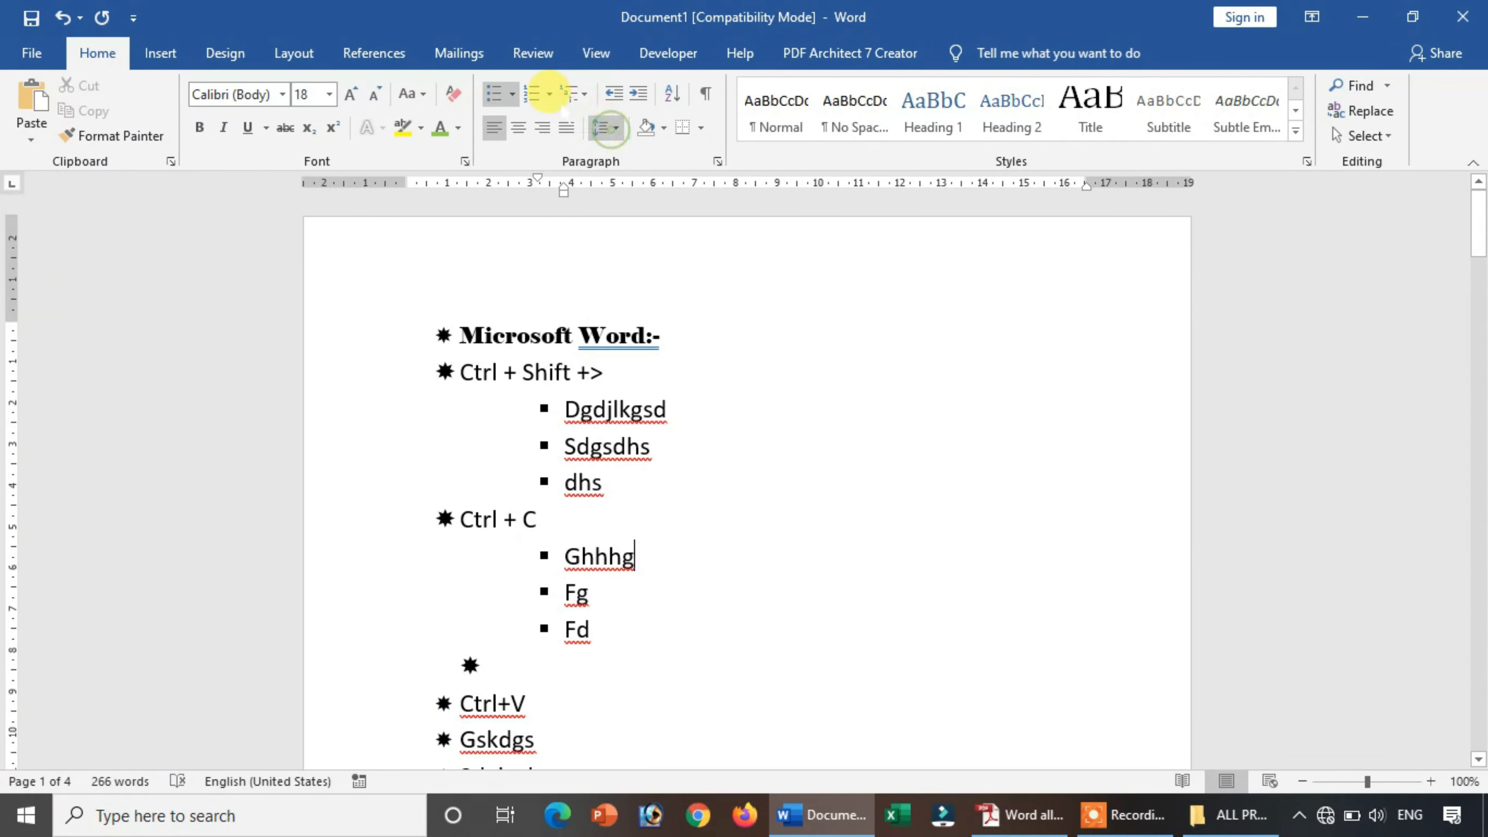
{"action": "left_click", "coordinate": [512, 93]}
{"action": "left_click", "coordinate": [511, 92]}
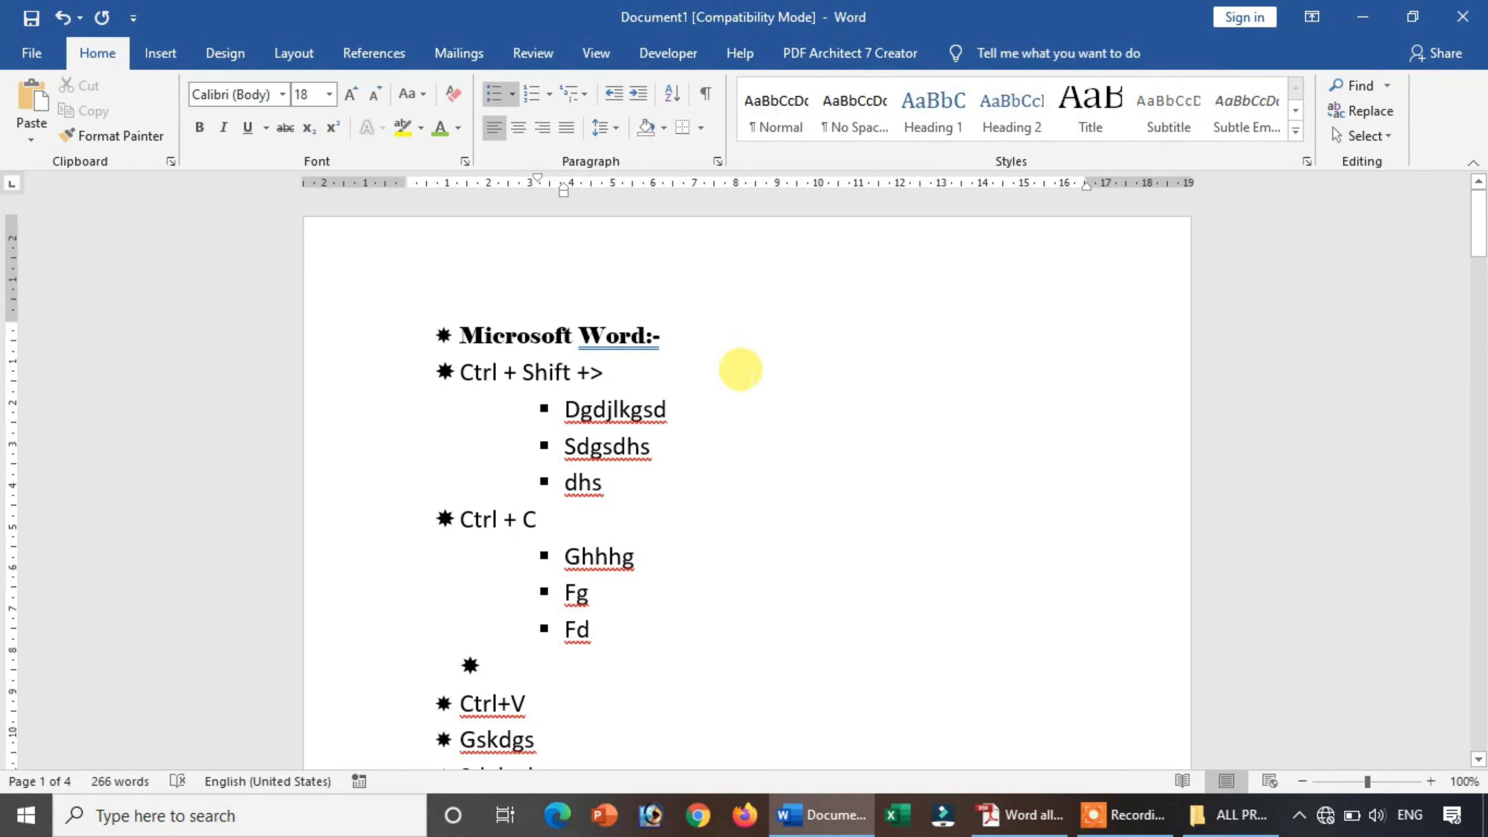
{"action": "left_click", "coordinate": [739, 371]}
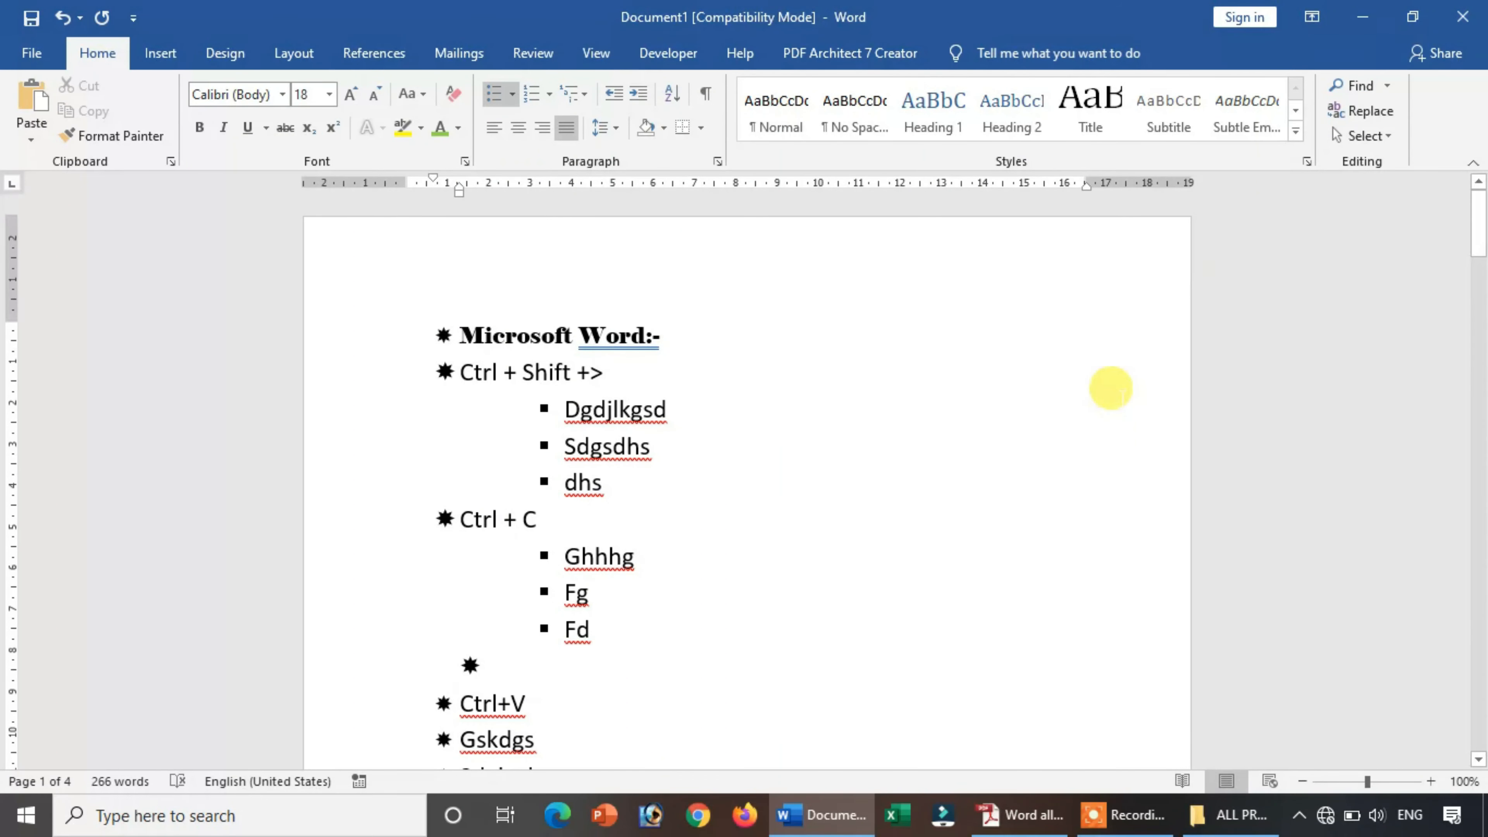
Step: Check the Insert Tab topics in "Word all osssc.pdf" in Adobe Reader, return to the Word document and delete the text on page 4
{"action": "left_click", "coordinate": [1014, 814]}
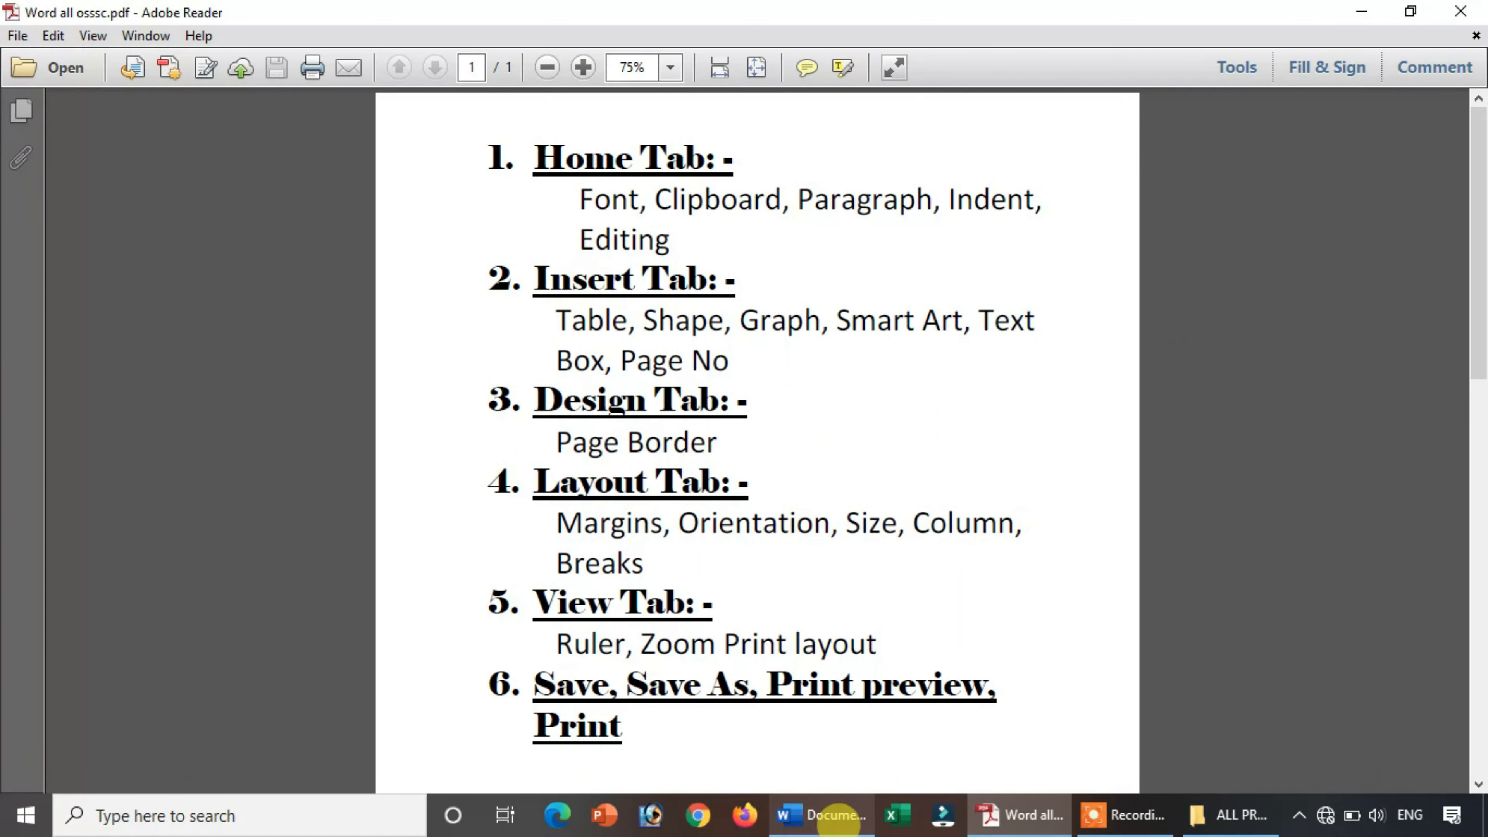
{"action": "left_click", "coordinate": [835, 815]}
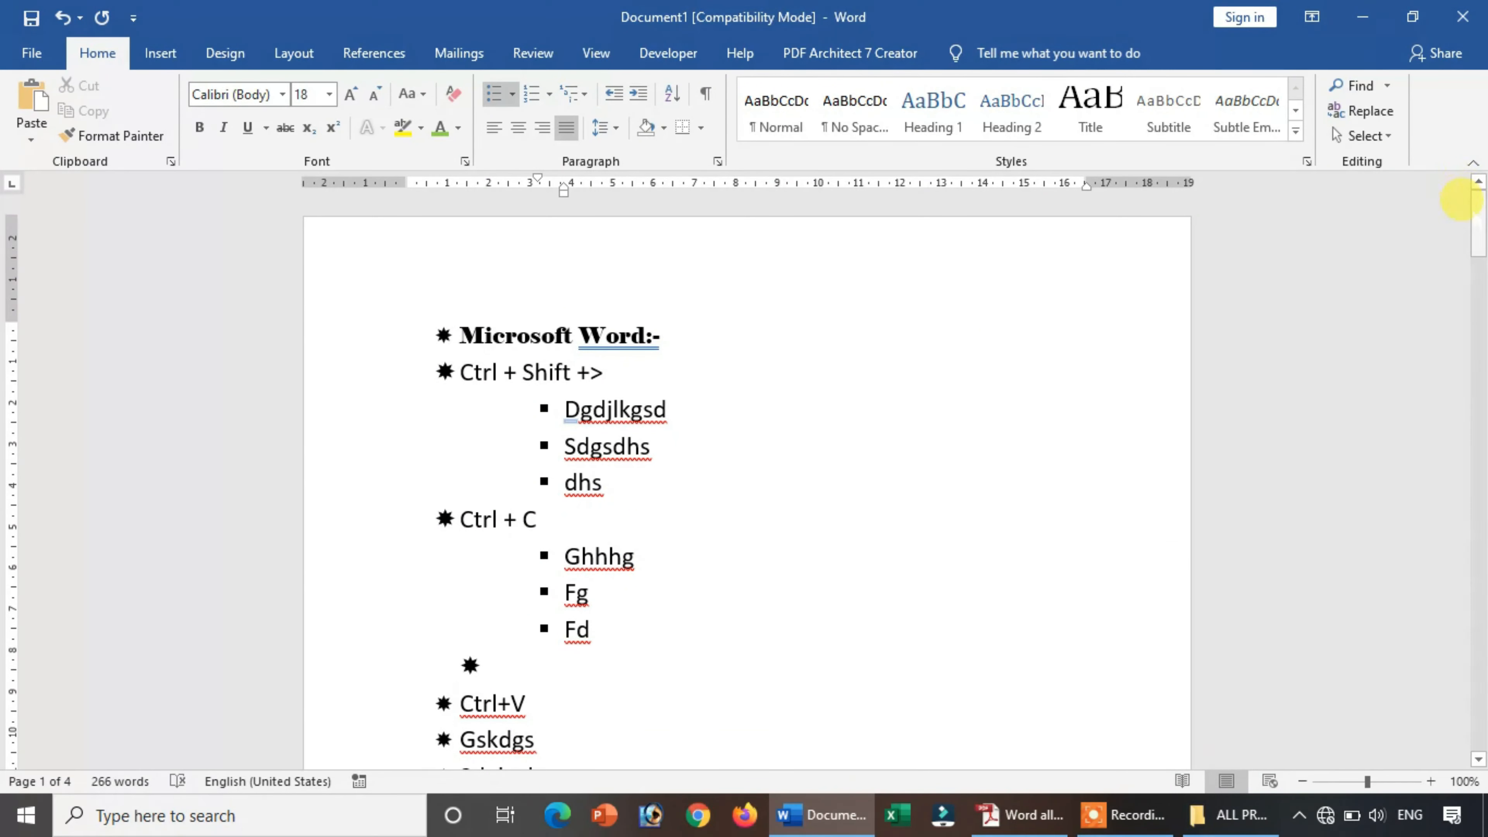
{"action": "left_click_drag", "start_coordinate": [1477, 217], "coordinate": [1475, 616]}
{"action": "left_click_drag", "start_coordinate": [612, 537], "coordinate": [416, 382]}
{"action": "key", "text": "Delete"}
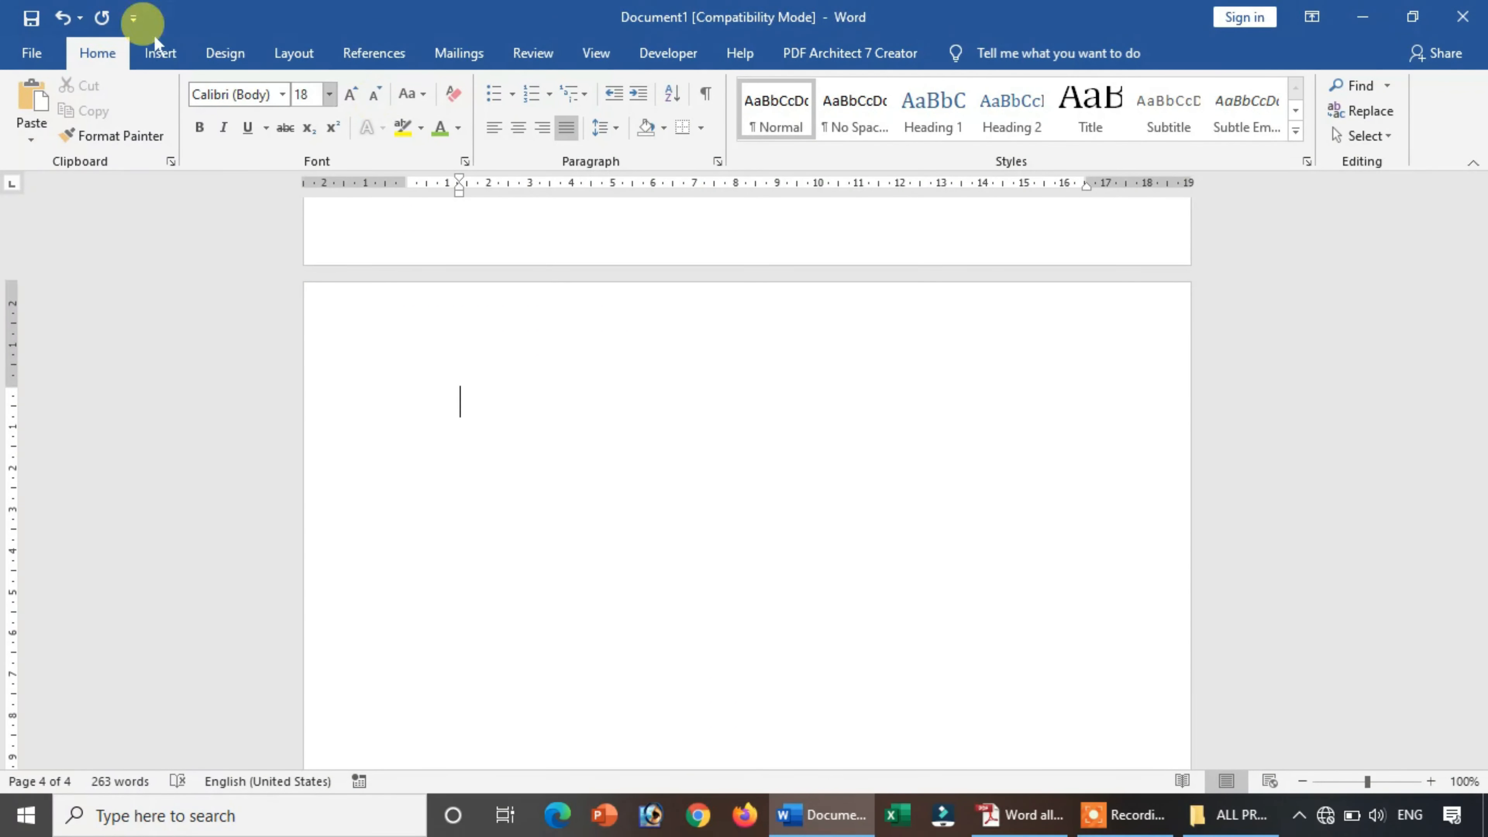
Step: Insert a table of eight columns and five rows on the empty page 4 and make it narrower than the text width
{"action": "left_click", "coordinate": [159, 54]}
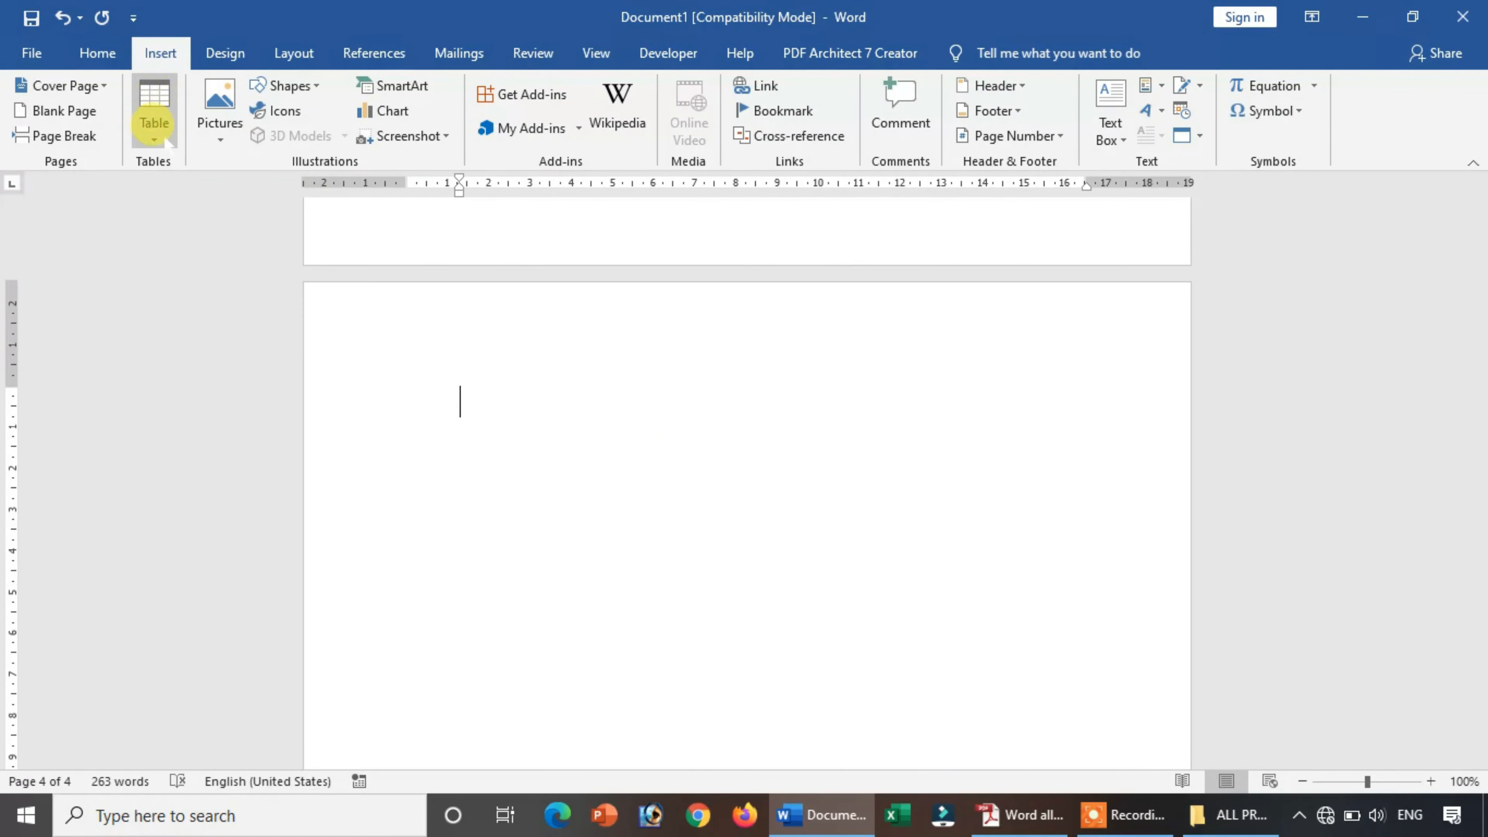
{"action": "left_click", "coordinate": [155, 128]}
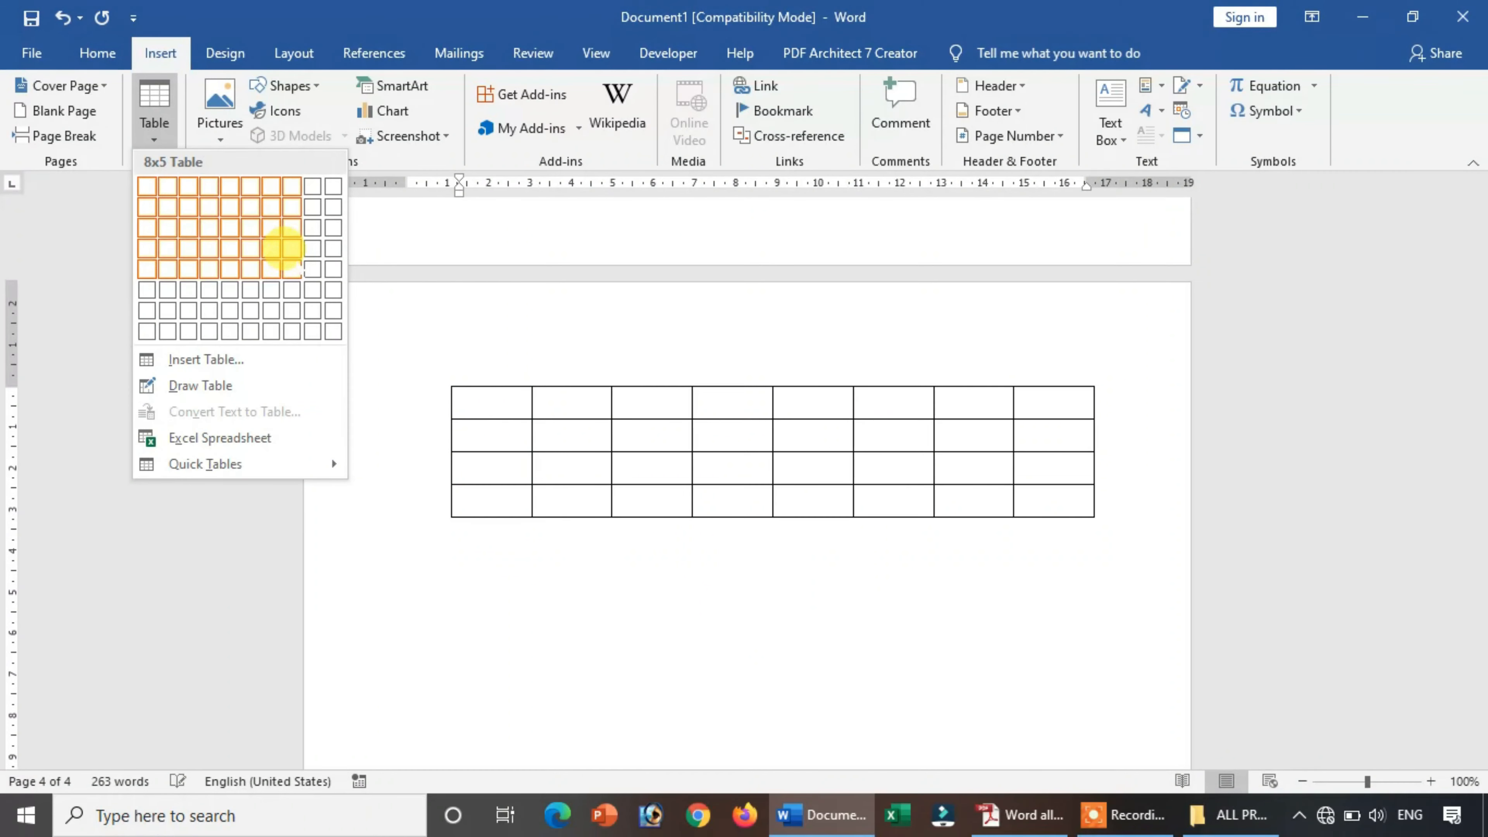
{"action": "left_click", "coordinate": [291, 266]}
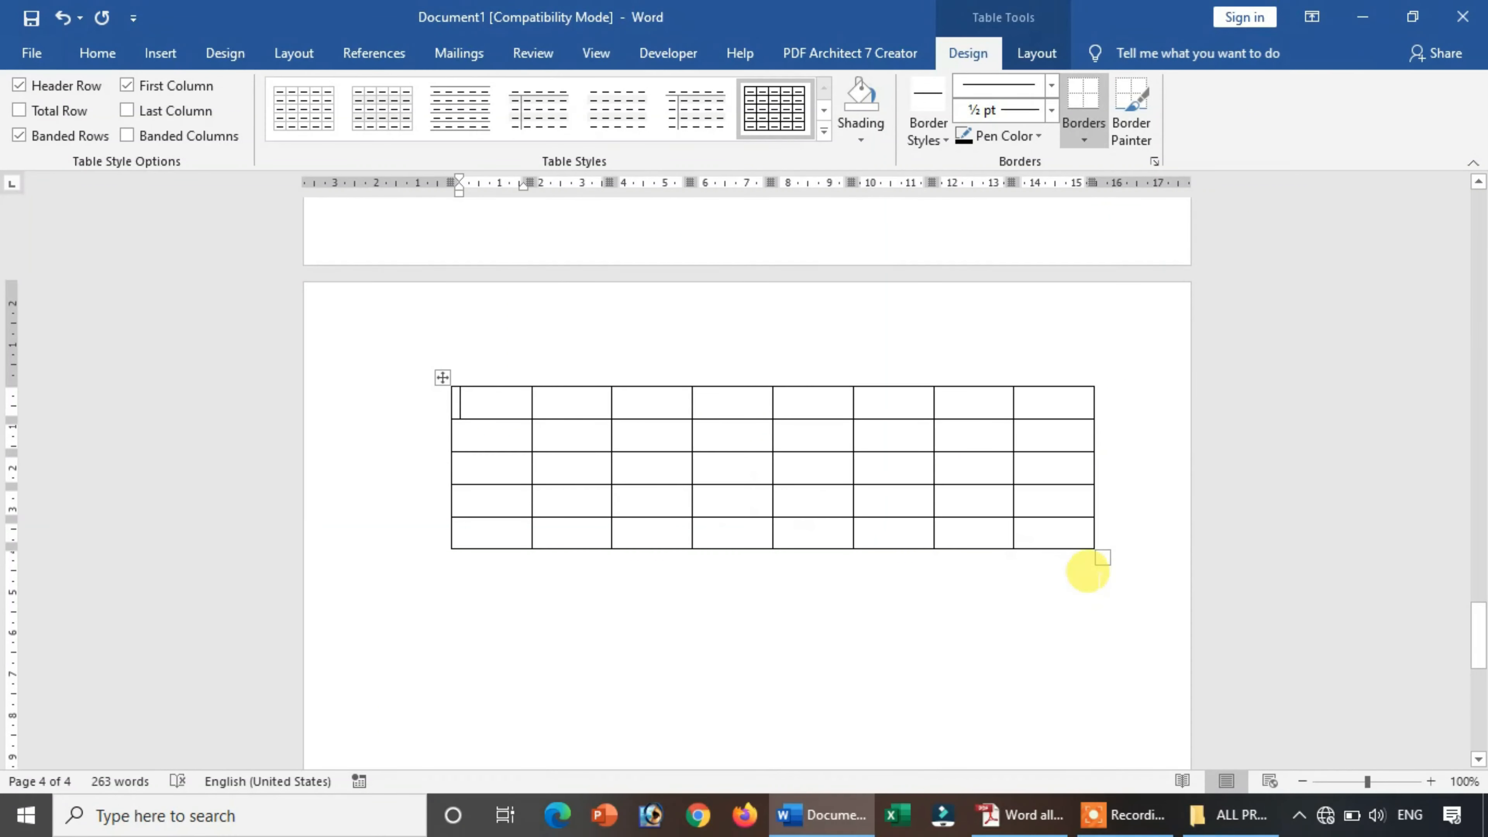
{"action": "left_click_drag", "start_coordinate": [1089, 550], "coordinate": [953, 509]}
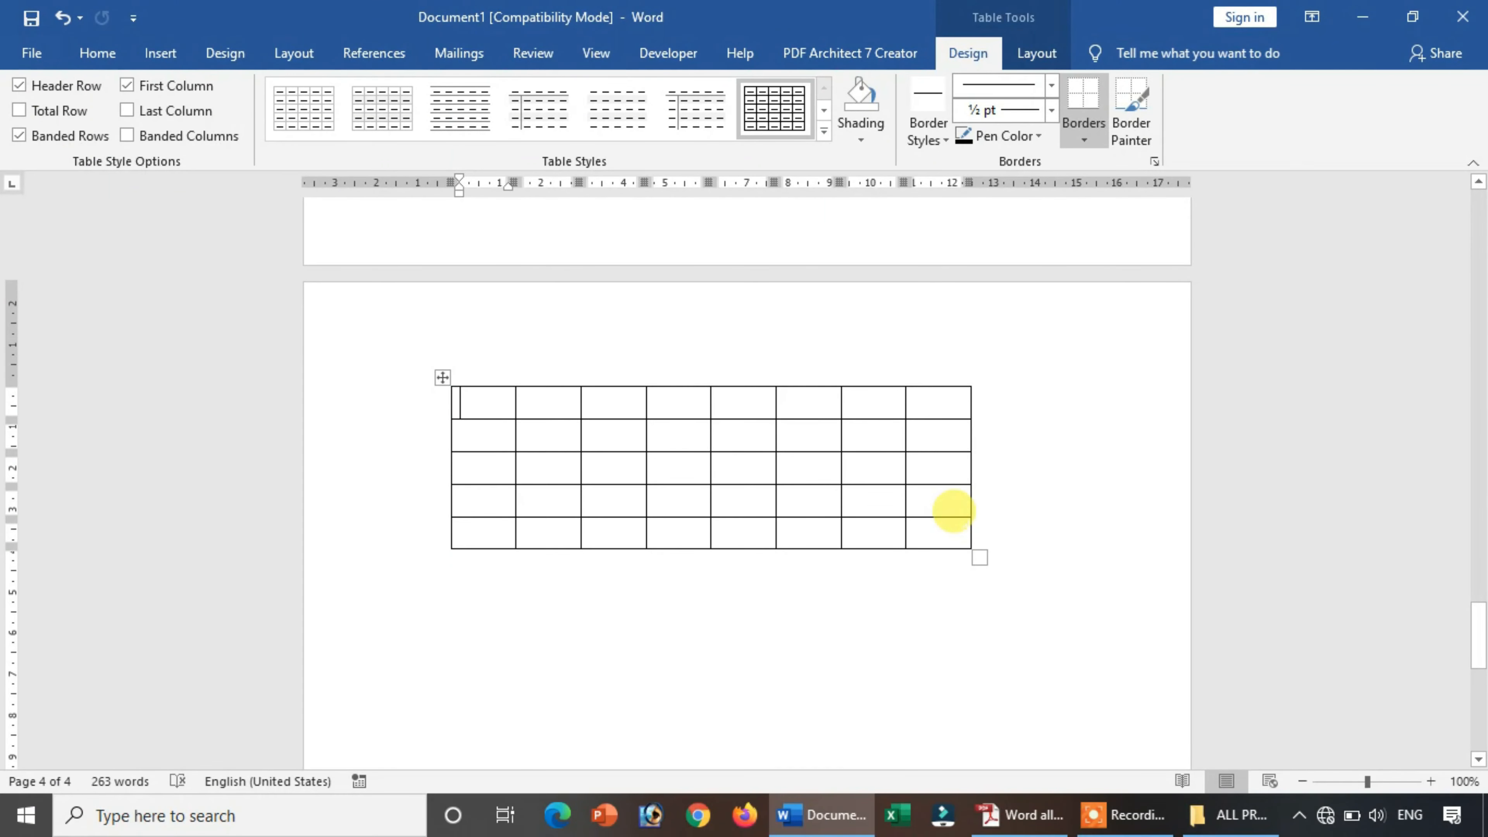
{"action": "left_click_drag", "start_coordinate": [980, 553], "coordinate": [1020, 557]}
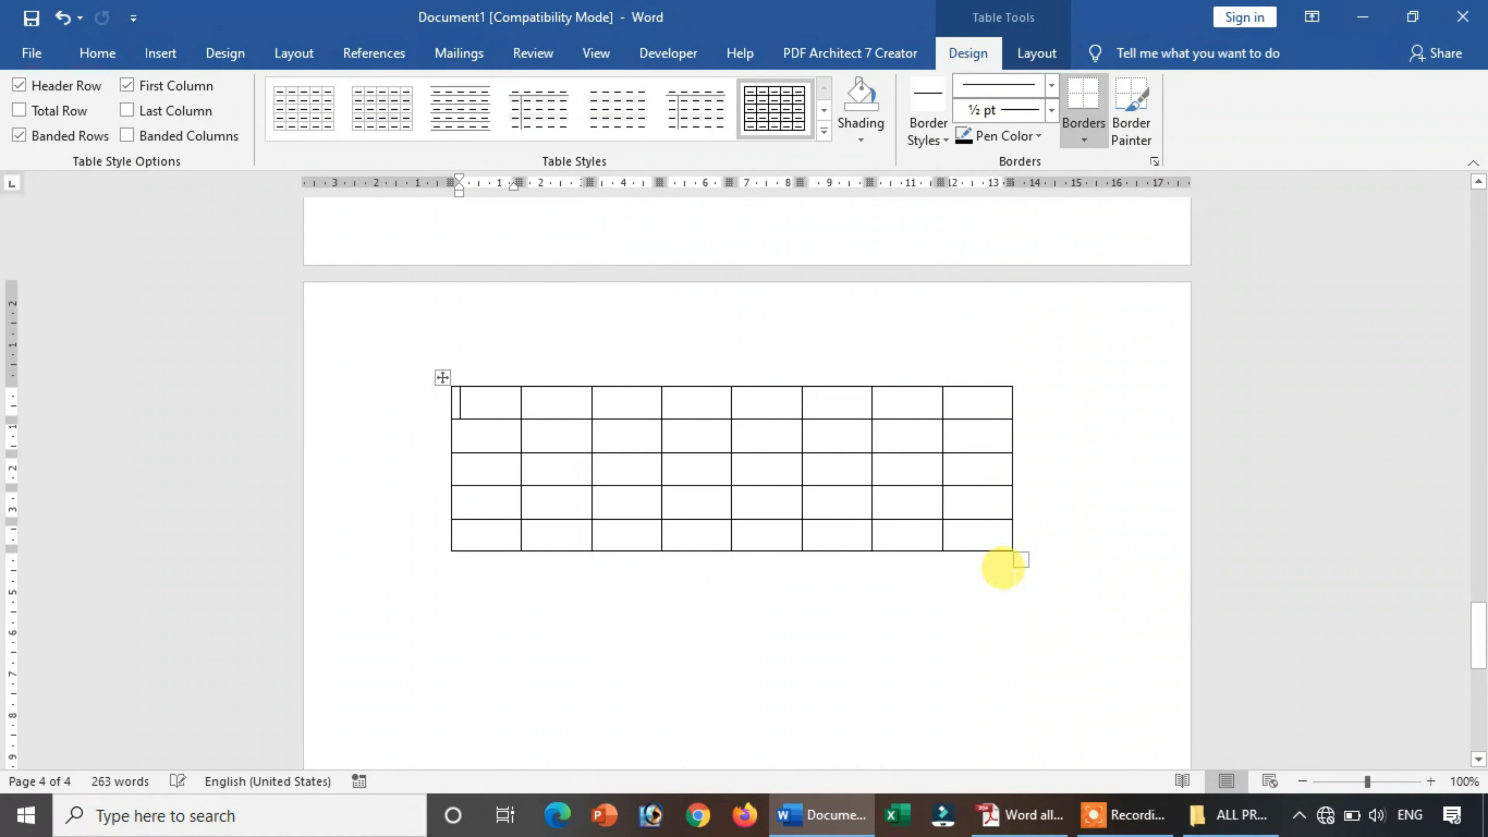
{"action": "left_click", "coordinate": [903, 582]}
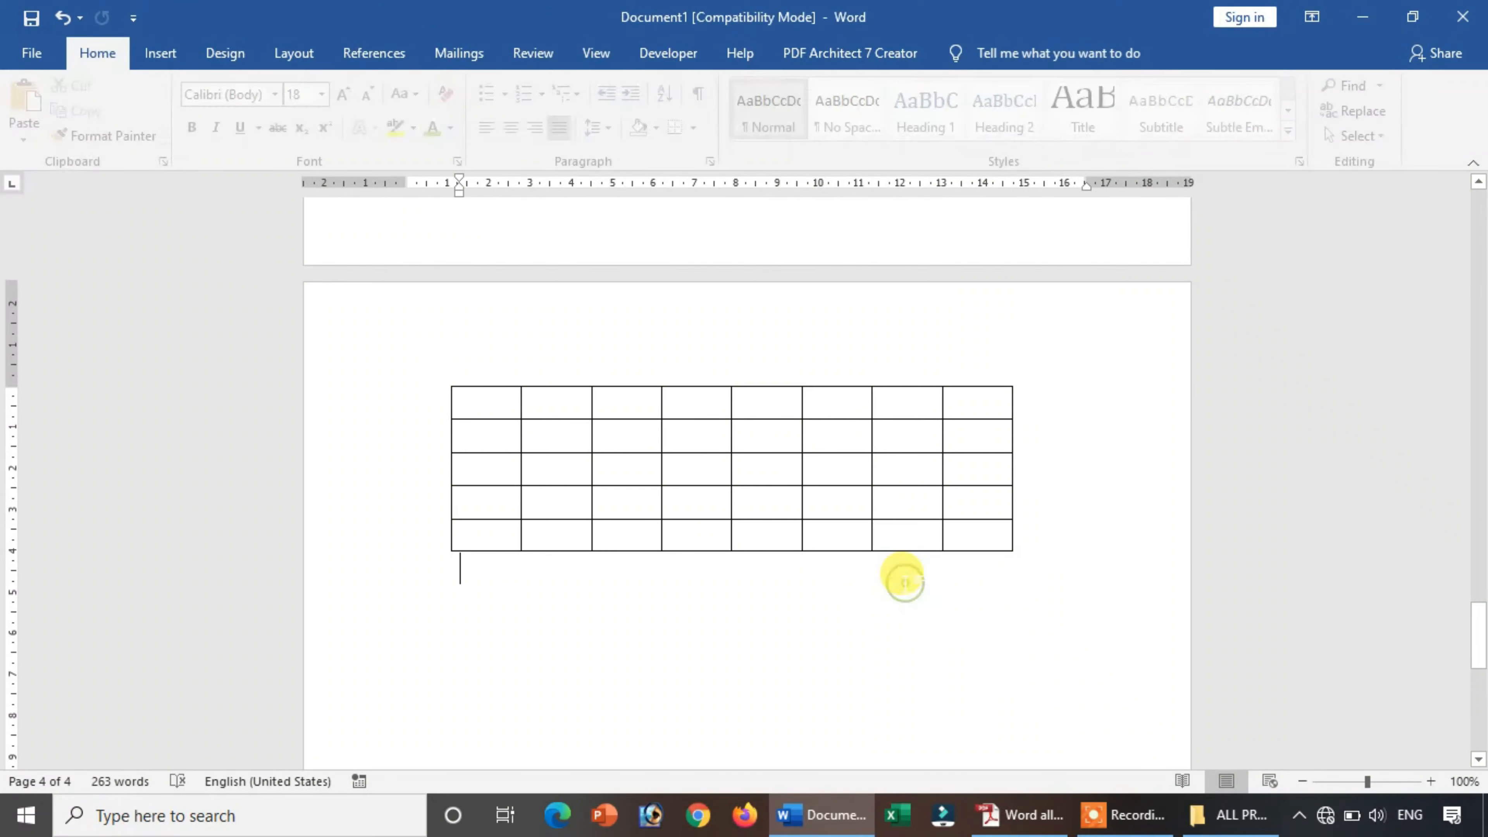
{"action": "left_click", "coordinate": [851, 459]}
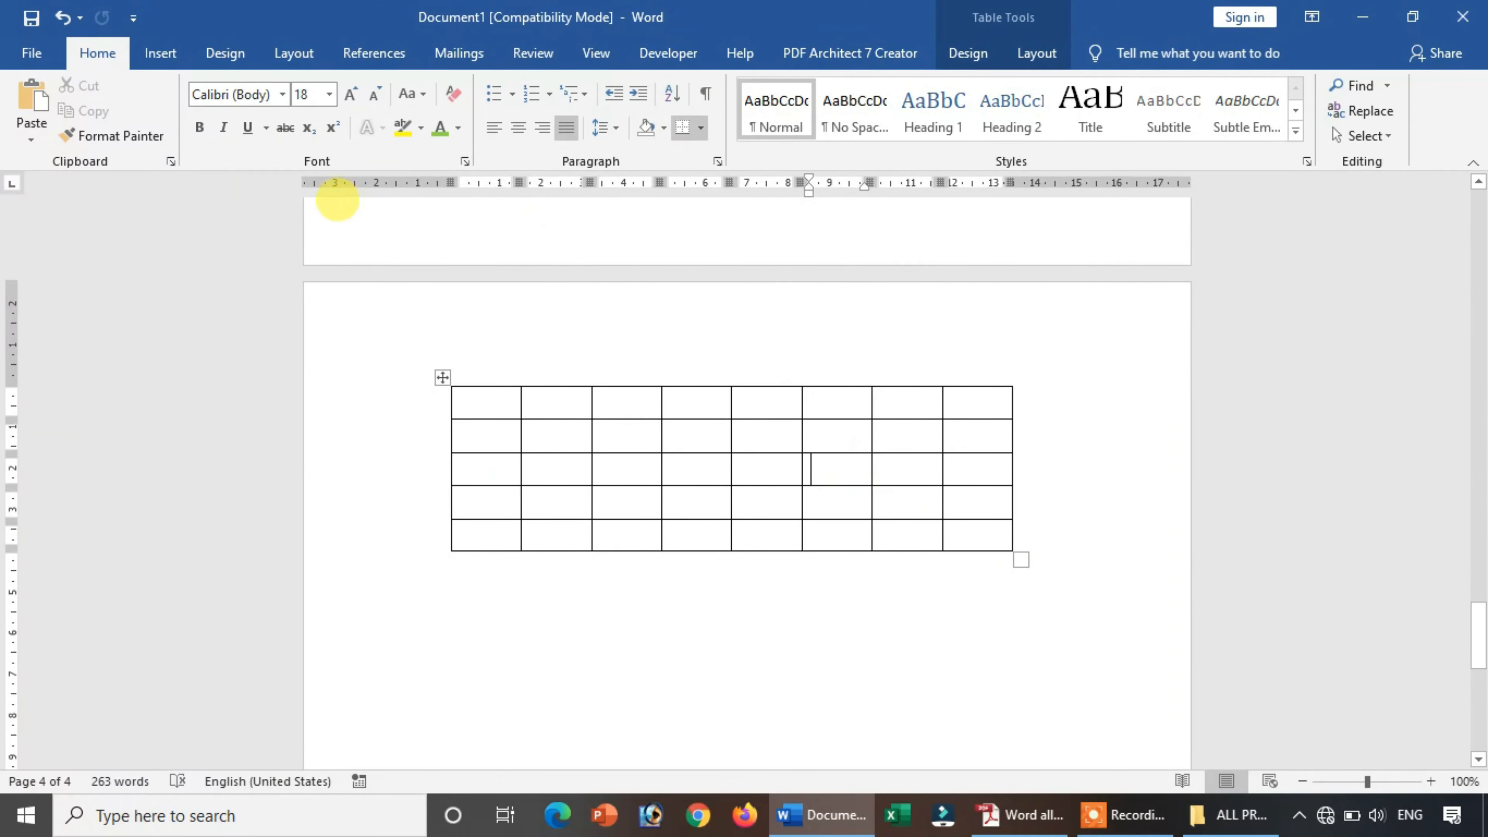
Step: Undo the resizing and the insertion of the eight-column table
{"action": "left_click", "coordinate": [176, 55]}
{"action": "left_click", "coordinate": [404, 622]}
{"action": "key", "text": "ctrl+z"}
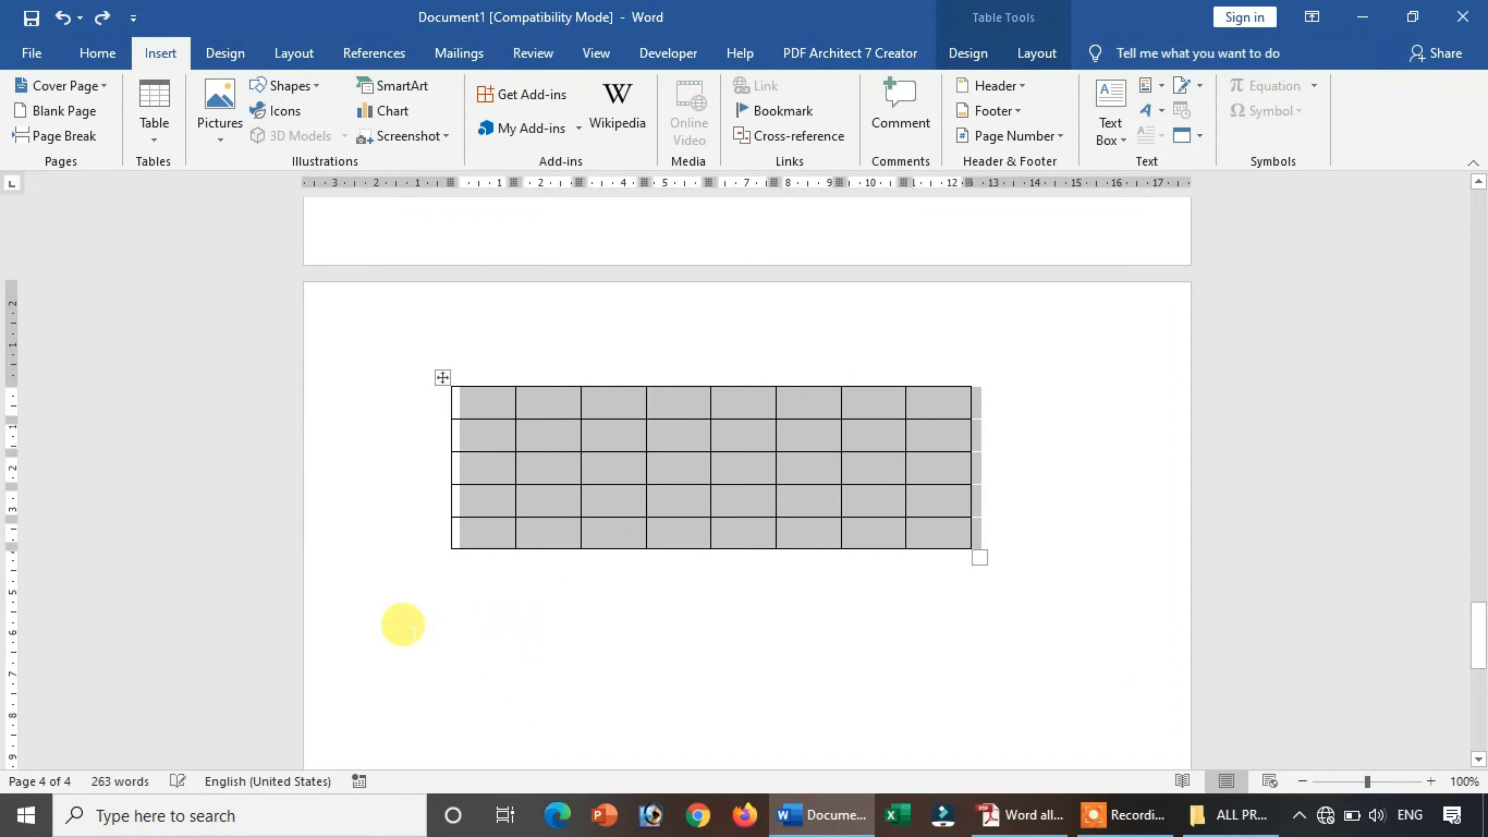
{"action": "key", "text": "ctrl+z"}
{"action": "key", "text": "ctrl+z"}
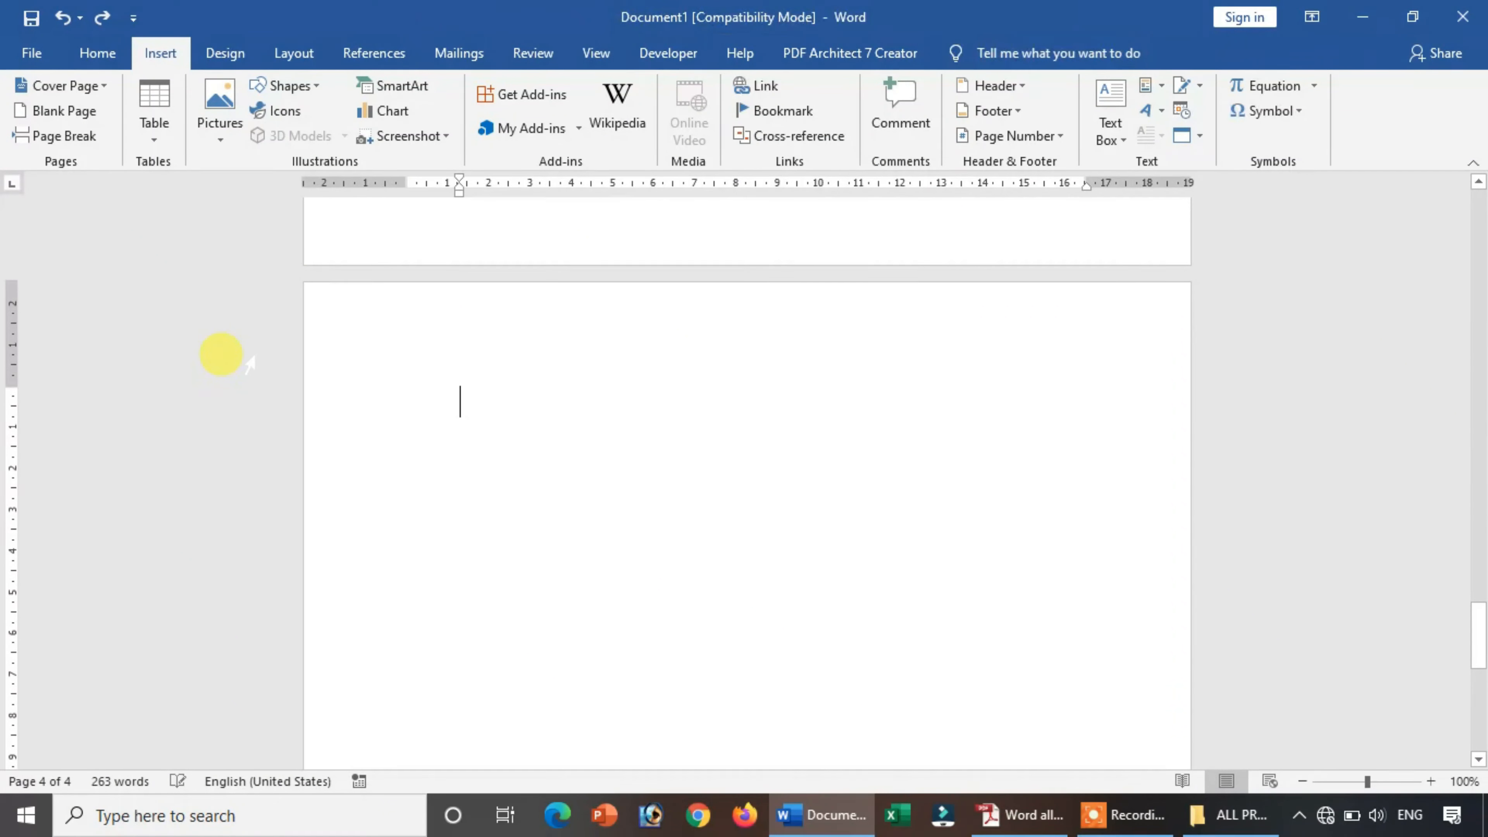
Step: Insert a table with 5 columns, 2 rows and automatic fixed column width using the Insert Table dialog
{"action": "left_click", "coordinate": [168, 132]}
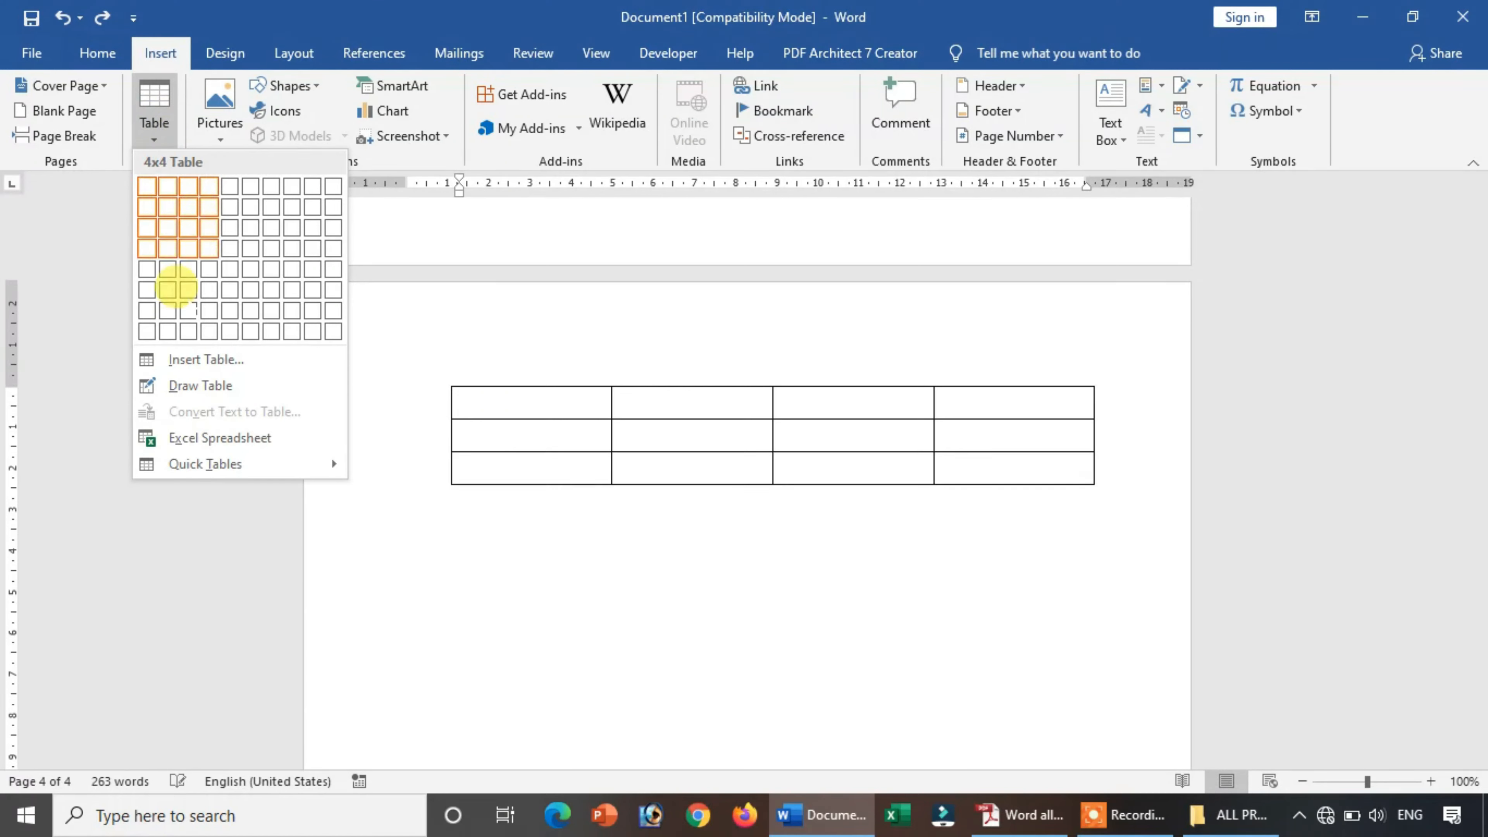
{"action": "left_click", "coordinate": [202, 359]}
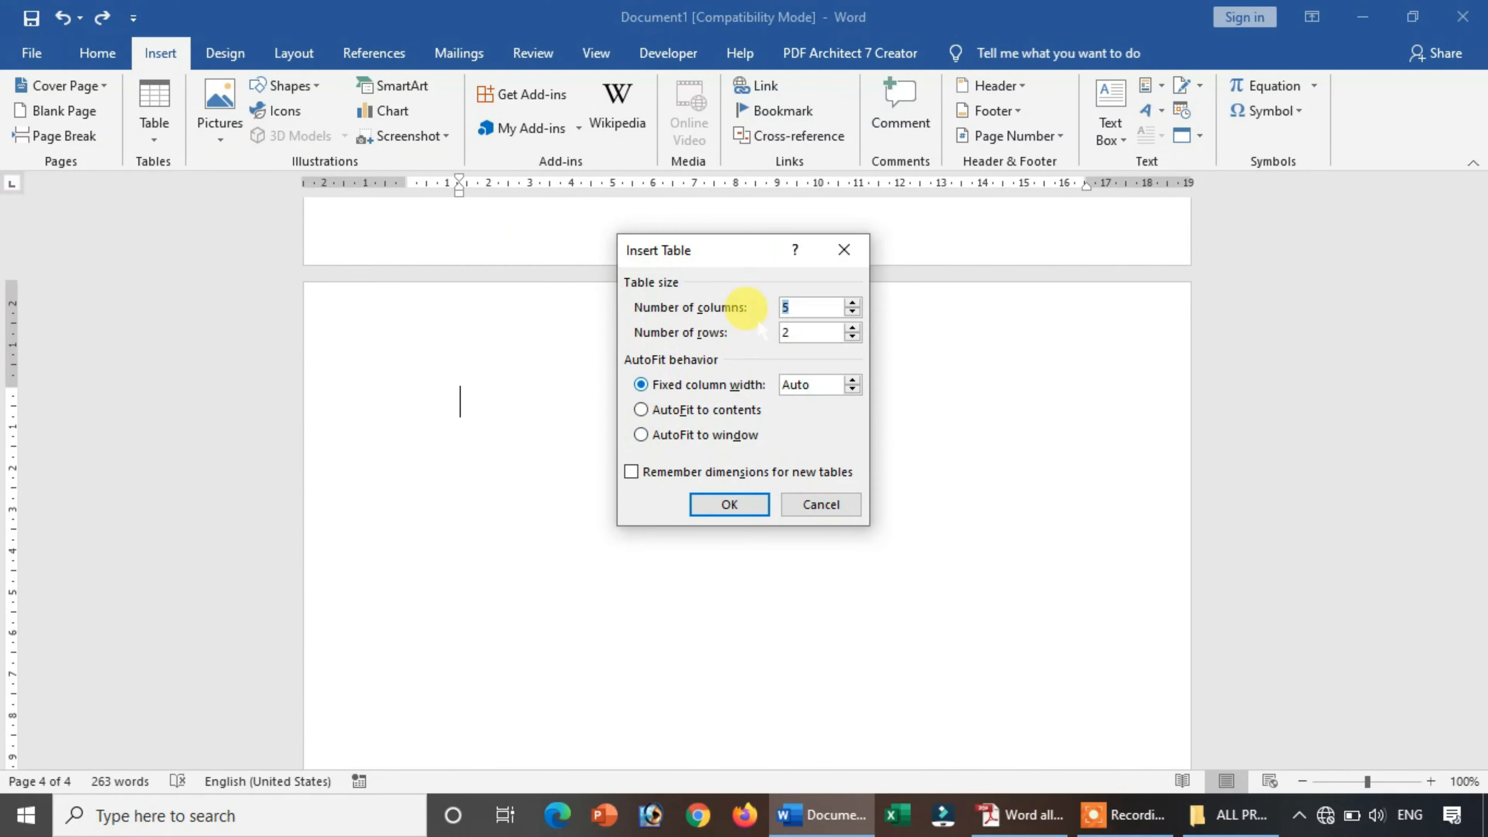
{"action": "left_click", "coordinate": [757, 507]}
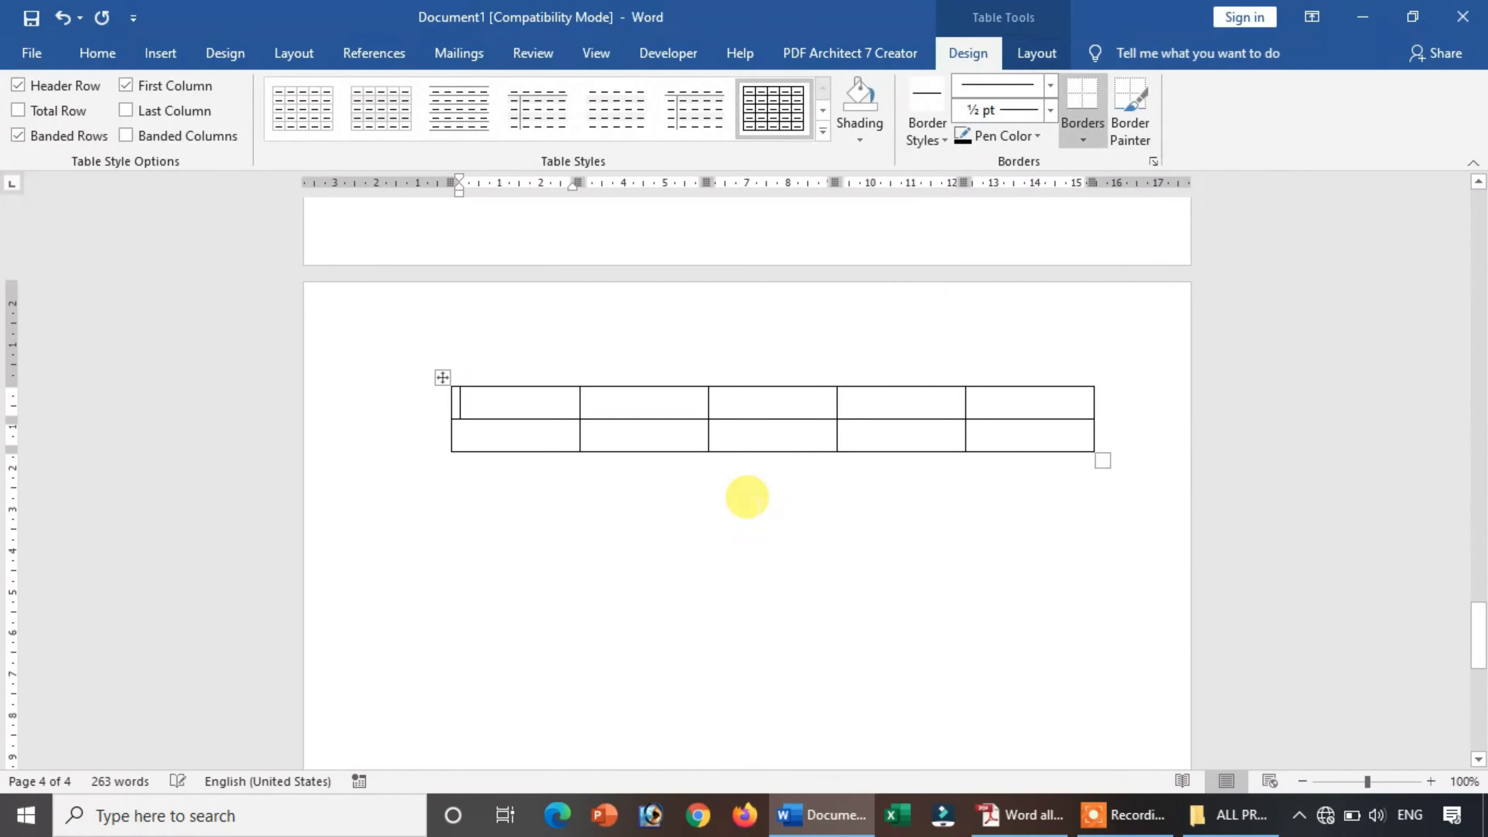
Step: Try Draw Table by drawing a wide table outline below the five-column table, undo it and leave the drawing mode
{"action": "left_click", "coordinate": [160, 53]}
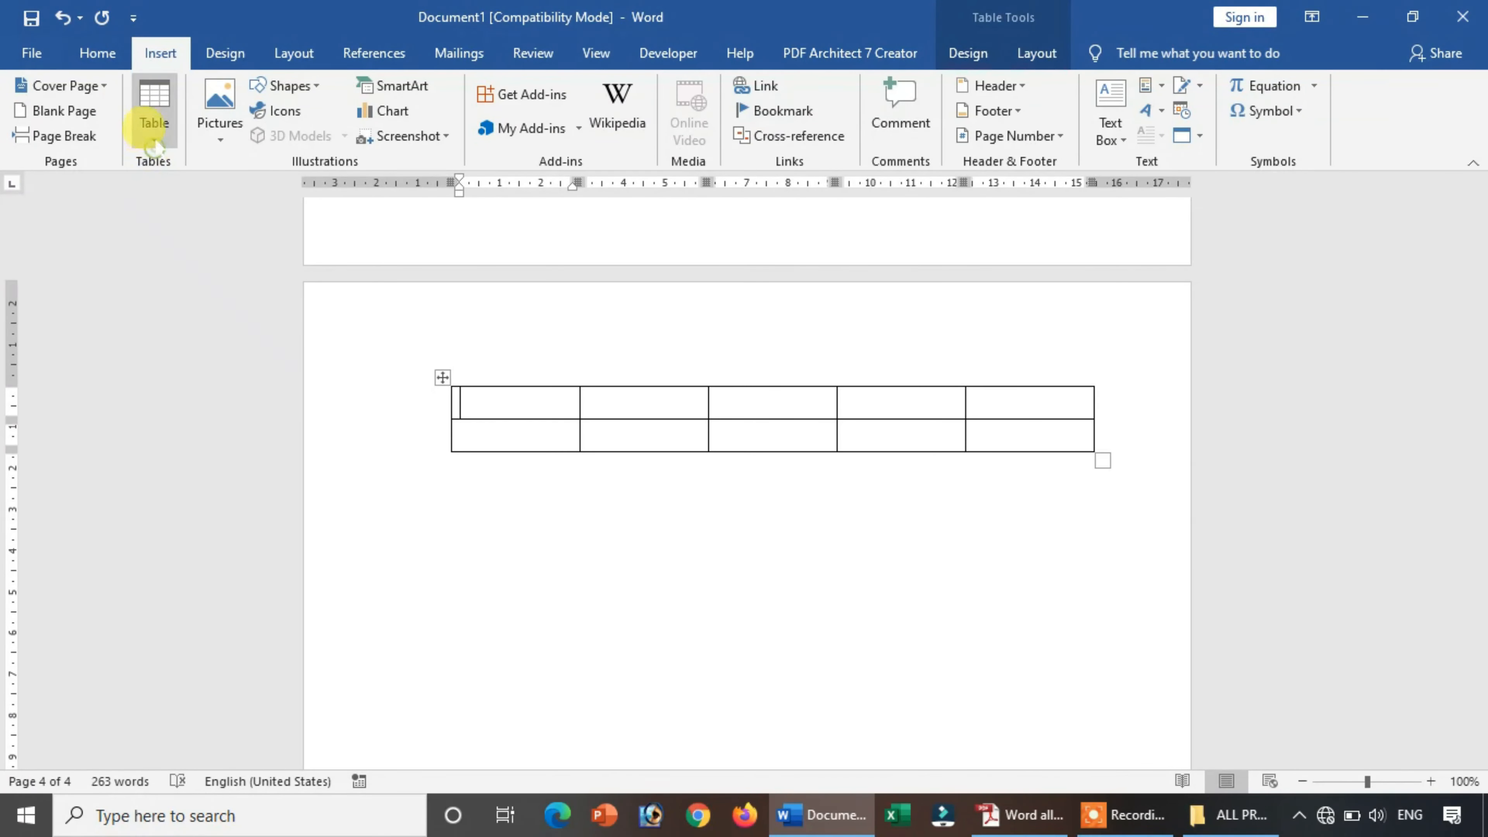
{"action": "left_click", "coordinate": [154, 112]}
{"action": "left_click", "coordinate": [215, 390]}
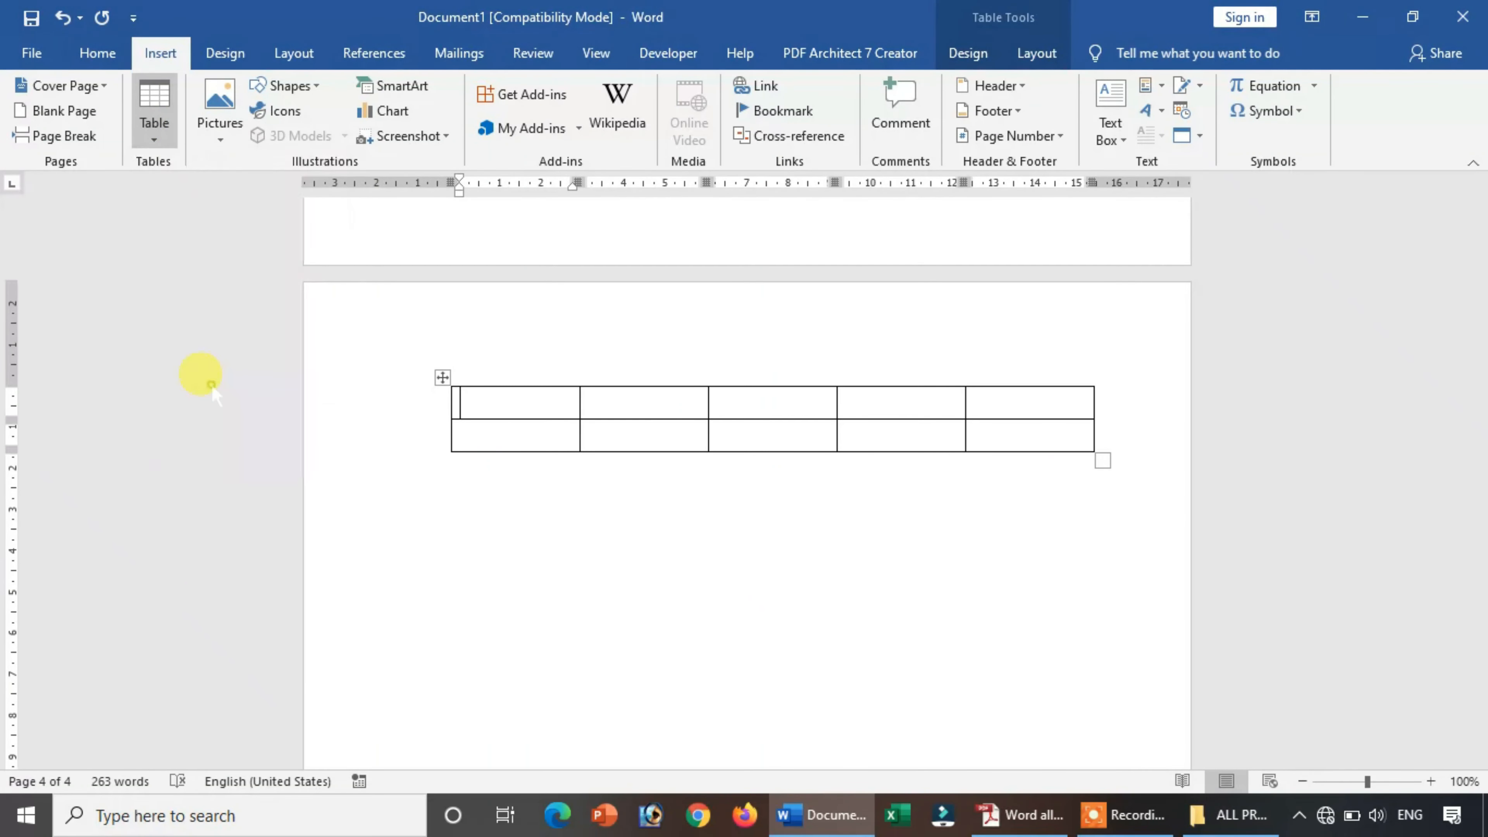
{"action": "mouse_move", "coordinate": [445, 551]}
{"action": "left_mouse_down"}
{"action": "mouse_move", "coordinate": [874, 627]}
{"action": "mouse_move", "coordinate": [1030, 623]}
{"action": "left_mouse_up"}
{"action": "key", "text": "ctrl+z"}
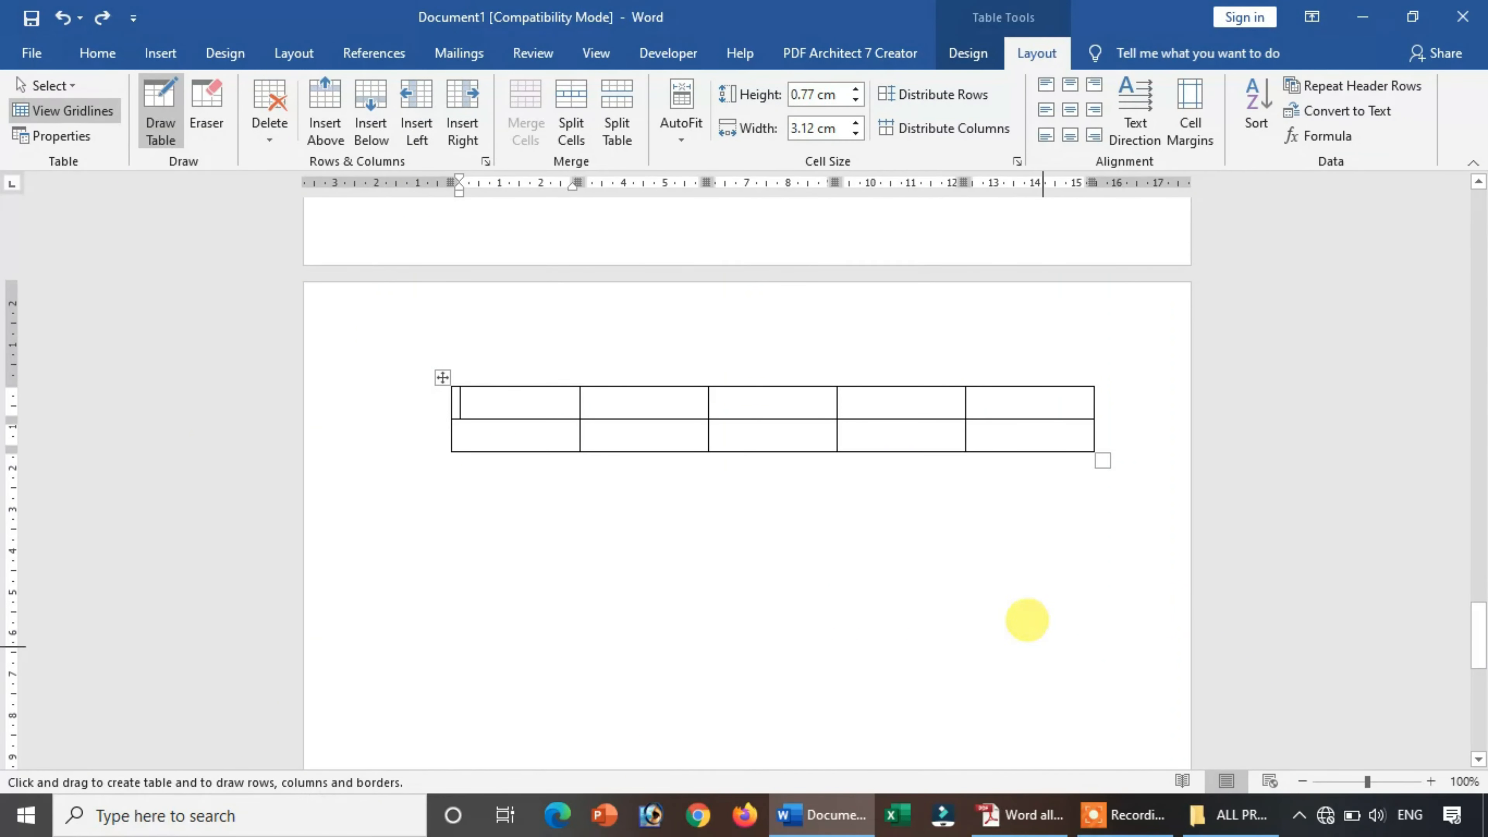
{"action": "key", "text": "Escape"}
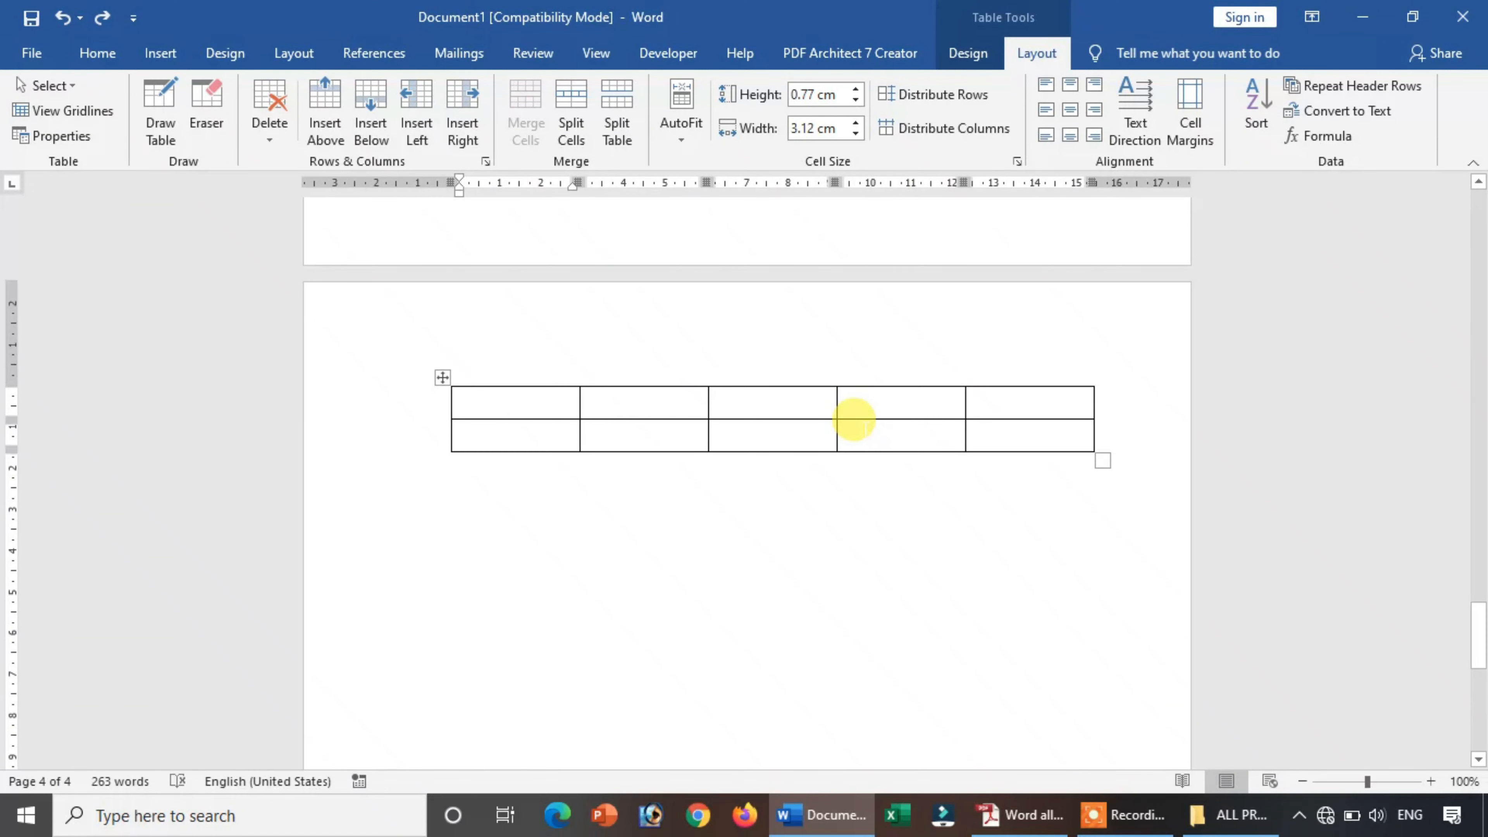
Step: Enlarge the whole table to cells about 1.94 cm high and 3.14 cm wide, and view the table design and layout tools
{"action": "left_click_drag", "start_coordinate": [1096, 452], "coordinate": [1096, 548]}
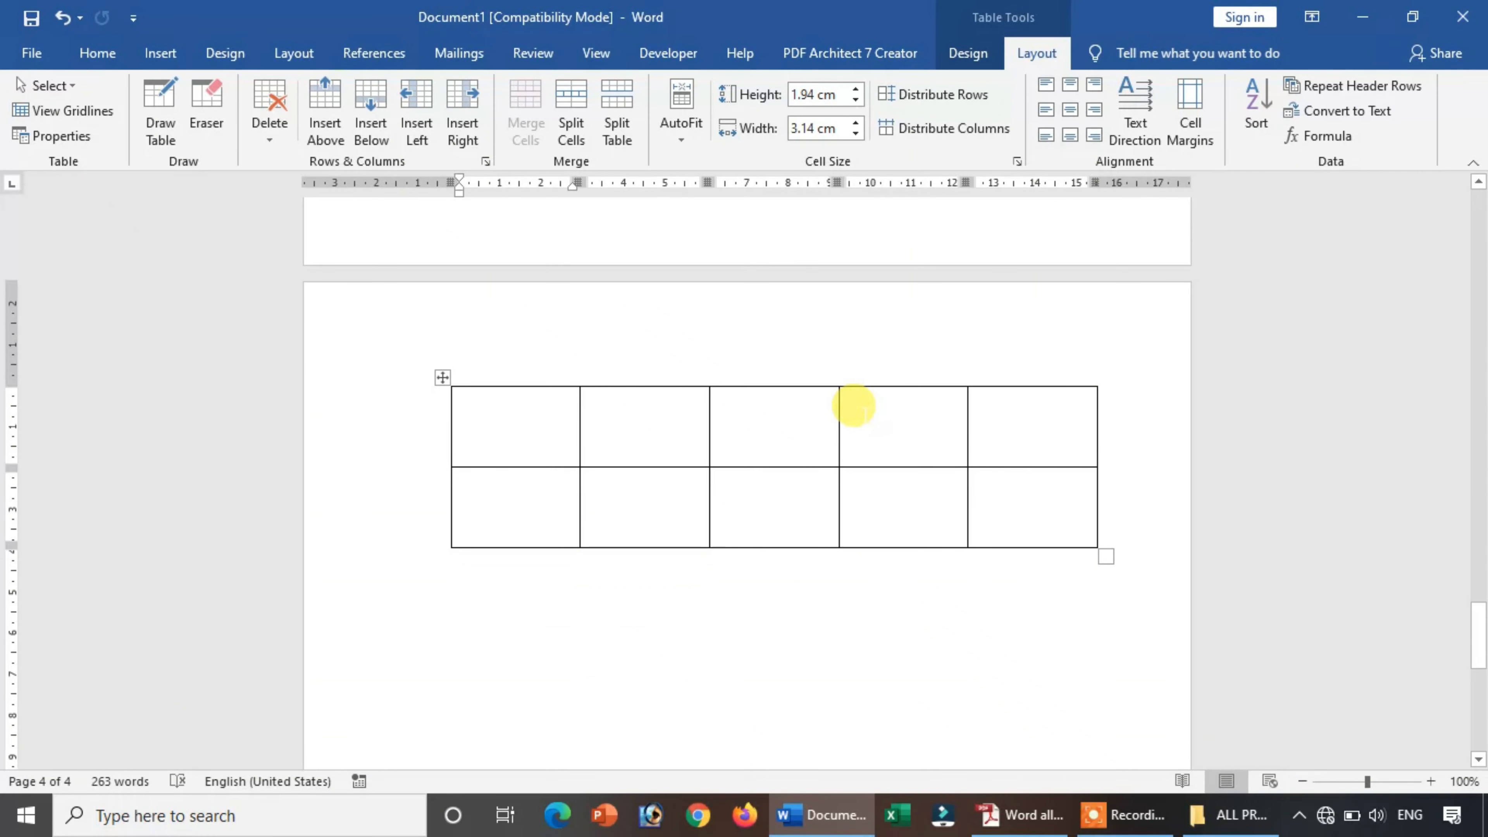
{"action": "left_click", "coordinate": [967, 54]}
{"action": "left_click", "coordinate": [1037, 52]}
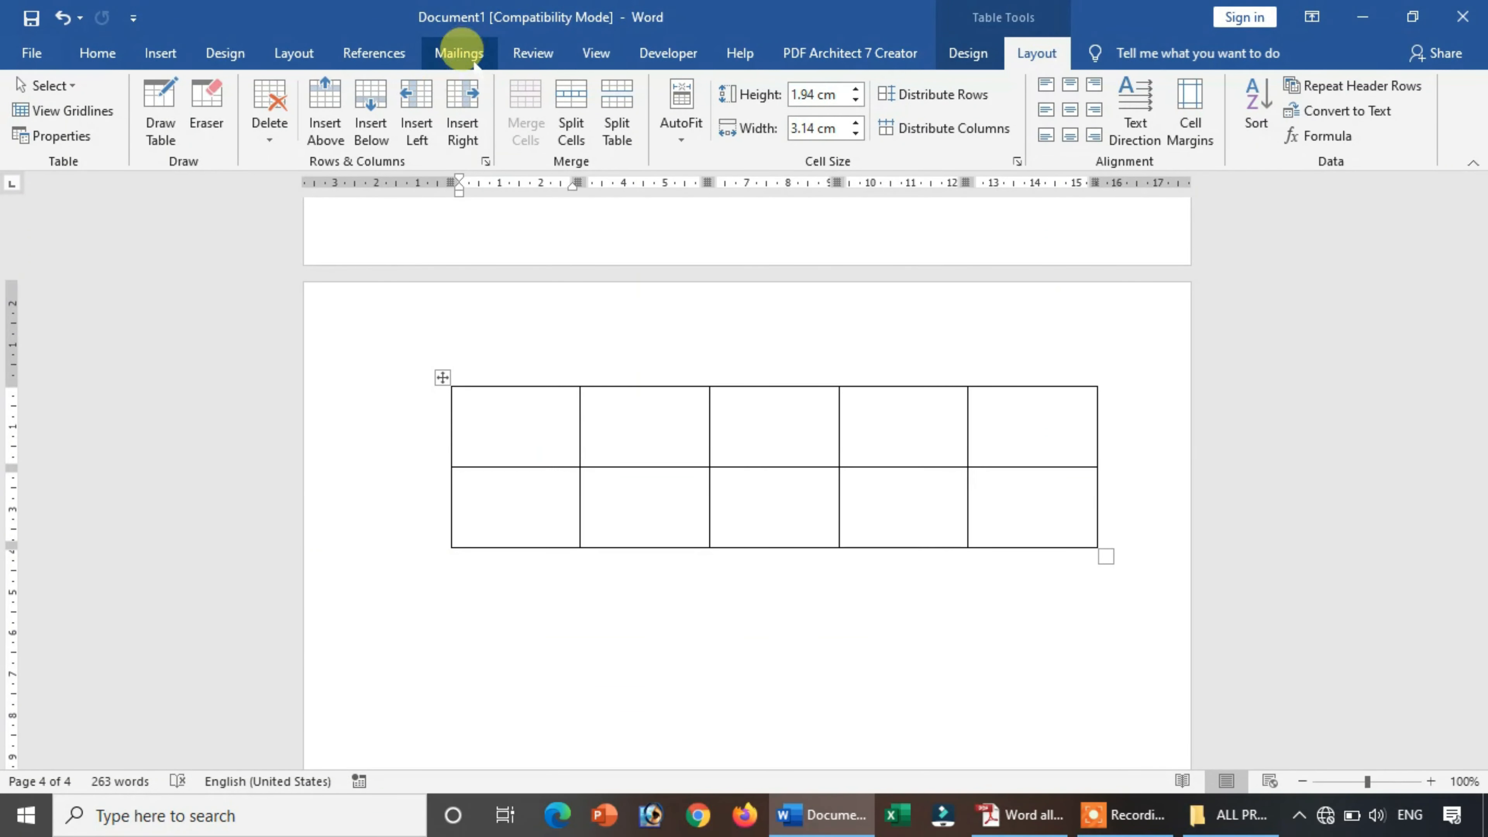
Step: Add two new rows at the end of the five-column table, starting from its last cell
{"action": "left_click", "coordinate": [1018, 526]}
{"action": "key", "text": "Tab"}
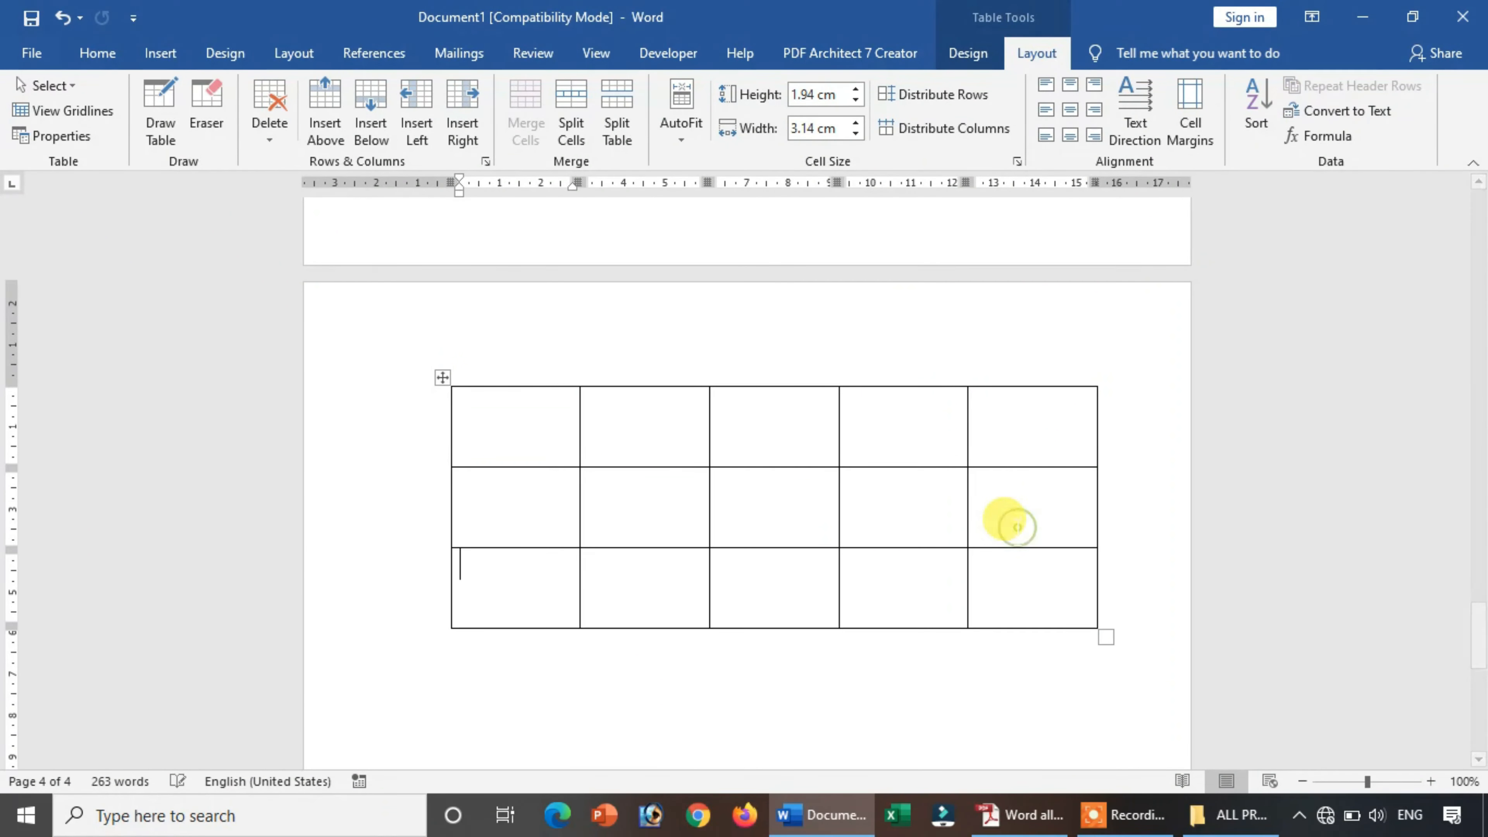
{"action": "key", "text": "Tab"}
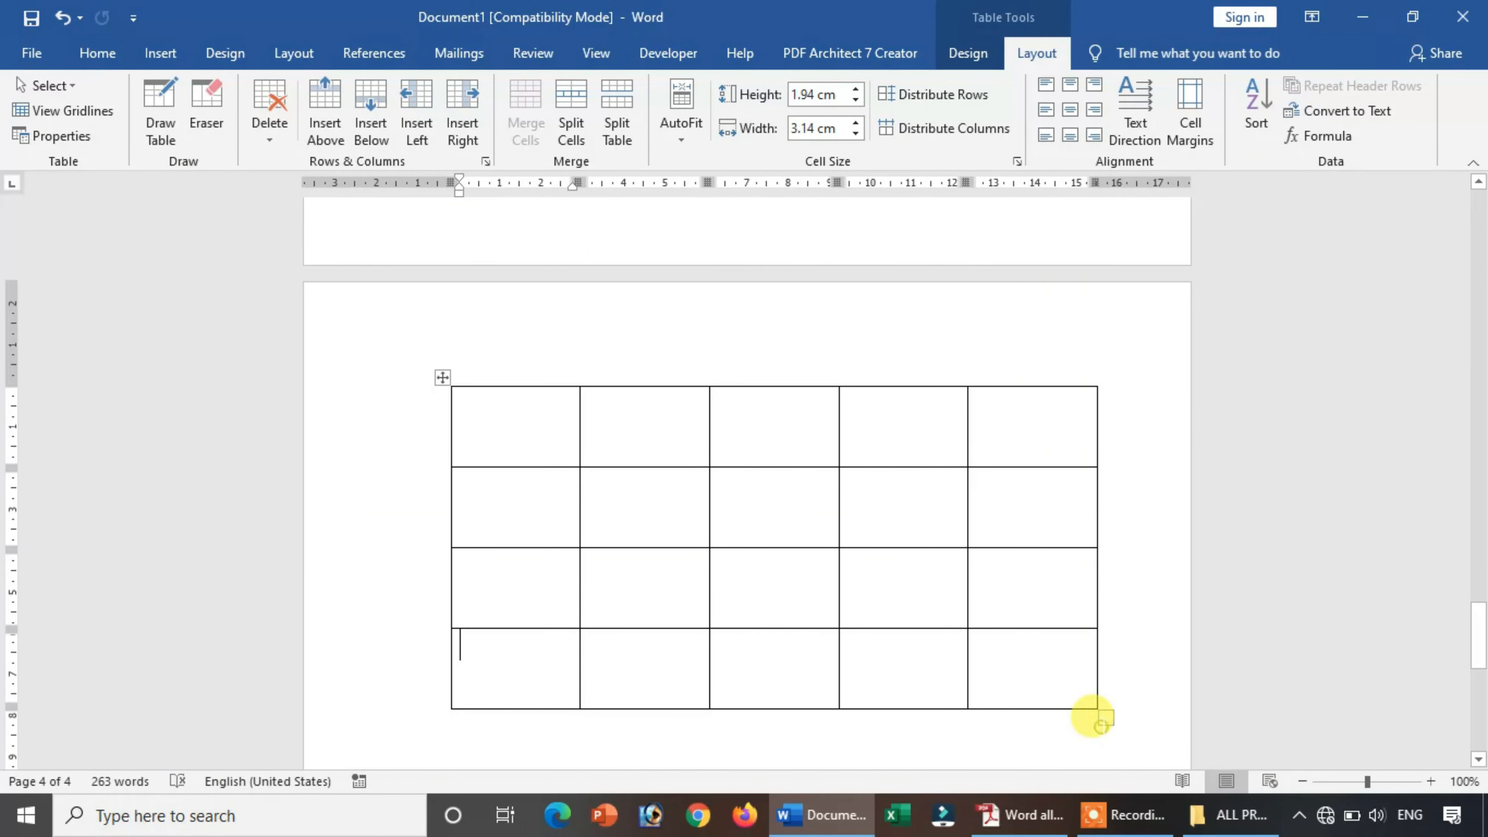
Step: Shrink the whole table to cells about 0.79 cm high and 2.25 cm wide
{"action": "left_click", "coordinate": [1092, 712]}
{"action": "mouse_move", "coordinate": [1074, 670]}
{"action": "left_mouse_down"}
{"action": "mouse_move", "coordinate": [1106, 693]}
{"action": "mouse_move", "coordinate": [1065, 661]}
{"action": "left_mouse_up"}
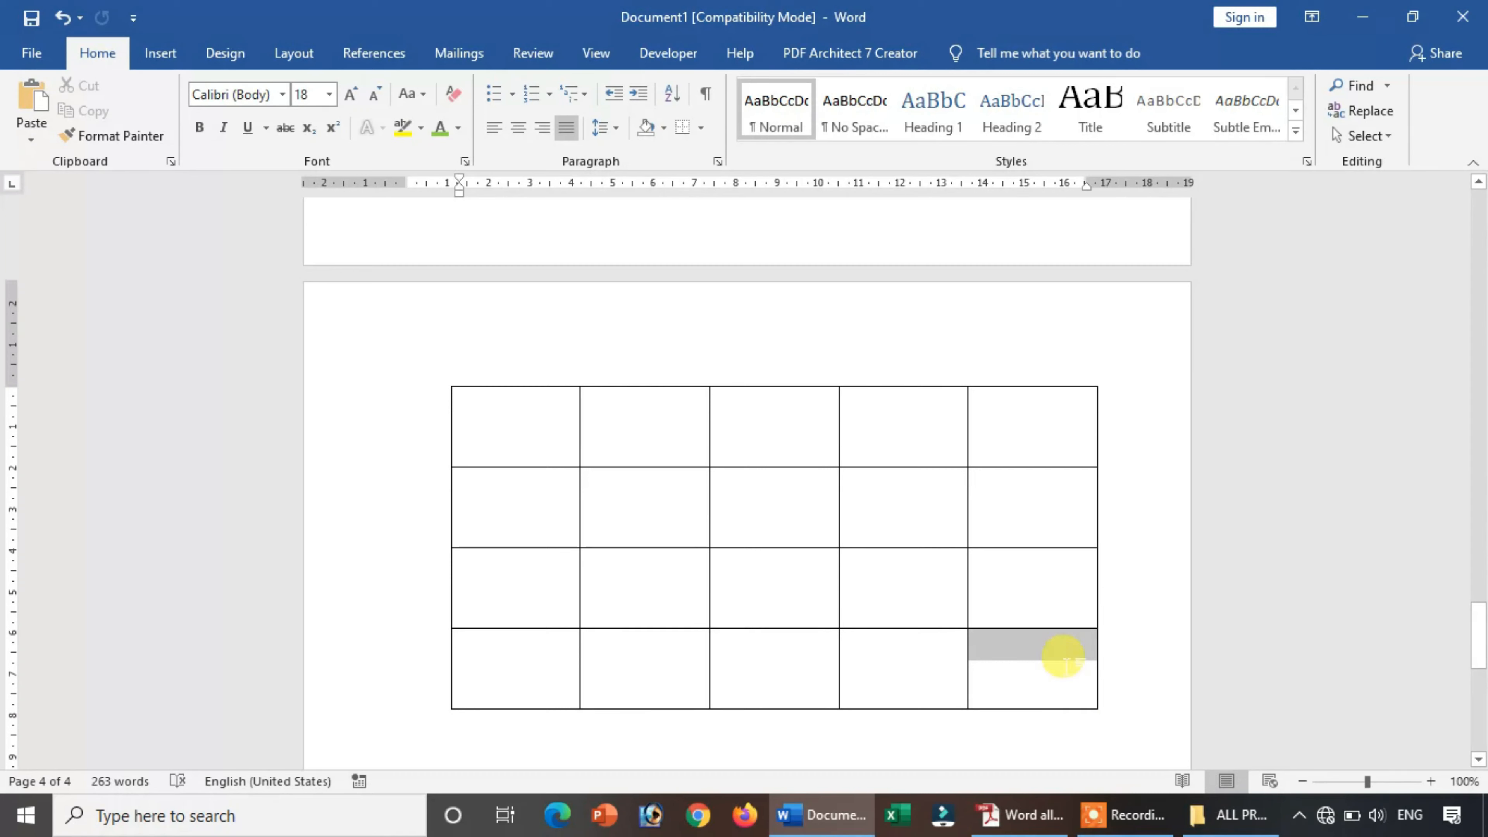
{"action": "left_click", "coordinate": [1066, 662]}
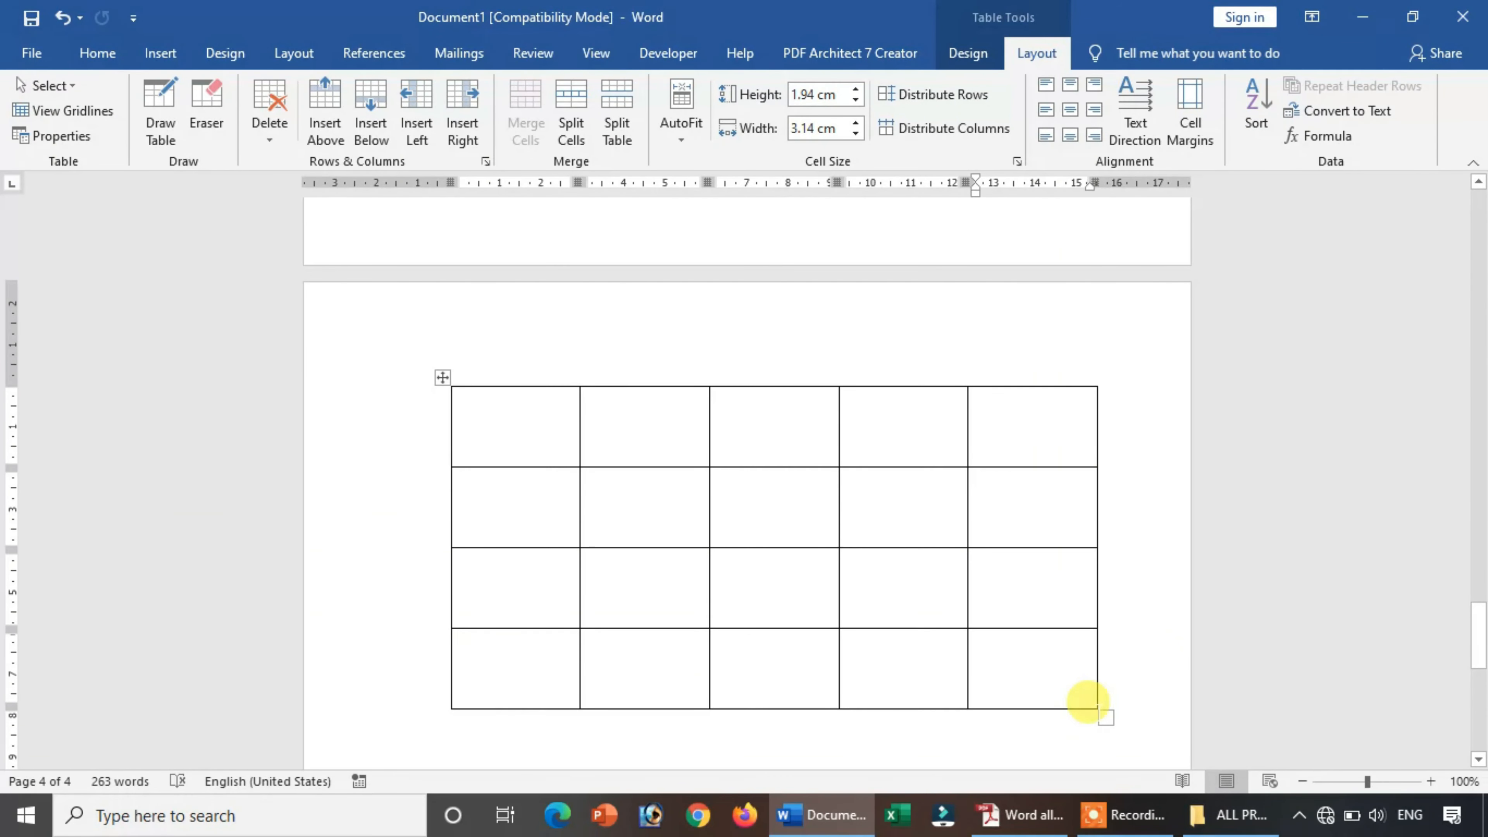
{"action": "left_click_drag", "start_coordinate": [1093, 706], "coordinate": [909, 515]}
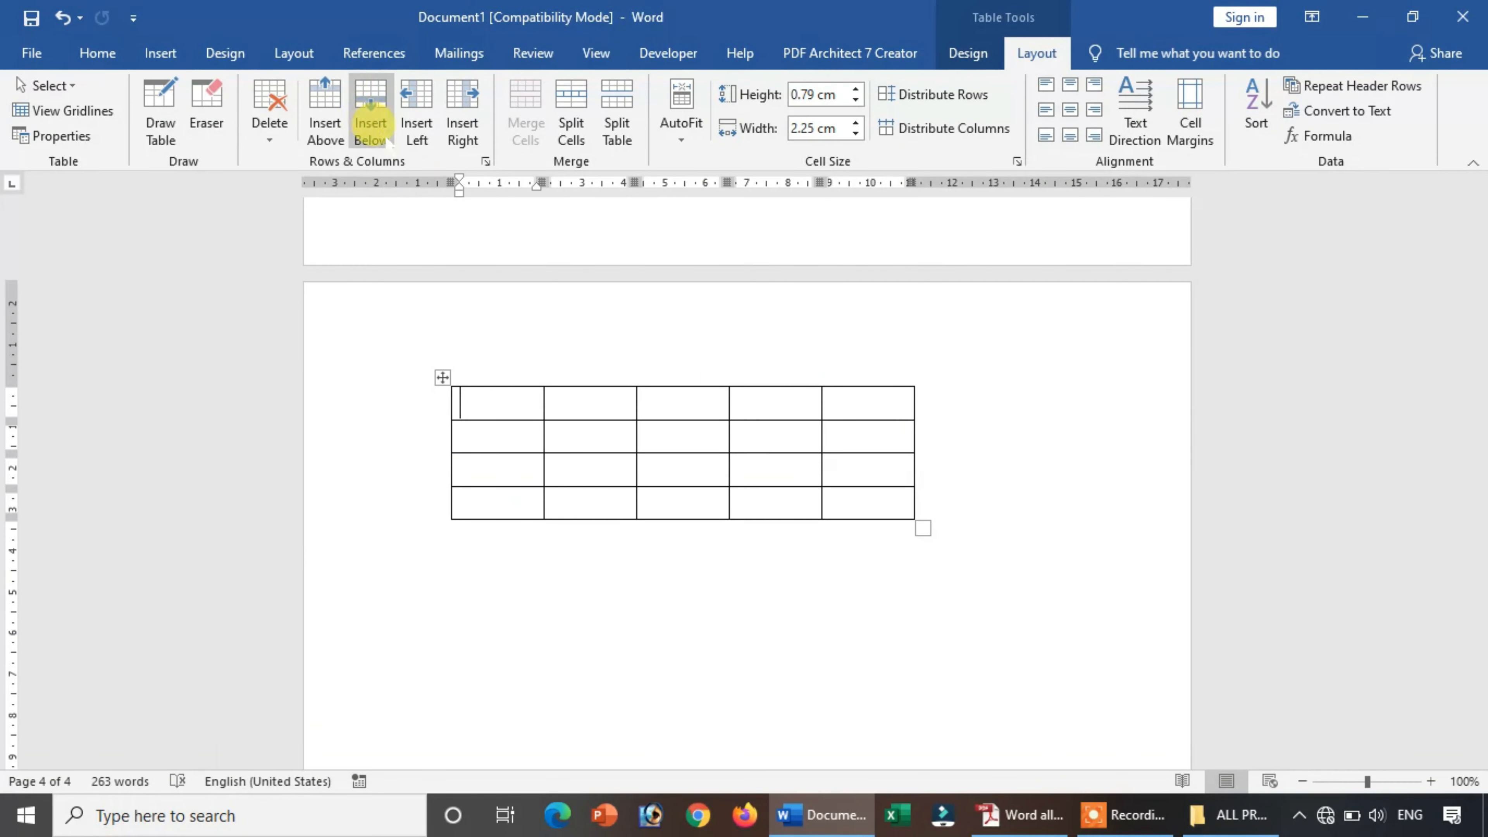
Step: Insert two rows below and two rows above the second row of the five-column table
{"action": "left_click", "coordinate": [578, 436]}
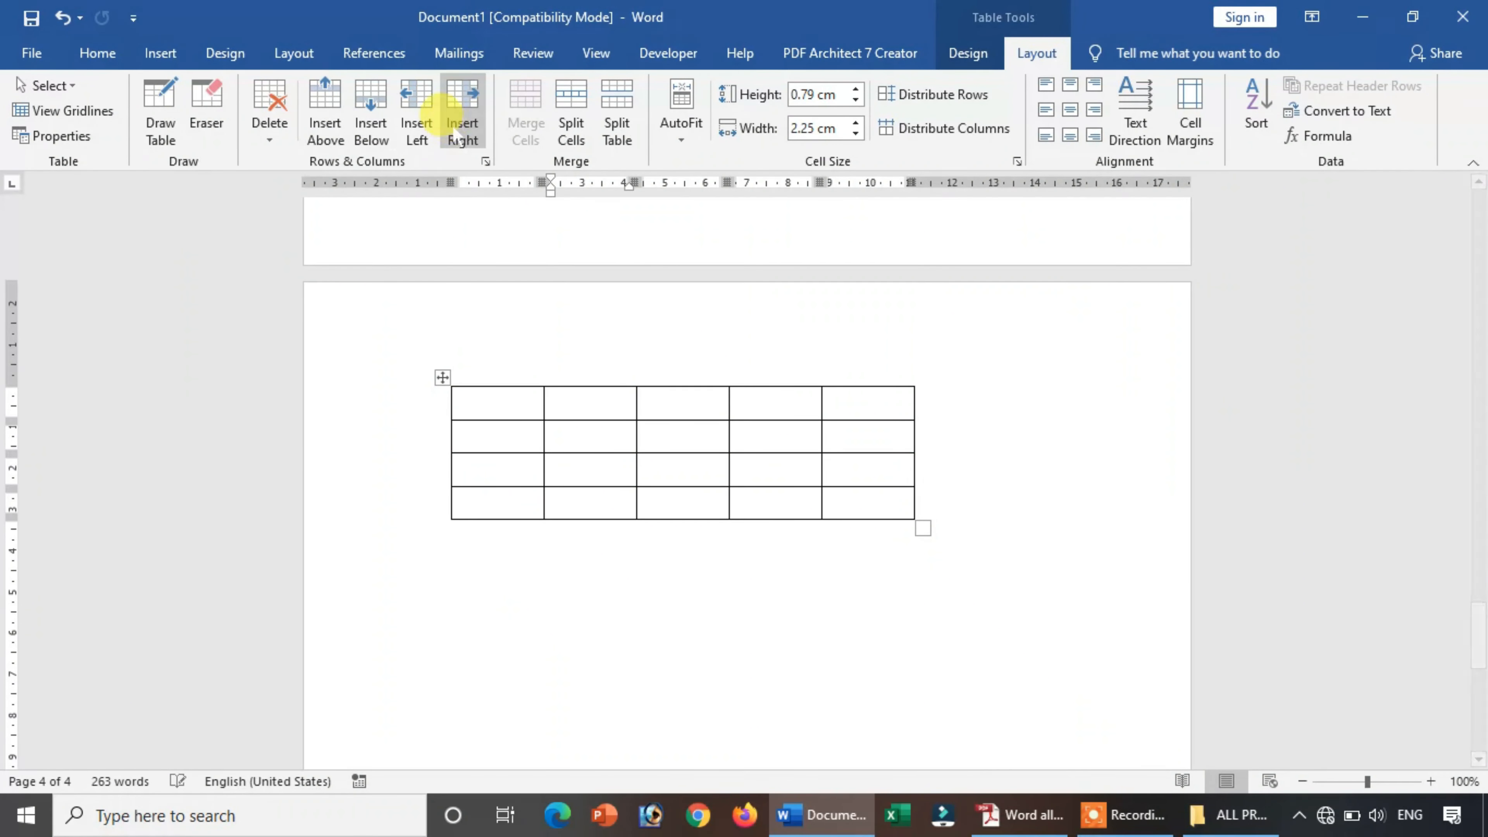
{"action": "left_click", "coordinate": [378, 126]}
{"action": "left_click", "coordinate": [377, 126]}
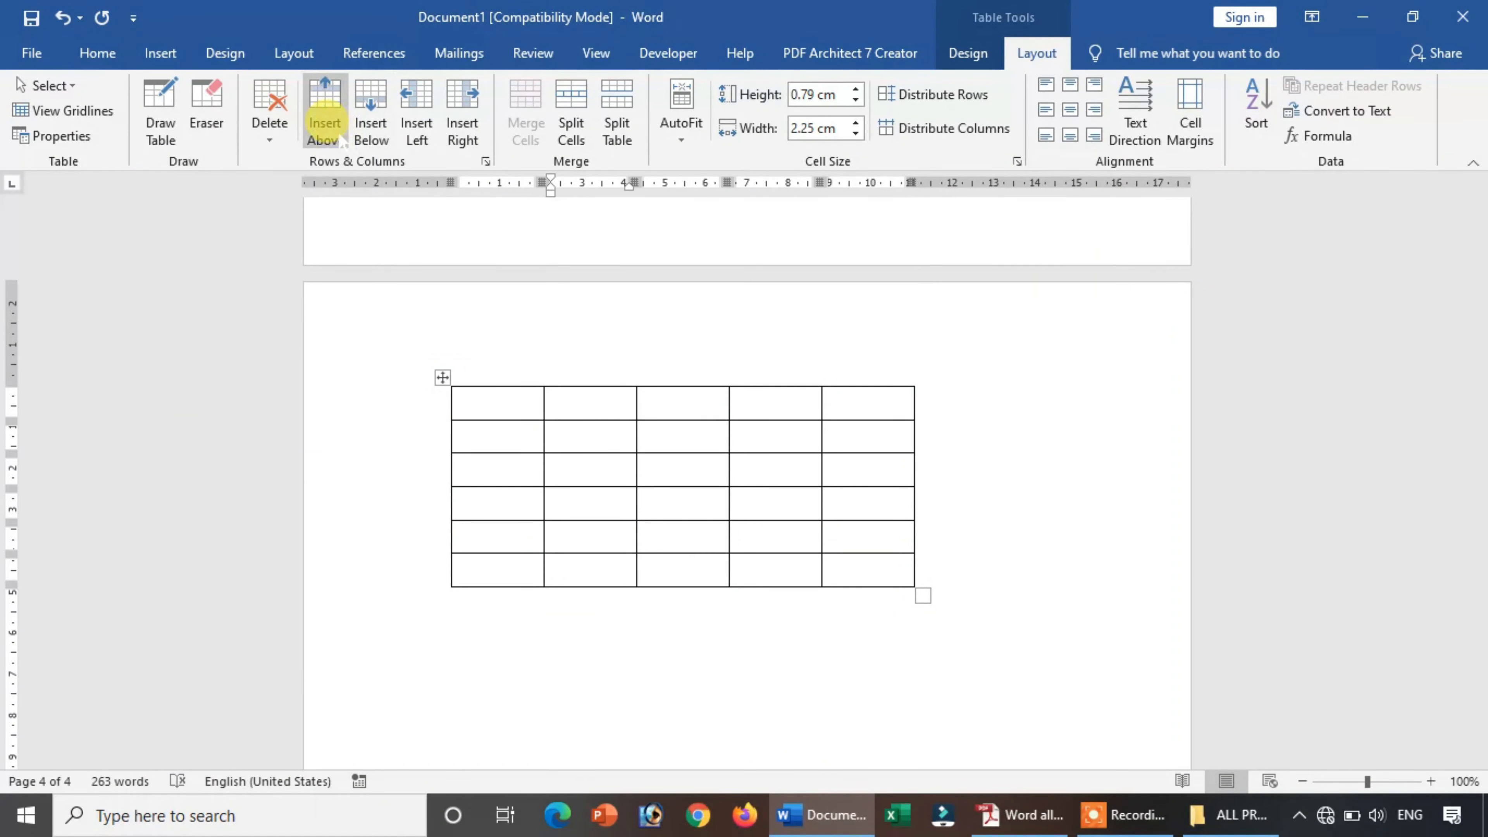
{"action": "left_click", "coordinate": [324, 118]}
{"action": "left_click", "coordinate": [324, 117]}
Step: Insert a column to the left of the table's second column and another to the right of the new one, and delete the last inserted column
{"action": "left_click", "coordinate": [612, 462]}
{"action": "left_click", "coordinate": [417, 115]}
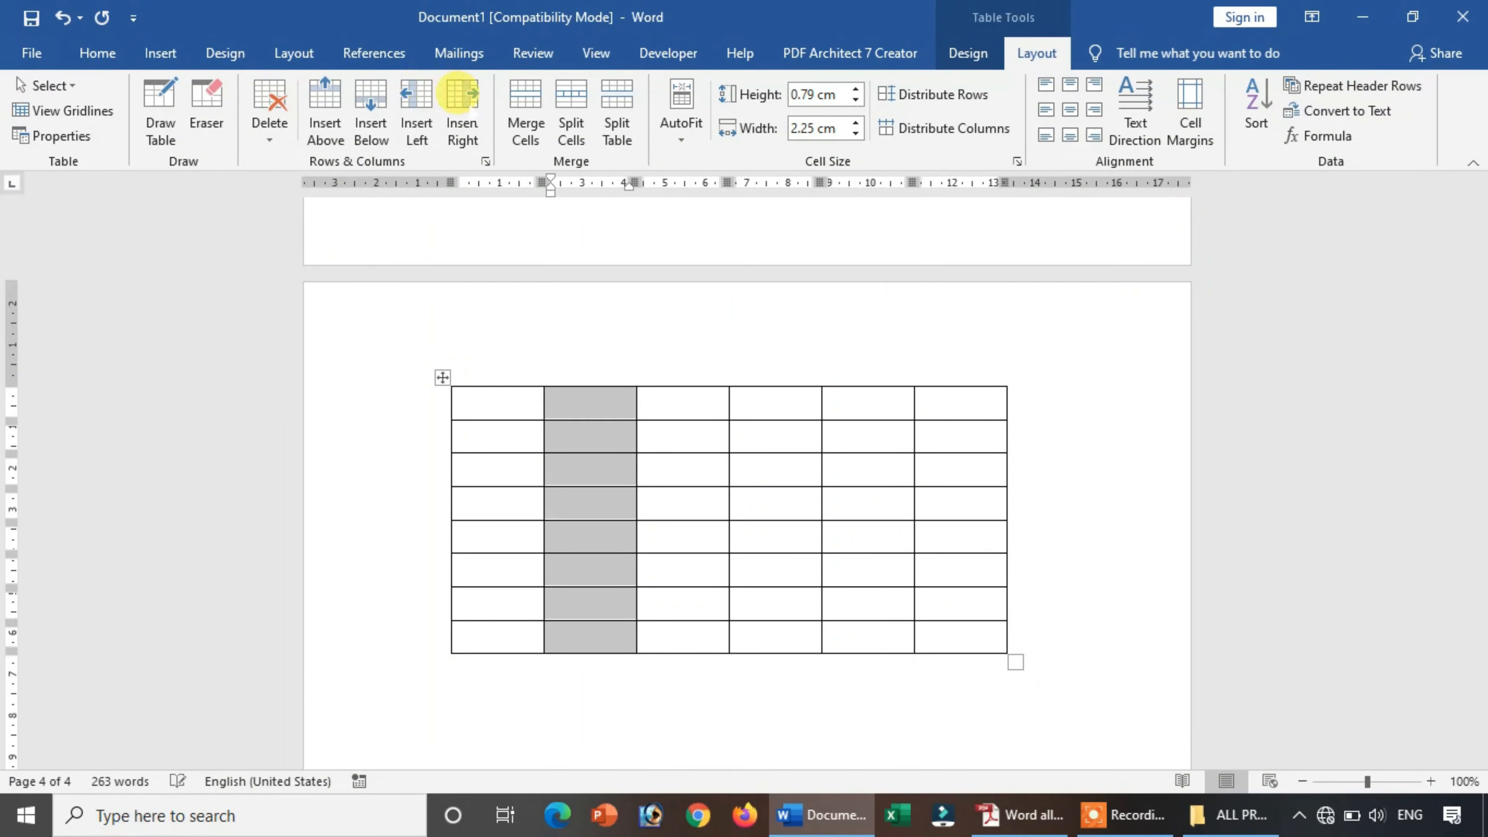
{"action": "left_click", "coordinate": [469, 115]}
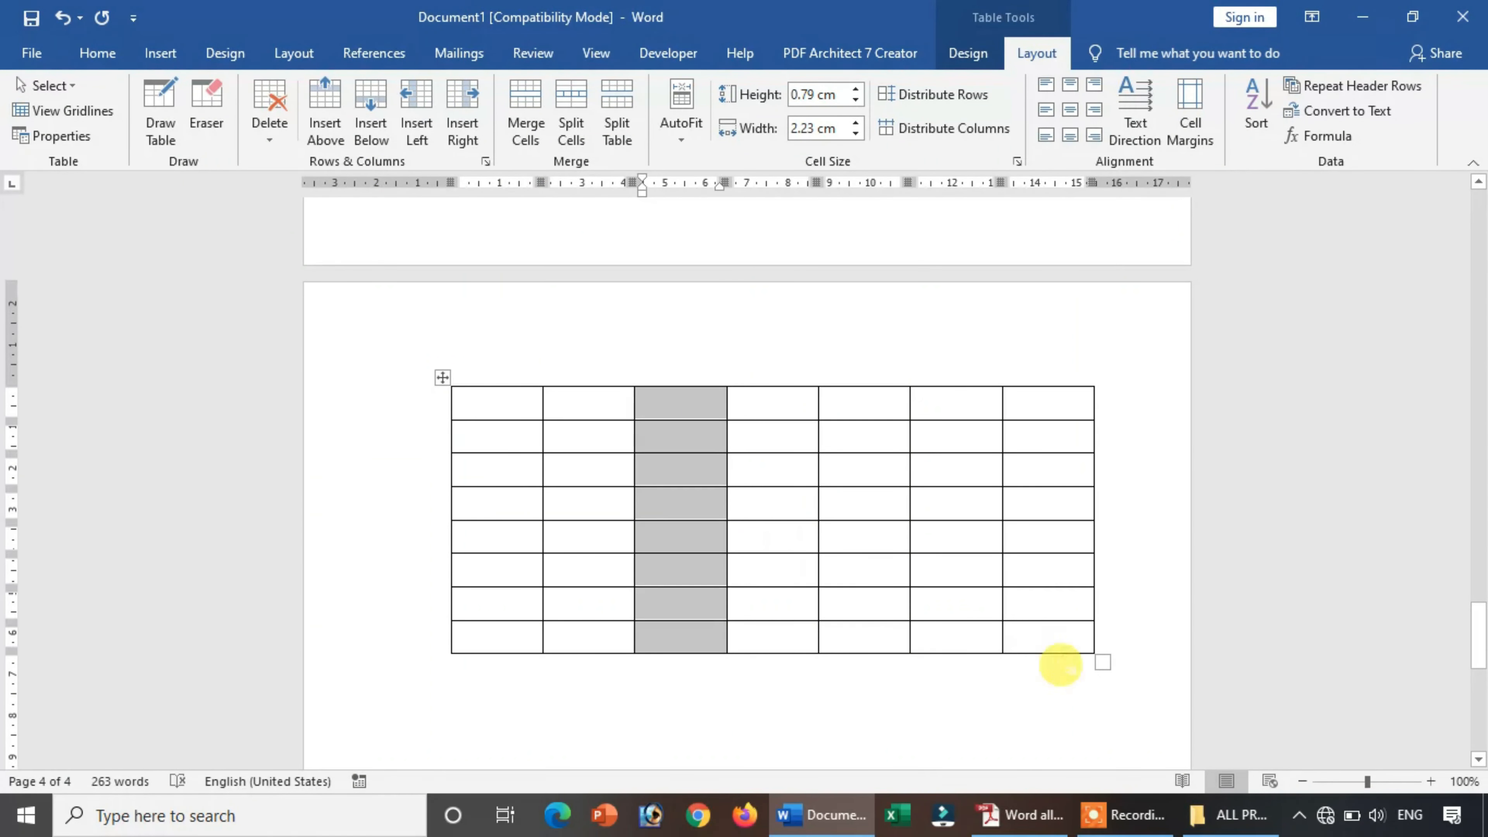
{"action": "left_click", "coordinate": [269, 126]}
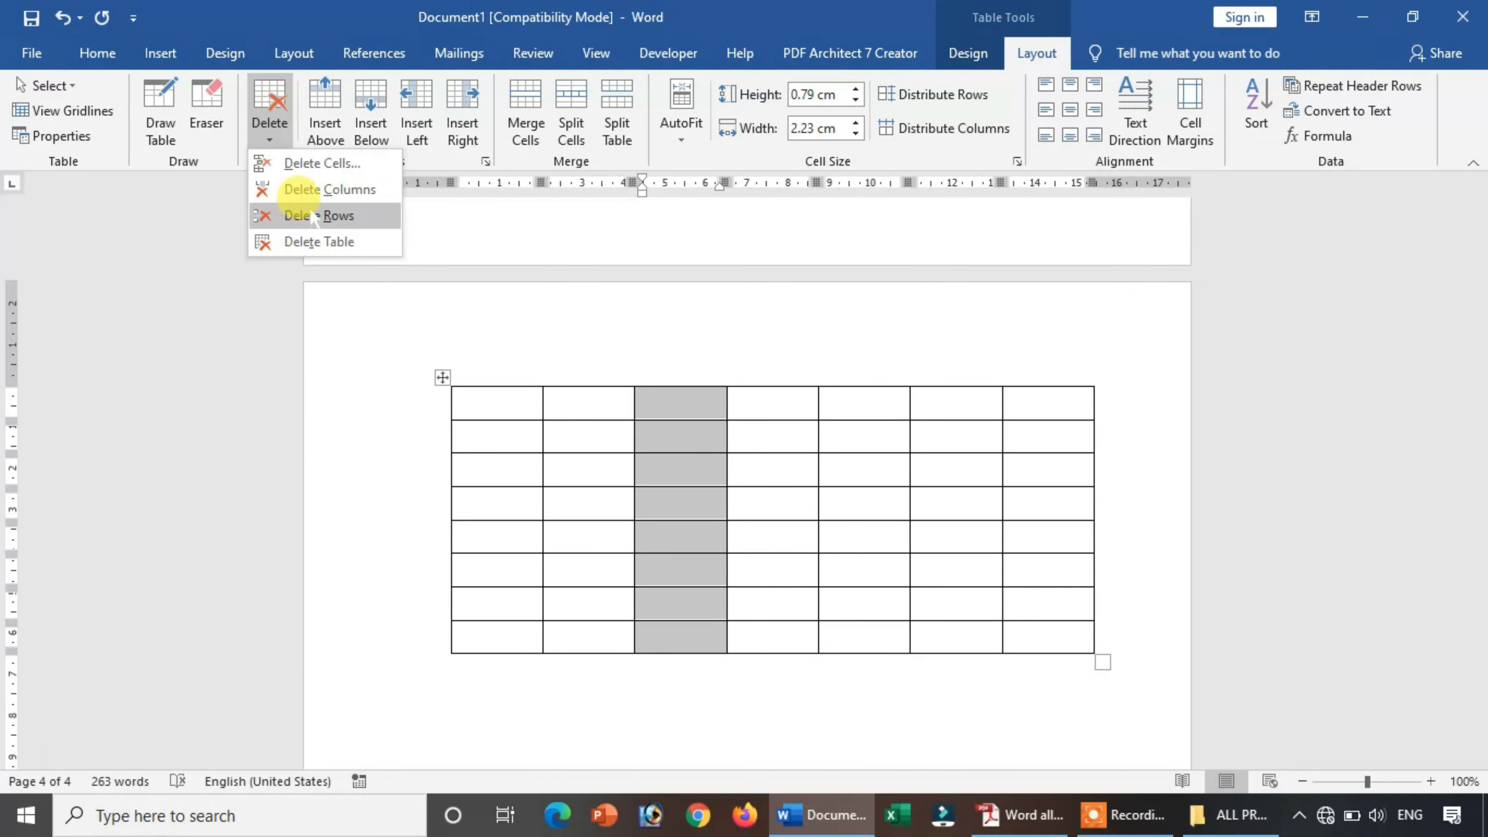
{"action": "left_click", "coordinate": [306, 189]}
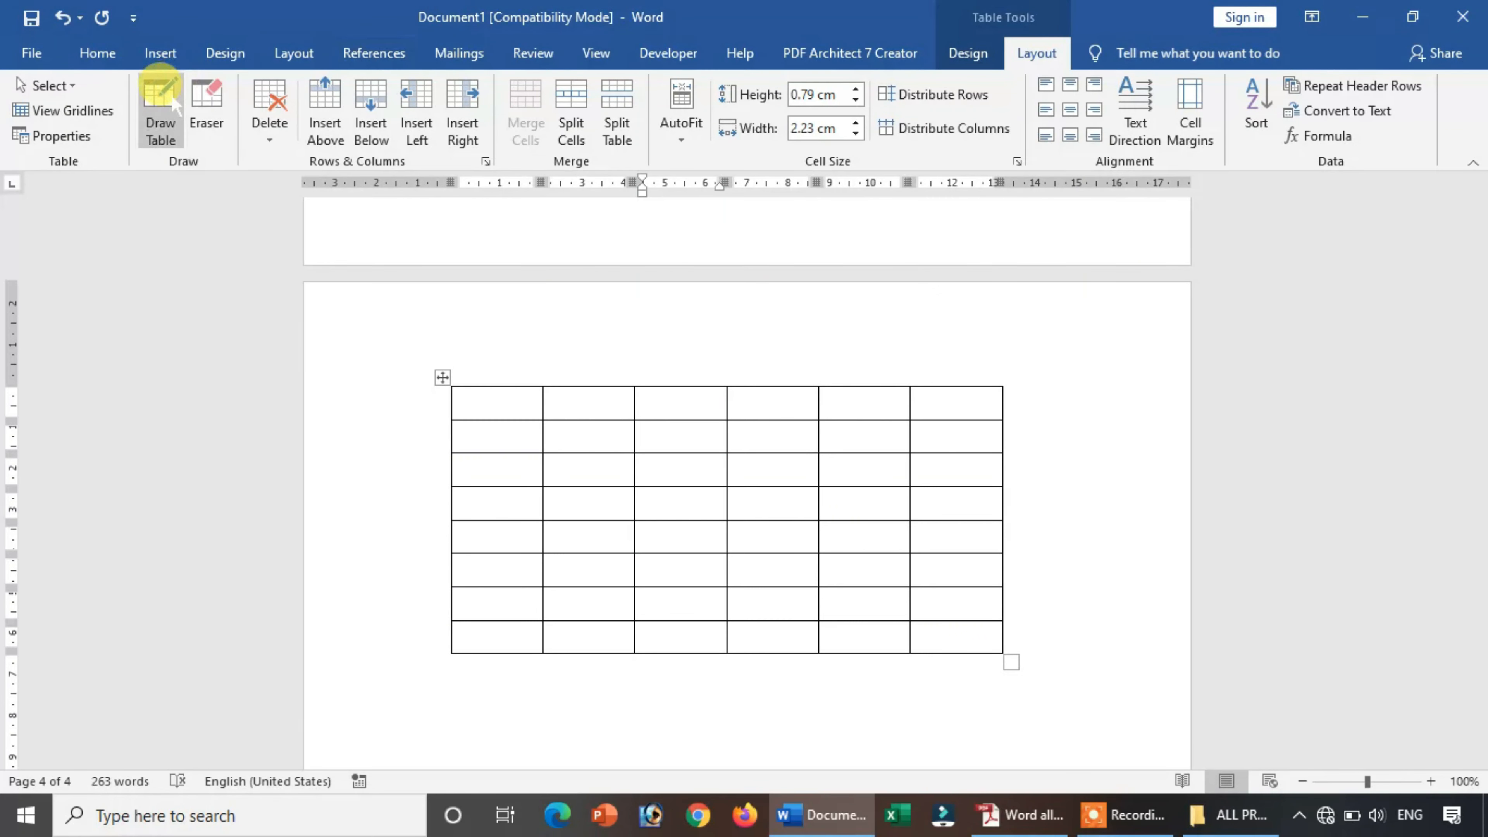
Step: Try the Eraser on the inner borders of the table's upper rows, leave the eraser mode and undo the erasing
{"action": "left_click", "coordinate": [206, 109]}
{"action": "mouse_move", "coordinate": [531, 384]}
{"action": "left_mouse_down"}
{"action": "mouse_move", "coordinate": [834, 355]}
{"action": "mouse_move", "coordinate": [911, 392]}
{"action": "mouse_move", "coordinate": [887, 382]}
{"action": "left_mouse_up"}
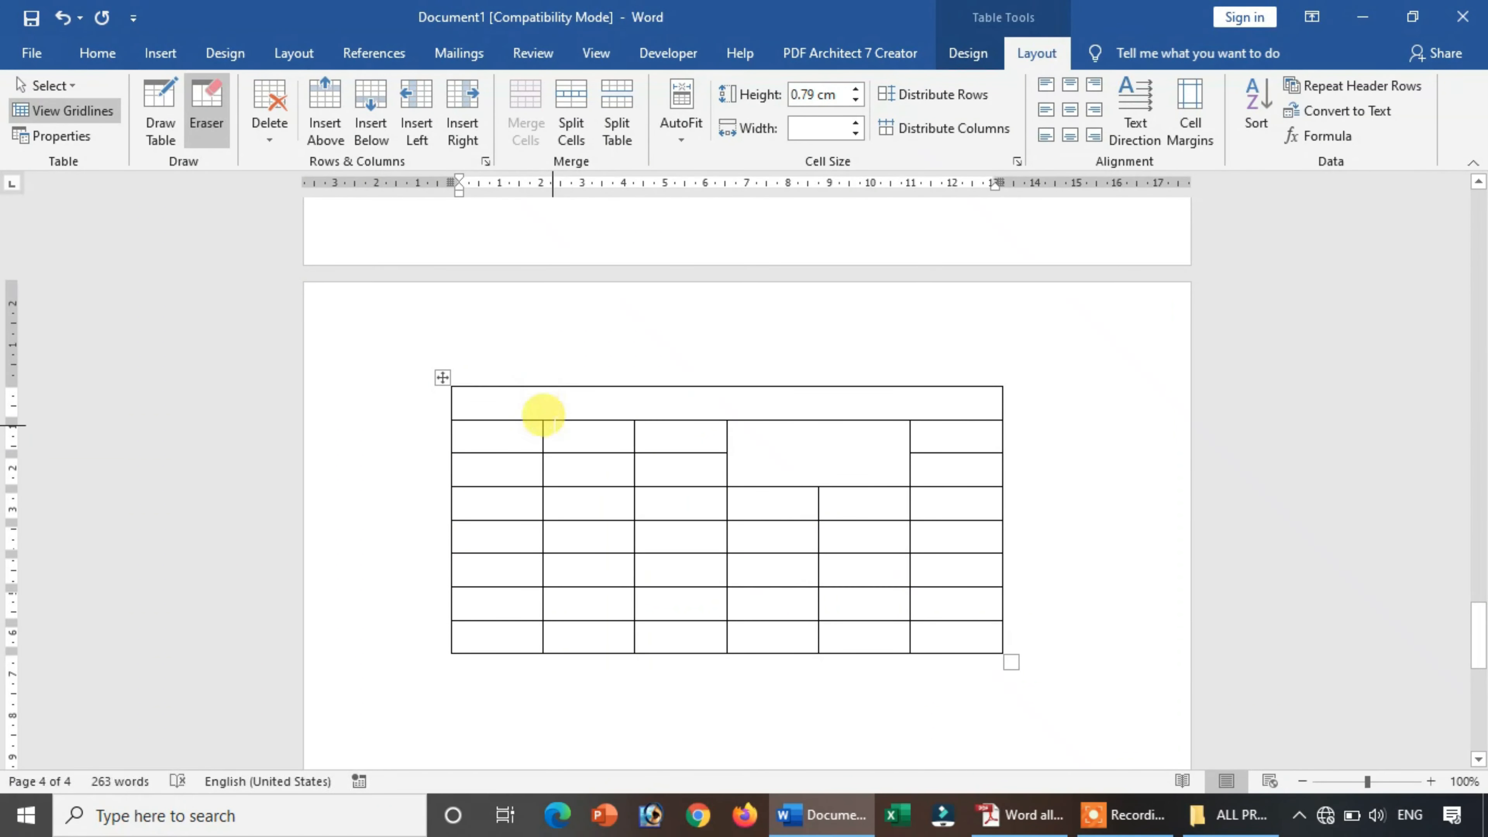
{"action": "key", "text": "Escape"}
{"action": "key", "text": "ctrl+z"}
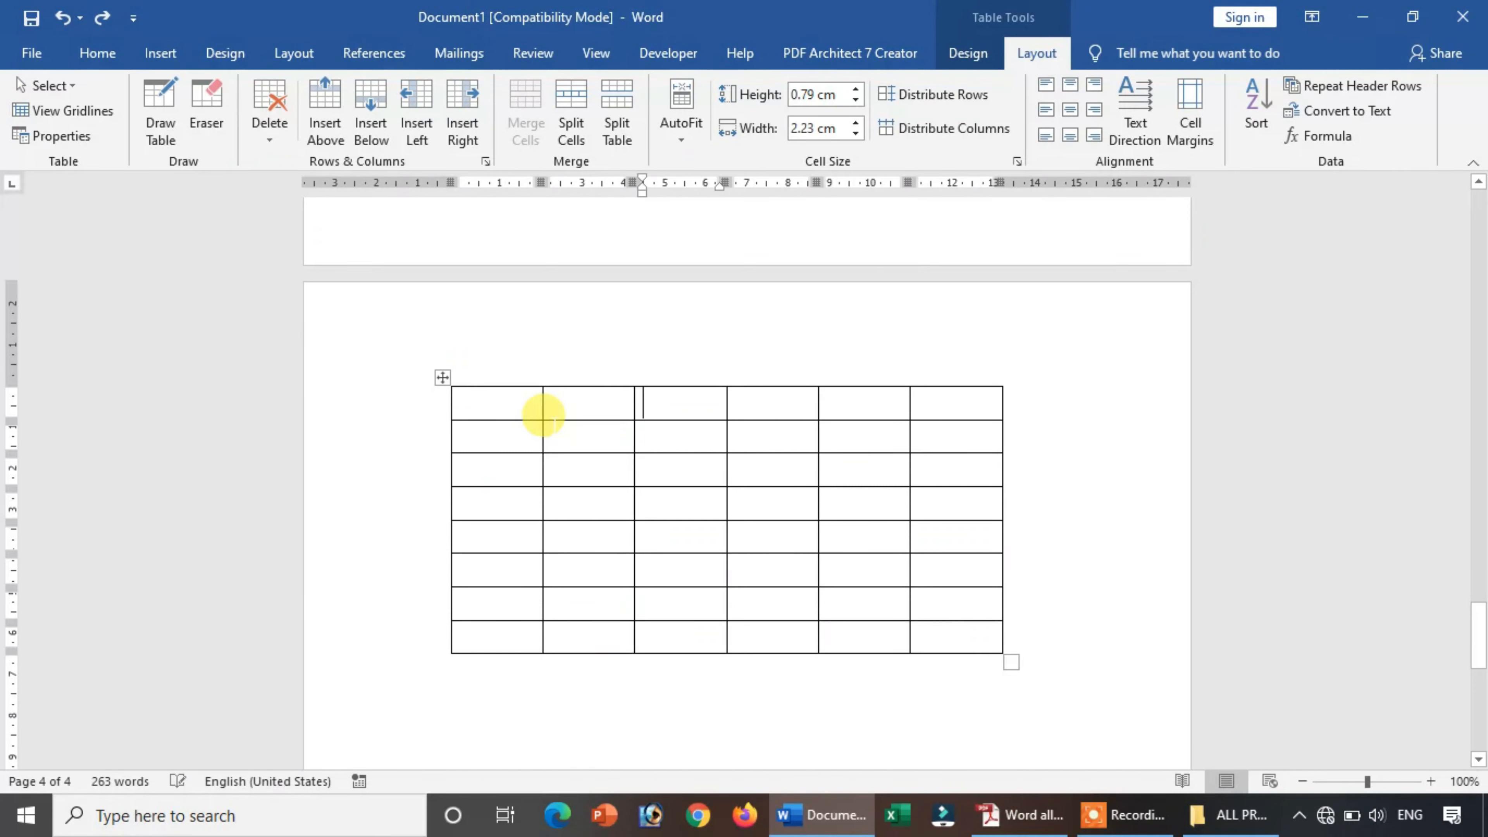
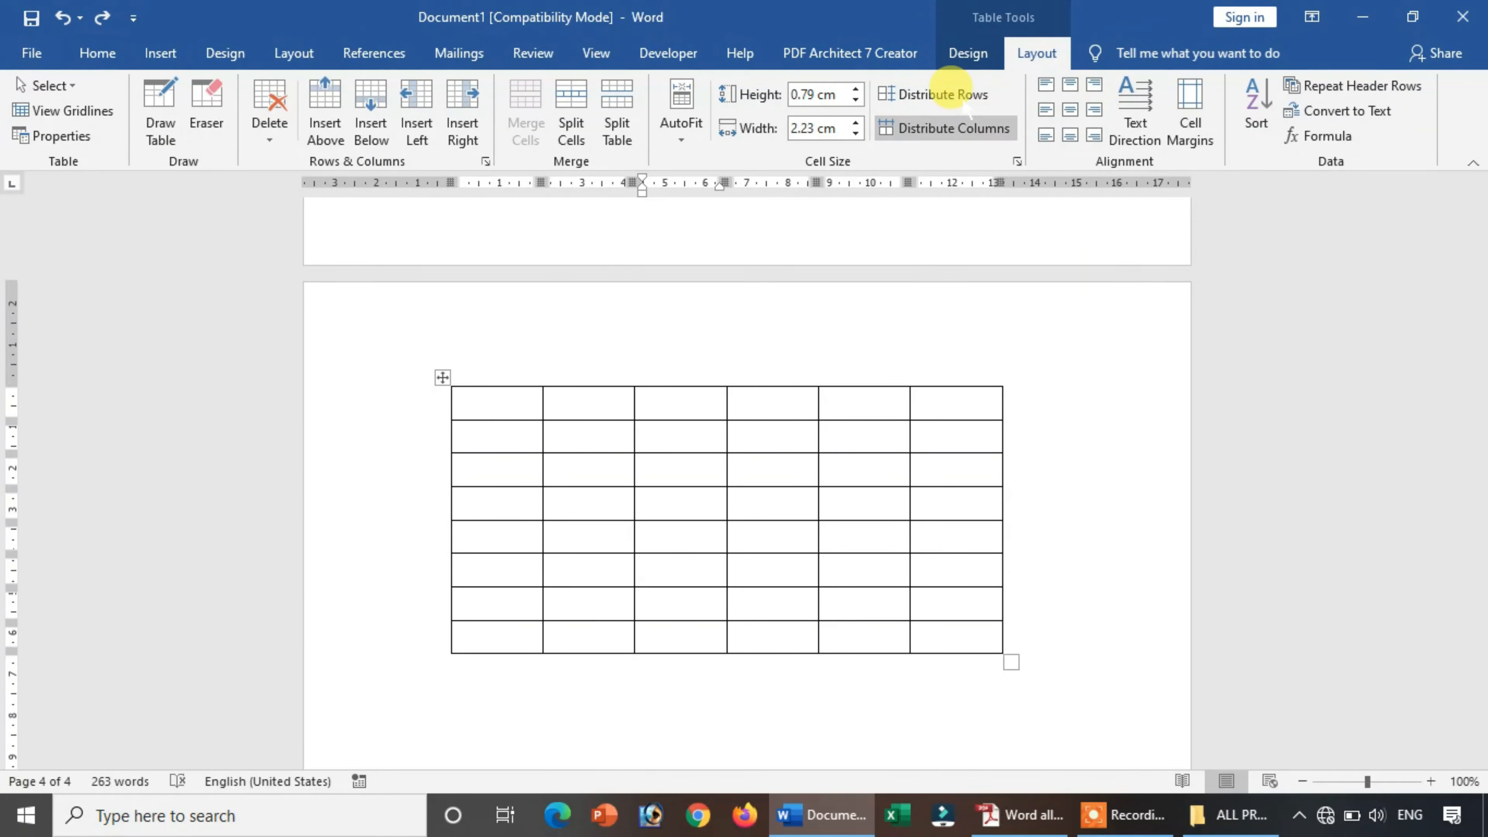
Step: View the table design tools and shrink the whole table to cells about 0.51 cm high and 1.91 cm wide
{"action": "left_click", "coordinate": [968, 53]}
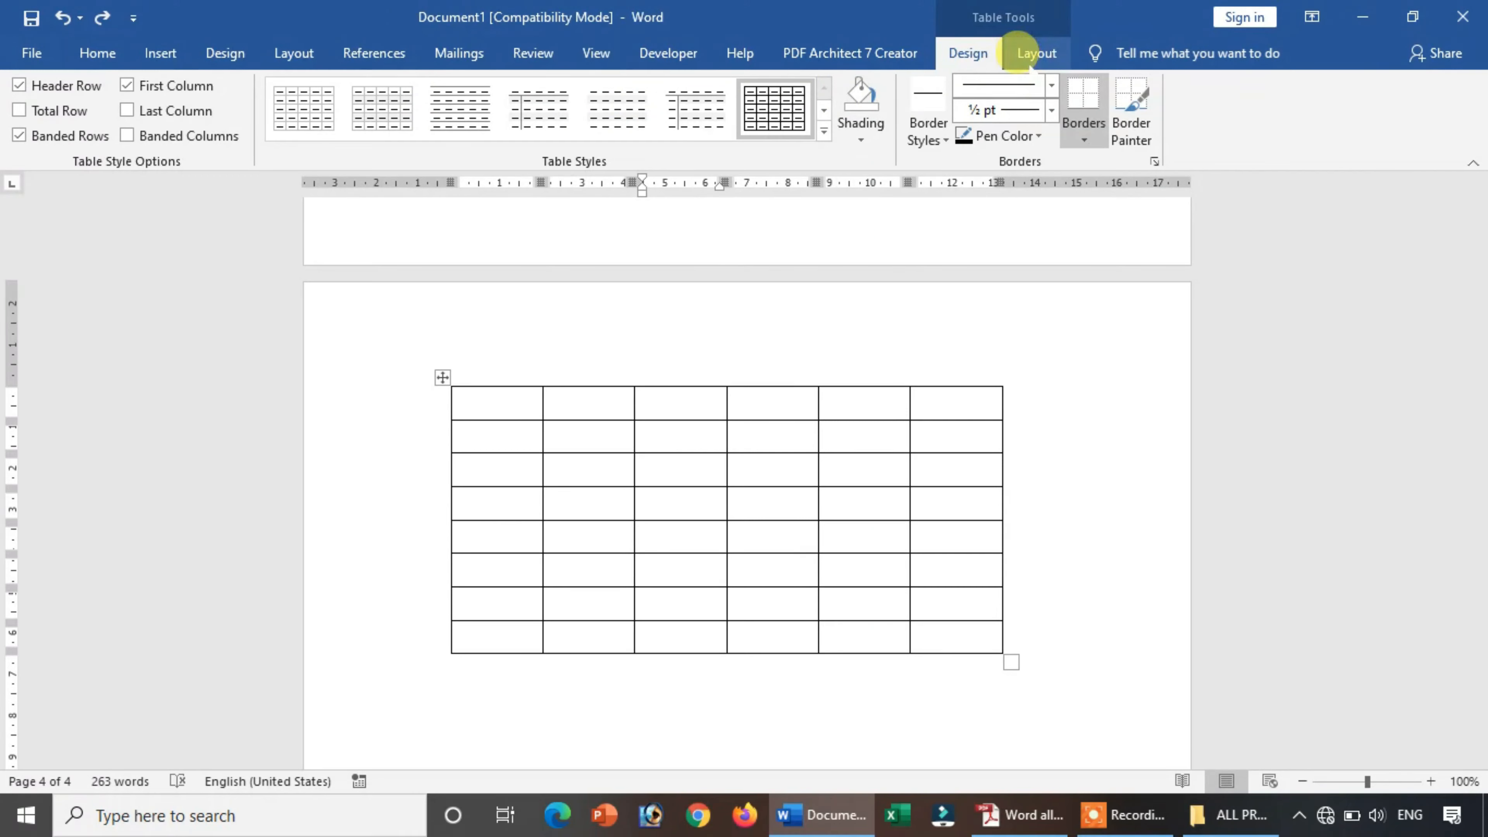
{"action": "left_click", "coordinate": [1034, 53]}
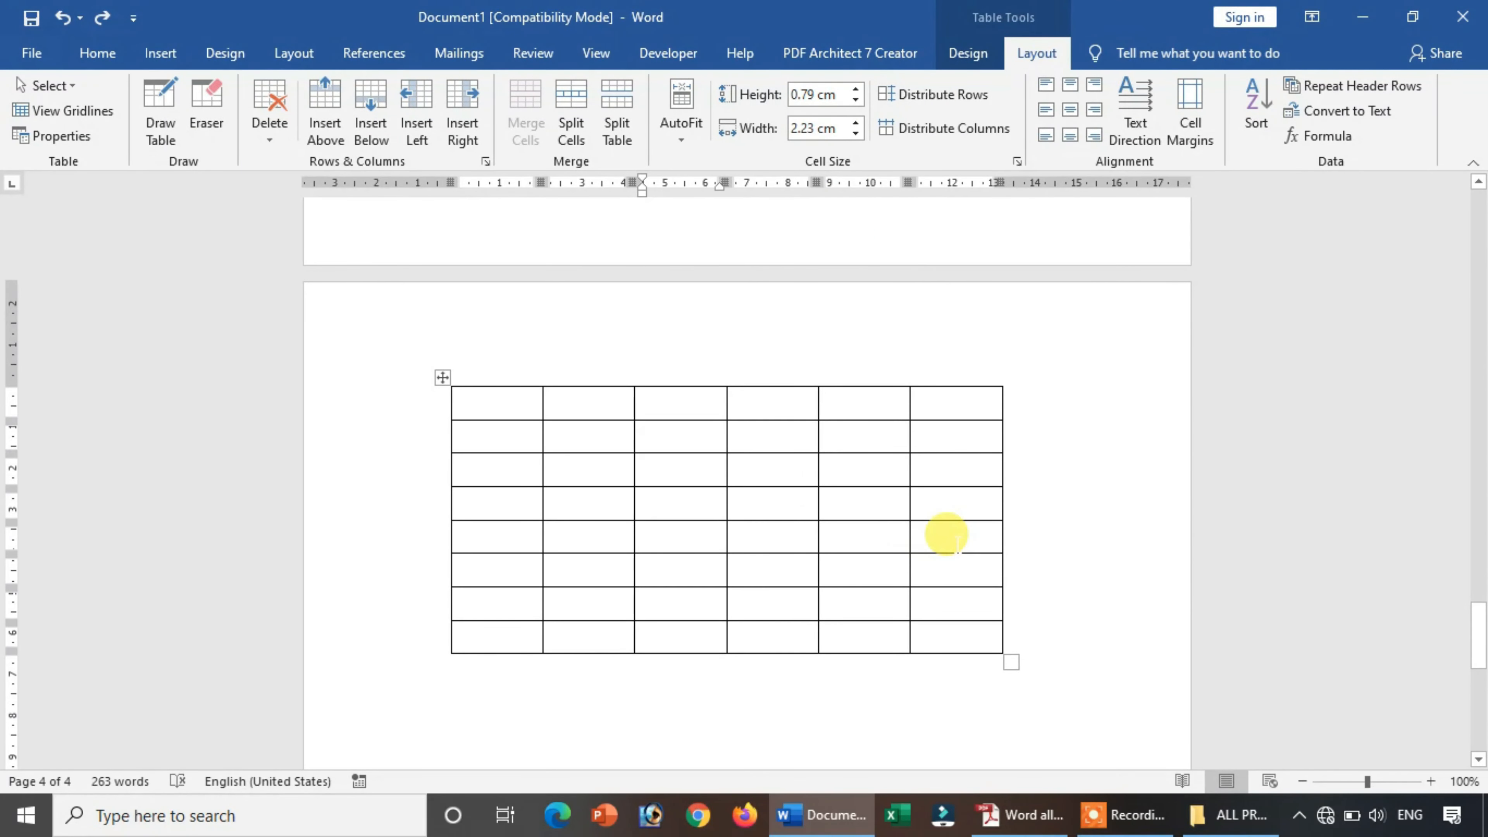
{"action": "left_click_drag", "start_coordinate": [1011, 662], "coordinate": [916, 531]}
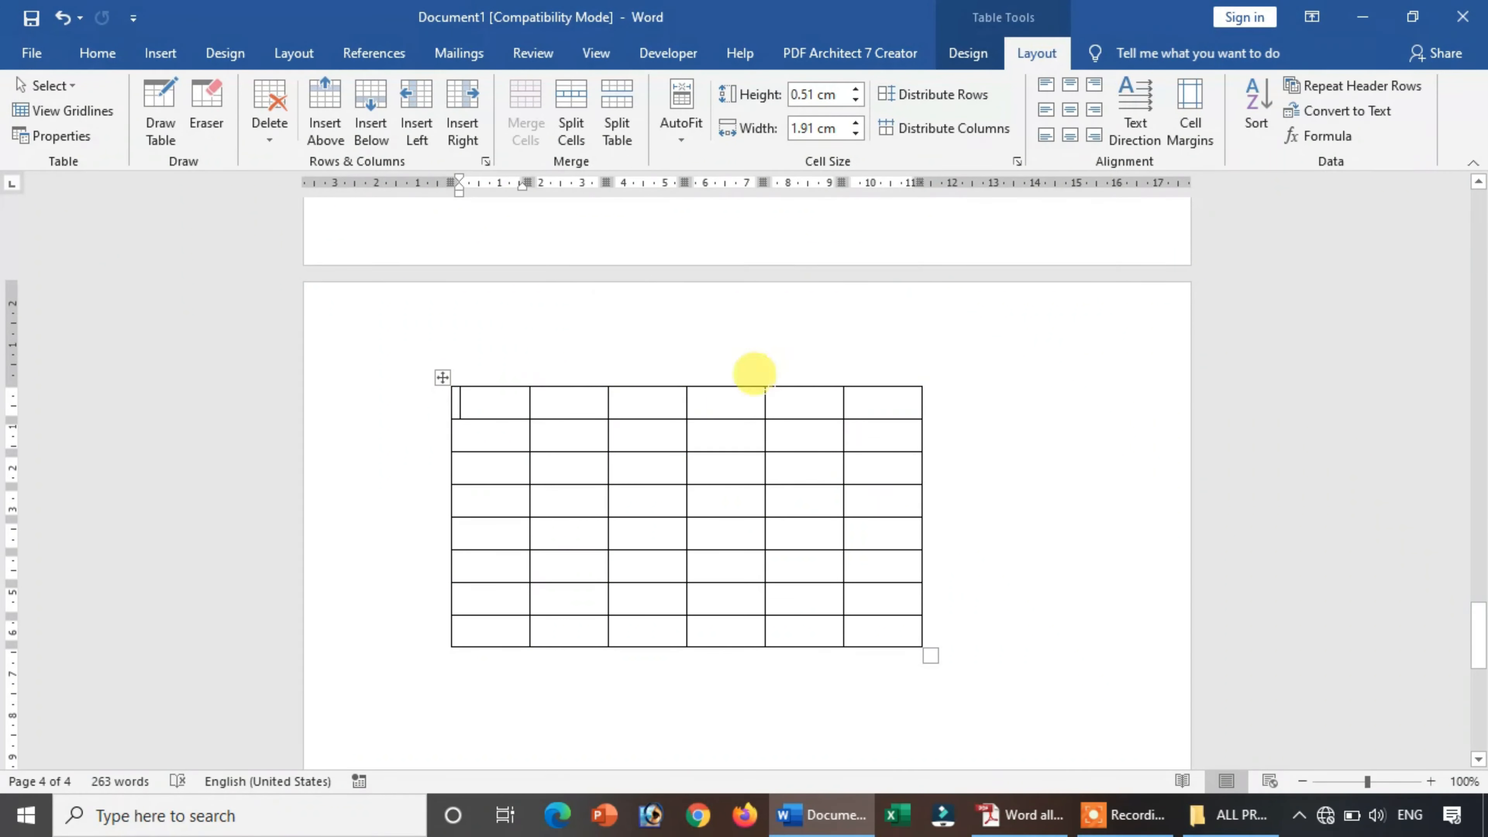
Step: Erase the table's last two columns with the Eraser, try erasing more of the lower cells, undo that and leave the eraser mode
{"action": "left_click", "coordinate": [206, 108]}
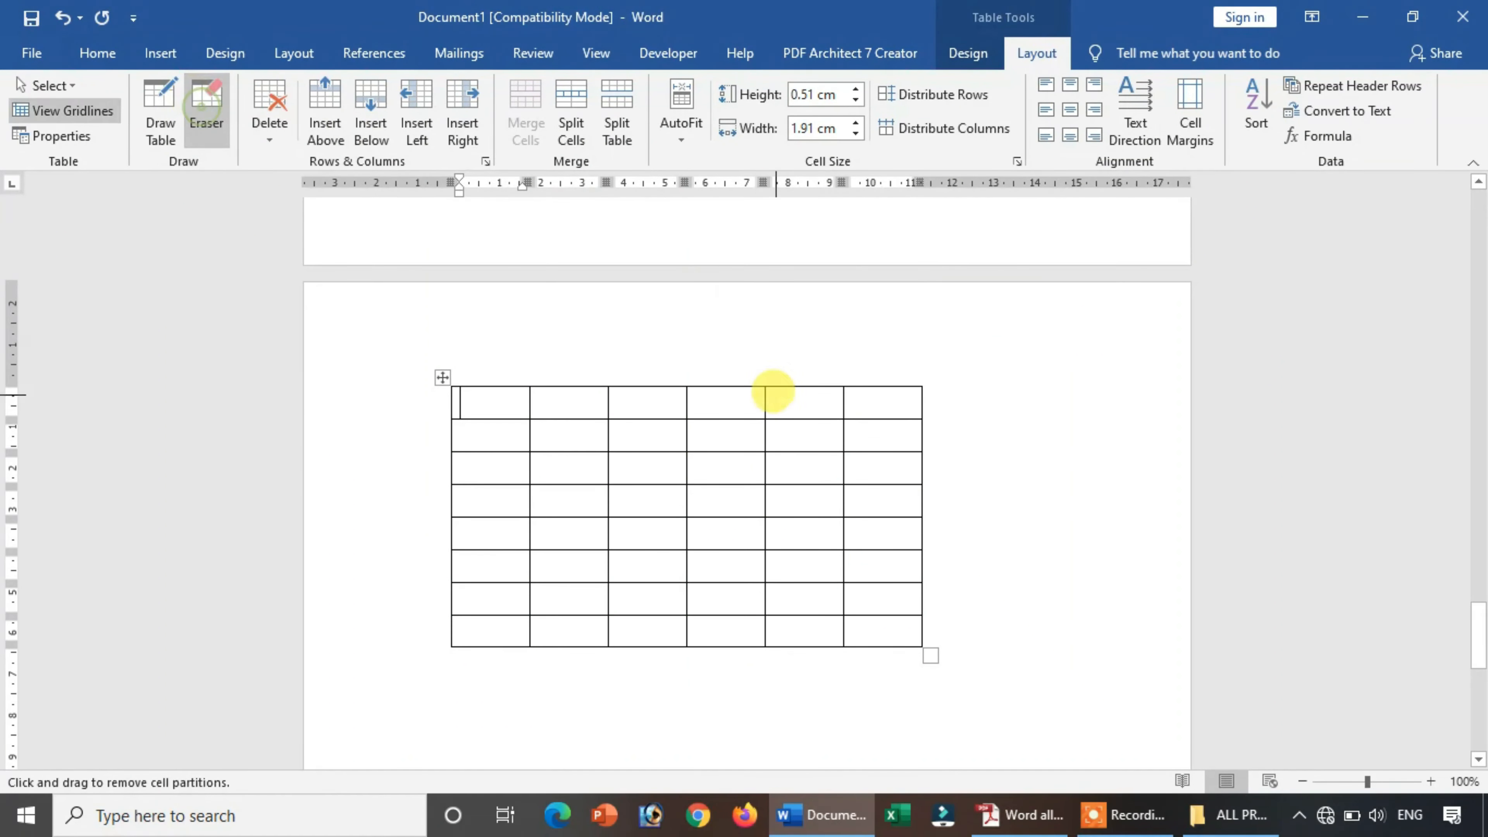
{"action": "left_click_drag", "start_coordinate": [772, 352], "coordinate": [923, 648]}
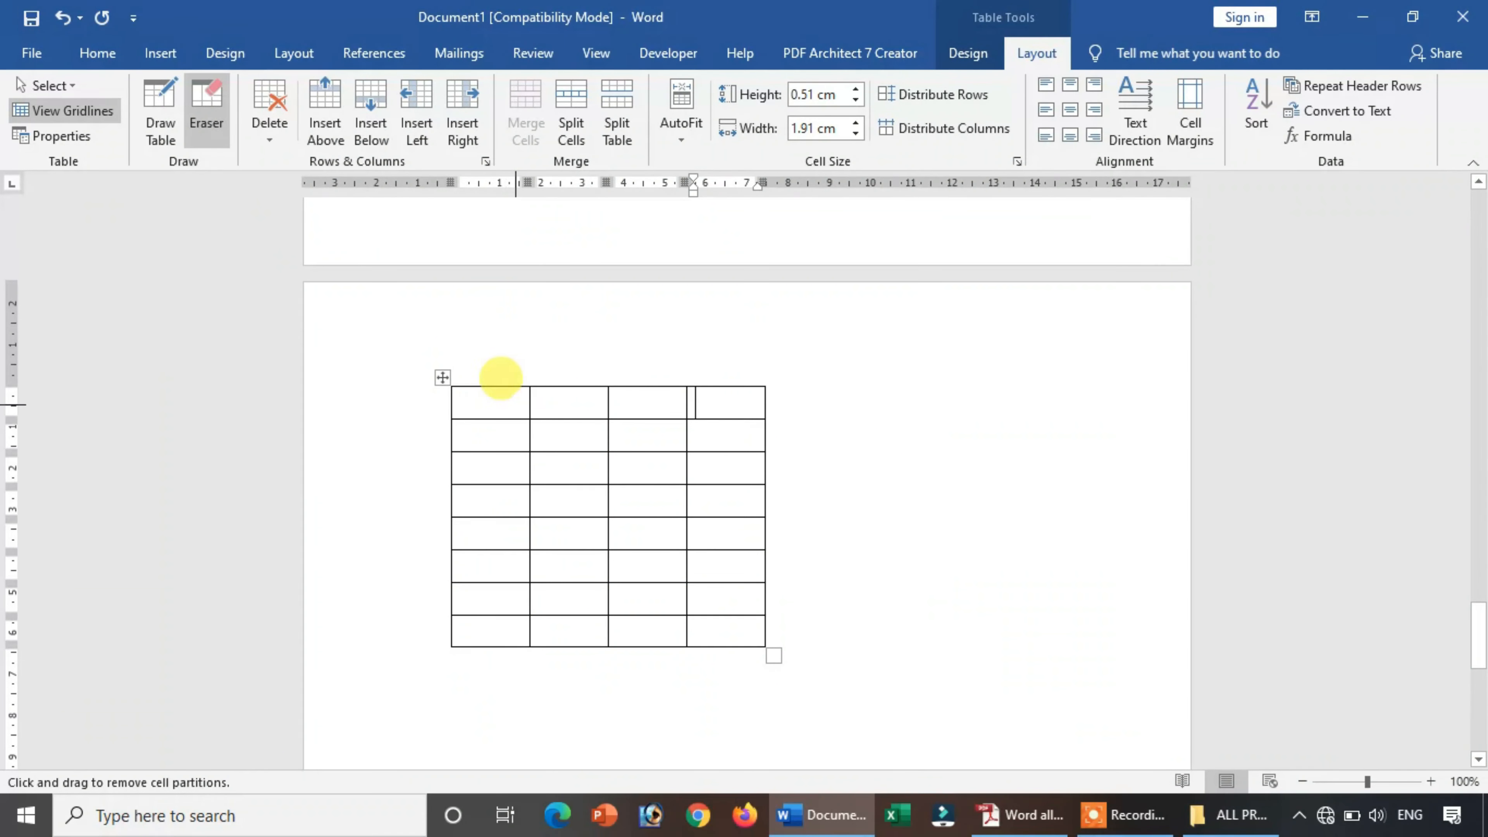
{"action": "left_click_drag", "start_coordinate": [672, 523], "coordinate": [800, 623]}
{"action": "key", "text": "ctrl+z"}
{"action": "key", "text": "Escape"}
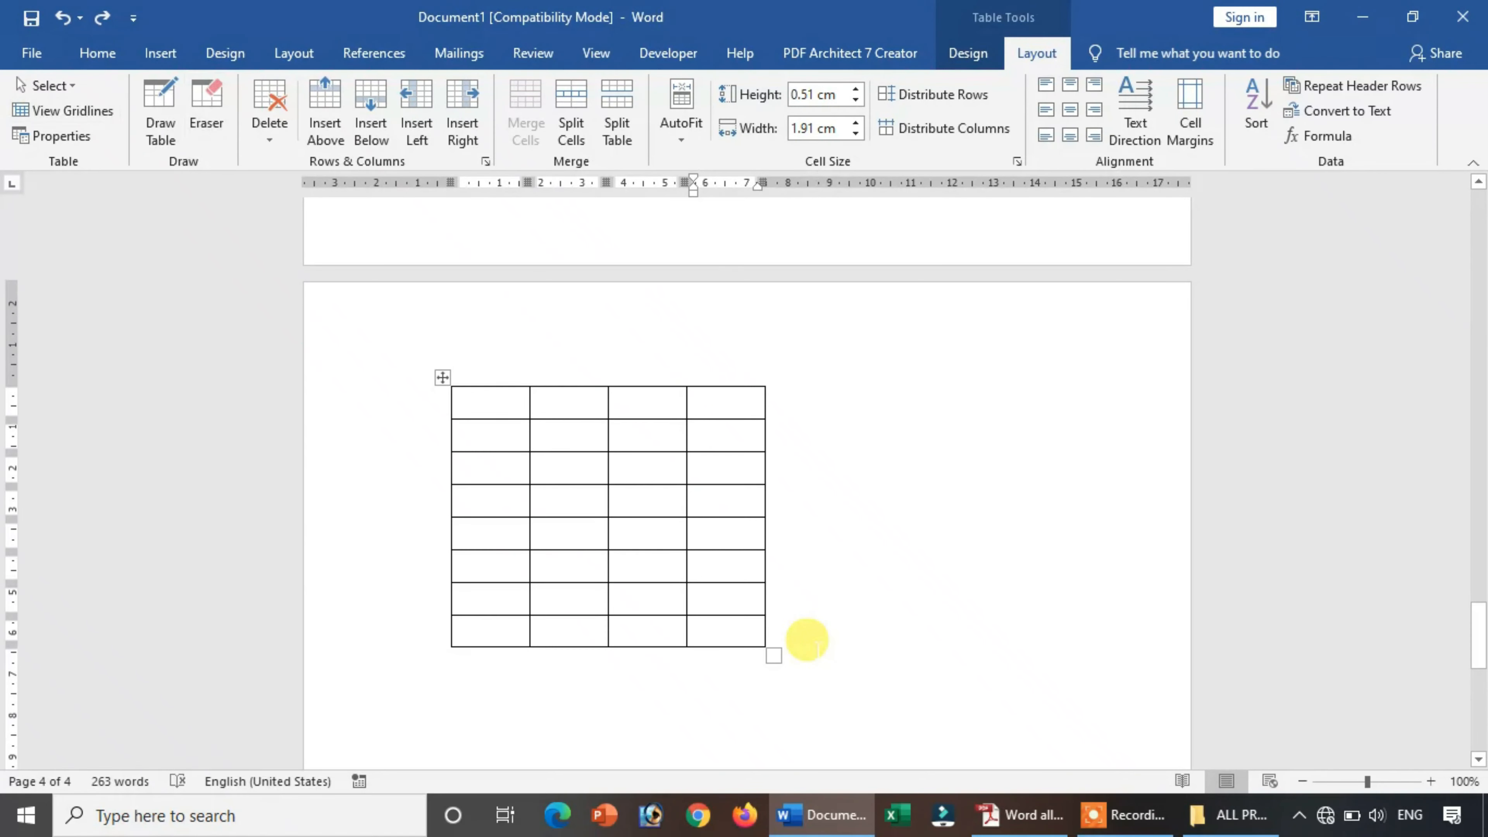
Step: Check the Insert topics in the Word all osssc PDF, and draw a rounded rectangle about 5.05 cm wide and 2.81 cm high below the table in Word
{"action": "left_click", "coordinate": [1029, 809]}
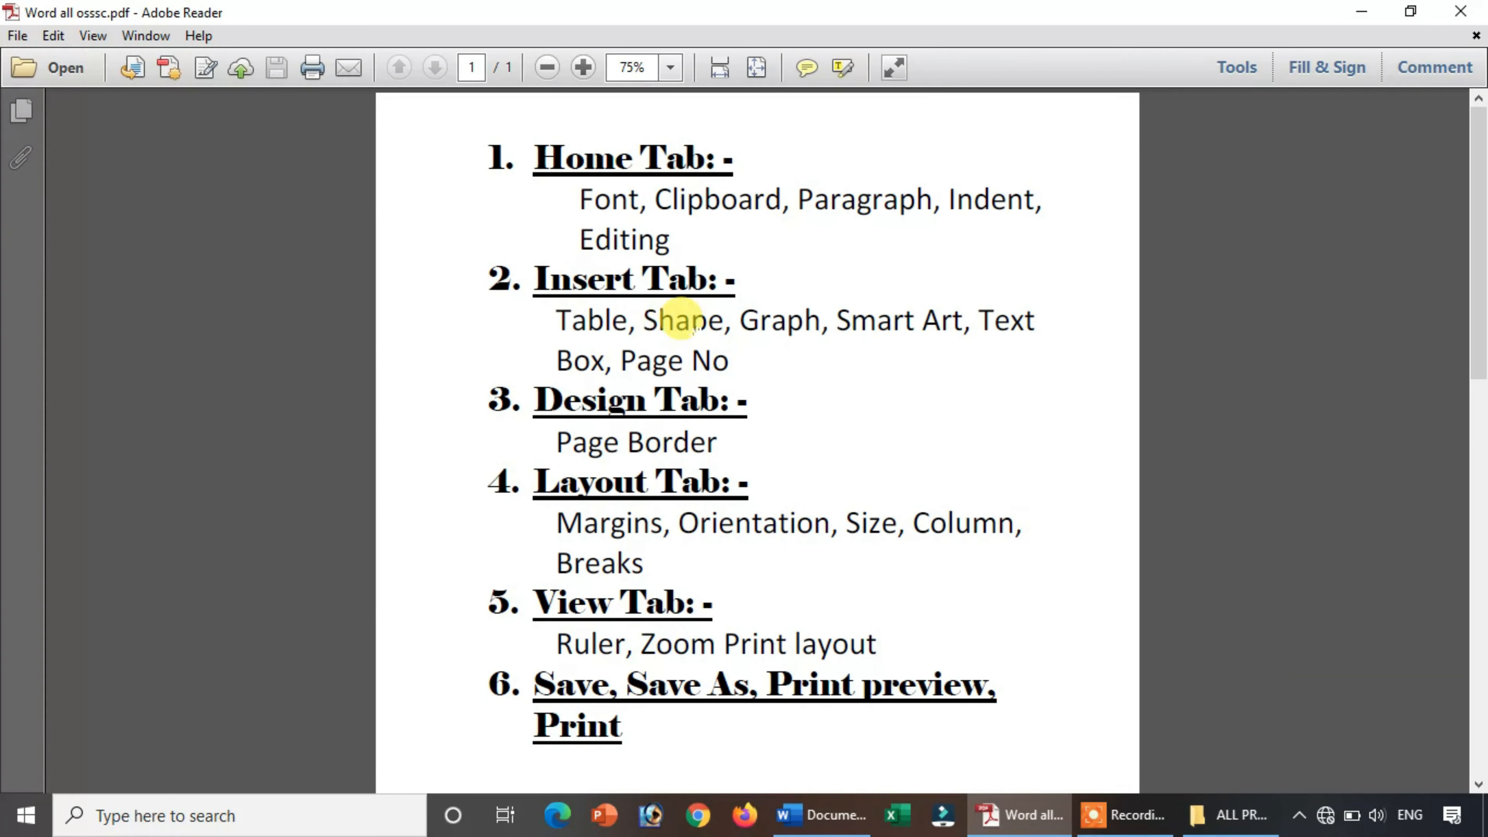
{"action": "left_click", "coordinate": [856, 814]}
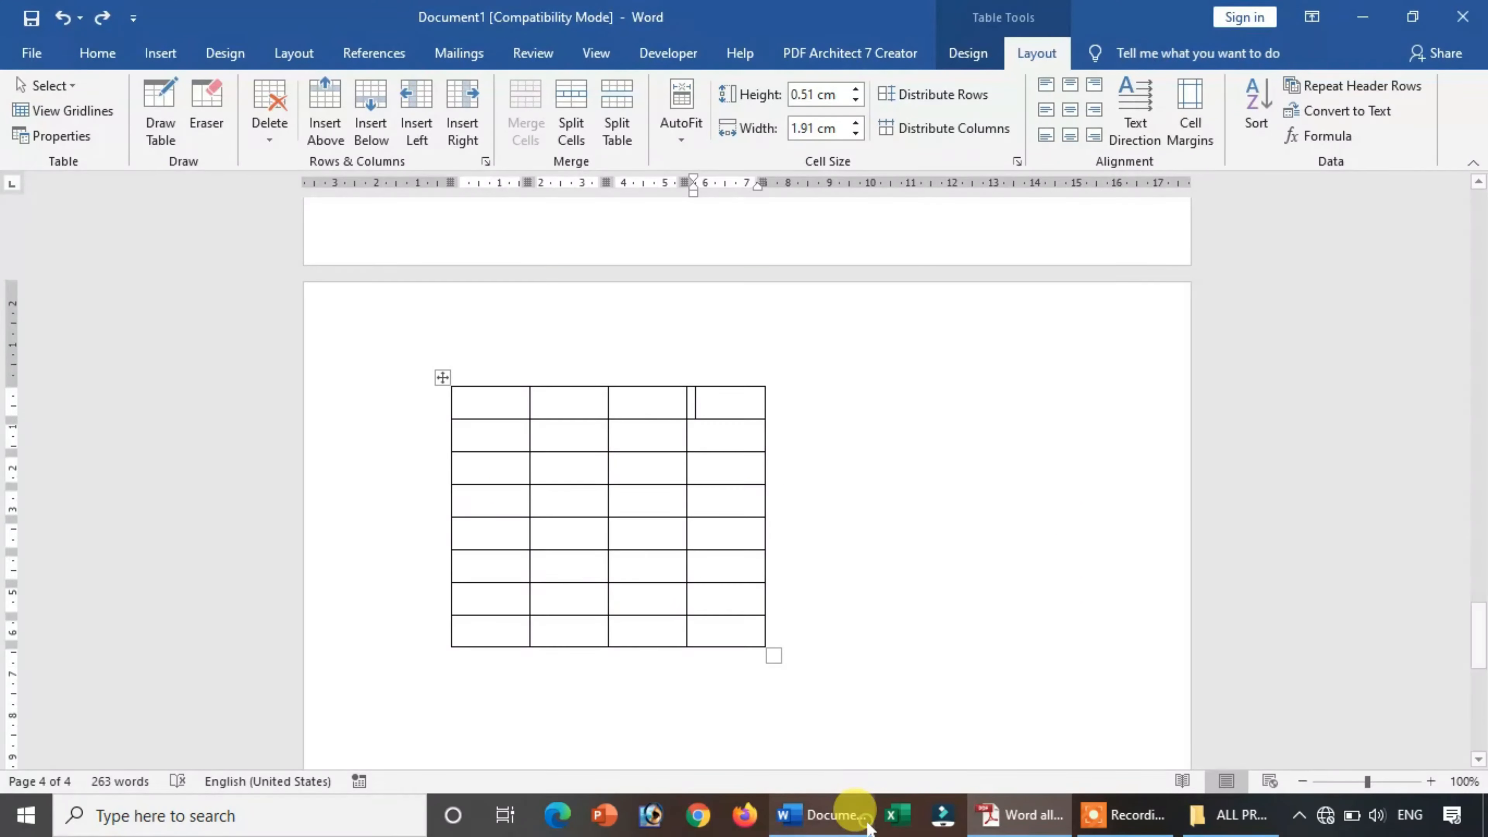
{"action": "left_click_drag", "start_coordinate": [1457, 636], "coordinate": [1469, 733]}
{"action": "left_click", "coordinate": [839, 551]}
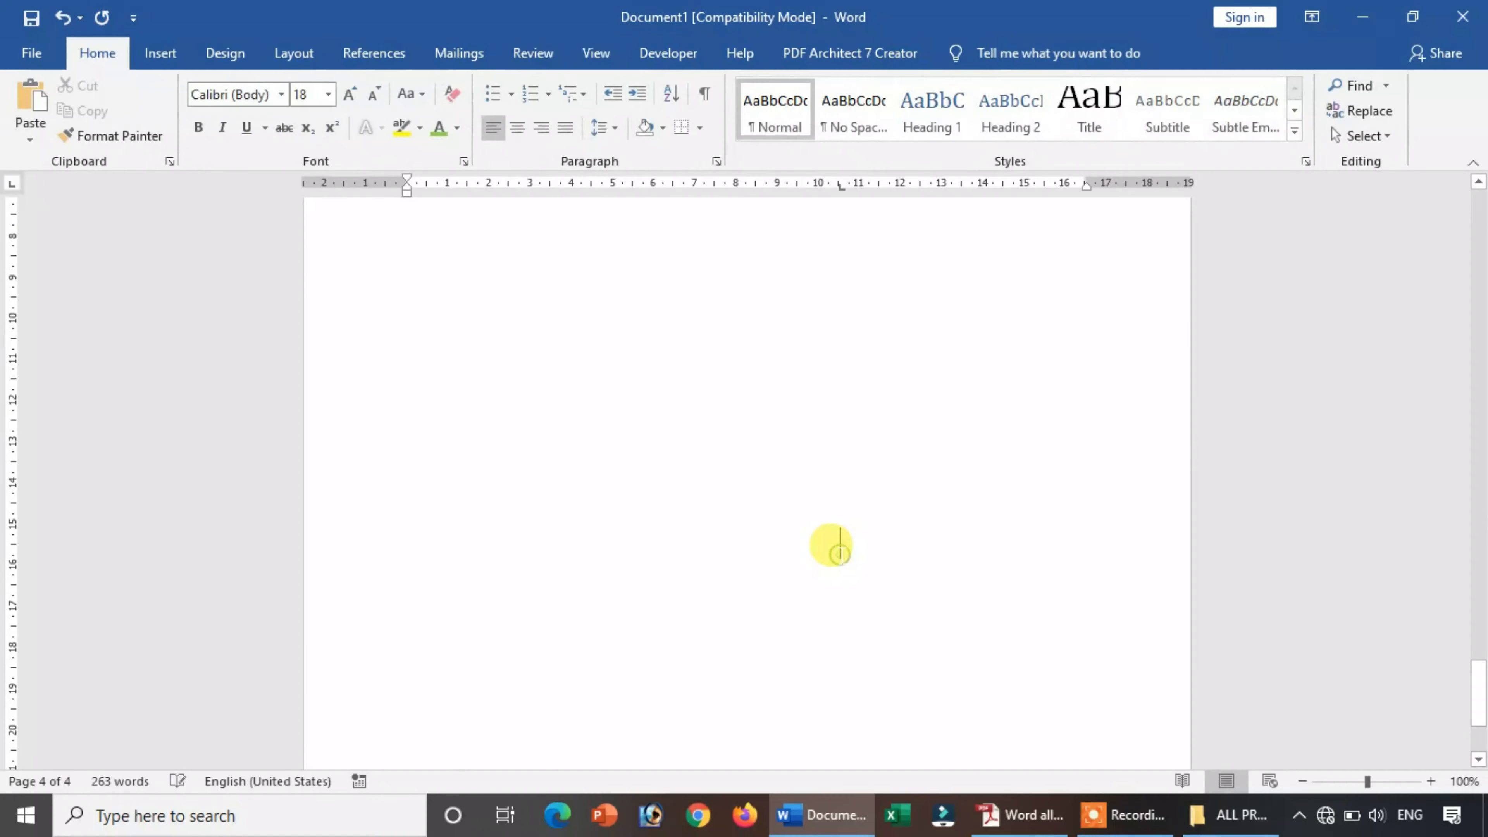
{"action": "left_click", "coordinate": [159, 54]}
{"action": "left_click", "coordinate": [314, 82]}
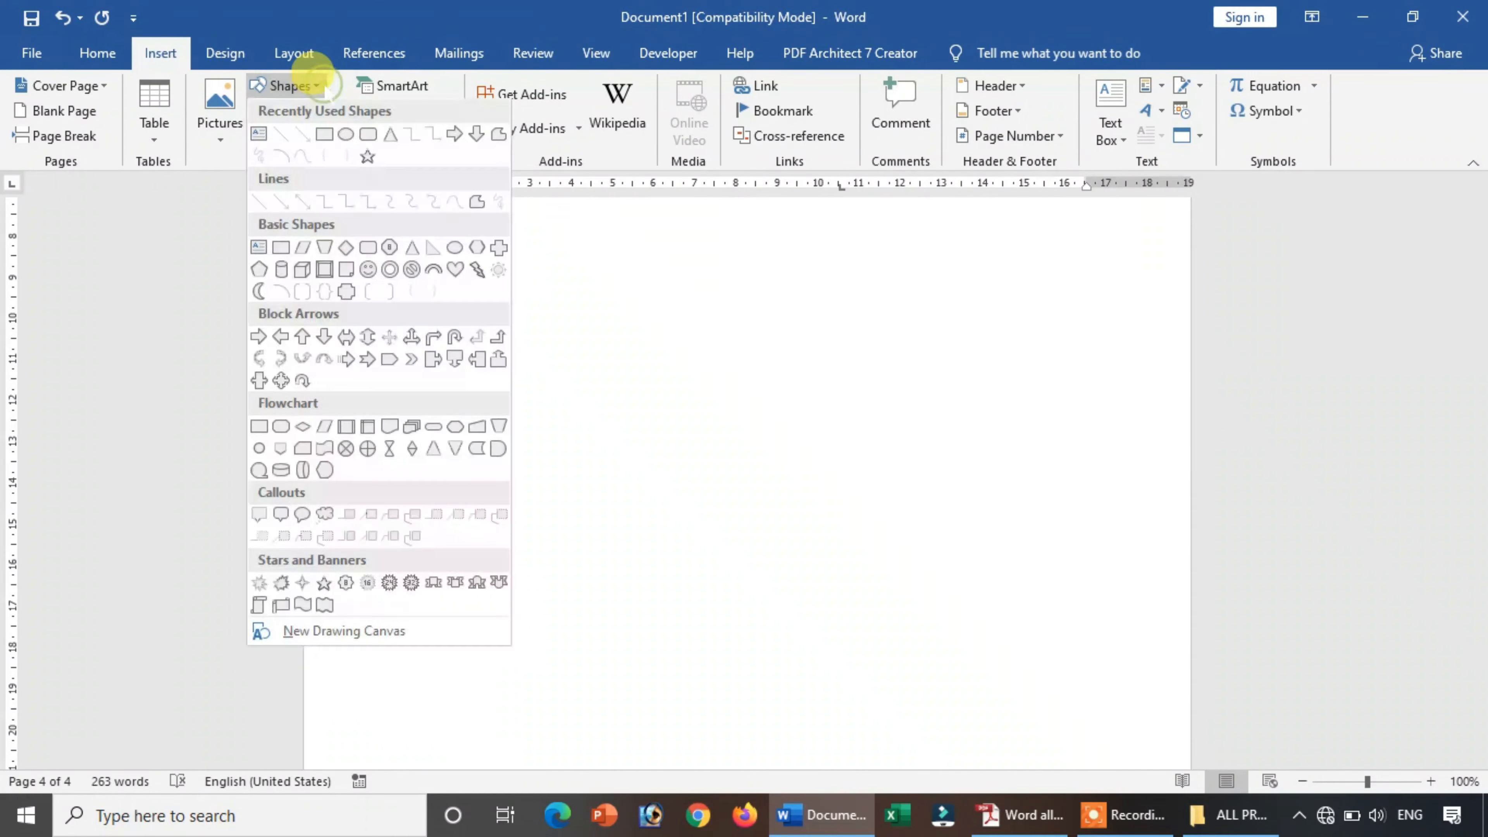
{"action": "left_click", "coordinate": [368, 136]}
{"action": "left_click_drag", "start_coordinate": [442, 344], "coordinate": [651, 460]}
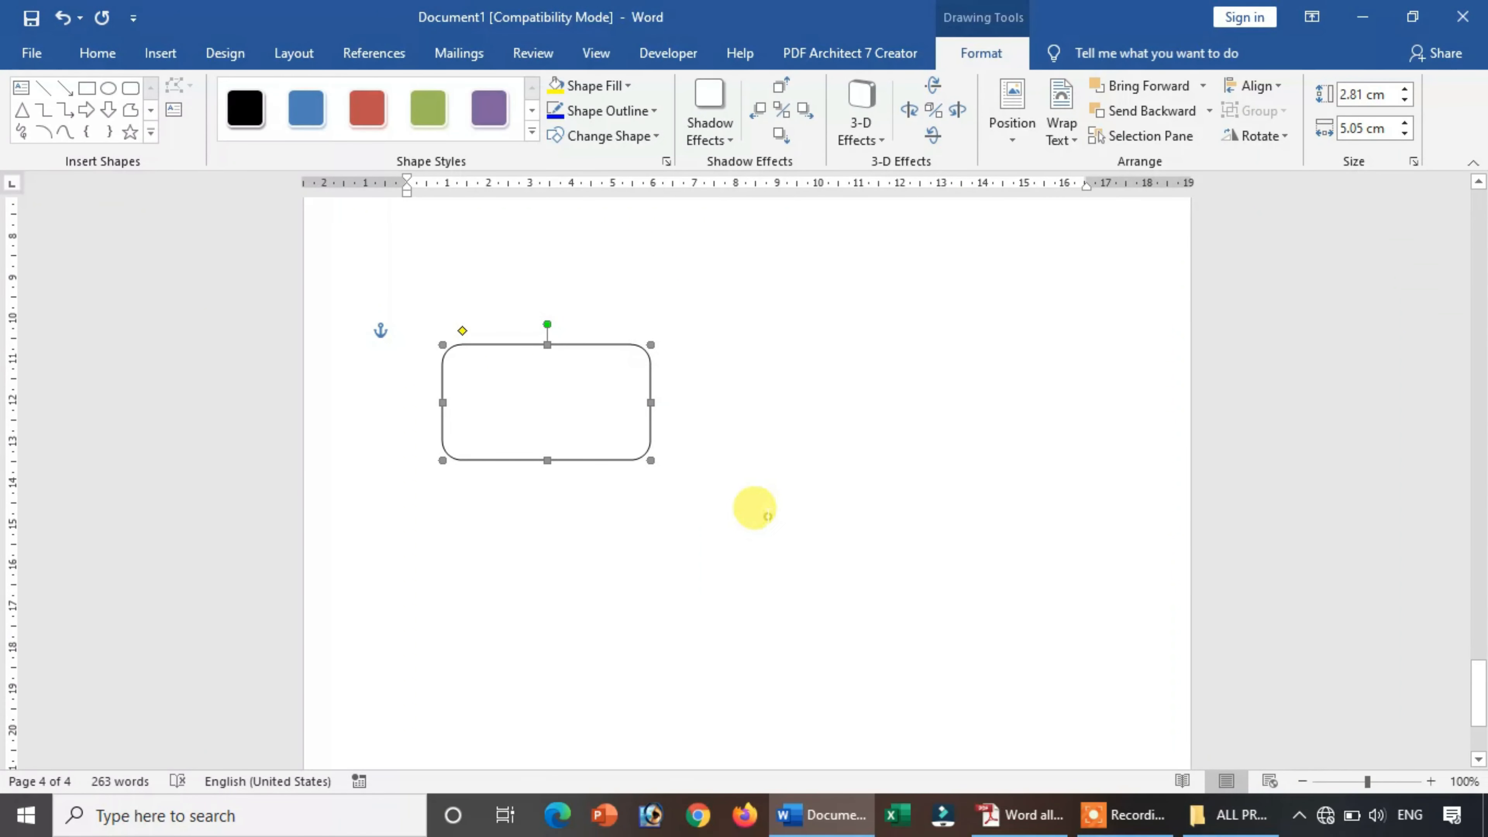
{"action": "left_click", "coordinate": [762, 513]}
{"action": "left_click", "coordinate": [548, 385]}
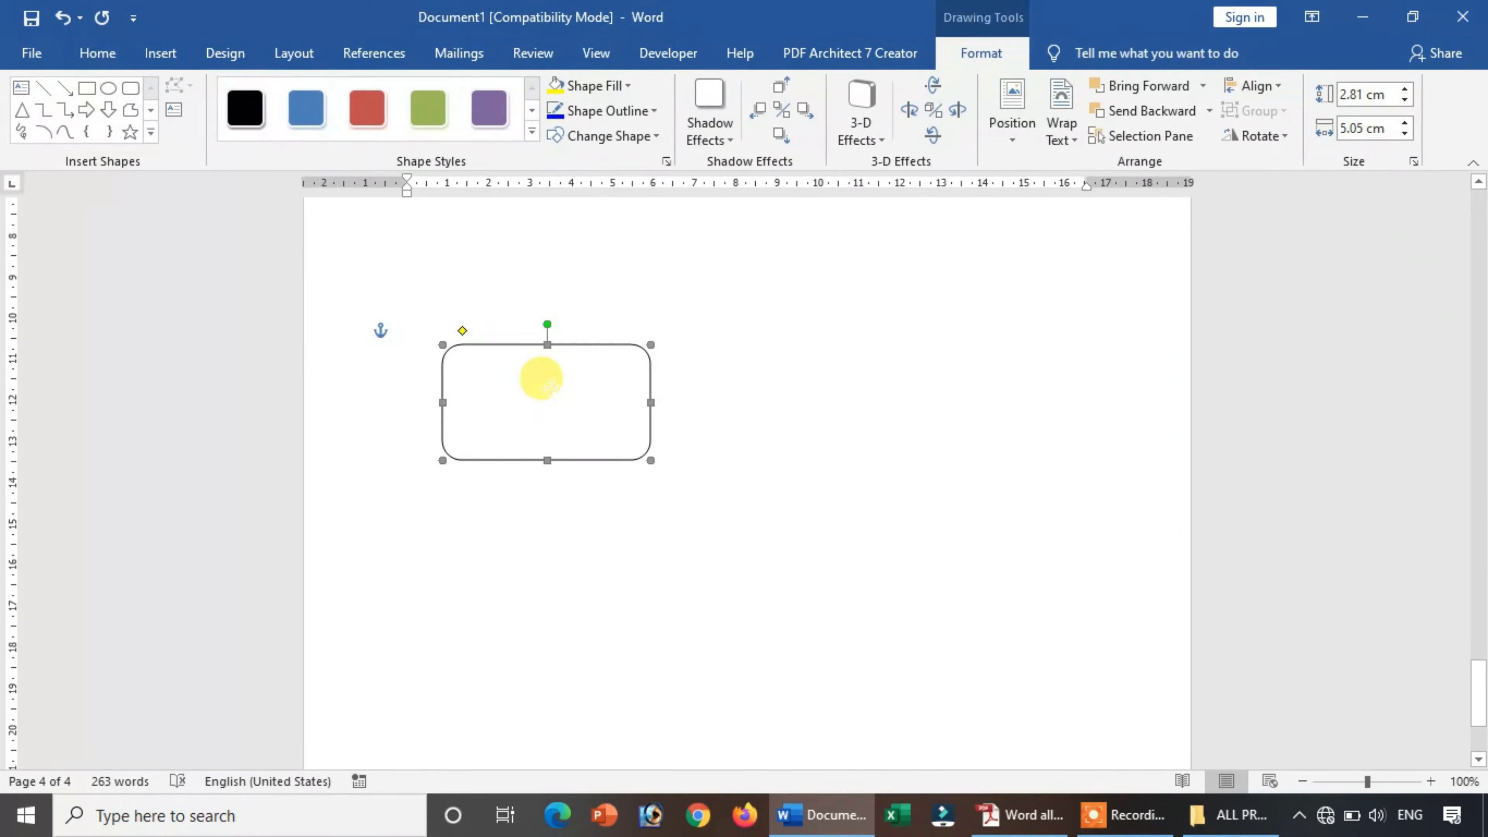
{"action": "left_click", "coordinate": [604, 523]}
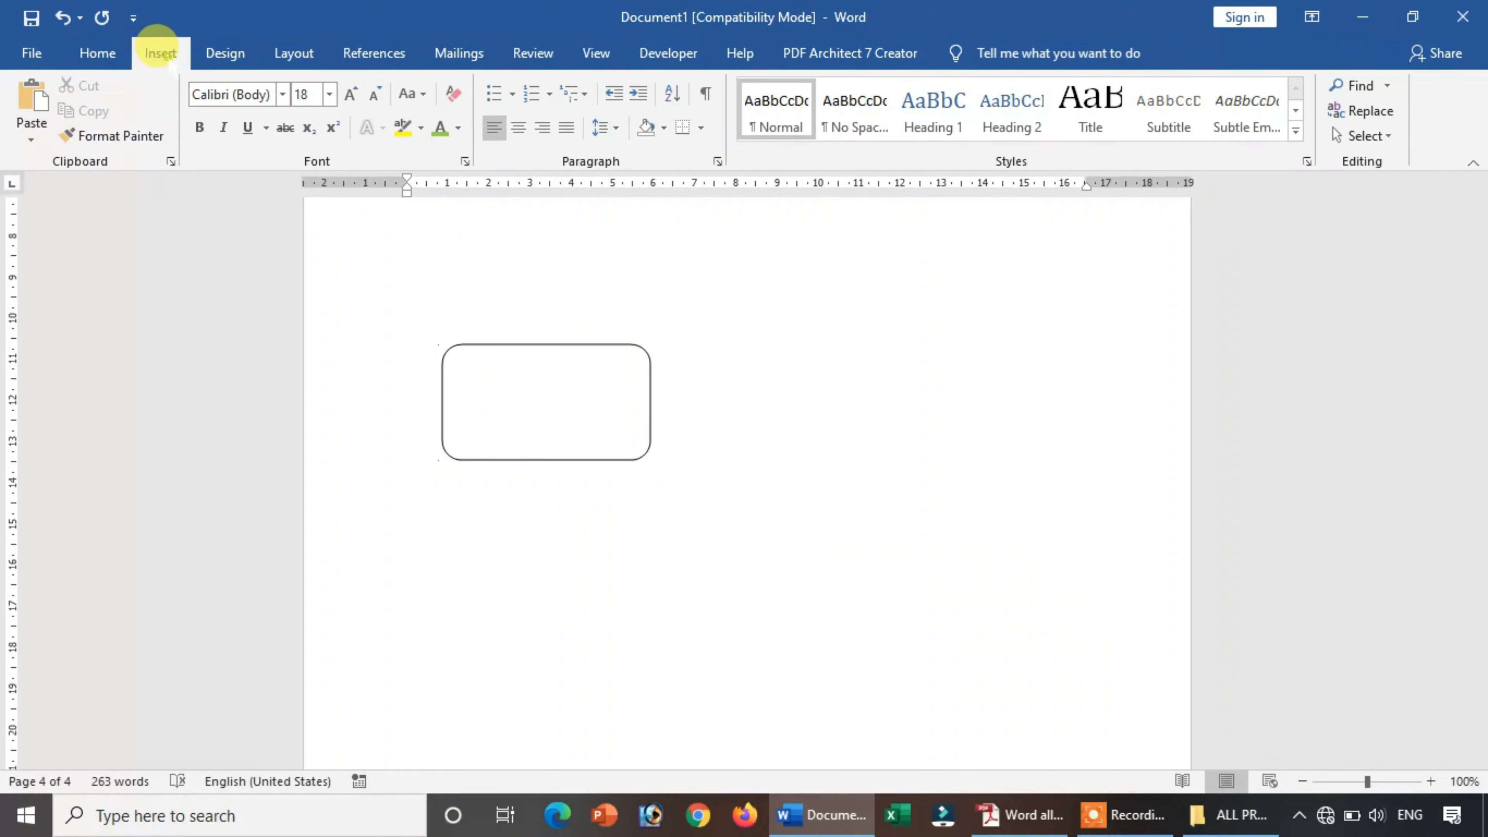
Step: Draw a right block arrow about 4.05 cm wide and 1.4 cm high below the rounded rectangle
{"action": "left_click", "coordinate": [159, 51]}
{"action": "left_click", "coordinate": [291, 86]}
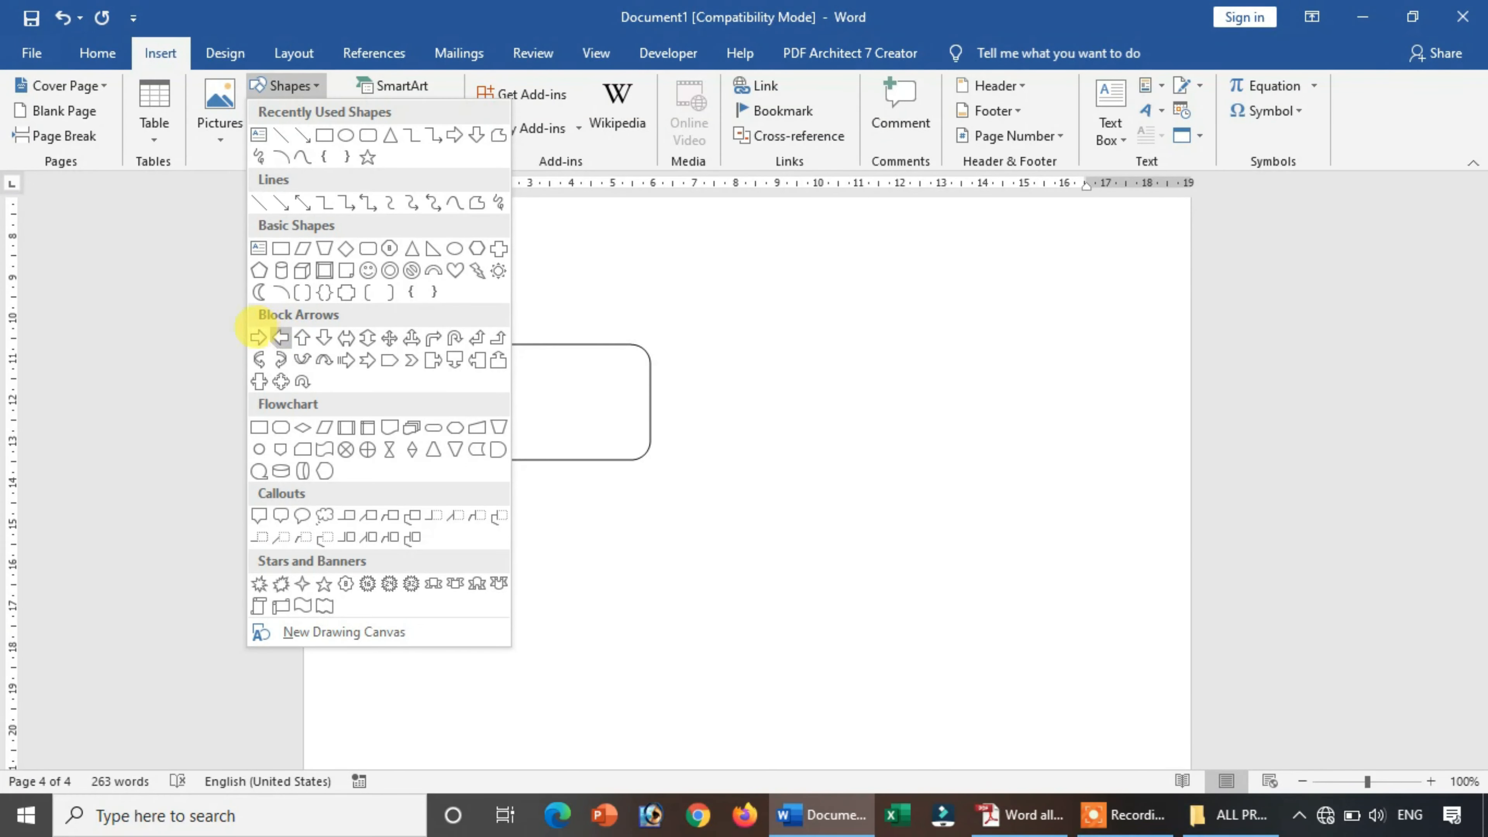
{"action": "left_click", "coordinate": [258, 337]}
{"action": "mouse_move", "coordinate": [479, 531]}
{"action": "left_mouse_down"}
{"action": "mouse_move", "coordinate": [588, 537]}
{"action": "mouse_move", "coordinate": [646, 587]}
{"action": "left_mouse_up"}
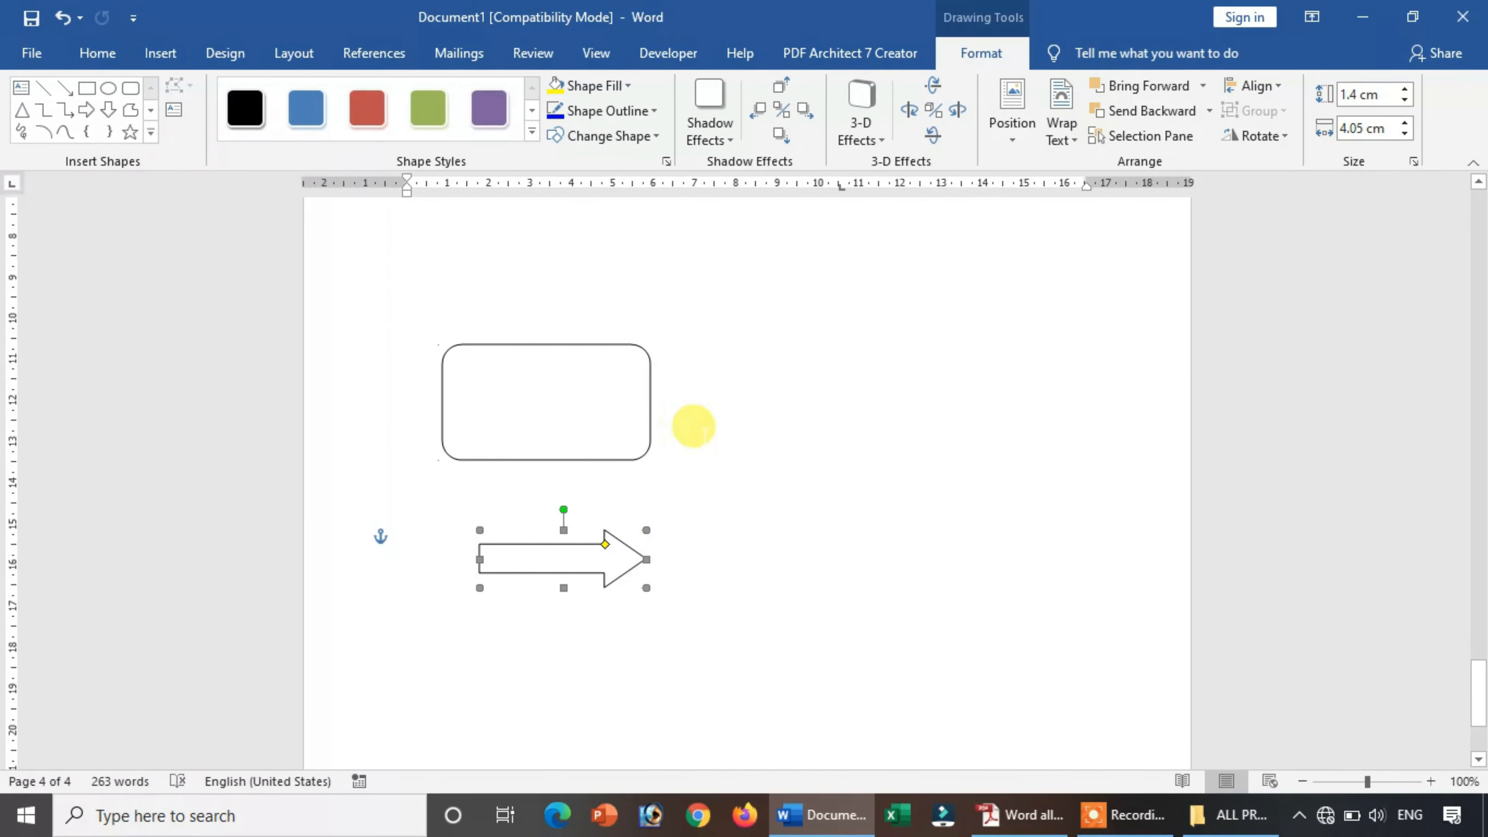
{"action": "left_click", "coordinate": [702, 435]}
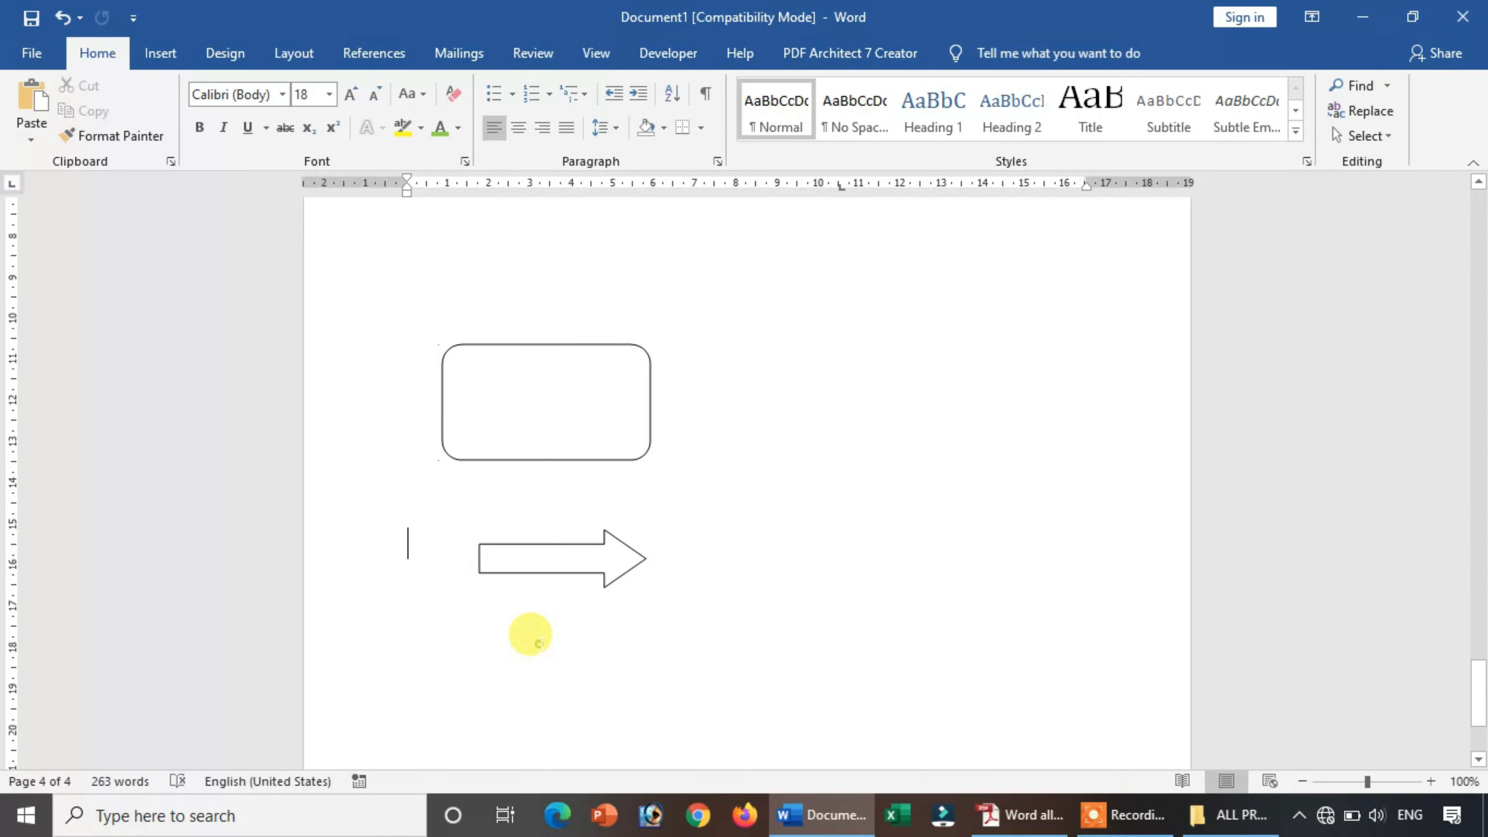
Step: Extend the document with blank lines below the arrow to start a new fifth page
{"action": "key", "text": "ctrl+z"}
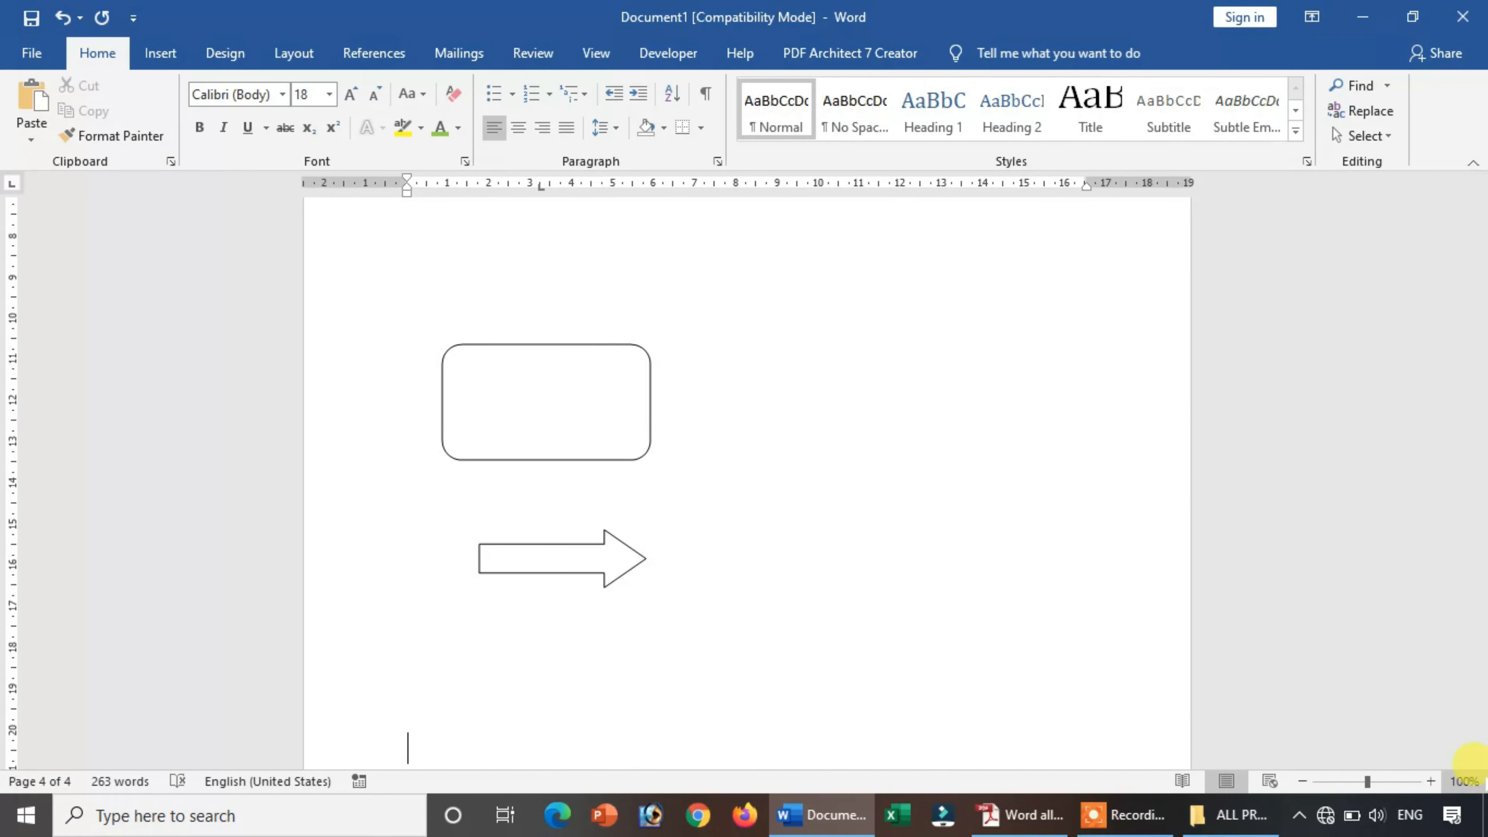
{"action": "key", "text": "Return"}
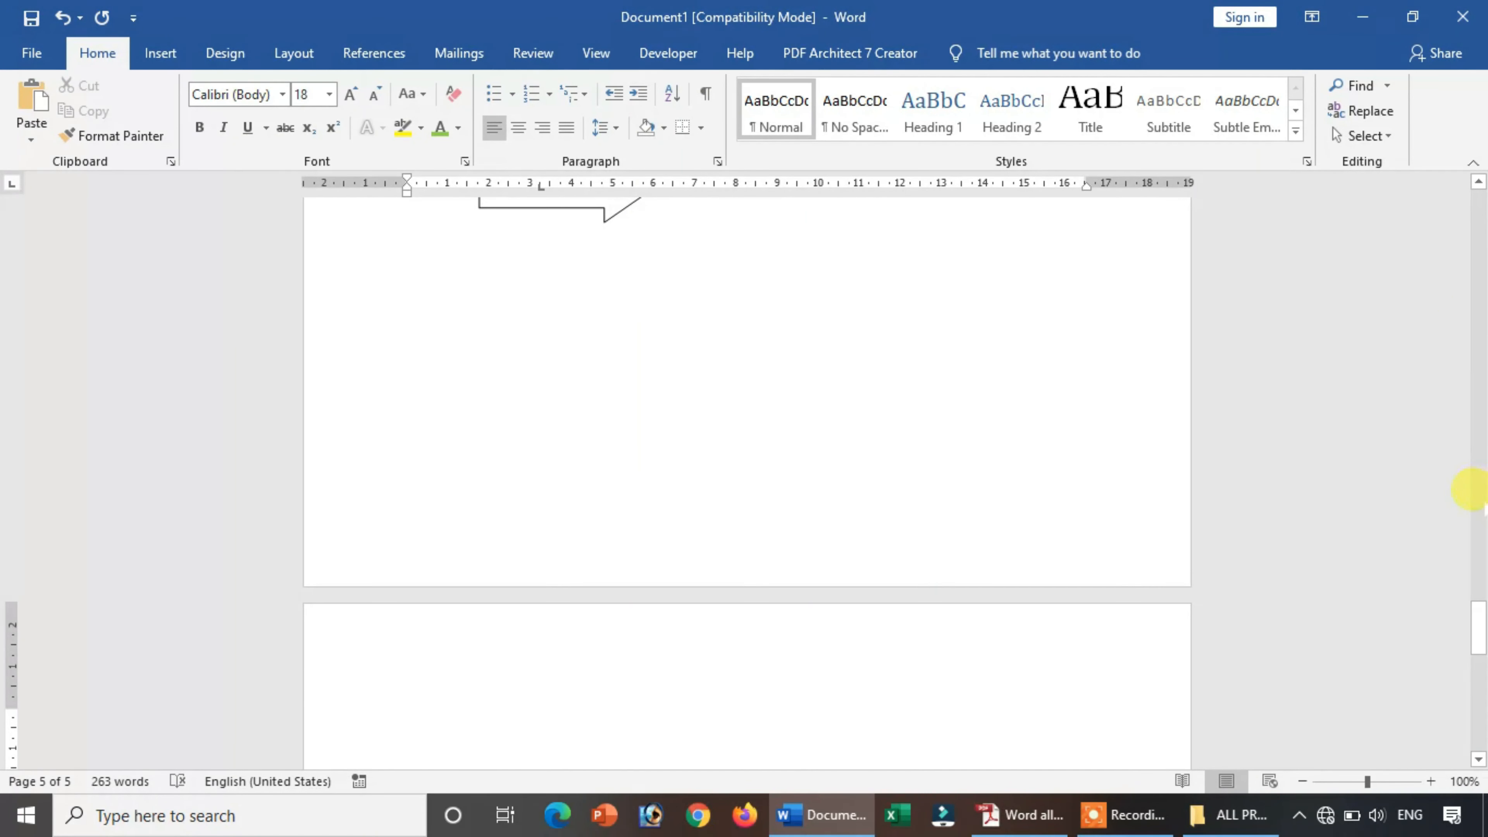
{"action": "left_click", "coordinate": [1478, 759]}
{"action": "left_click_drag", "start_coordinate": [1478, 759], "coordinate": [1478, 760]}
{"action": "left_click", "coordinate": [160, 54]}
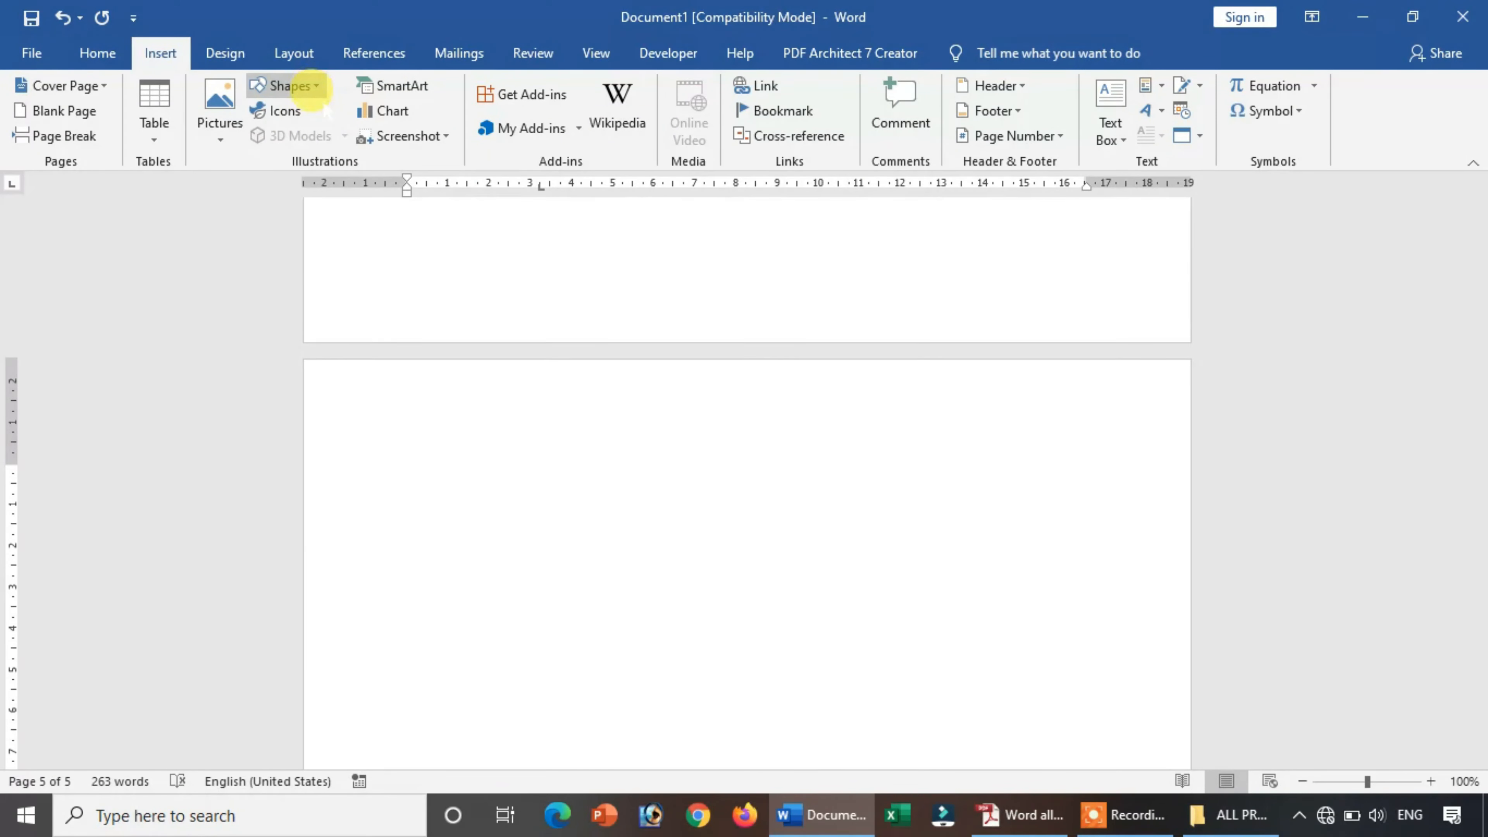
{"action": "left_click", "coordinate": [311, 88]}
{"action": "left_click", "coordinate": [310, 88]}
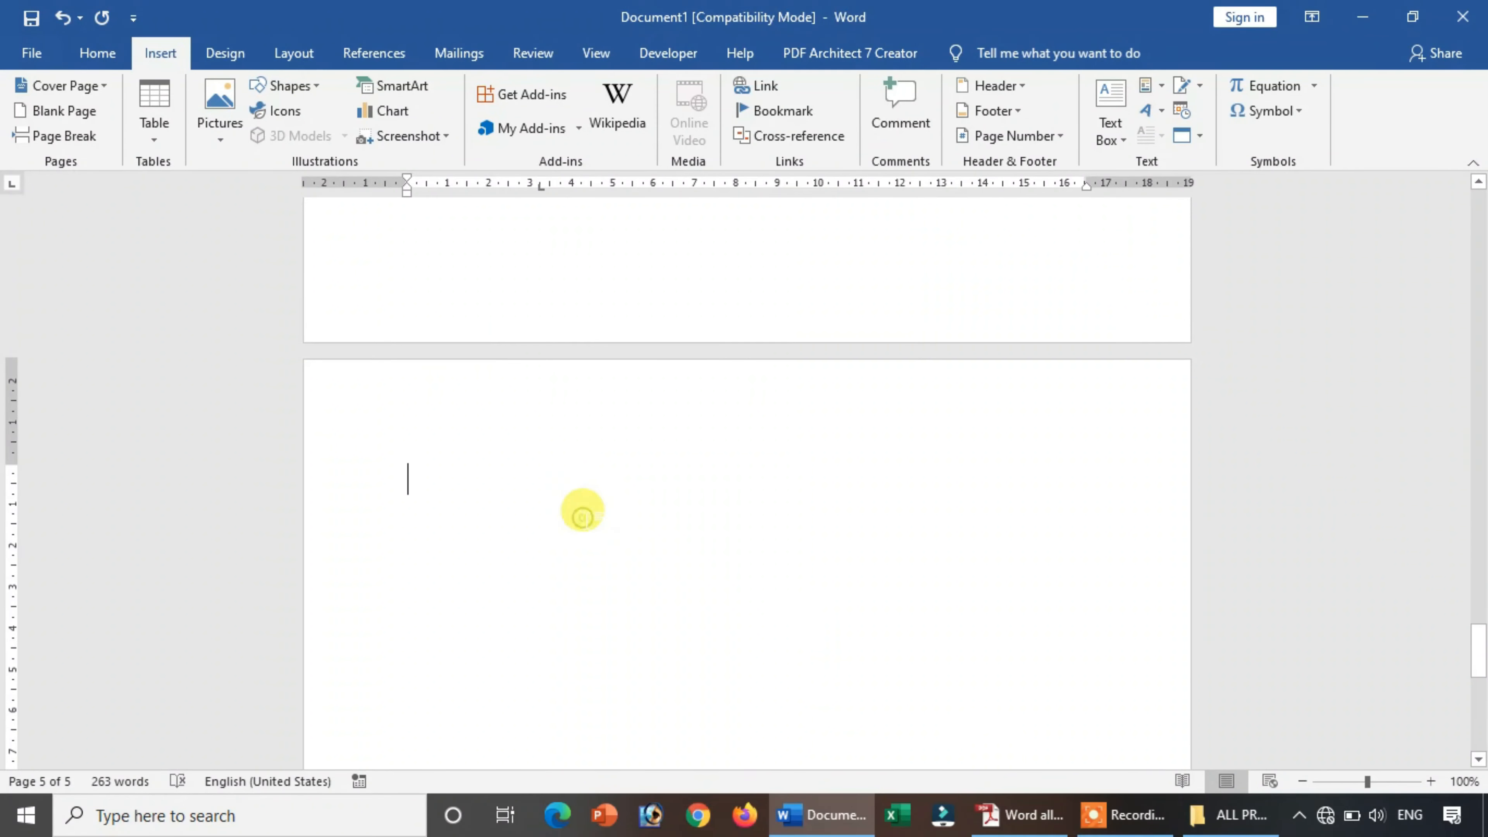
Step: Check the topic list in the PDF, insert a Clustered Column chart on page 5 in Word and move its data sheet off the chart
{"action": "left_click", "coordinate": [1023, 815]}
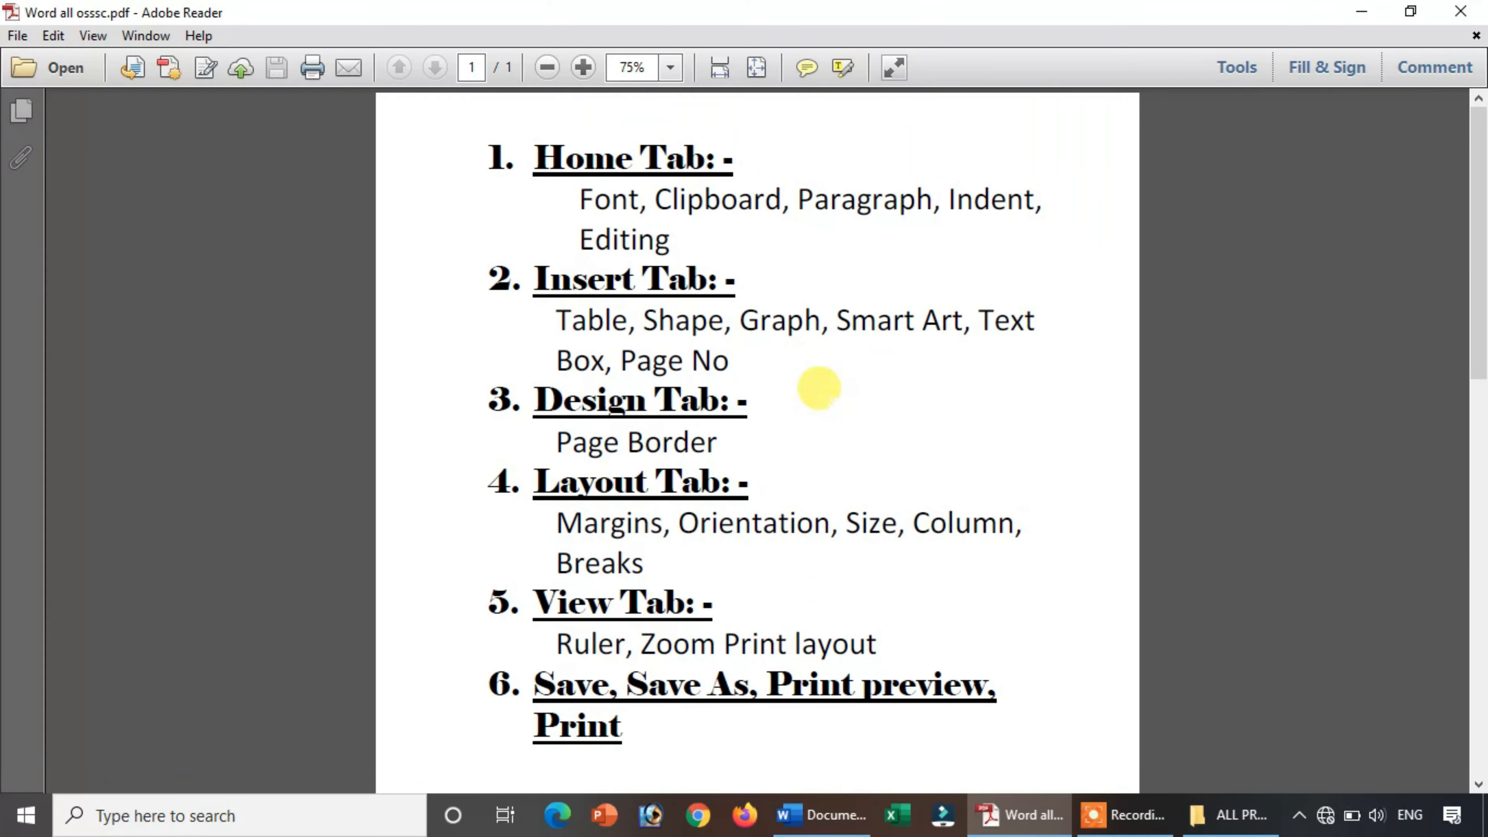
{"action": "left_click", "coordinate": [834, 815]}
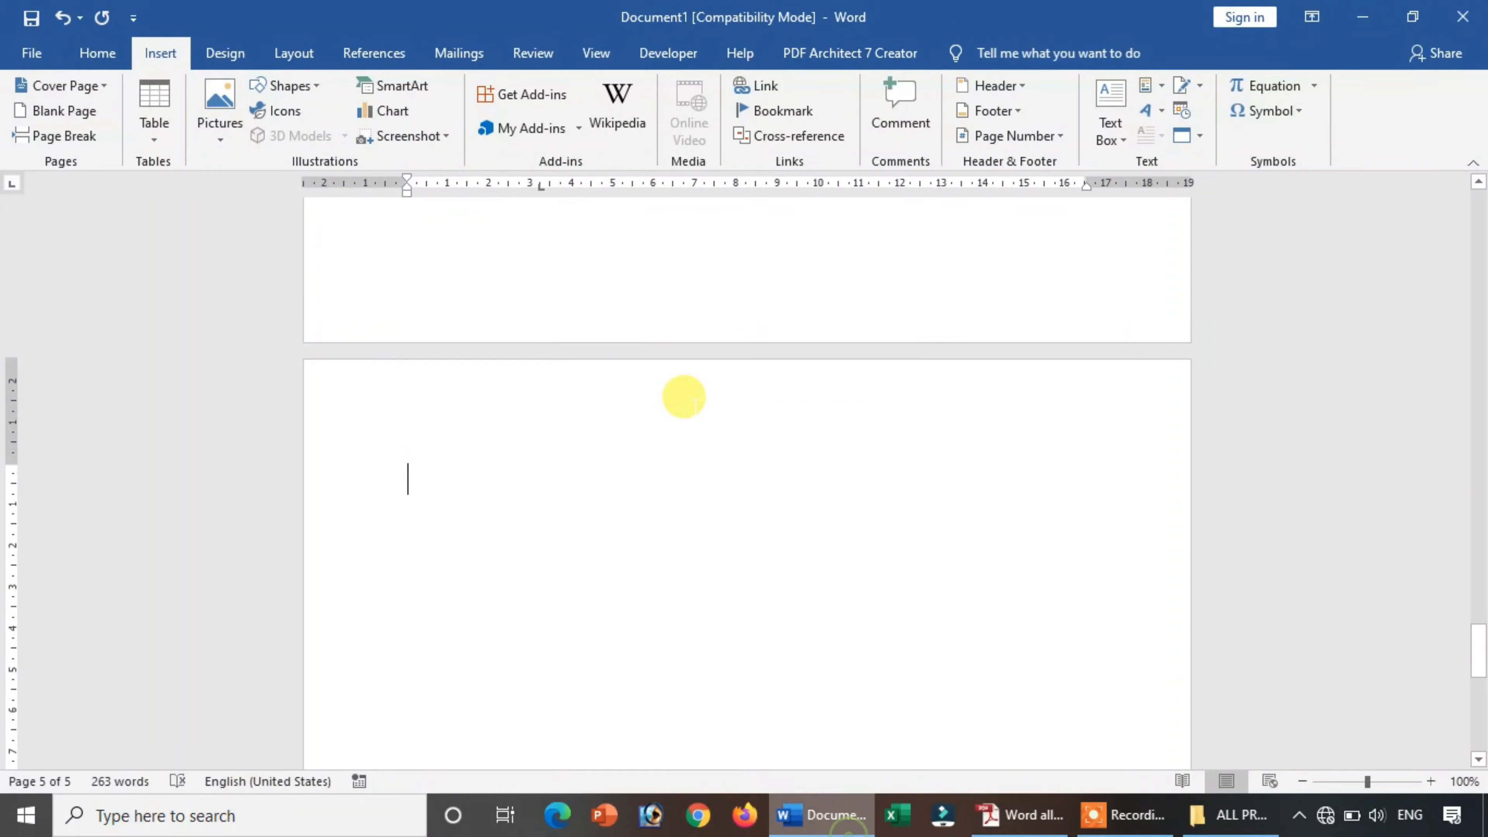
{"action": "left_click", "coordinate": [384, 112]}
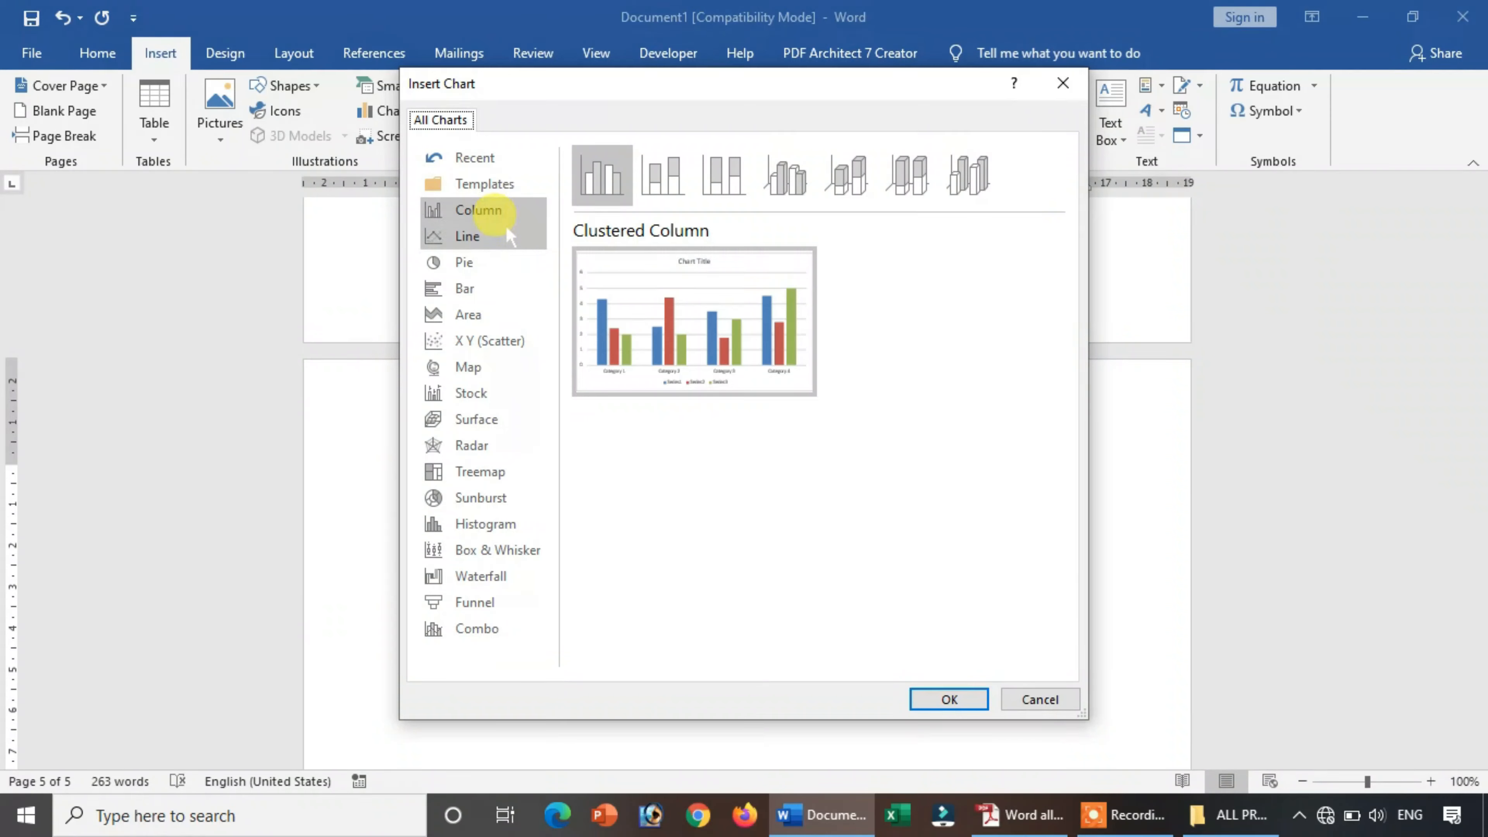
{"action": "mouse_move", "coordinate": [672, 352]}
{"action": "left_click", "coordinate": [1040, 699]}
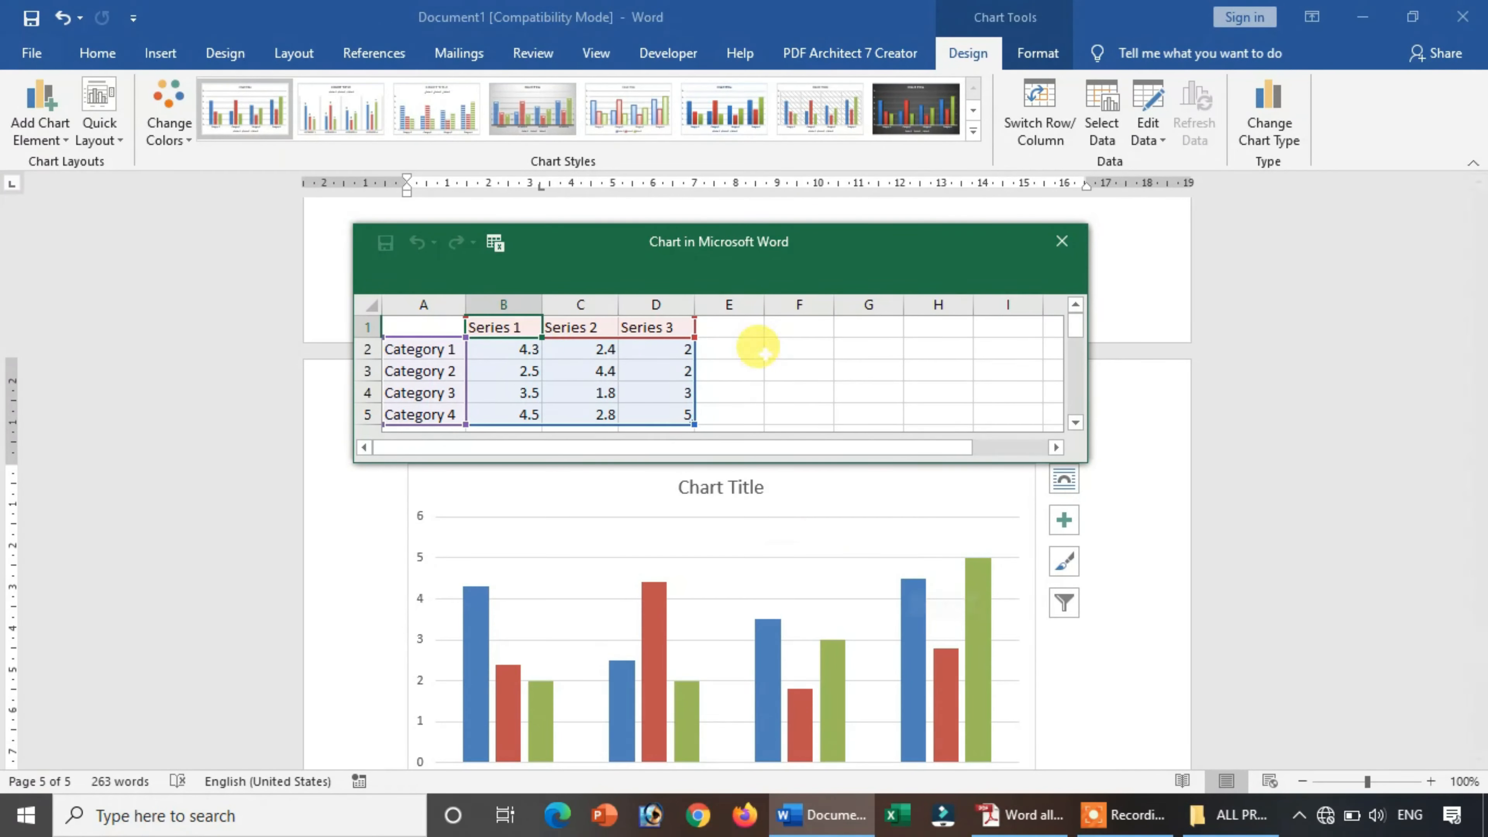
{"action": "left_click_drag", "start_coordinate": [832, 258], "coordinate": [1077, 223]}
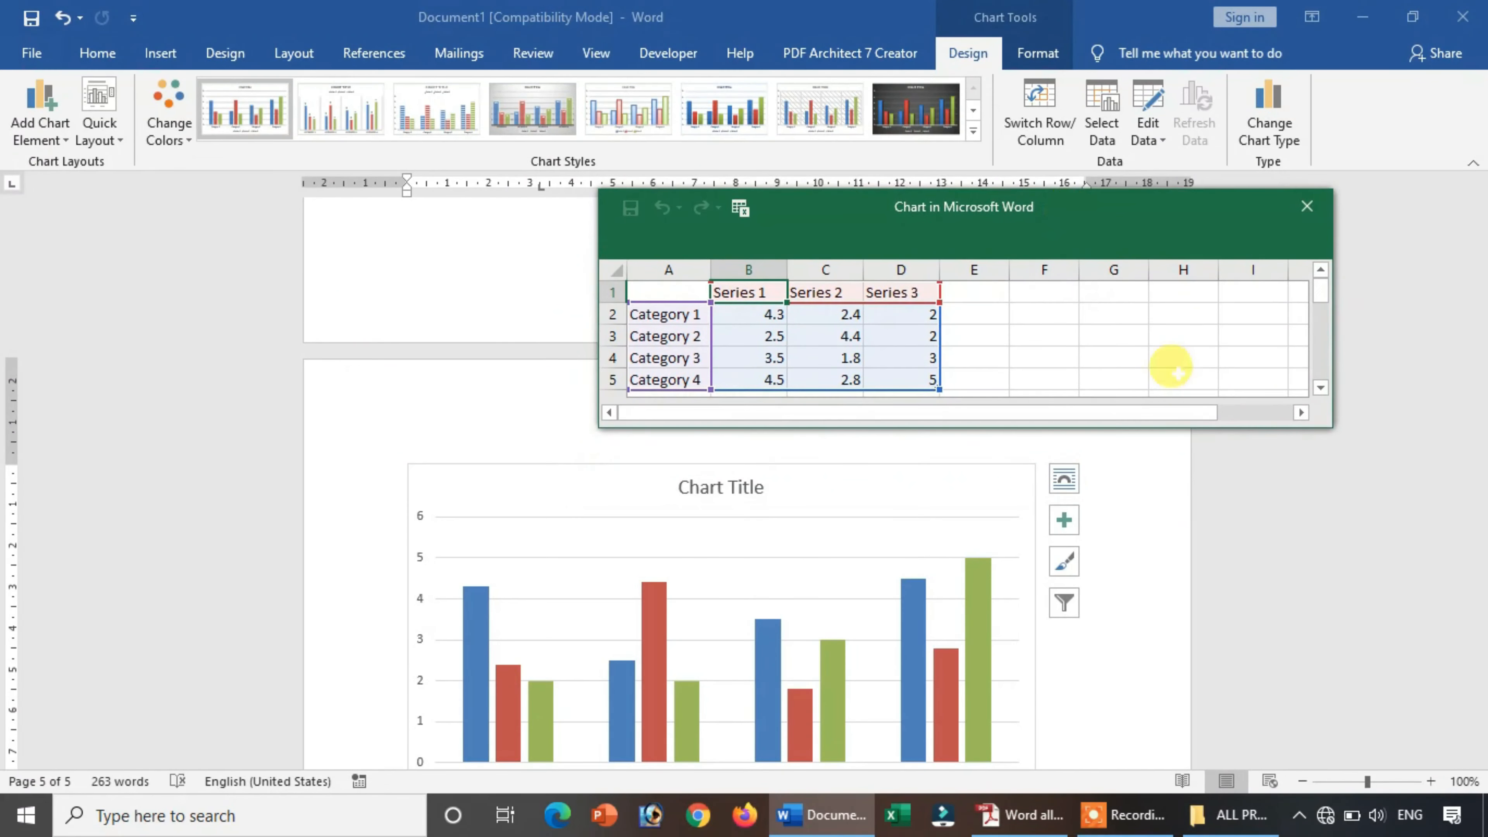
{"action": "left_click_drag", "start_coordinate": [1324, 311], "coordinate": [1325, 296]}
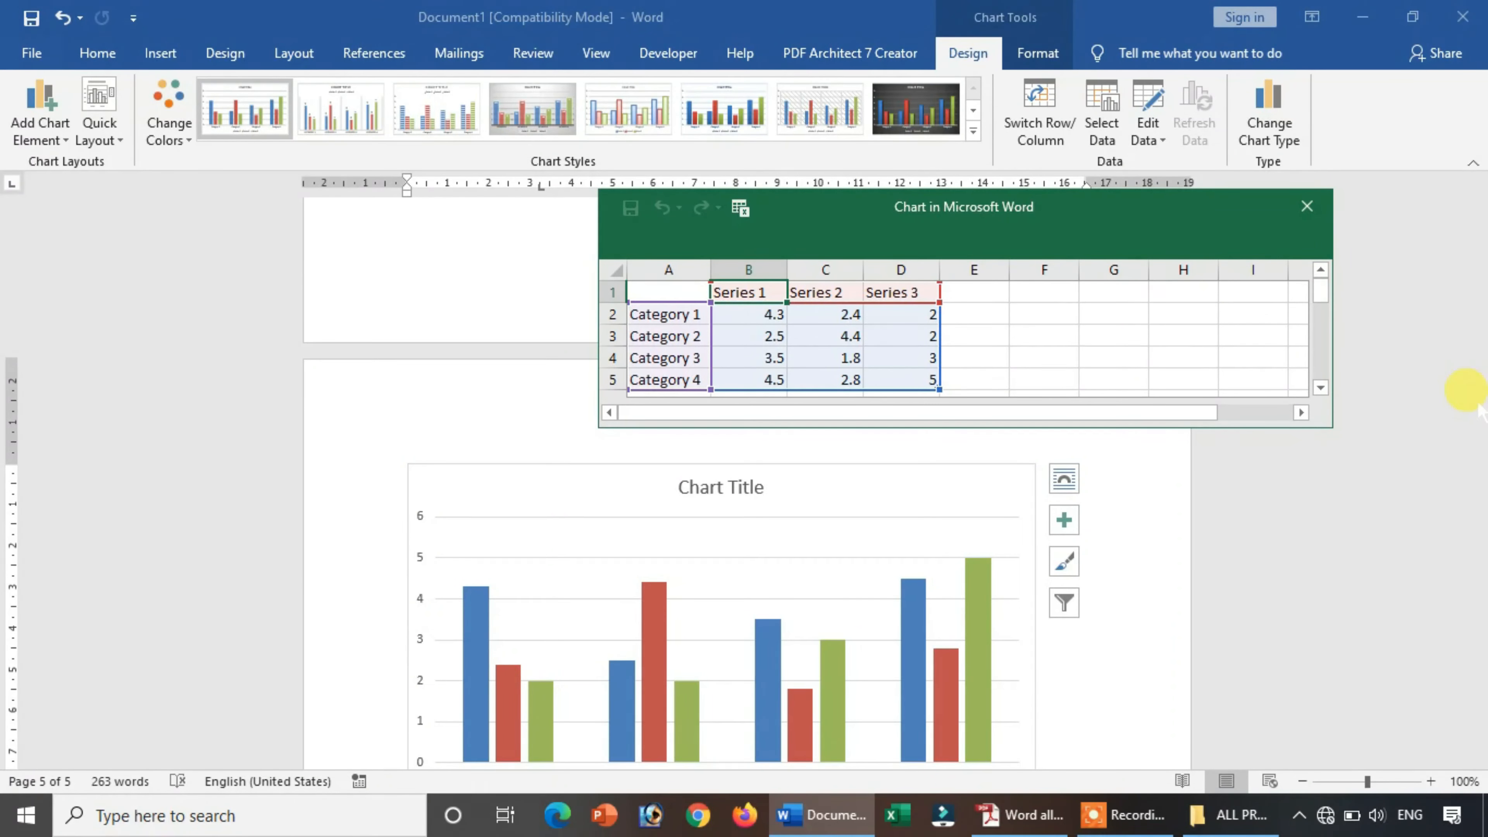
Step: Check the Category 1 and Category 2 cells in the chart's data sheet and close the sheet
{"action": "left_click", "coordinate": [674, 319]}
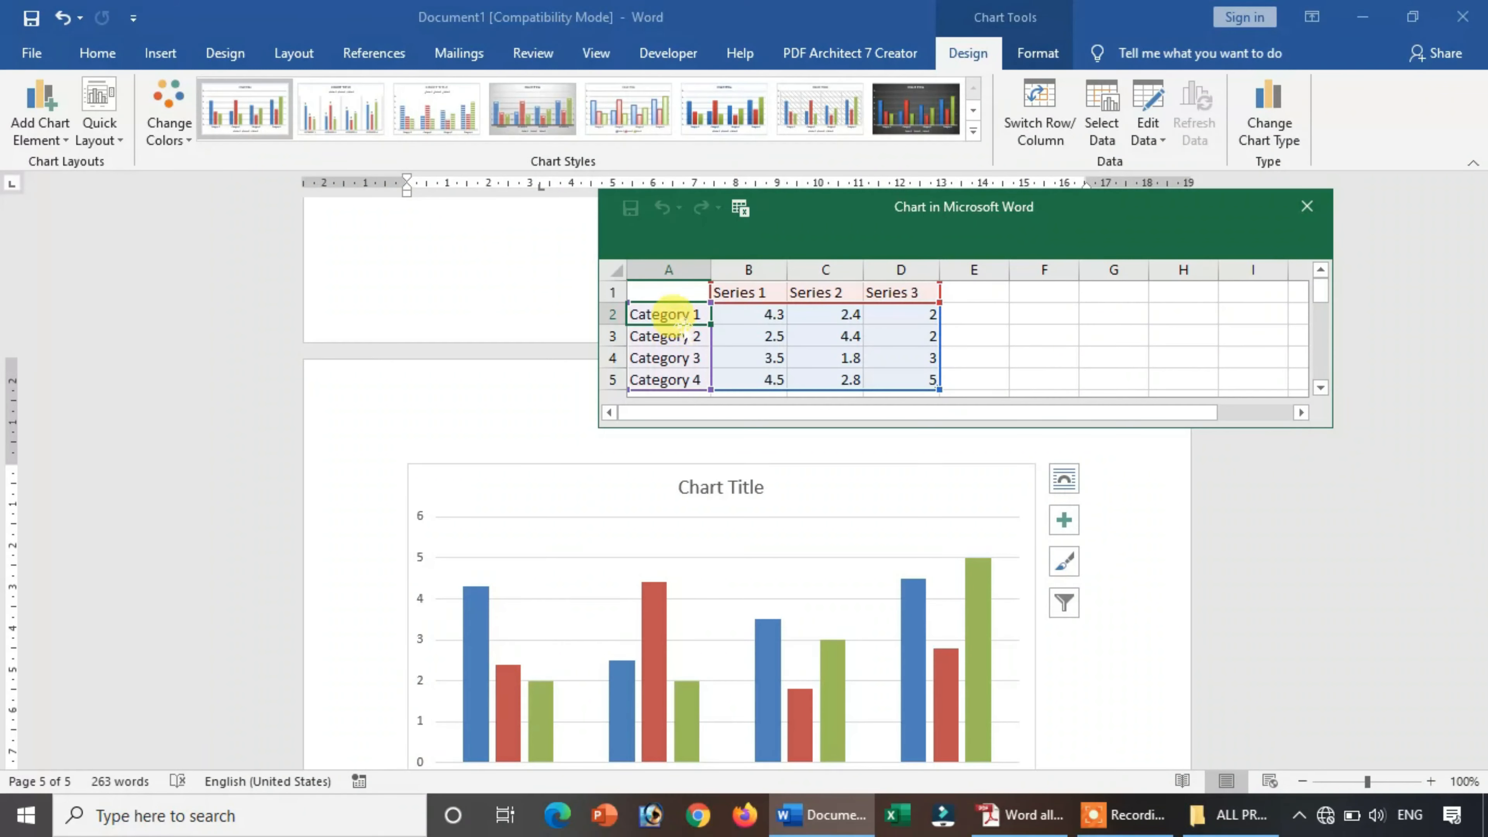
{"action": "left_click", "coordinate": [682, 340]}
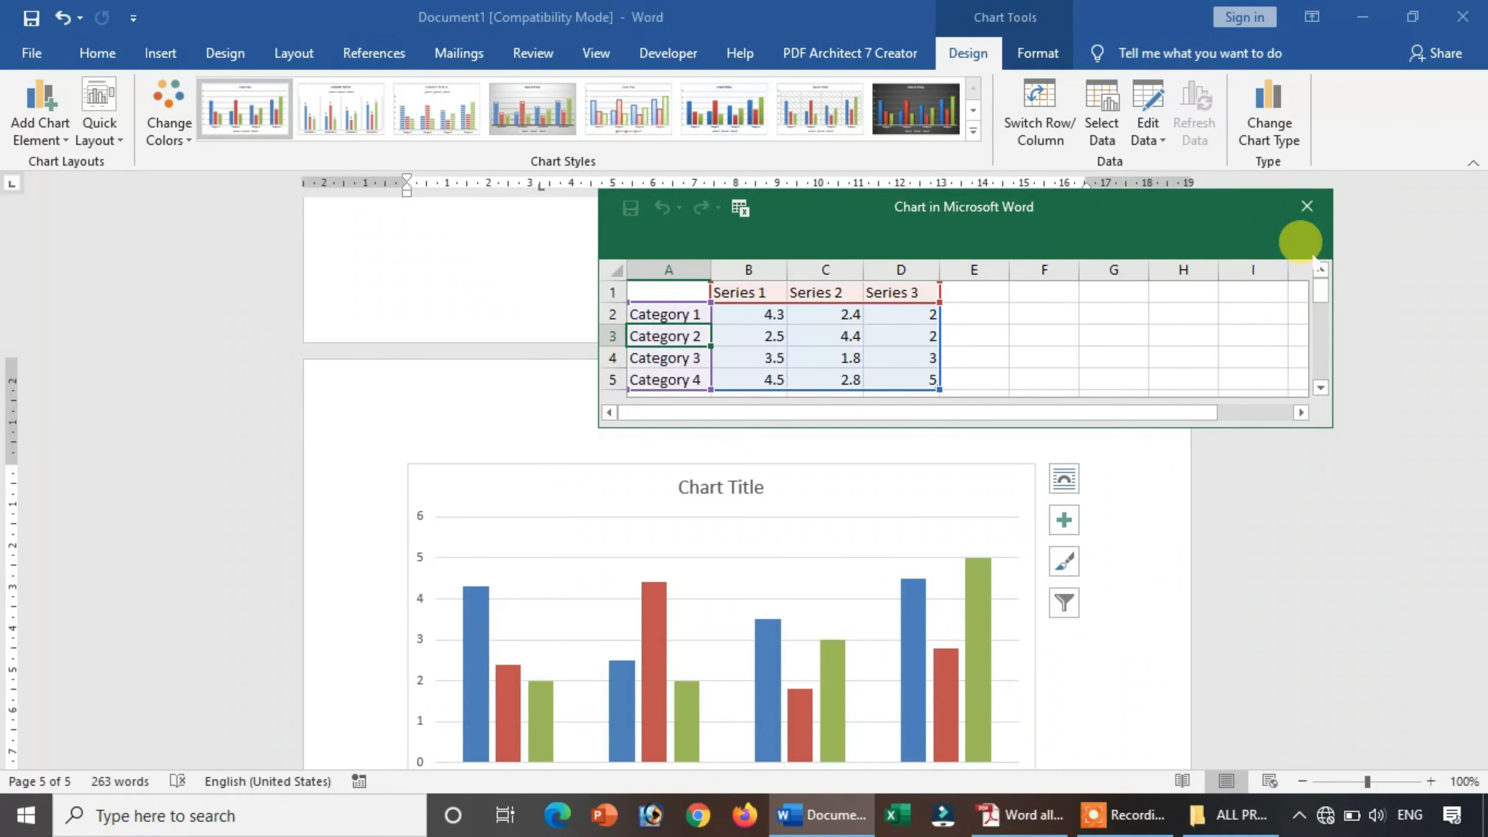
{"action": "left_click", "coordinate": [1306, 208]}
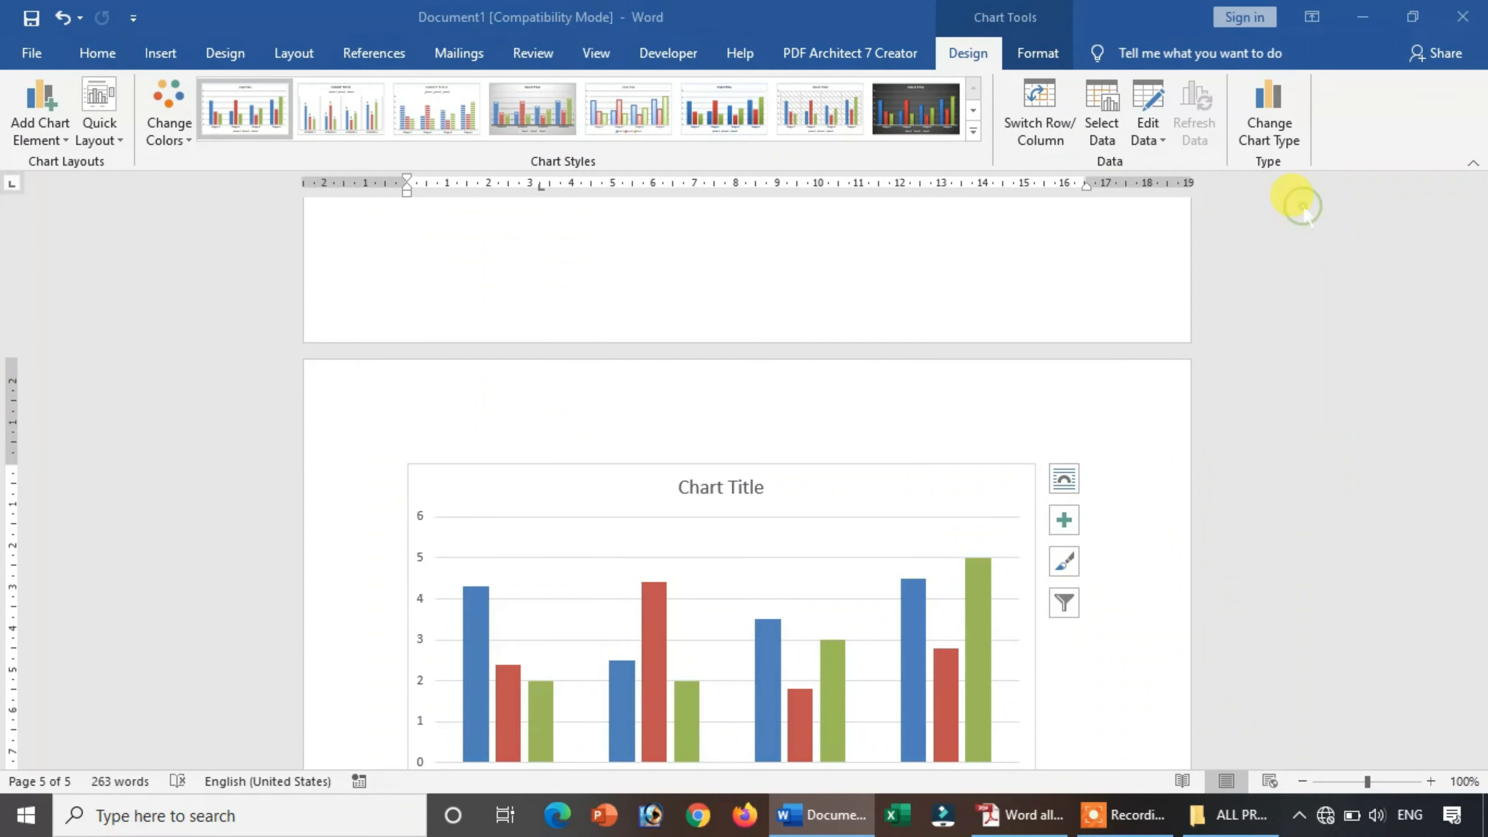
Step: Insert a page break after the chart on page 5 and place the cursor on the new blank page 6
{"action": "scroll", "coordinate": [1042, 702], "scroll_direction": "down", "scroll_amount": 2}
{"action": "left_click", "coordinate": [1183, 713]}
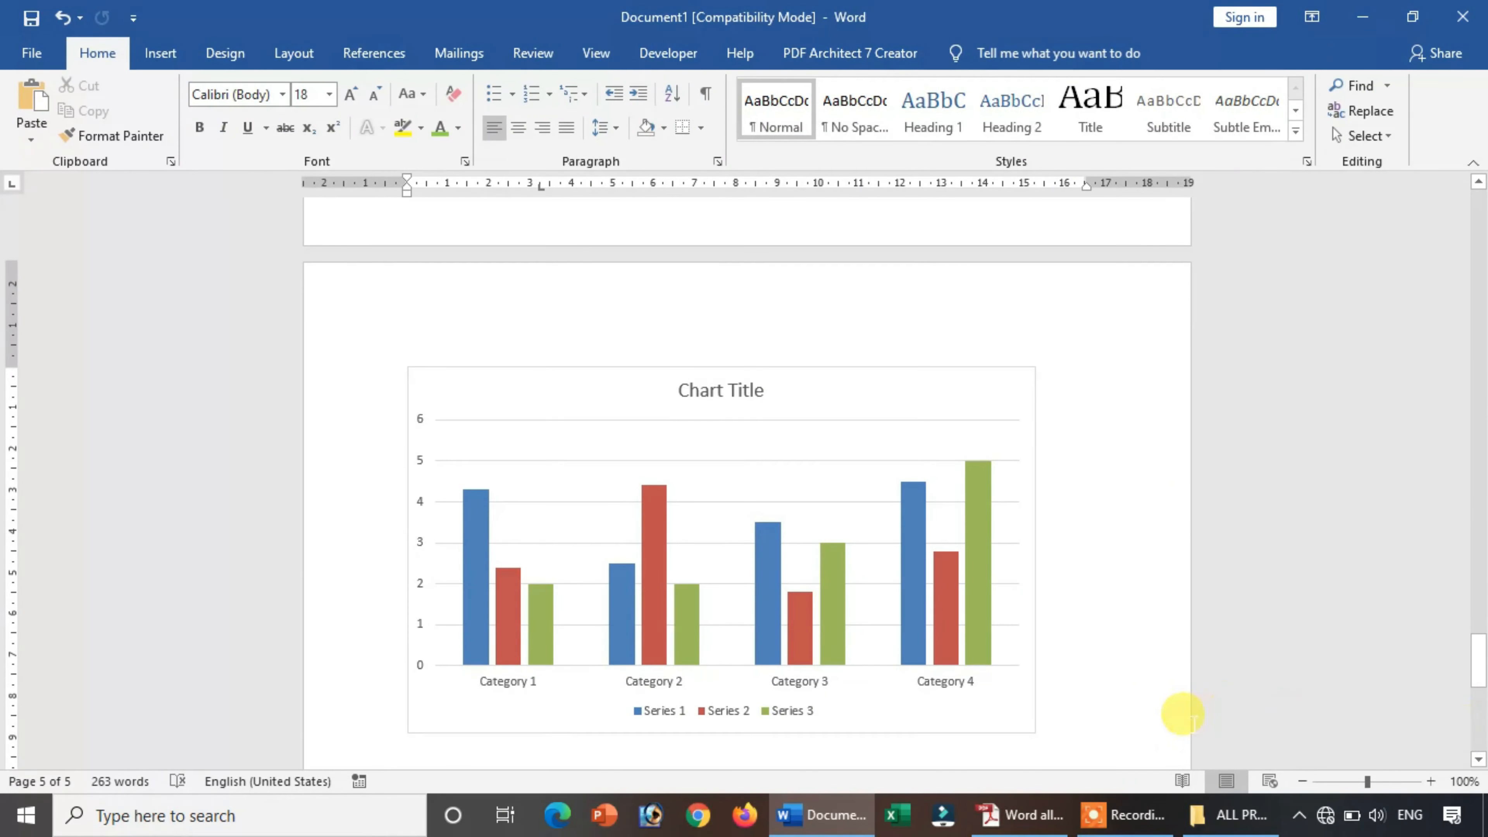
{"action": "key", "text": "ctrl+Return"}
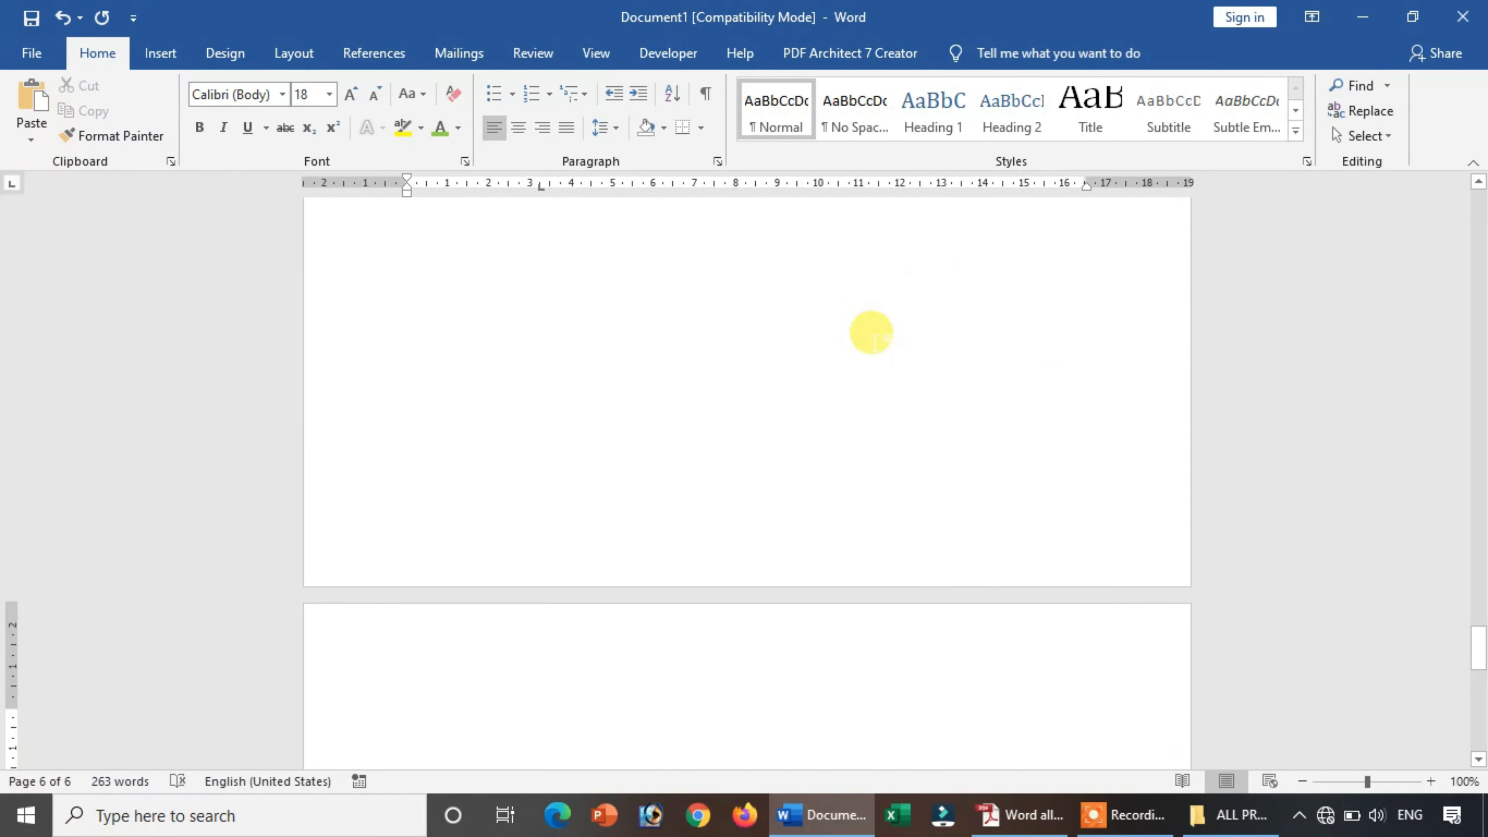
{"action": "left_click", "coordinate": [851, 315]}
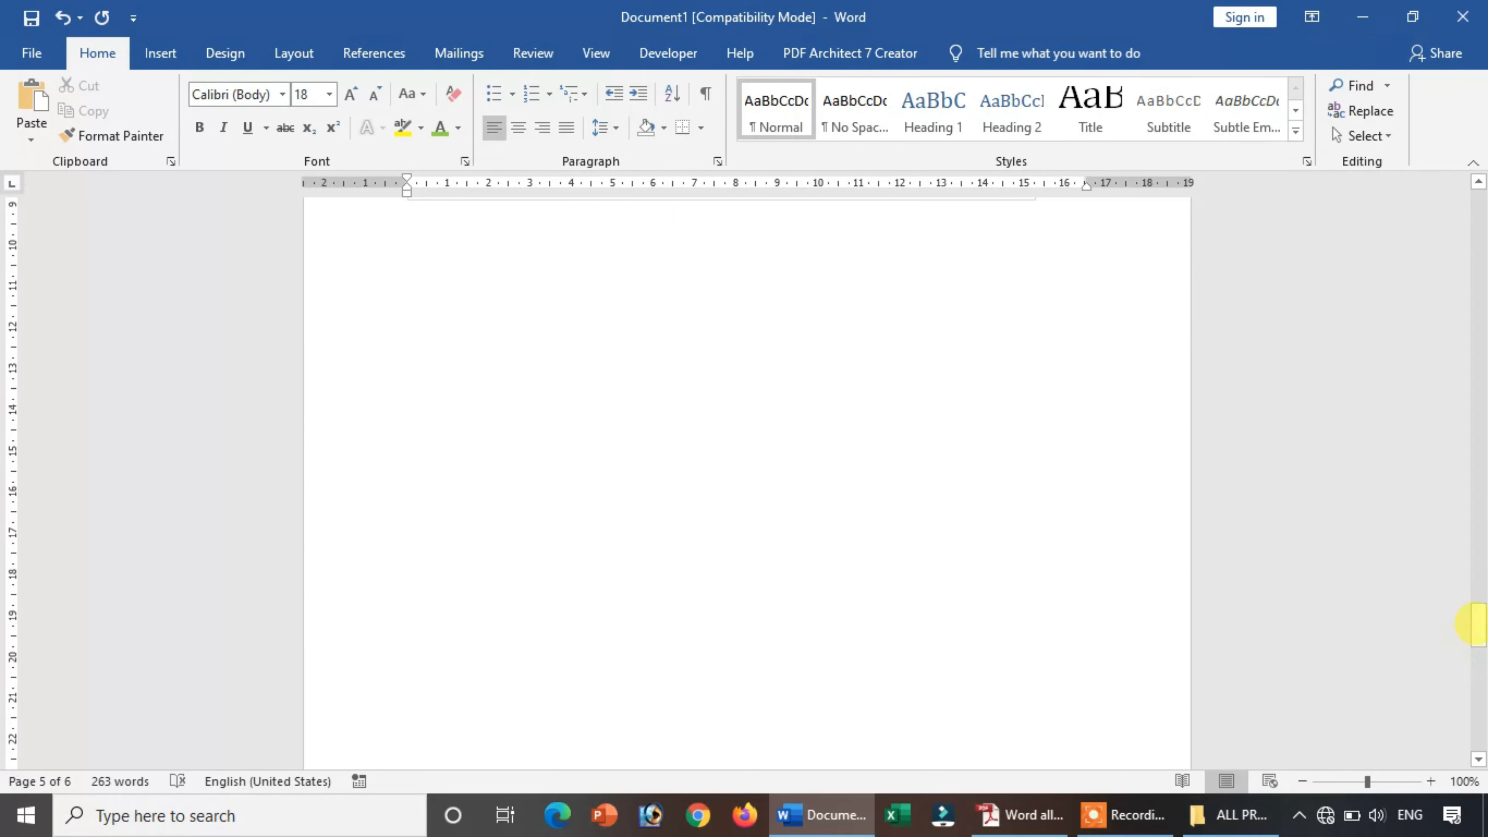
{"action": "left_click_drag", "start_coordinate": [1474, 594], "coordinate": [1473, 661]}
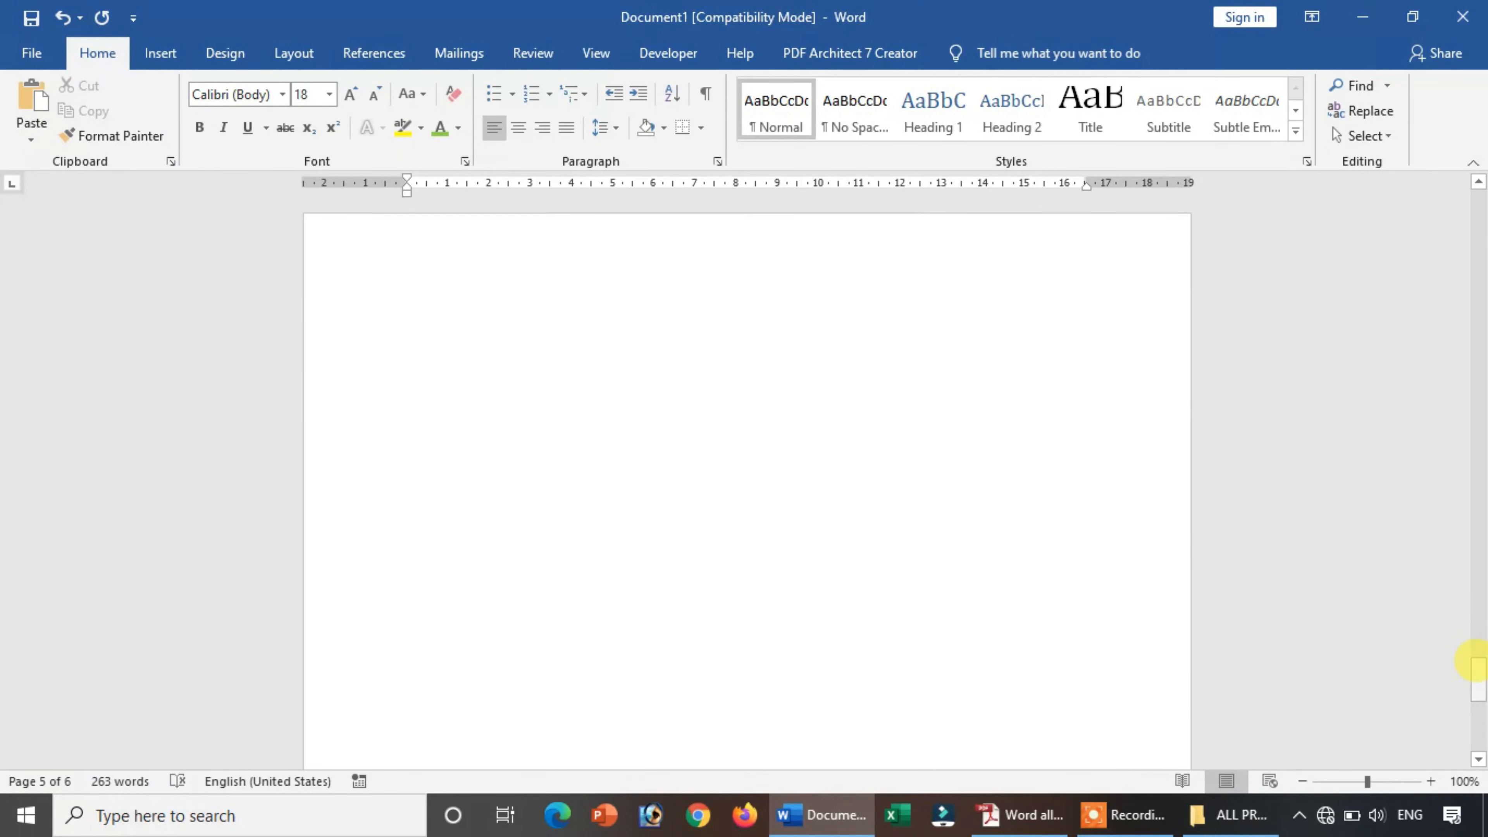
{"action": "left_click", "coordinate": [661, 419]}
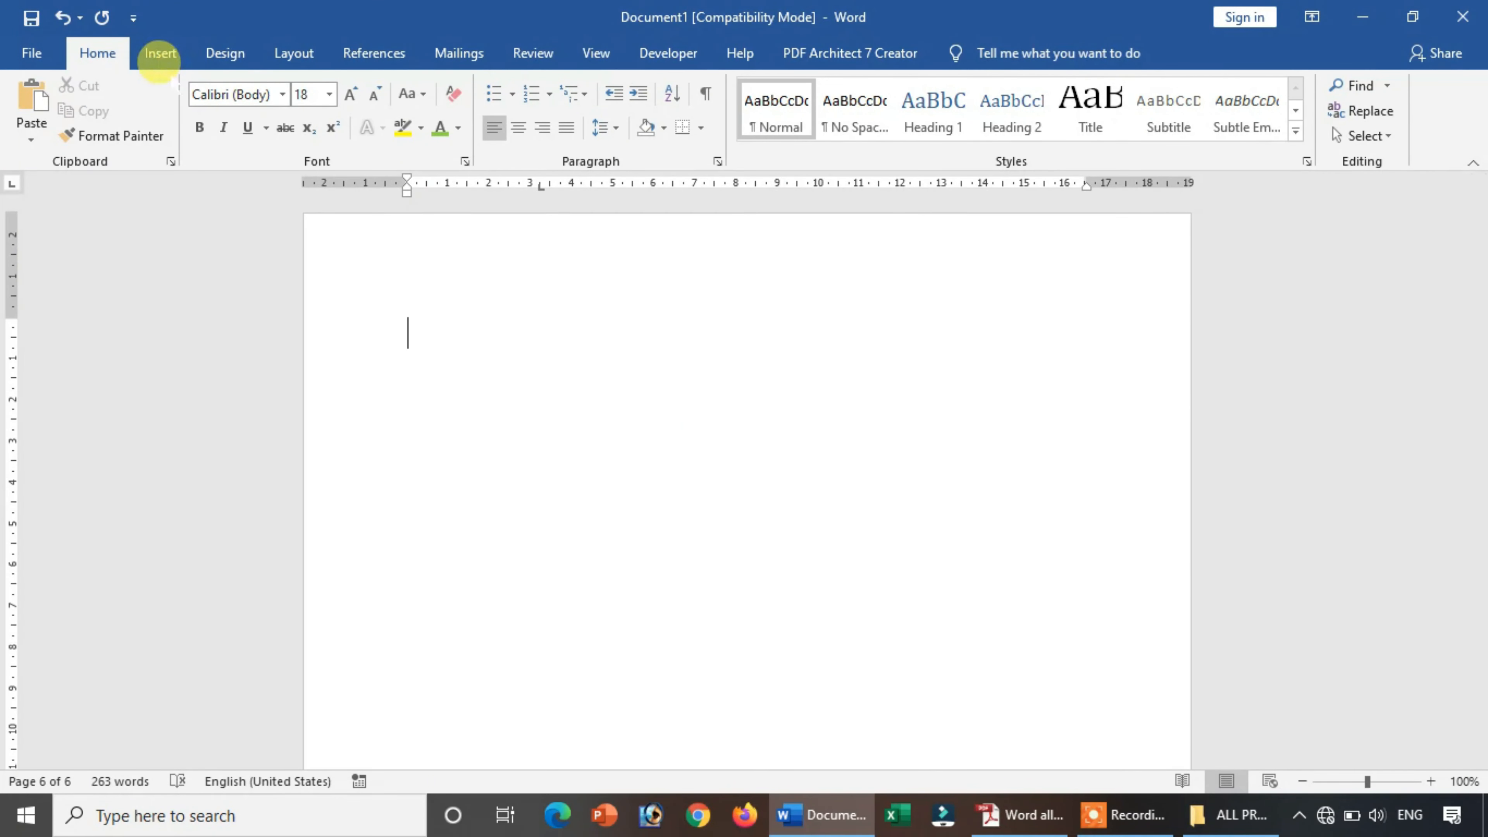
Step: Insert a Text Cycle SmartArt graphic from the Cycle category on page 6
{"action": "left_click", "coordinate": [155, 53]}
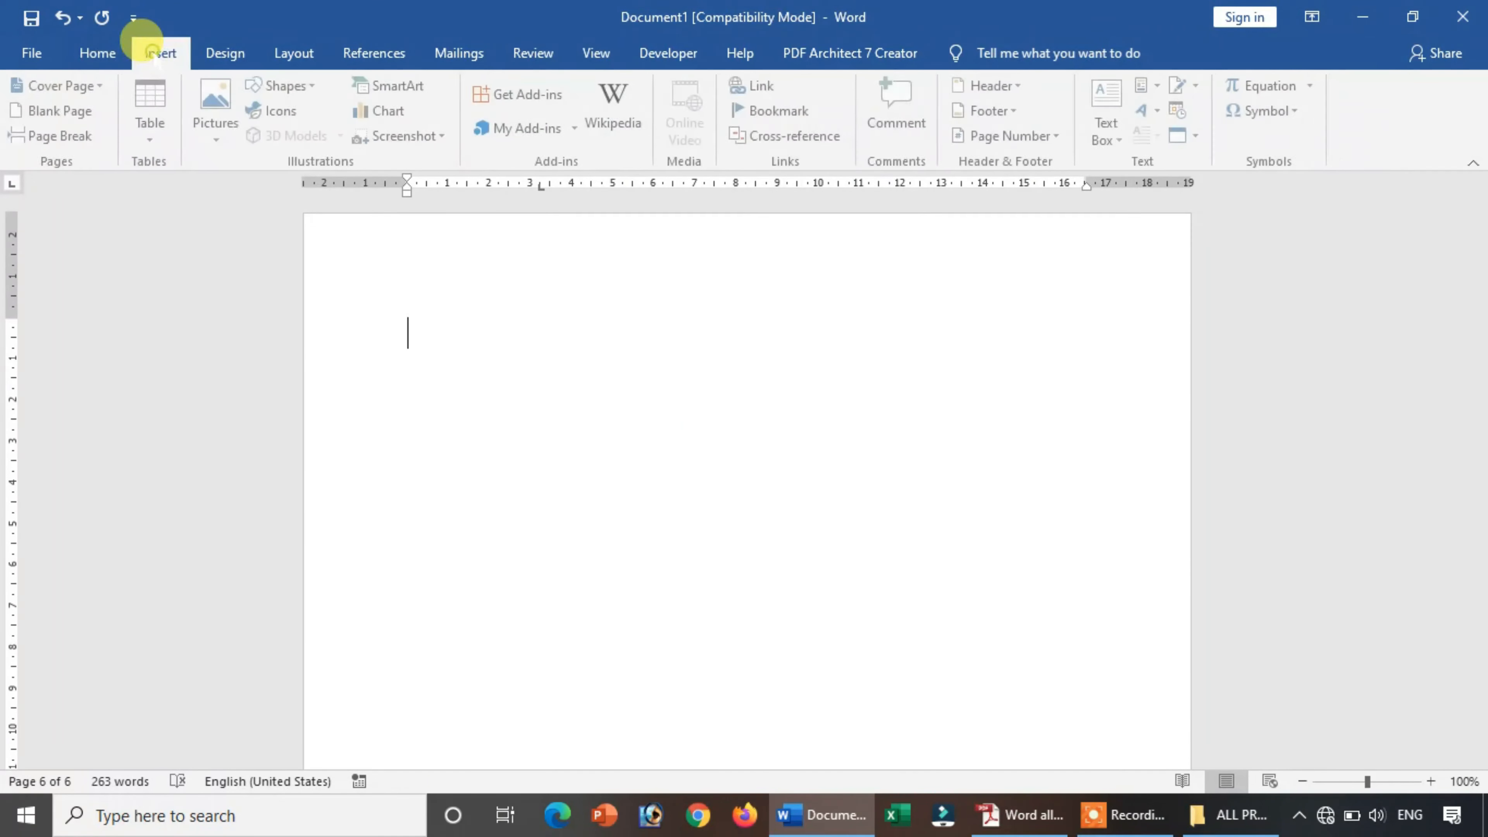
{"action": "left_click", "coordinate": [427, 88]}
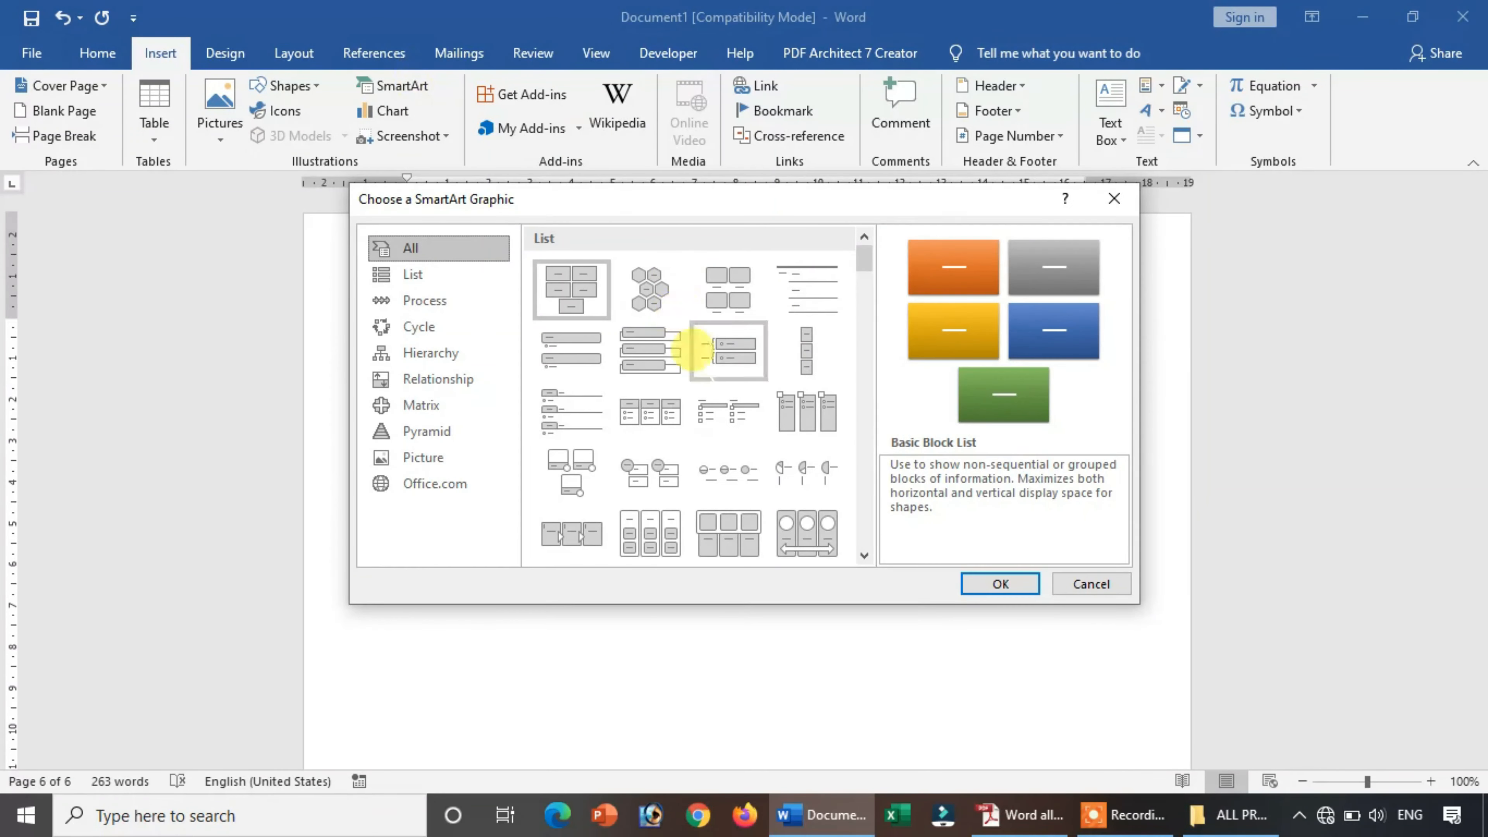
{"action": "left_click_drag", "start_coordinate": [849, 261], "coordinate": [866, 232]}
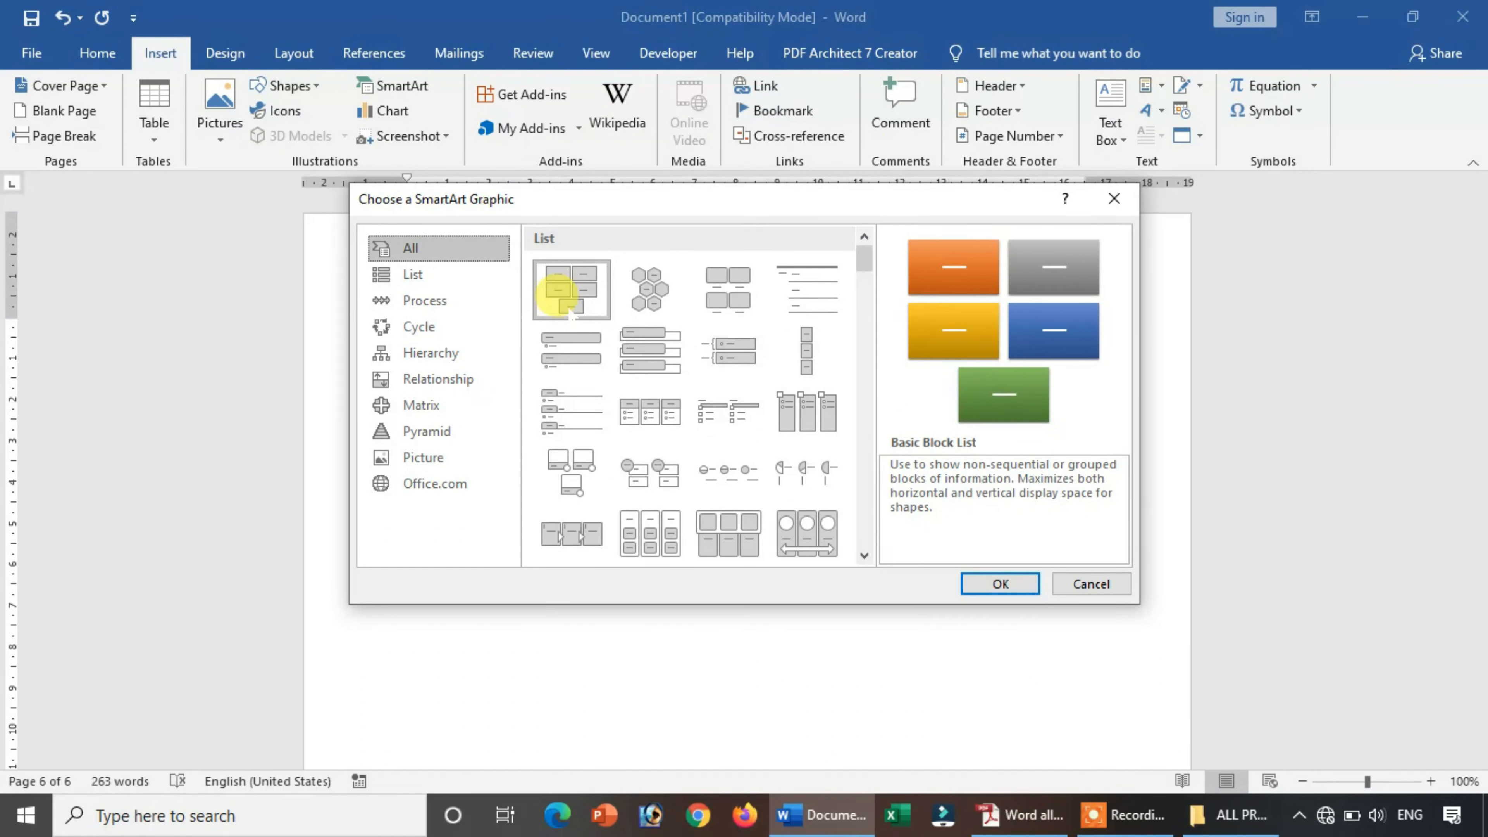
{"action": "left_click_drag", "start_coordinate": [862, 252], "coordinate": [871, 411]}
{"action": "left_click", "coordinate": [424, 326]}
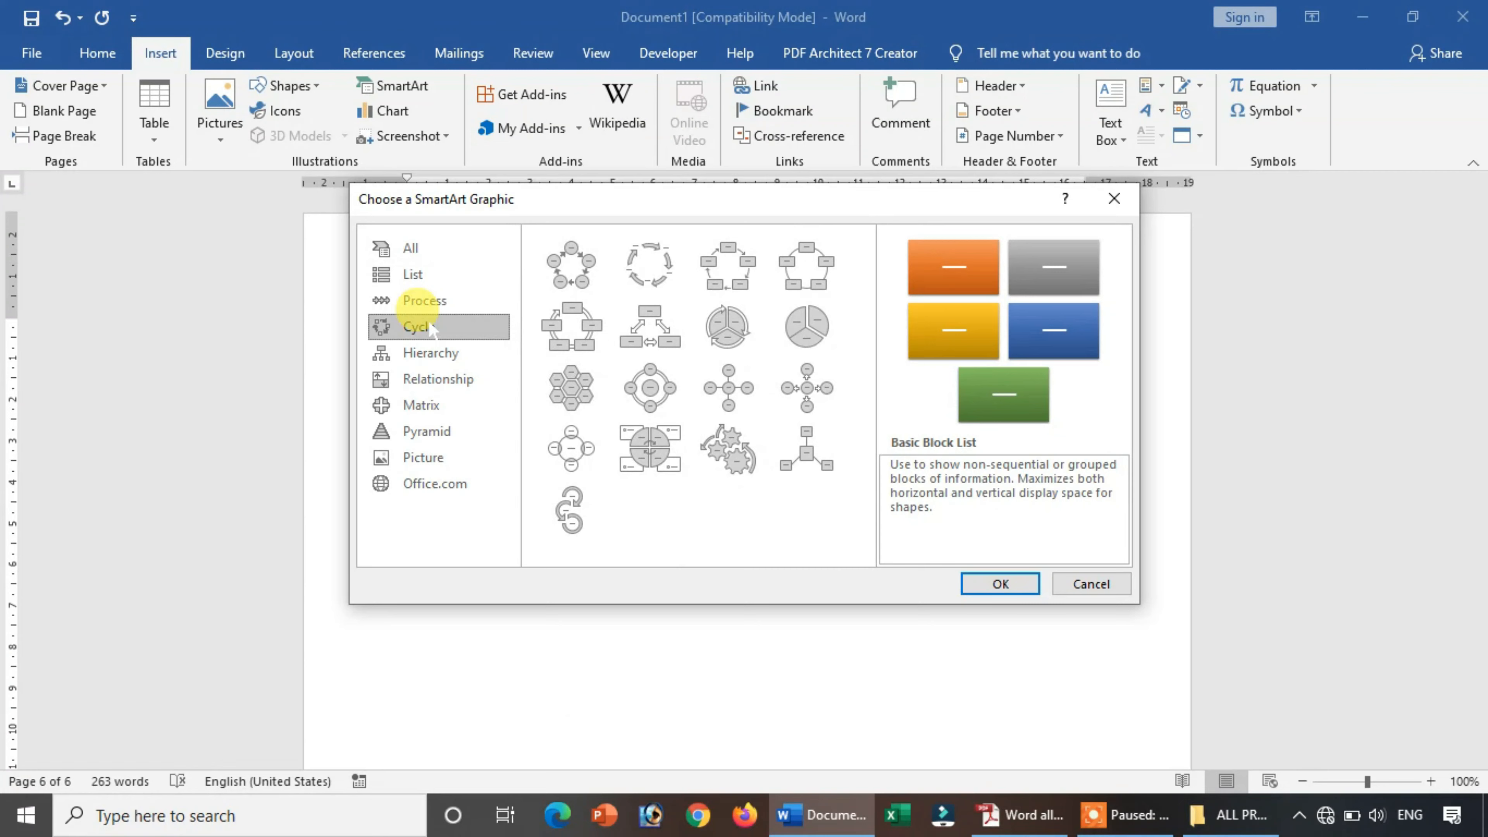
{"action": "left_click", "coordinate": [649, 246]}
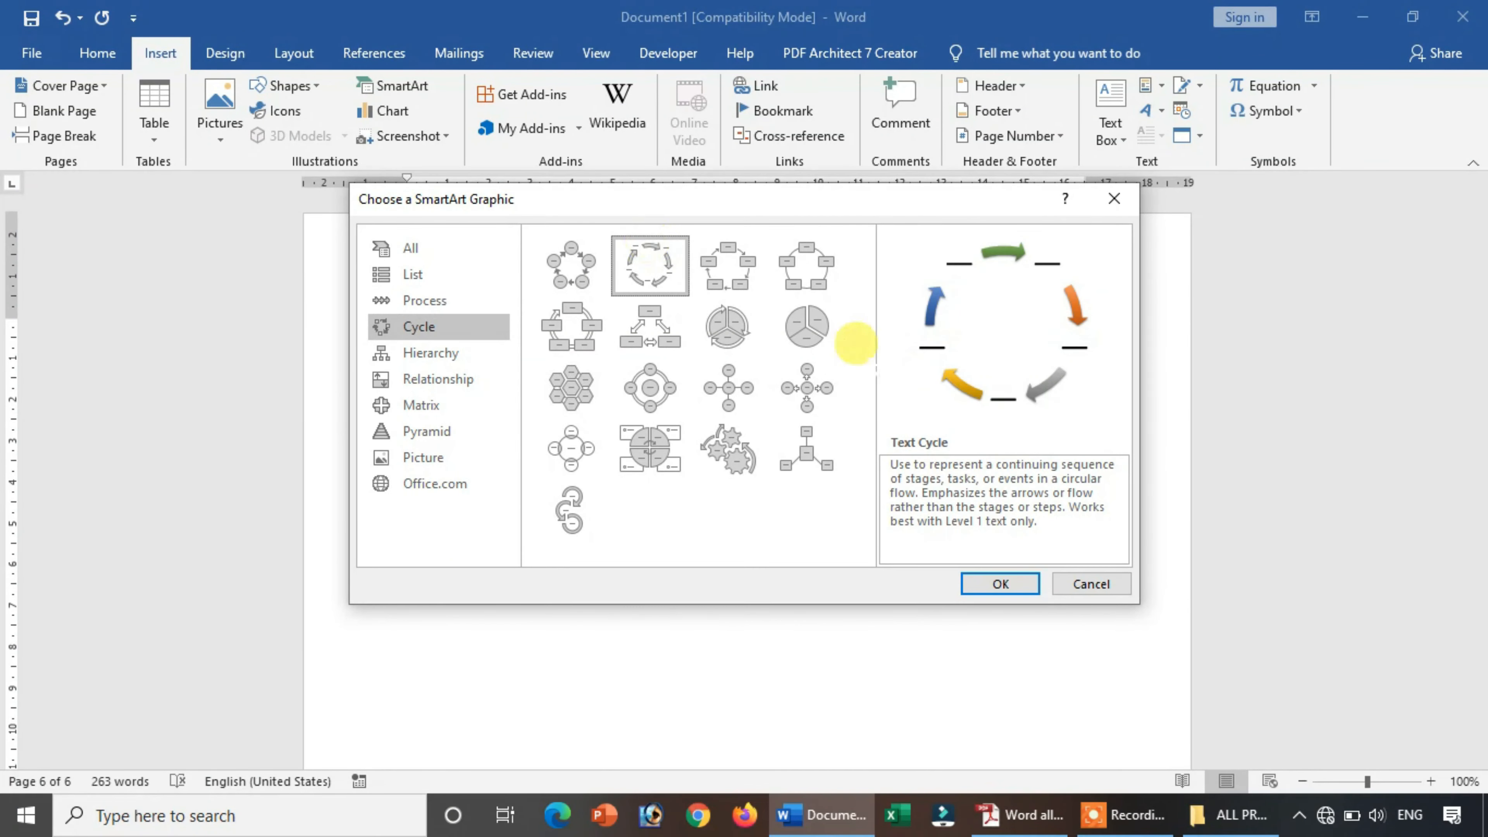
{"action": "left_click", "coordinate": [1001, 584]}
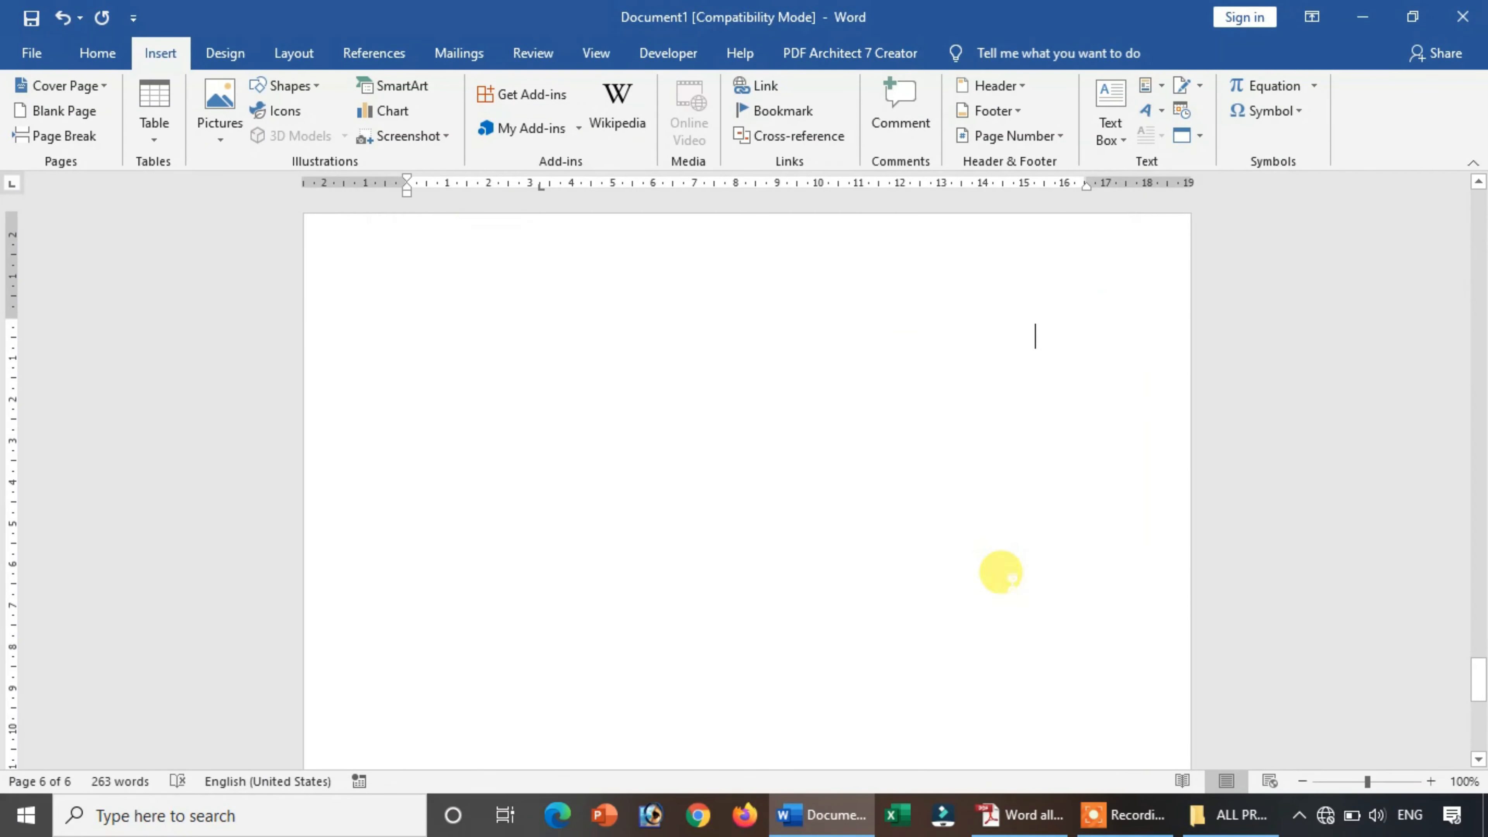
Step: Label the first two text placeholders of the cycle graphic MOn and tue
{"action": "type", "text": "MOn"}
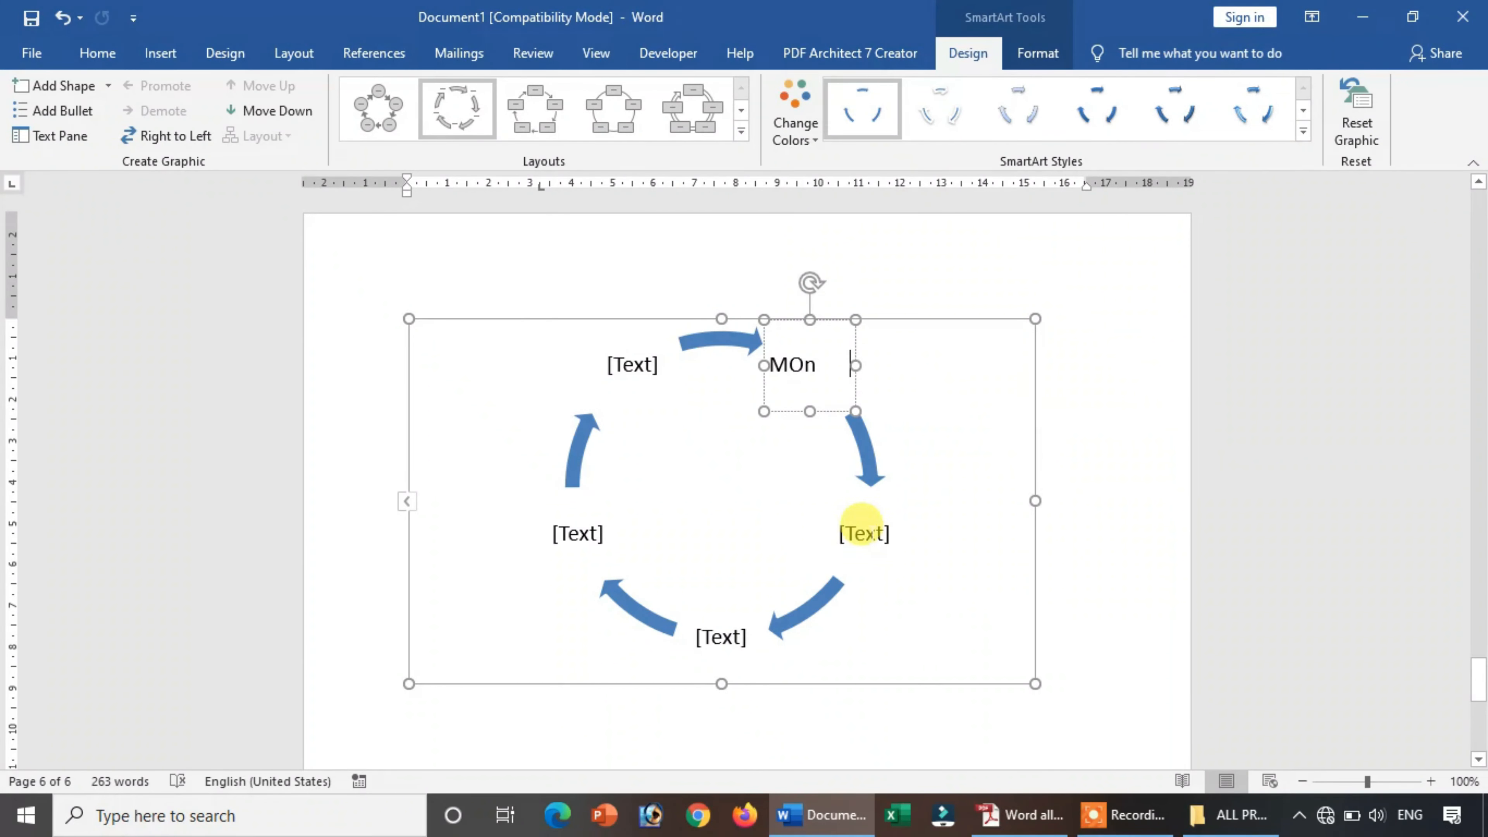
{"action": "left_click", "coordinate": [858, 533]}
{"action": "type", "text": "tue"}
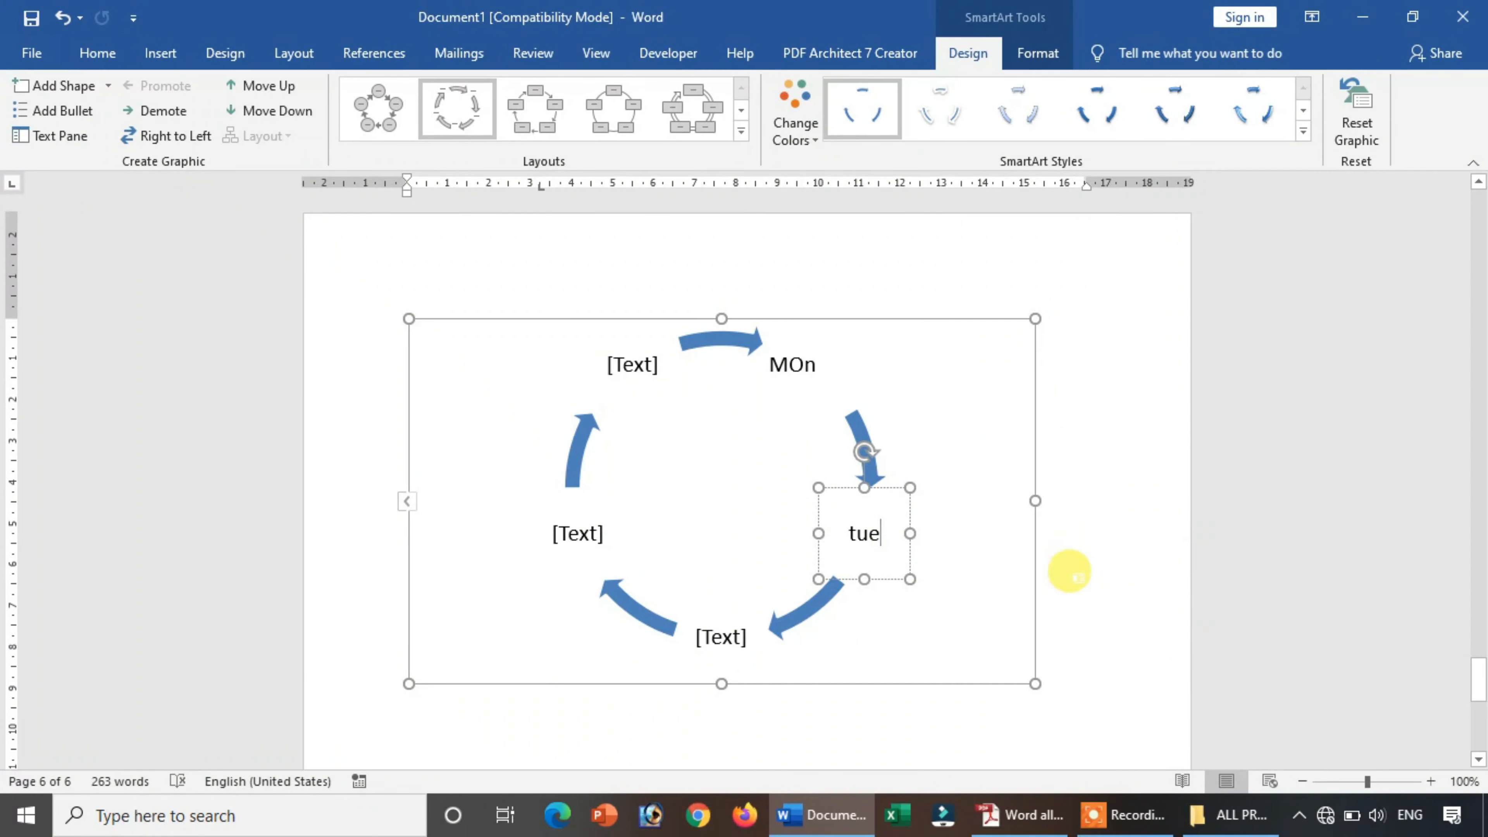
Step: Insert a page break after the SmartArt graphic to start a blank page 7
{"action": "left_click", "coordinate": [1073, 573]}
{"action": "key", "text": "ctrl+Return"}
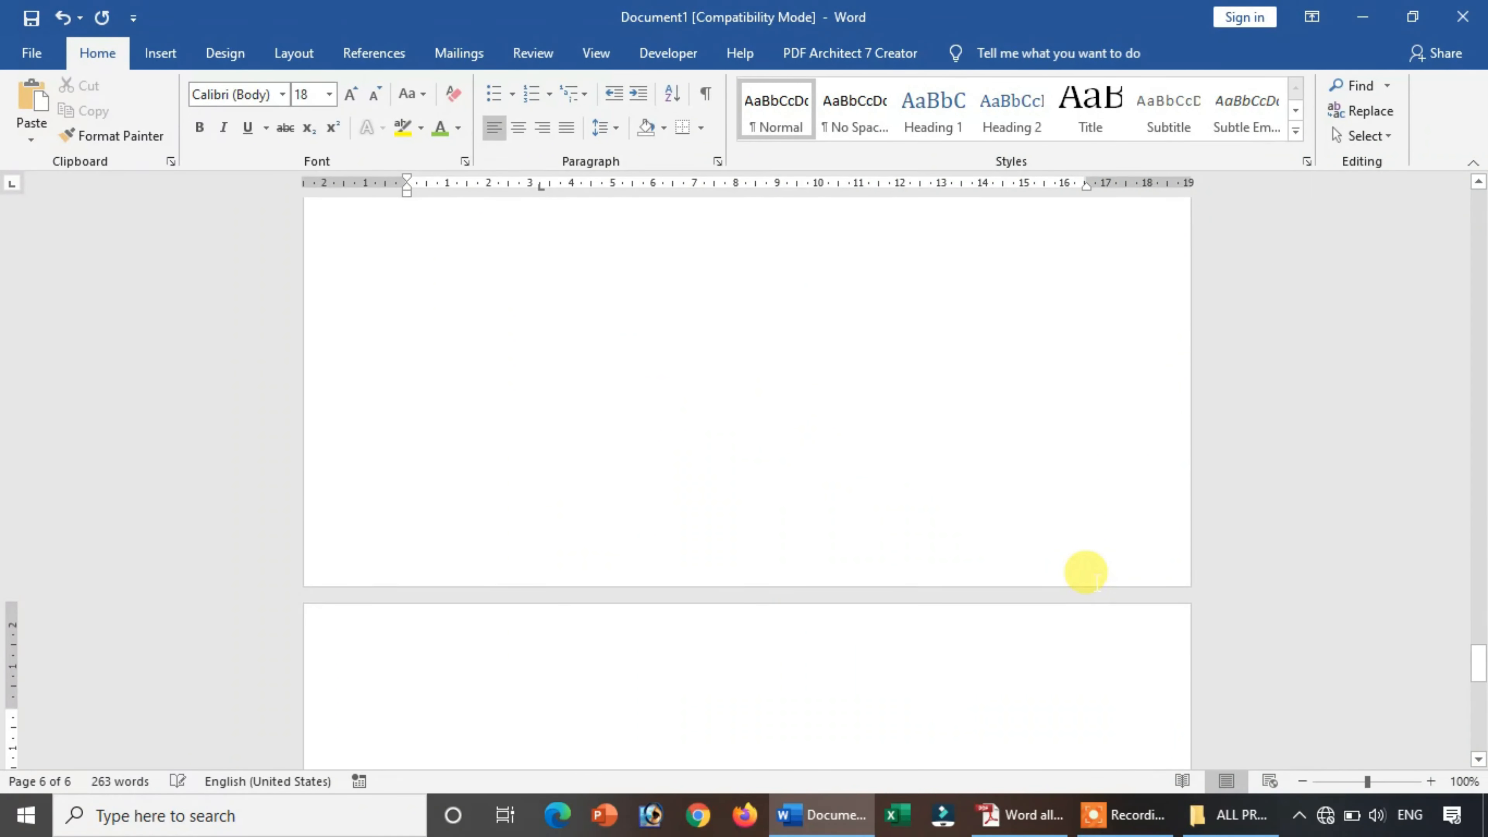
{"action": "left_click_drag", "start_coordinate": [1477, 652], "coordinate": [1475, 676]}
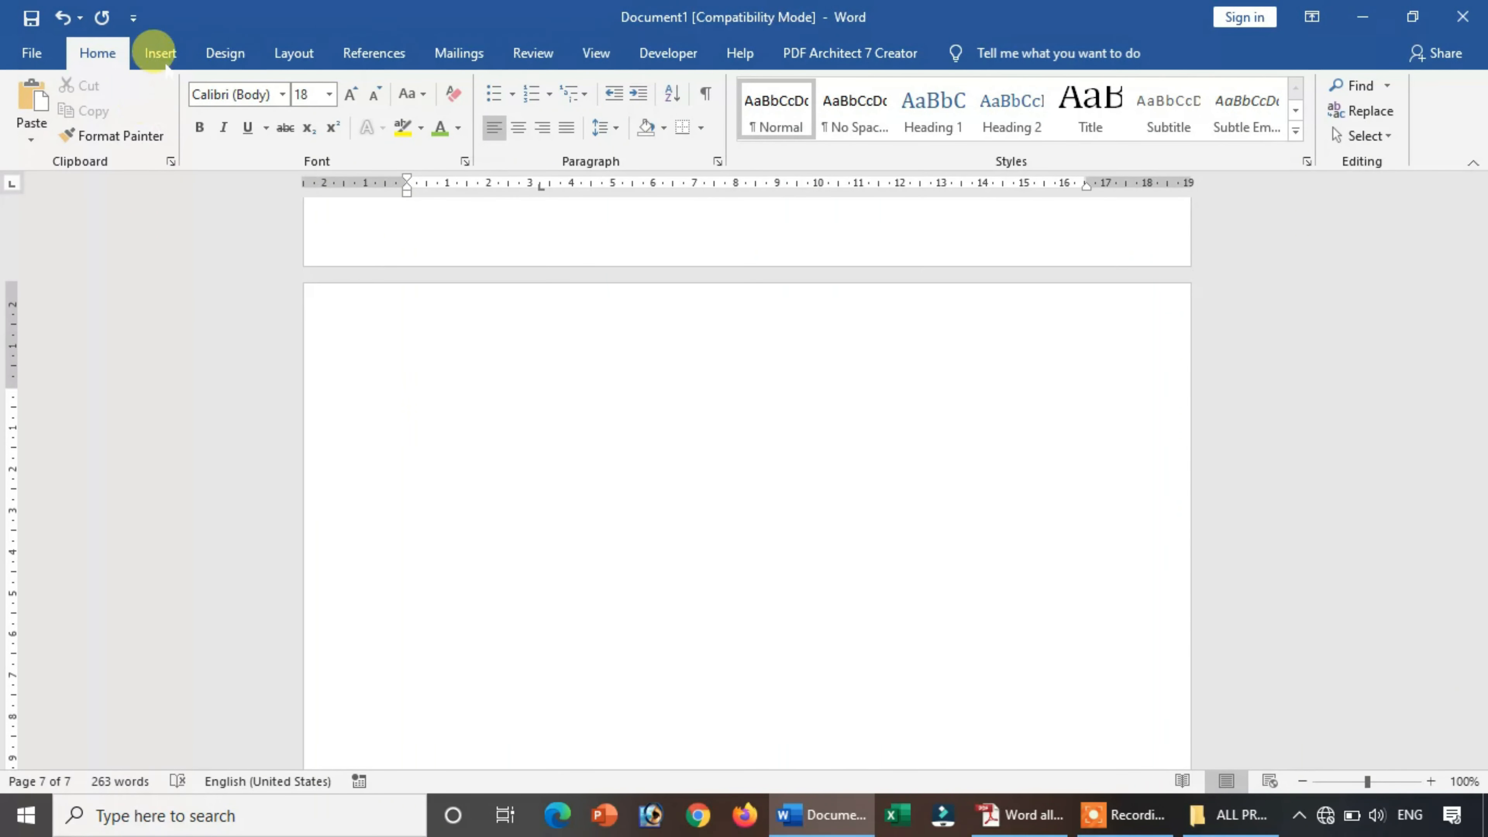
Step: Insert a text box about 2.89 cm wide and 2.72 cm high at page 7's upper right and replace its placeholder text with jnKfsjfas
{"action": "left_click", "coordinate": [160, 54]}
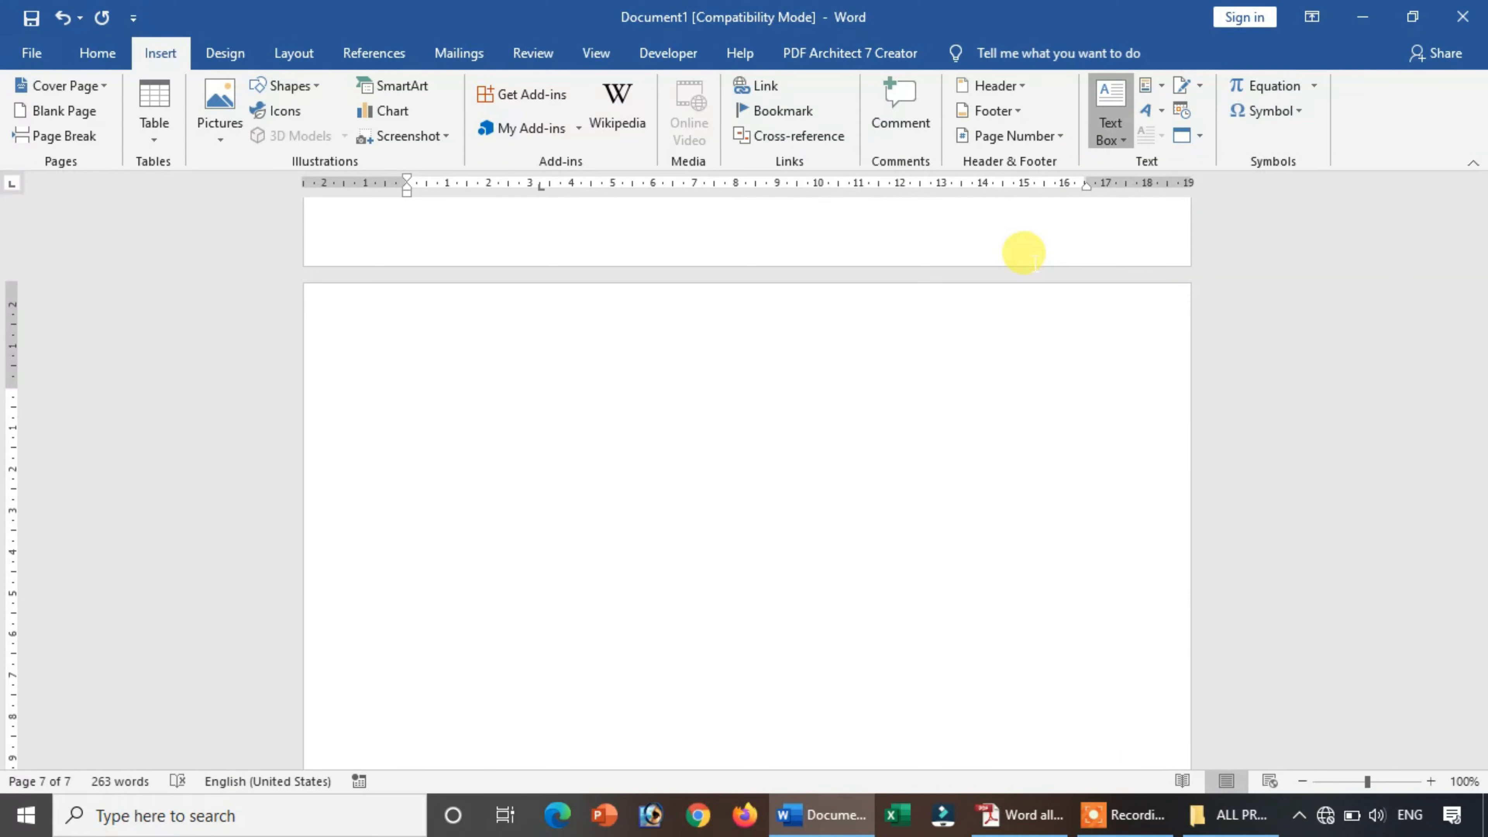
{"action": "left_click", "coordinate": [1078, 233]}
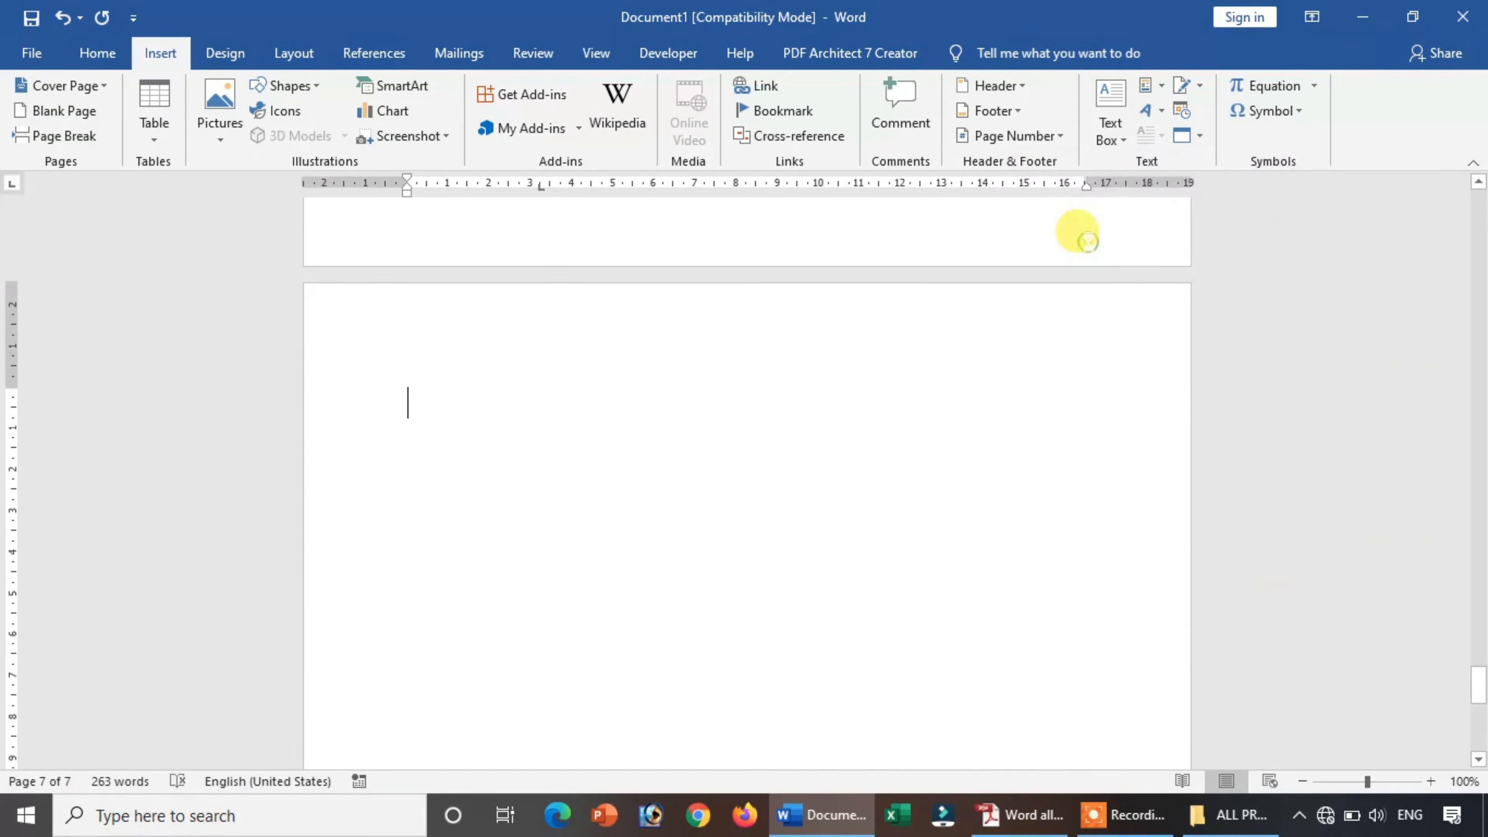
{"action": "left_click_drag", "start_coordinate": [808, 405], "coordinate": [1063, 325]}
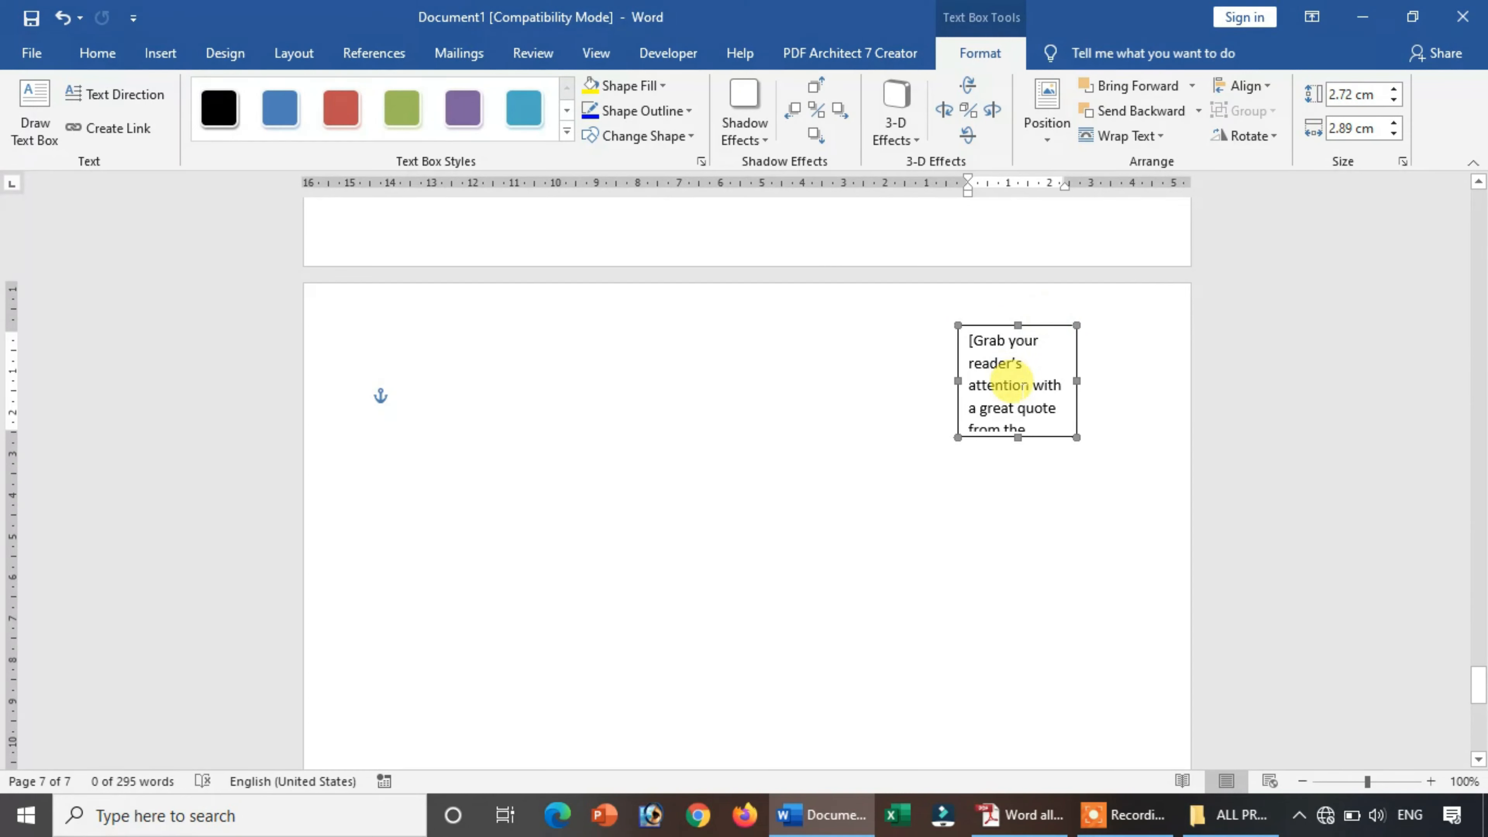
{"action": "triple_click", "coordinate": [1023, 391]}
{"action": "type", "text": "jnKfsjfas"}
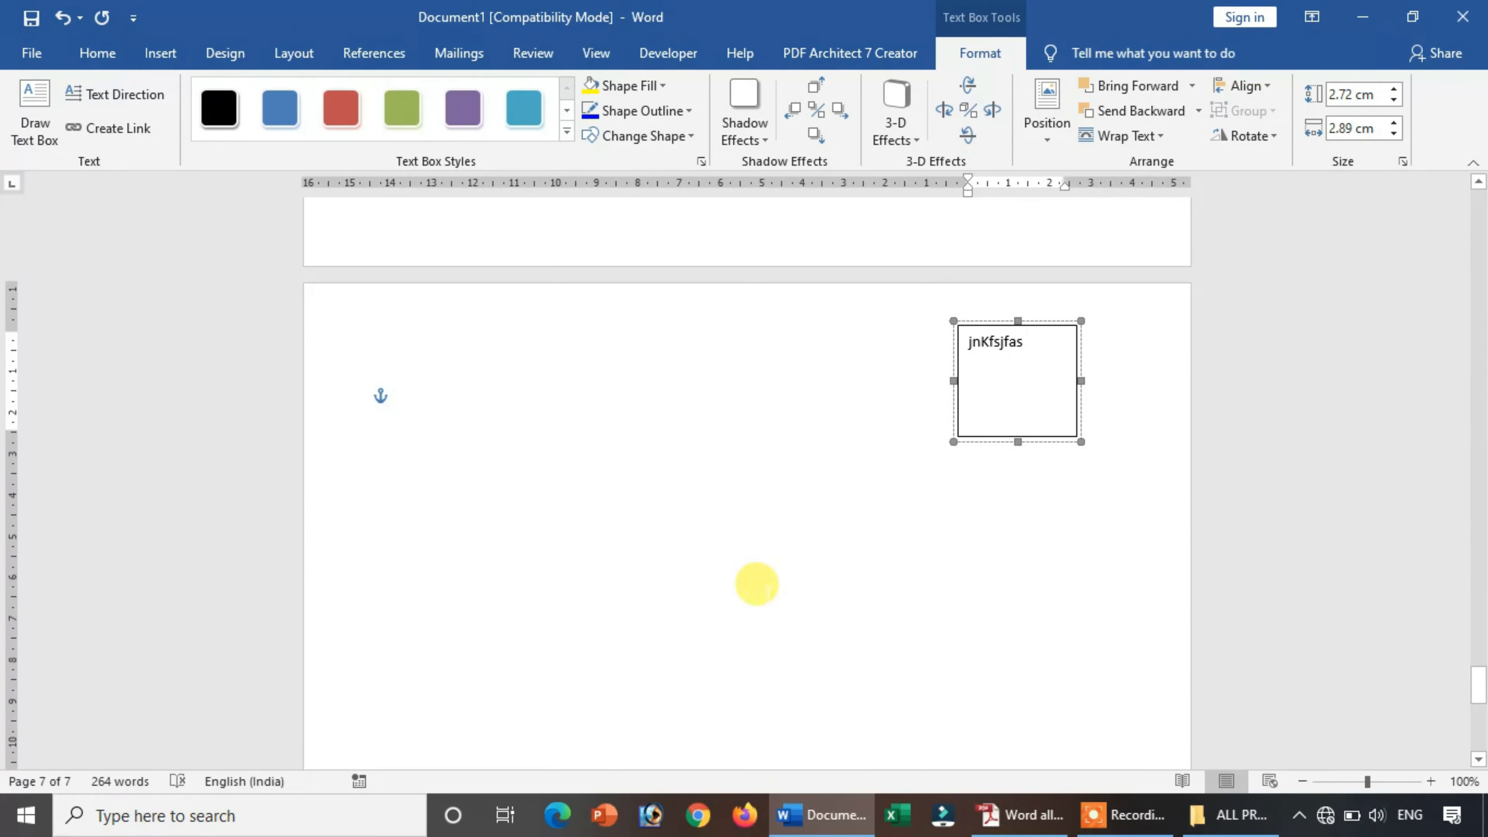
{"action": "left_click", "coordinate": [755, 584]}
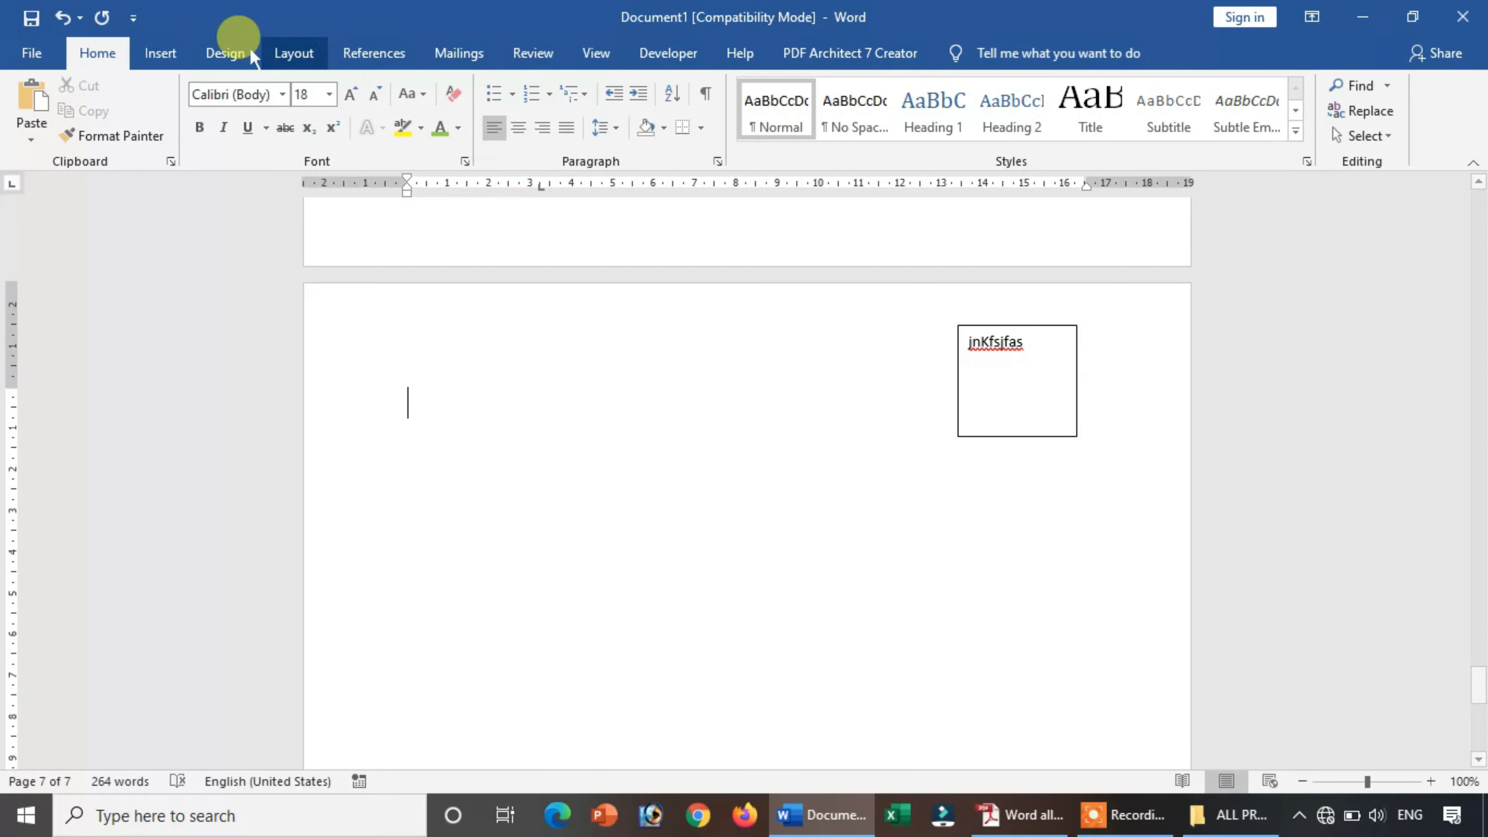
Step: Add centred Plain Number 2 page numbers at the top of the pages and close the header
{"action": "left_click", "coordinate": [161, 54]}
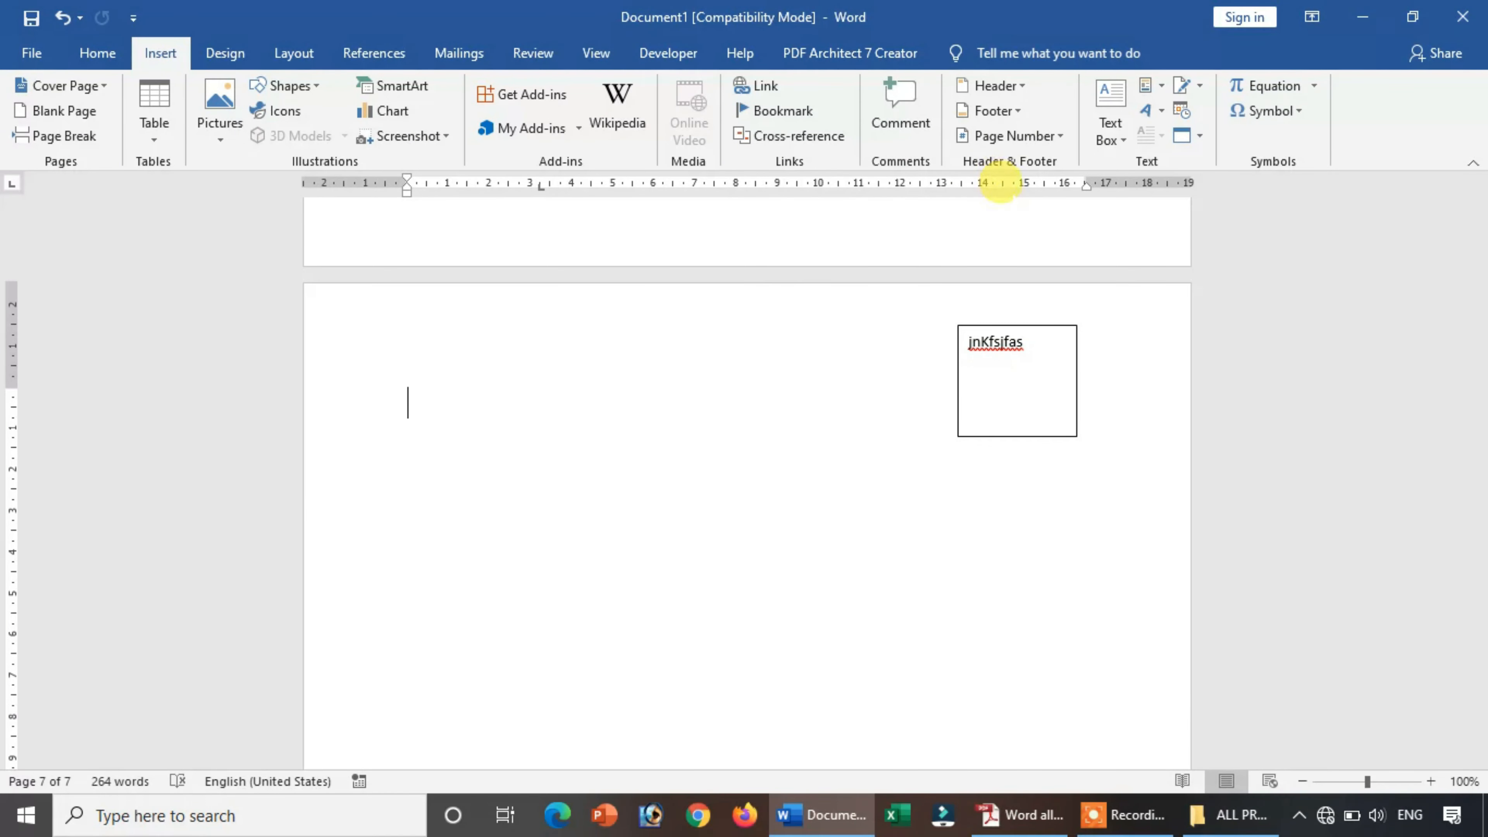
{"action": "left_click", "coordinate": [1025, 139]}
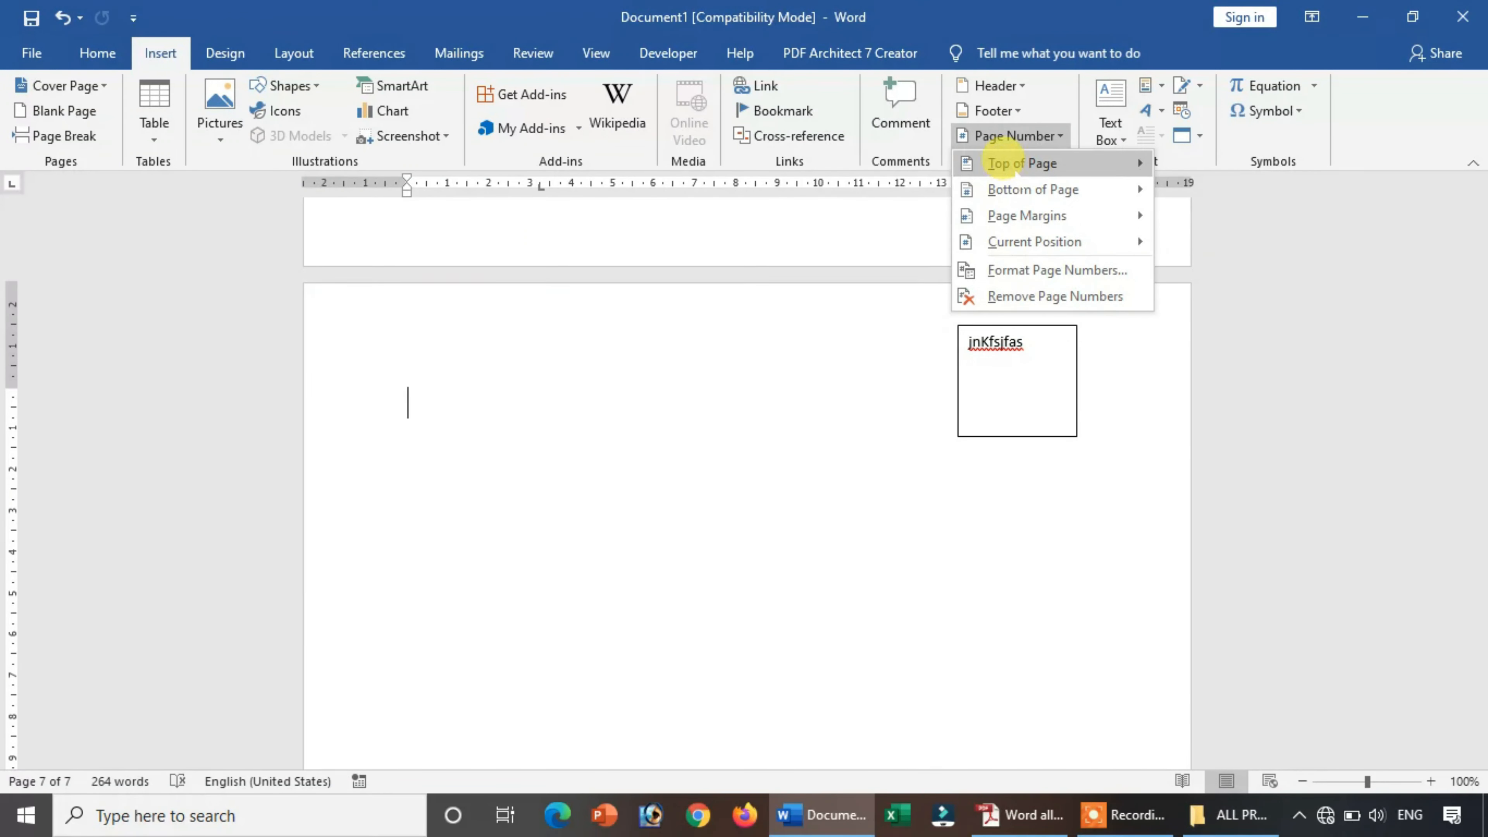
{"action": "mouse_move", "coordinate": [1001, 163]}
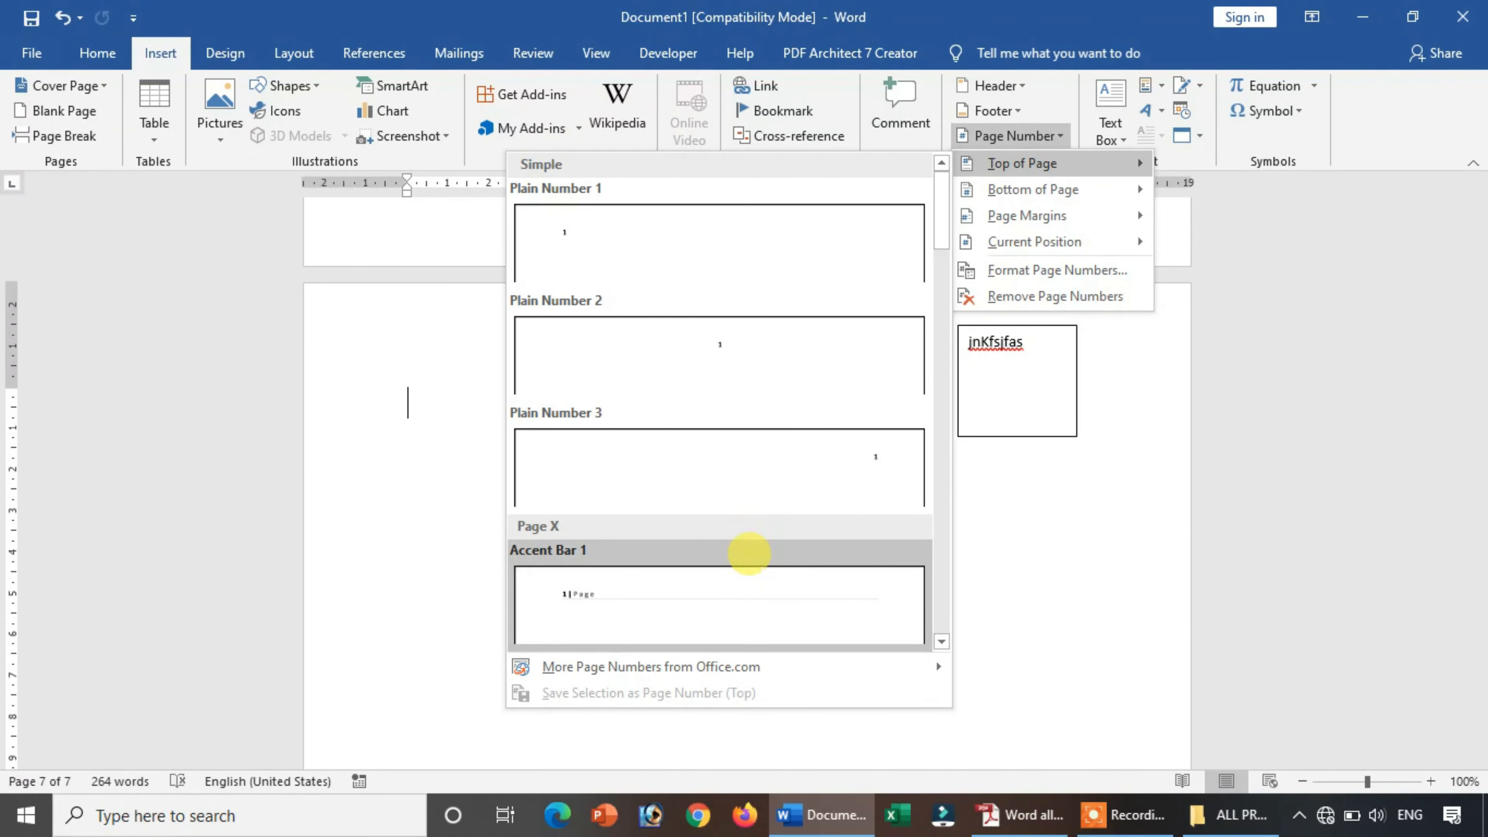
{"action": "left_click", "coordinate": [738, 329]}
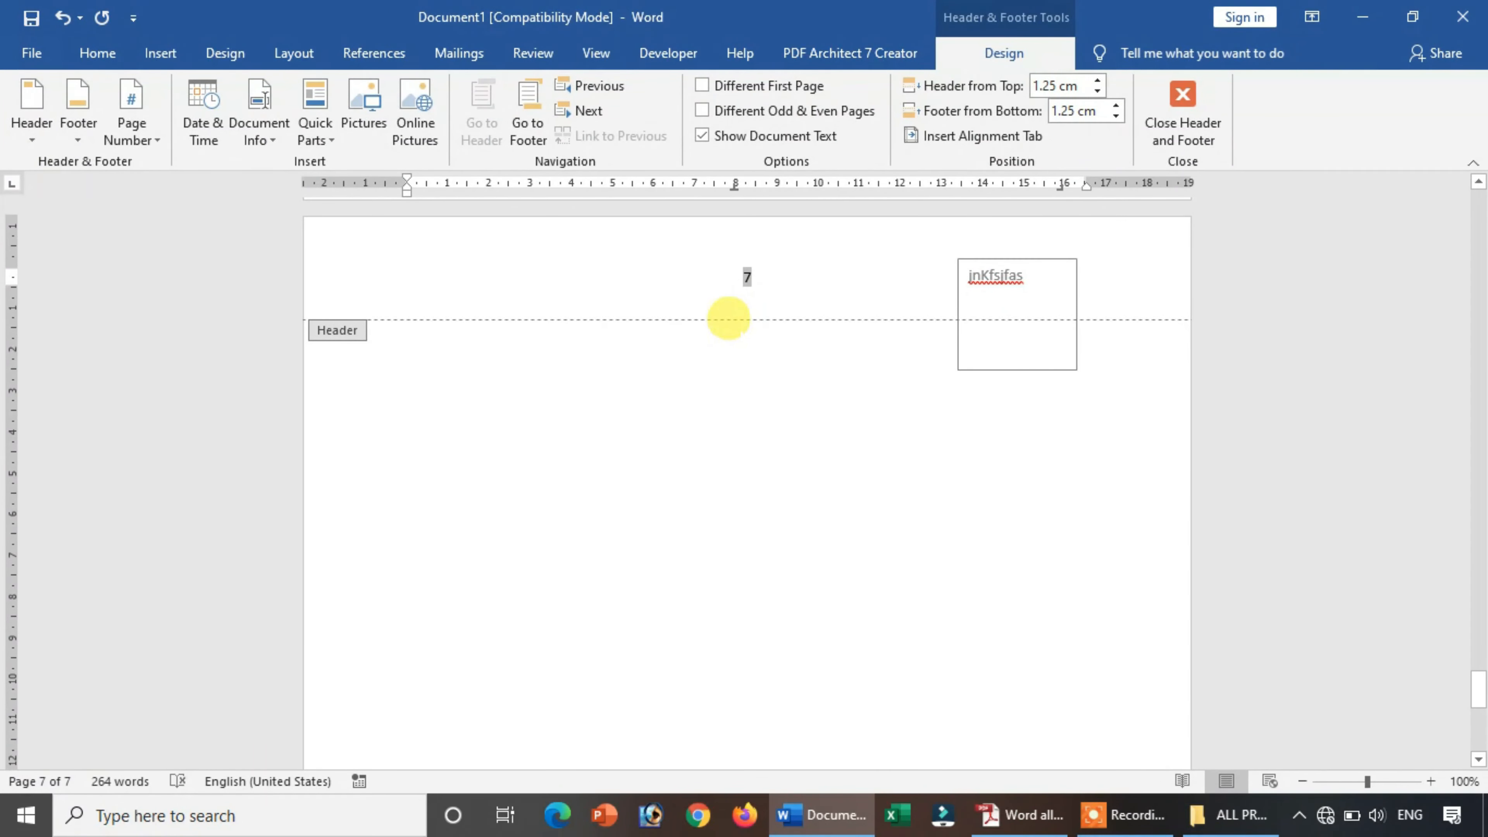
{"action": "left_click", "coordinate": [1207, 91]}
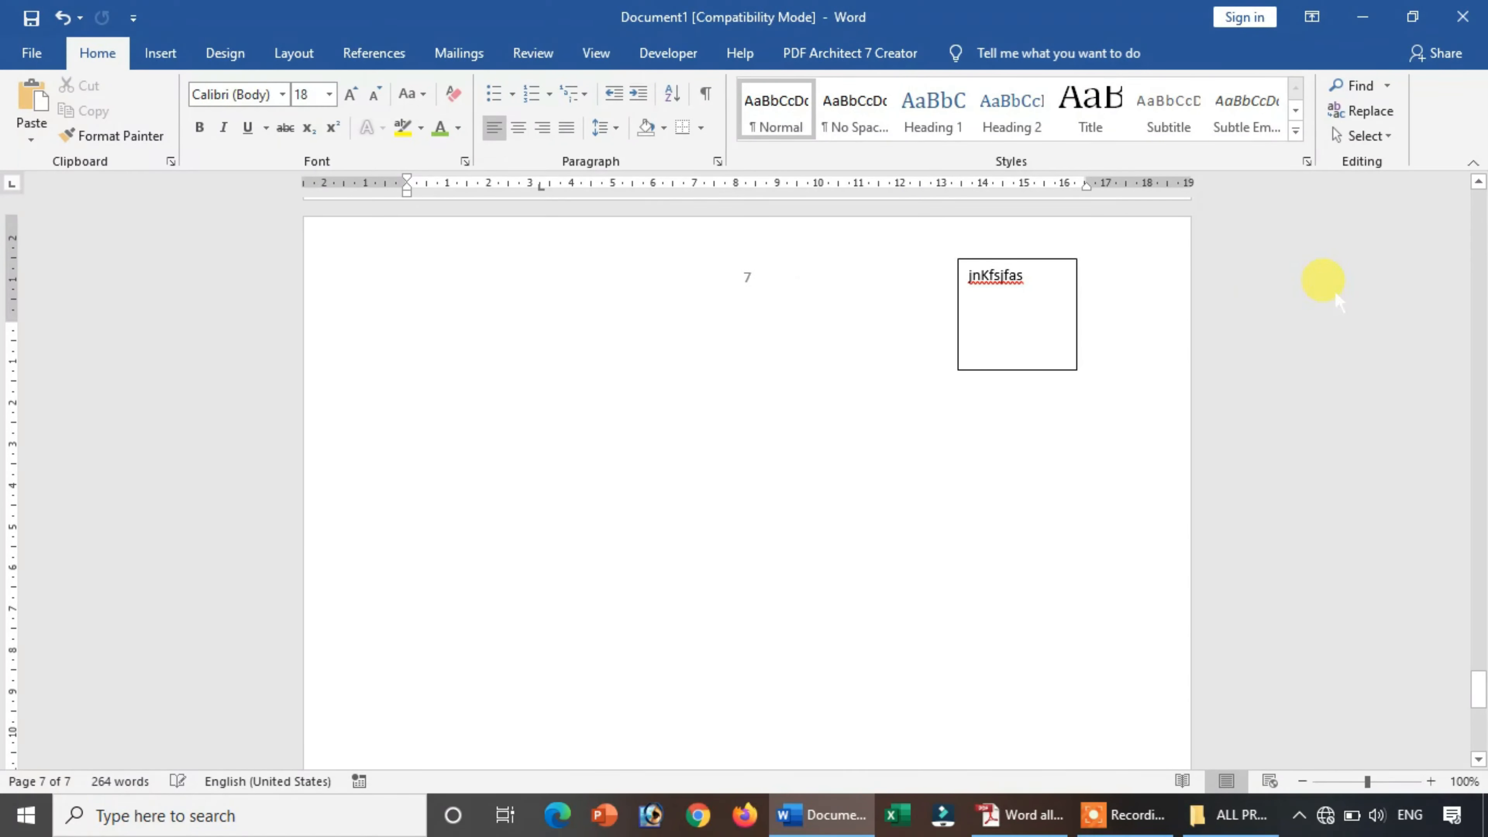
Step: Place the cursor near the bottom of page 7 and insert two page breaks to extend the document to page 9
{"action": "left_click_drag", "start_coordinate": [1473, 674], "coordinate": [1475, 735]}
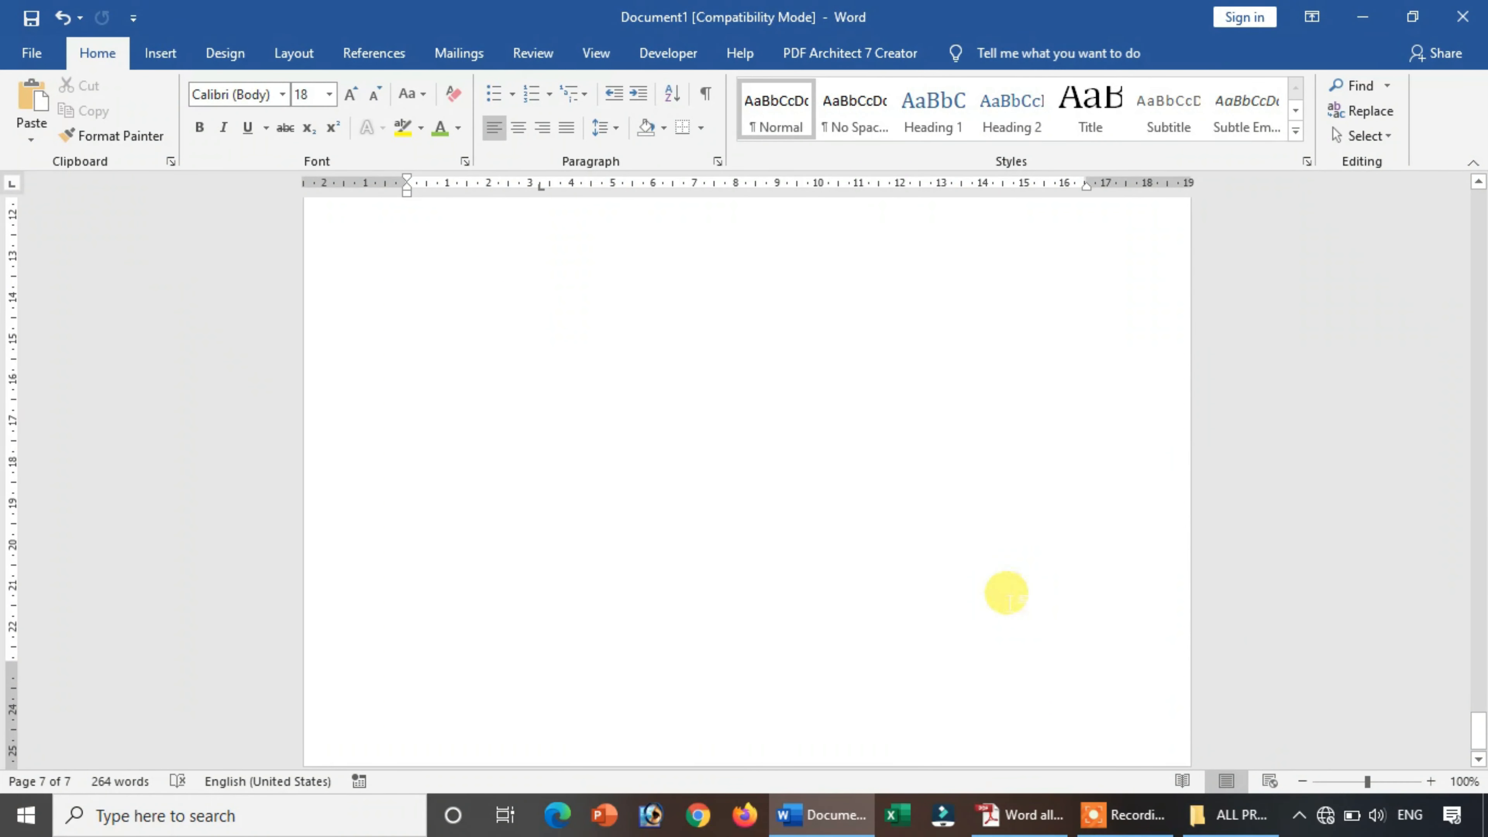
{"action": "double_click", "coordinate": [1011, 604]}
{"action": "key", "text": "ctrl+Return"}
{"action": "key", "text": "ctrl+Return"}
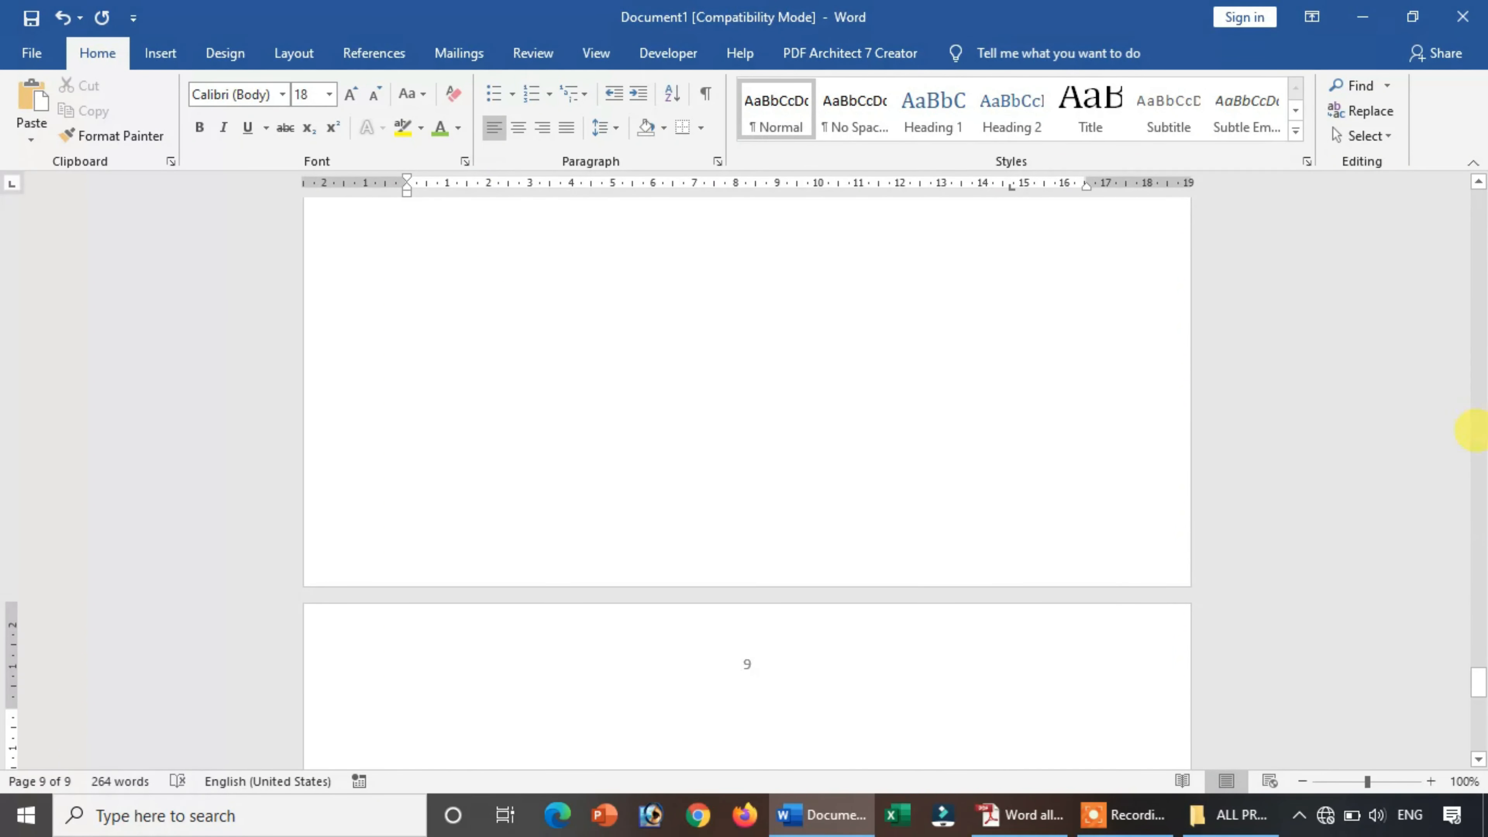
{"action": "left_click_drag", "start_coordinate": [1471, 671], "coordinate": [1472, 708]}
{"action": "left_click", "coordinate": [946, 491]}
Step: Review the Insert topics in the Word all osssc PDF and preview table sizes in Word without inserting a table
{"action": "left_click", "coordinate": [1025, 814]}
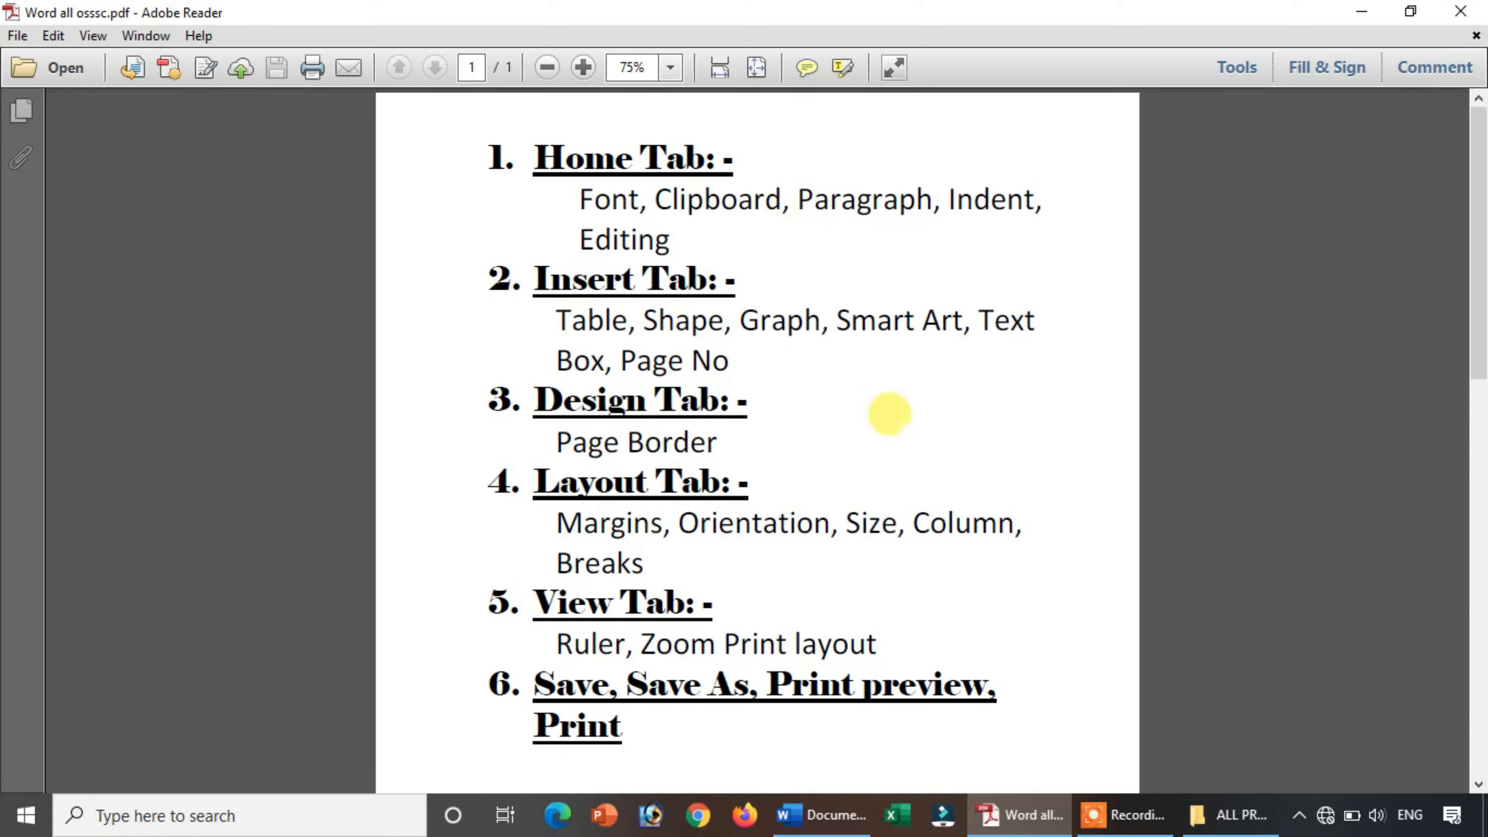
{"action": "left_click", "coordinate": [867, 816]}
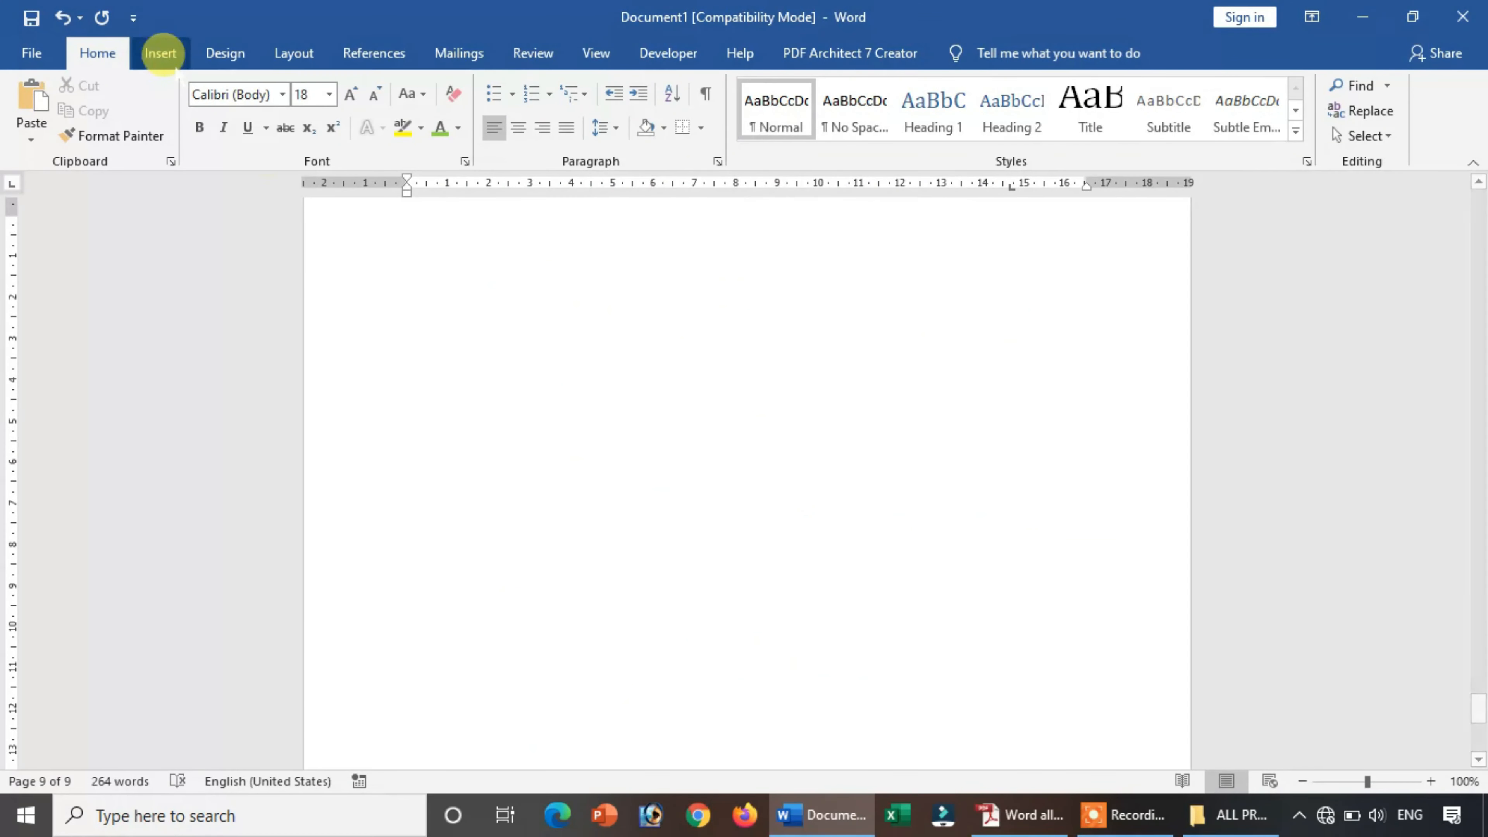
{"action": "left_click", "coordinate": [154, 56]}
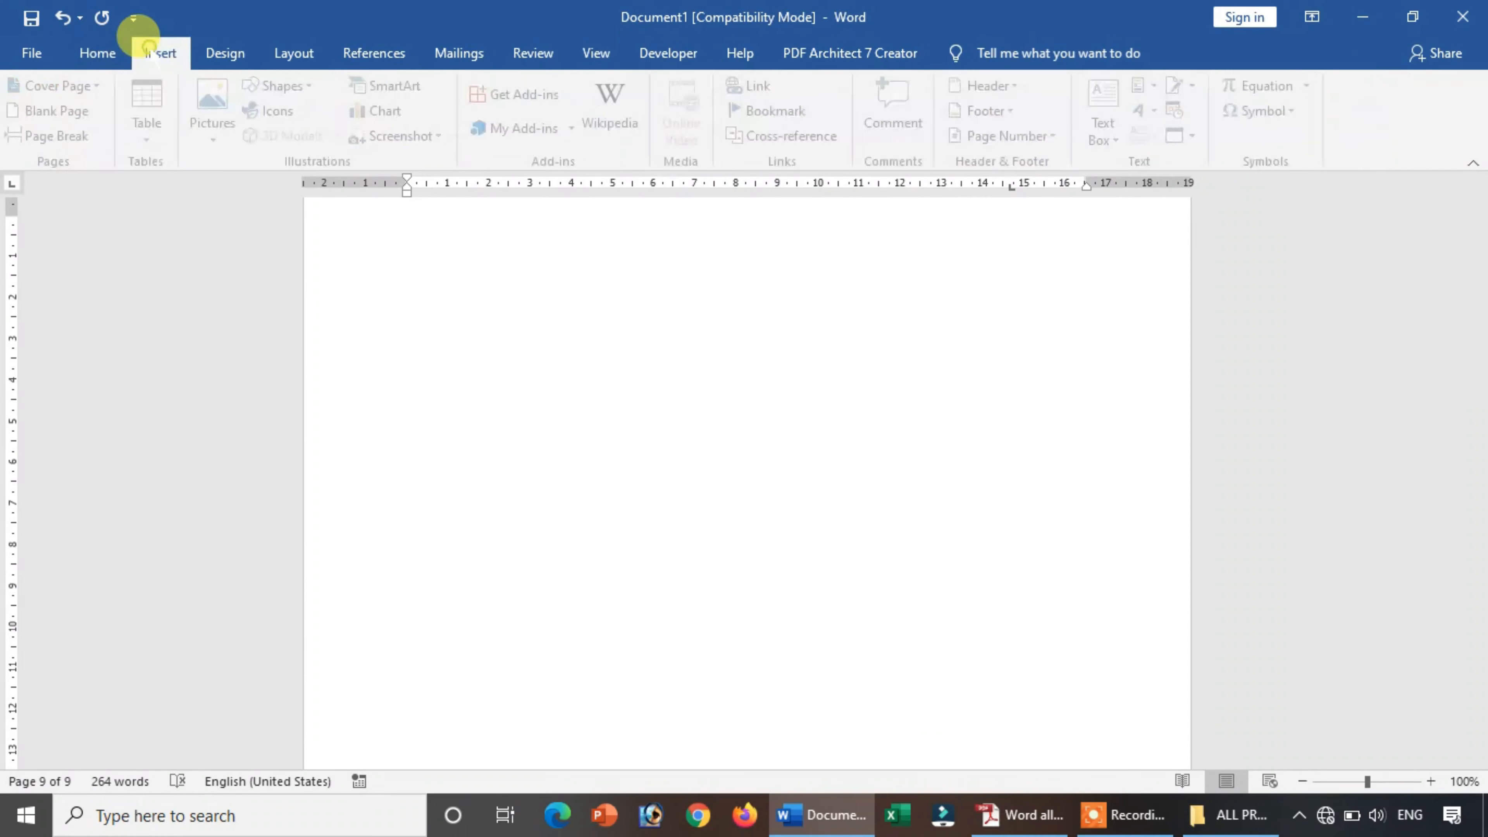
{"action": "left_click", "coordinate": [150, 140]}
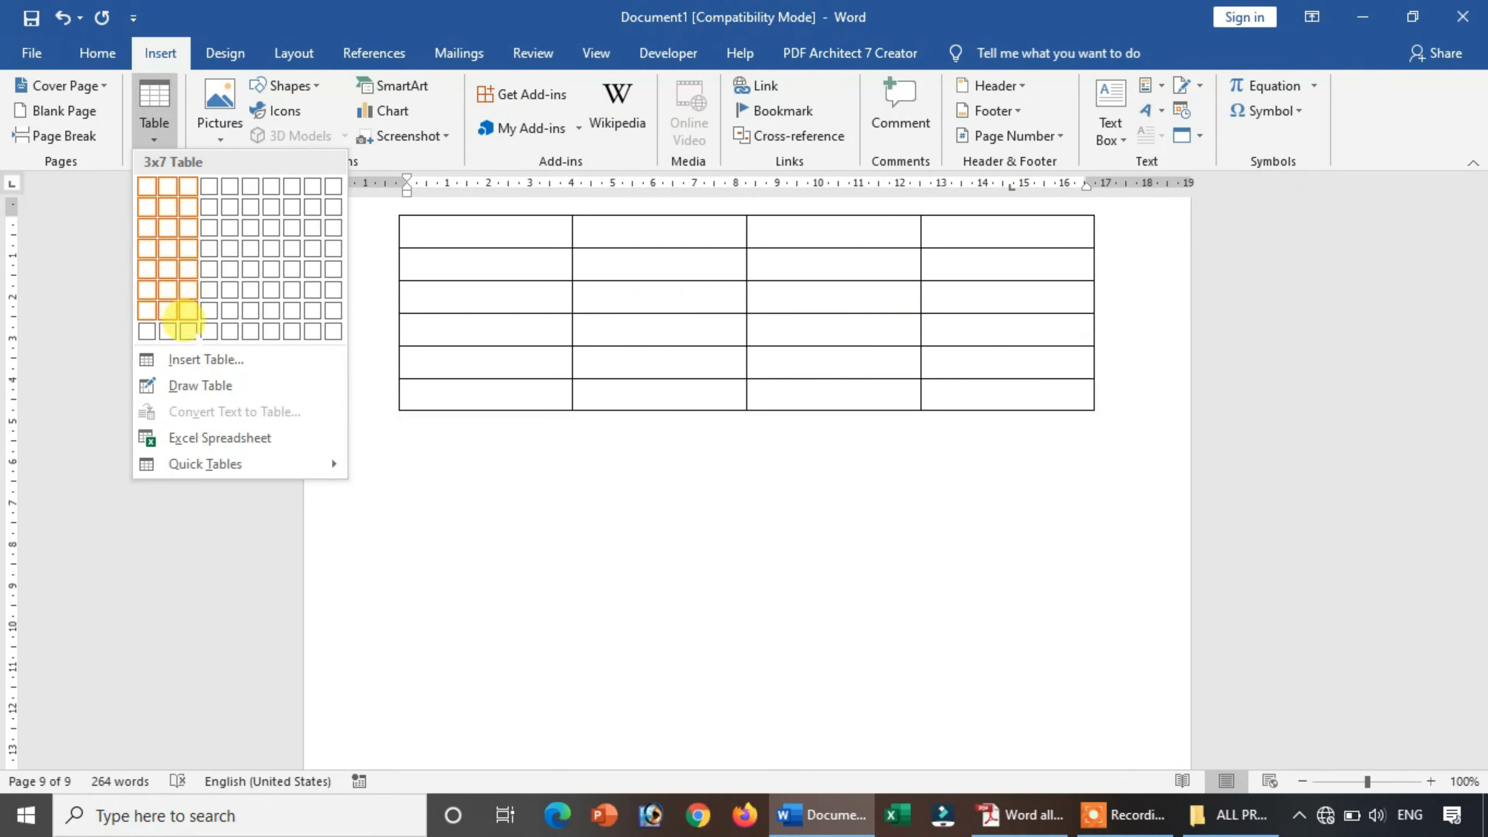
{"action": "left_click", "coordinate": [625, 319]}
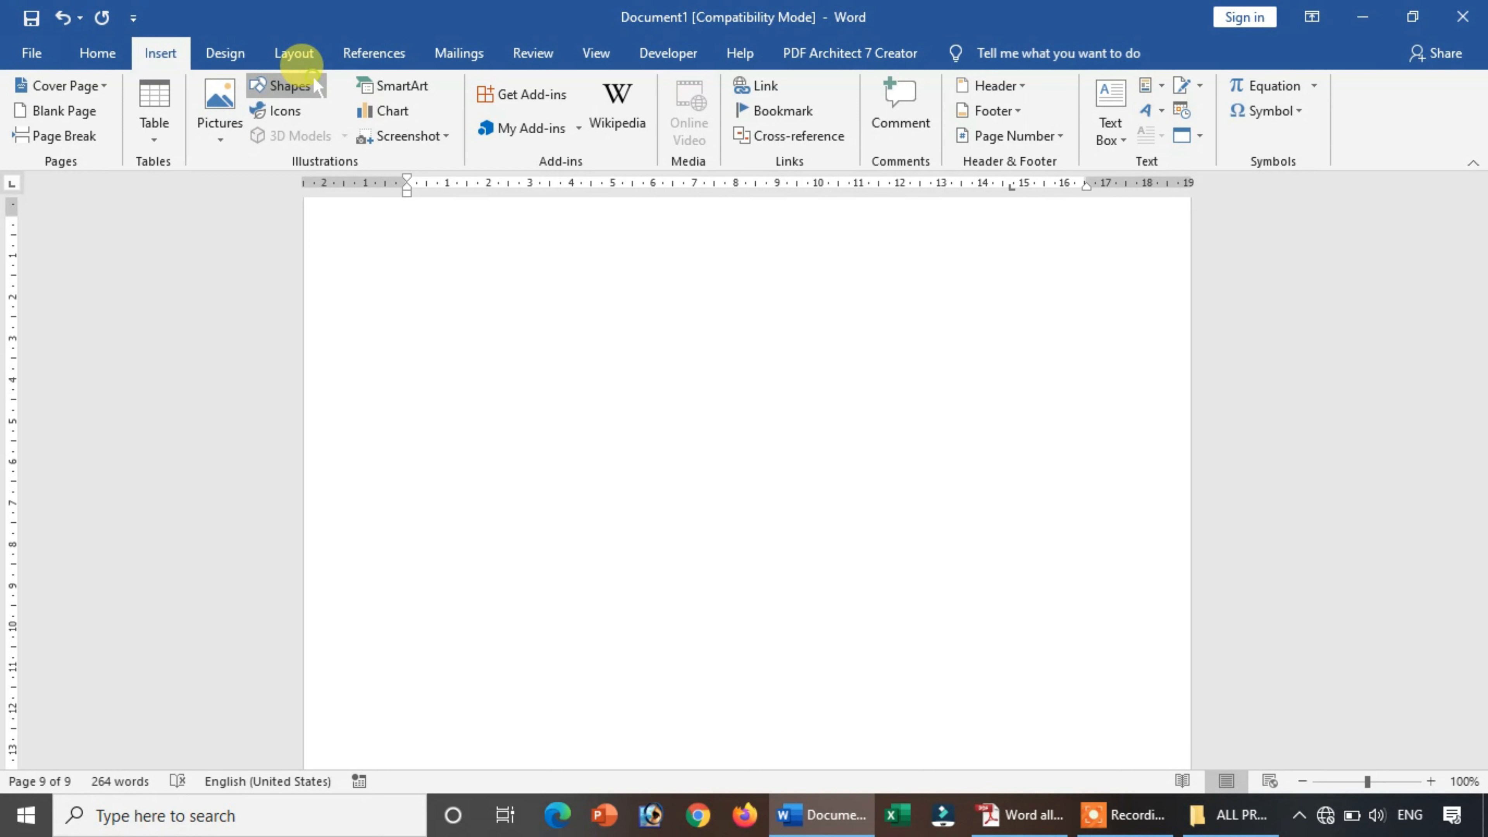
Step: Look through the available shapes, page number positions and built-in text boxes without inserting anything
{"action": "left_click", "coordinate": [289, 86]}
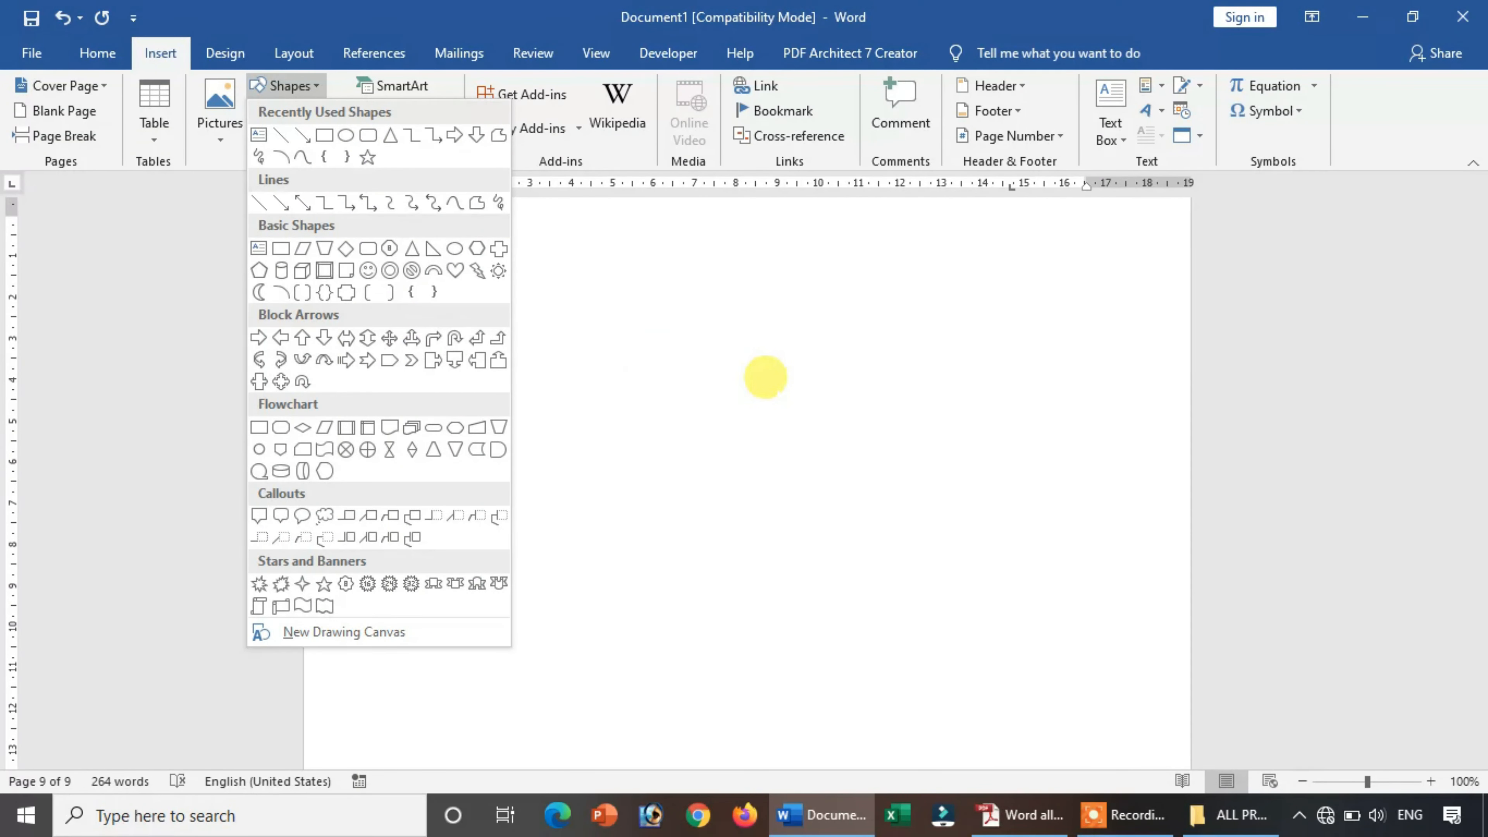
{"action": "left_click", "coordinate": [765, 377]}
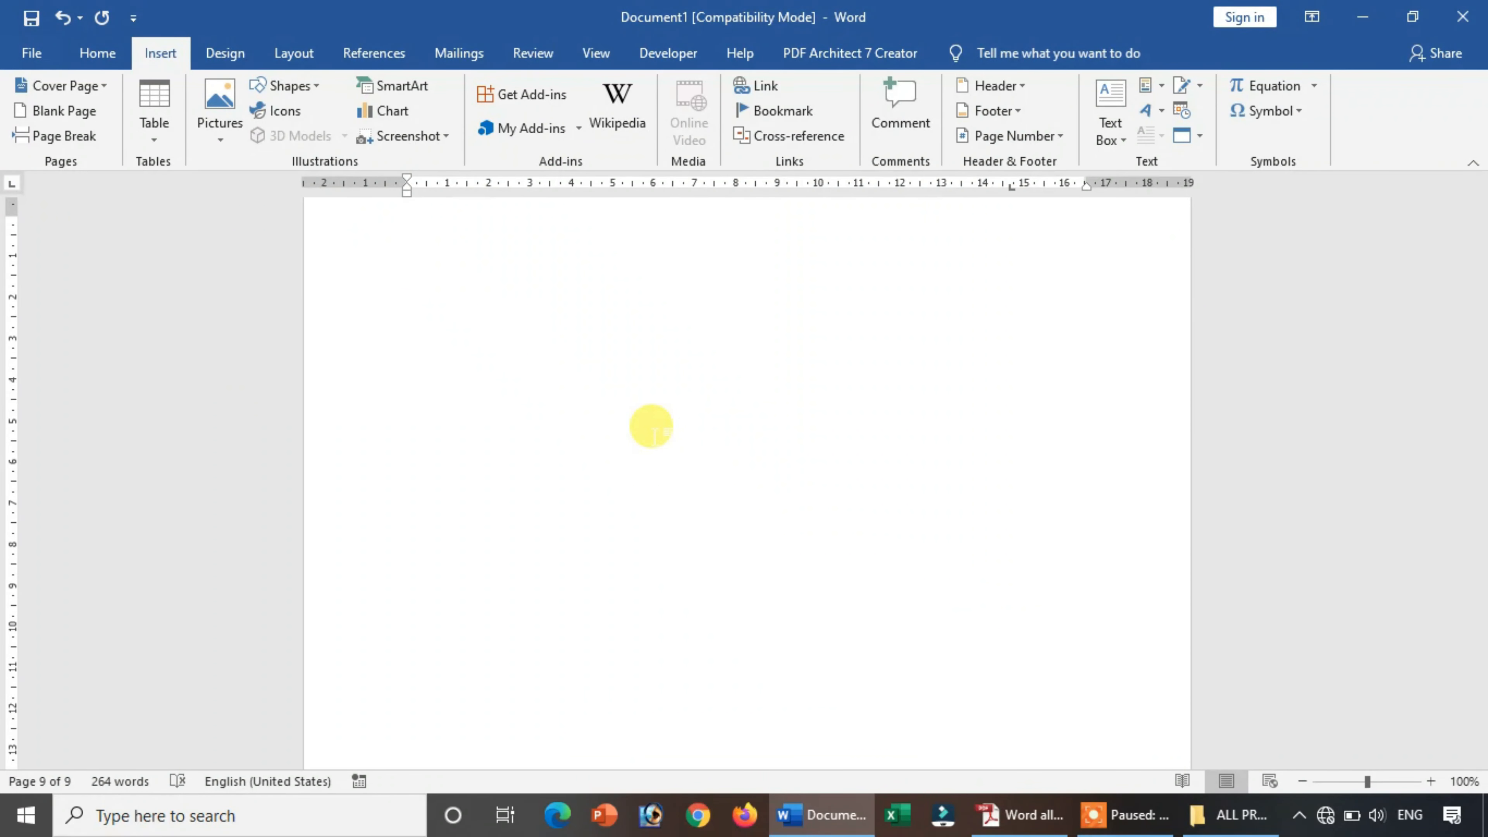
{"action": "left_click", "coordinate": [595, 411]}
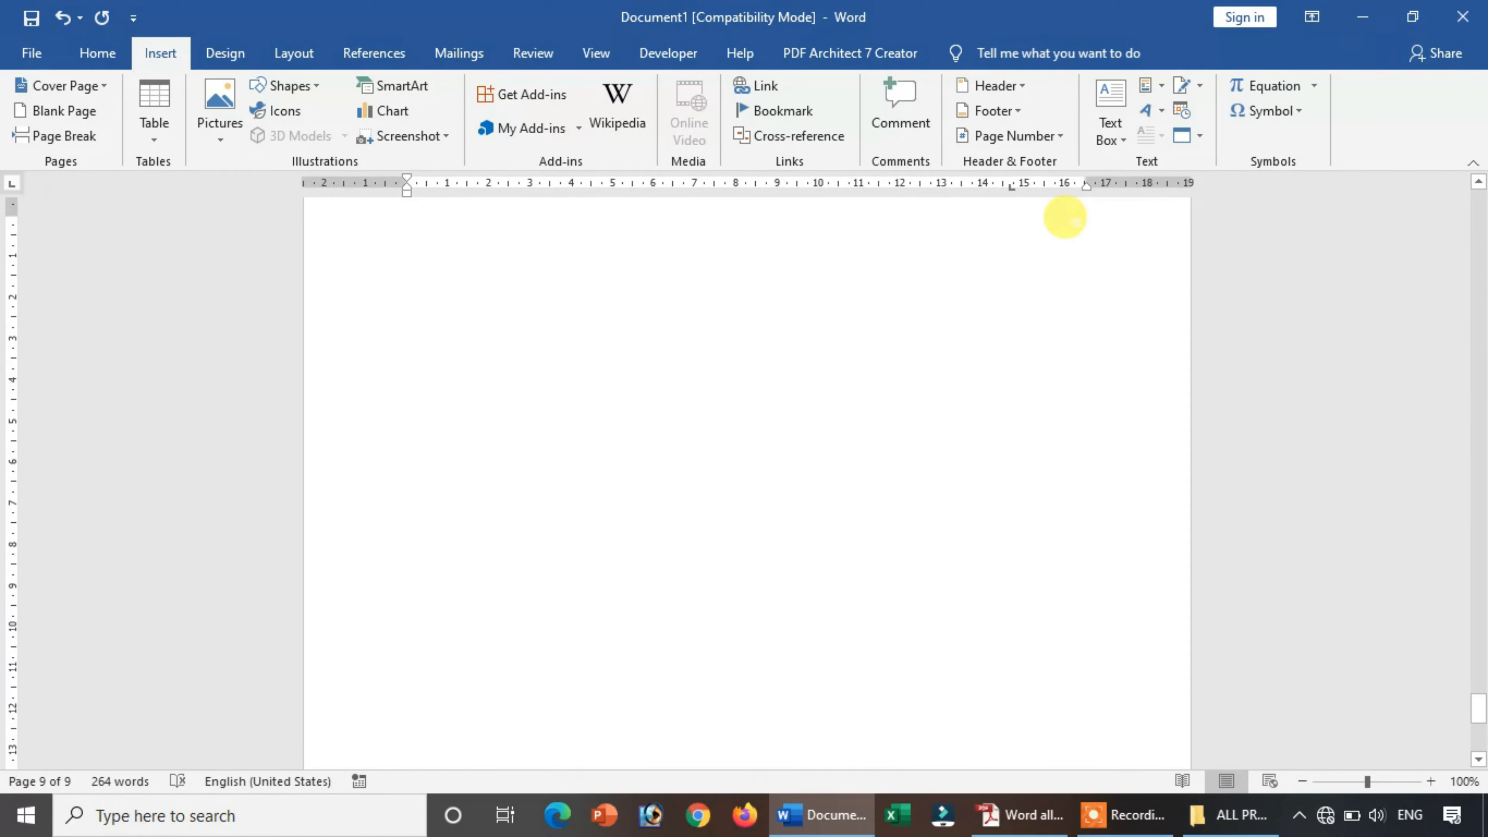
{"action": "left_click", "coordinate": [1054, 141]}
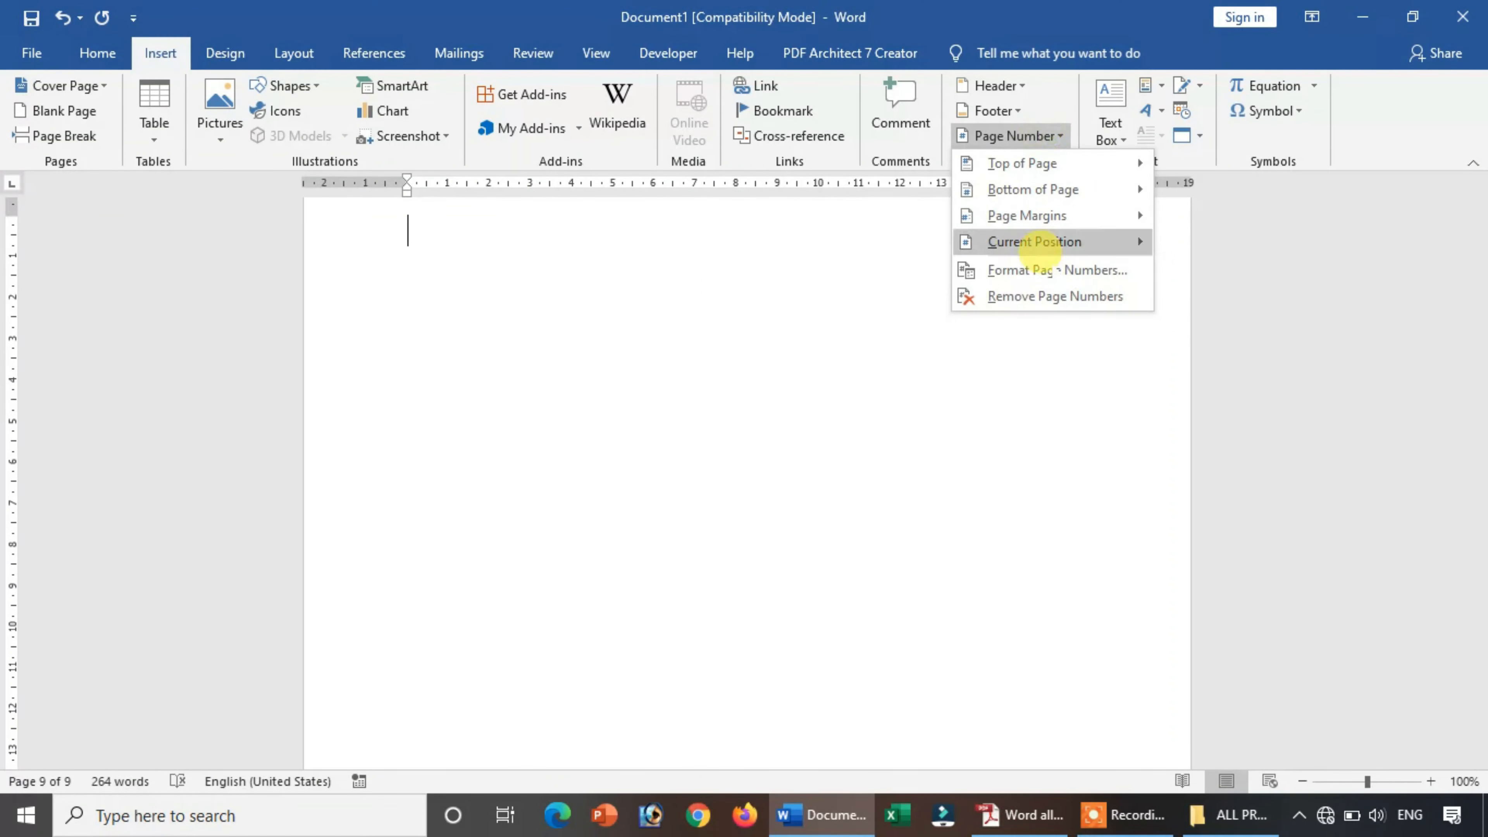
{"action": "left_click", "coordinate": [1101, 114]}
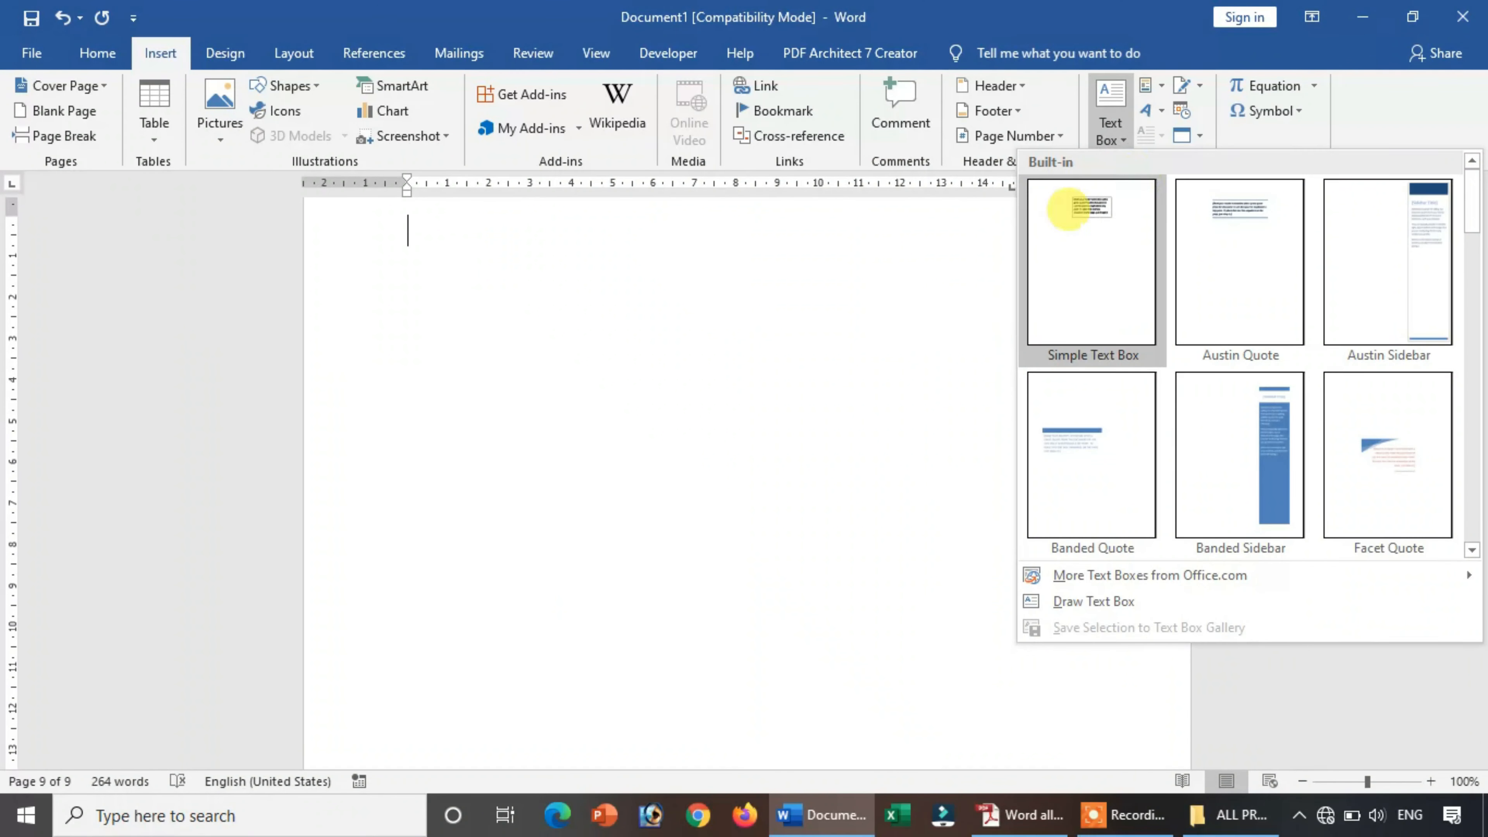
{"action": "left_click", "coordinate": [702, 413]}
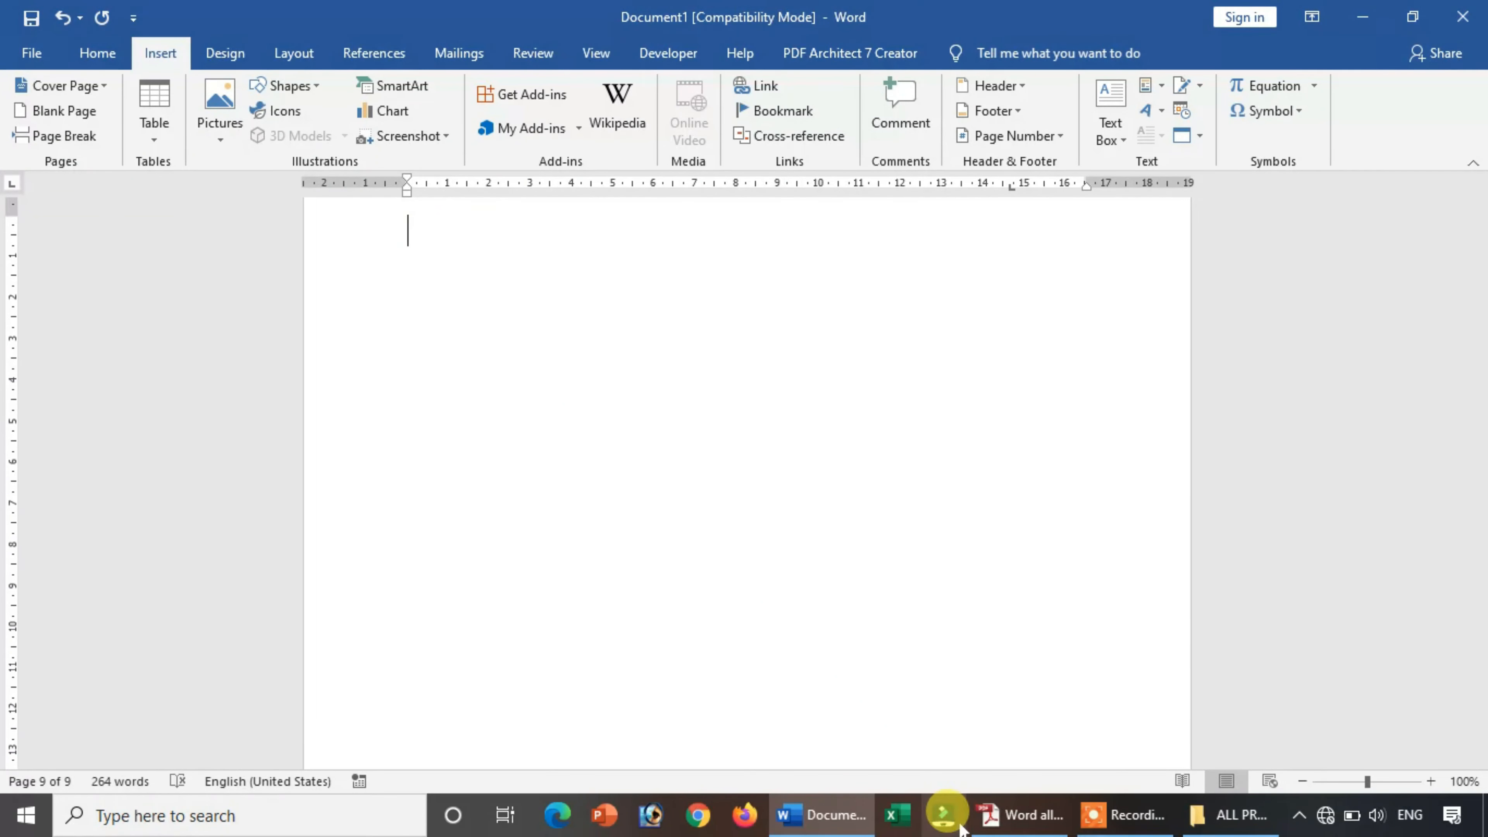
Step: Check the Design and remaining topics in the Word all osssc PDF, and return to the Word document
{"action": "left_click", "coordinate": [1023, 815]}
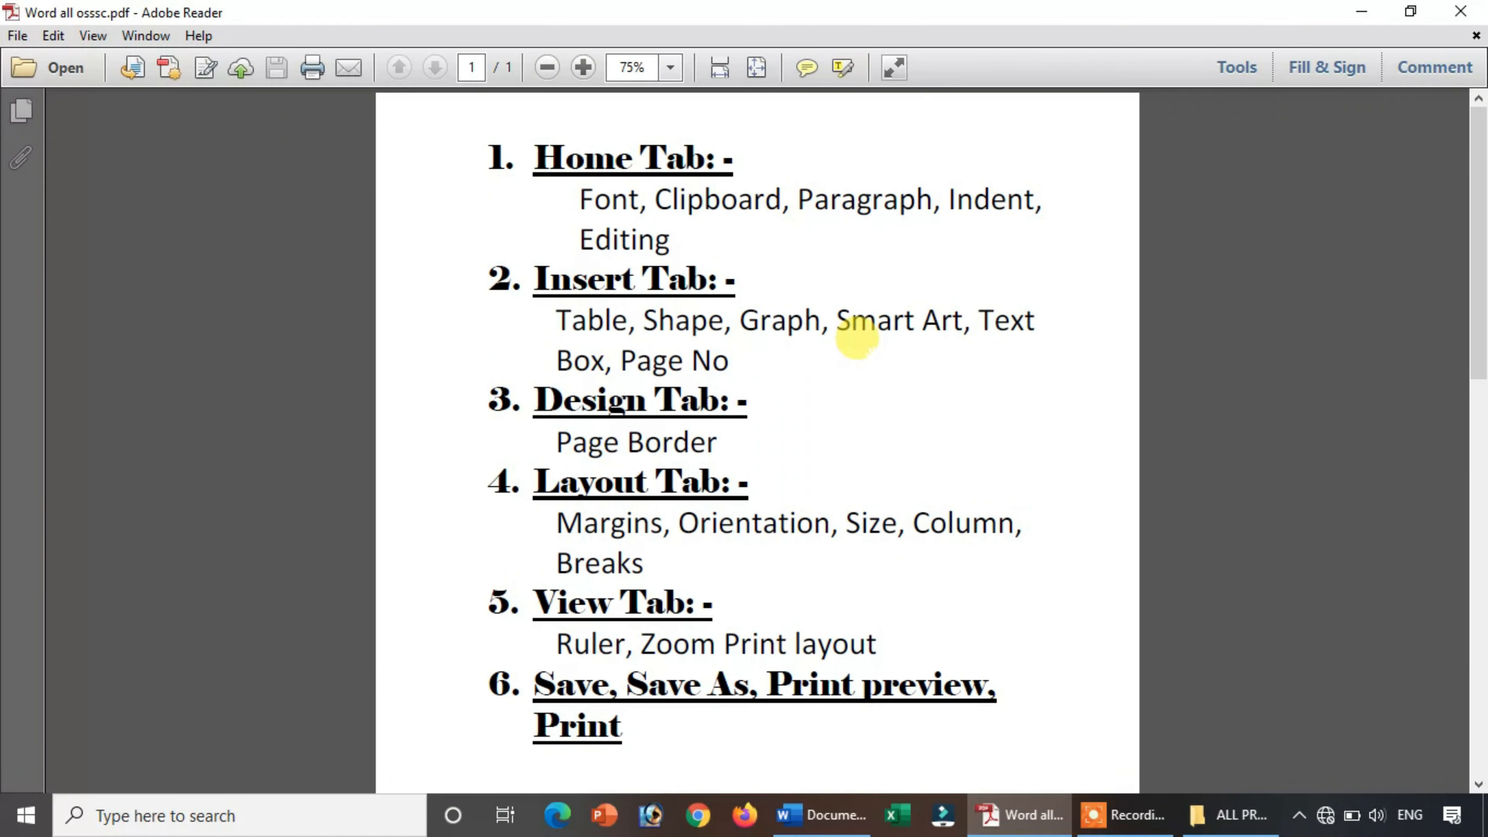
{"action": "left_click_drag", "start_coordinate": [850, 432], "coordinate": [864, 303]}
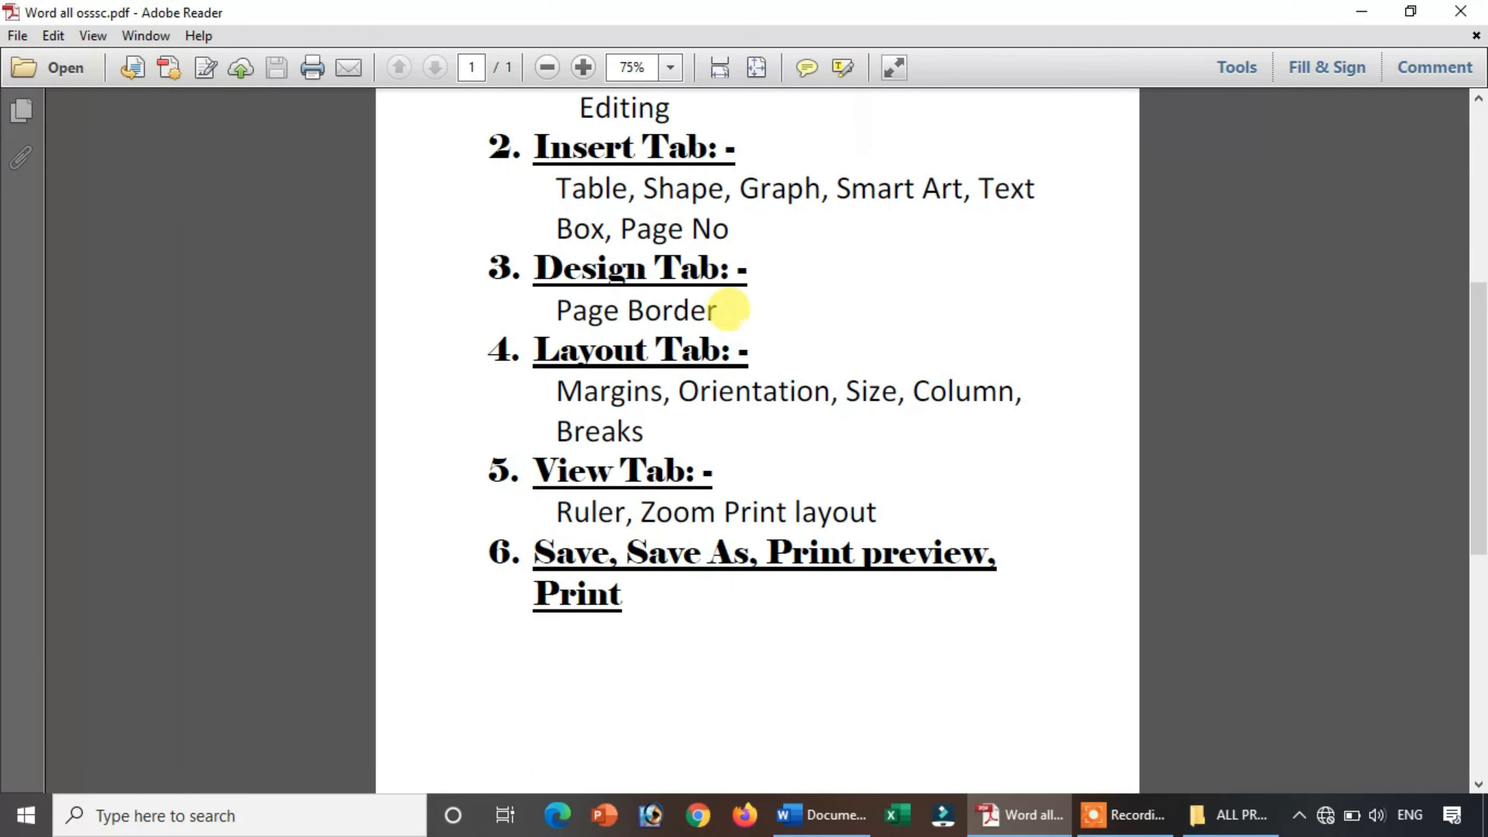
{"action": "left_click", "coordinate": [838, 830]}
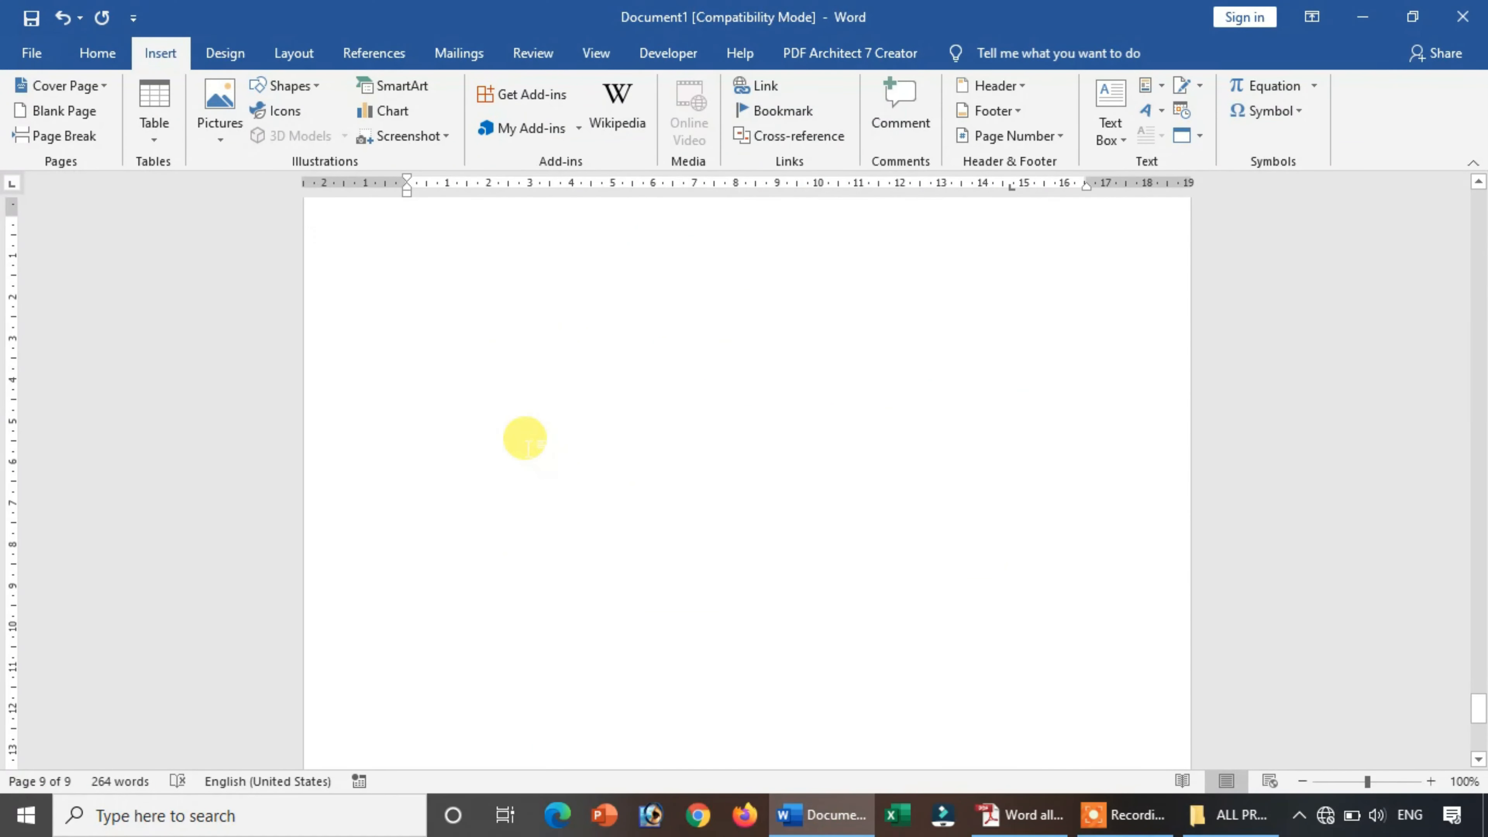
Step: Apply a box border to the empty paragraph at the top of page 9
{"action": "left_click", "coordinate": [224, 51]}
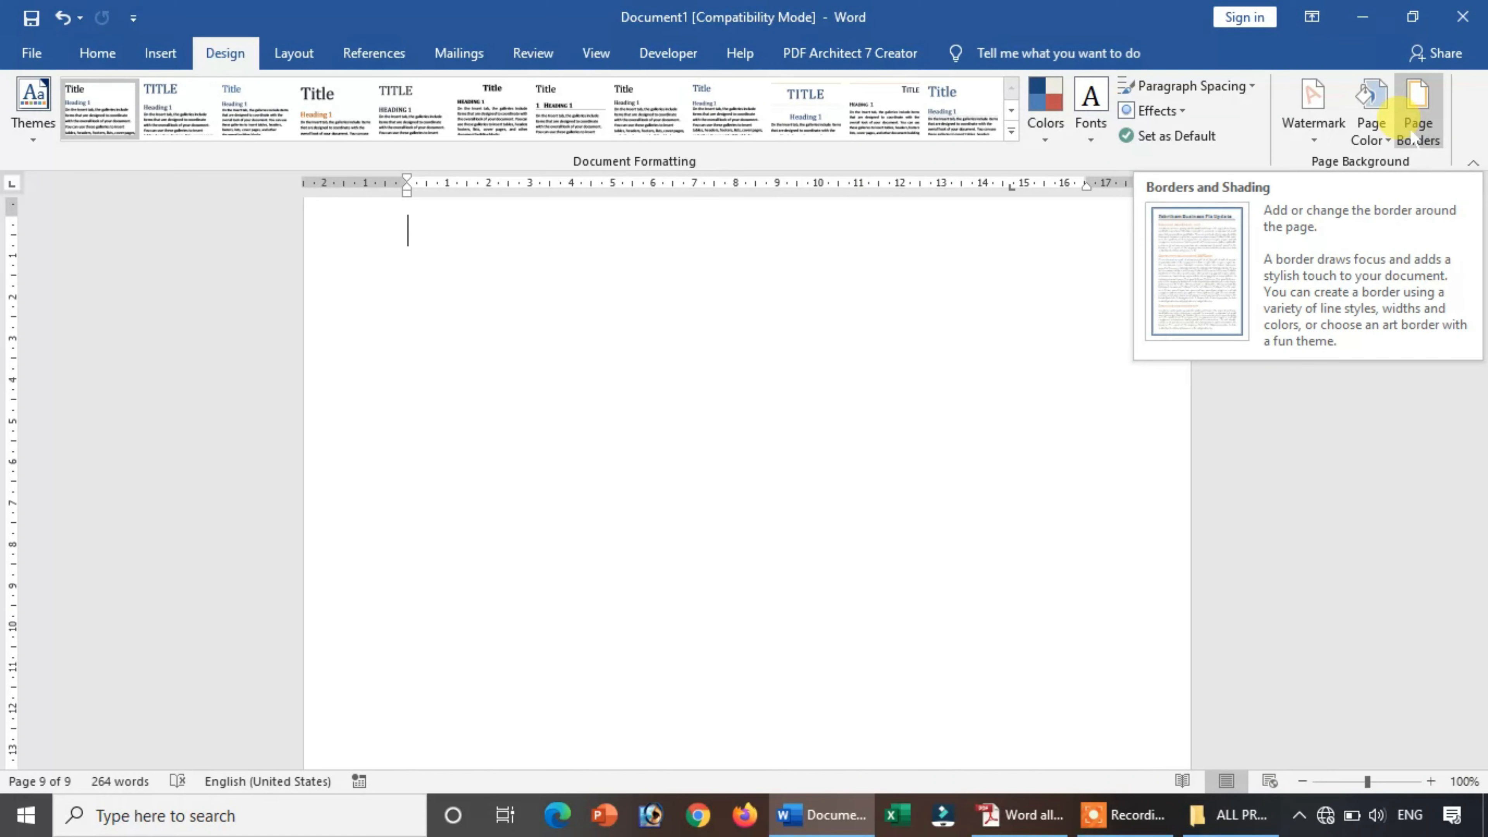
{"action": "left_click", "coordinate": [1415, 138]}
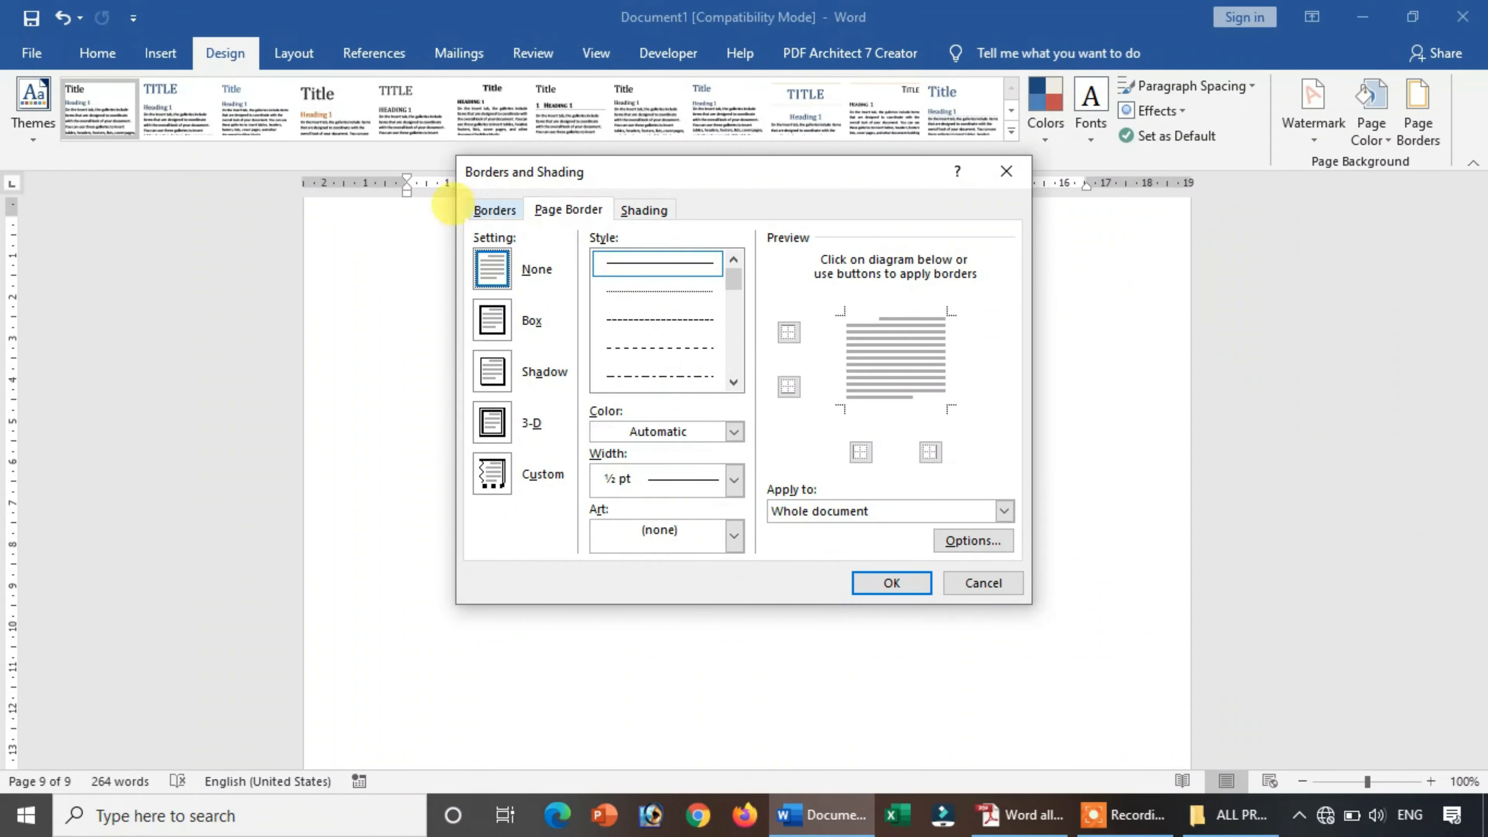
{"action": "left_click", "coordinate": [473, 205]}
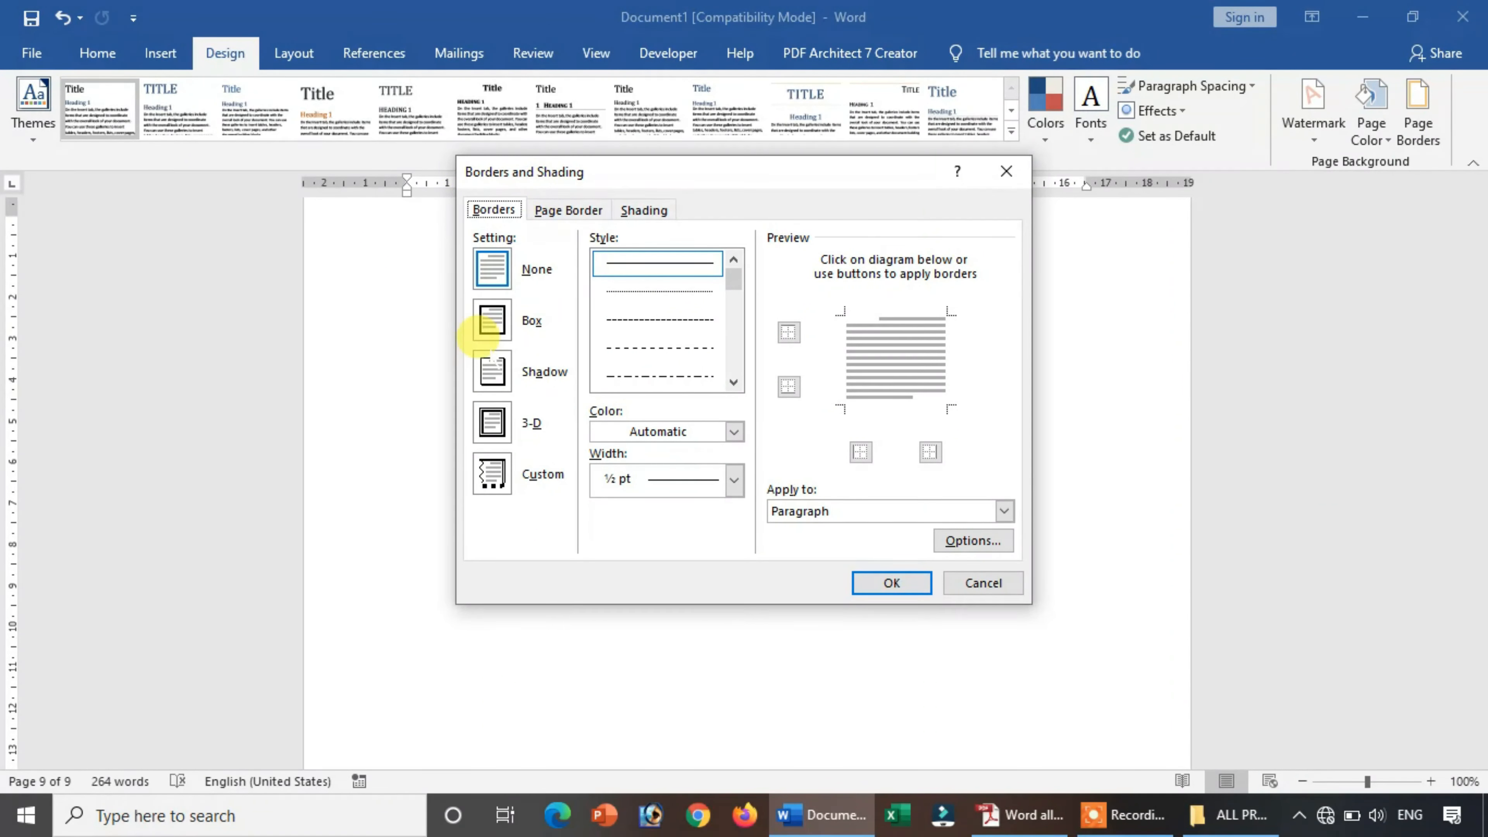
{"action": "left_click", "coordinate": [494, 335]}
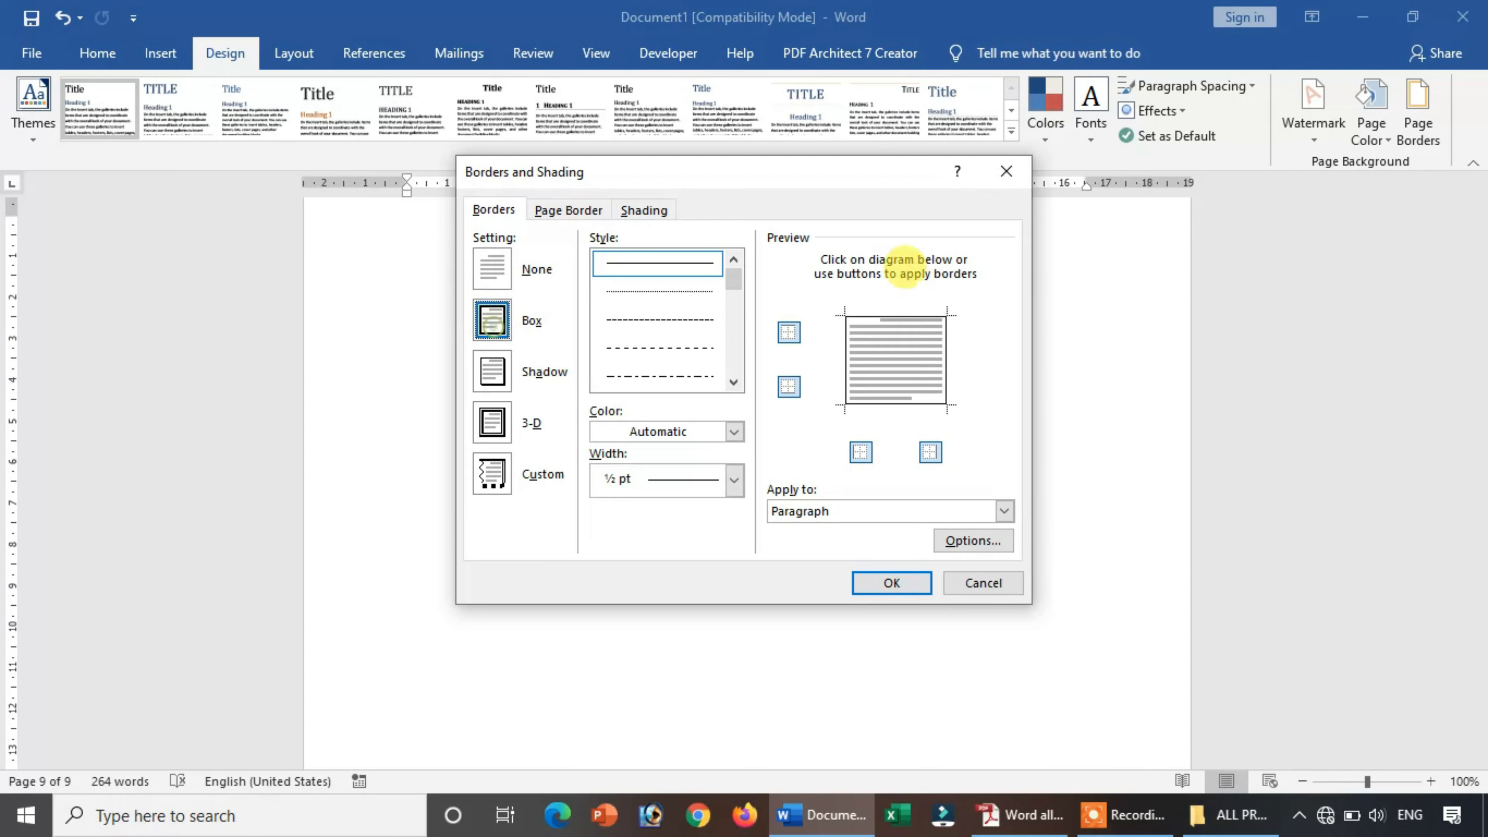
{"action": "left_click", "coordinate": [892, 583]}
Step: Enter the lines Sasgasg, As and Ga inside the bordered paragraph on page 9
{"action": "type", "text": "sasgasg"}
{"action": "key", "text": "Return"}
{"action": "type", "text": "as"}
{"action": "key", "text": "Return"}
{"action": "type", "text": "ga"}
{"action": "key", "text": "Return"}
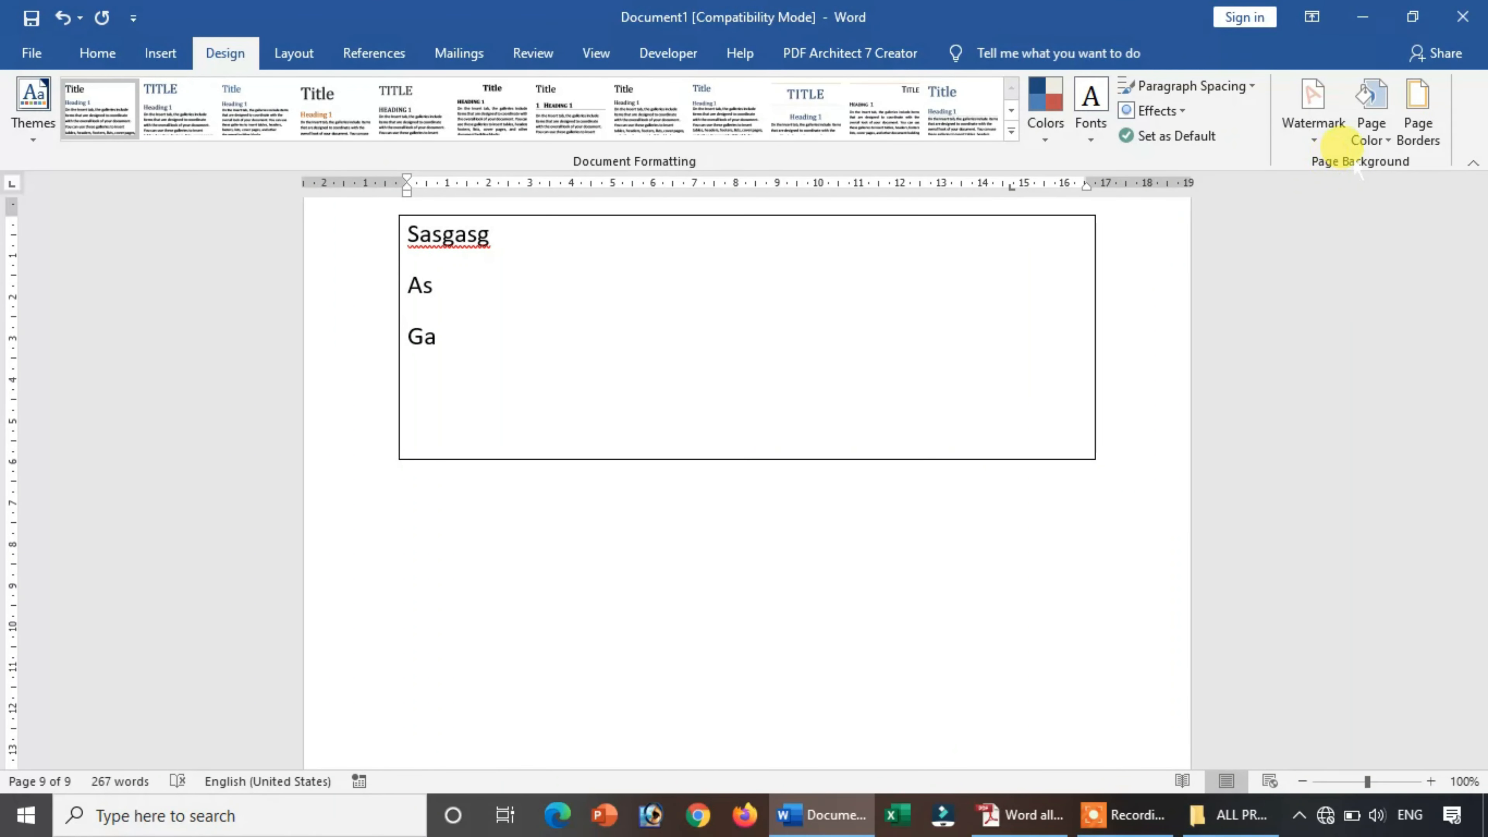
Step: Add a box page border to the whole document and set the text's paragraph border to a 6 pt green box
{"action": "left_click", "coordinate": [1425, 117]}
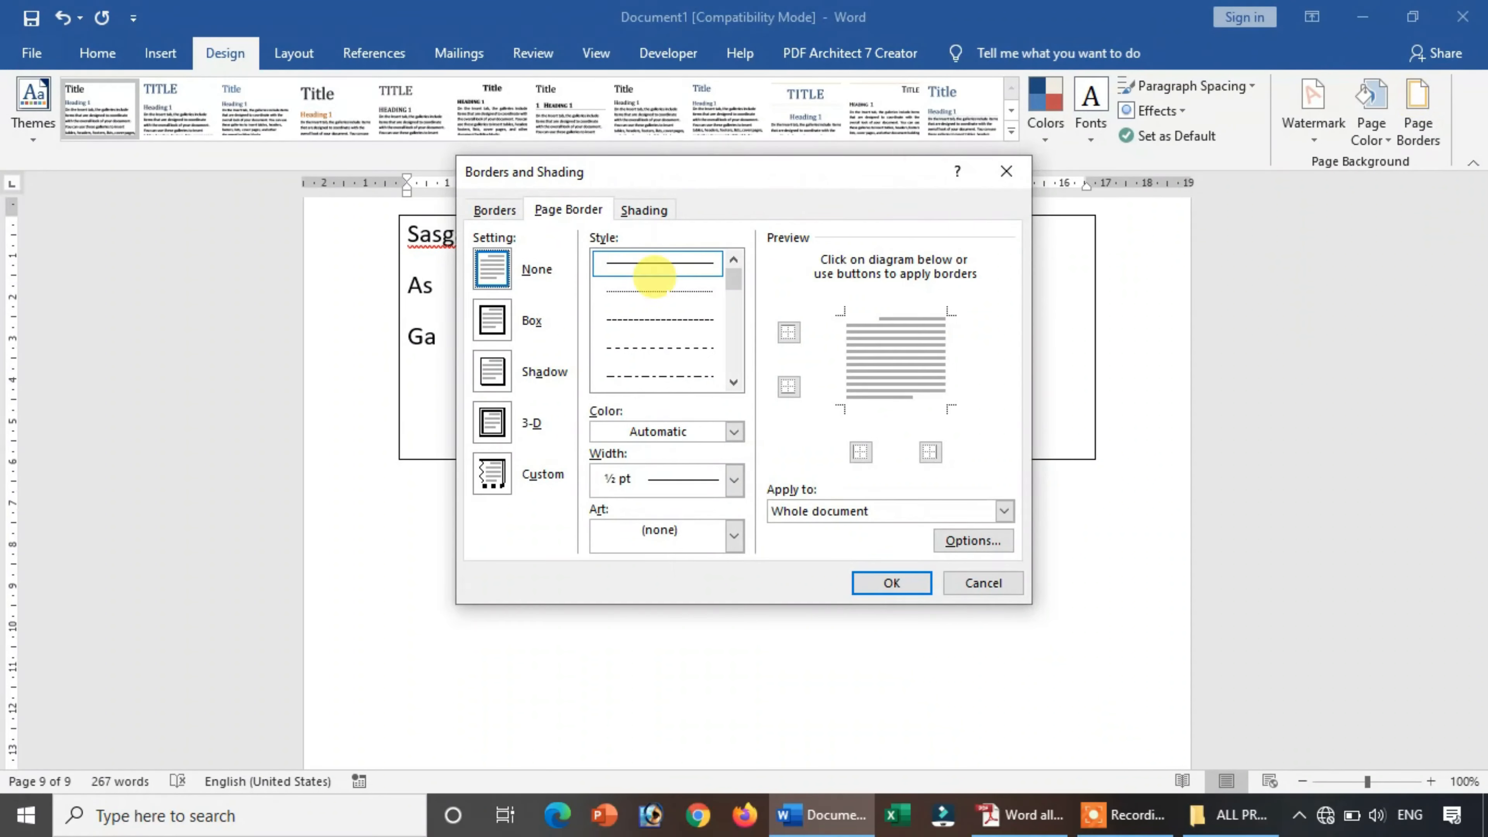
{"action": "left_click", "coordinate": [491, 319]}
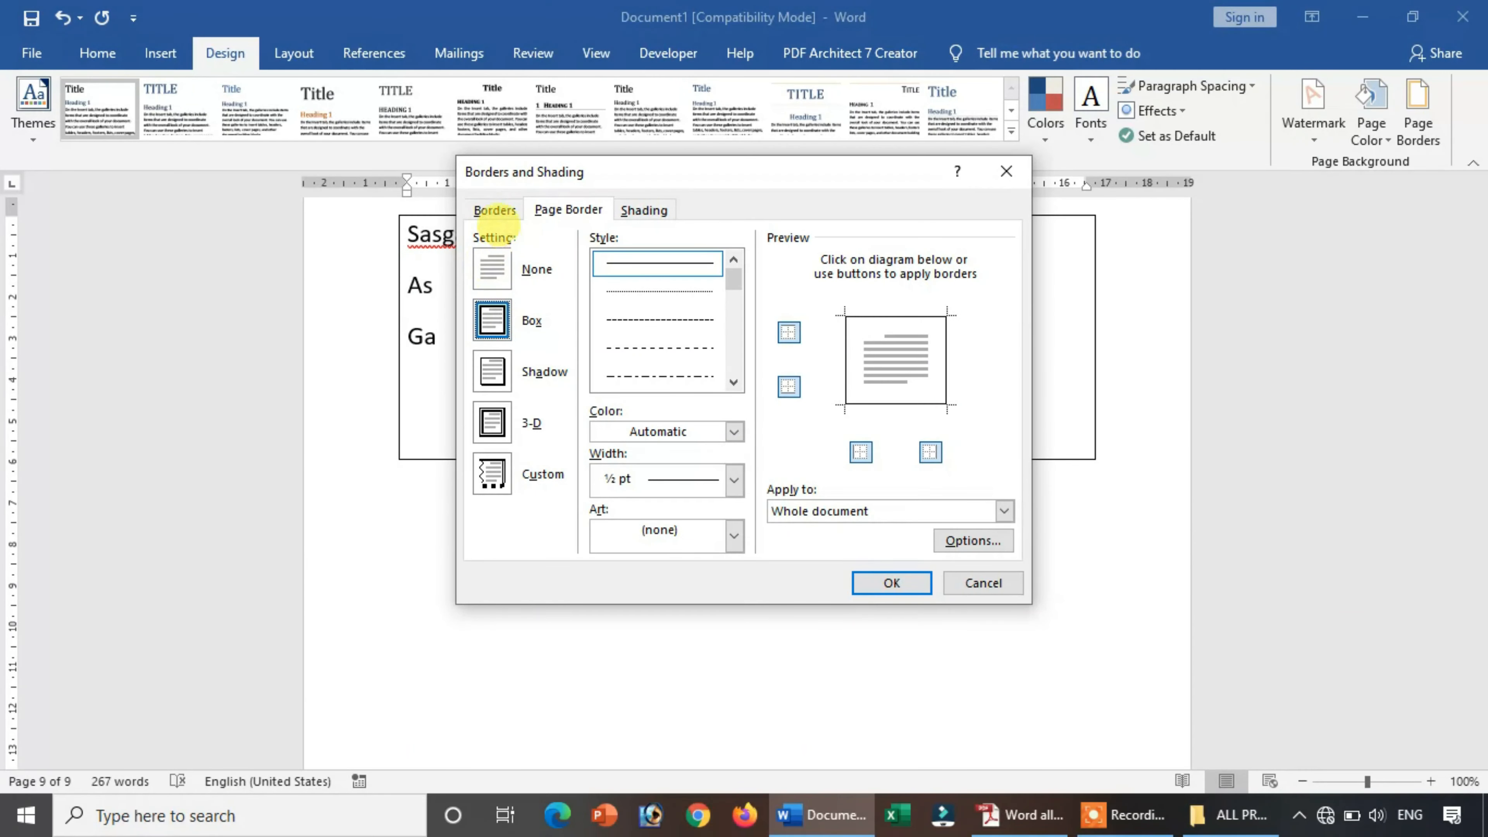
{"action": "left_click", "coordinate": [492, 206]}
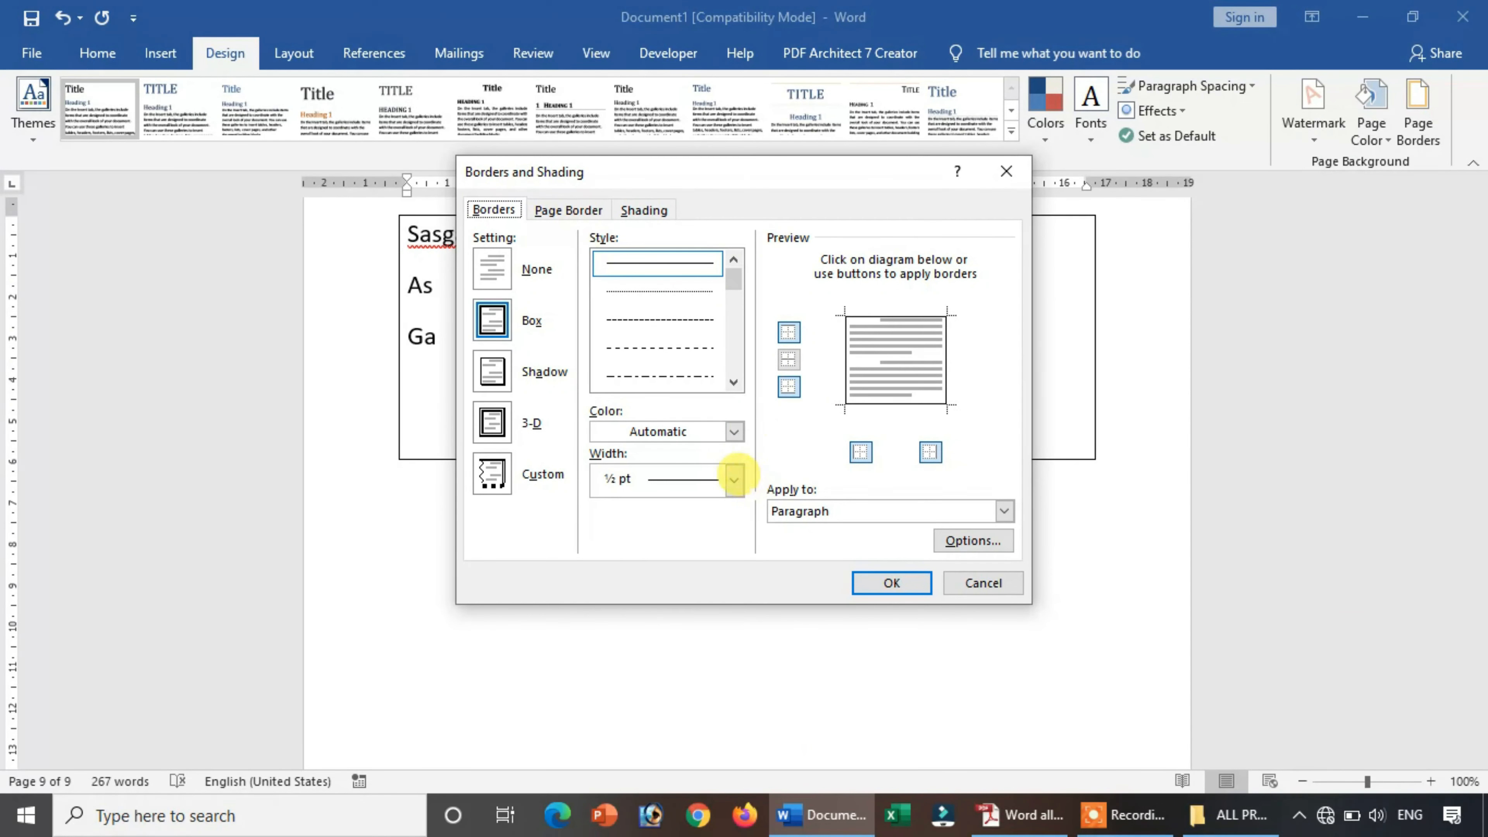
{"action": "left_click", "coordinate": [713, 472]}
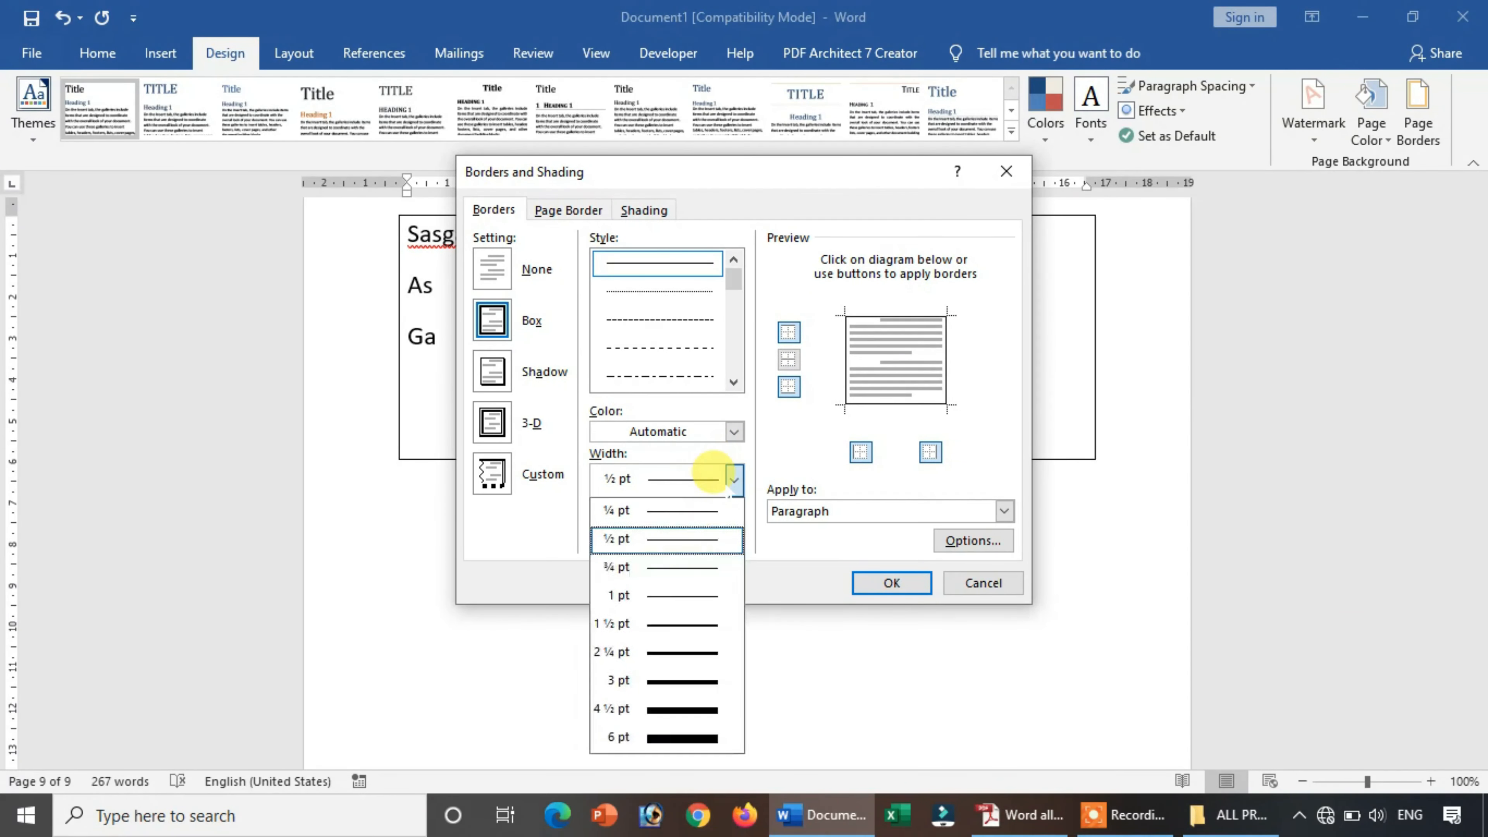
{"action": "left_click", "coordinate": [680, 736]}
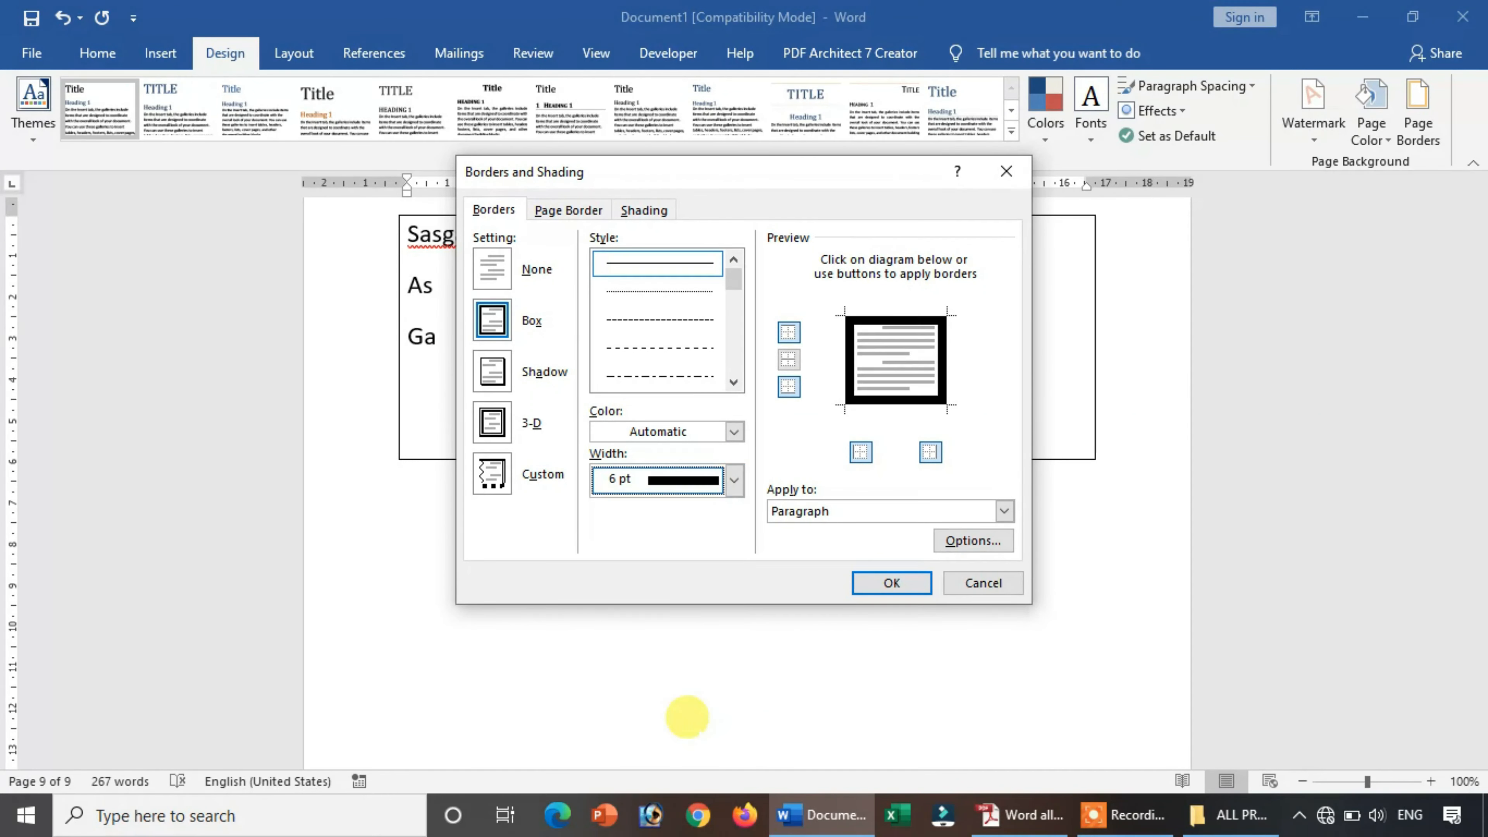
{"action": "left_click", "coordinate": [659, 427]}
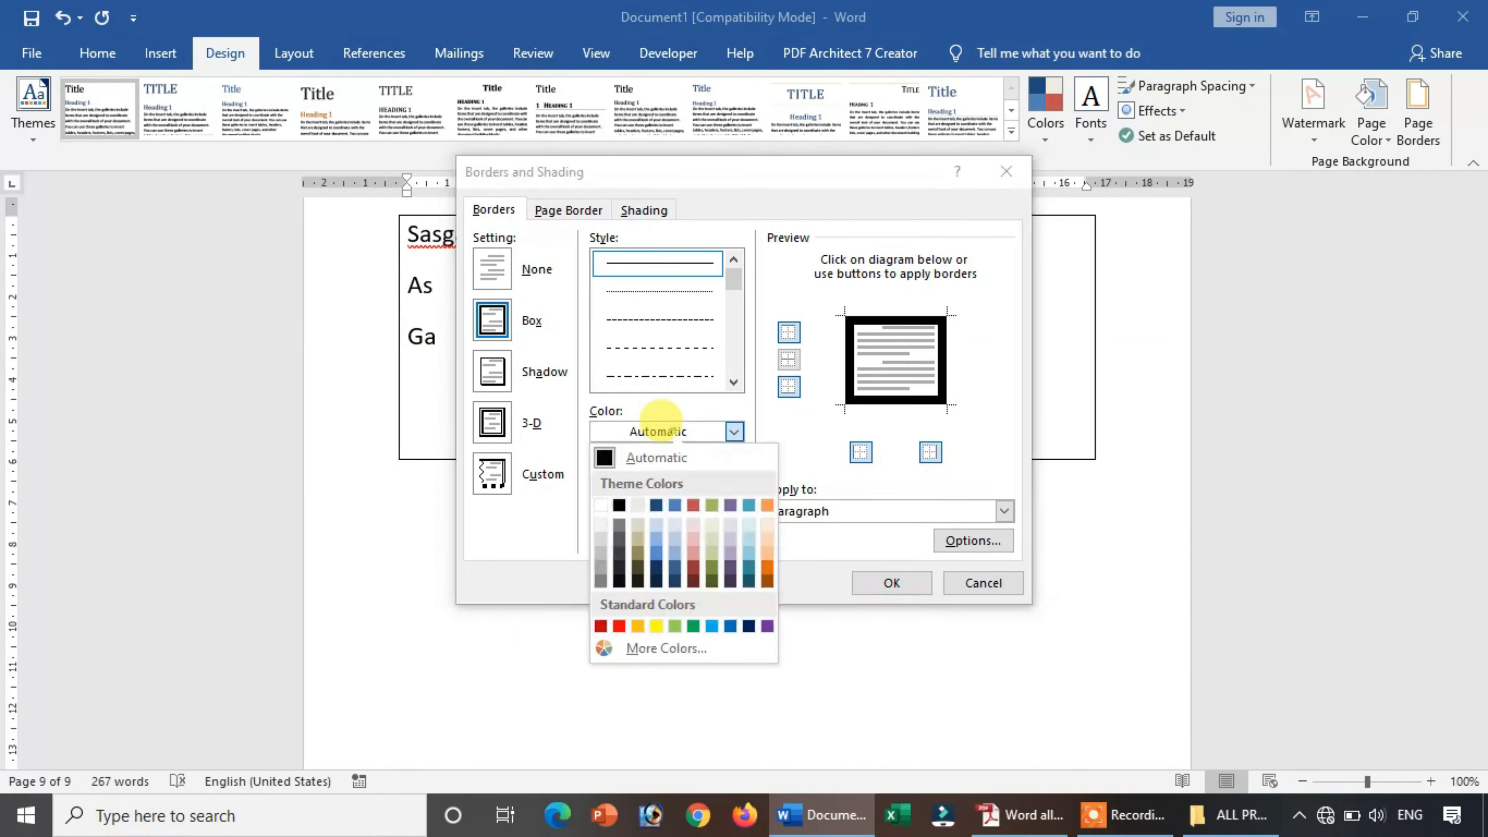
{"action": "left_click", "coordinate": [693, 626]}
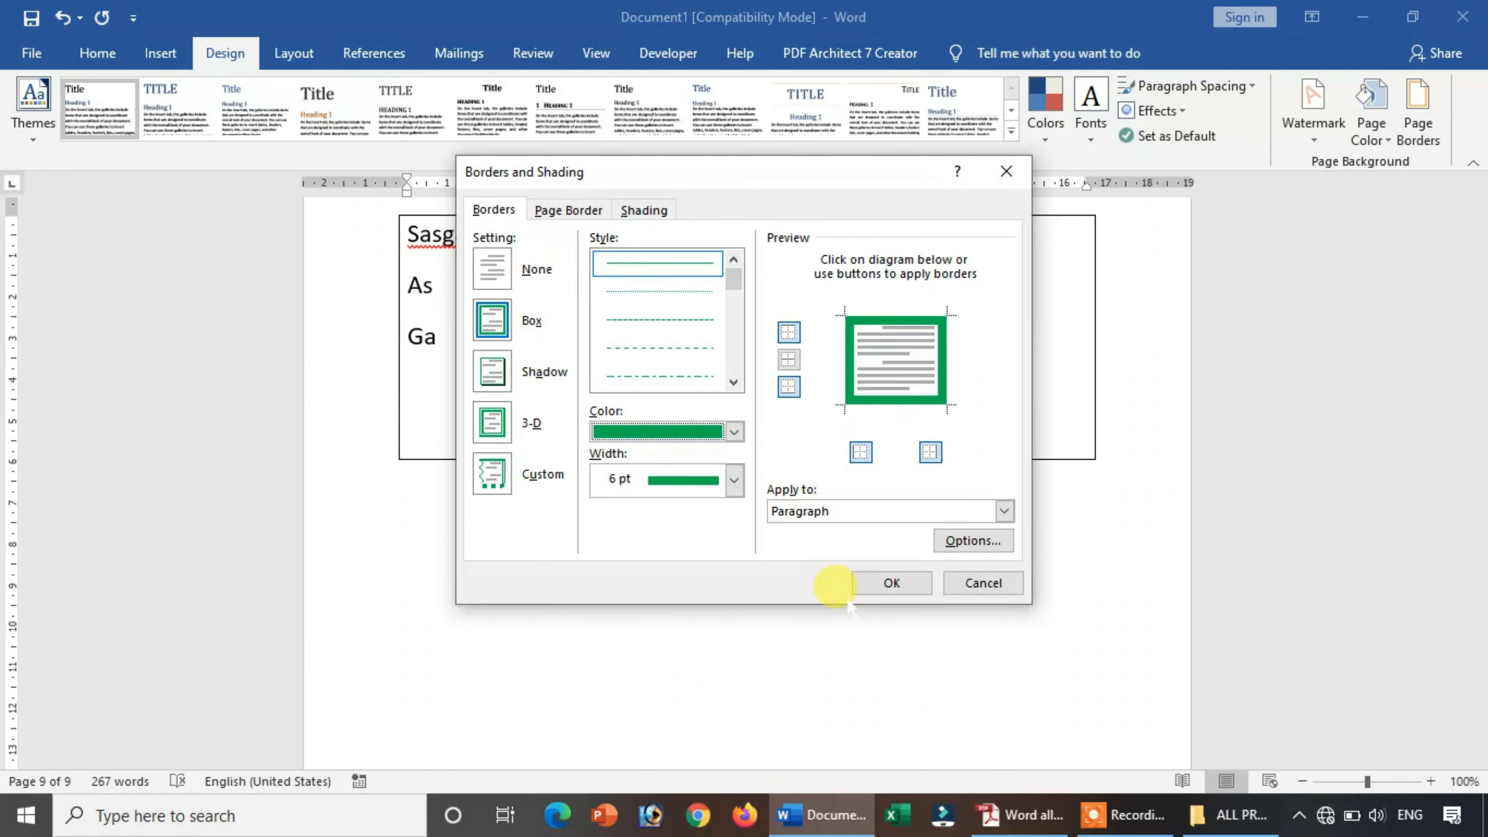
{"action": "left_click", "coordinate": [867, 586]}
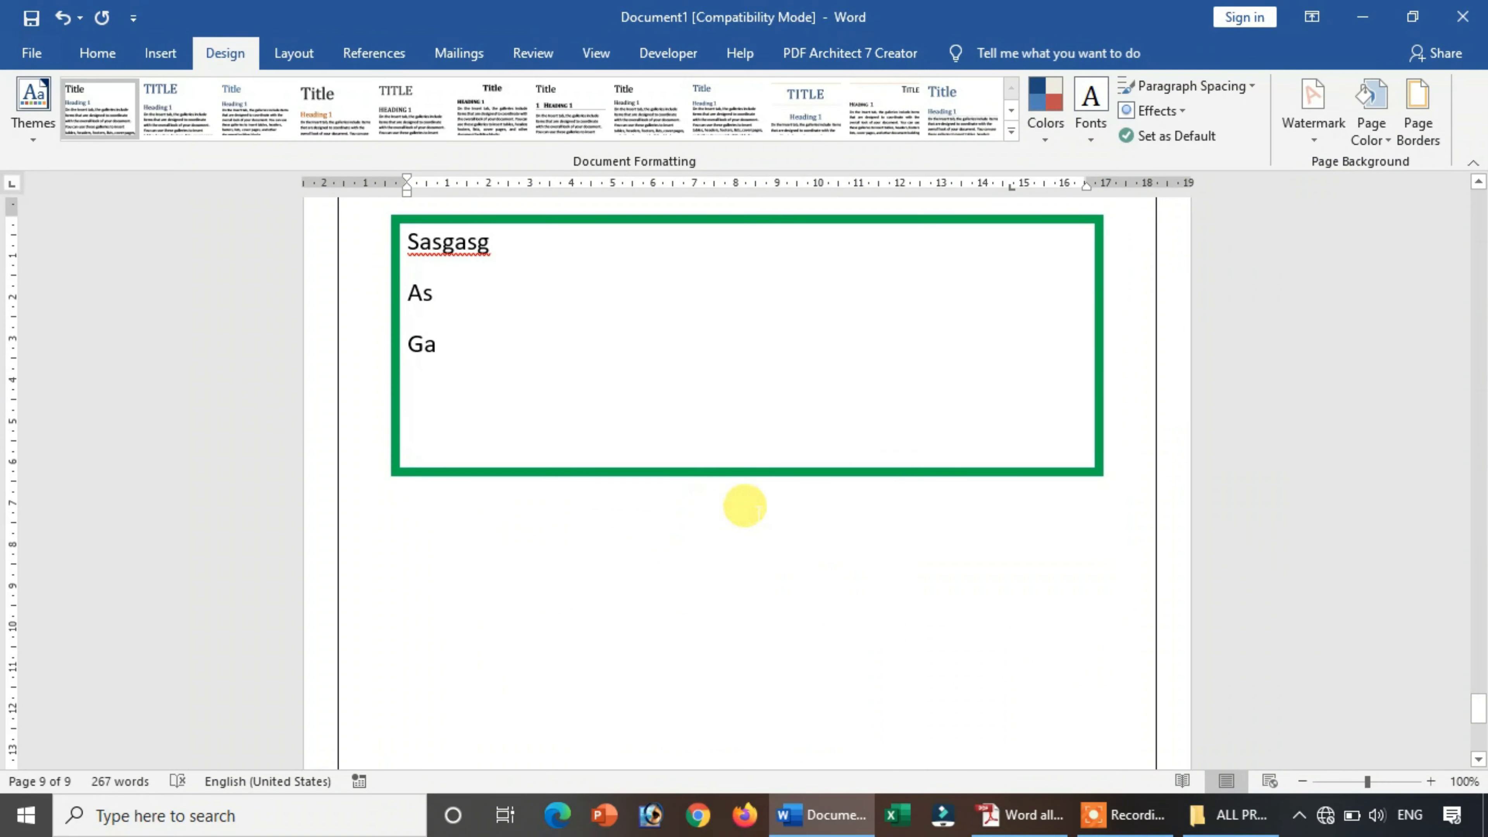
Step: Change the whole document's page border to a 3 pt thick-and-thin double line after checking the width, colour and art options
{"action": "left_click", "coordinate": [1413, 111]}
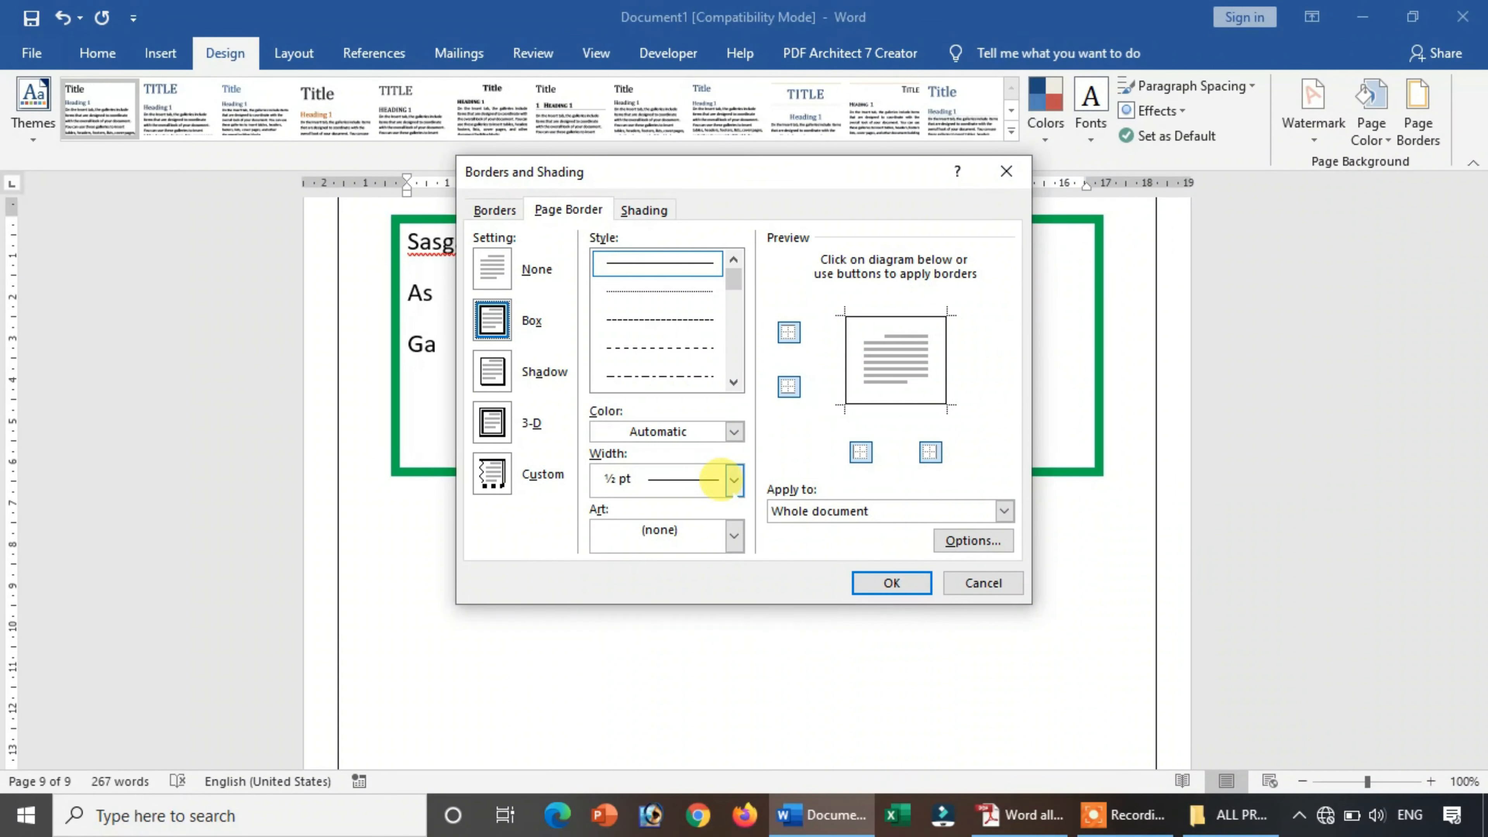
{"action": "left_click", "coordinate": [724, 480]}
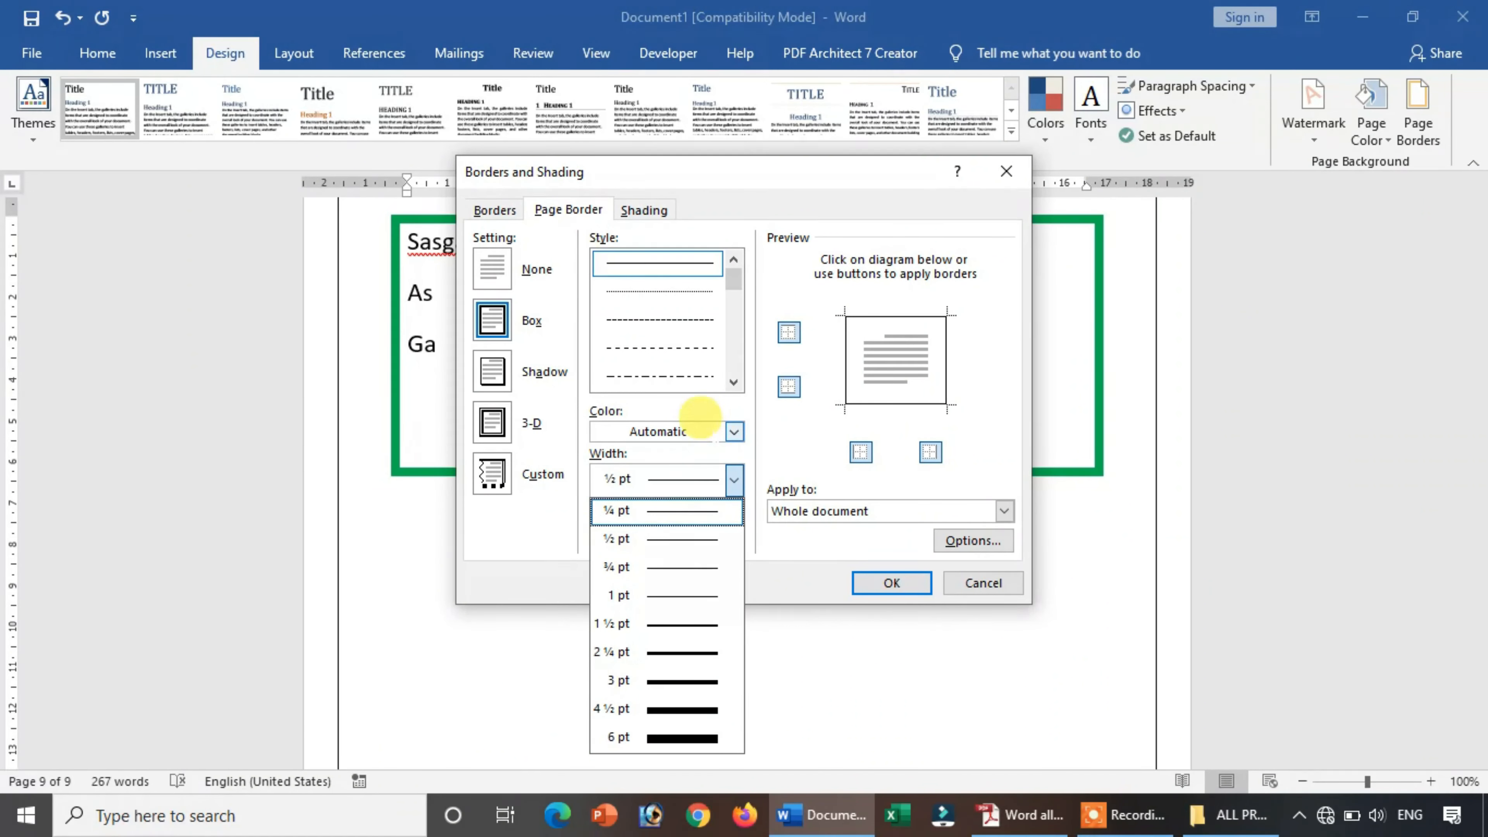
{"action": "left_click", "coordinate": [703, 423]}
{"action": "left_click", "coordinate": [703, 424]}
{"action": "left_click", "coordinate": [703, 423]}
{"action": "left_click", "coordinate": [703, 423]}
{"action": "left_click", "coordinate": [710, 425]}
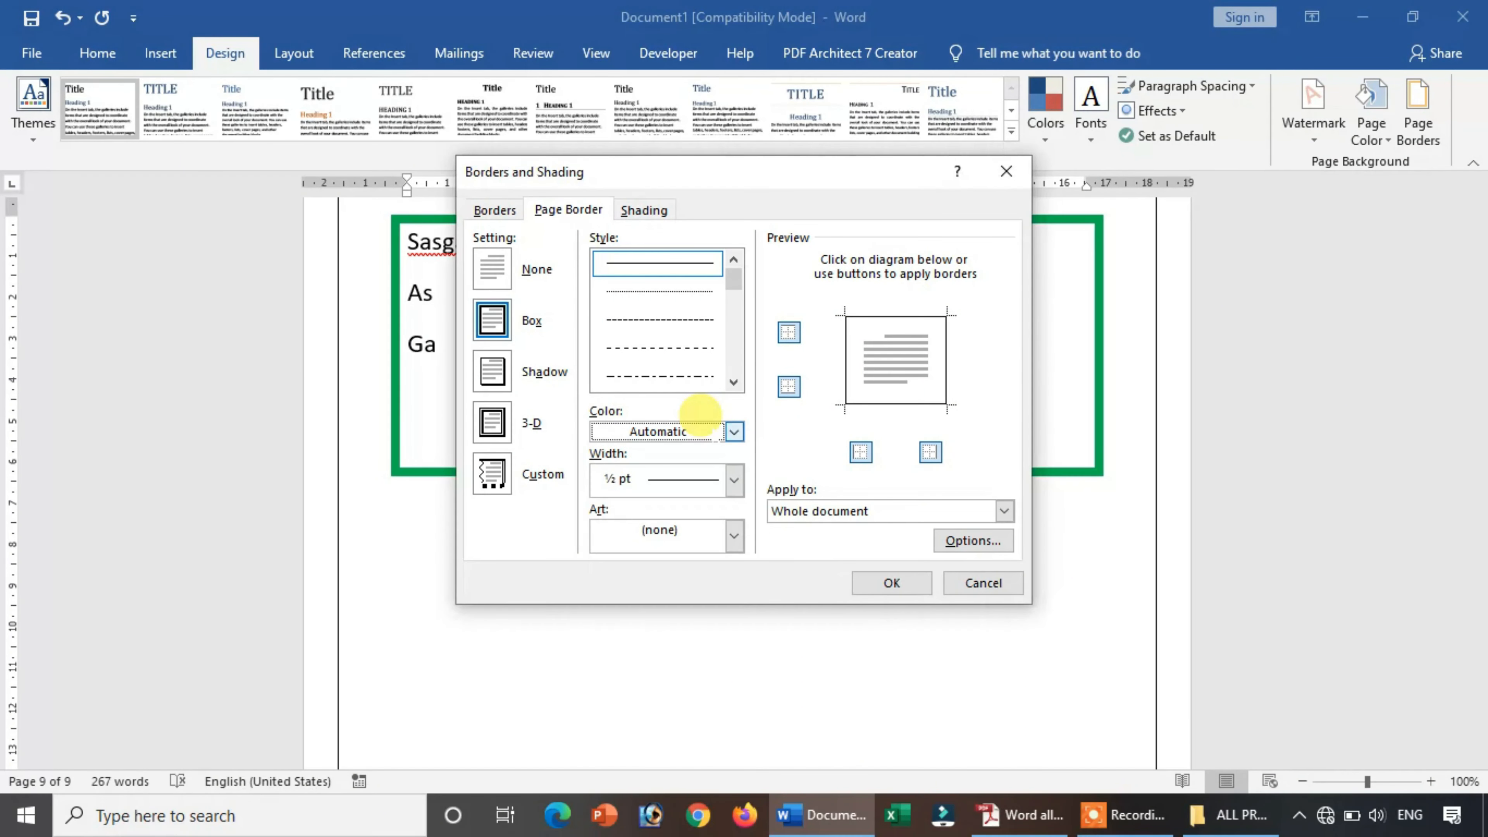
{"action": "left_click", "coordinate": [733, 533]}
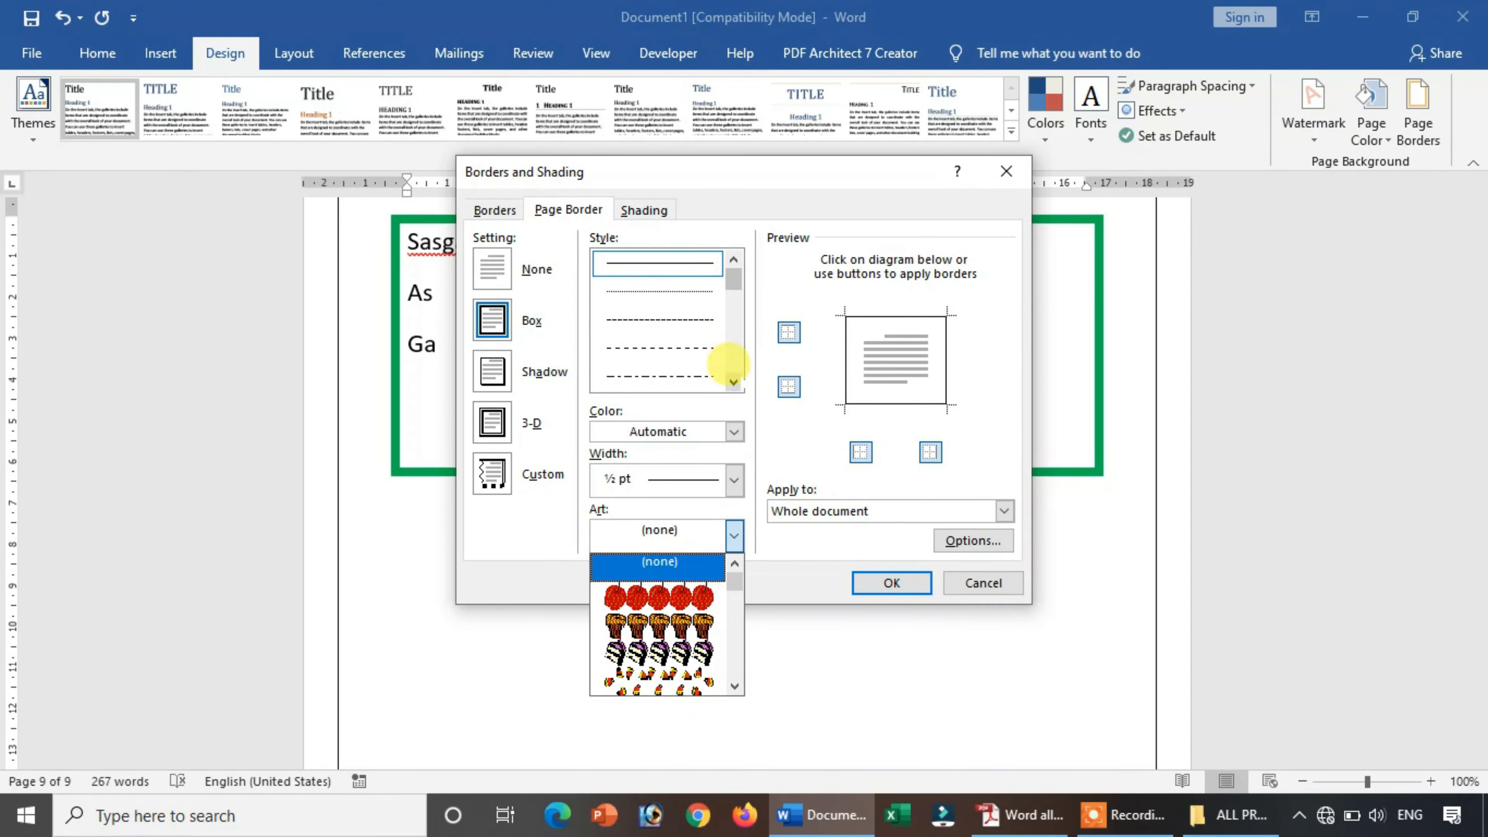
{"action": "left_click", "coordinate": [732, 382]}
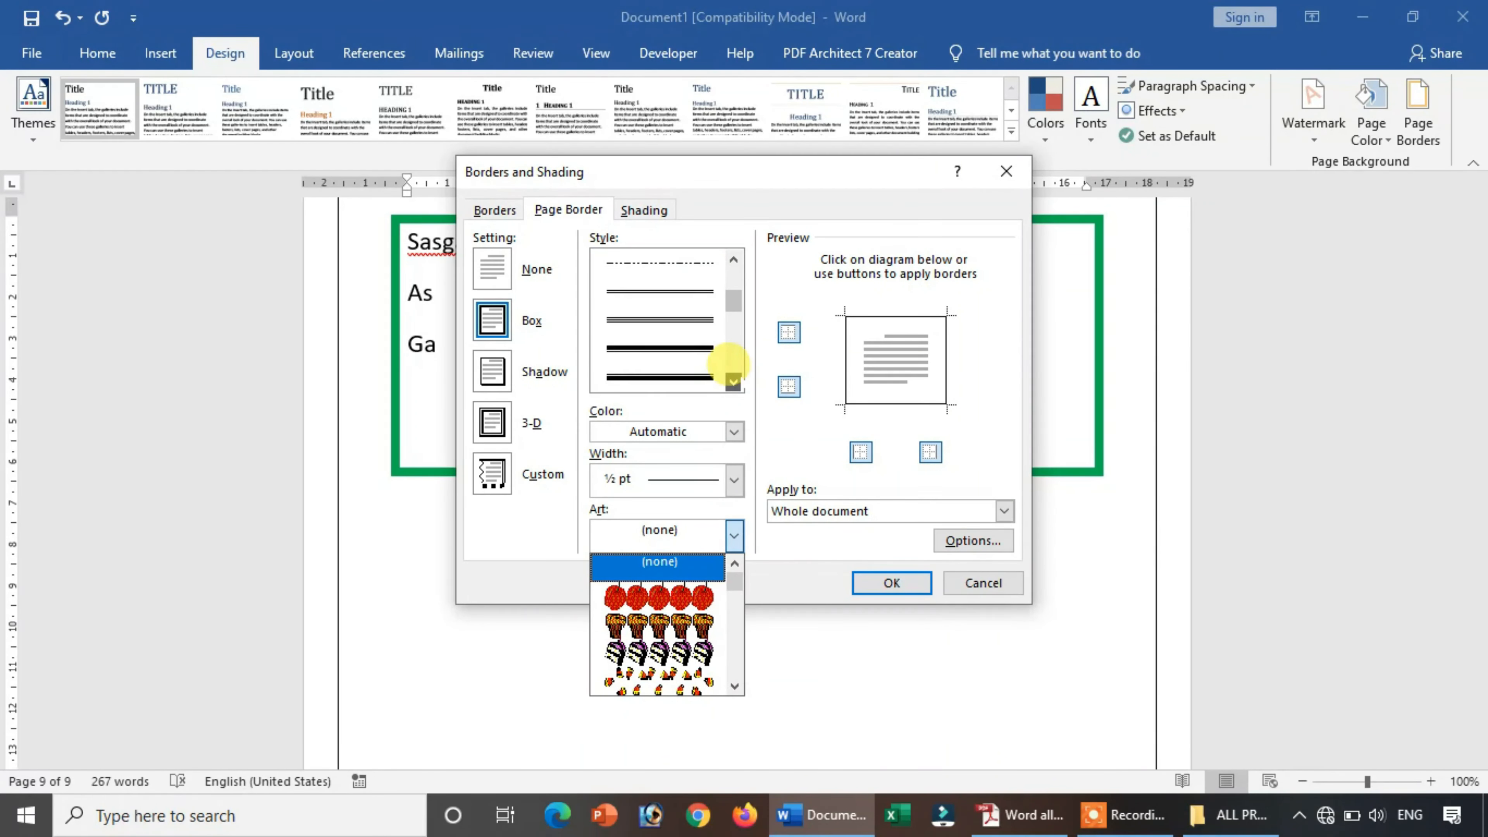
{"action": "left_click", "coordinate": [705, 347]}
{"action": "left_click", "coordinate": [891, 583]}
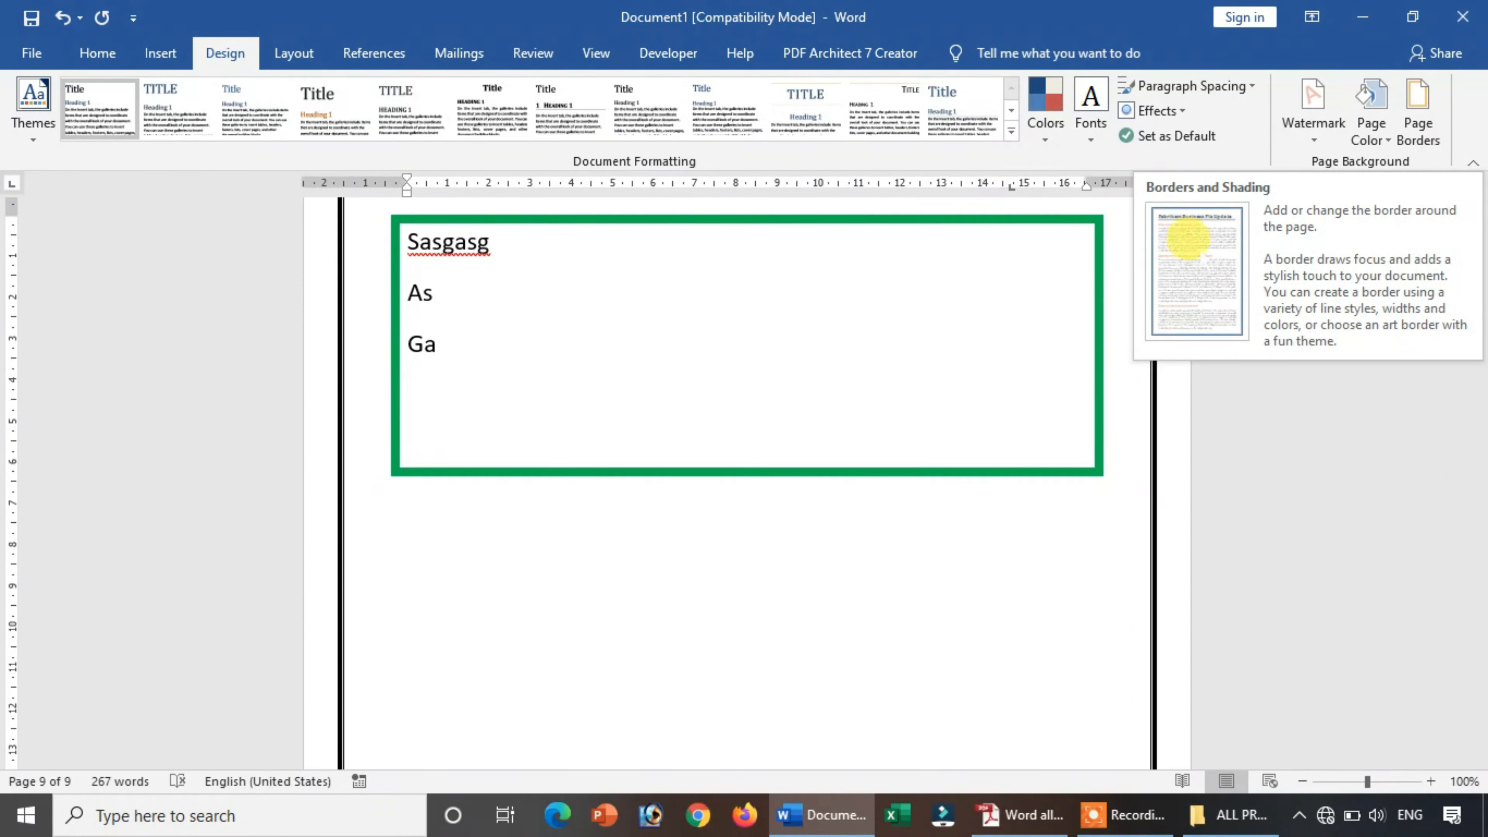
Step: Remove the page border from the whole document
{"action": "left_click", "coordinate": [1415, 120]}
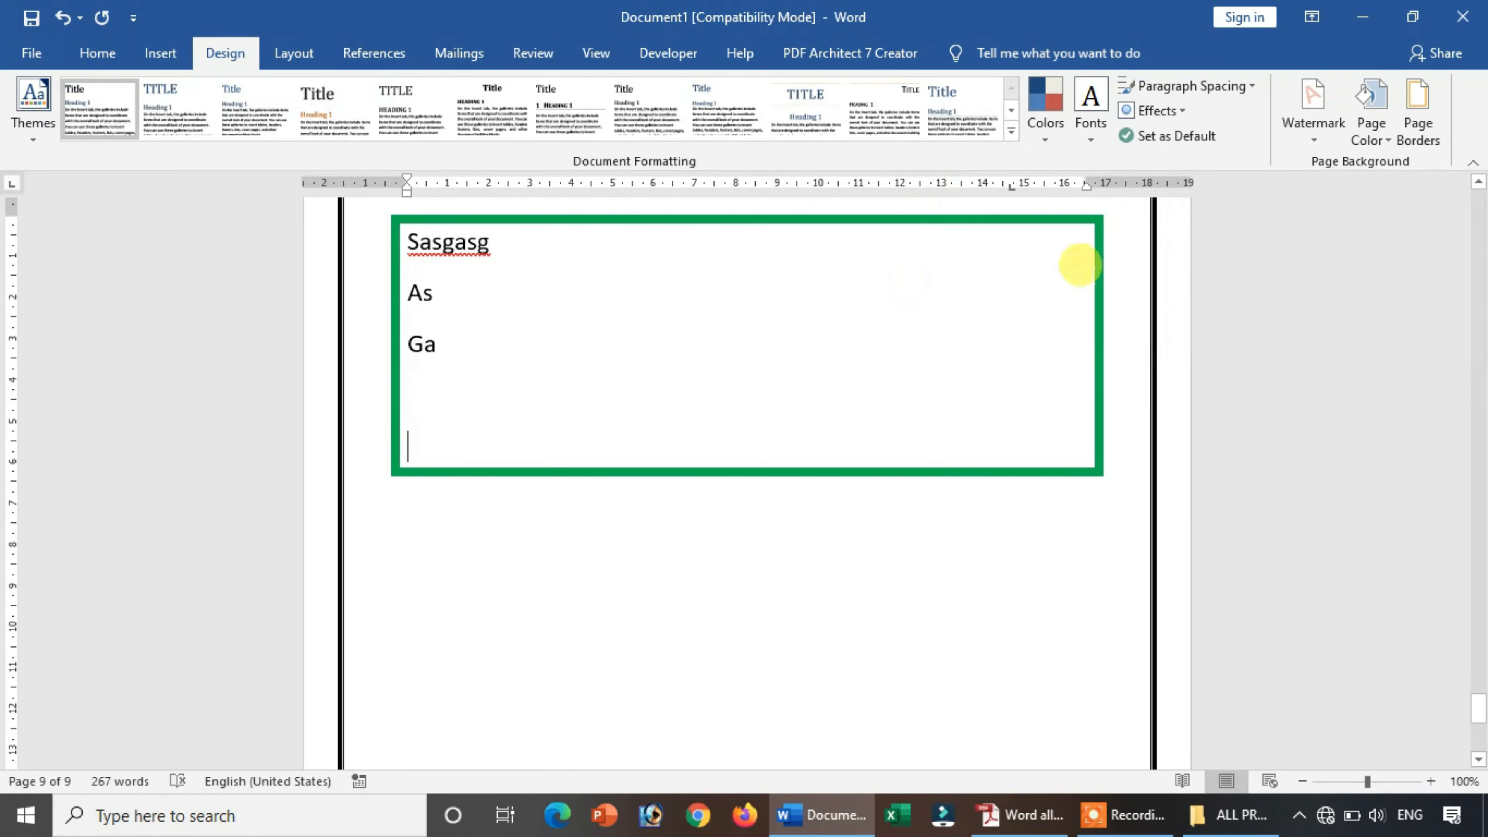
{"action": "left_click", "coordinate": [1418, 120]}
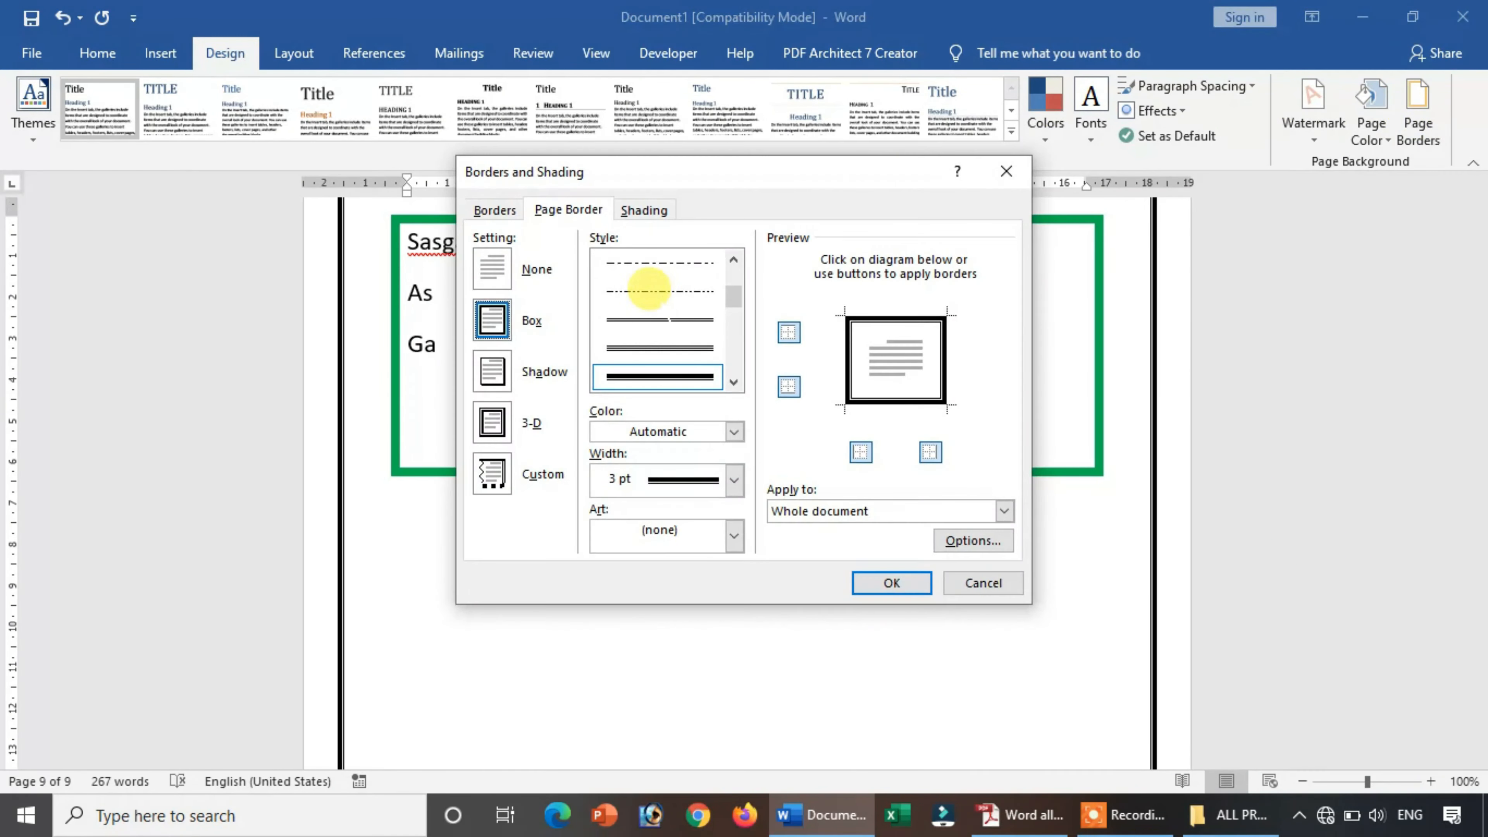
{"action": "left_click", "coordinate": [487, 270]}
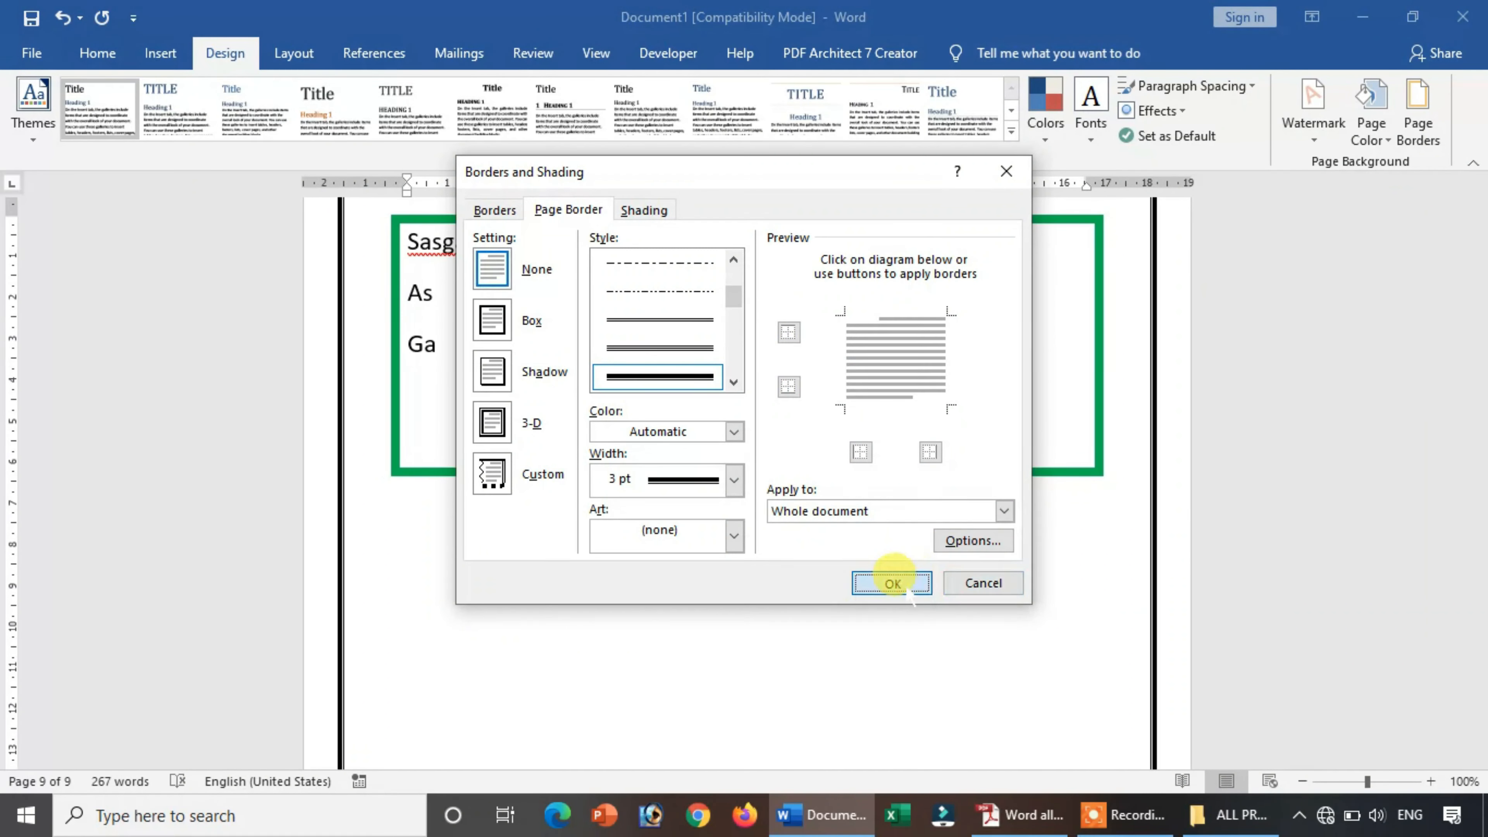
{"action": "left_click", "coordinate": [891, 583]}
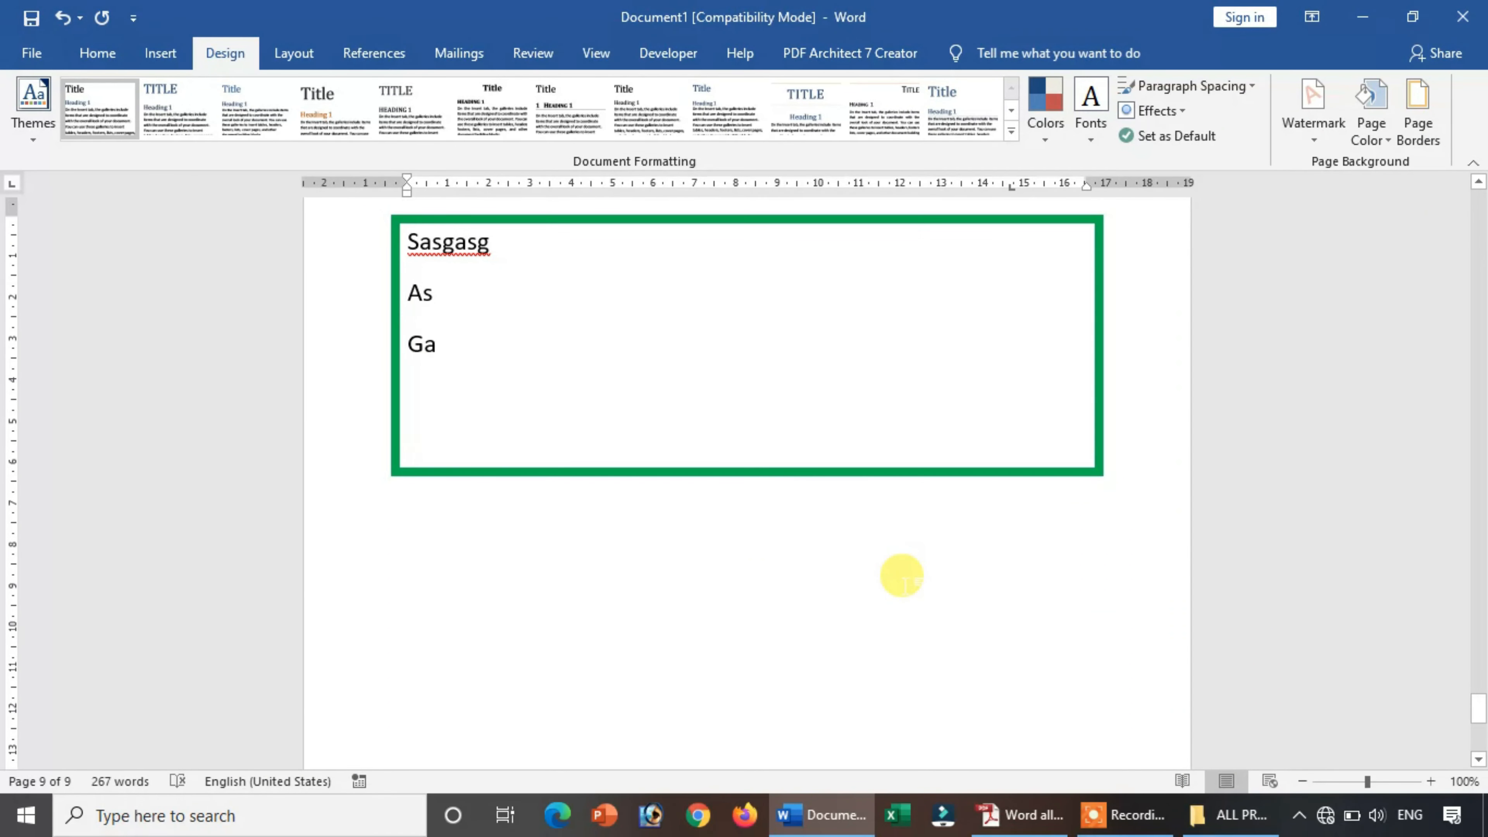
Step: Add a blank line below the bordered text, insert a page break to page 10 and clear the border there
{"action": "key", "text": "Return"}
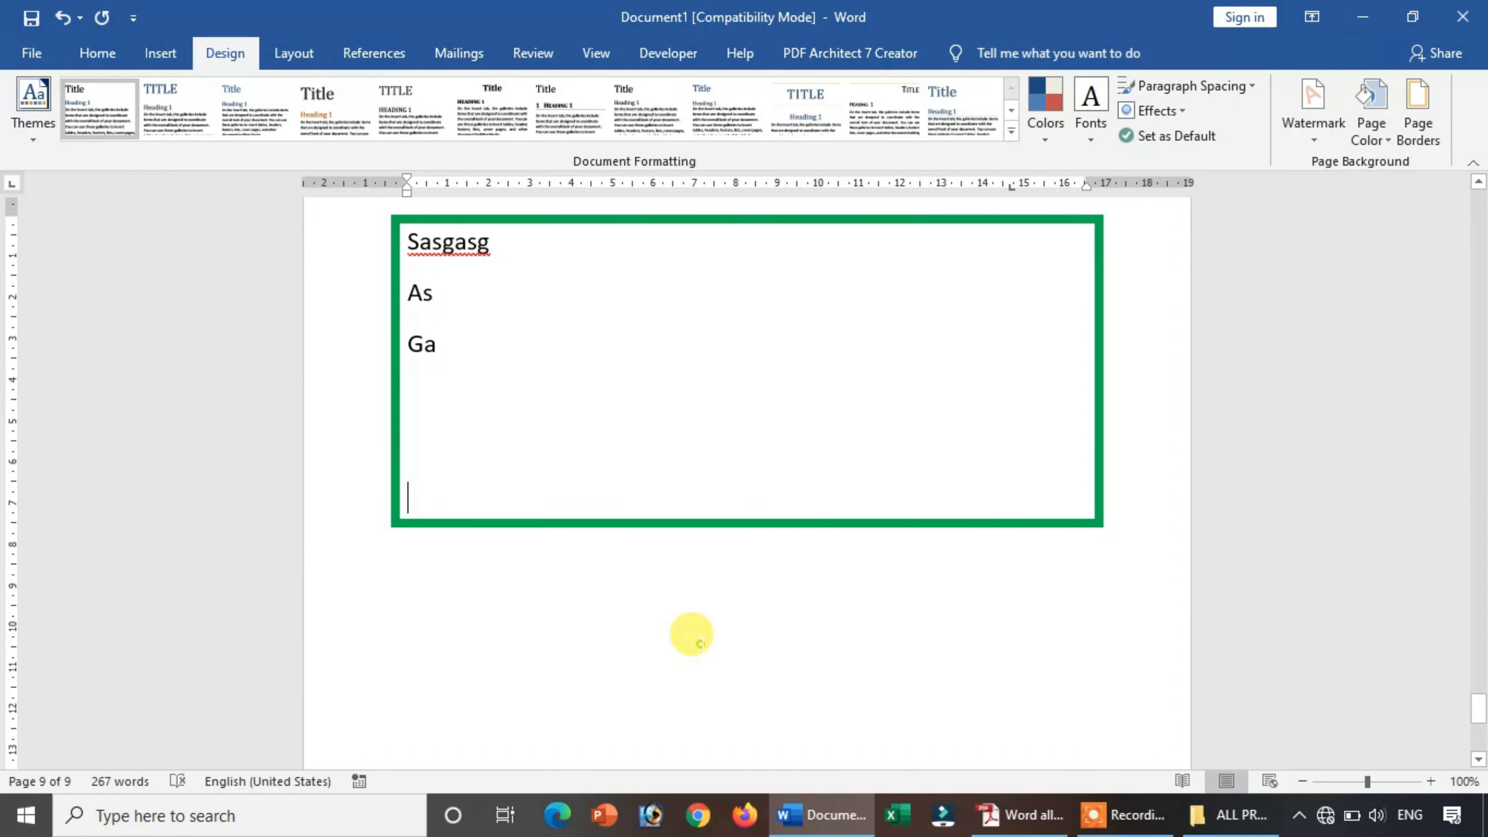
{"action": "key", "text": "ctrl+Return"}
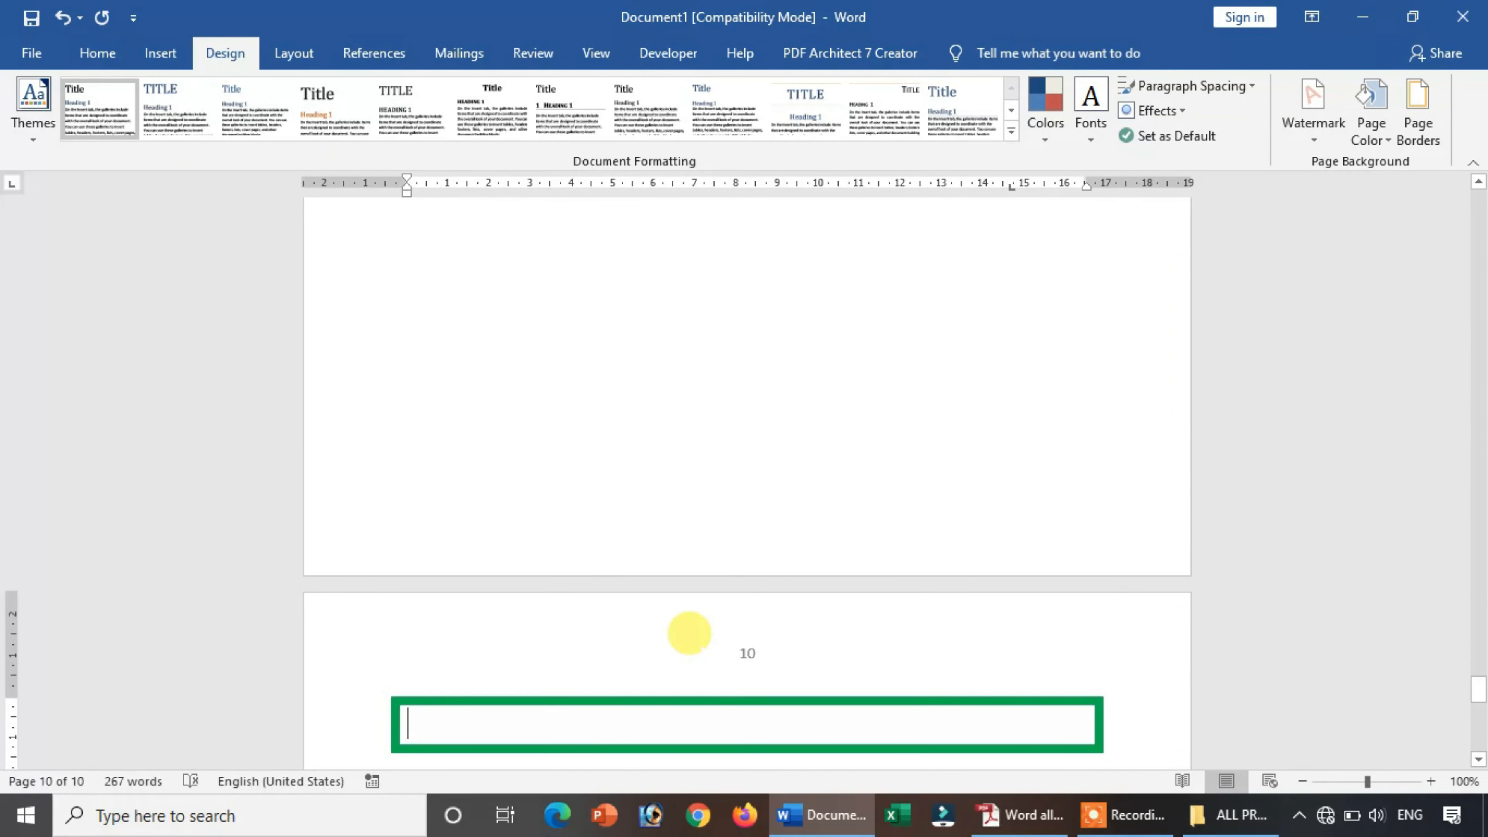
{"action": "key", "text": "BackSpace"}
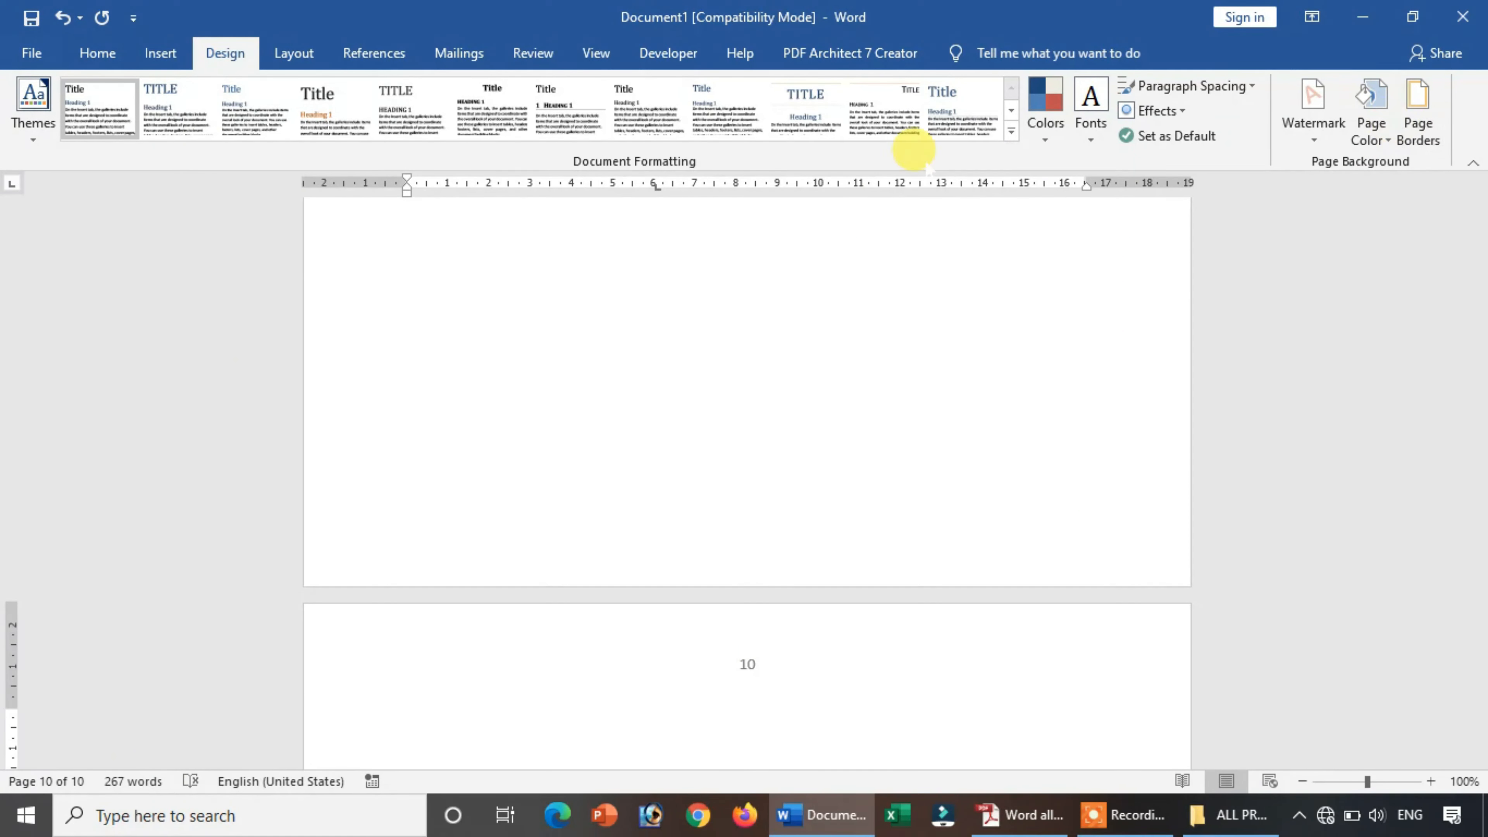
Step: Review the preset page margins and widen the left margin on the ruler to about 2.75 cm
{"action": "left_click", "coordinate": [296, 53]}
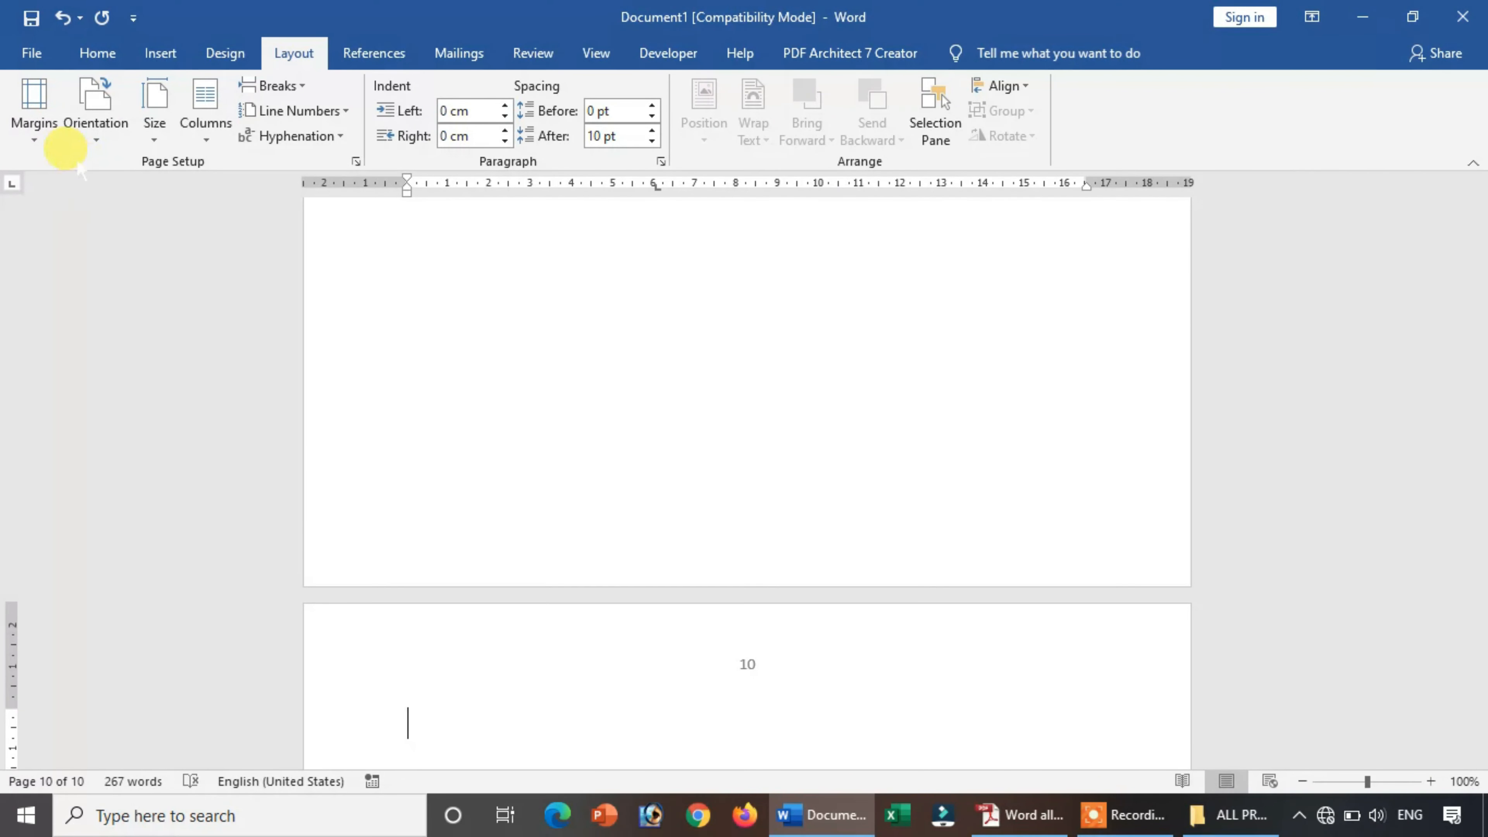
{"action": "left_click", "coordinate": [30, 135]}
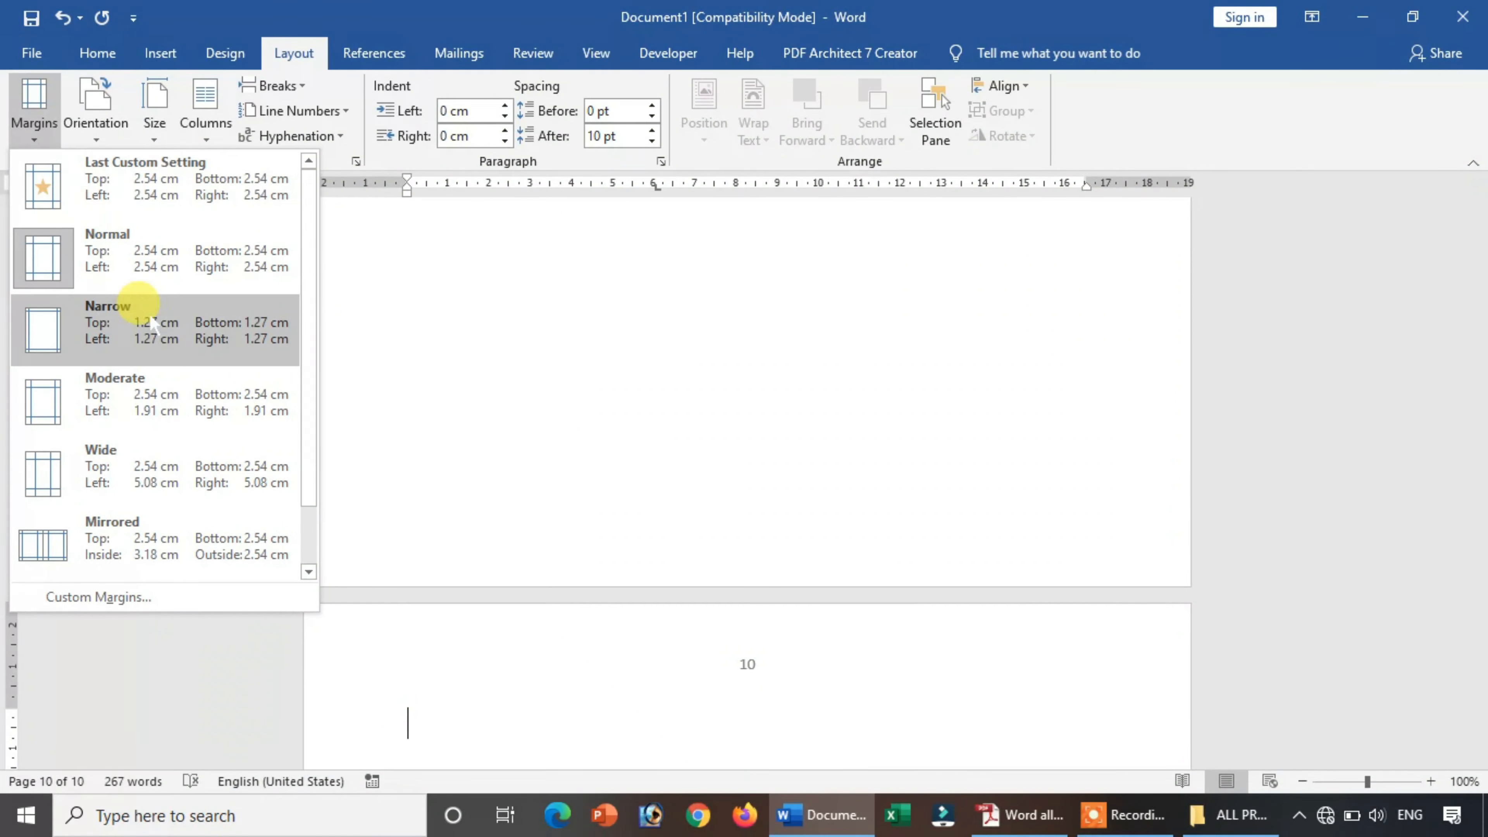
{"action": "left_click_drag", "start_coordinate": [295, 478], "coordinate": [322, 349]}
{"action": "left_click", "coordinate": [566, 335]}
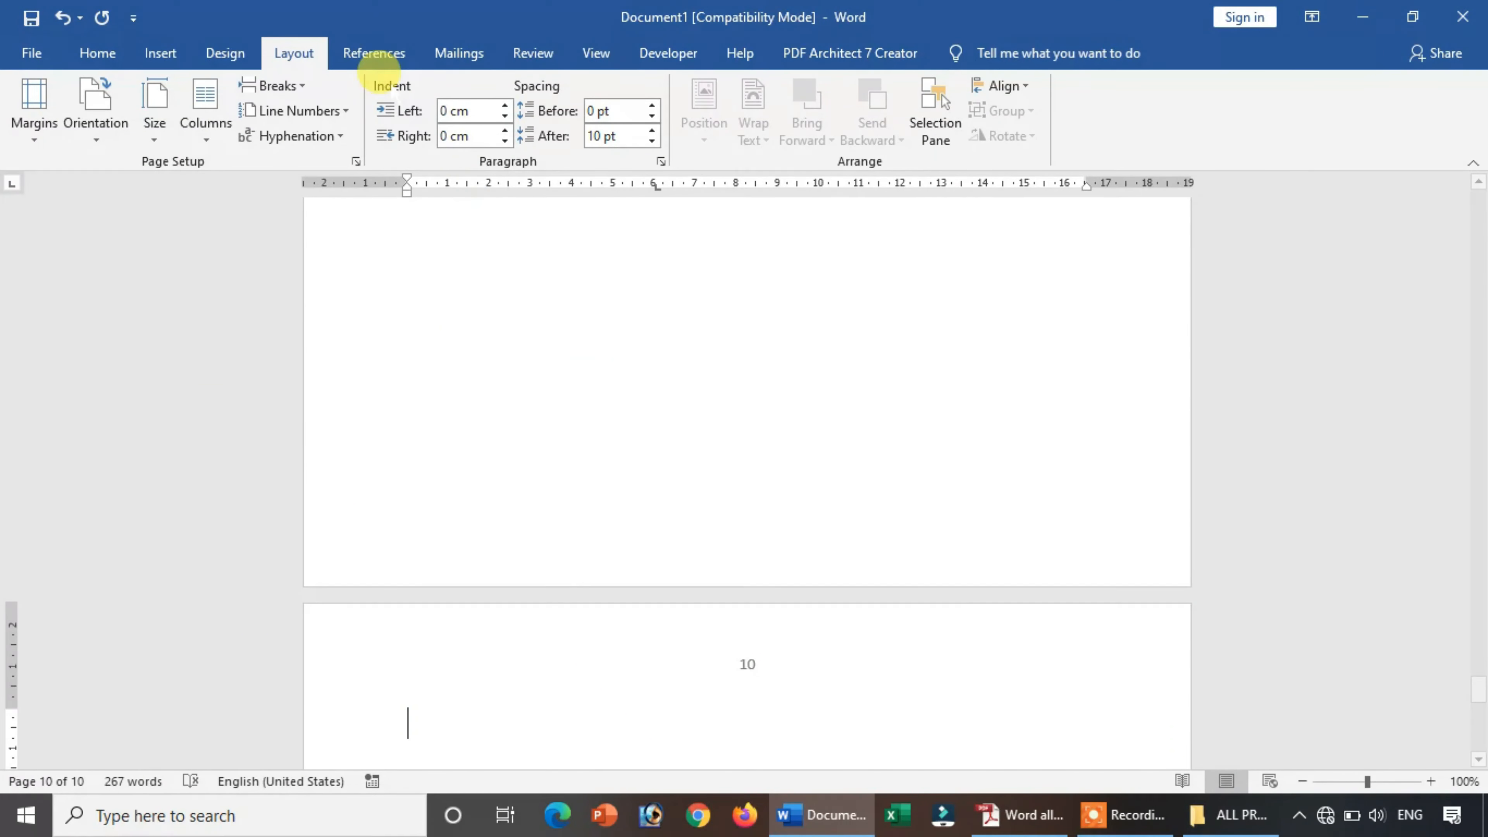
{"action": "left_click_drag", "start_coordinate": [399, 169], "coordinate": [407, 167]}
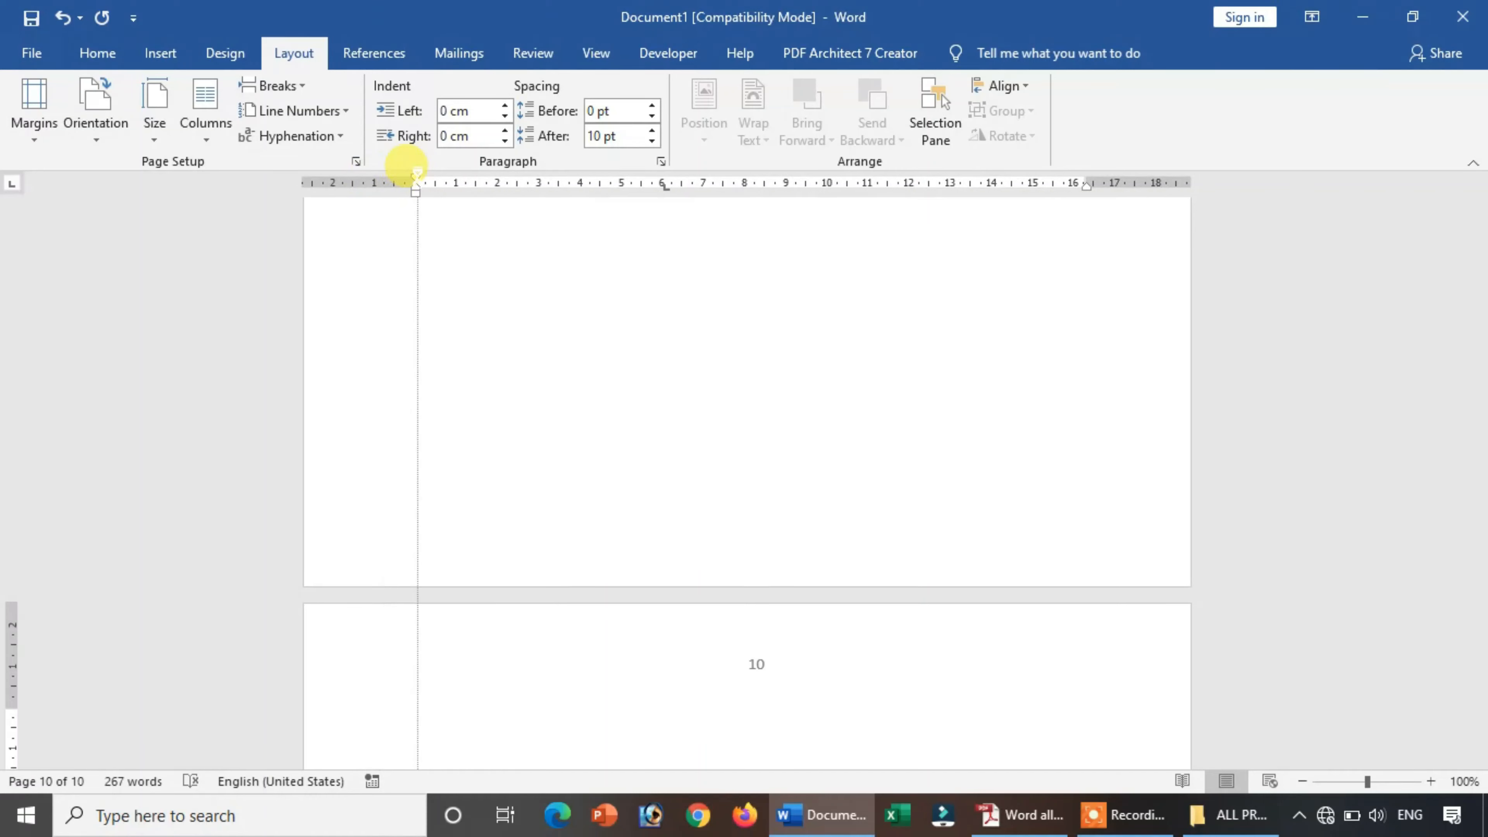
Step: Check the margin values in the page setup dialog and review the preset margin options again
{"action": "left_click", "coordinate": [356, 161]}
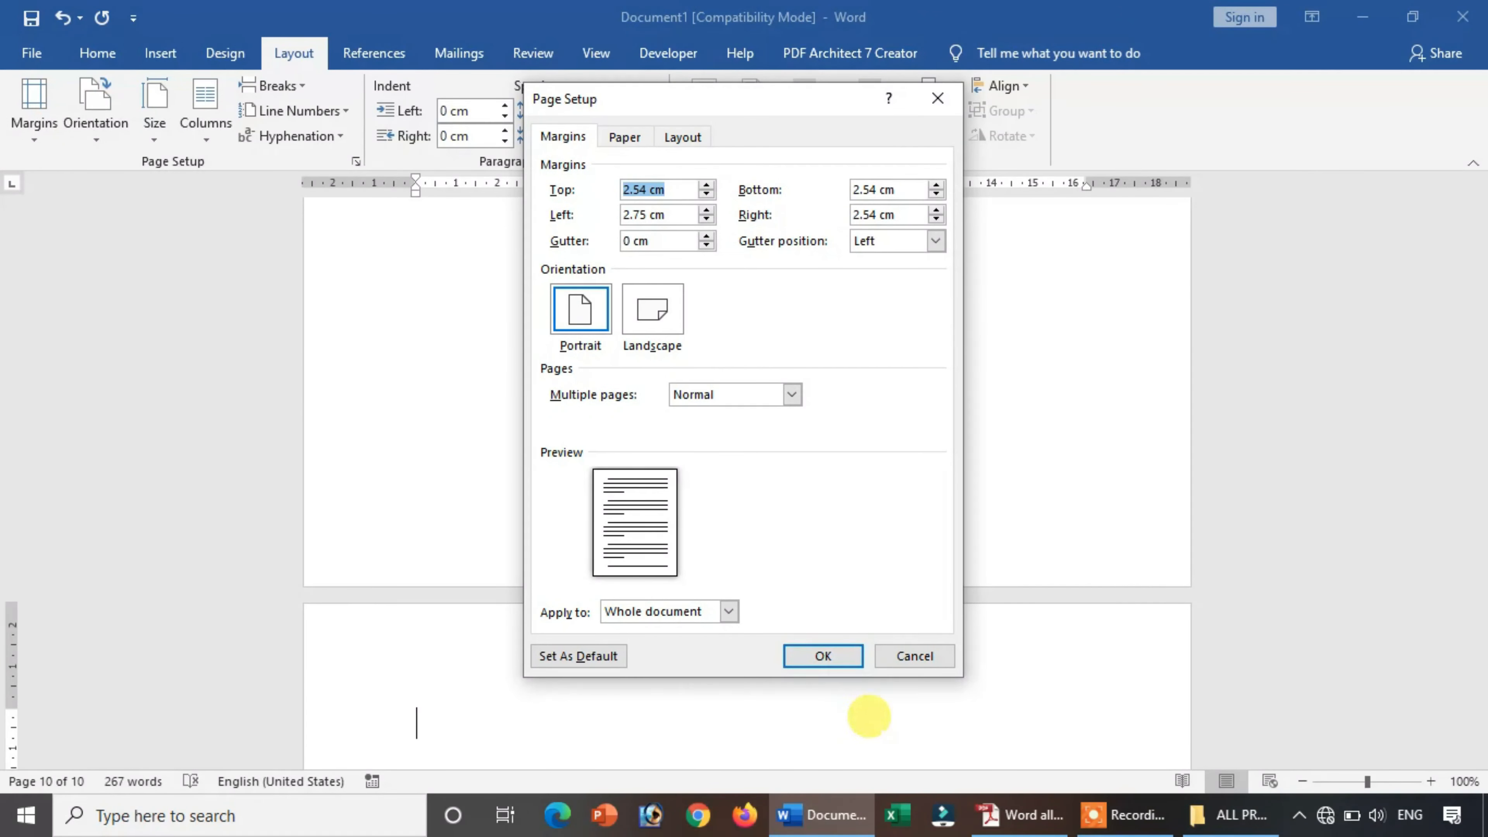
{"action": "left_click", "coordinate": [914, 653]}
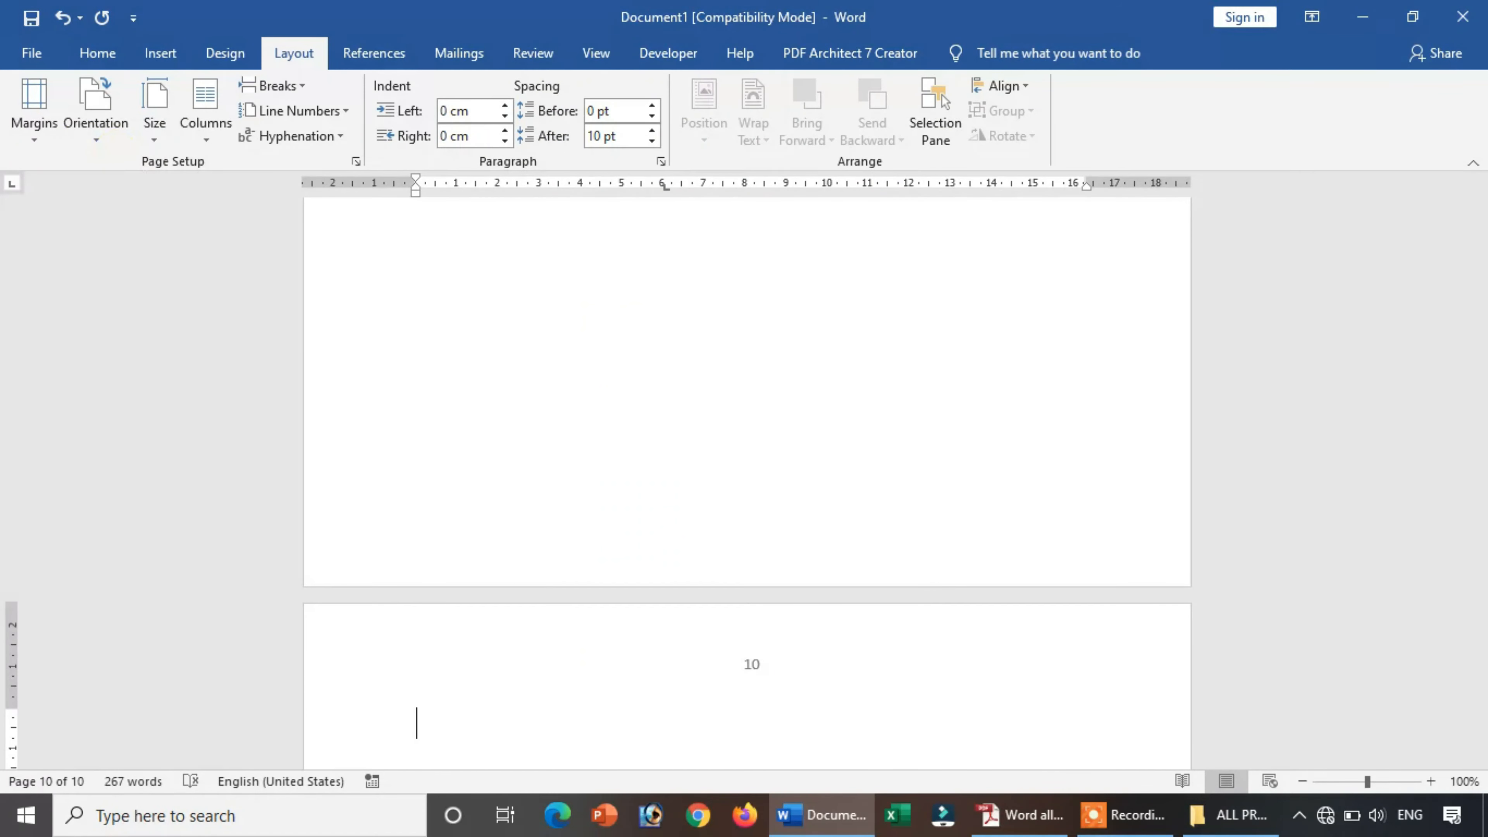
{"action": "left_click", "coordinate": [34, 136]}
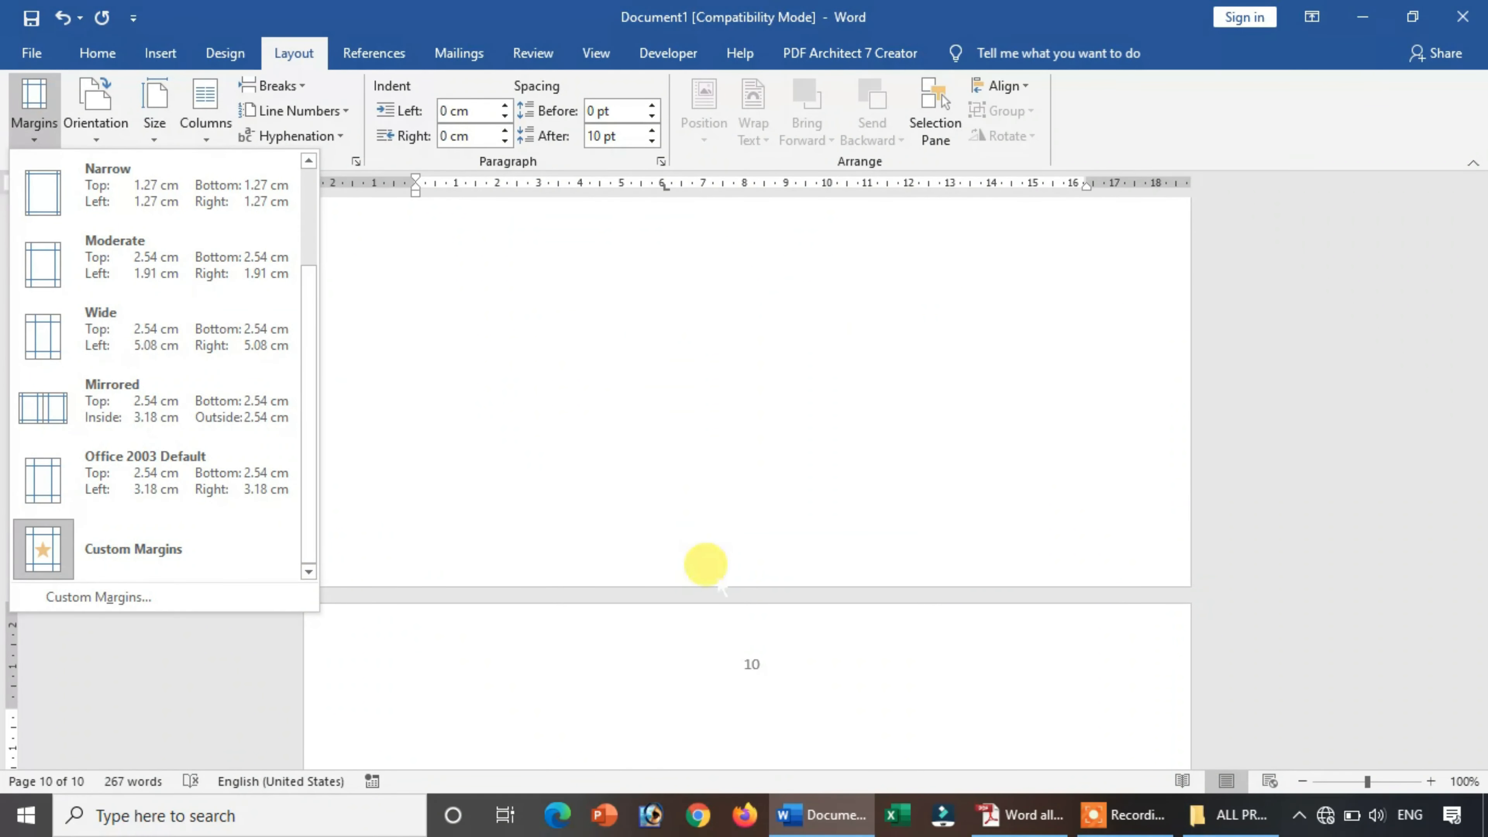
{"action": "left_click", "coordinate": [639, 366]}
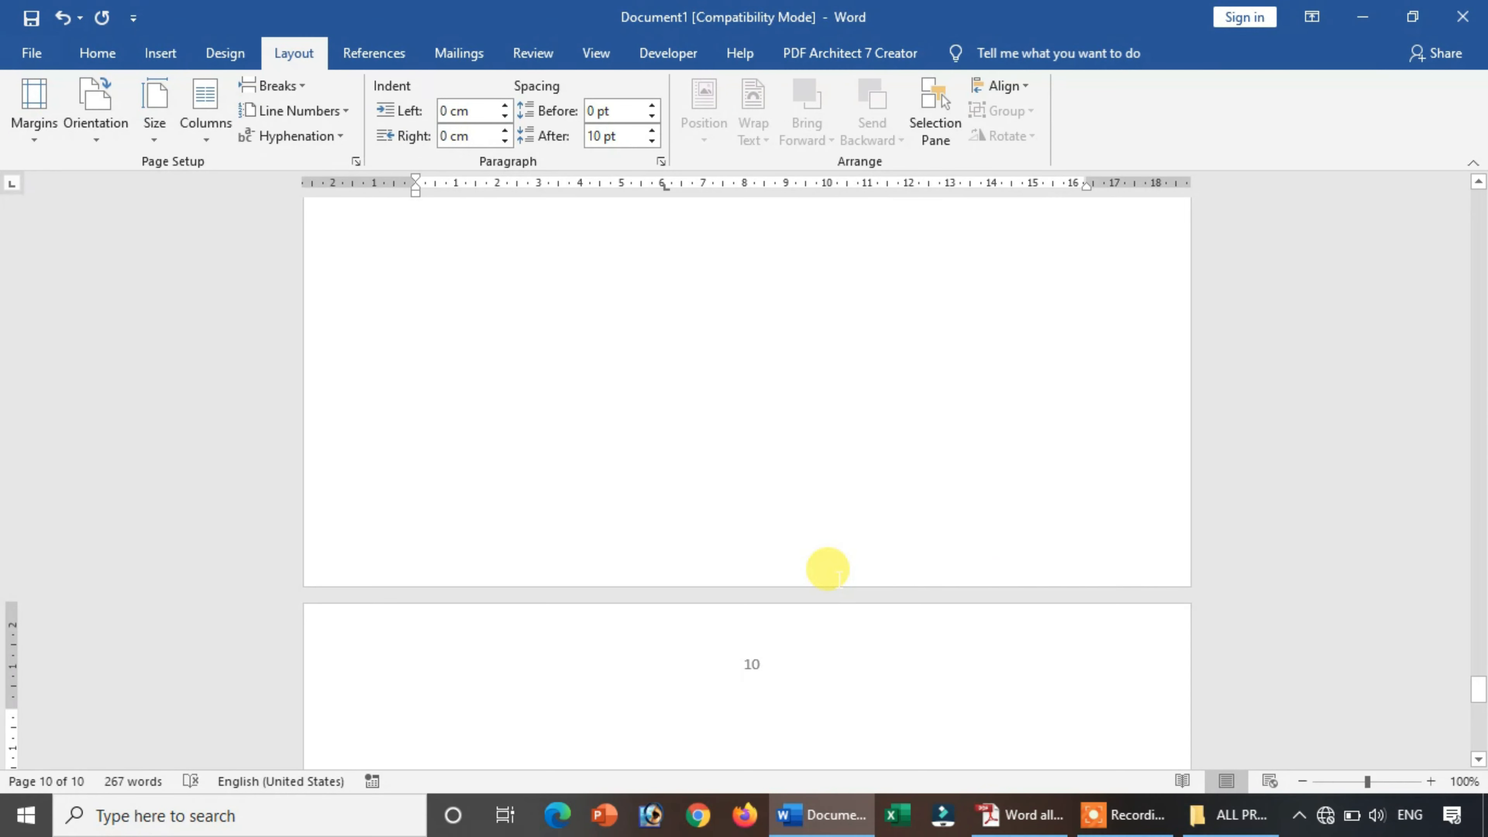
Step: Switch the document's pages to landscape orientation and back to portrait
{"action": "scroll", "coordinate": [762, 569], "scroll_direction": "down", "scroll_amount": 8}
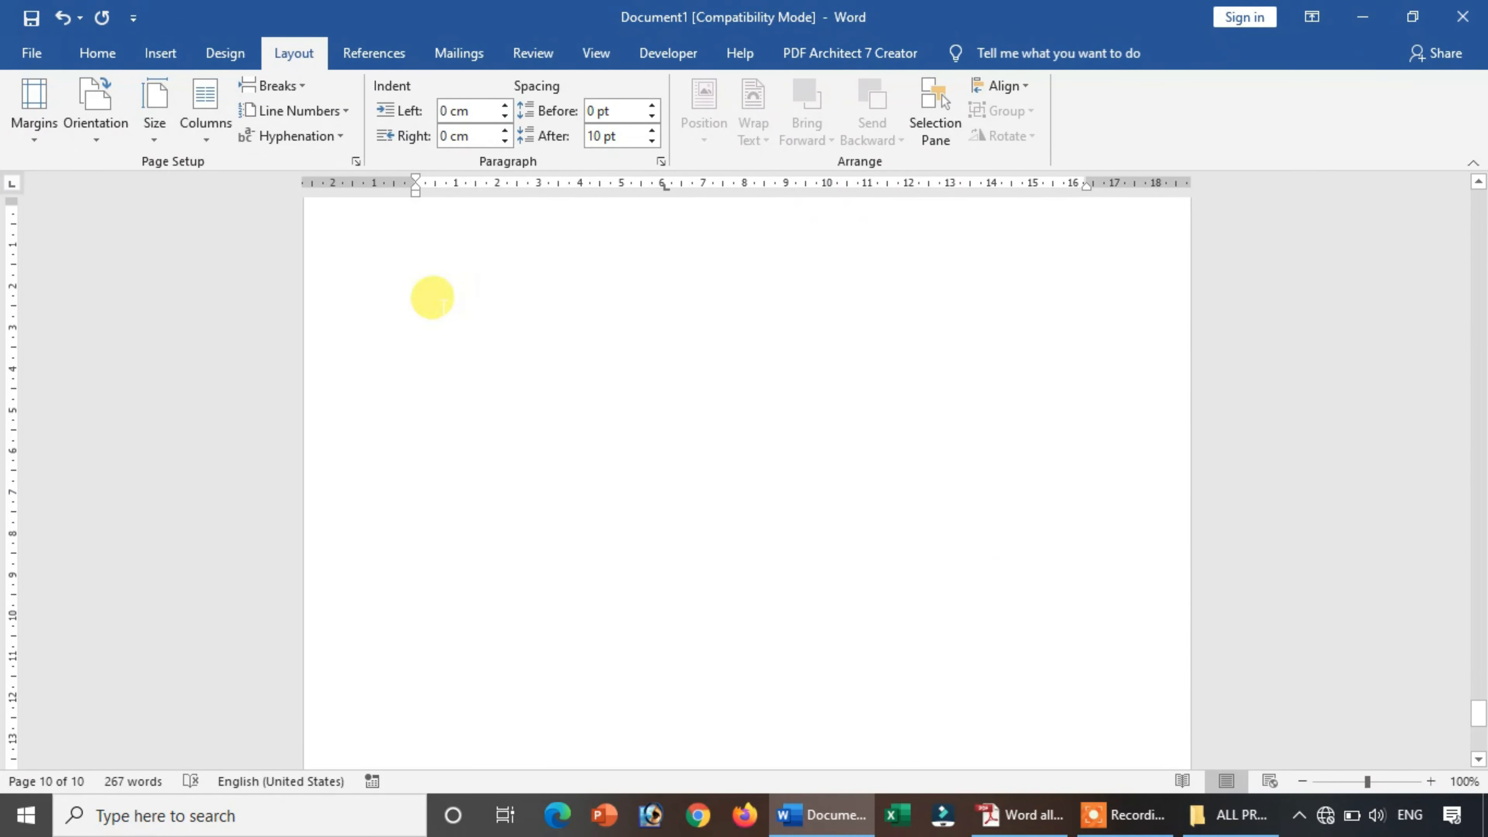
{"action": "left_click", "coordinate": [97, 126]}
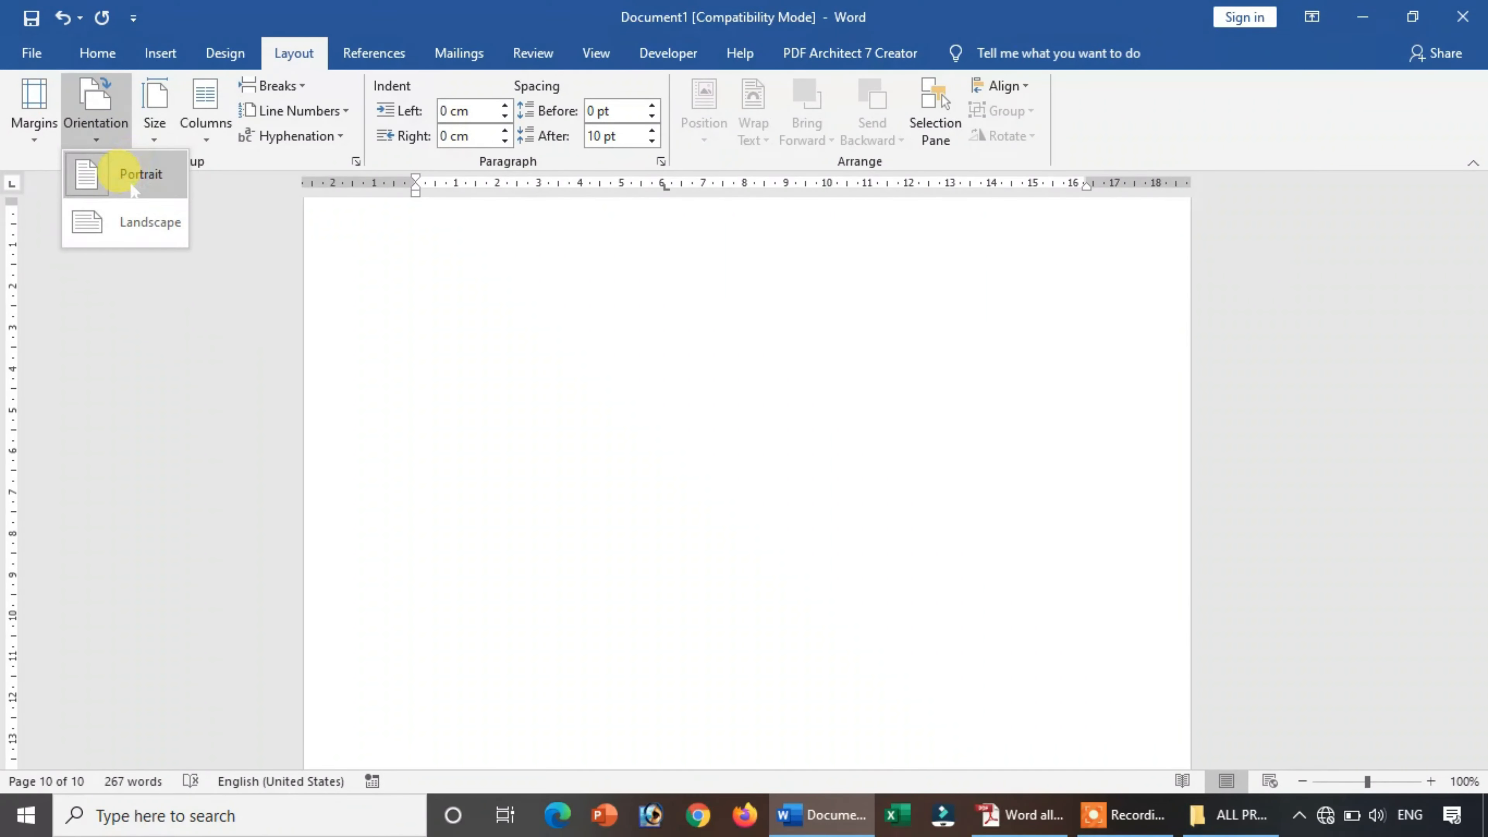
{"action": "left_click", "coordinate": [145, 237]}
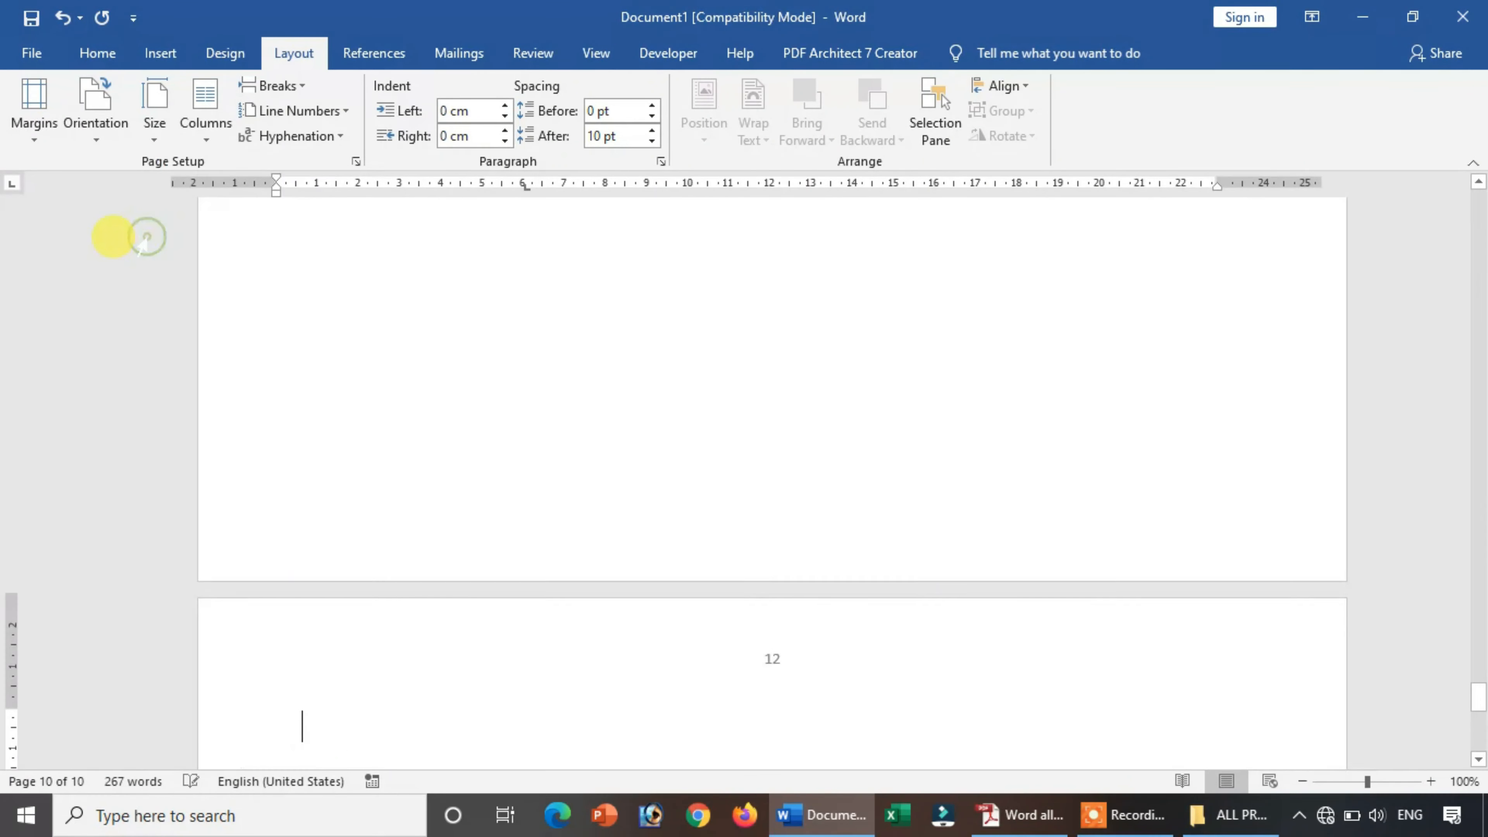
{"action": "left_click", "coordinate": [94, 121]}
{"action": "left_click", "coordinate": [140, 174]}
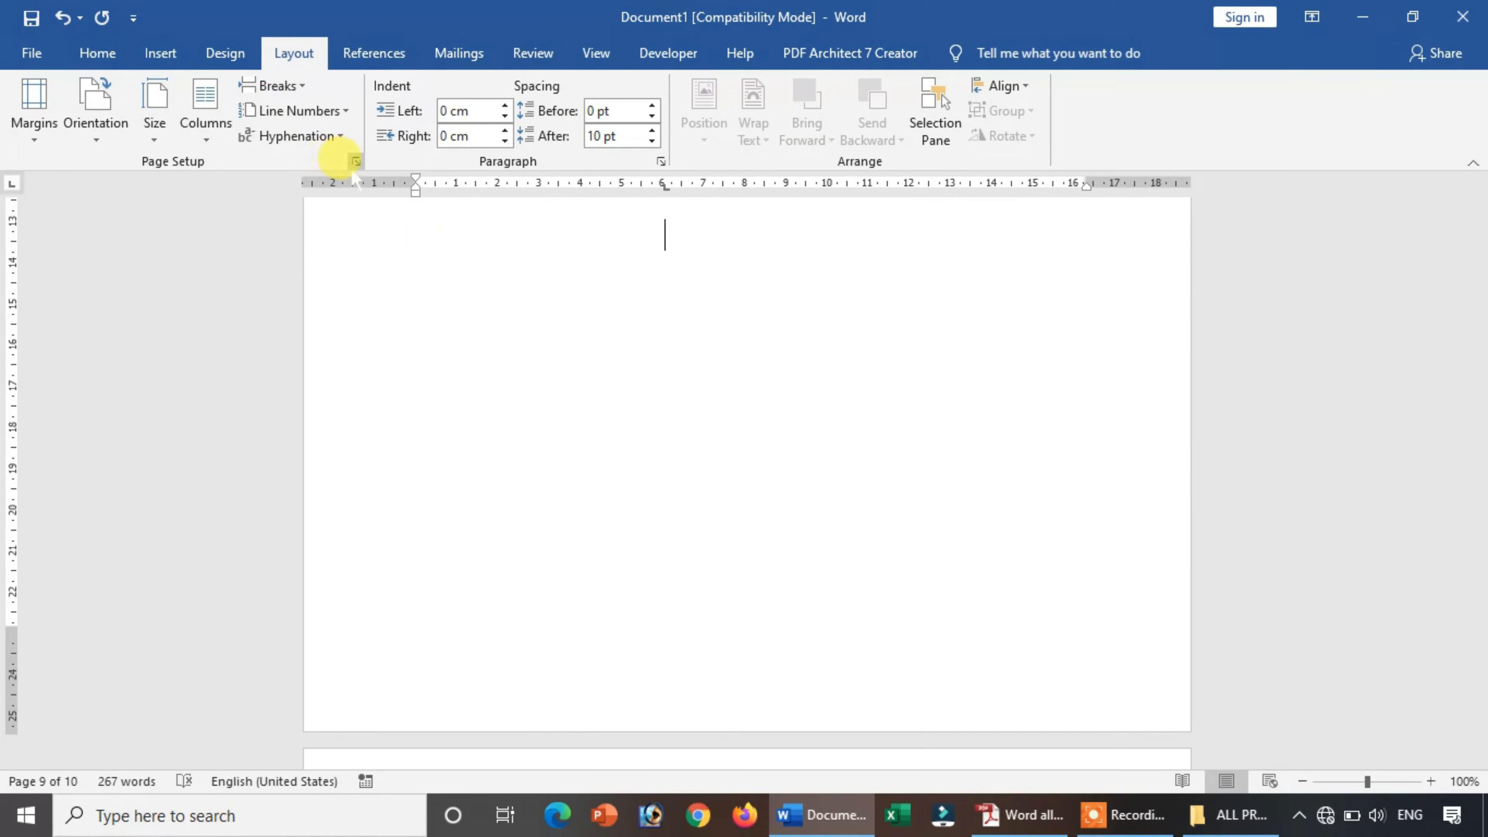
Step: Apply landscape orientation through the page setup only from page 10 onward
{"action": "left_click", "coordinate": [108, 108]}
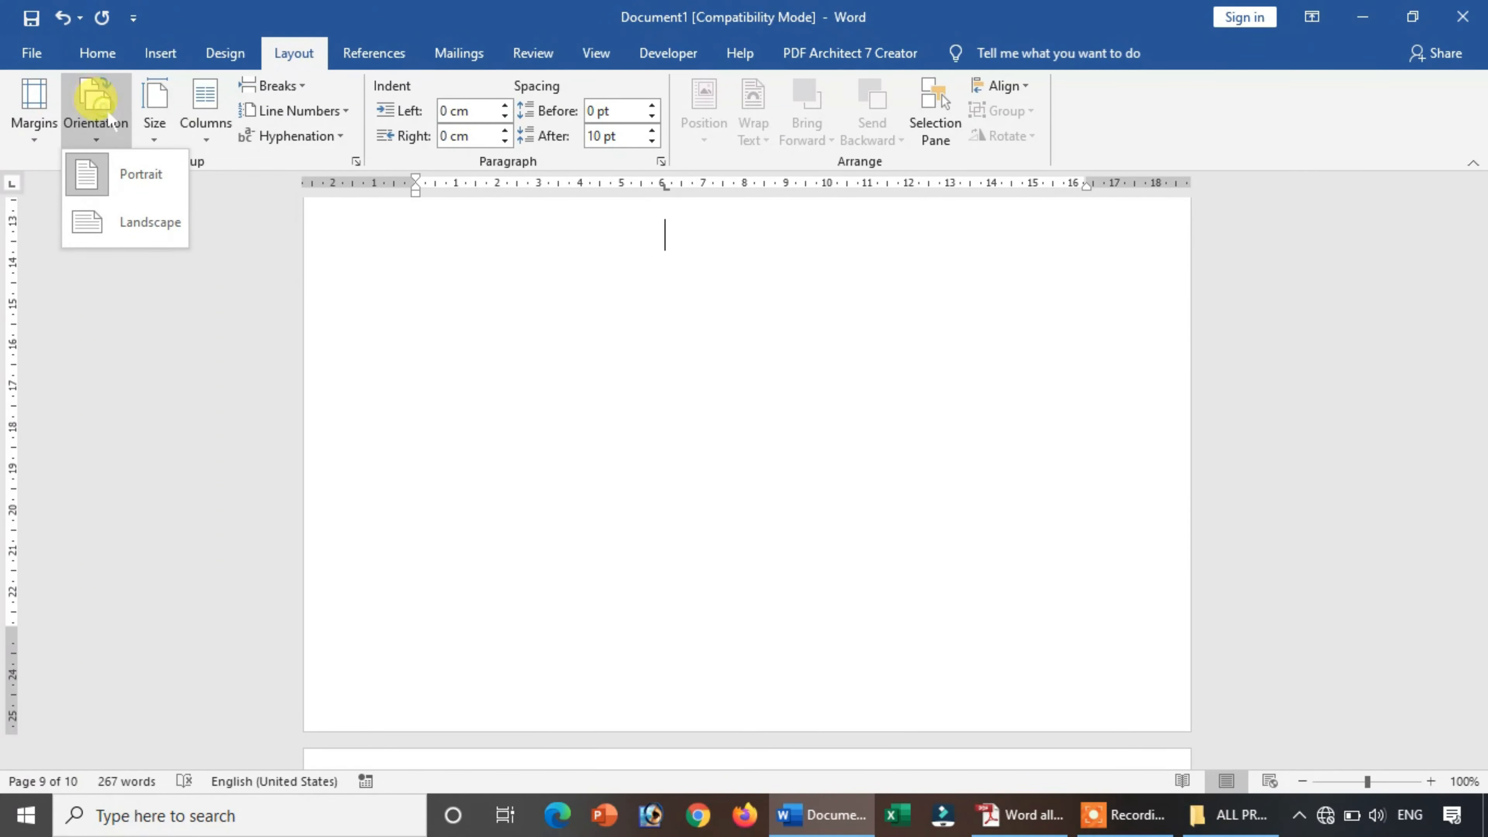
{"action": "left_click", "coordinate": [356, 161]}
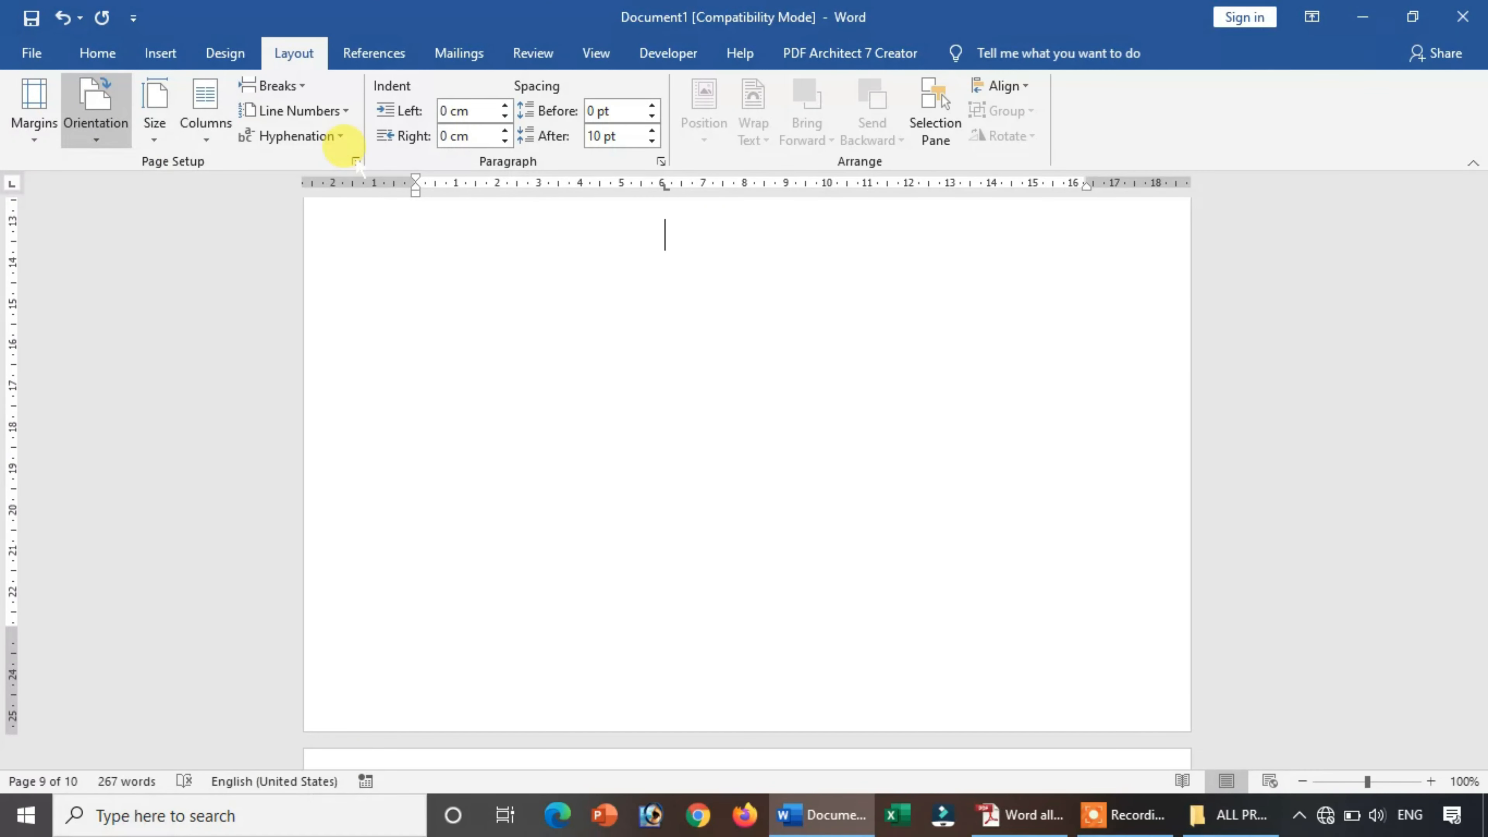
{"action": "left_click", "coordinate": [674, 304]}
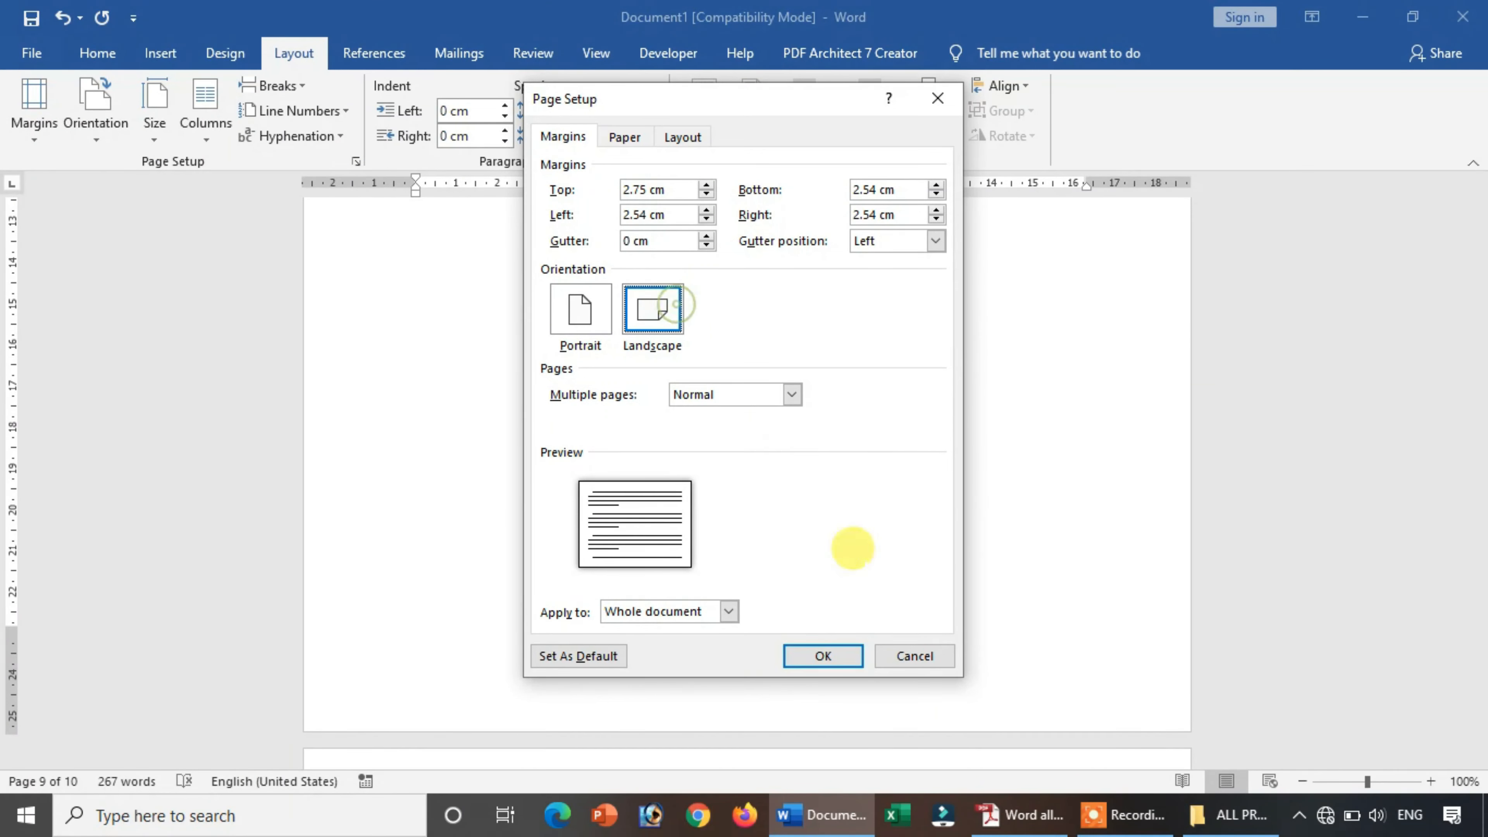
{"action": "left_click", "coordinate": [728, 611]}
{"action": "left_click", "coordinate": [674, 642]}
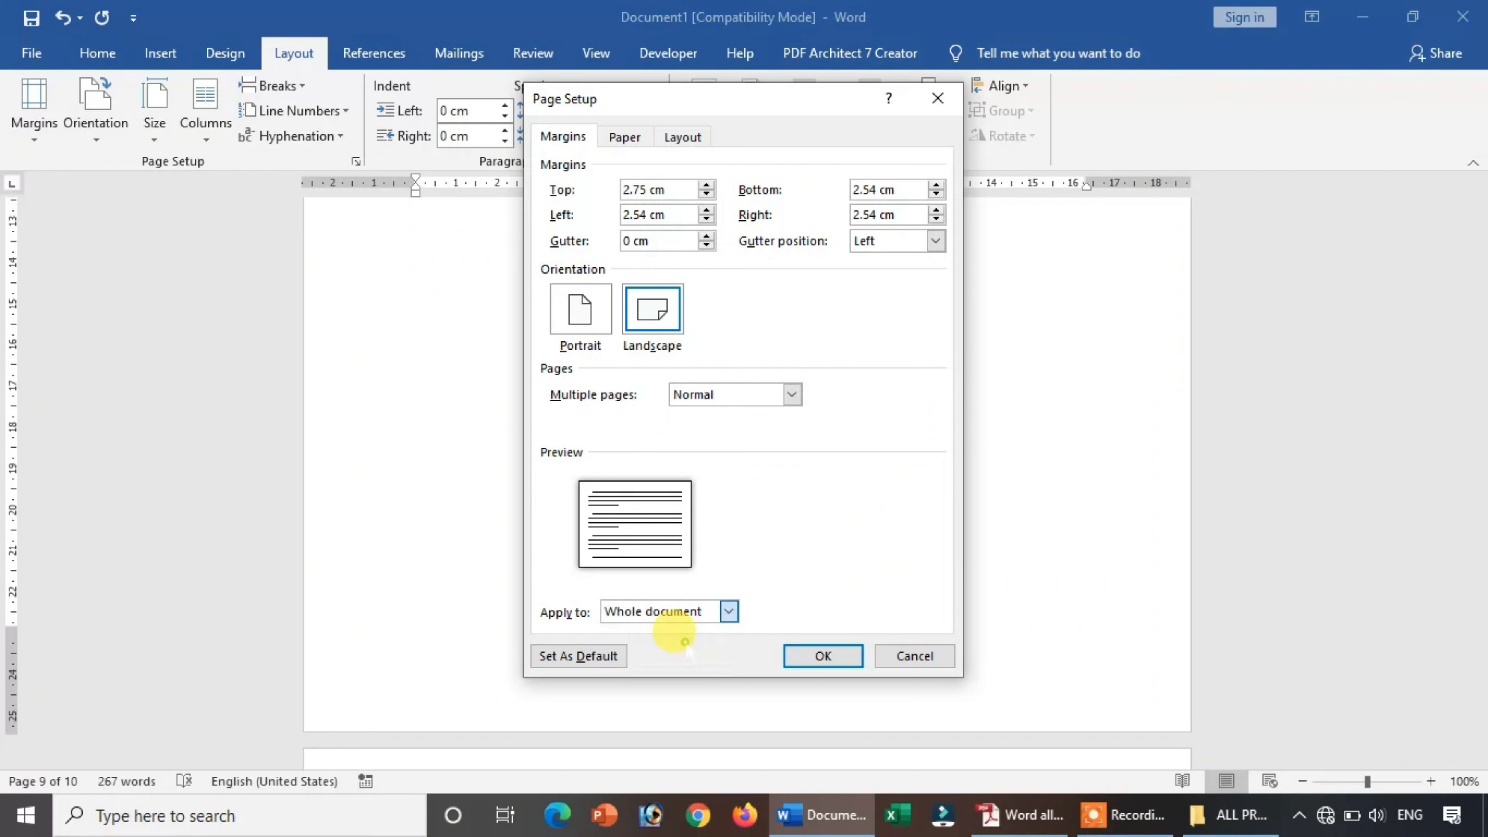
{"action": "left_click", "coordinate": [808, 657]}
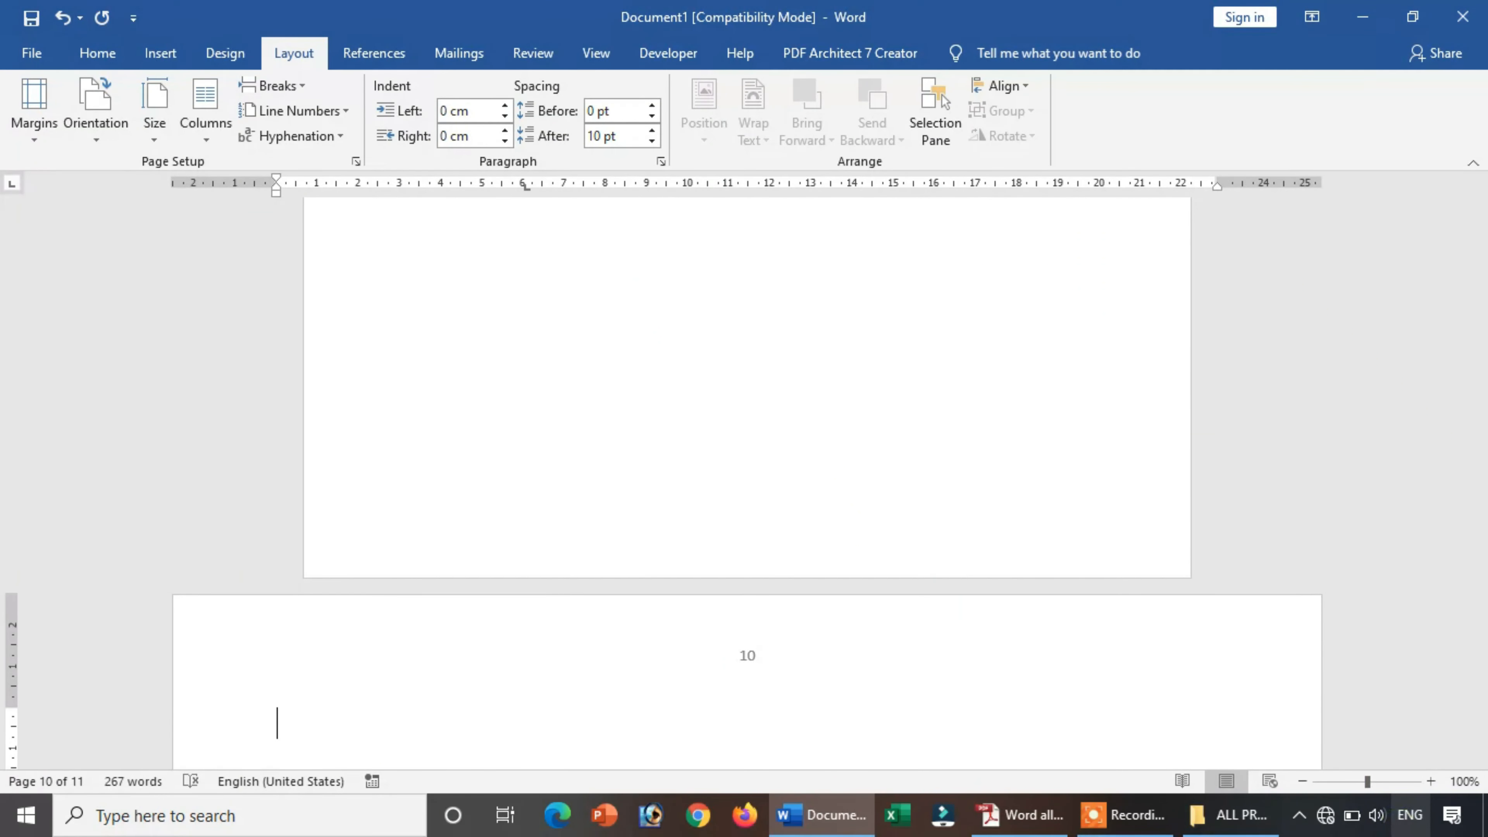
{"action": "left_click", "coordinate": [1409, 815]}
{"action": "left_click", "coordinate": [964, 603]}
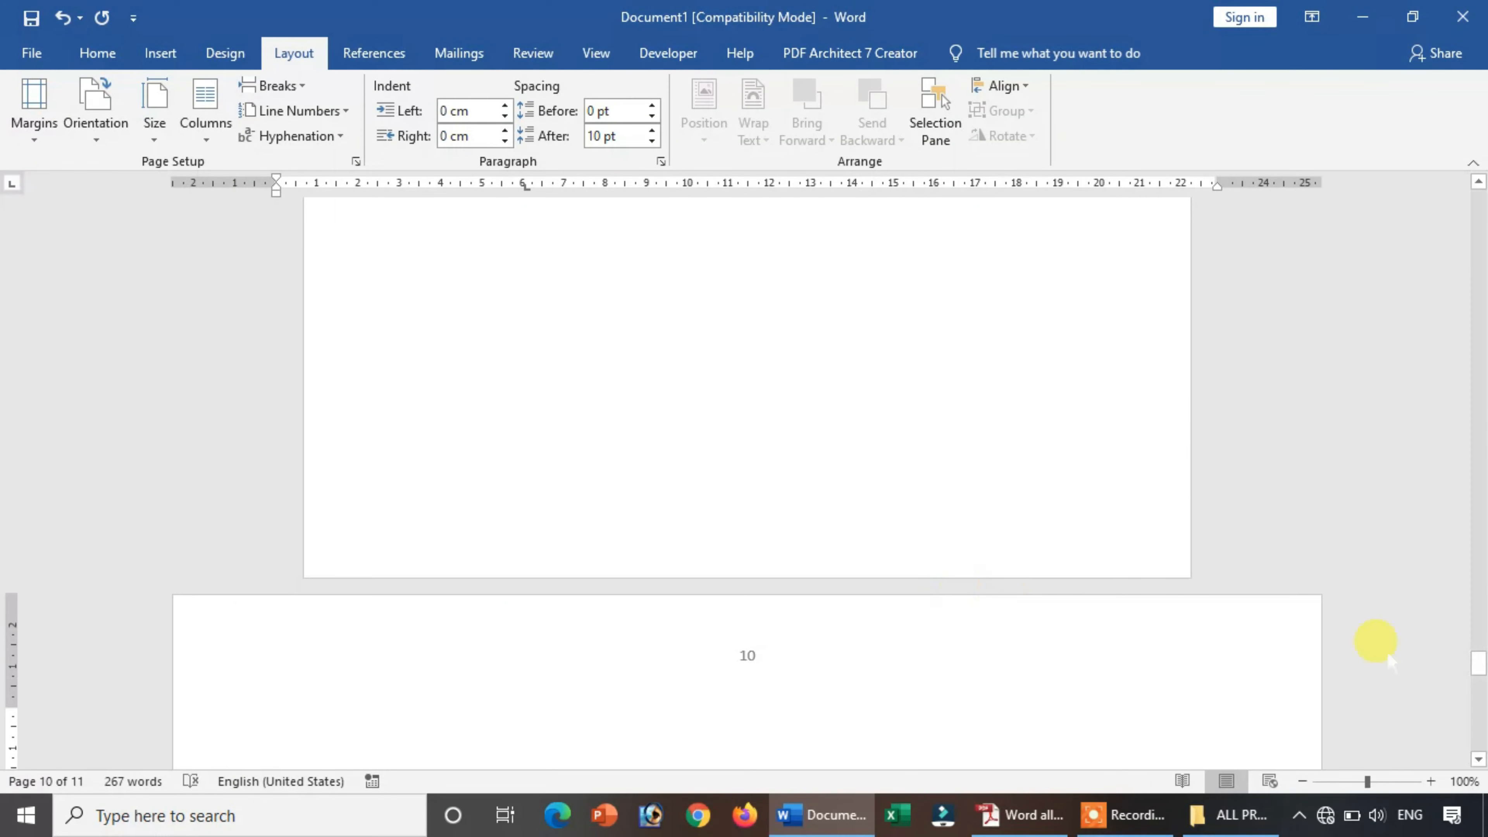
Step: Return the landscape section starting on page 10 to portrait orientation
{"action": "left_click_drag", "start_coordinate": [1473, 671], "coordinate": [1465, 711]}
{"action": "left_click", "coordinate": [96, 108]}
{"action": "left_click", "coordinate": [134, 166]}
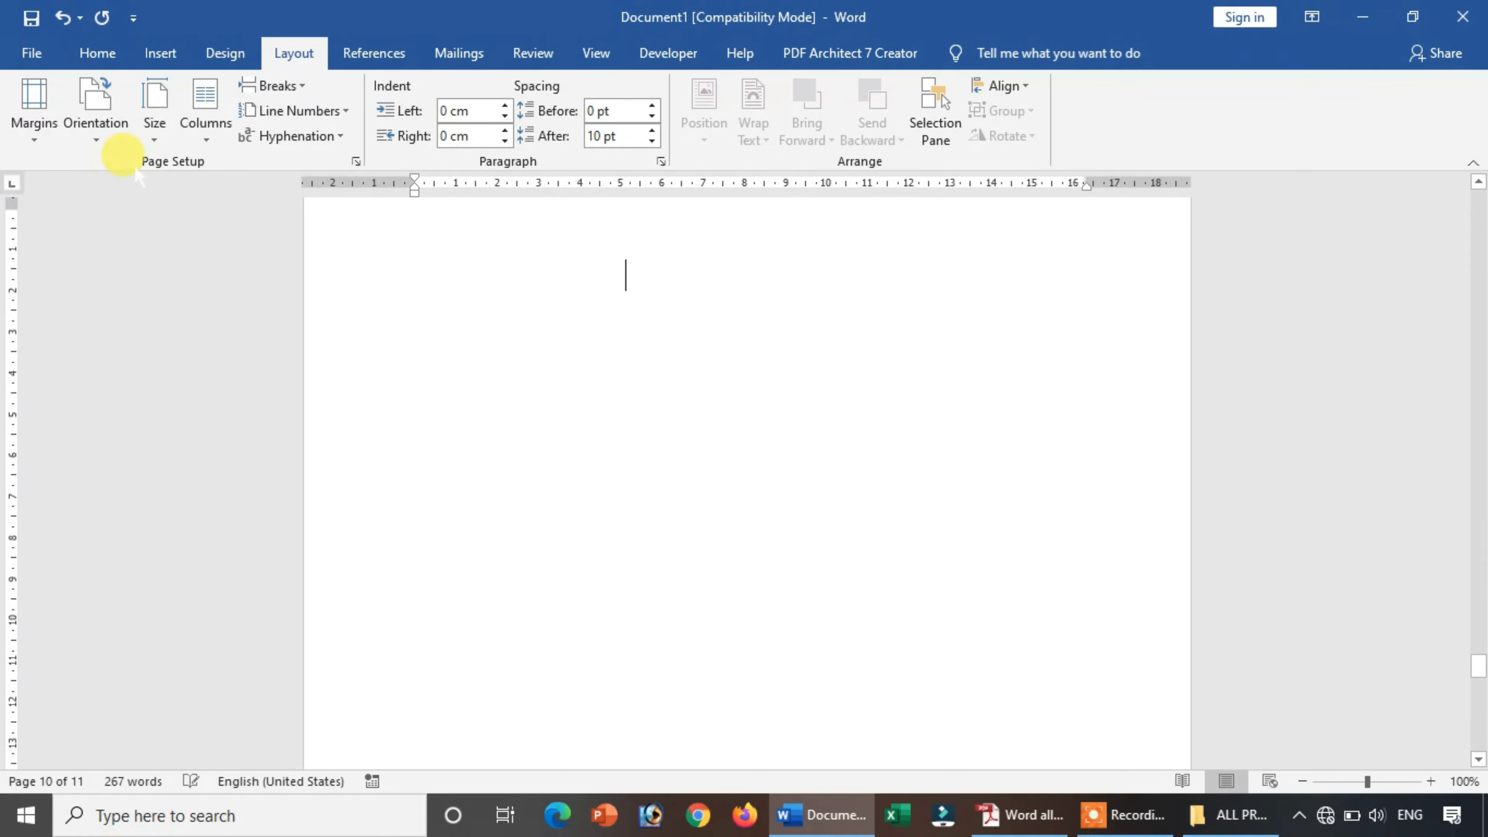
Step: Set the paper size of the page 10 section to A4 (21 cm x 29.7 cm)
{"action": "left_click", "coordinate": [154, 109]}
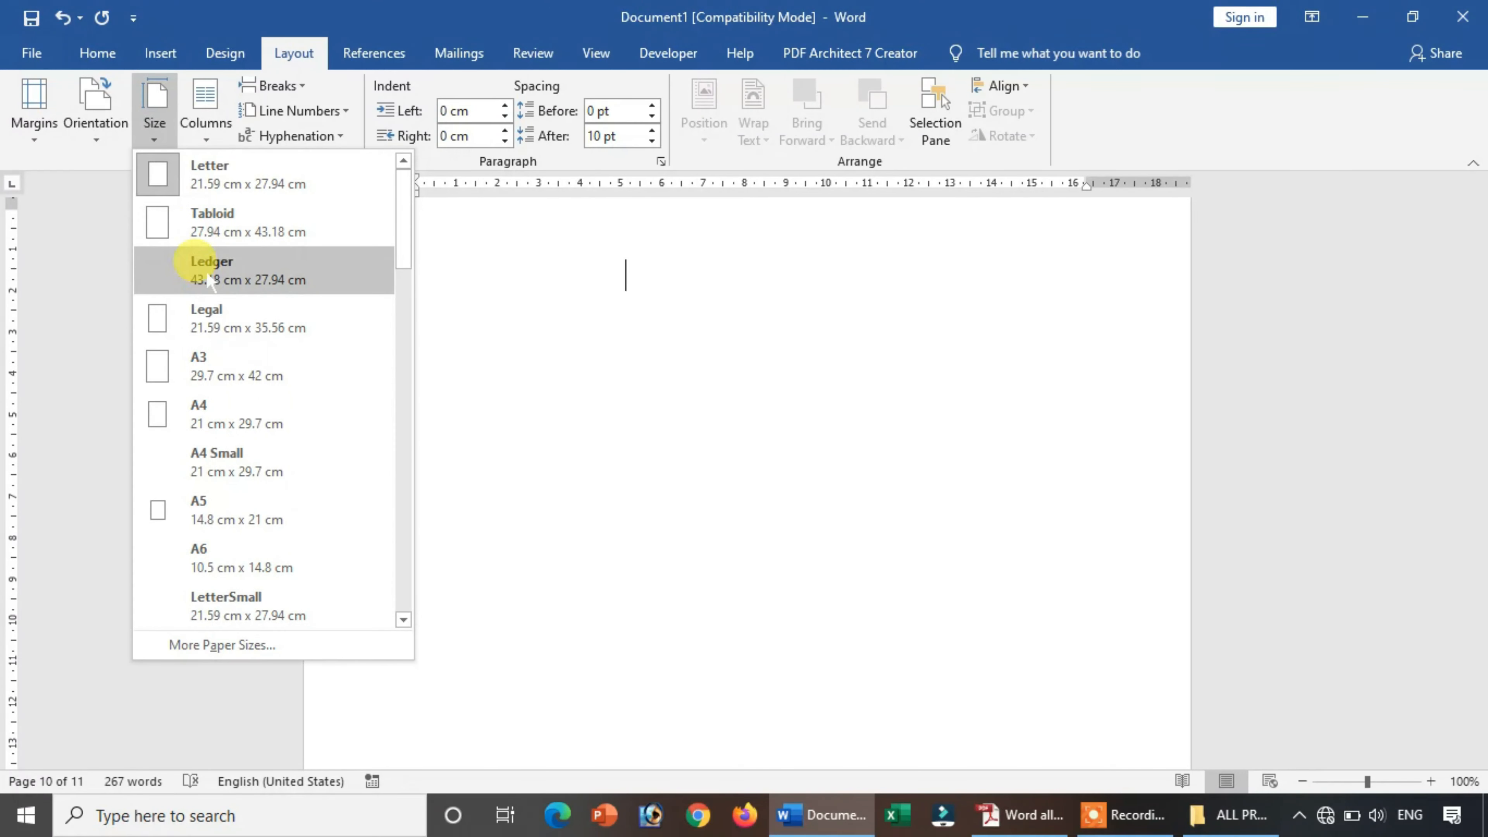
{"action": "left_click", "coordinate": [206, 421]}
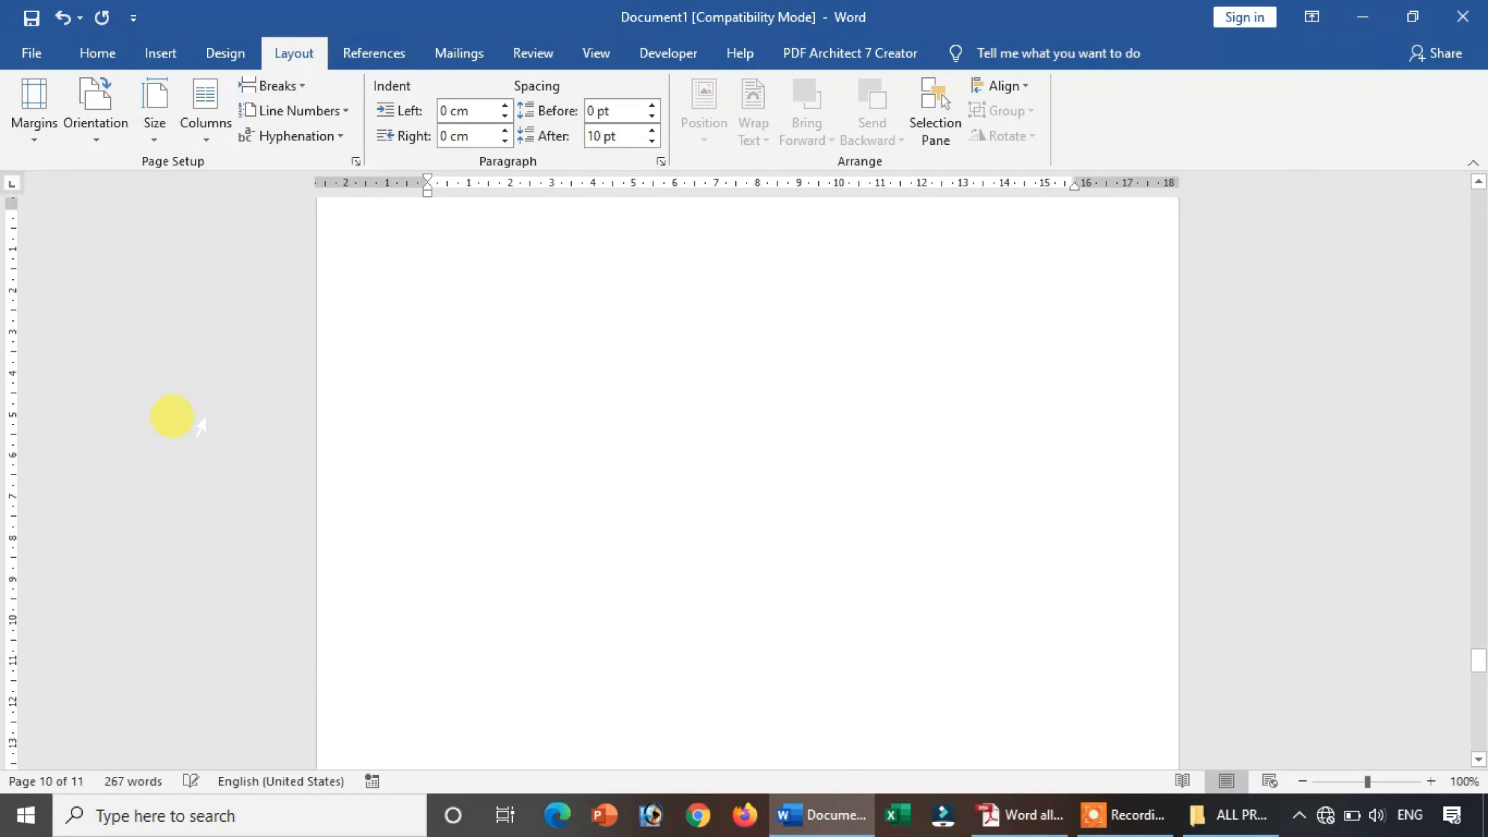
{"action": "left_click", "coordinate": [155, 126]}
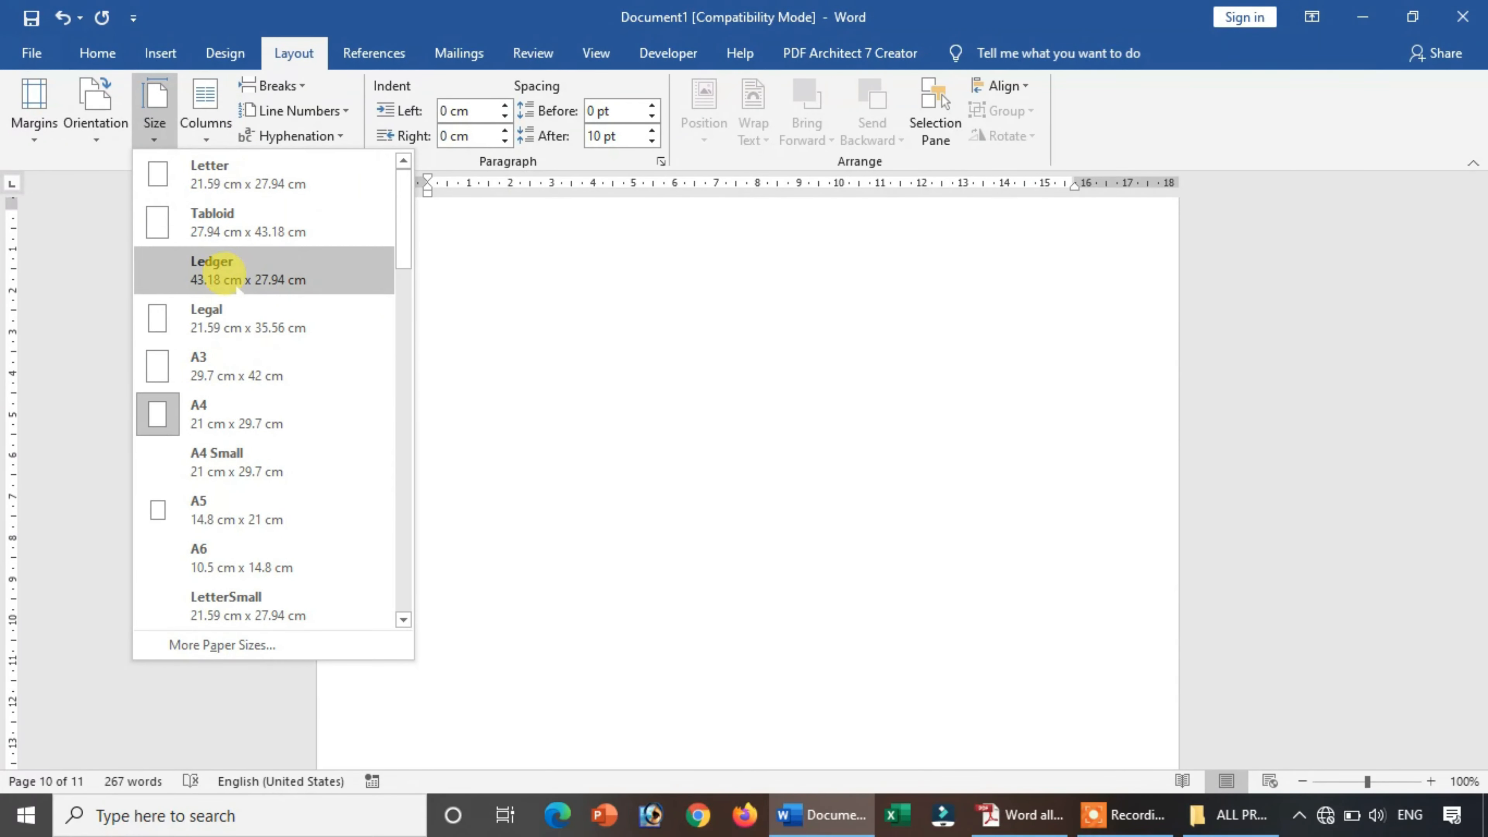
{"action": "left_click", "coordinate": [209, 430]}
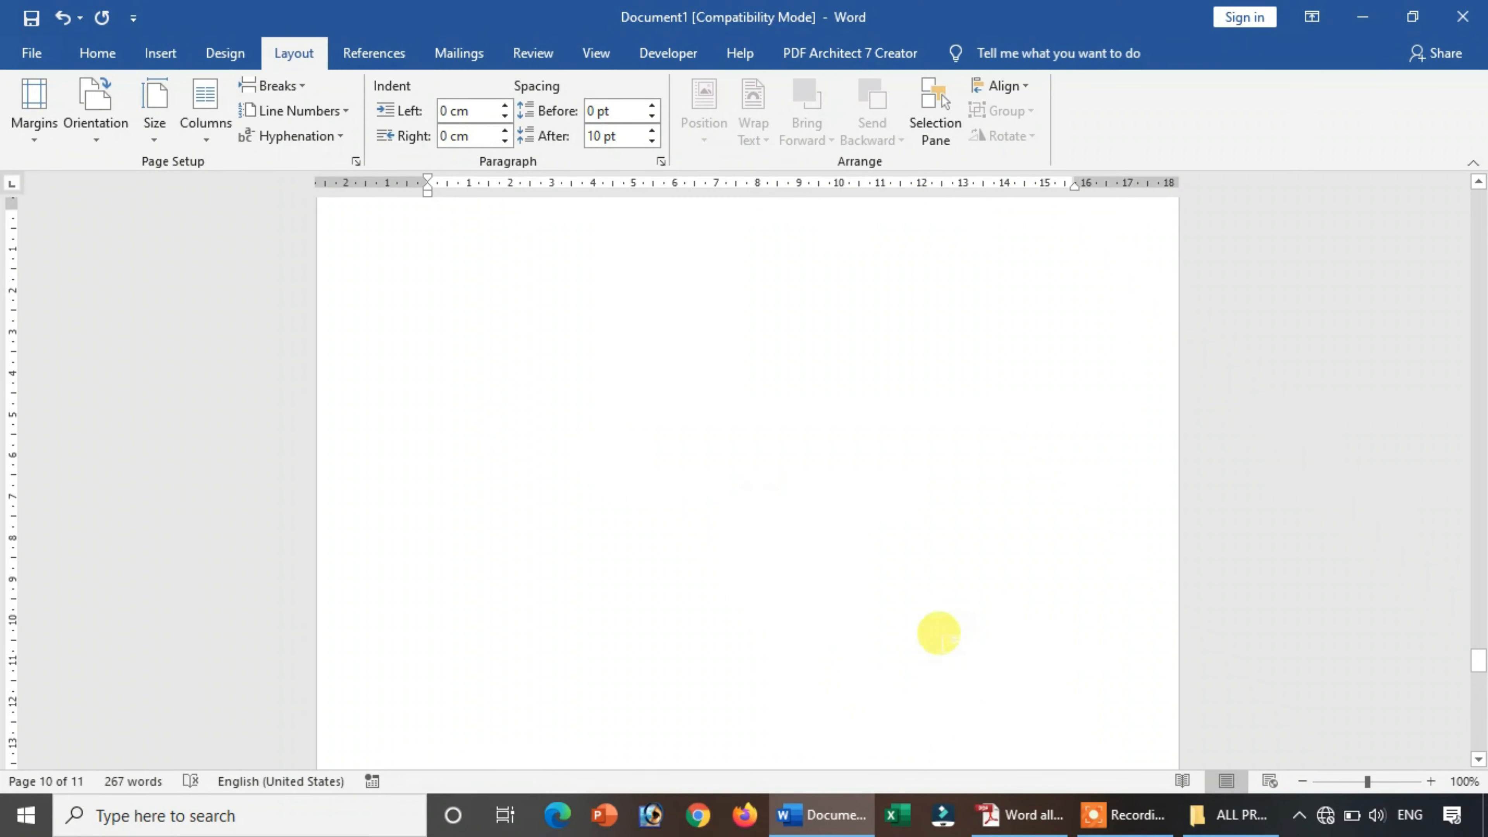
Step: Check the Layout topics in the Adobe Reader PDF, return to Word and set page 10 to two columns
{"action": "left_click", "coordinate": [987, 815]}
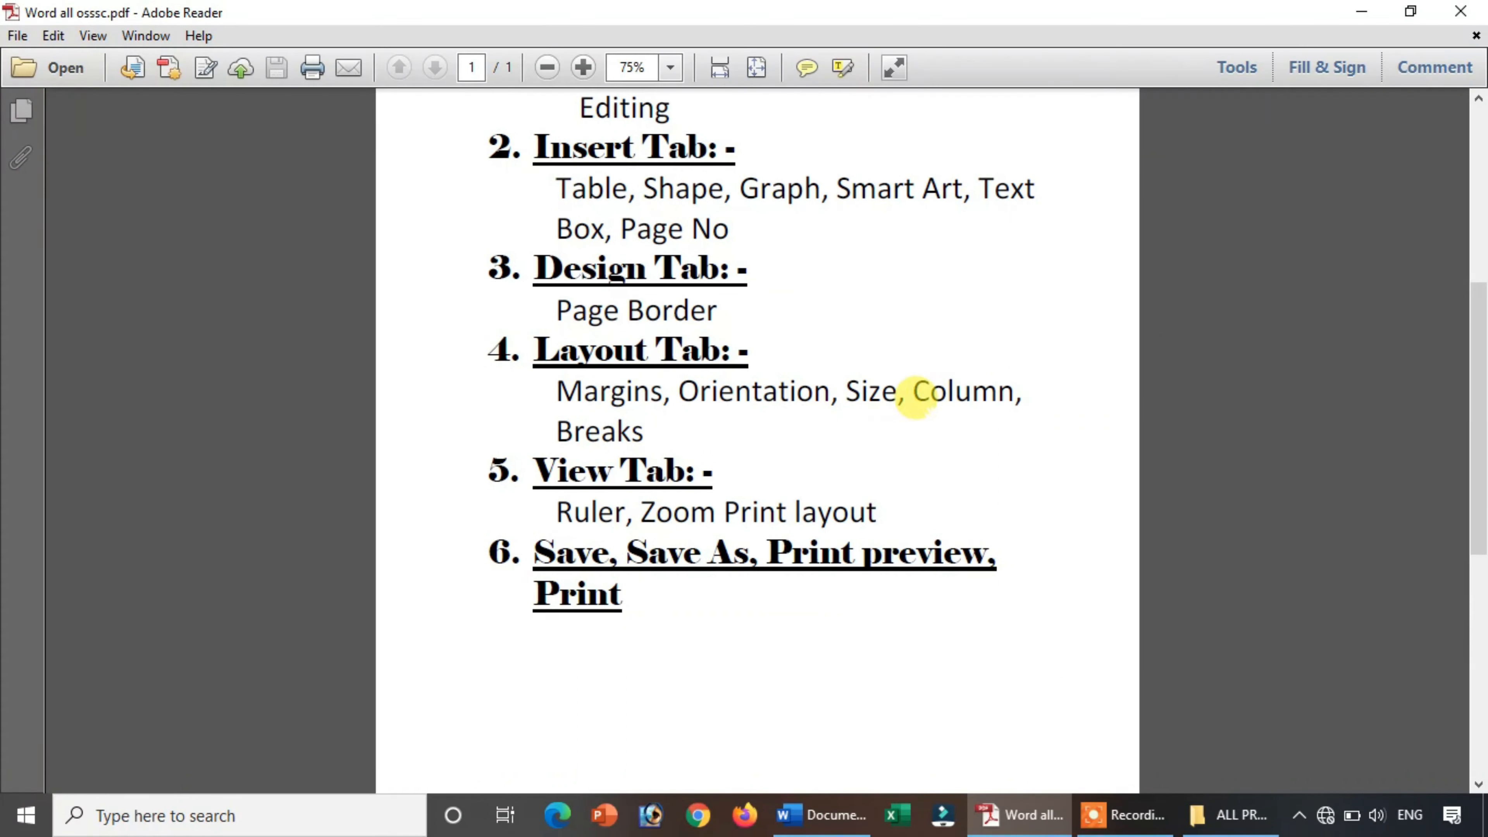
{"action": "left_click", "coordinate": [826, 813]}
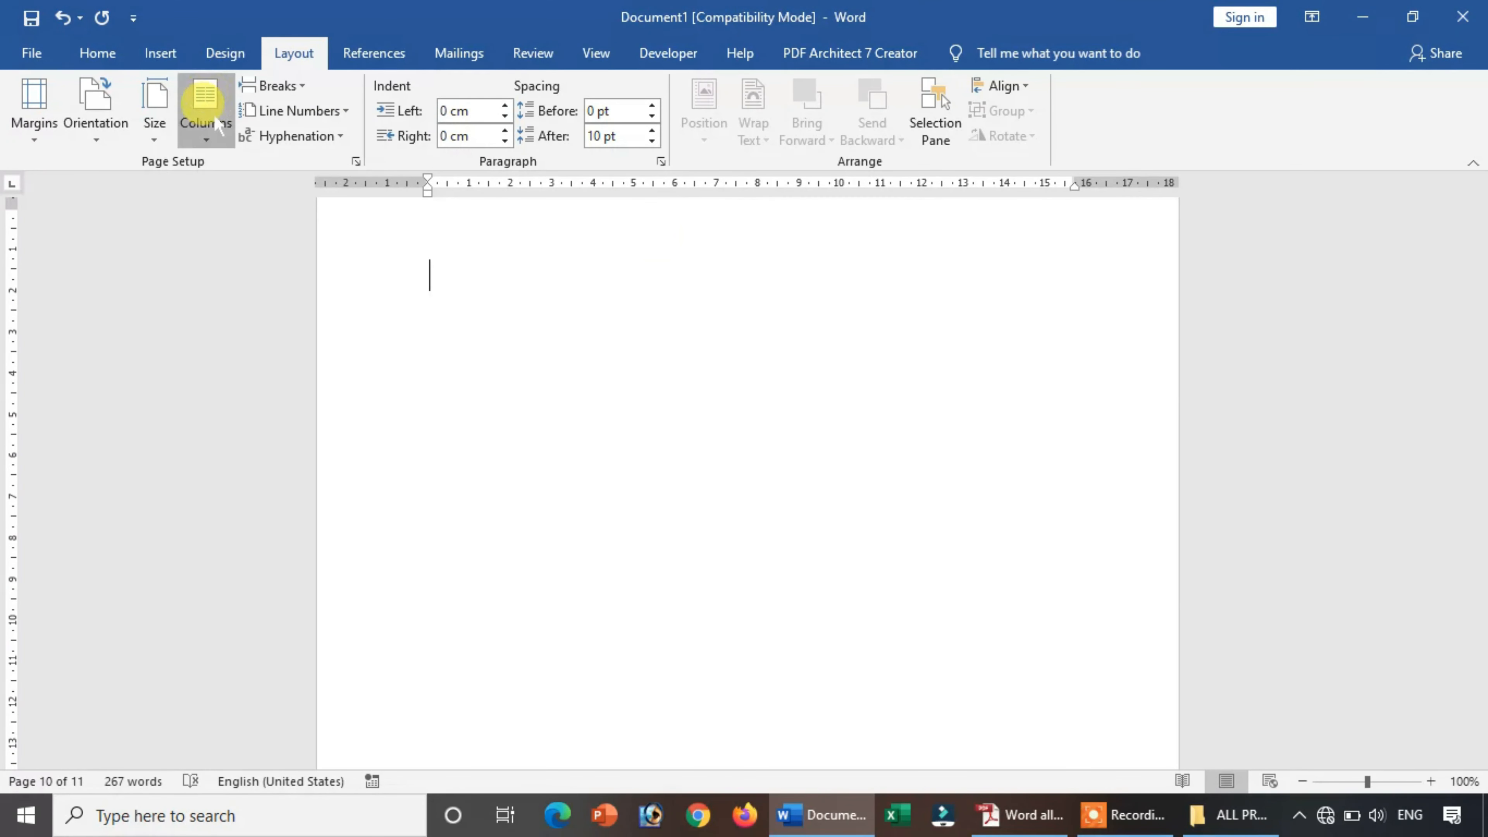
{"action": "left_click", "coordinate": [203, 109]}
{"action": "left_click", "coordinate": [233, 227]}
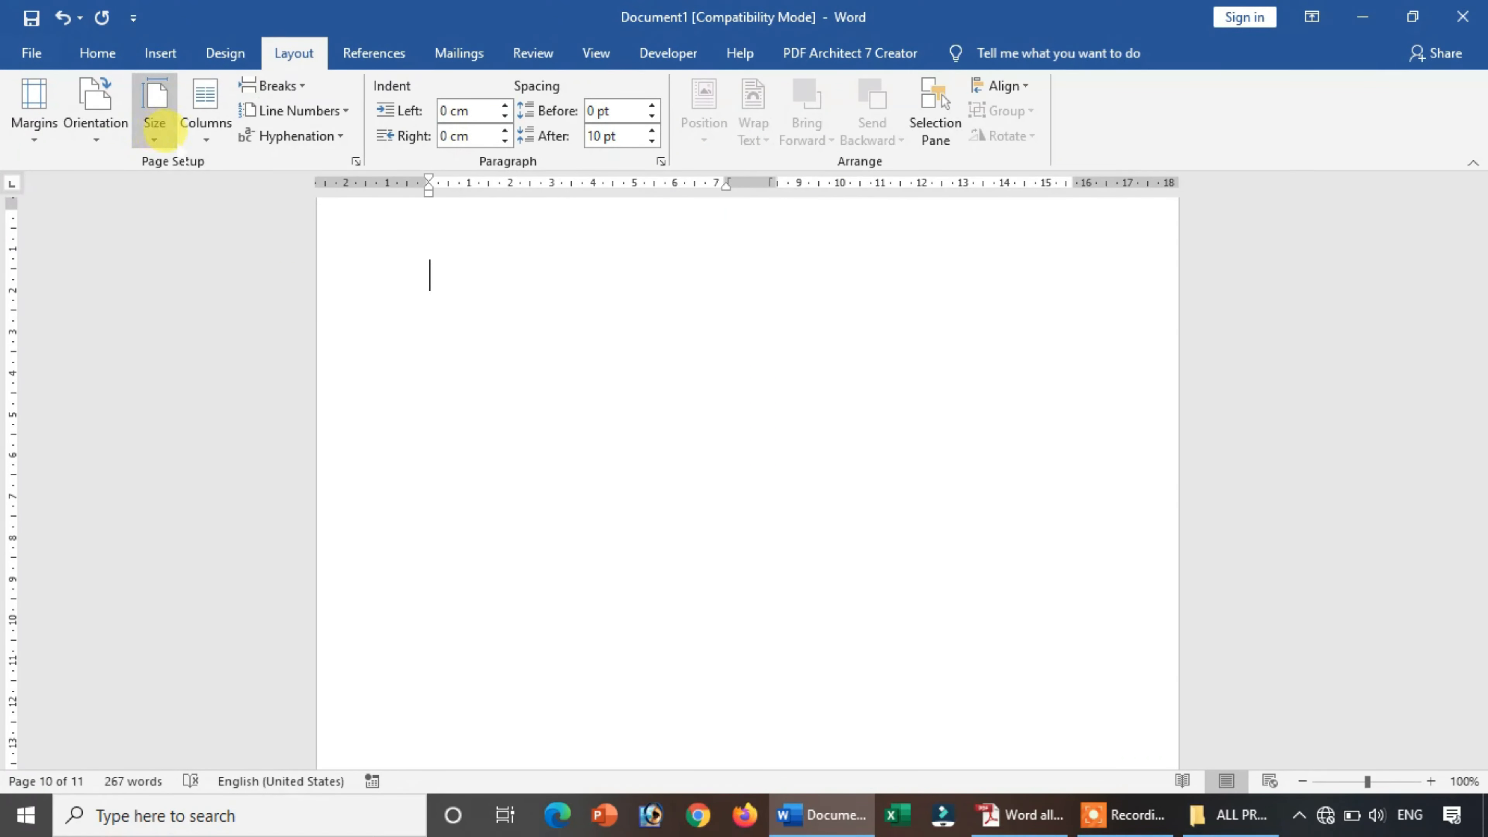
Step: Insert a column break on page 10 and enter the sample text "gsdhdh" in the second column and "ddhdf" in the first
{"action": "left_click", "coordinate": [194, 140]}
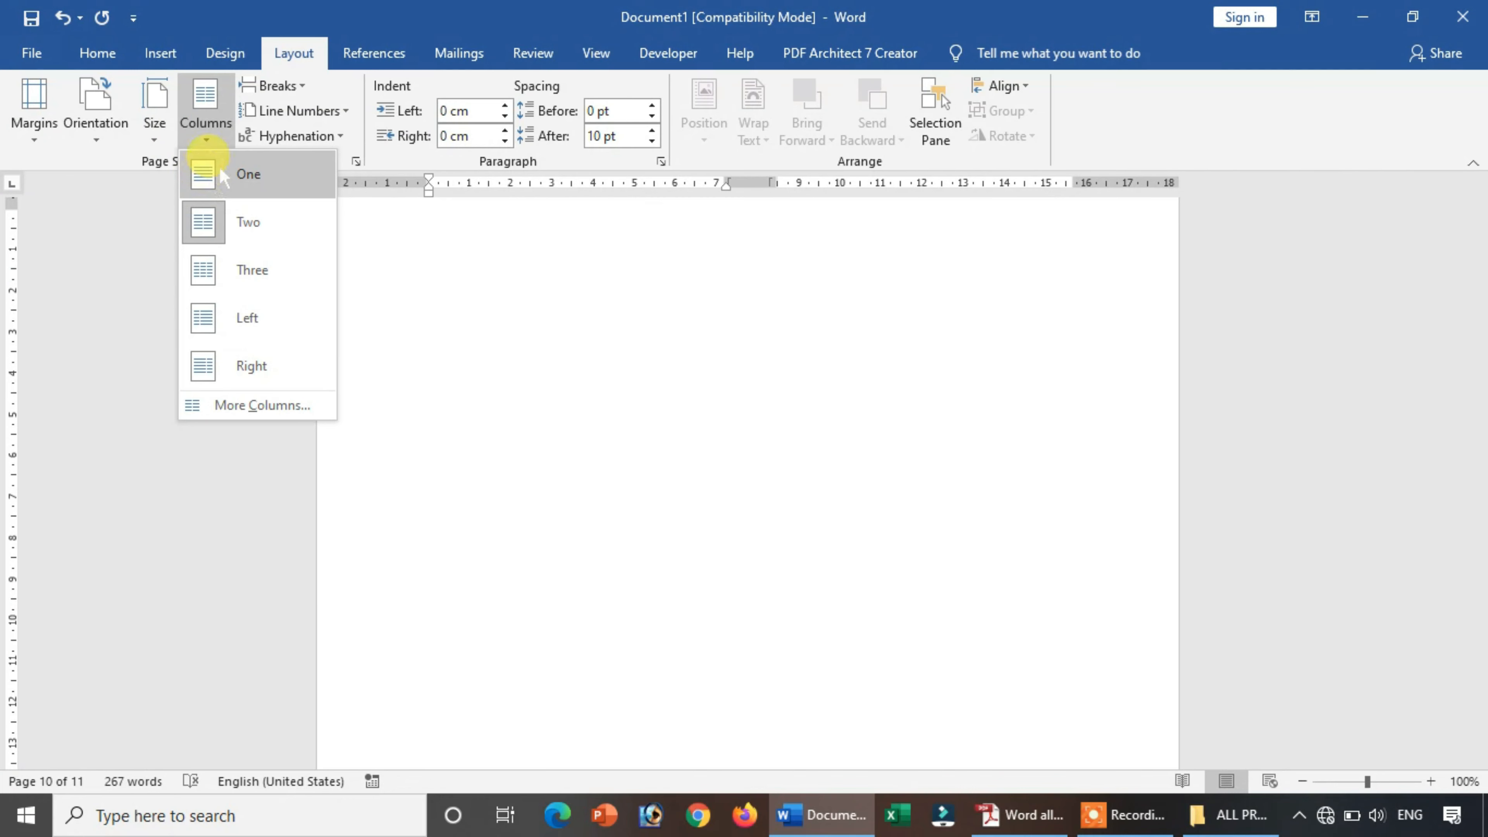
{"action": "left_click", "coordinate": [282, 84]}
{"action": "left_click", "coordinate": [276, 85]}
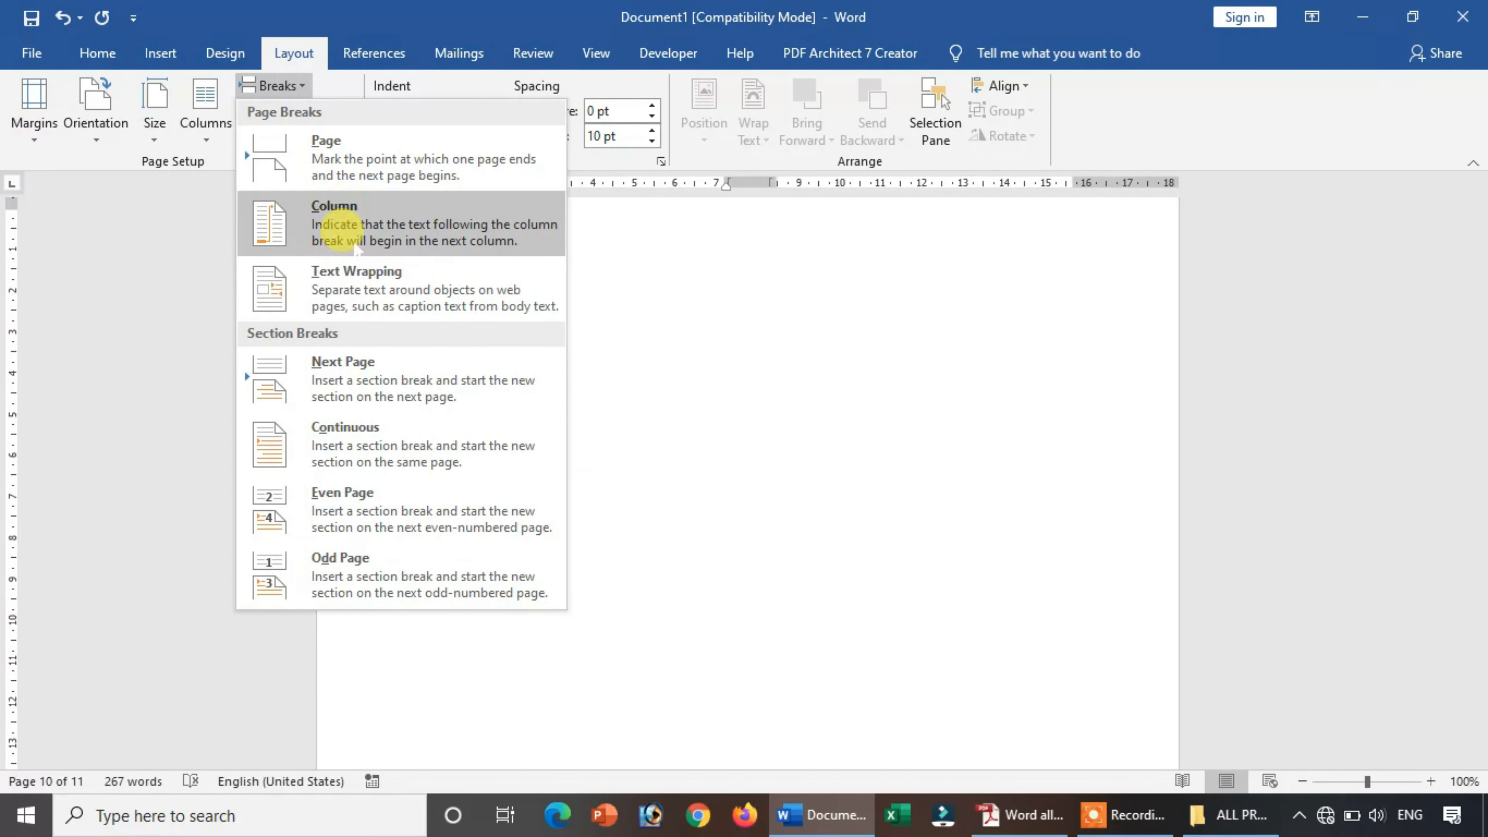
{"action": "left_click", "coordinate": [351, 229]}
{"action": "type", "text": "gs"}
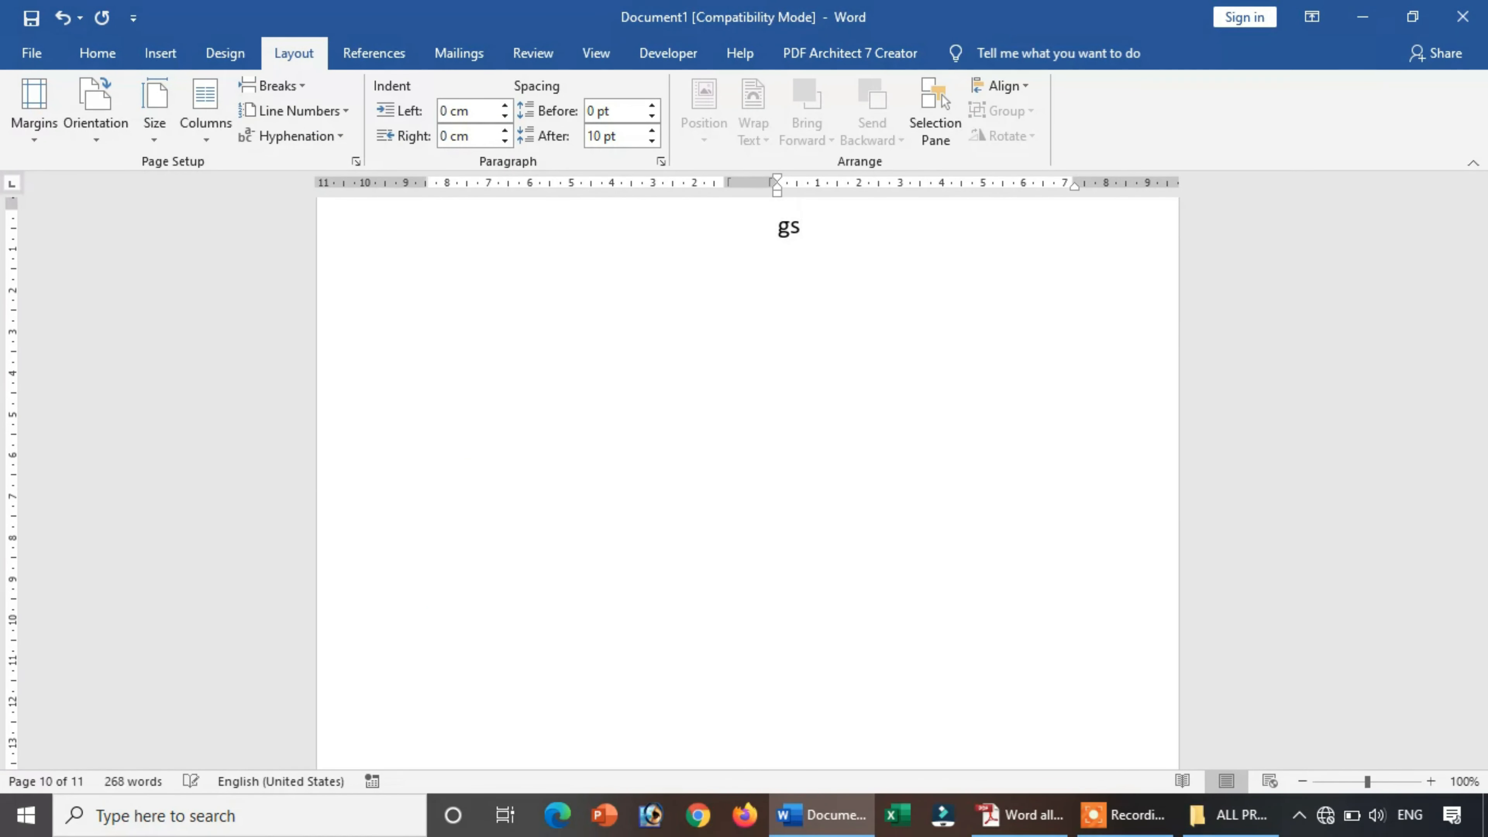
{"action": "type", "text": "d"}
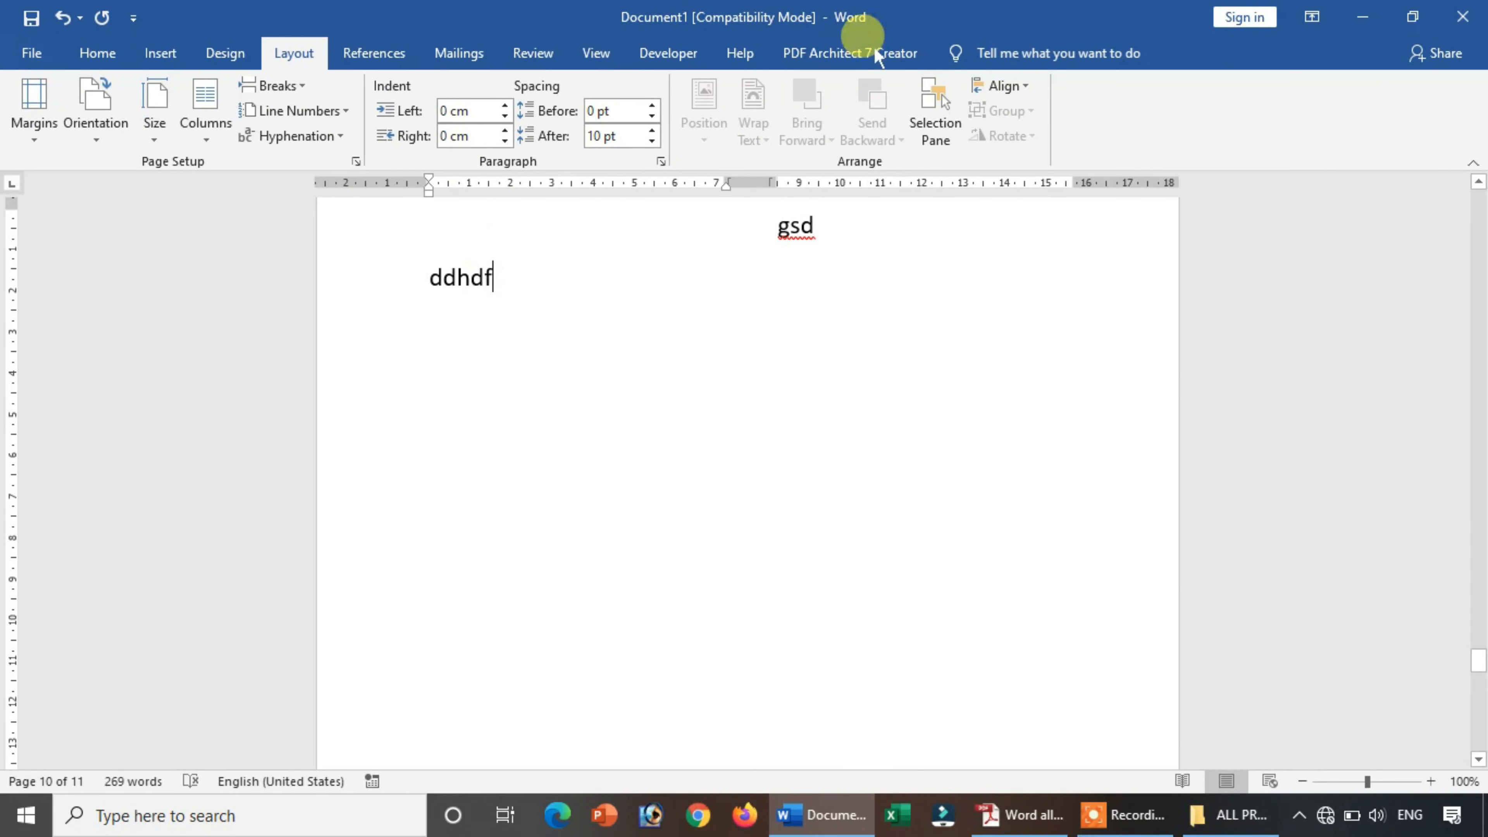
{"action": "left_click", "coordinate": [859, 235]}
{"action": "type", "text": "hdh"}
Step: Change the section with the two sample texts back to a single-column layout
{"action": "left_click", "coordinate": [277, 86]}
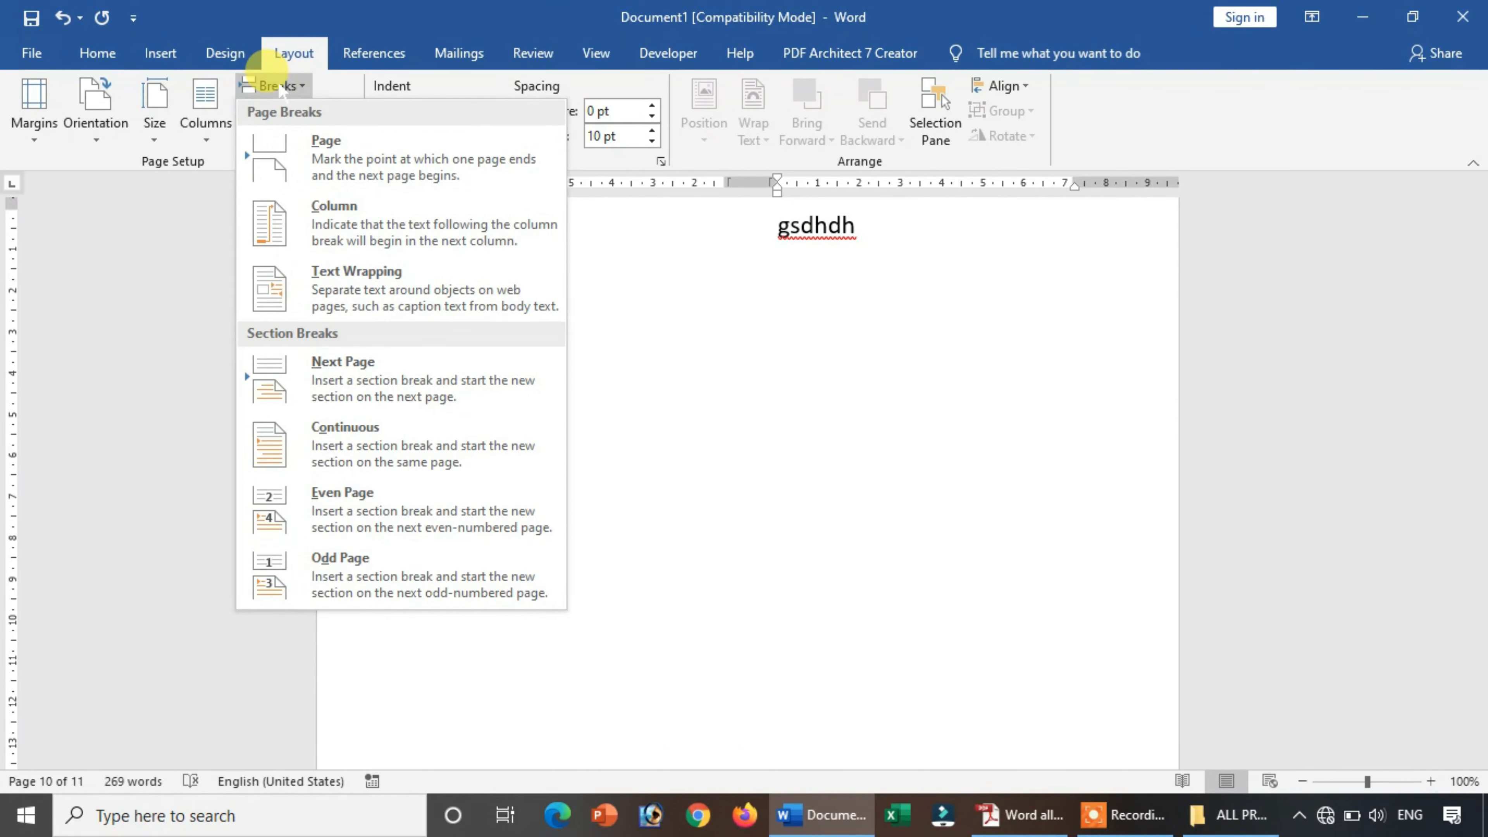
{"action": "left_click", "coordinate": [202, 112]}
{"action": "left_click", "coordinate": [202, 160]}
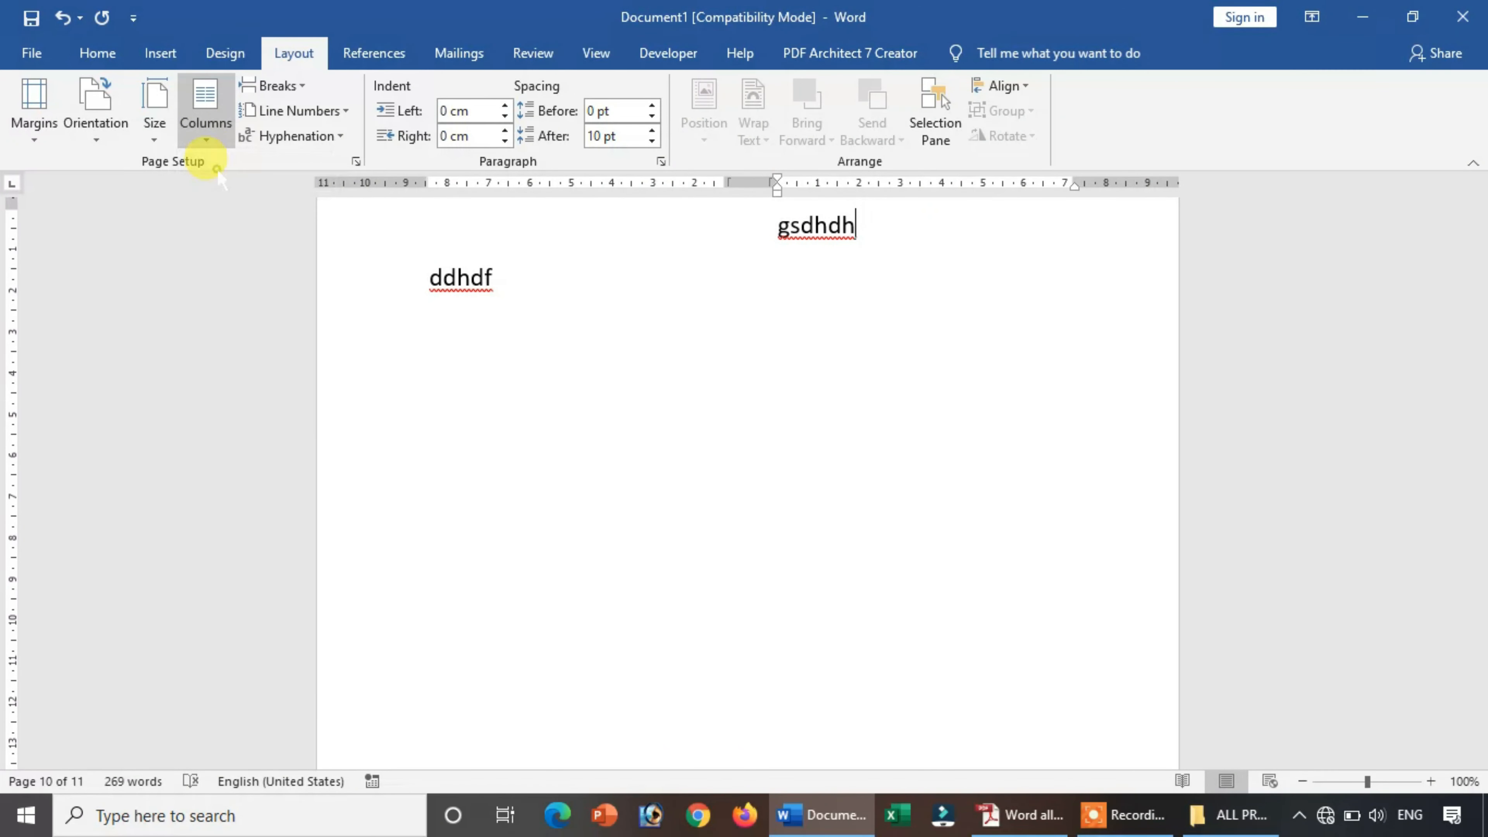
Step: Insert a column break after "gsdhdh" on page 11 and return to that text
{"action": "left_click", "coordinate": [278, 86]}
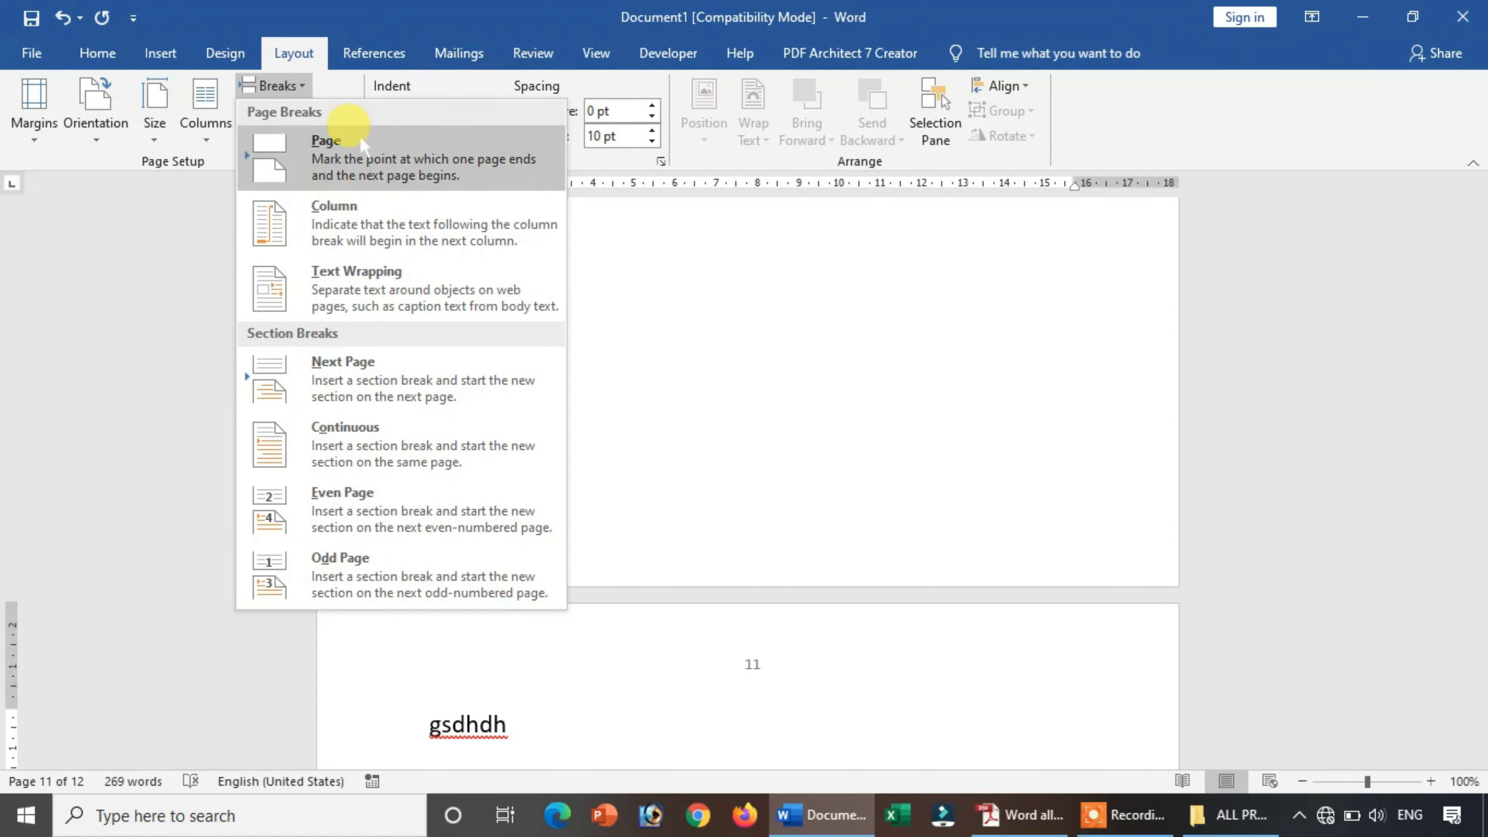
{"action": "left_click", "coordinate": [332, 216]}
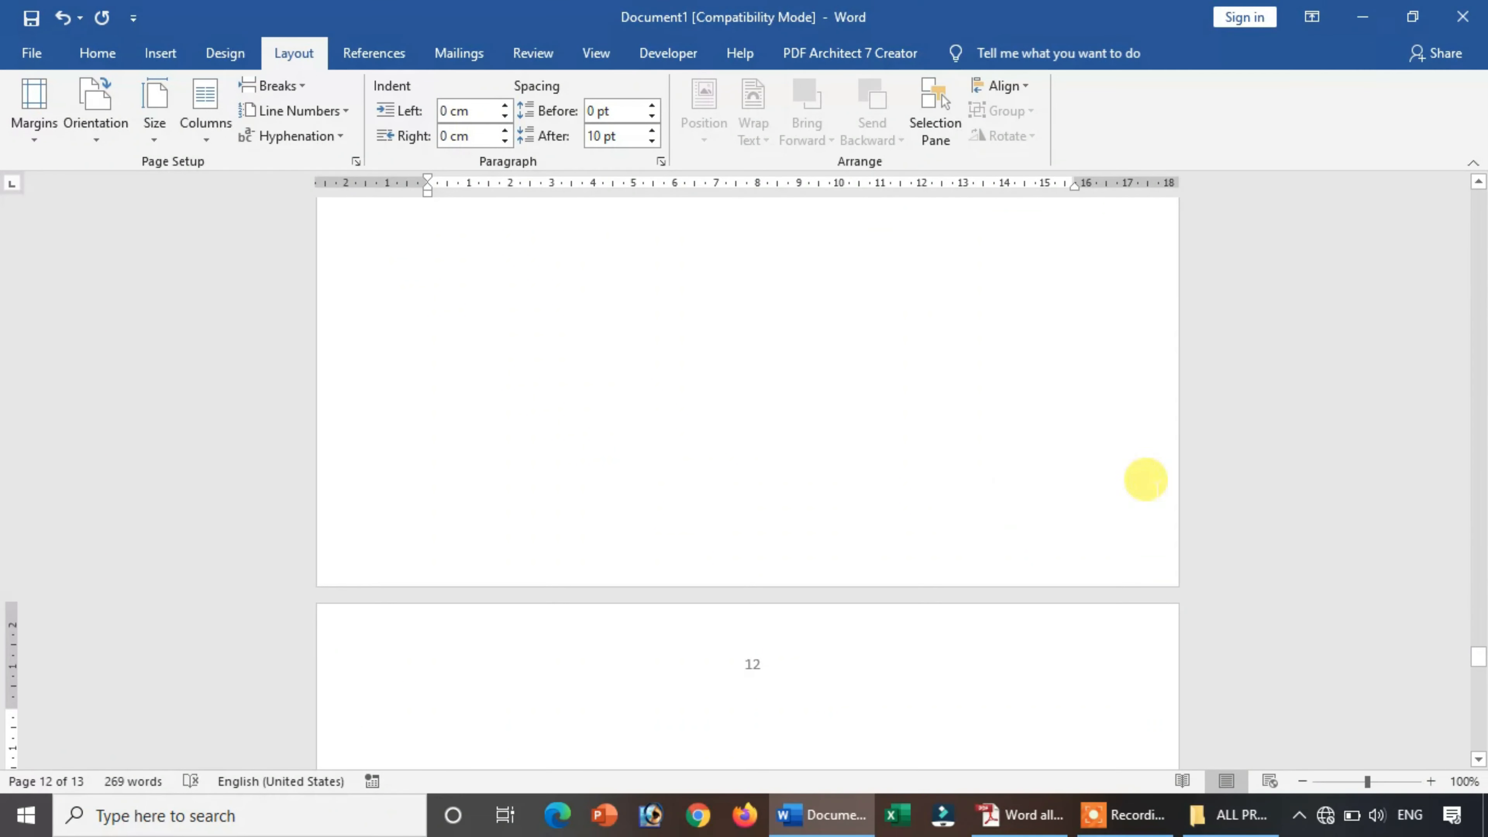
{"action": "left_click_drag", "start_coordinate": [1475, 655], "coordinate": [1478, 629]}
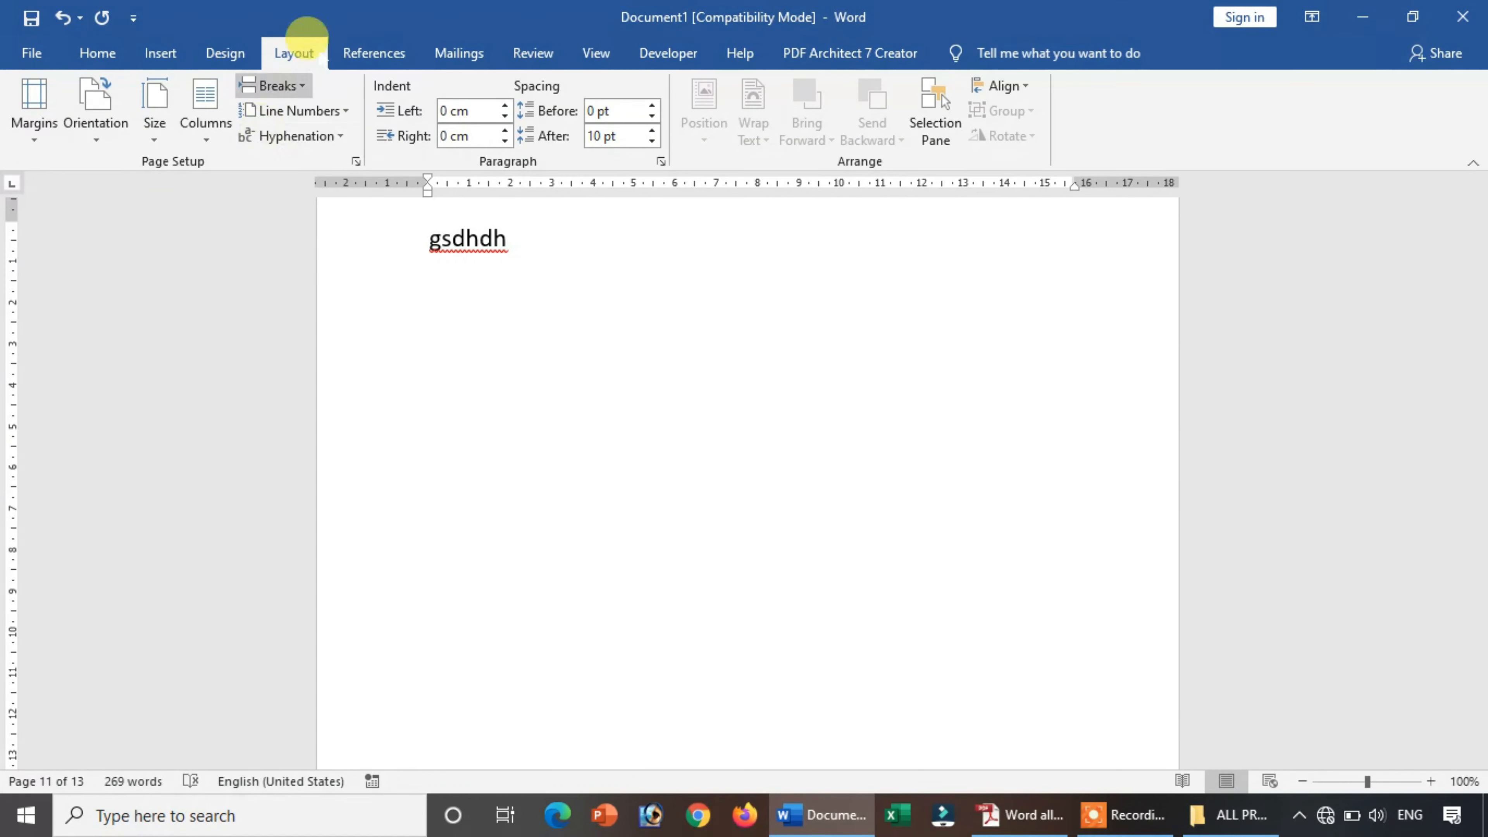
Step: Review the remaining View and printing topics in the Adobe Reader PDF and return to the Word document
{"action": "mouse_move", "coordinate": [1016, 818]}
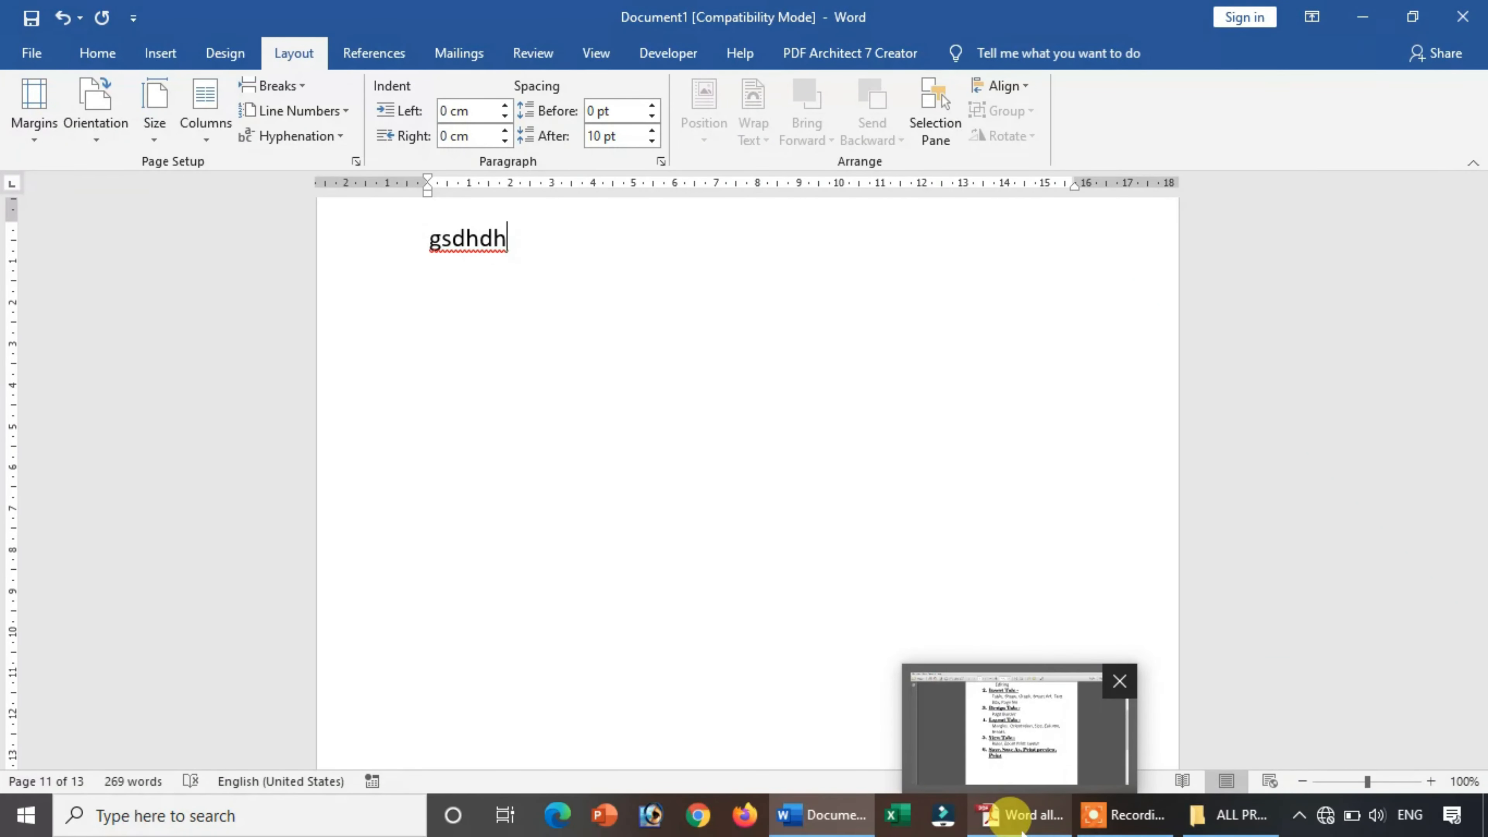
{"action": "left_click", "coordinate": [996, 815]}
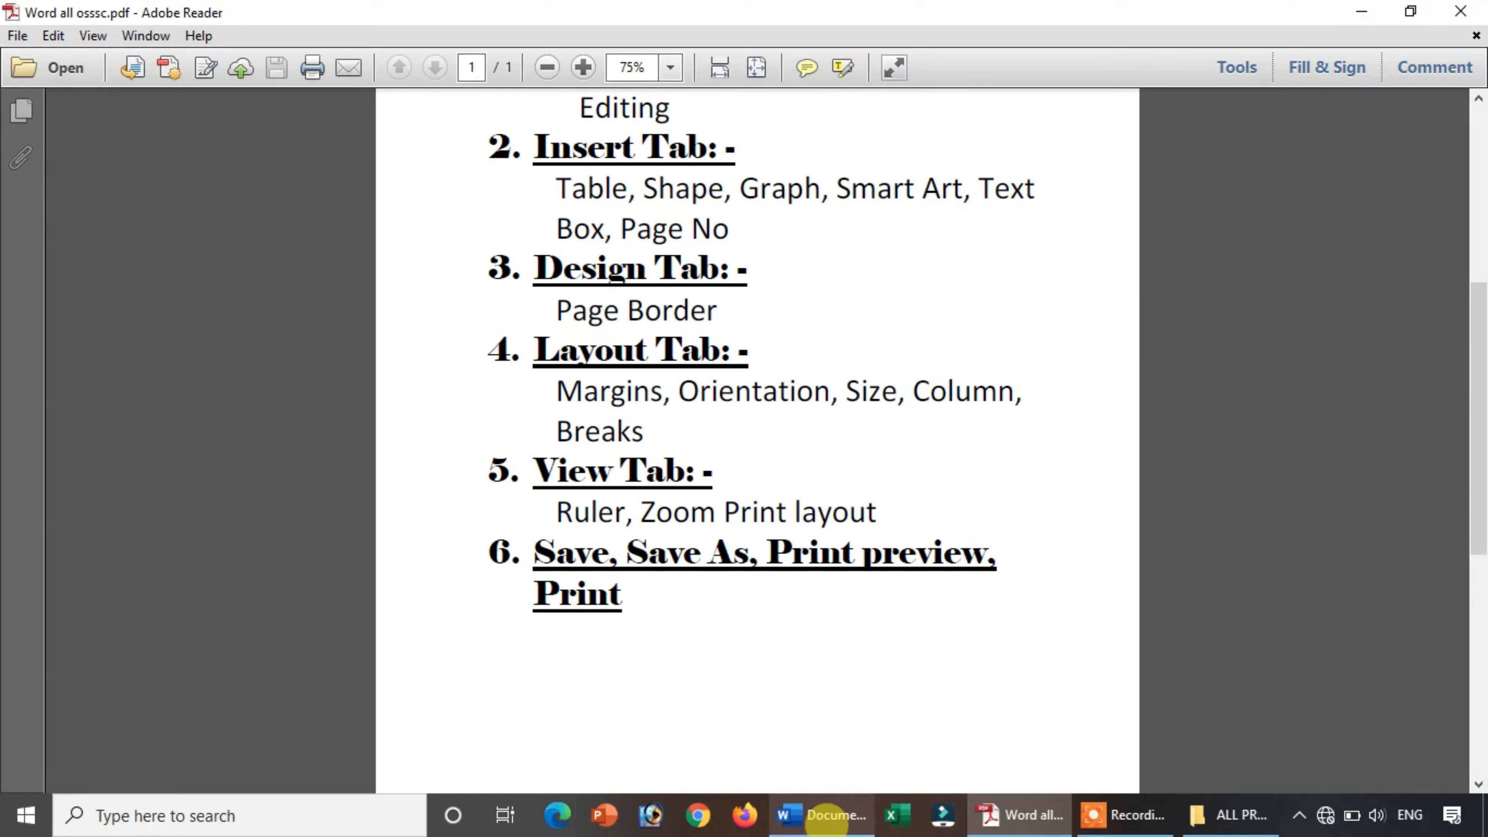
{"action": "left_click", "coordinate": [820, 815]}
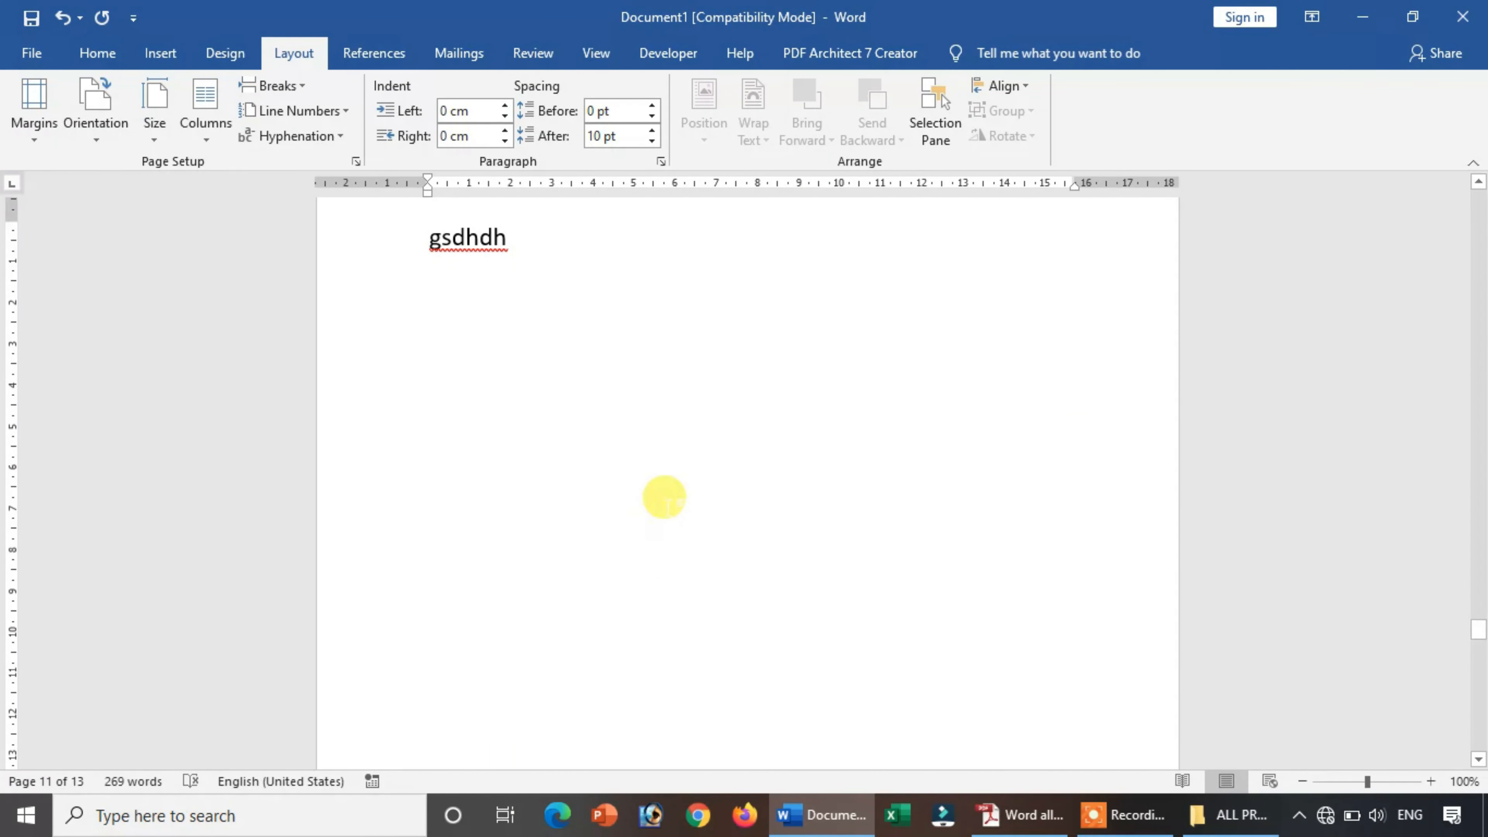
{"action": "left_click", "coordinate": [573, 358]}
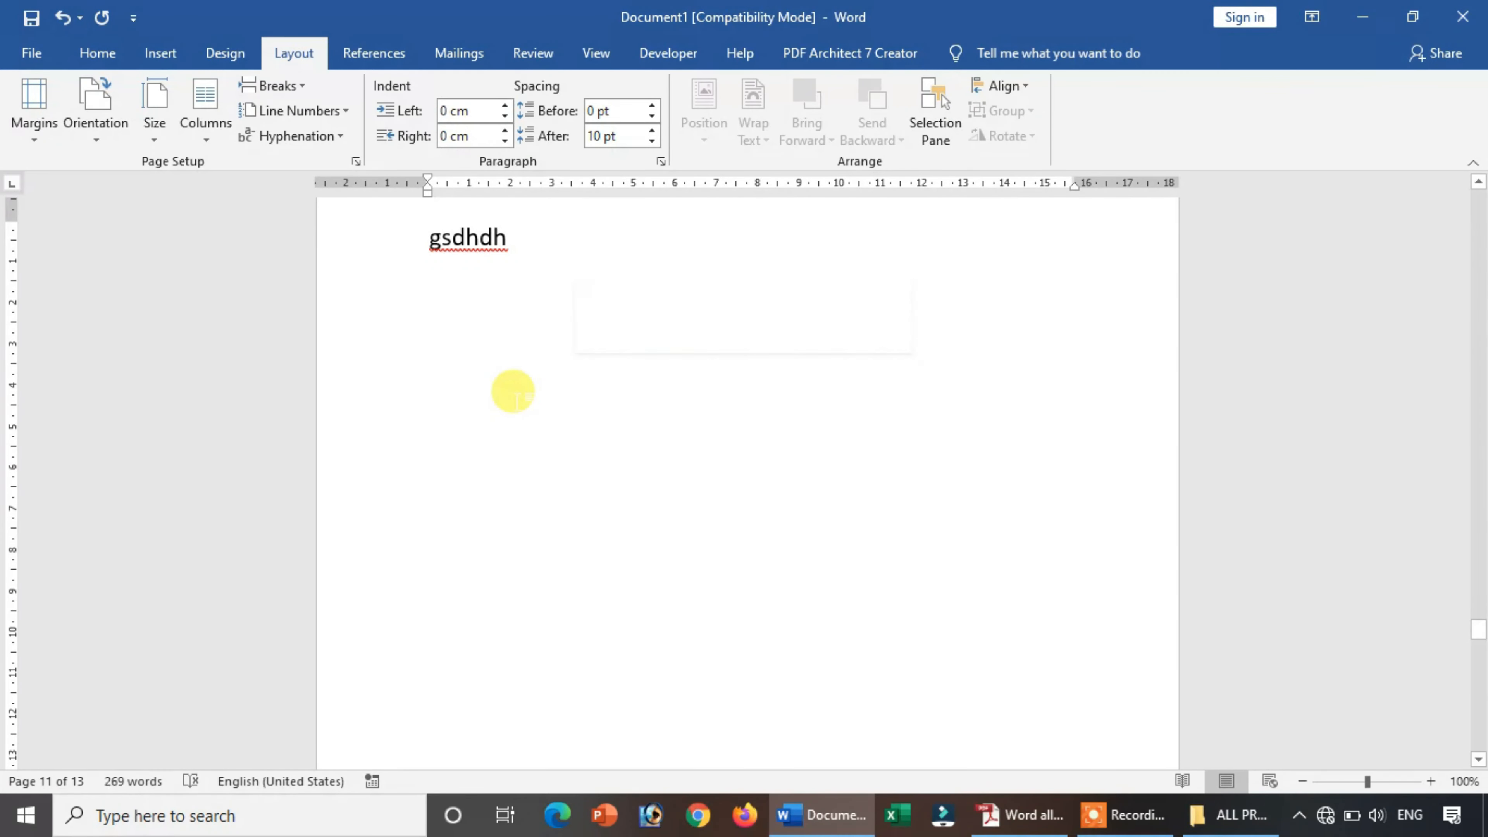